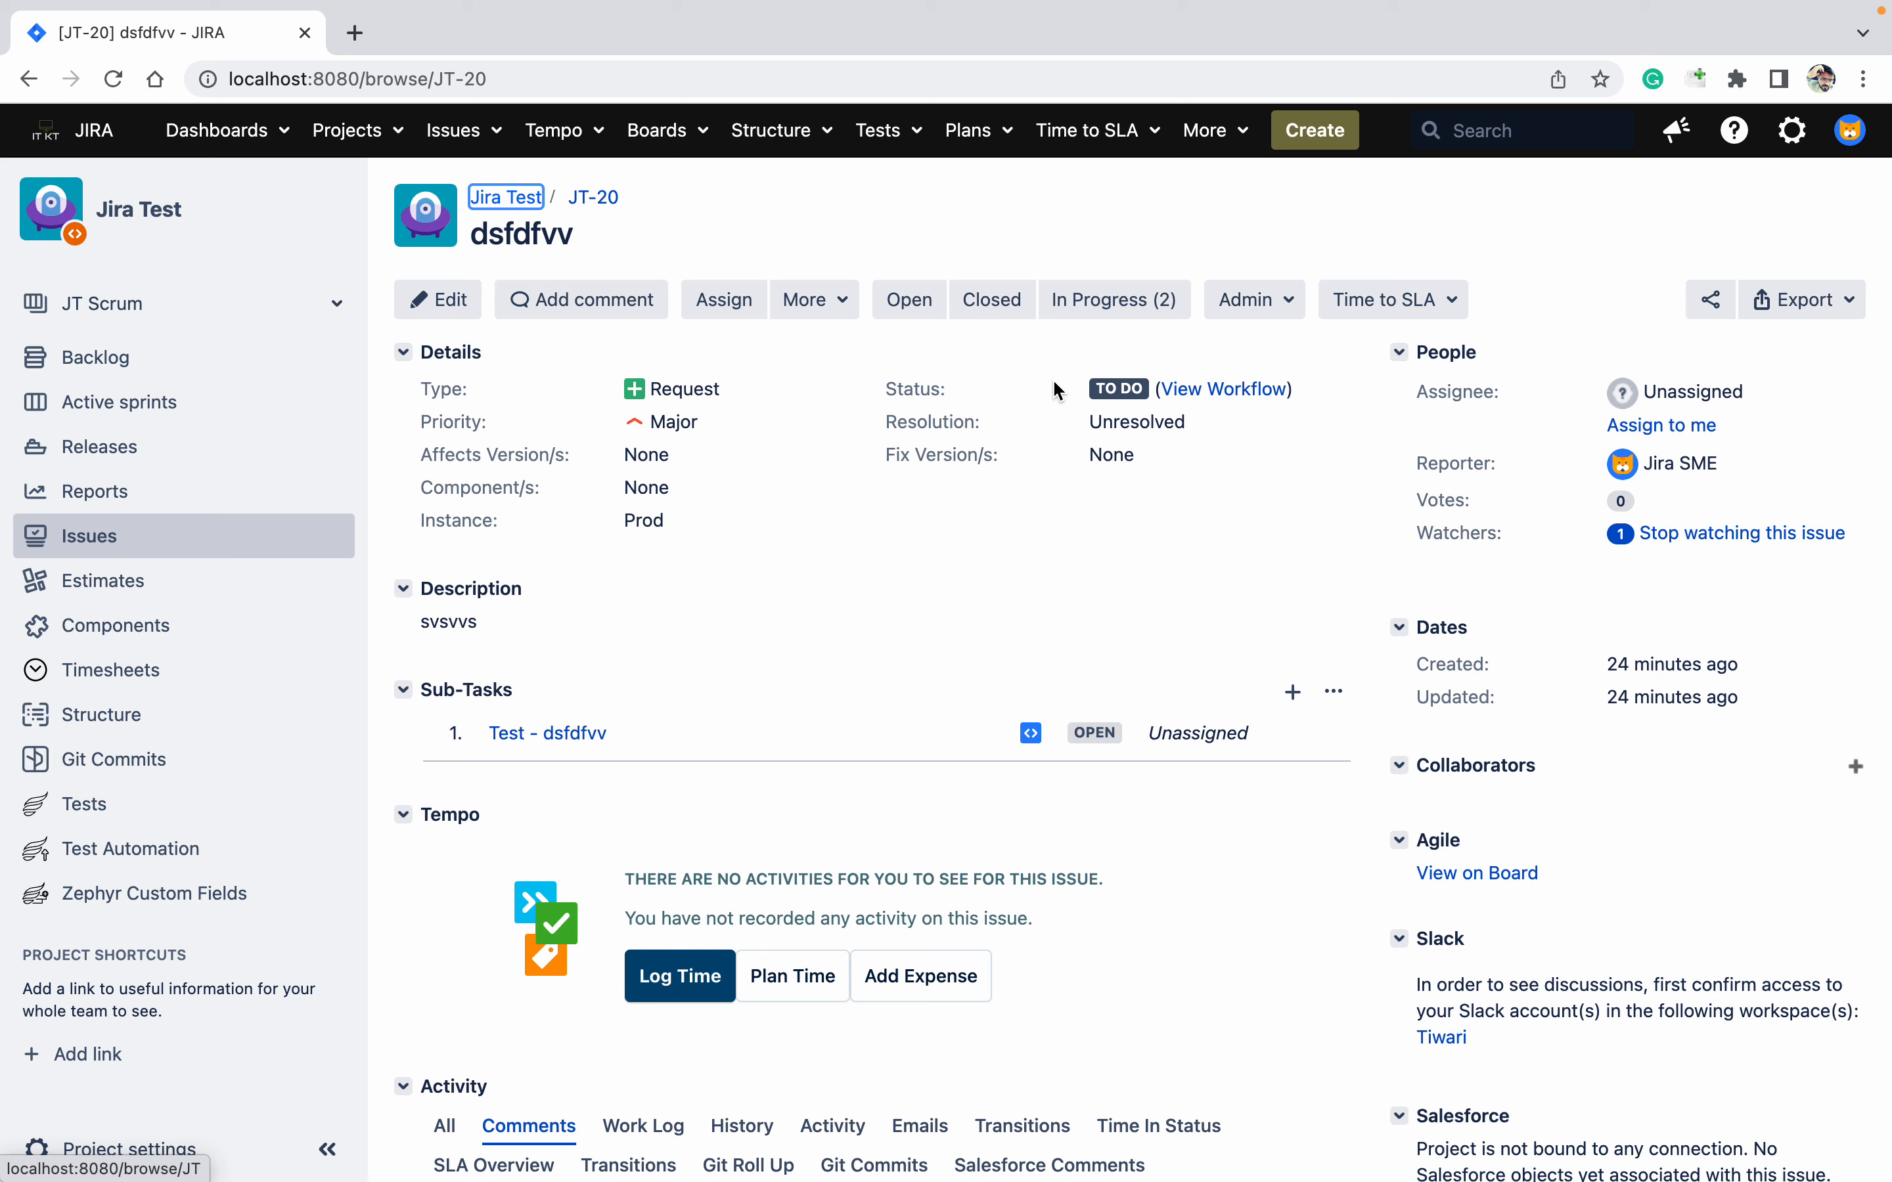
# Open JT-20's sub-task Test - dsfdfvv in a separate browser tab and view it
pyautogui.keyDown('super'); pyautogui.click(559, 738); pyautogui.keyUp('super')
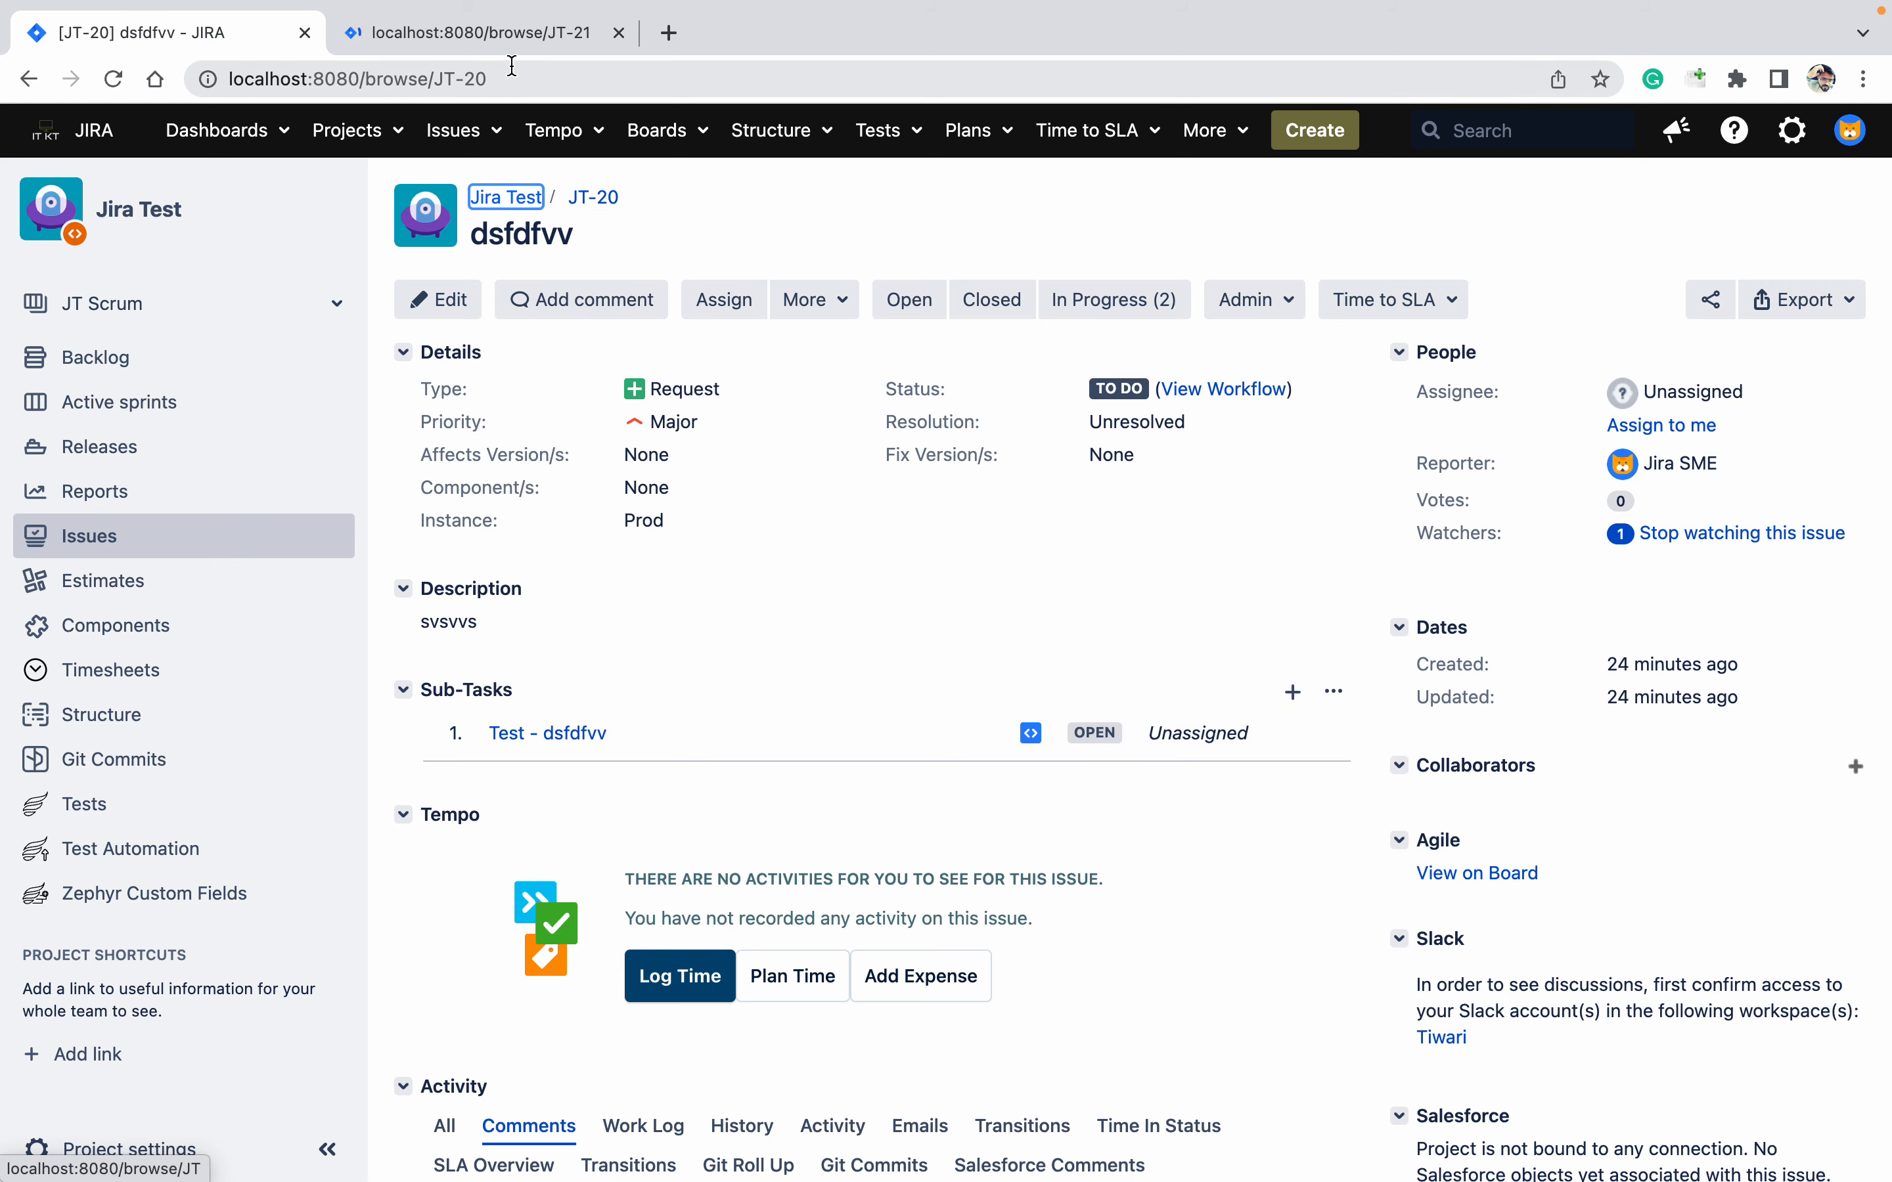
pyautogui.click(490, 47)
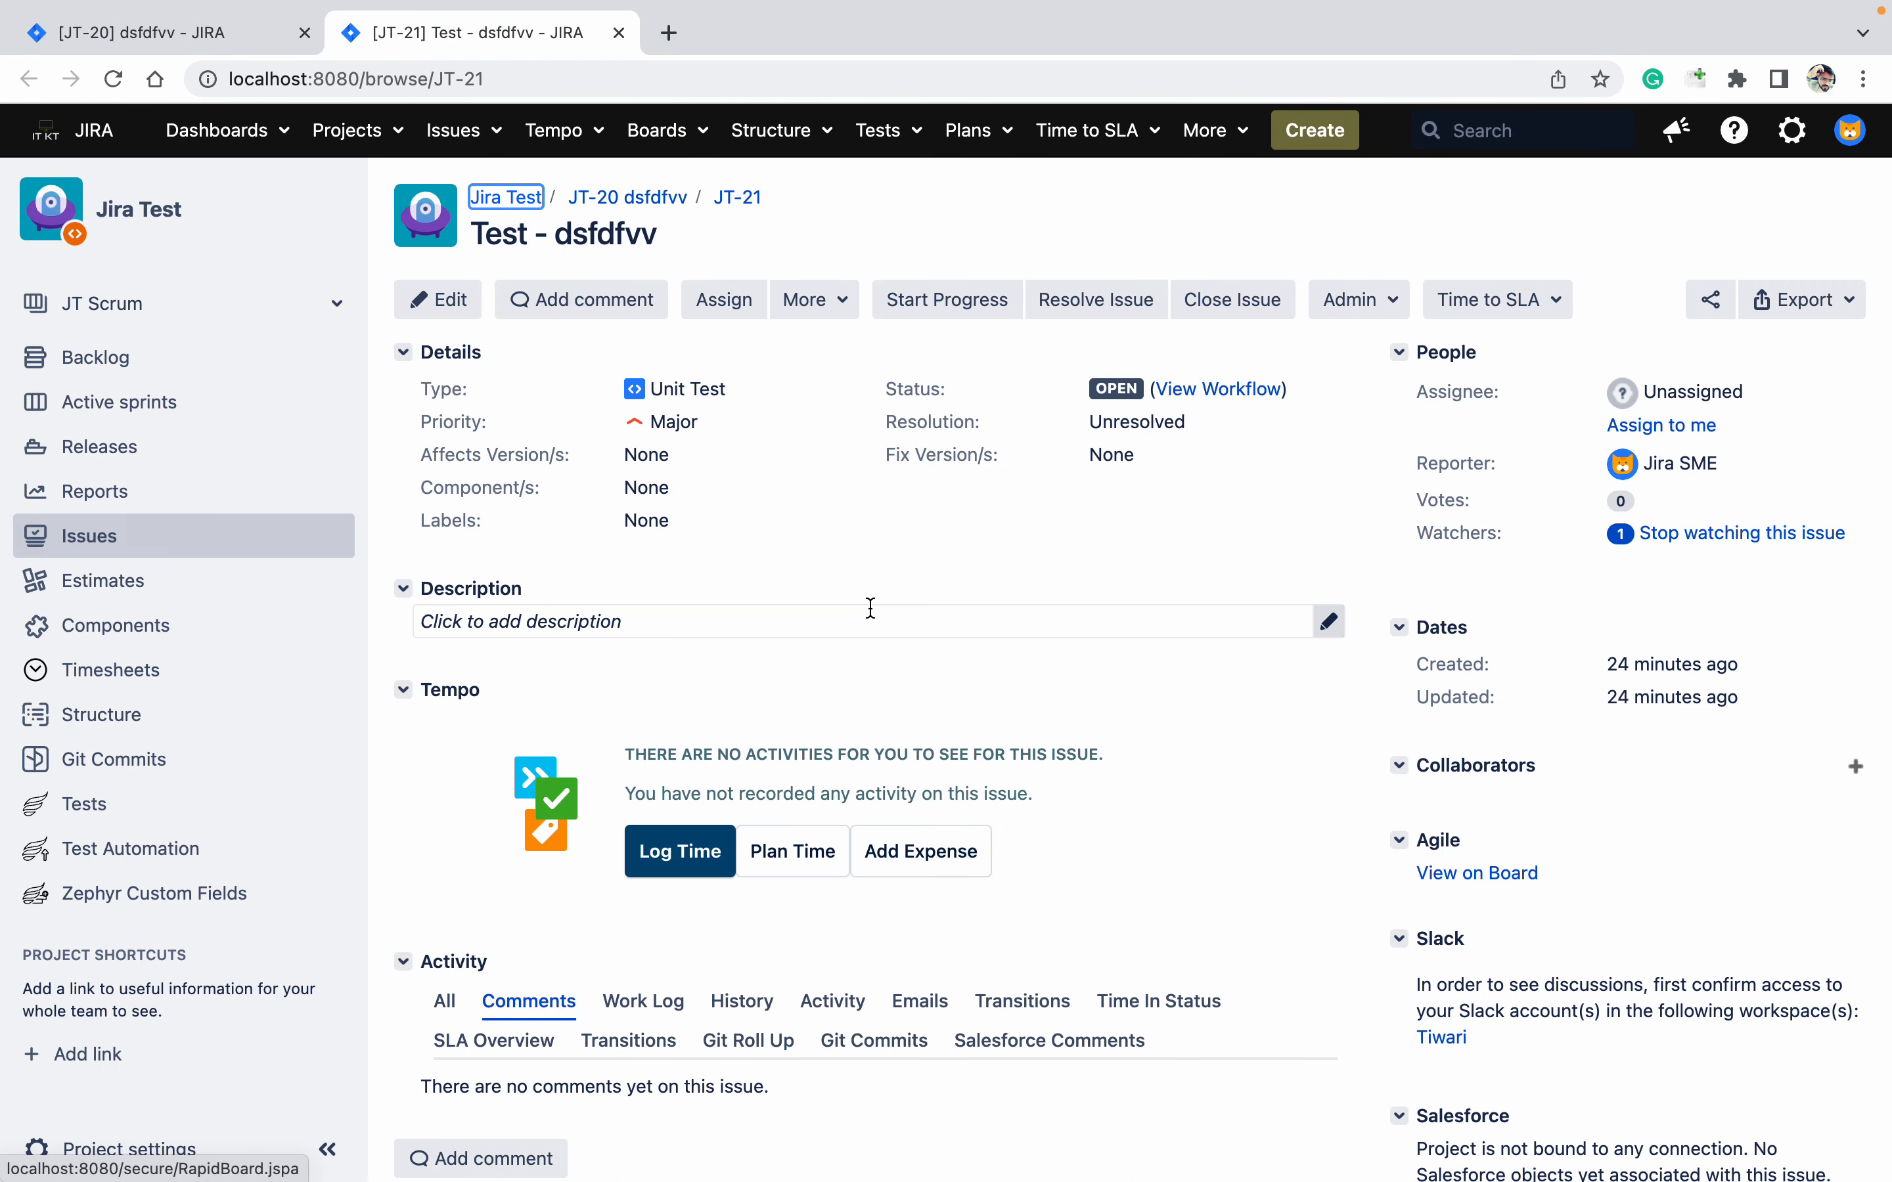
# Close the parent issue JT-20 with resolution Done and reload sub-task JT-21 to check its status
pyautogui.click(247, 37)
pyautogui.click(989, 299)
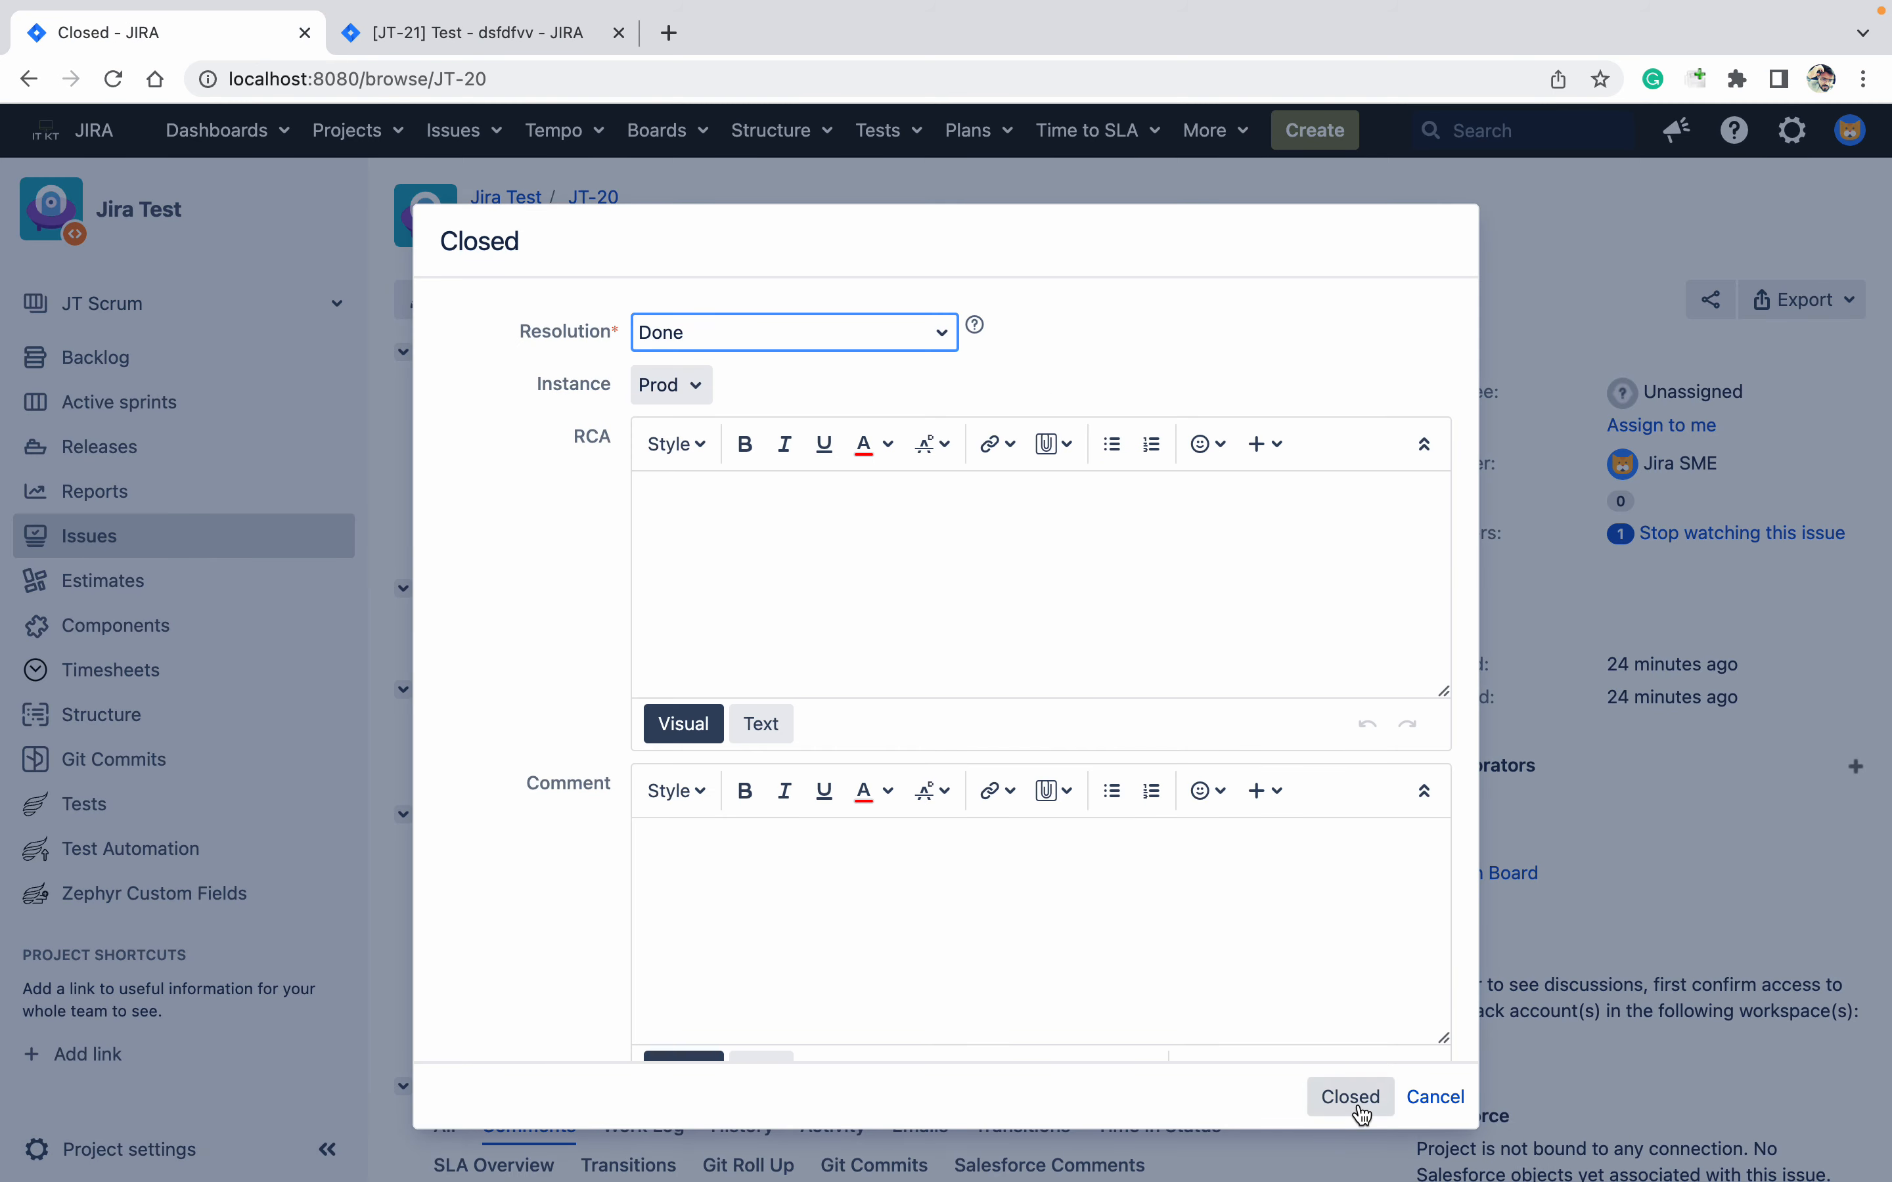
pyautogui.click(1351, 1096)
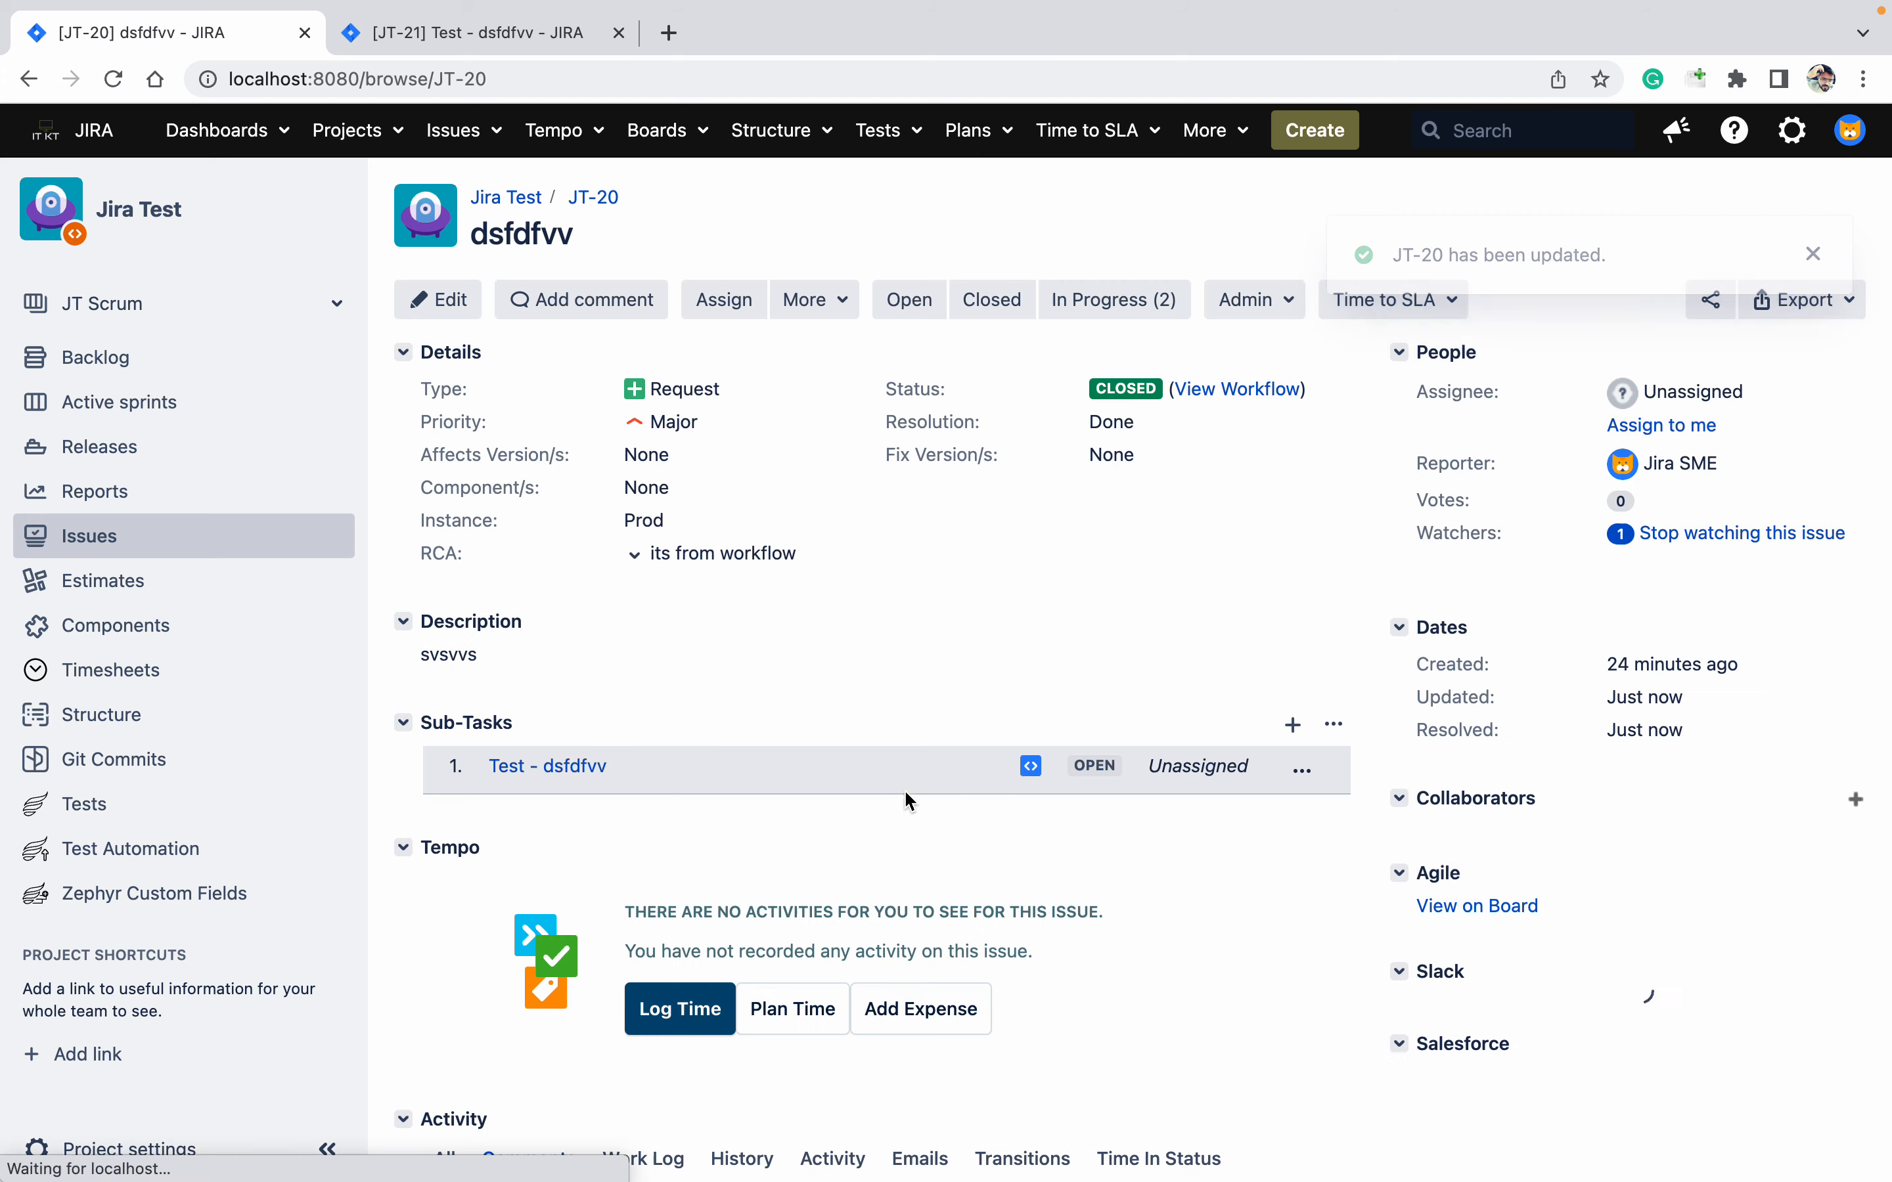
pyautogui.click(471, 32)
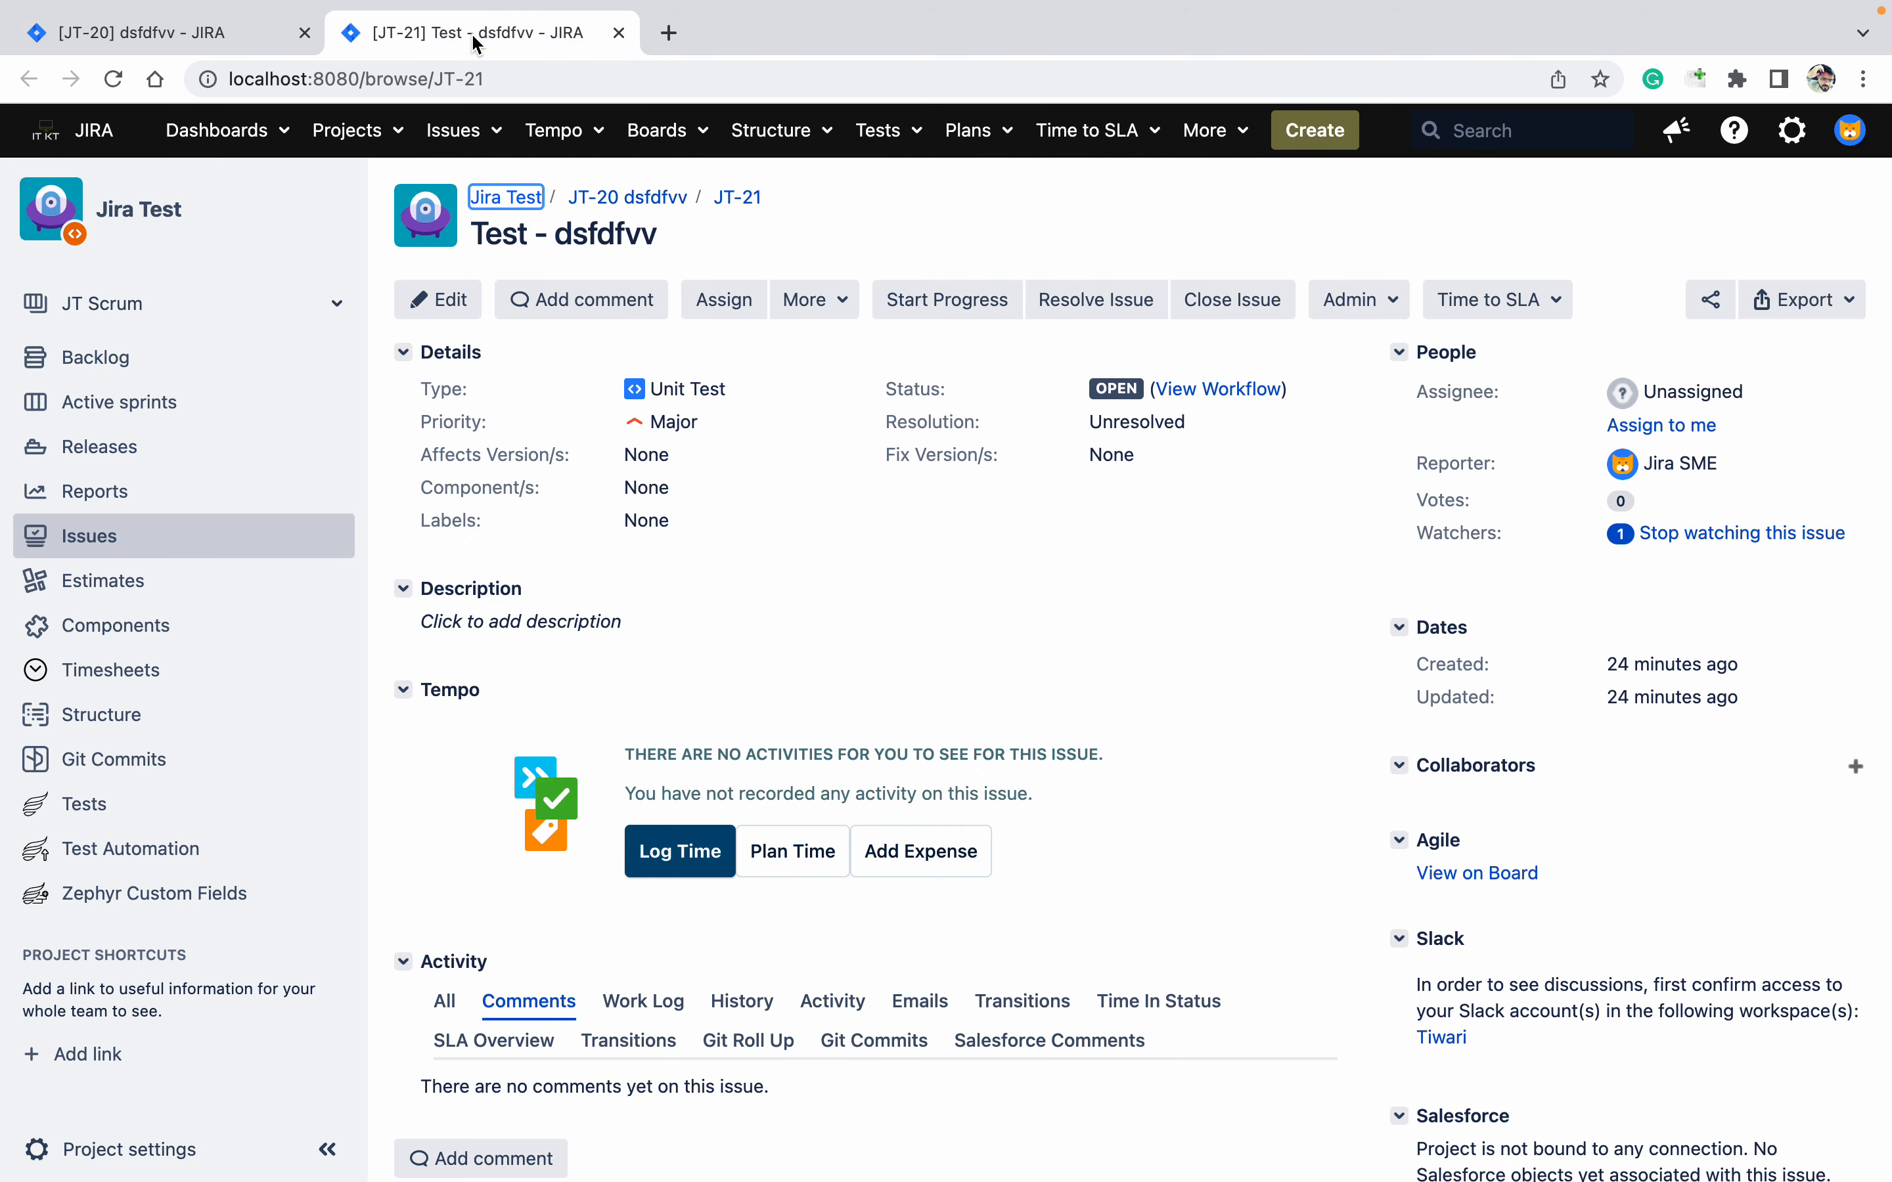
pyautogui.click(125, 87)
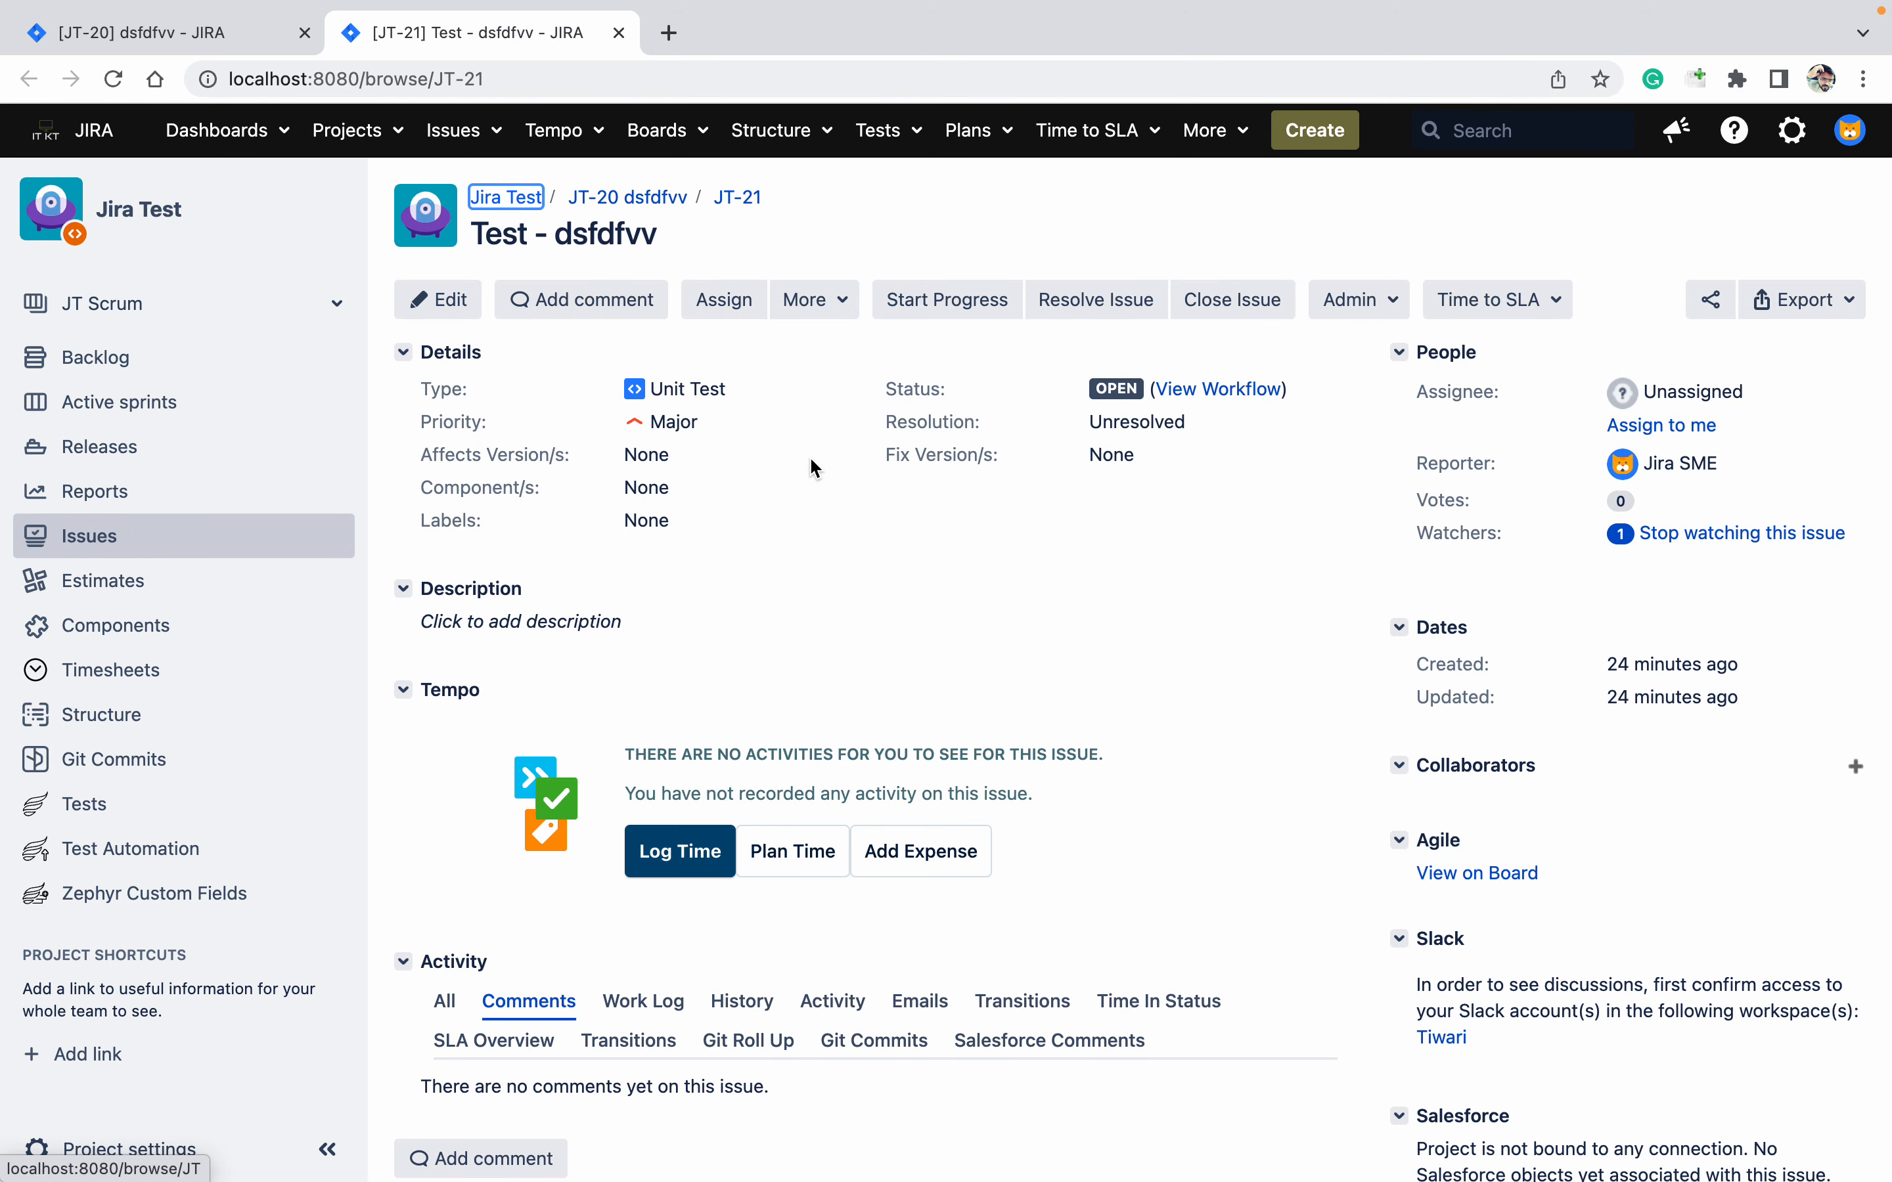
# Reopen the parent issue JT-20 with the Open transition
pyautogui.click(206, 52)
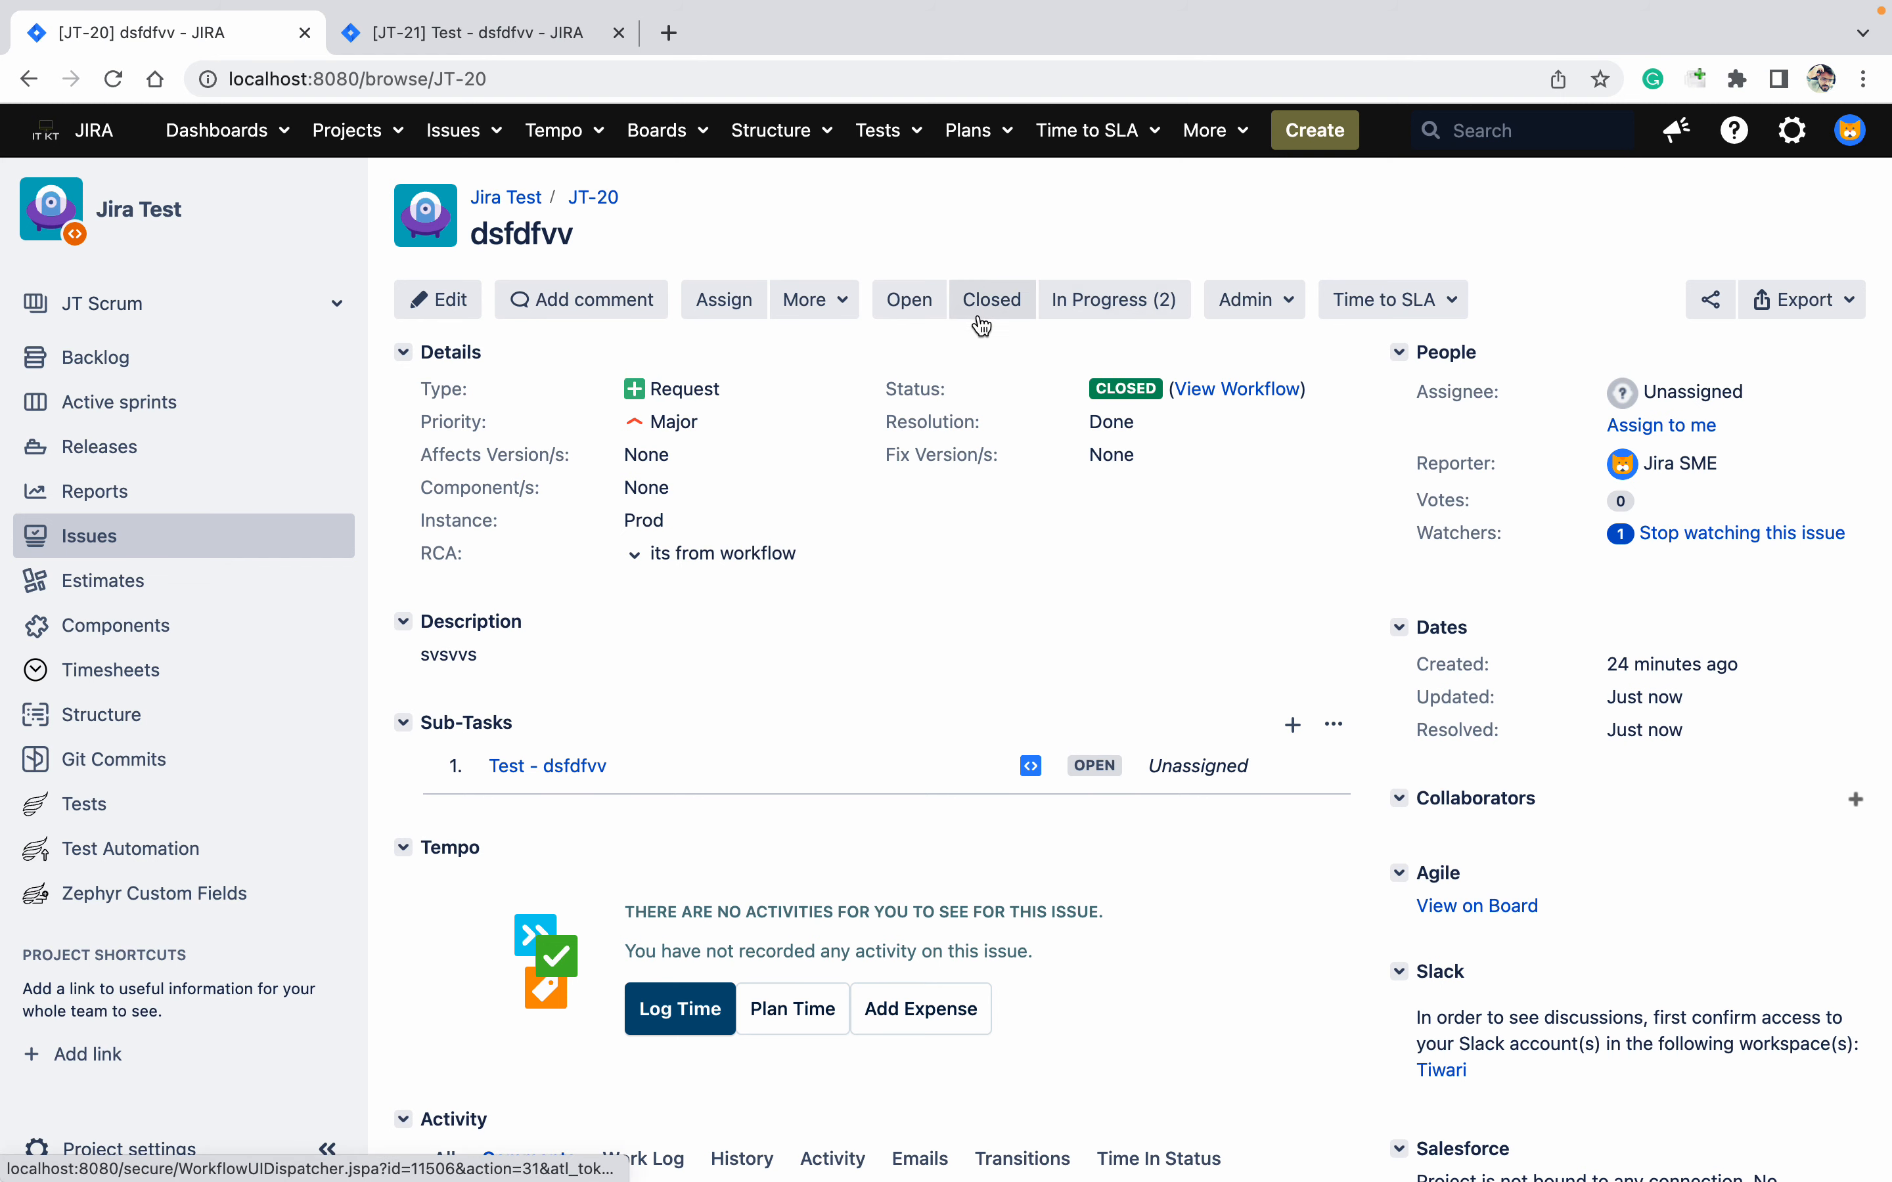
pyautogui.click(920, 316)
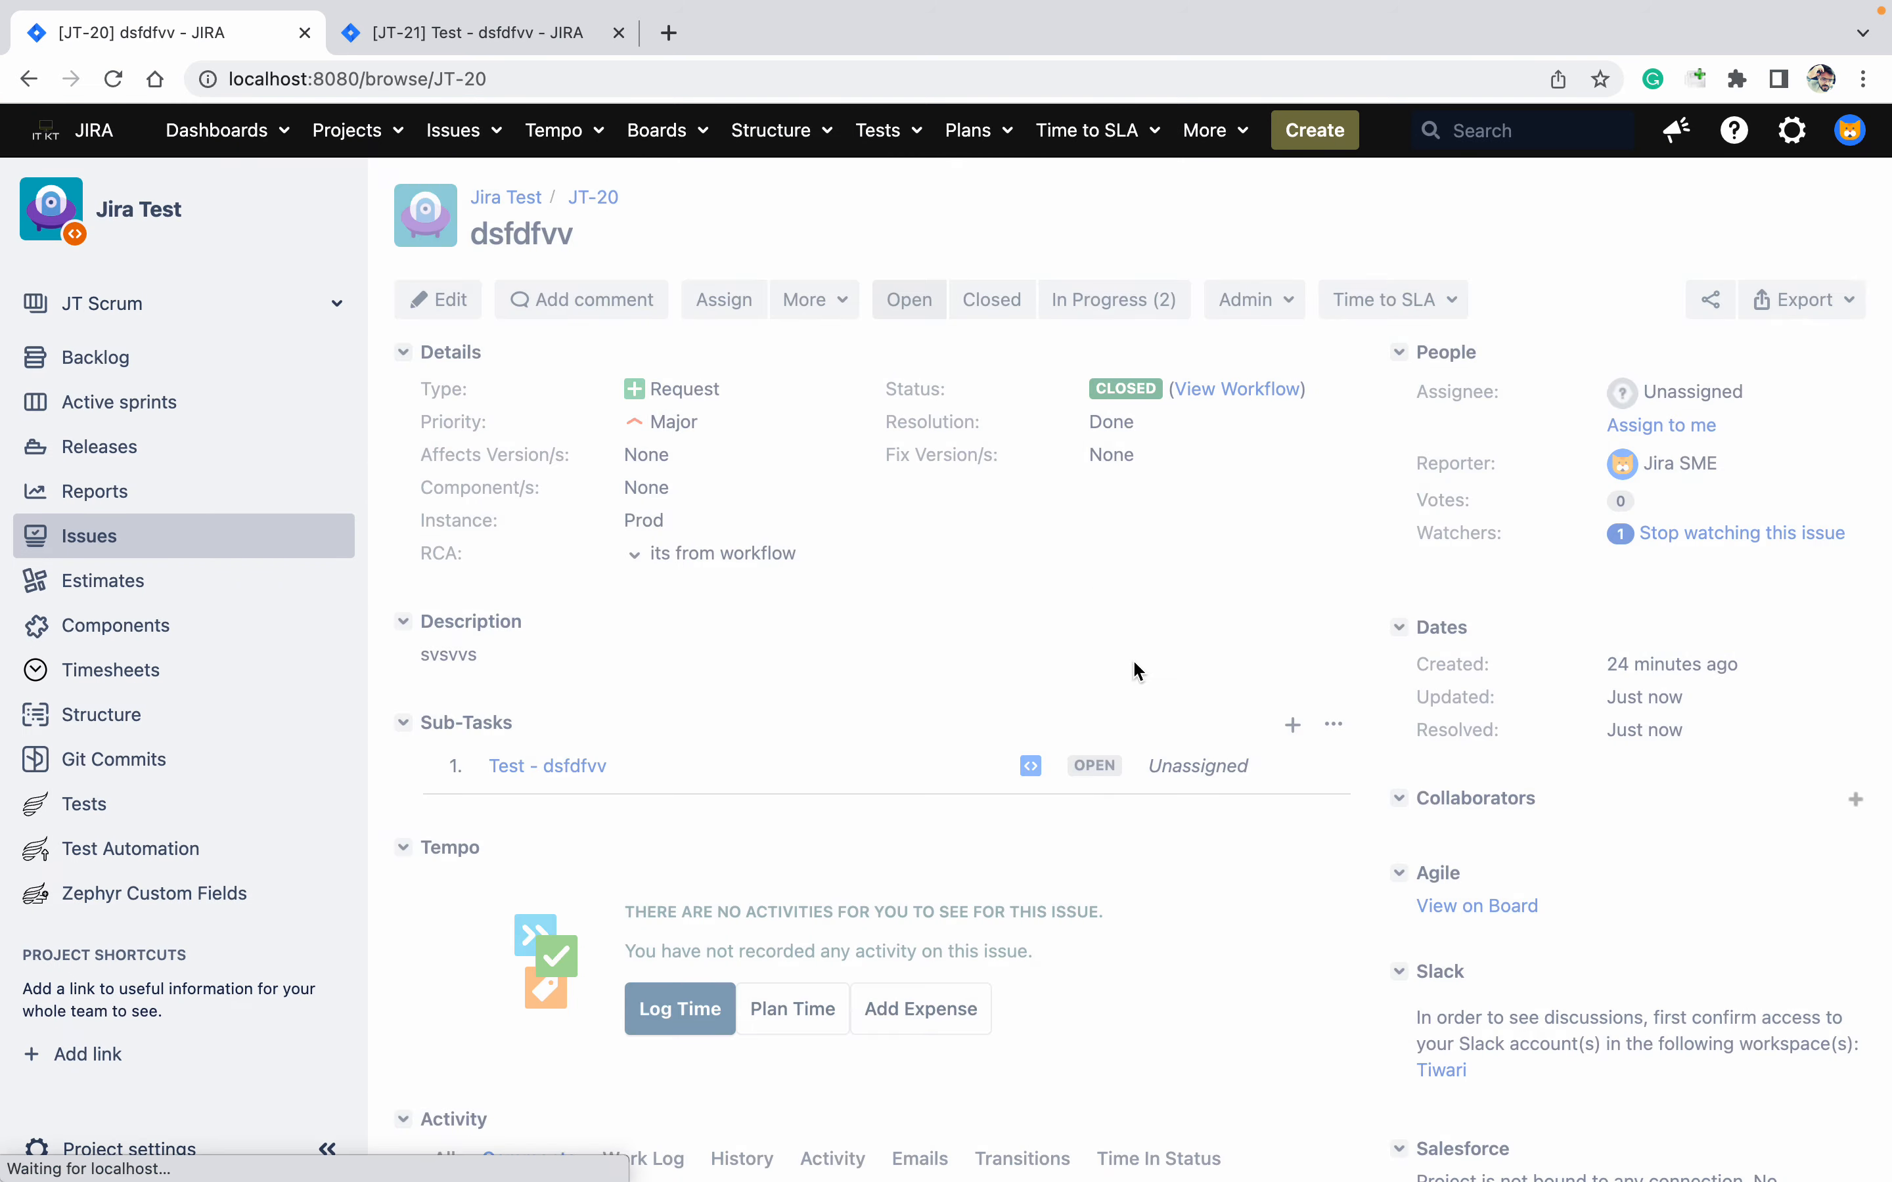
# Open Workflow for Jira Test from the project settings in a new tab, and start editing it as a draft
pyautogui.click(488, 32)
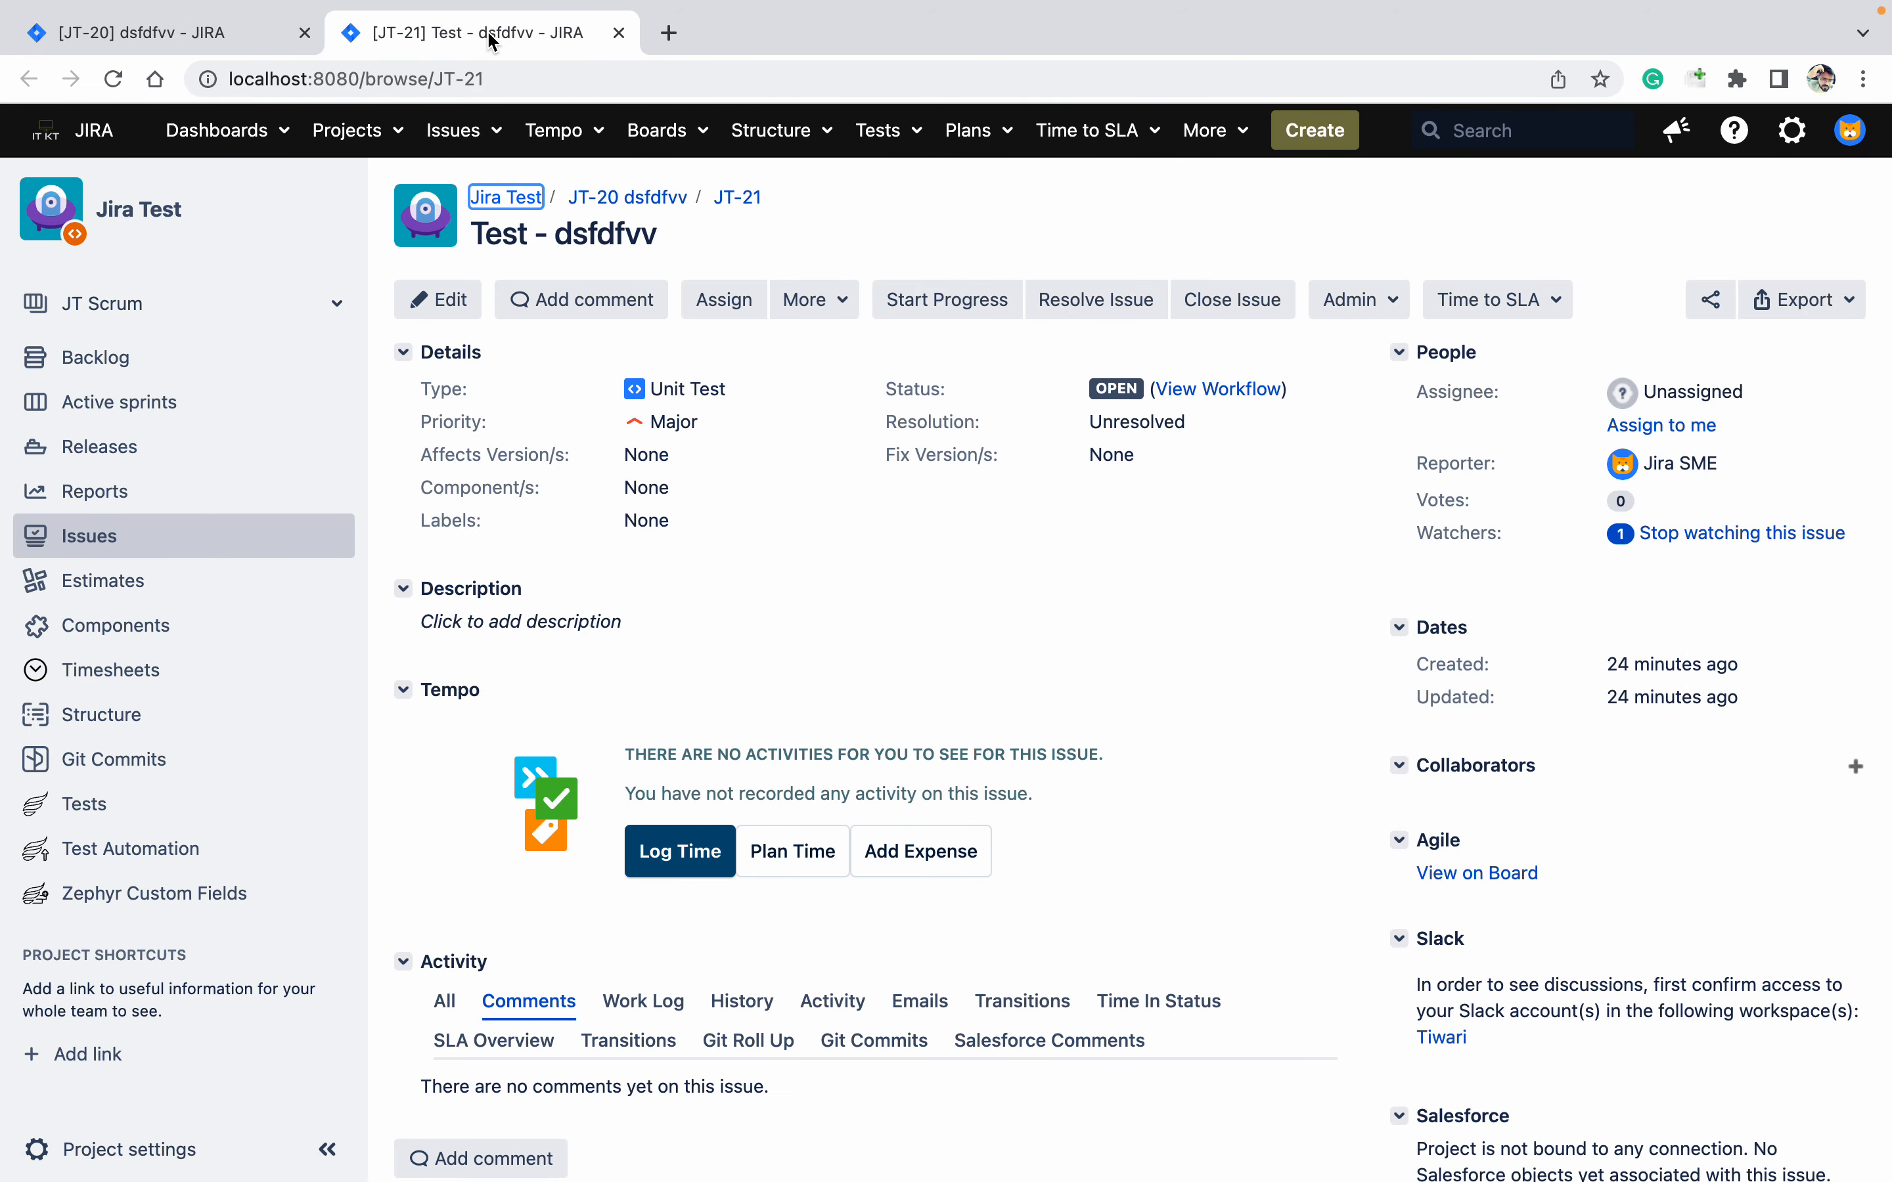
pyautogui.keyDown('super'); pyautogui.click(180, 1164); pyautogui.keyUp('super')
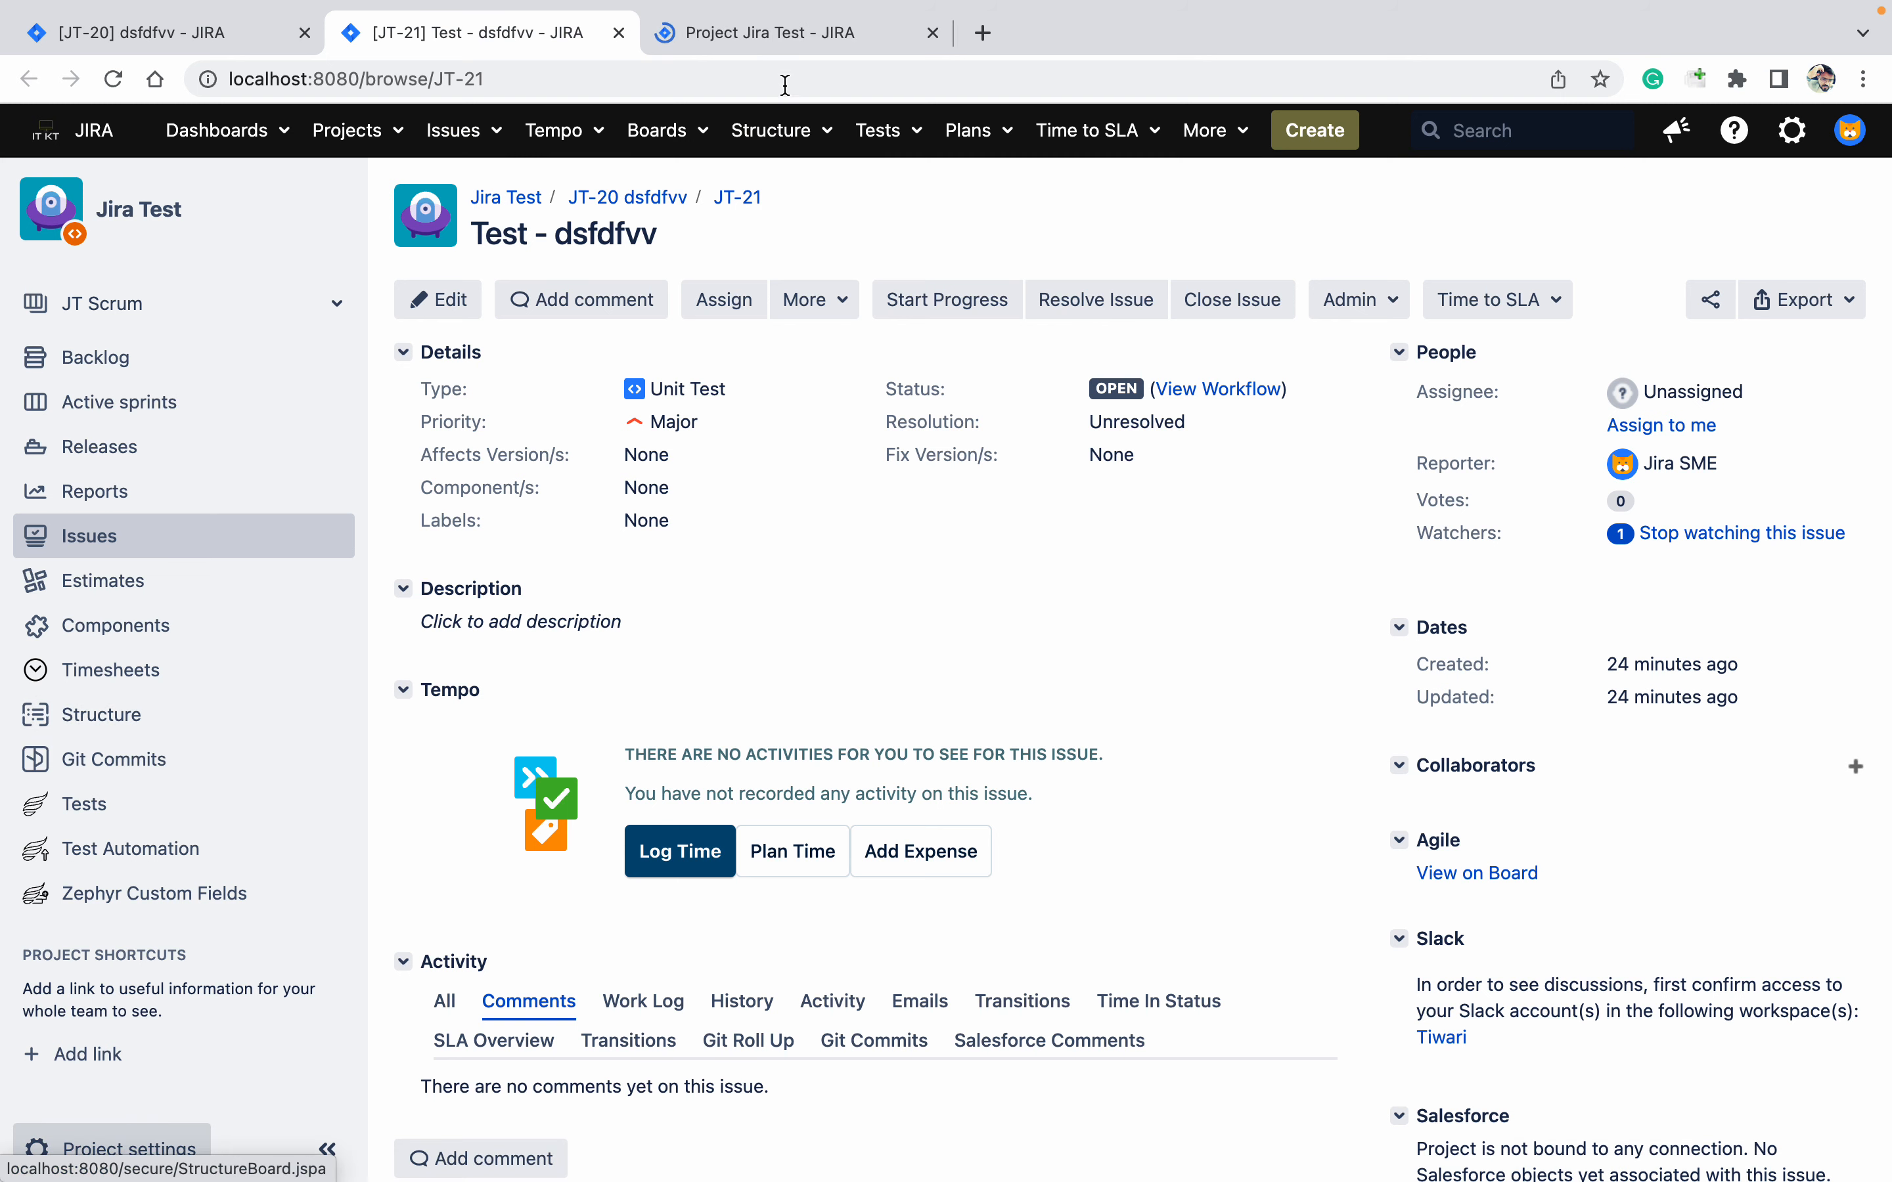
pyautogui.click(790, 35)
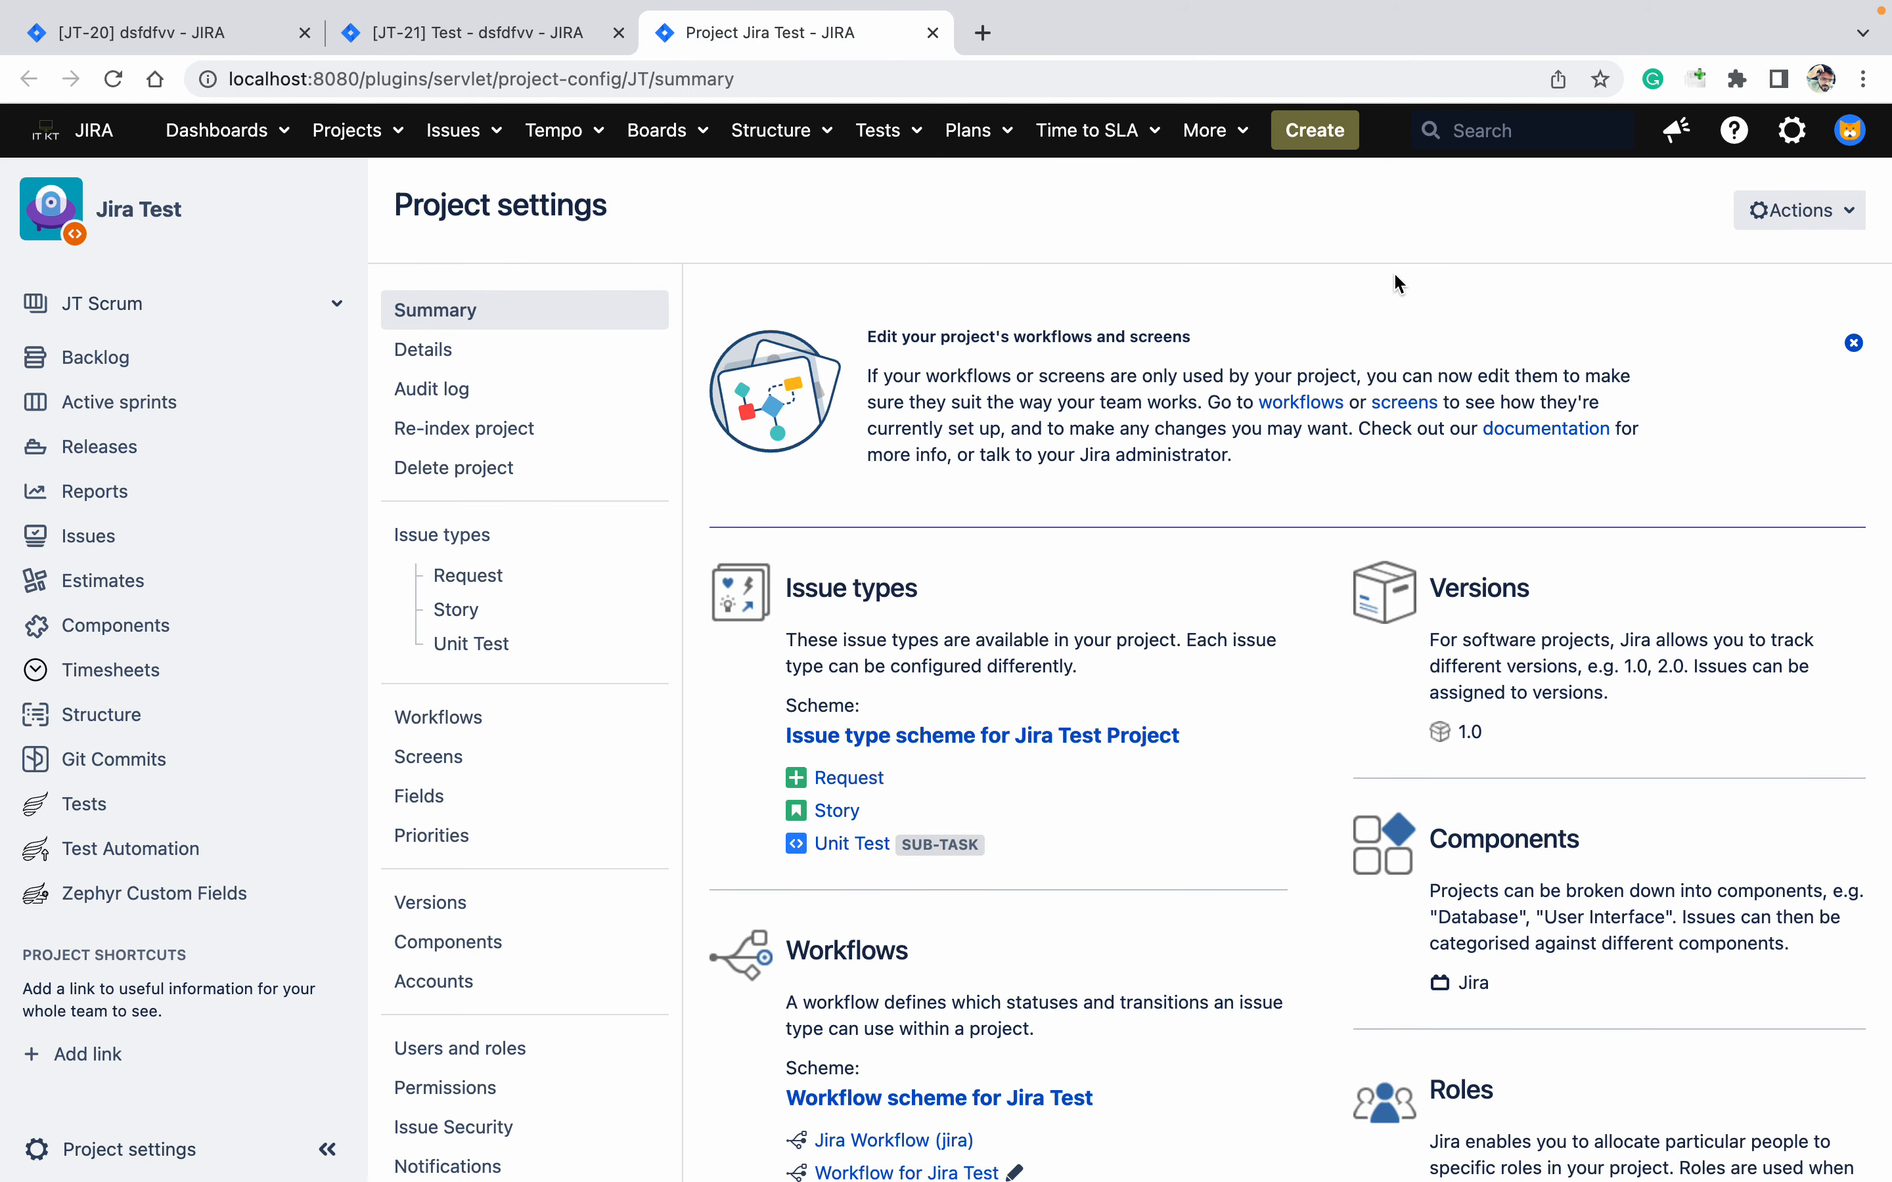
pyautogui.scroll(-8, 1396, 275)
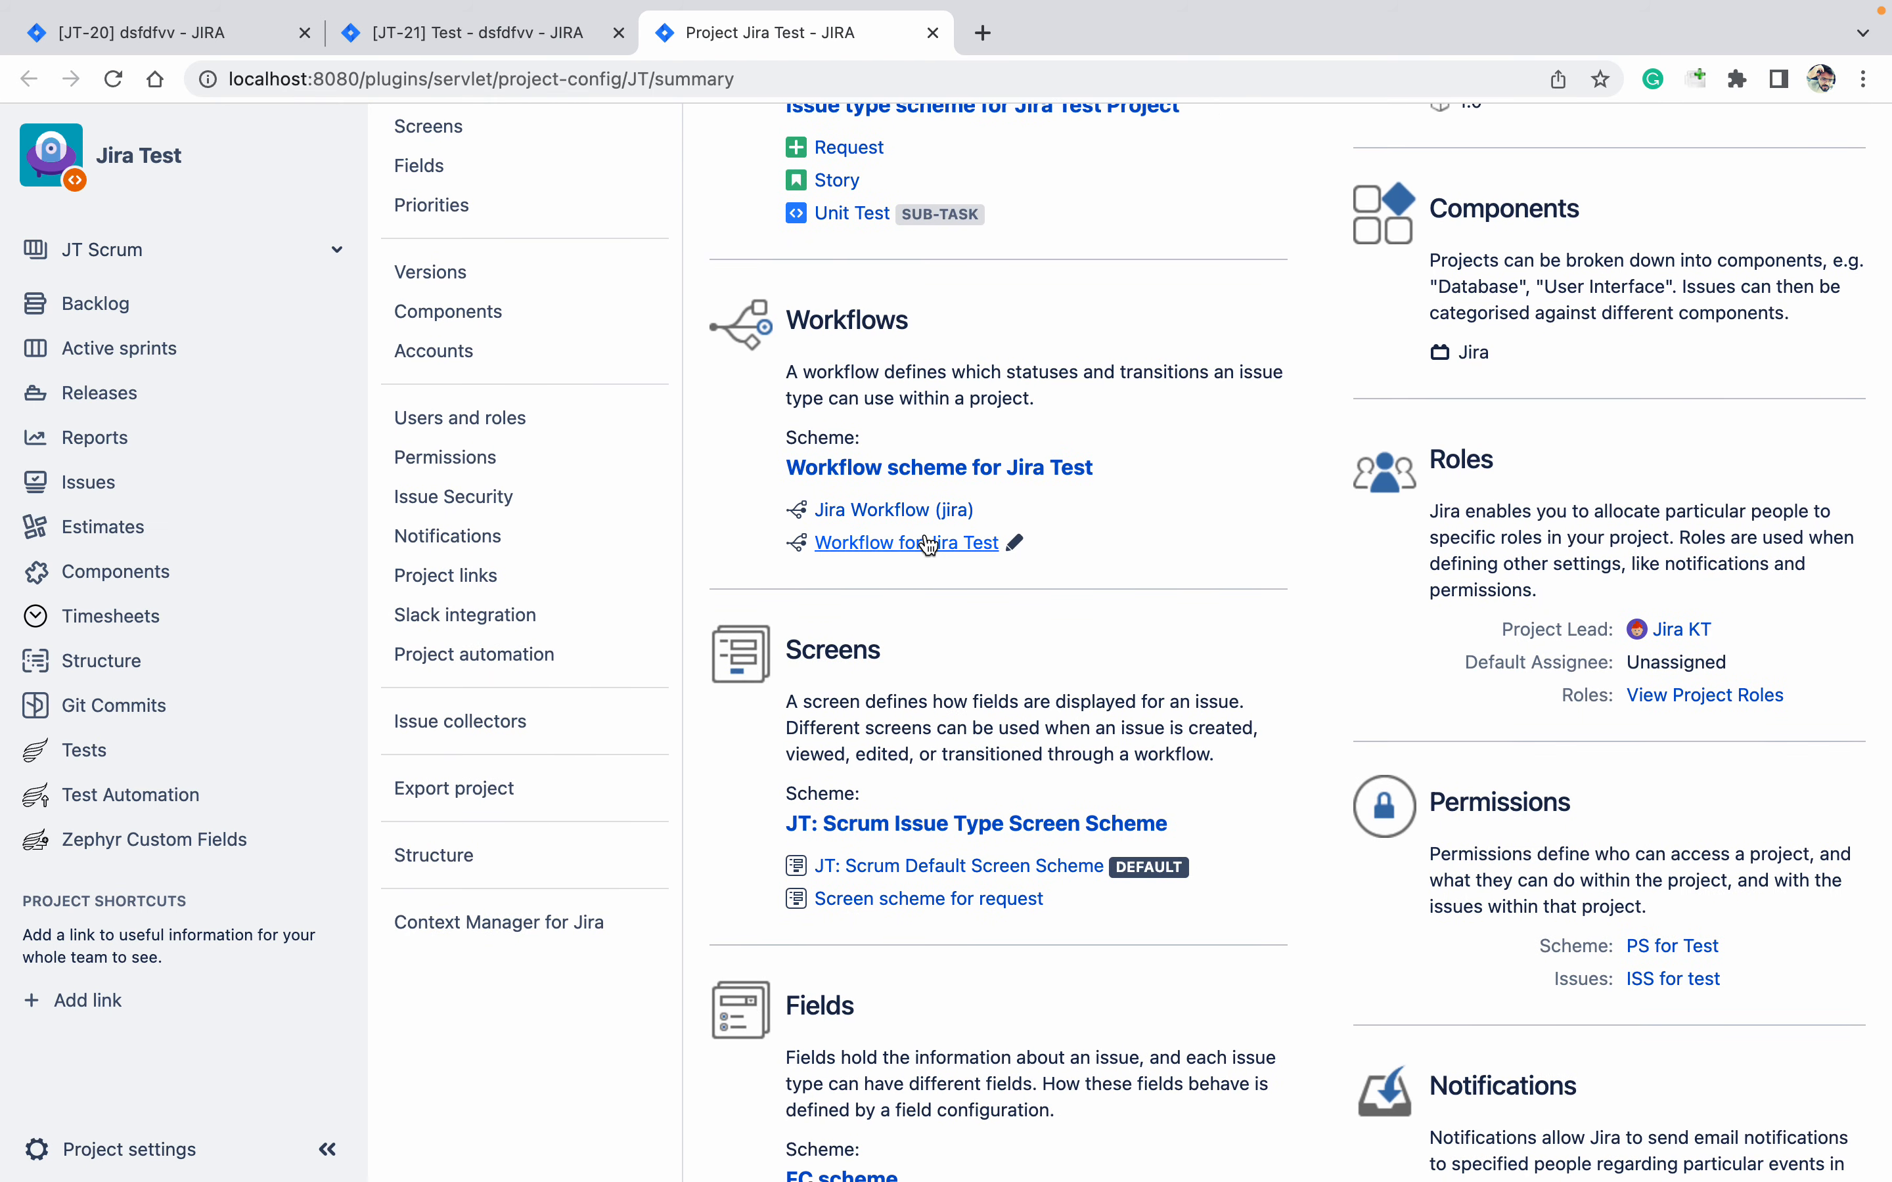
pyautogui.click(929, 545)
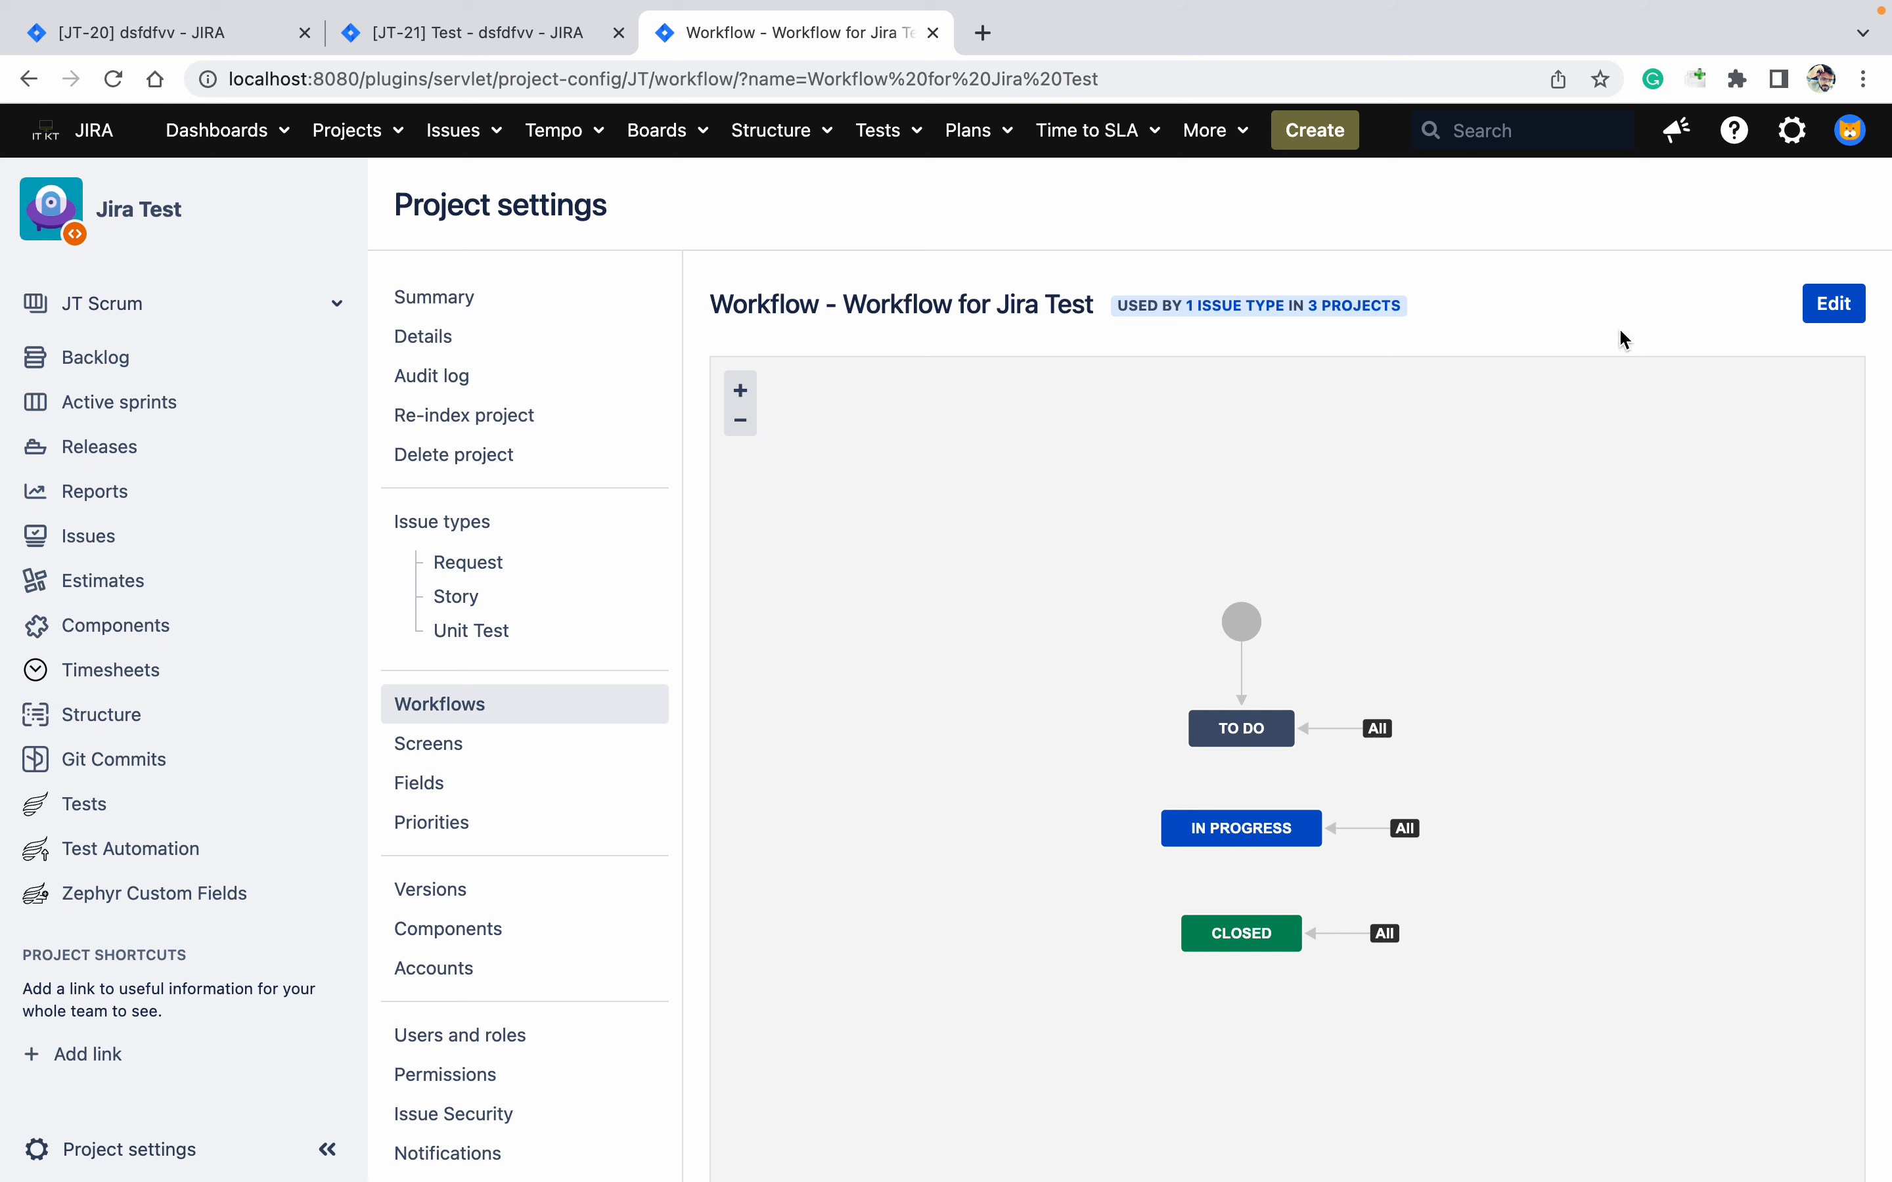
pyautogui.click(1230, 317)
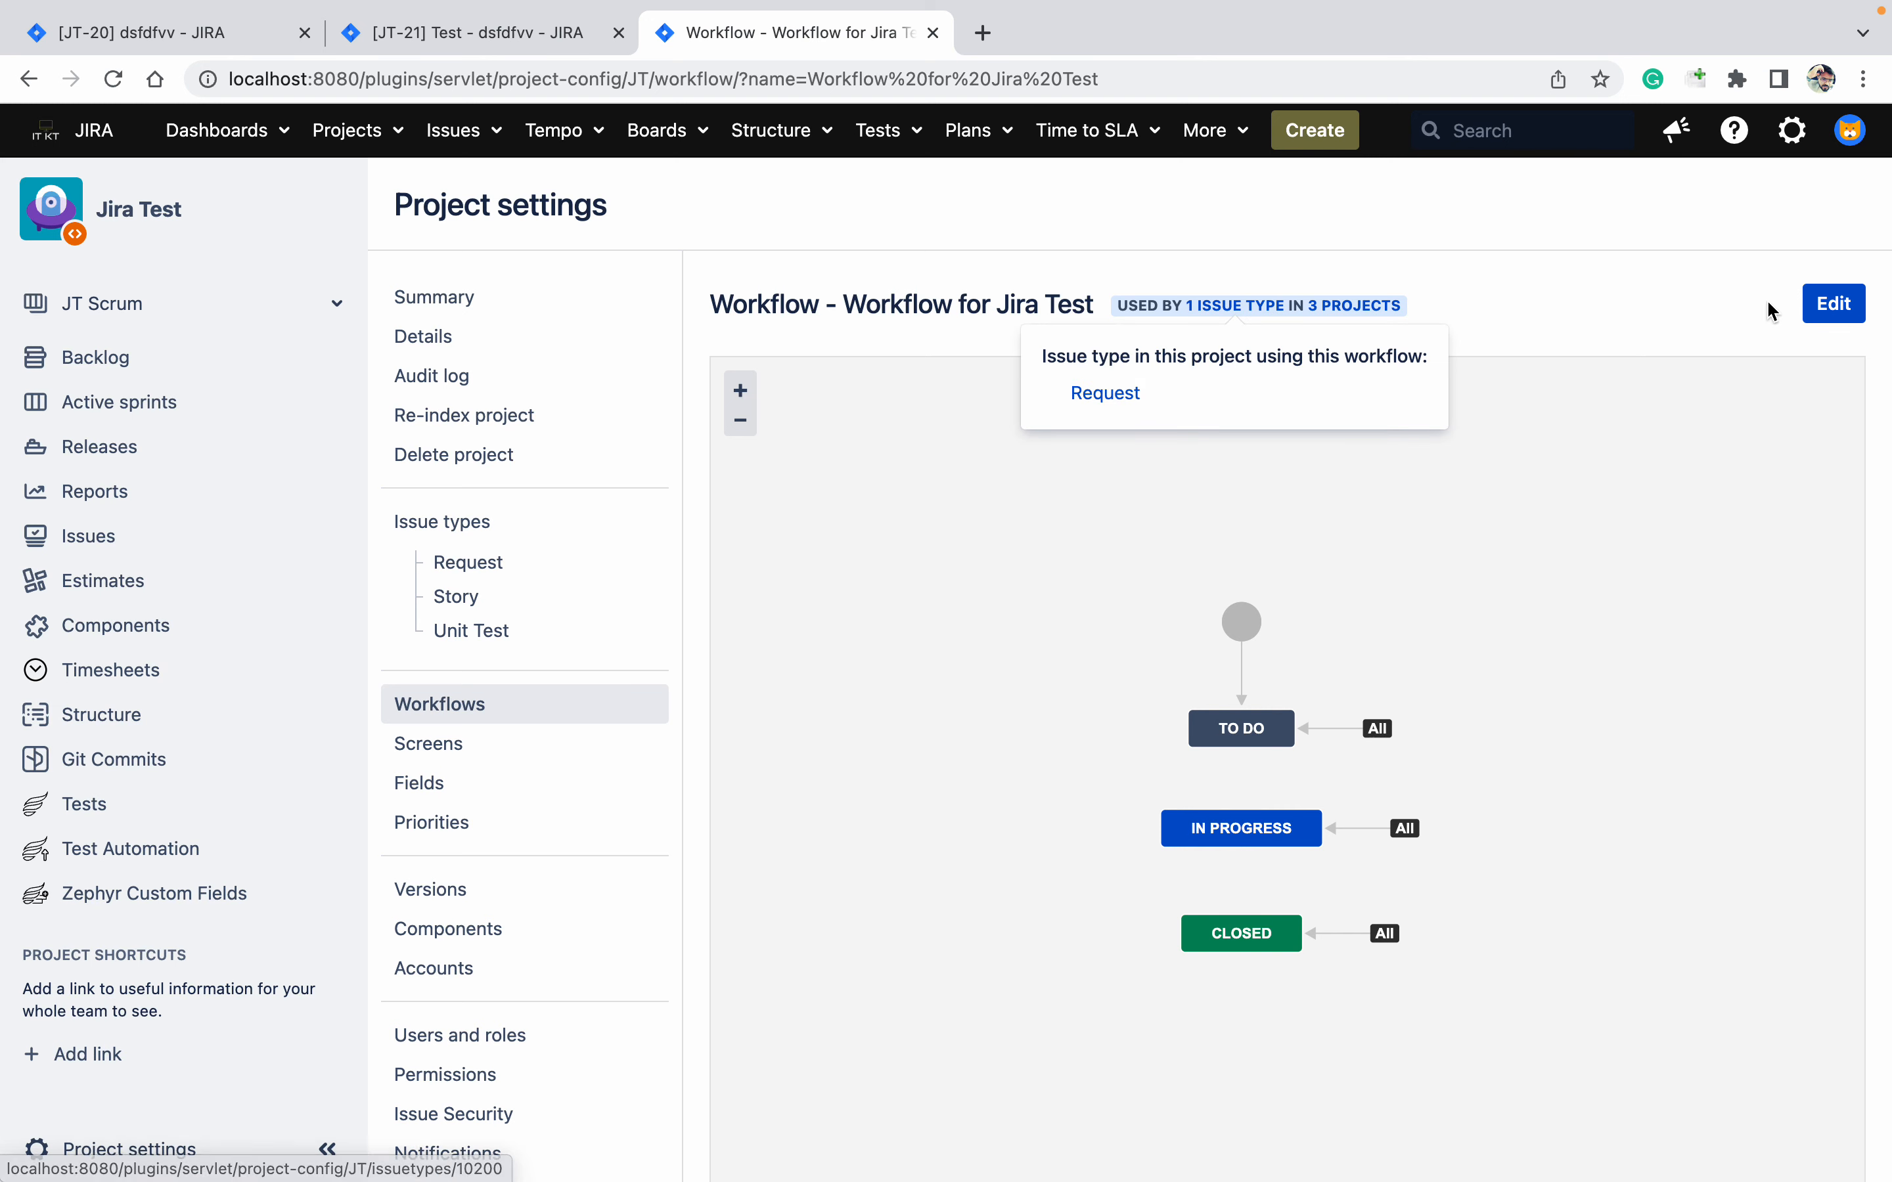
pyautogui.click(1832, 305)
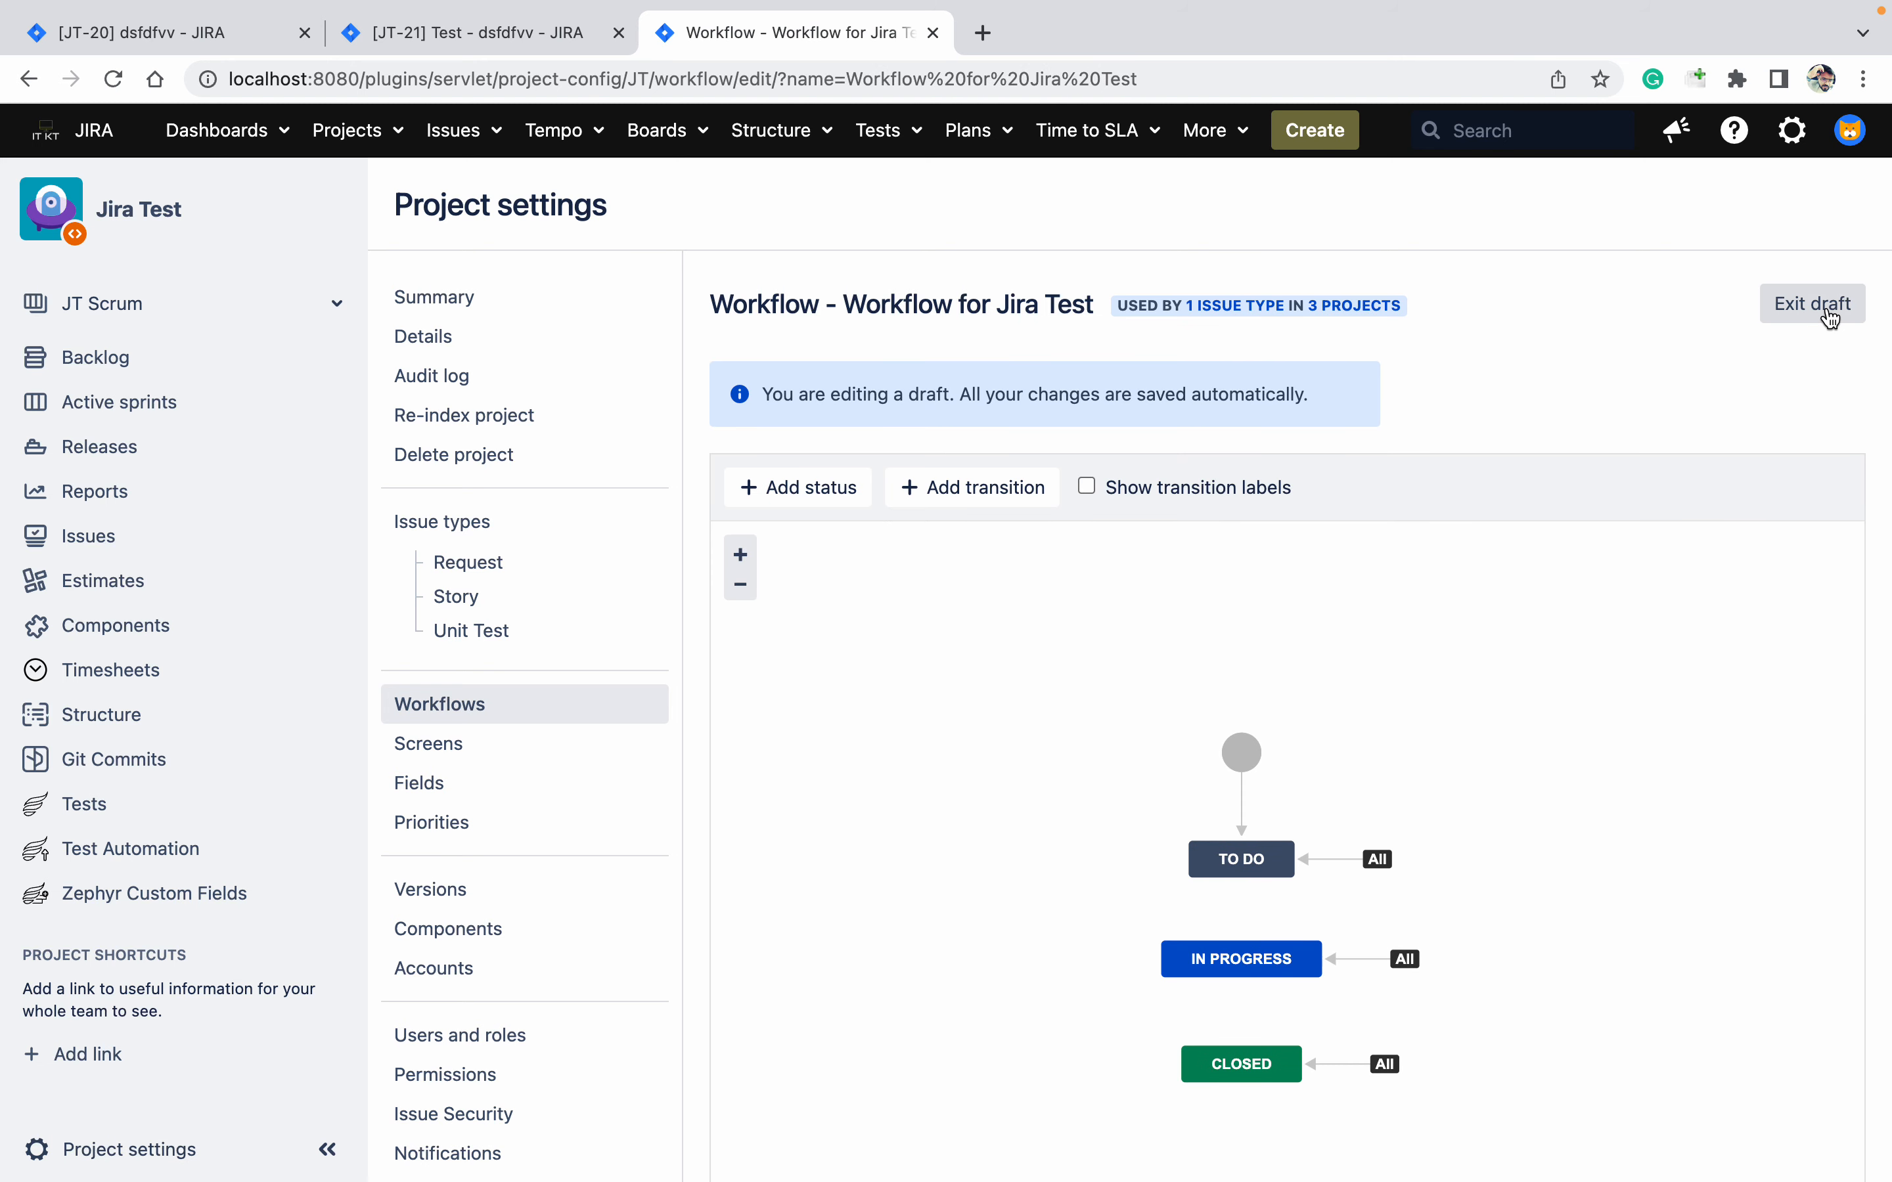
# Open the validators of the Closed transition, entering the administrator password to confirm access
pyautogui.click(1354, 1063)
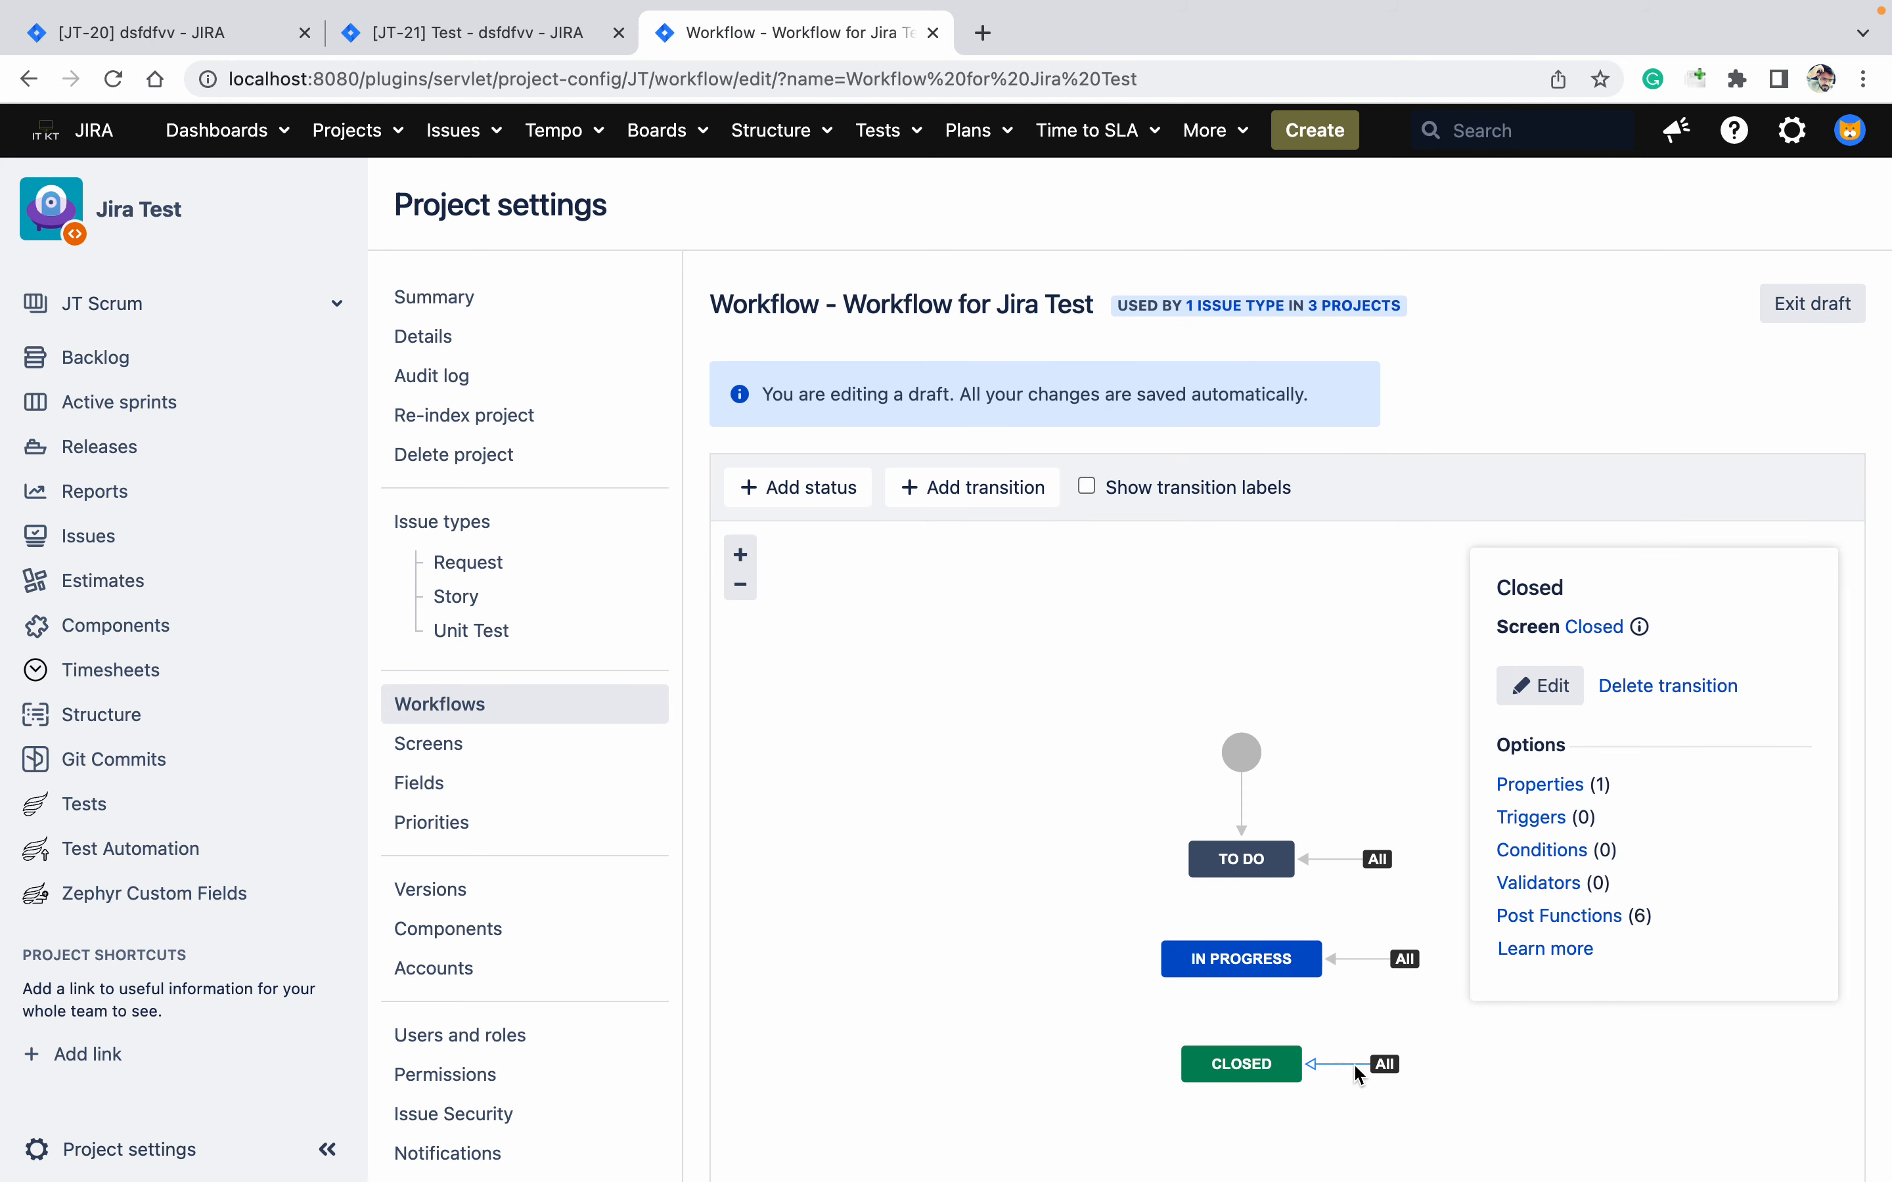
pyautogui.click(1539, 885)
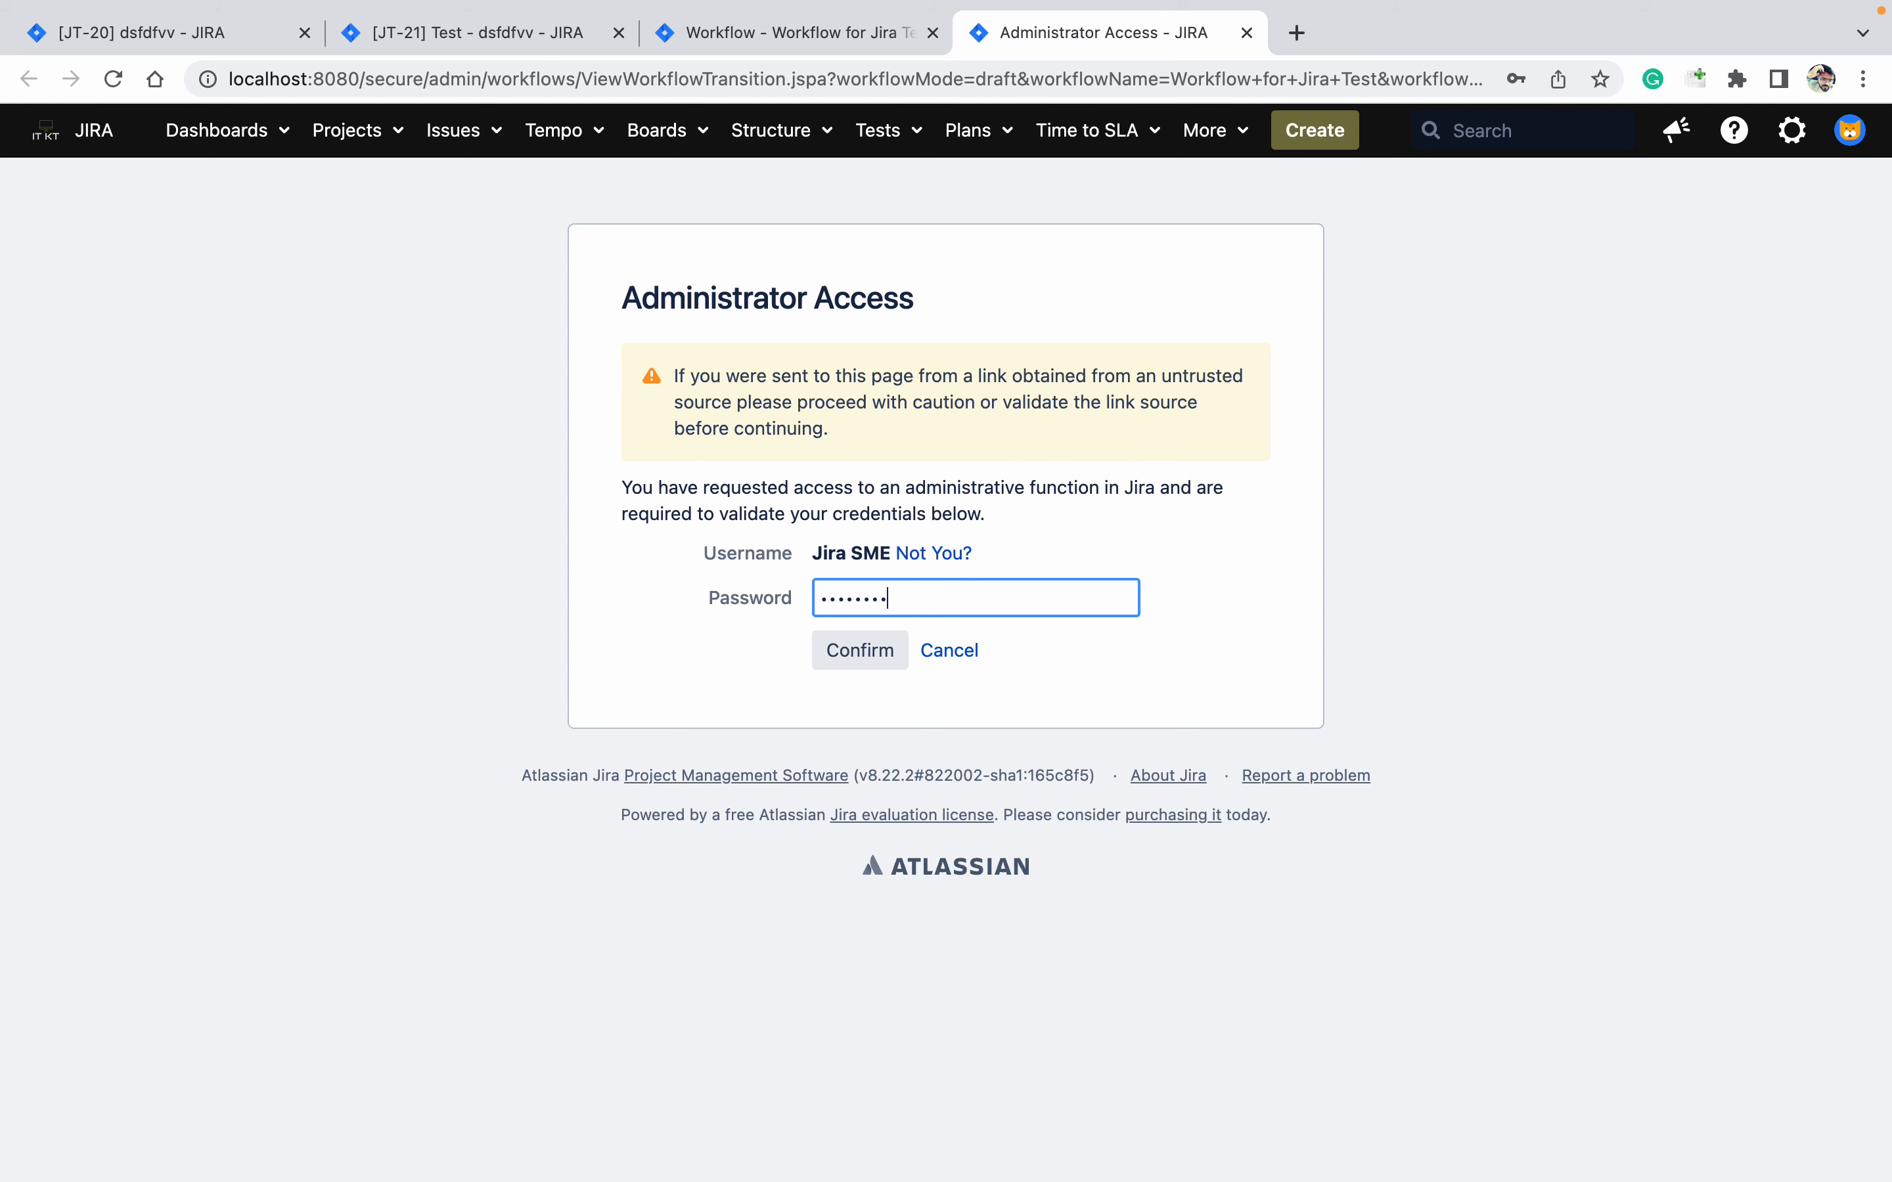
pyautogui.press('Return')
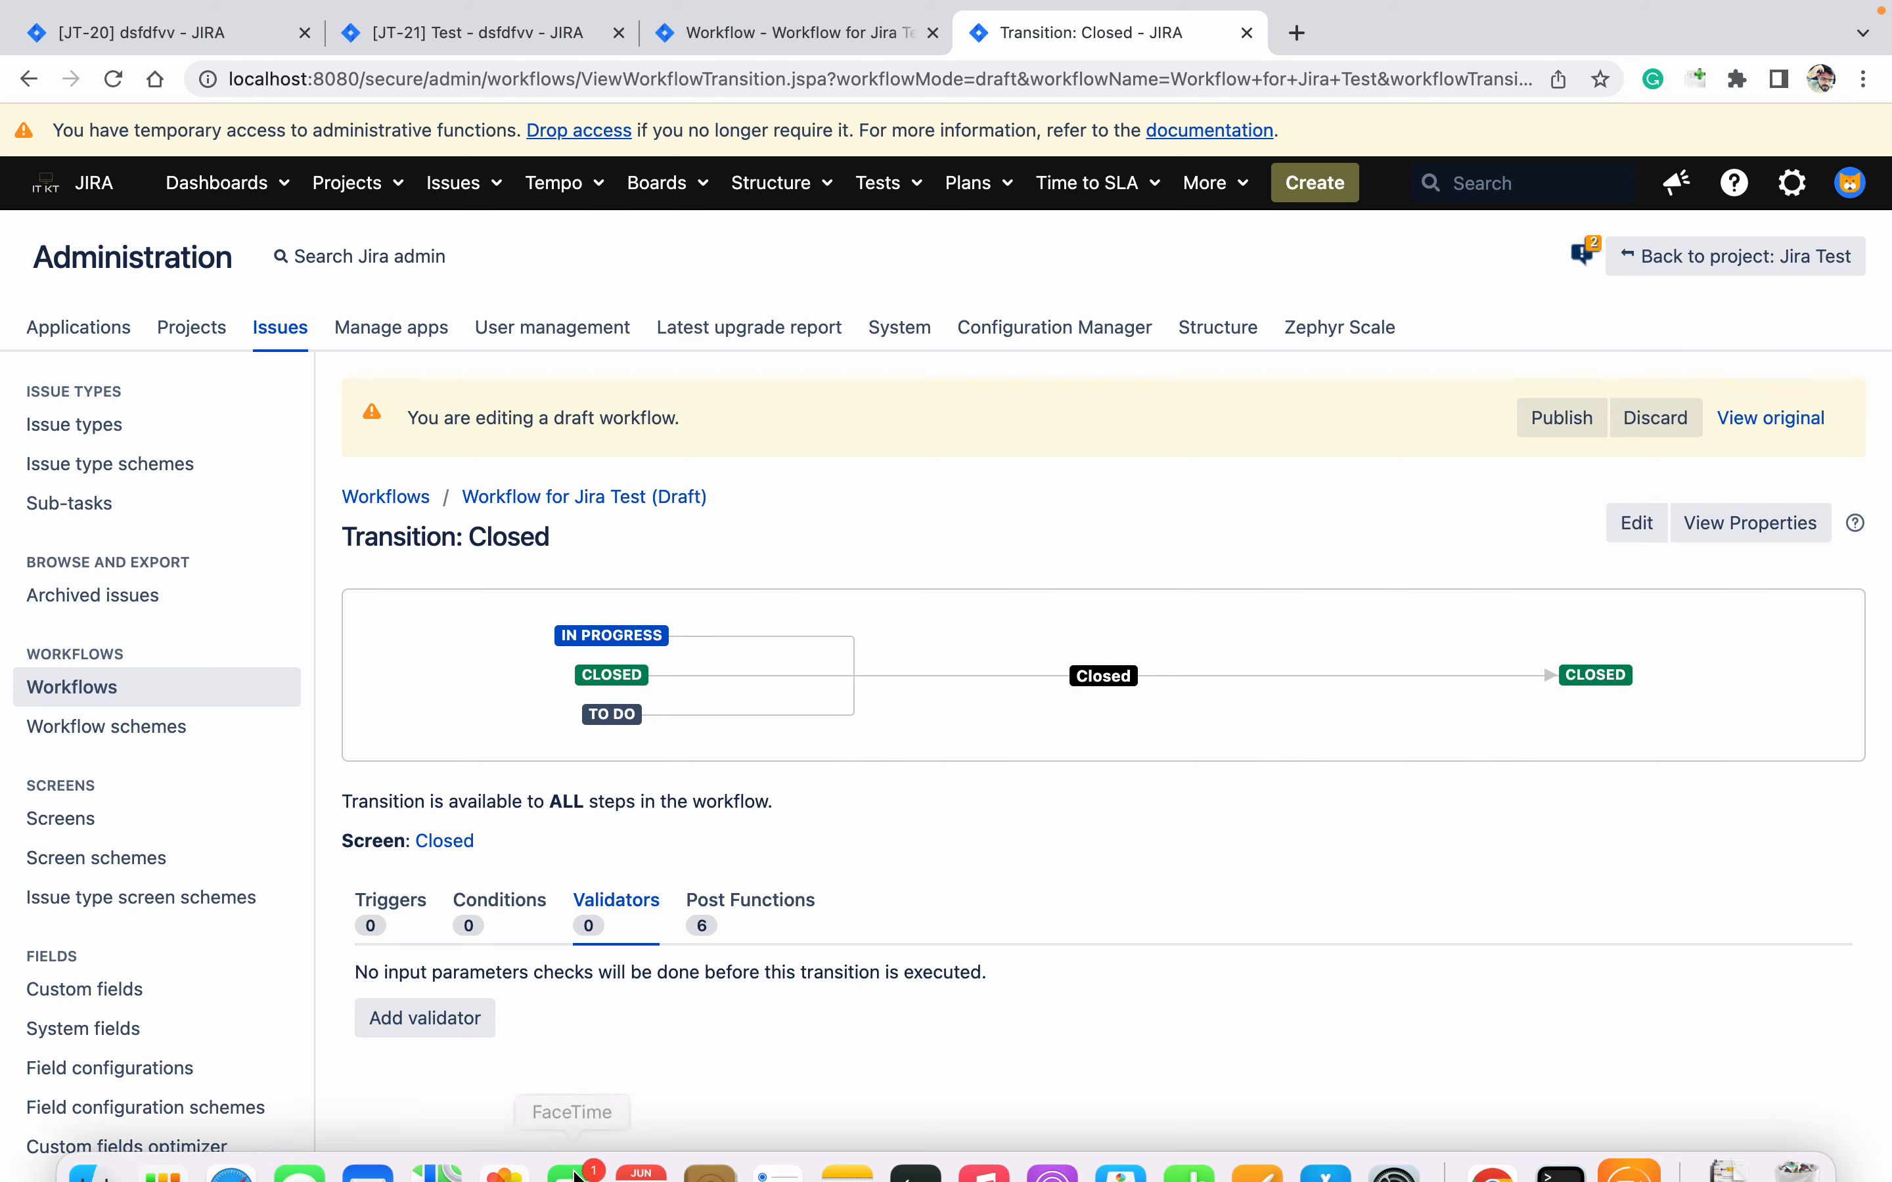
# Choose the Related Issues Status Validator (JMWE app) as a new validator for the Closed transition
pyautogui.click(452, 1017)
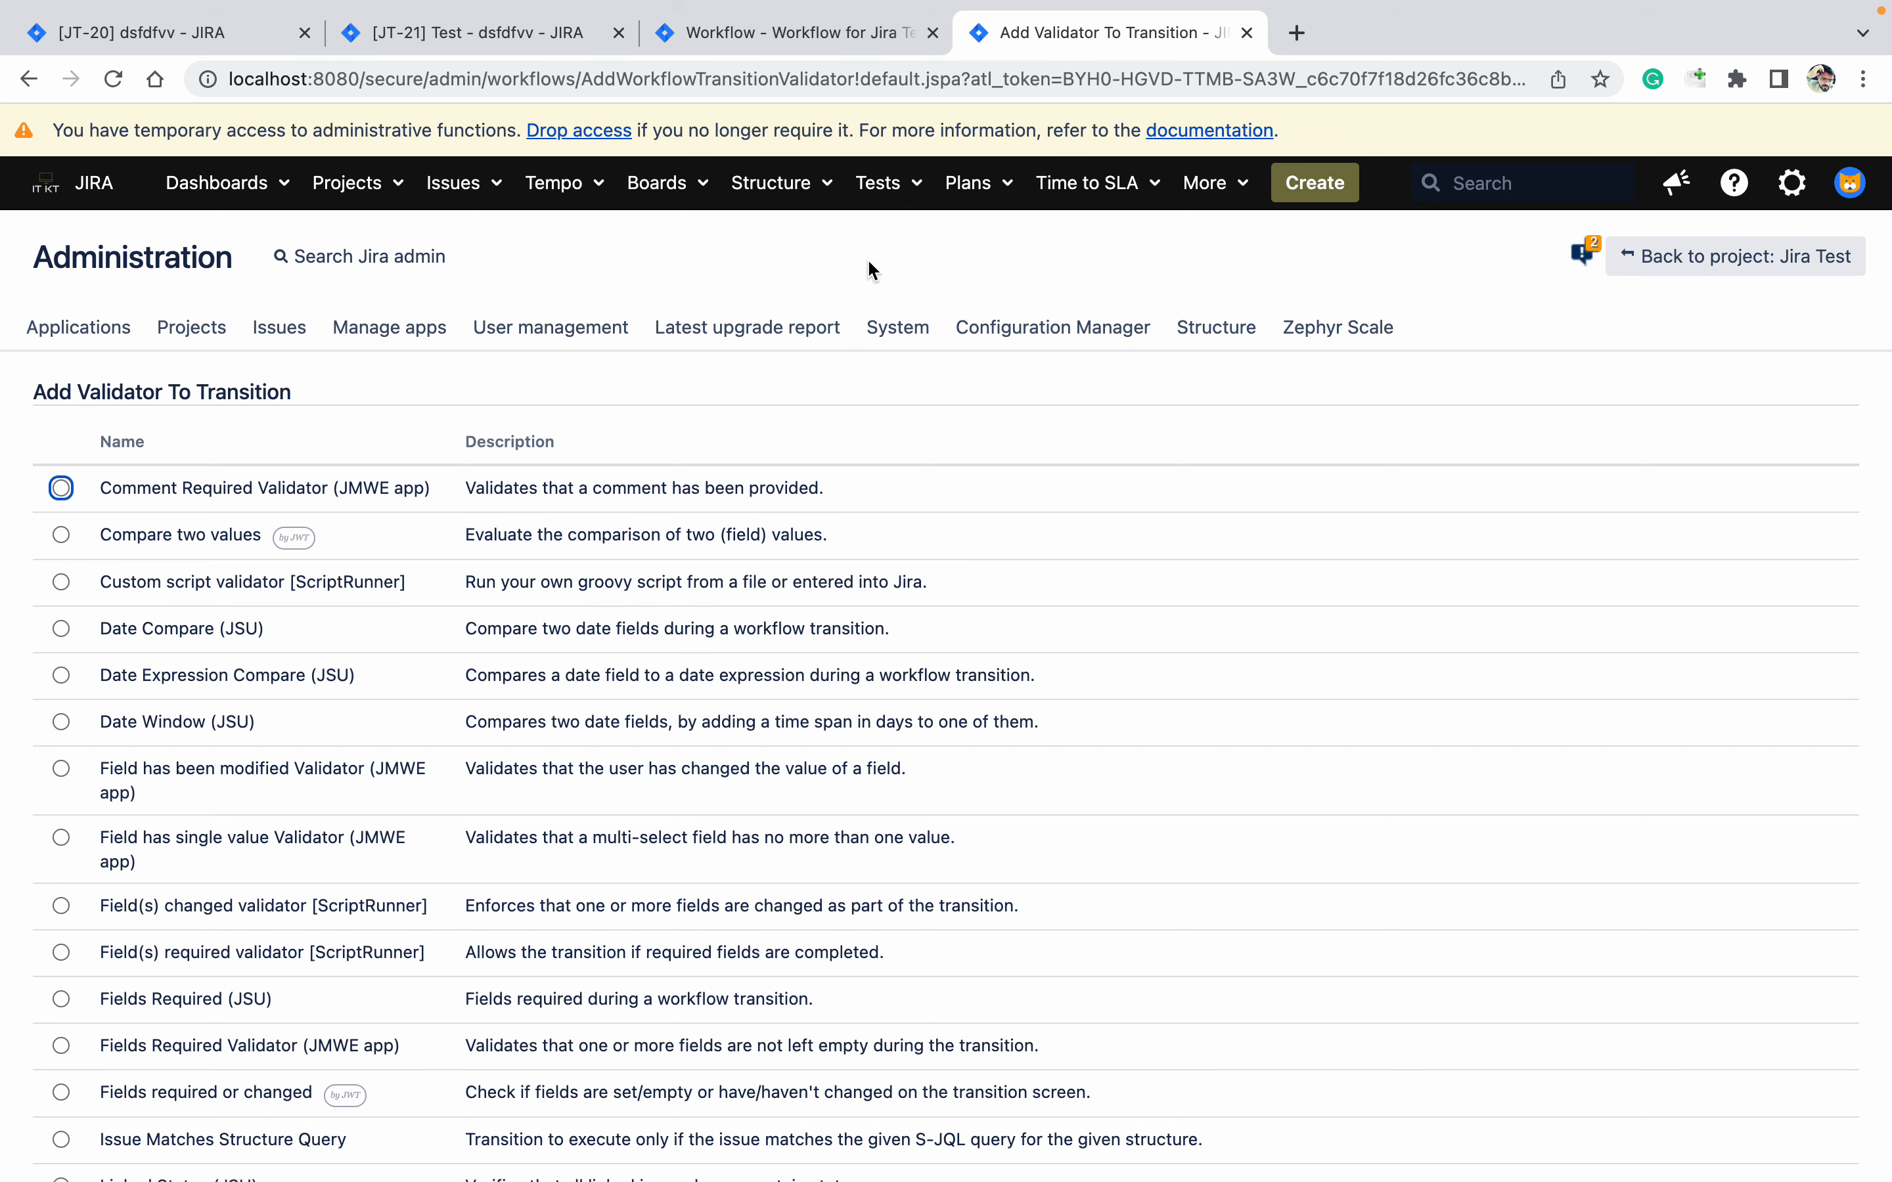
pyautogui.scroll(-10, 869, 264)
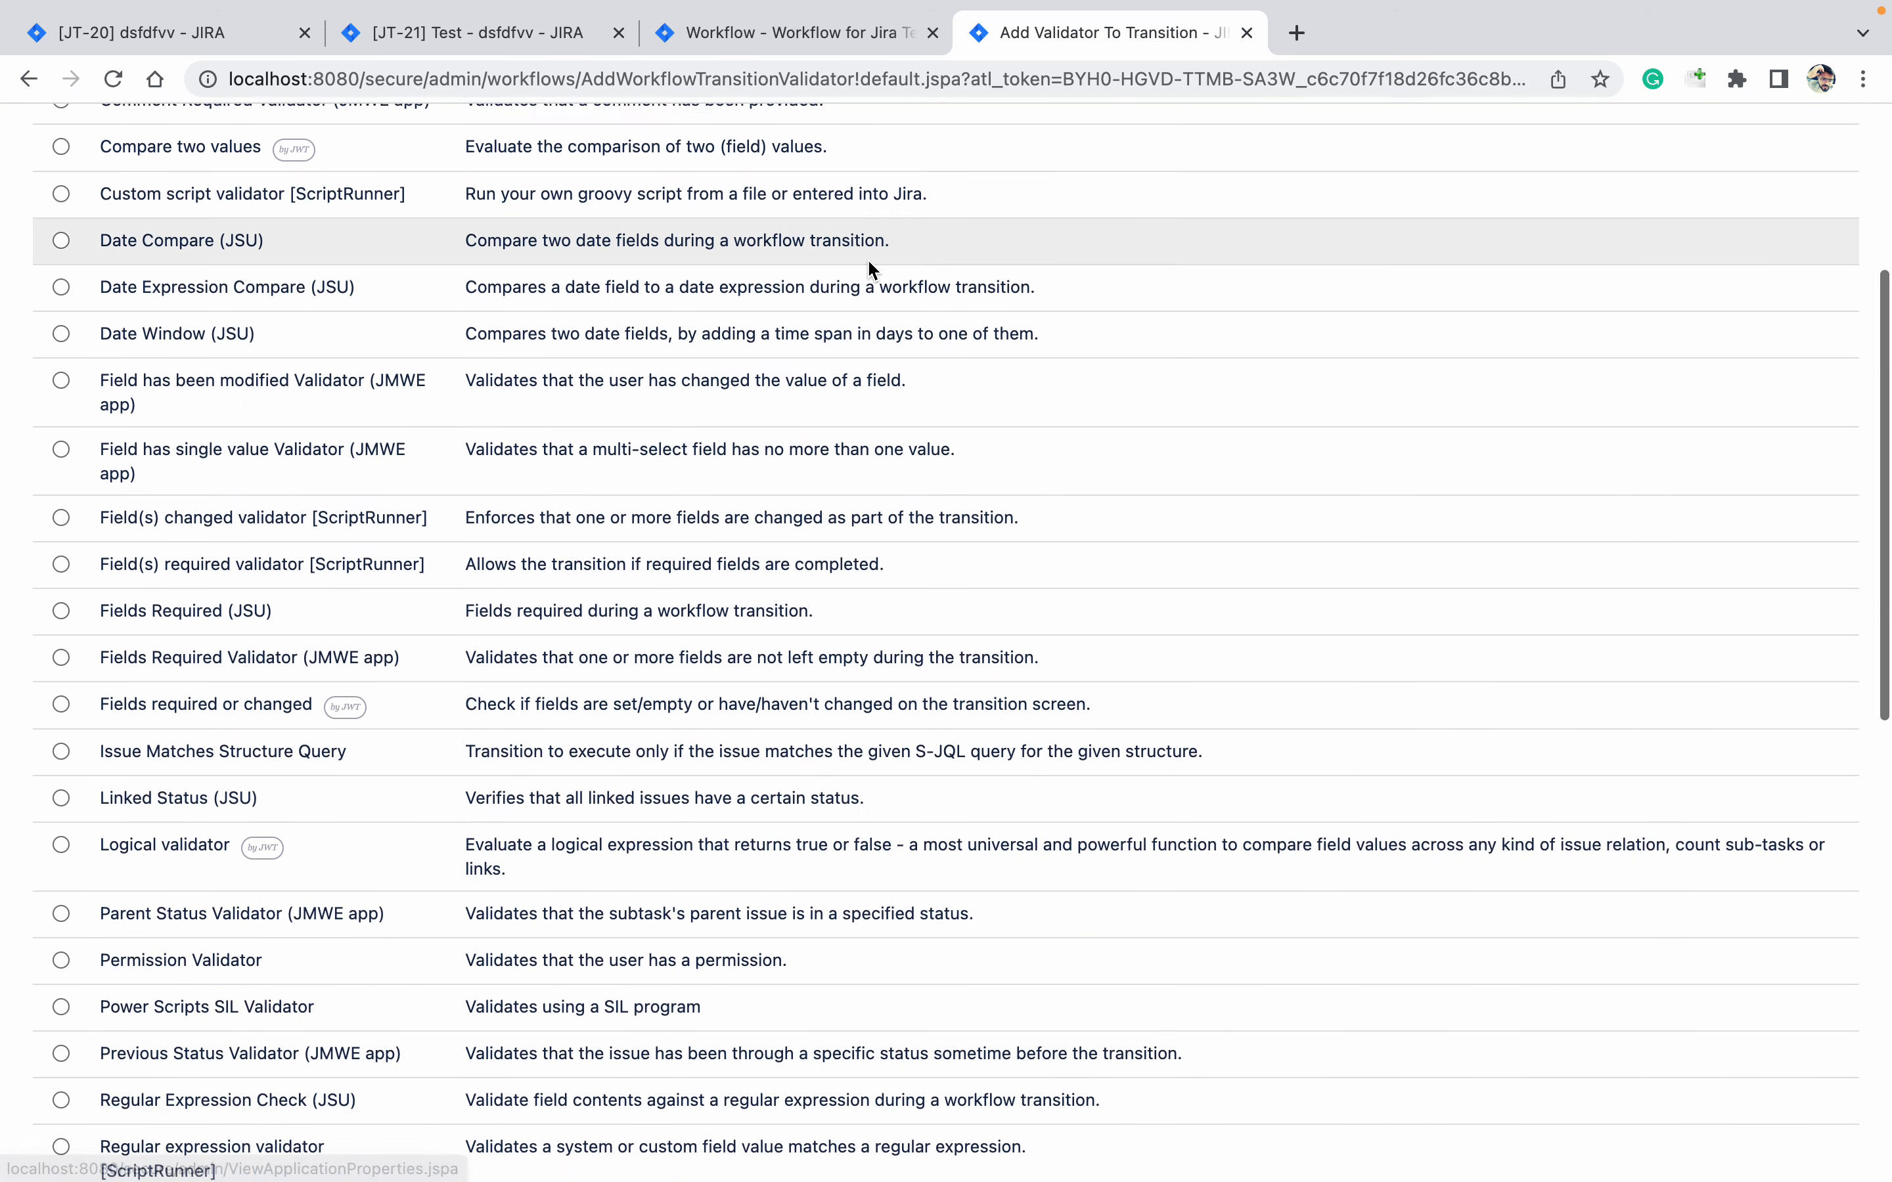
pyautogui.scroll(-3, 870, 267)
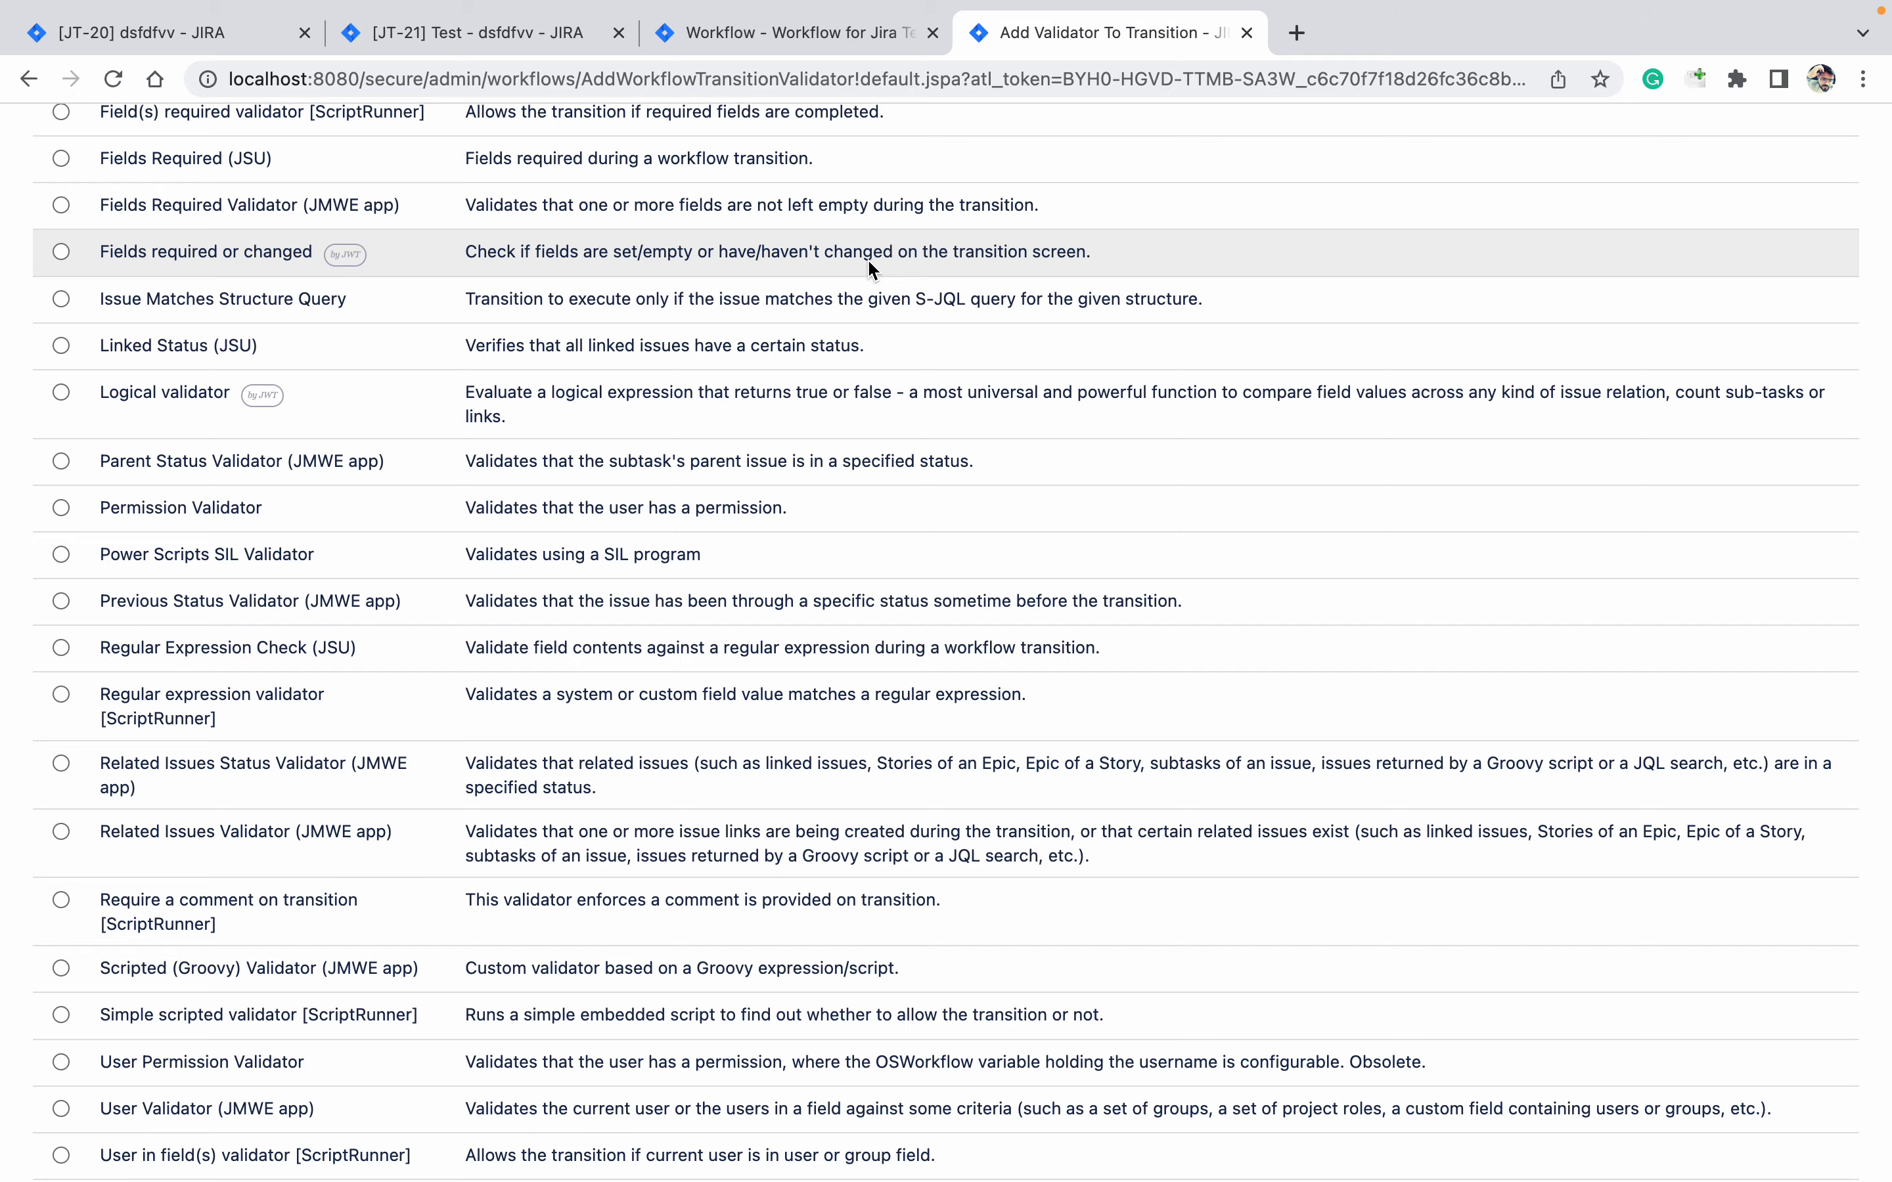
pyautogui.scroll(-1, 871, 267)
pyautogui.scroll(-1, 869, 263)
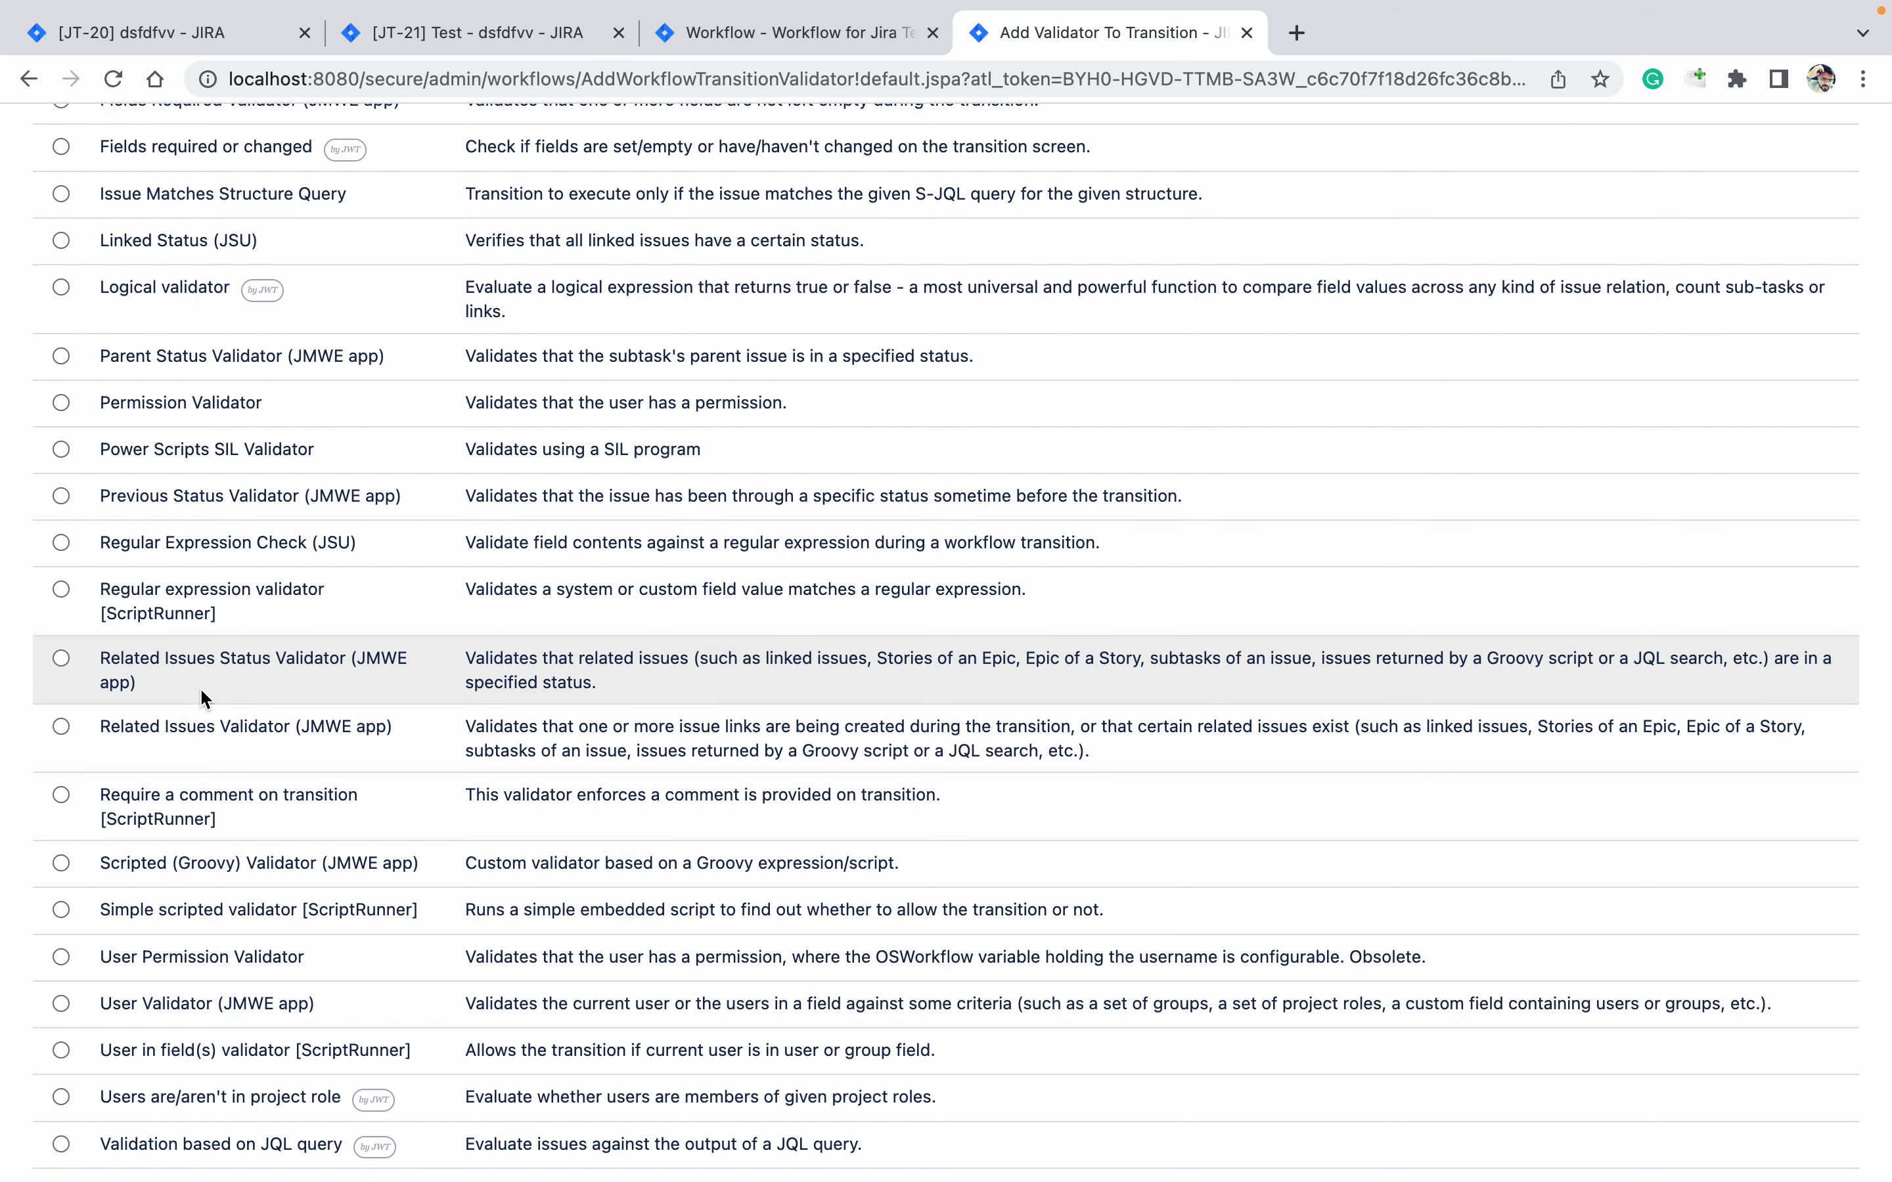
pyautogui.click(61, 658)
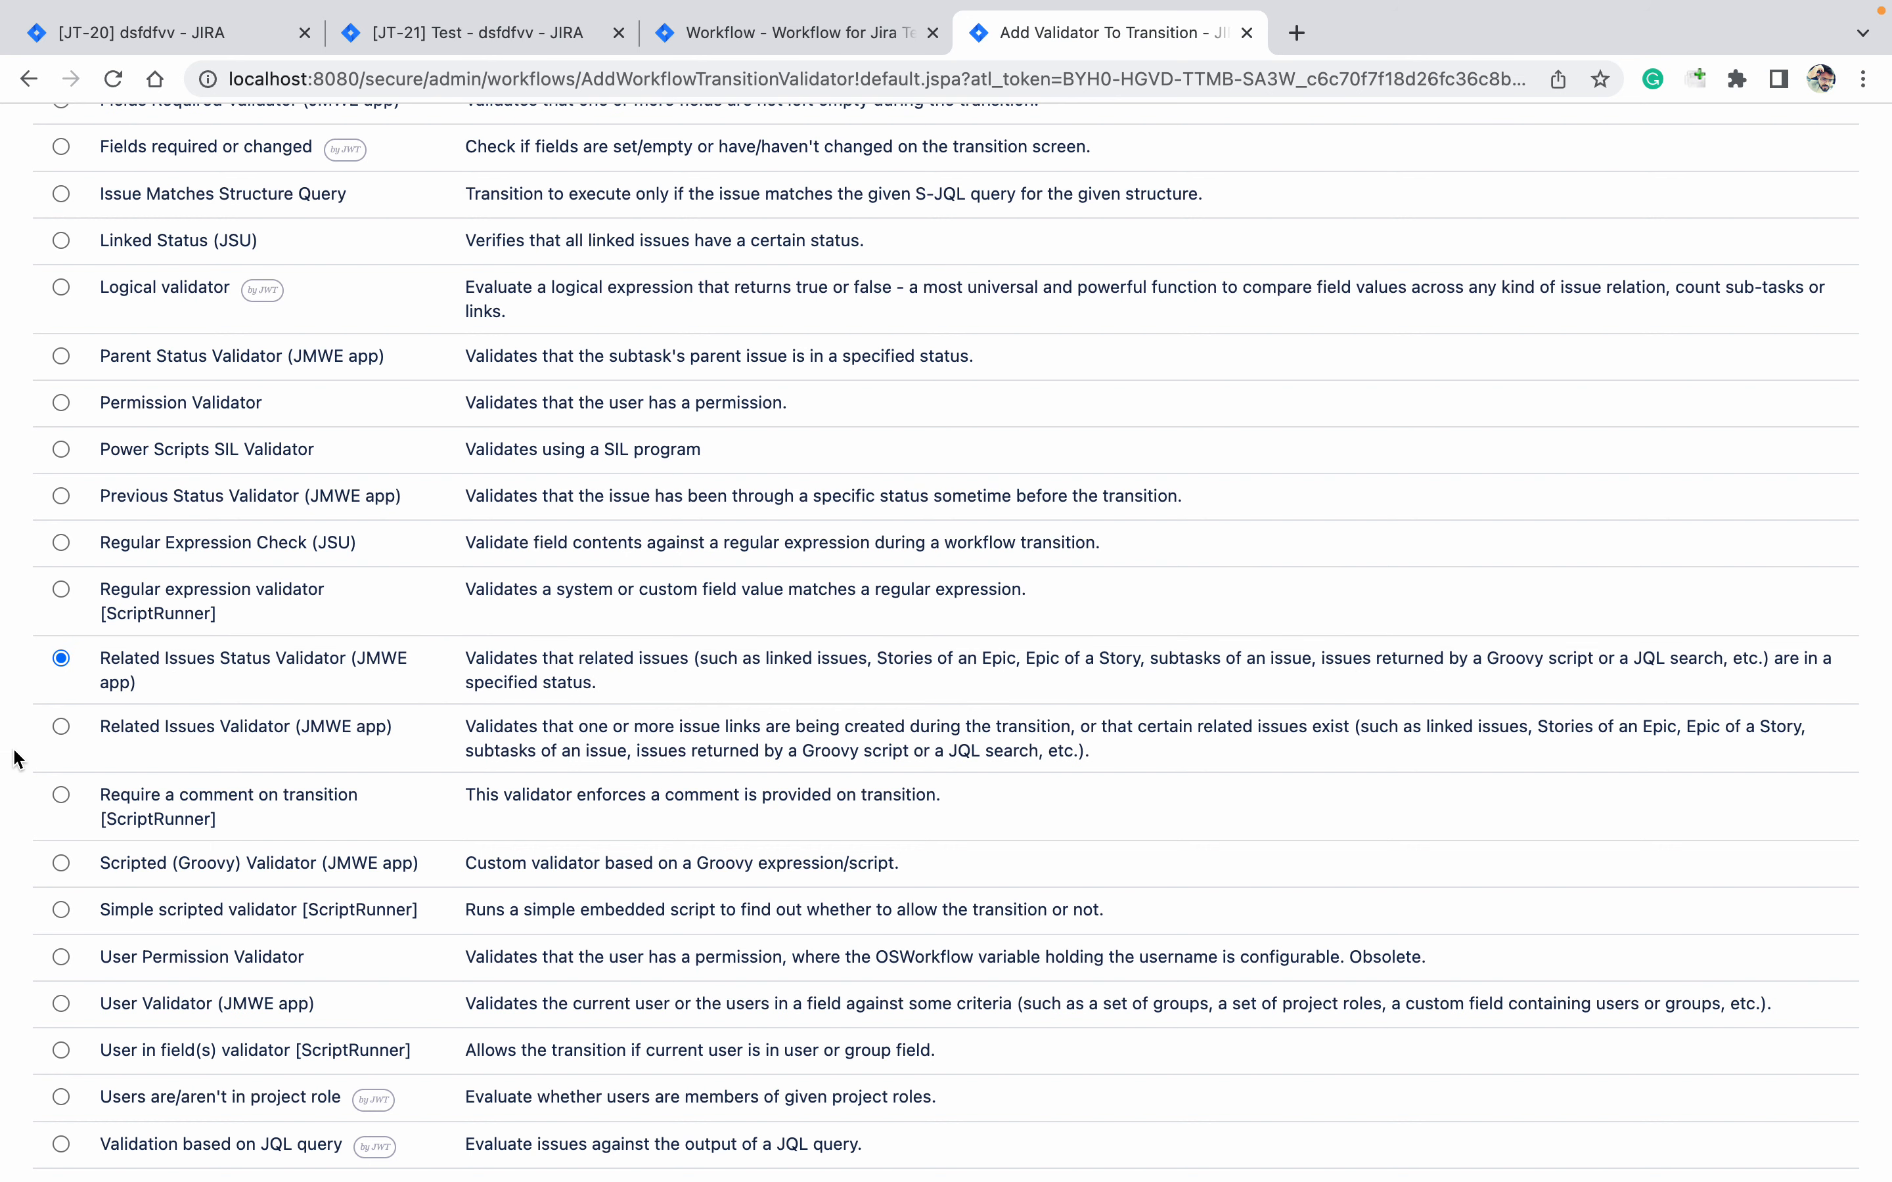
pyautogui.scroll(-7, 16, 757)
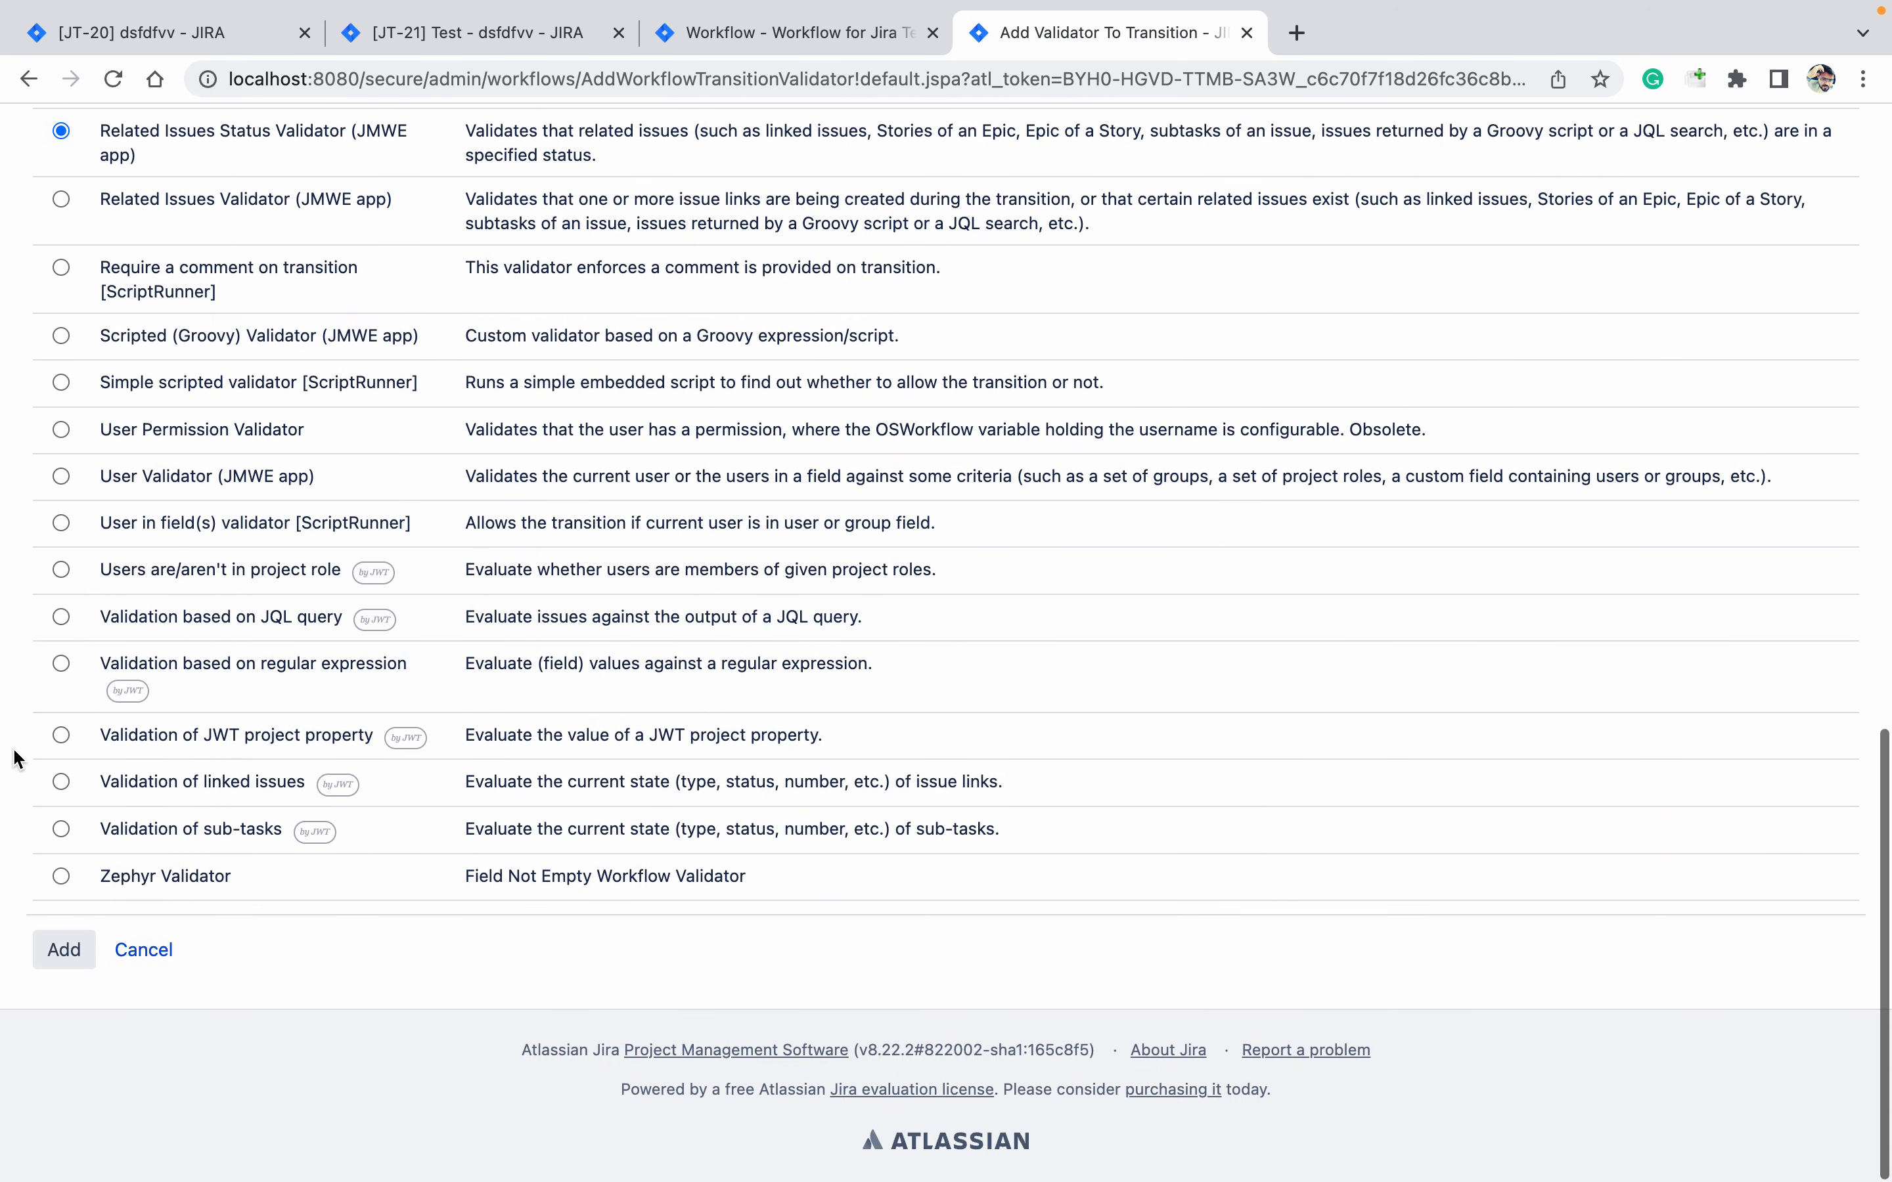
pyautogui.click(71, 949)
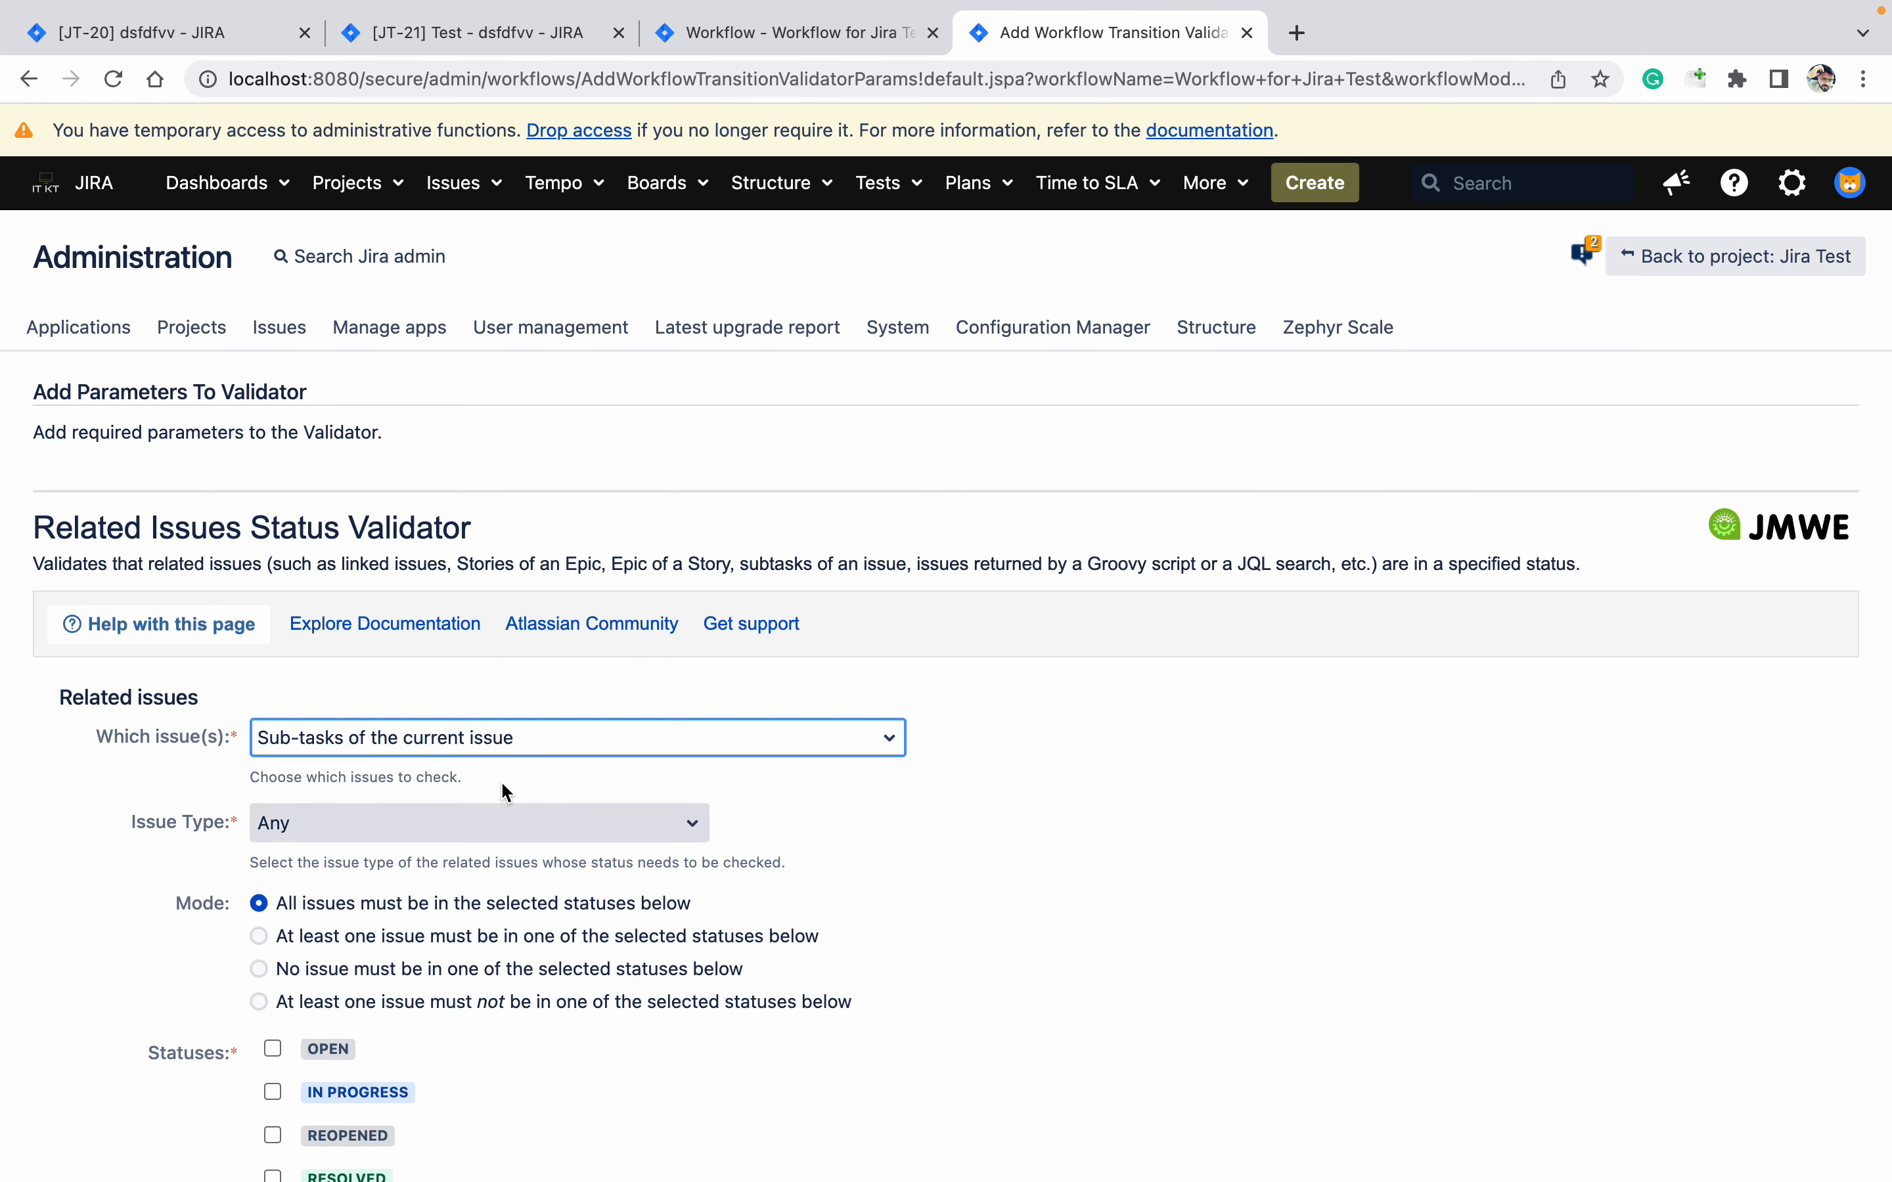
# Add the validator requiring all sub-tasks of any type to be in status Closed, with the error message "Please close sub-task"
pyautogui.click(437, 823)
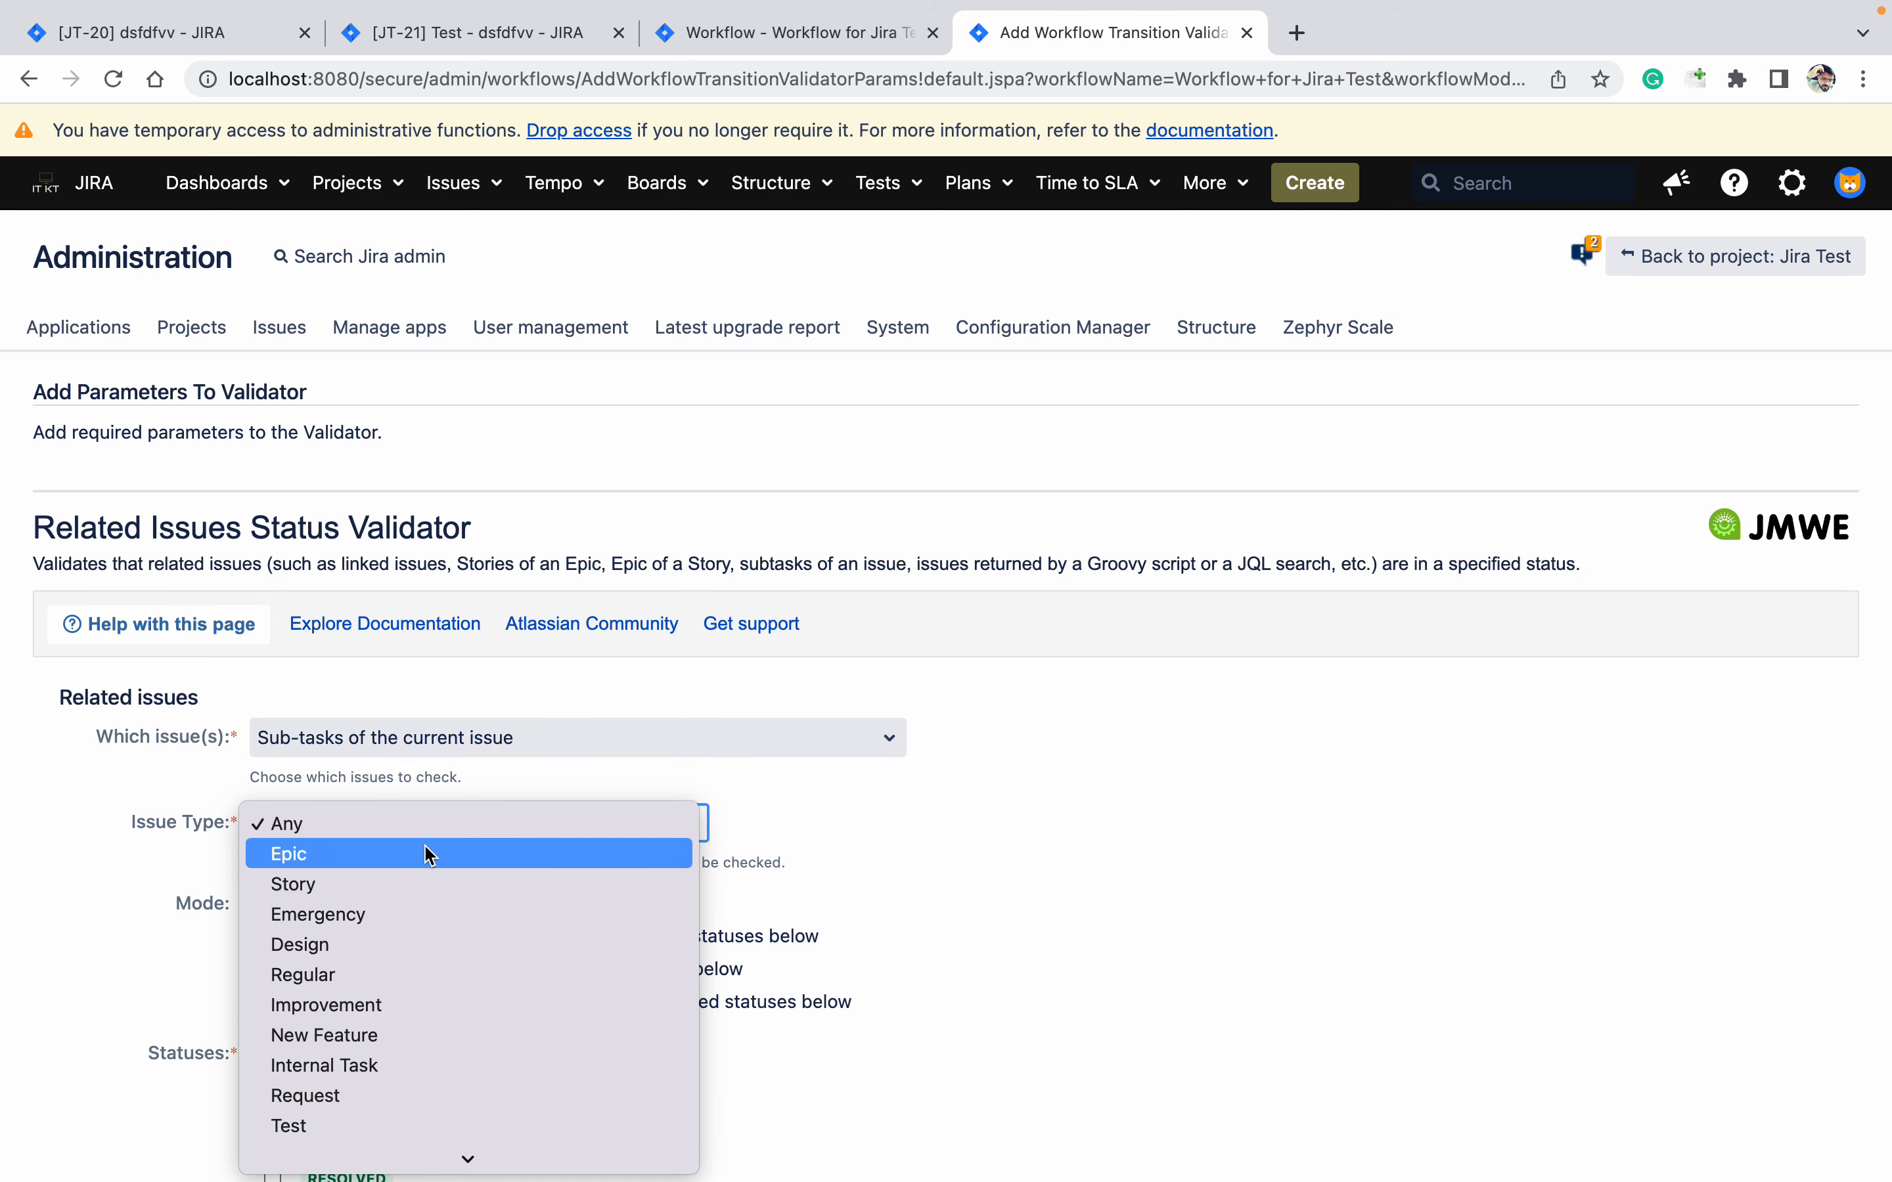
pyautogui.click(906, 886)
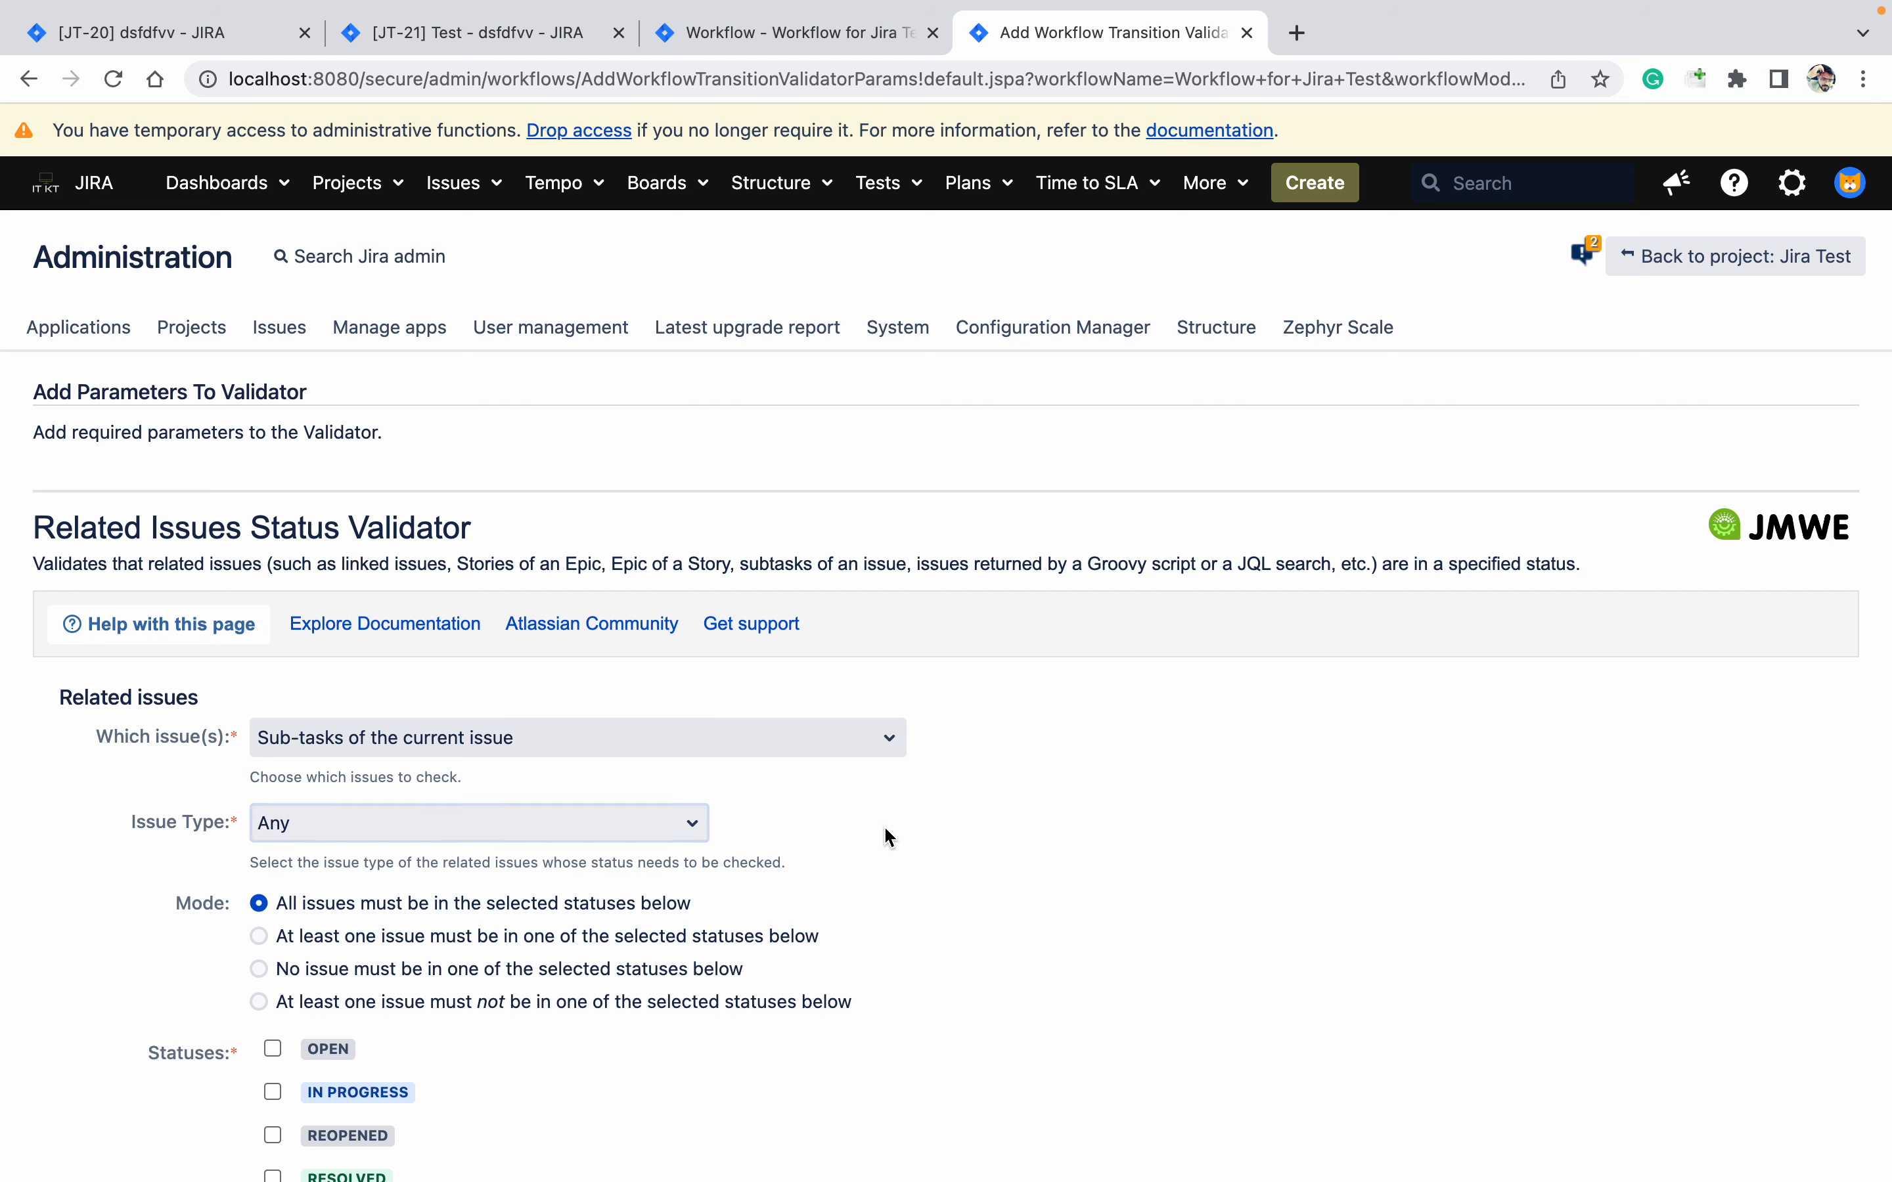
pyautogui.scroll(-2, 884, 825)
pyautogui.scroll(-4, 888, 837)
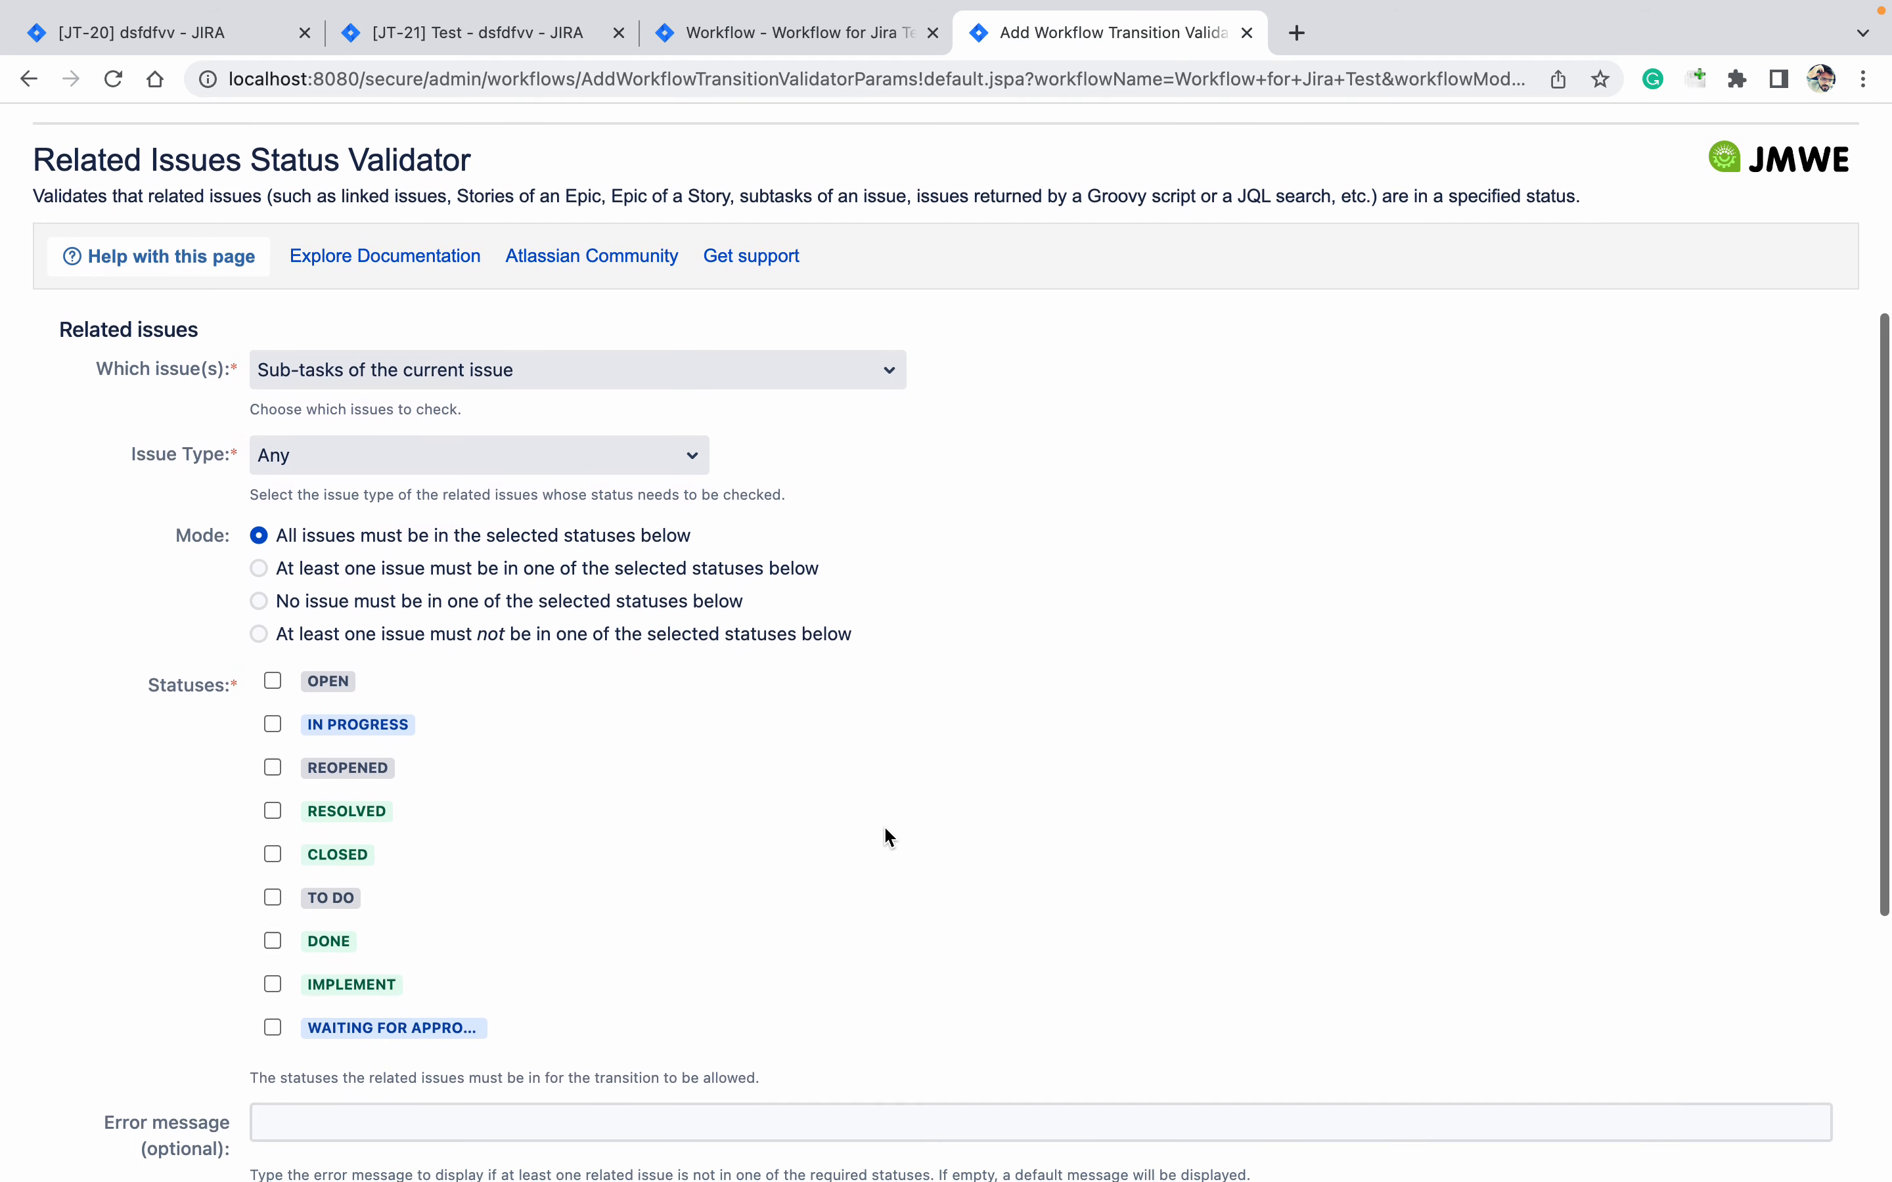
pyautogui.click(274, 855)
pyautogui.scroll(-5, 716, 868)
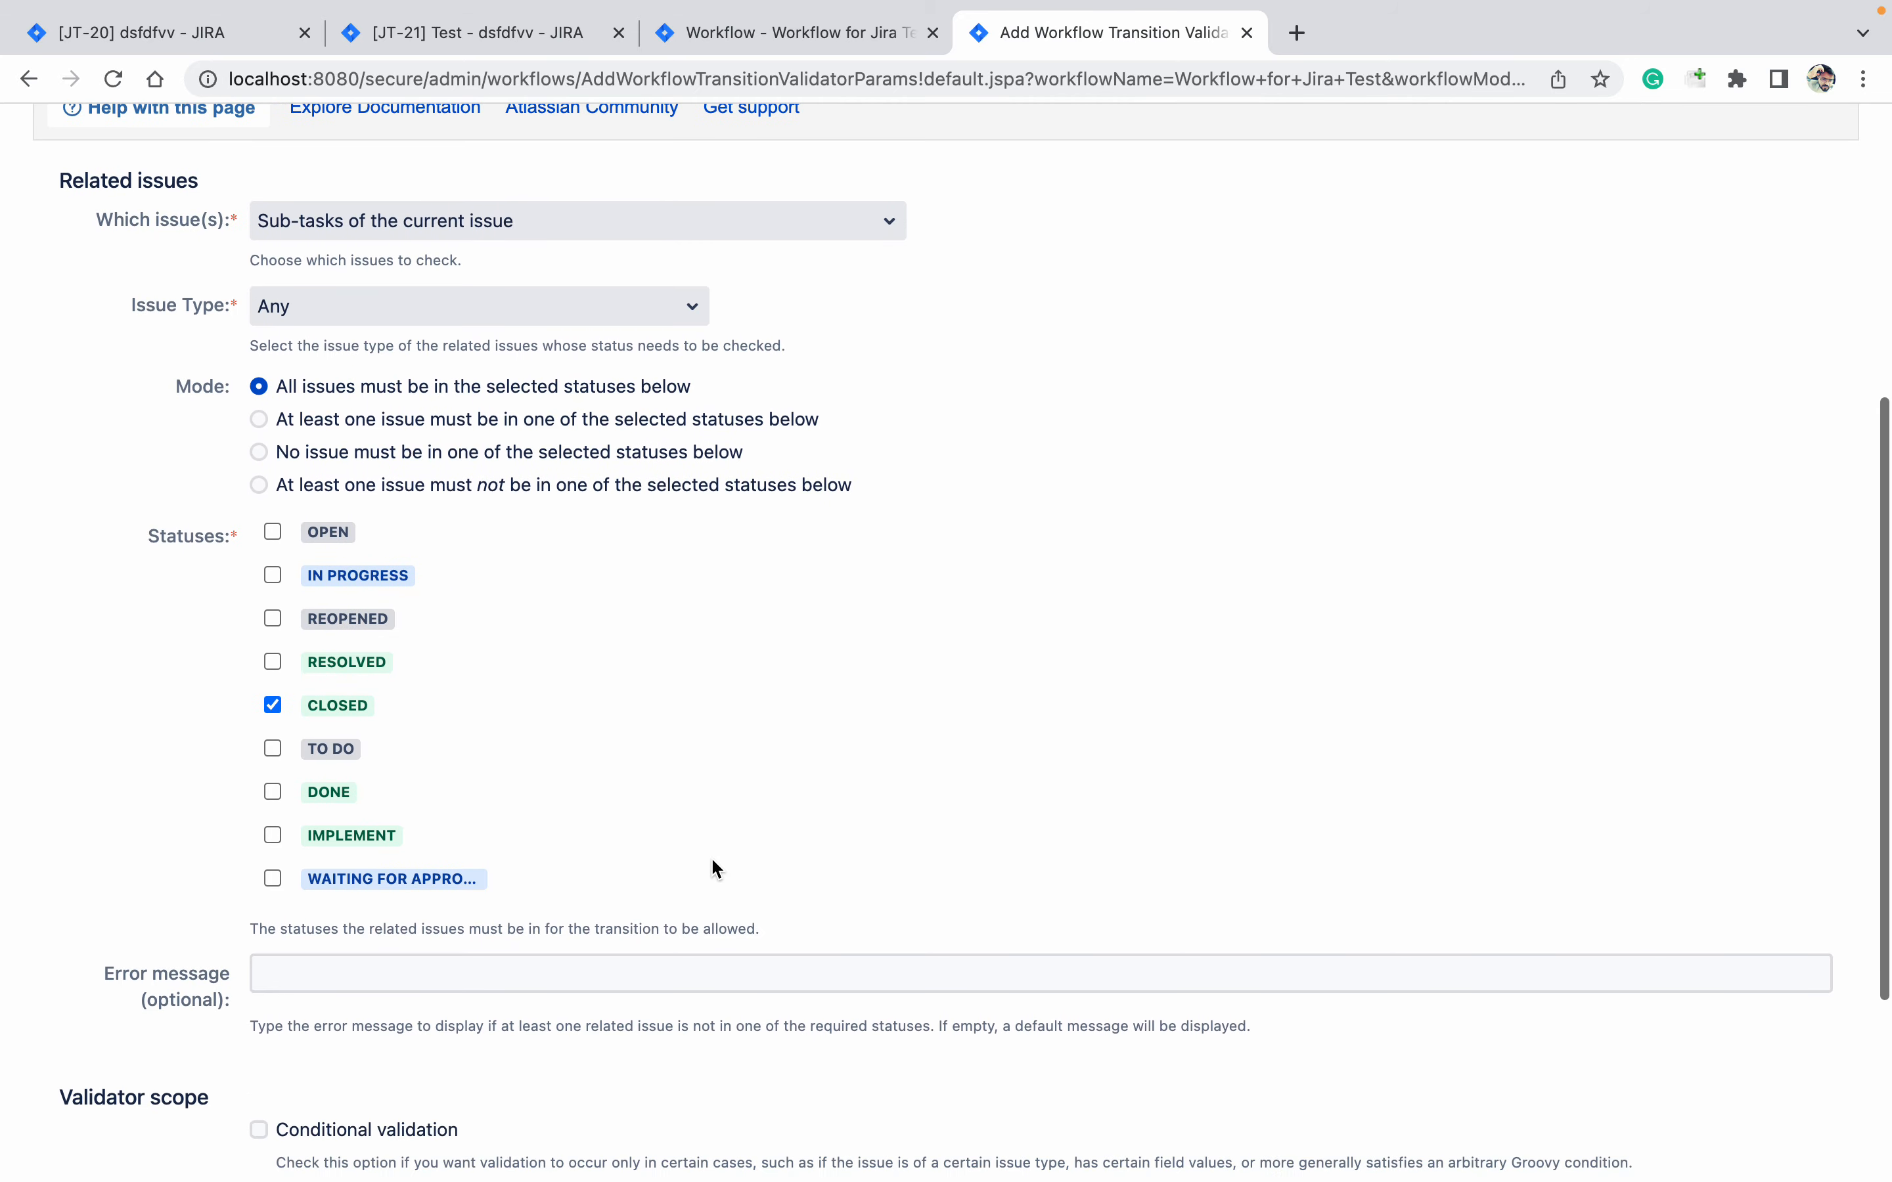
pyautogui.click(676, 803)
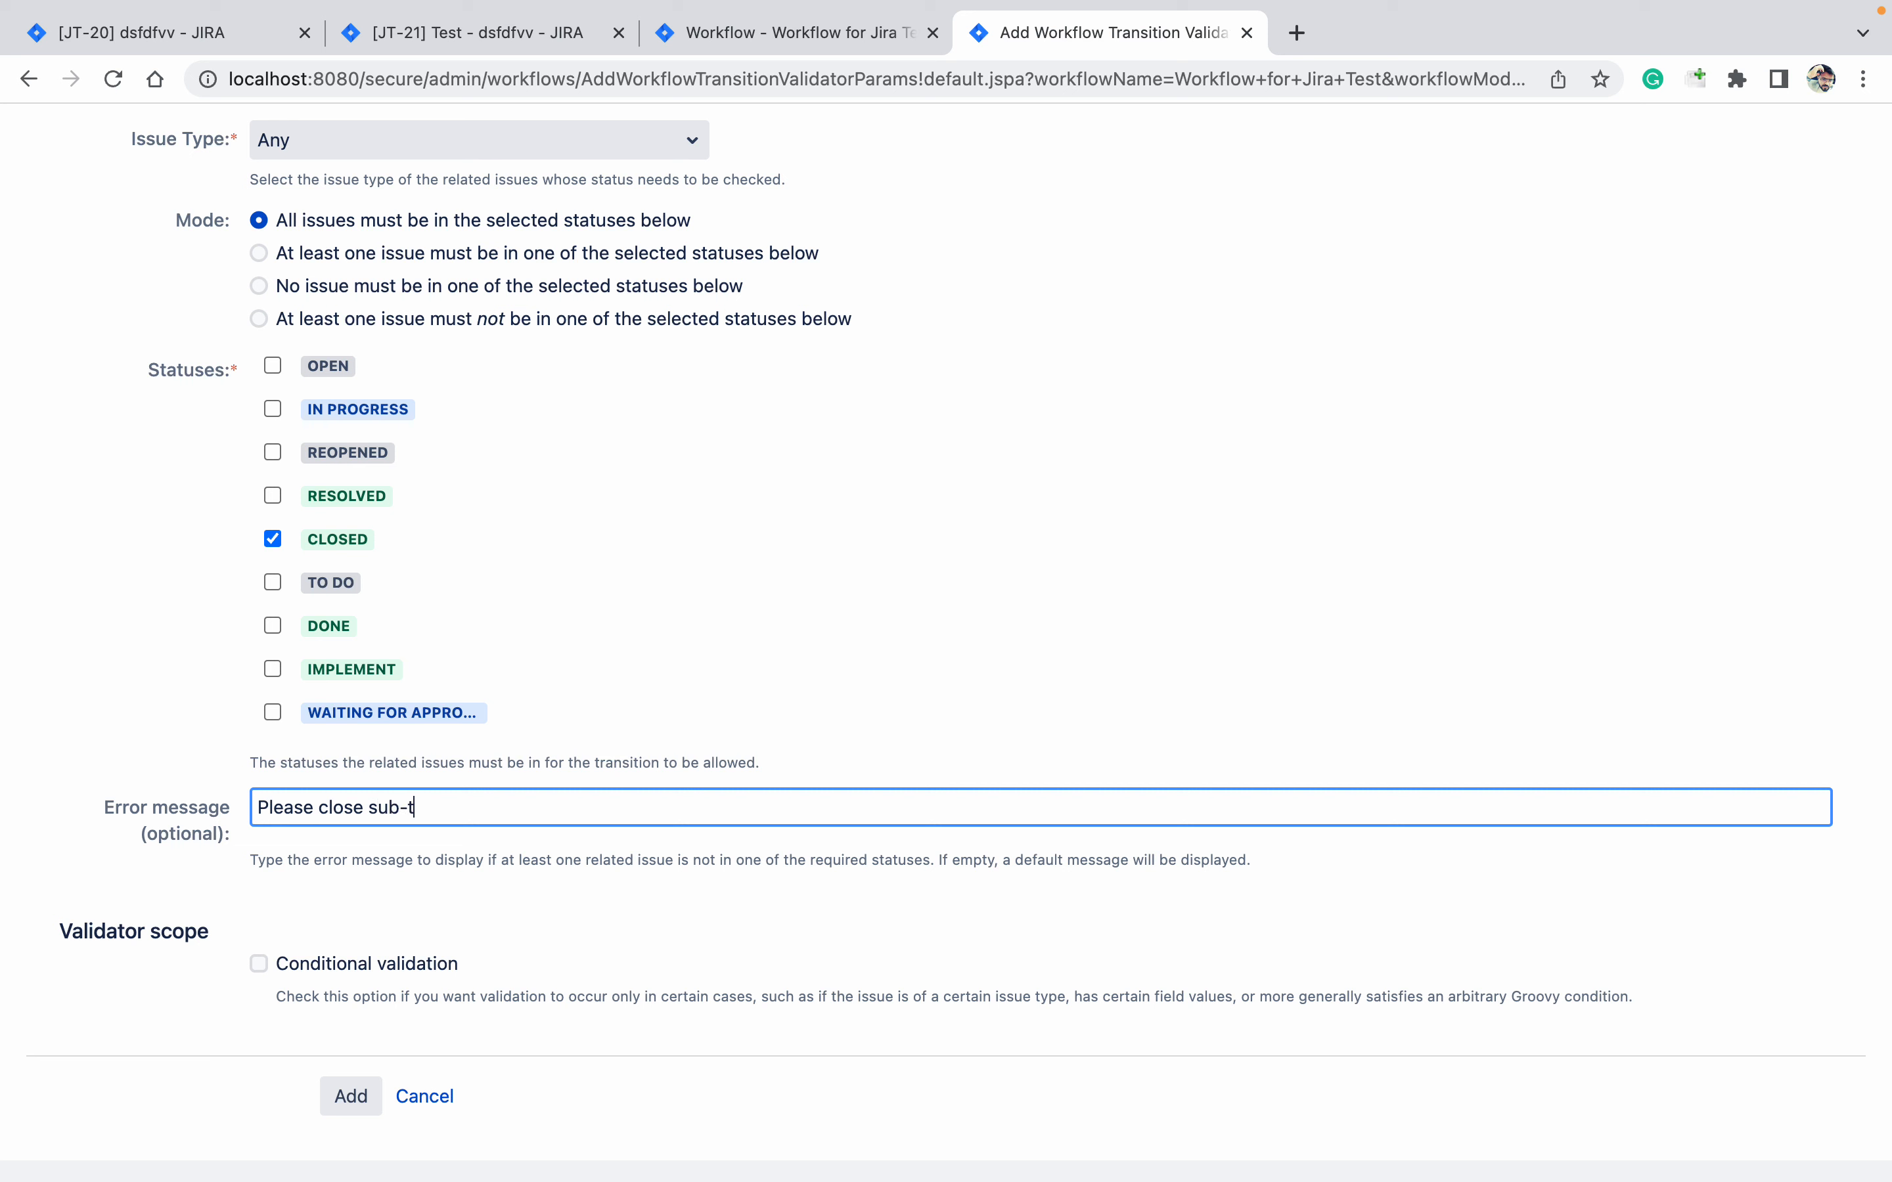
pyautogui.click(353, 1098)
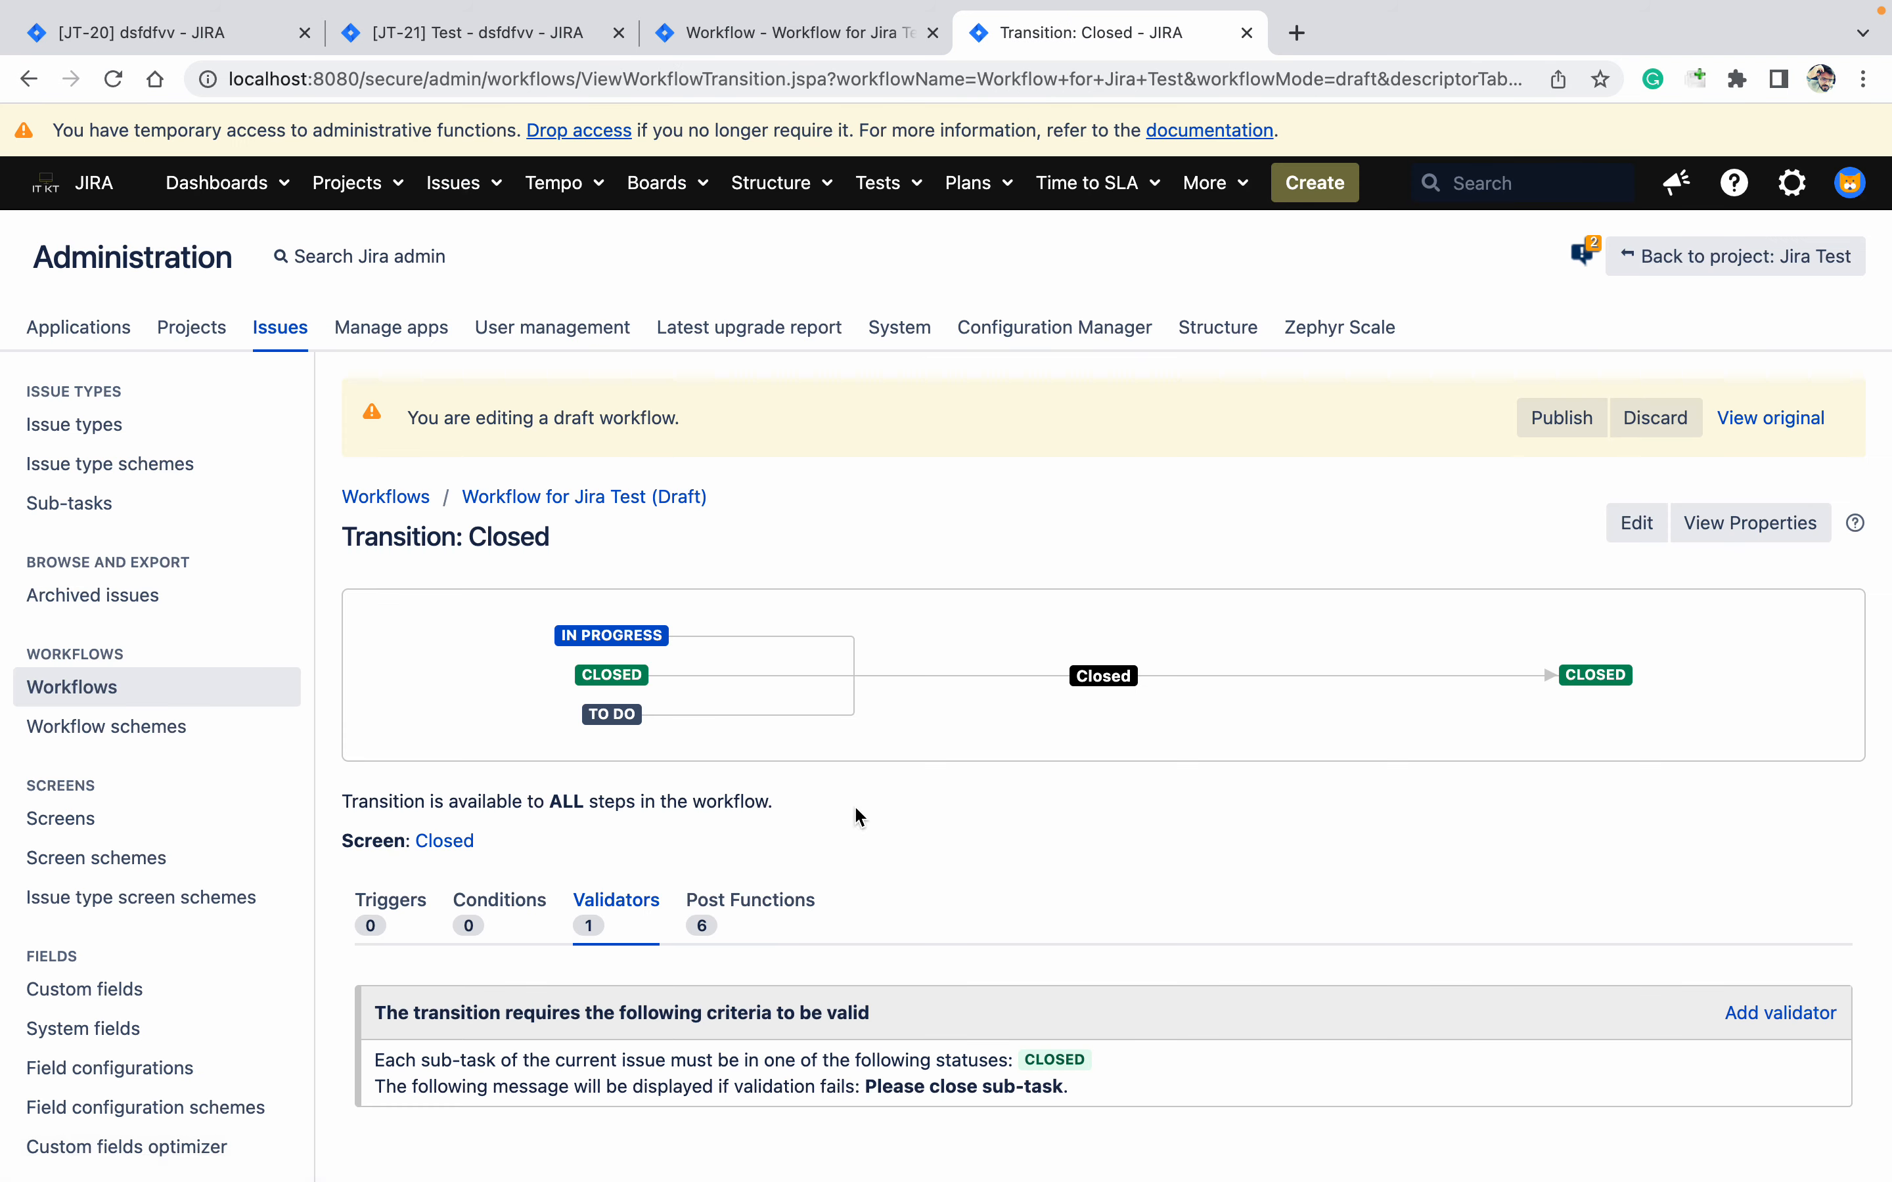
# Publish the draft of Workflow for Jira Test without saving a backup copy
pyautogui.click(1567, 420)
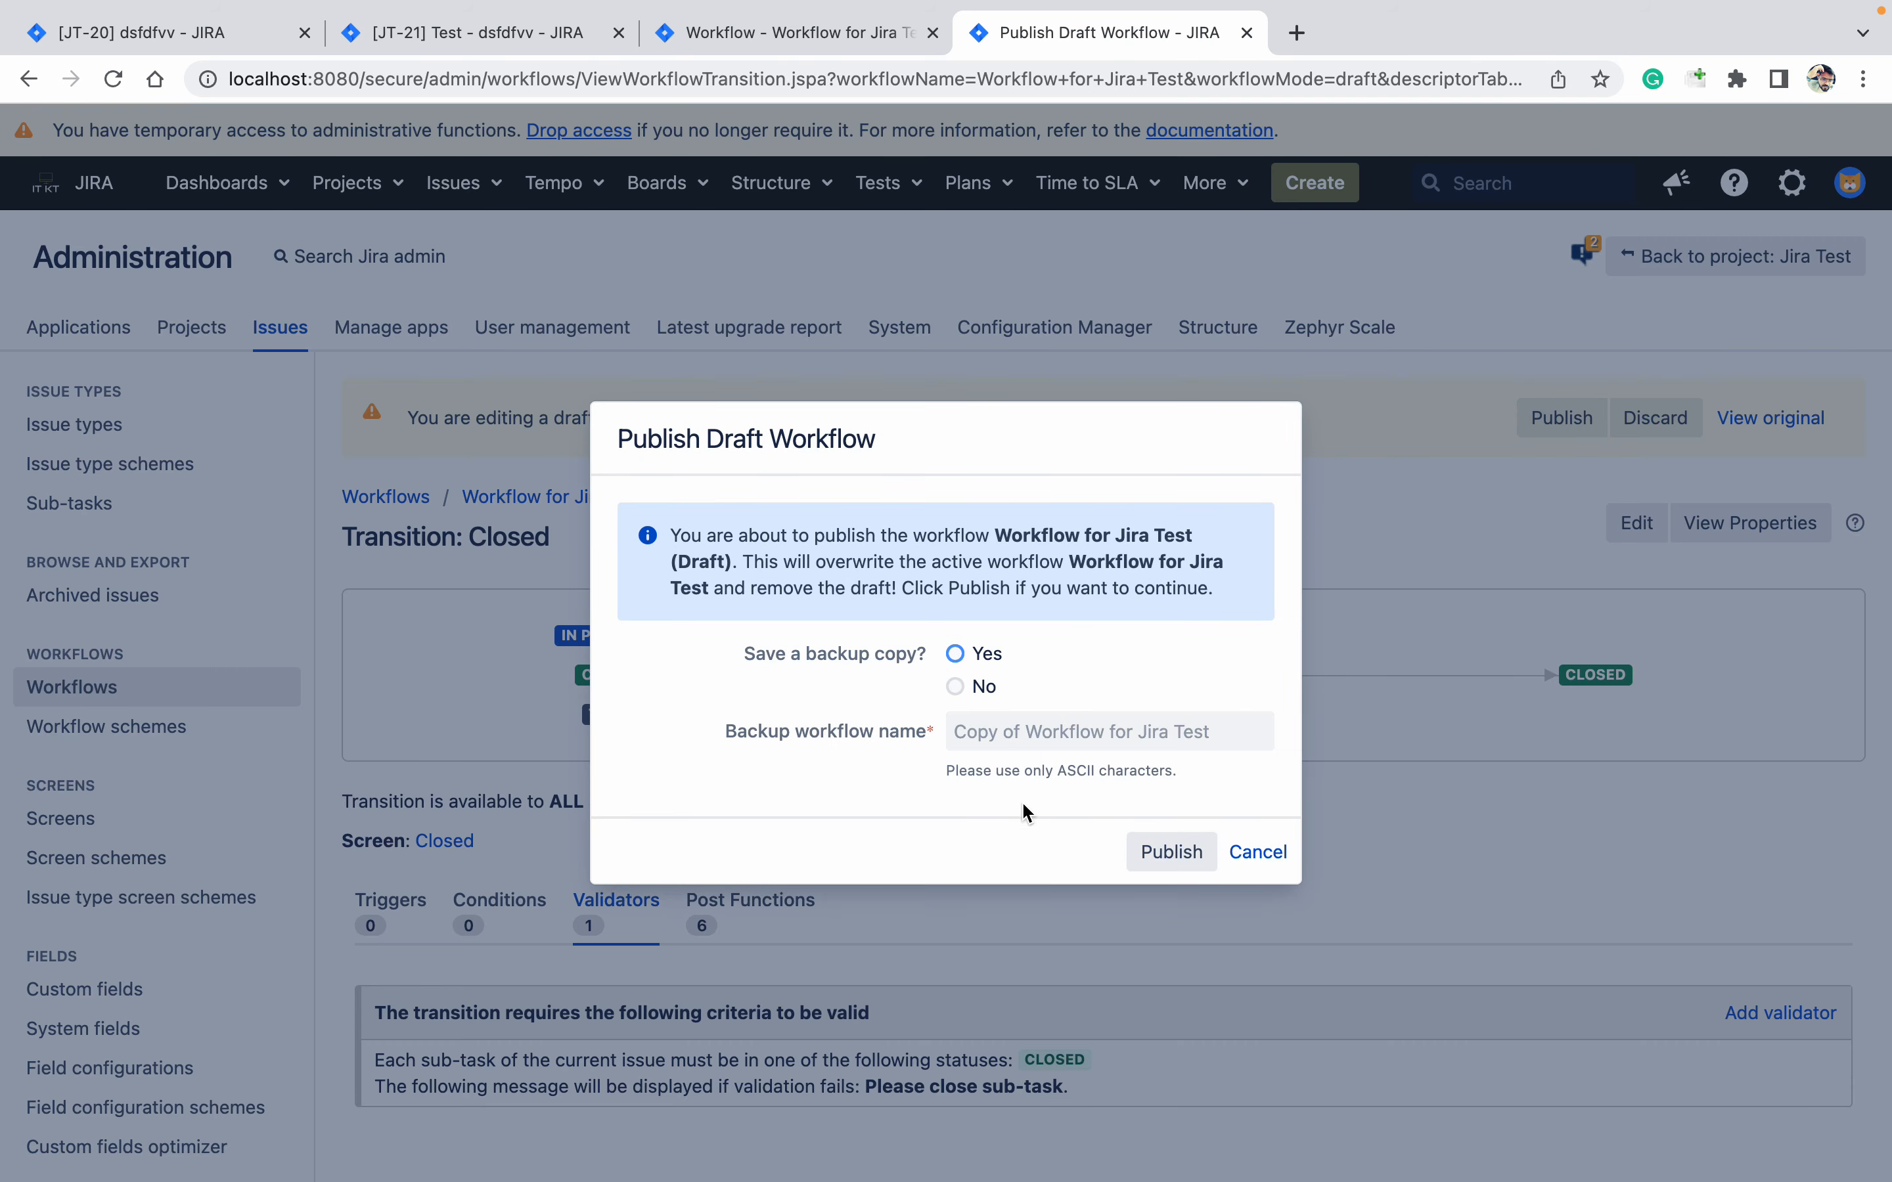
pyautogui.click(955, 686)
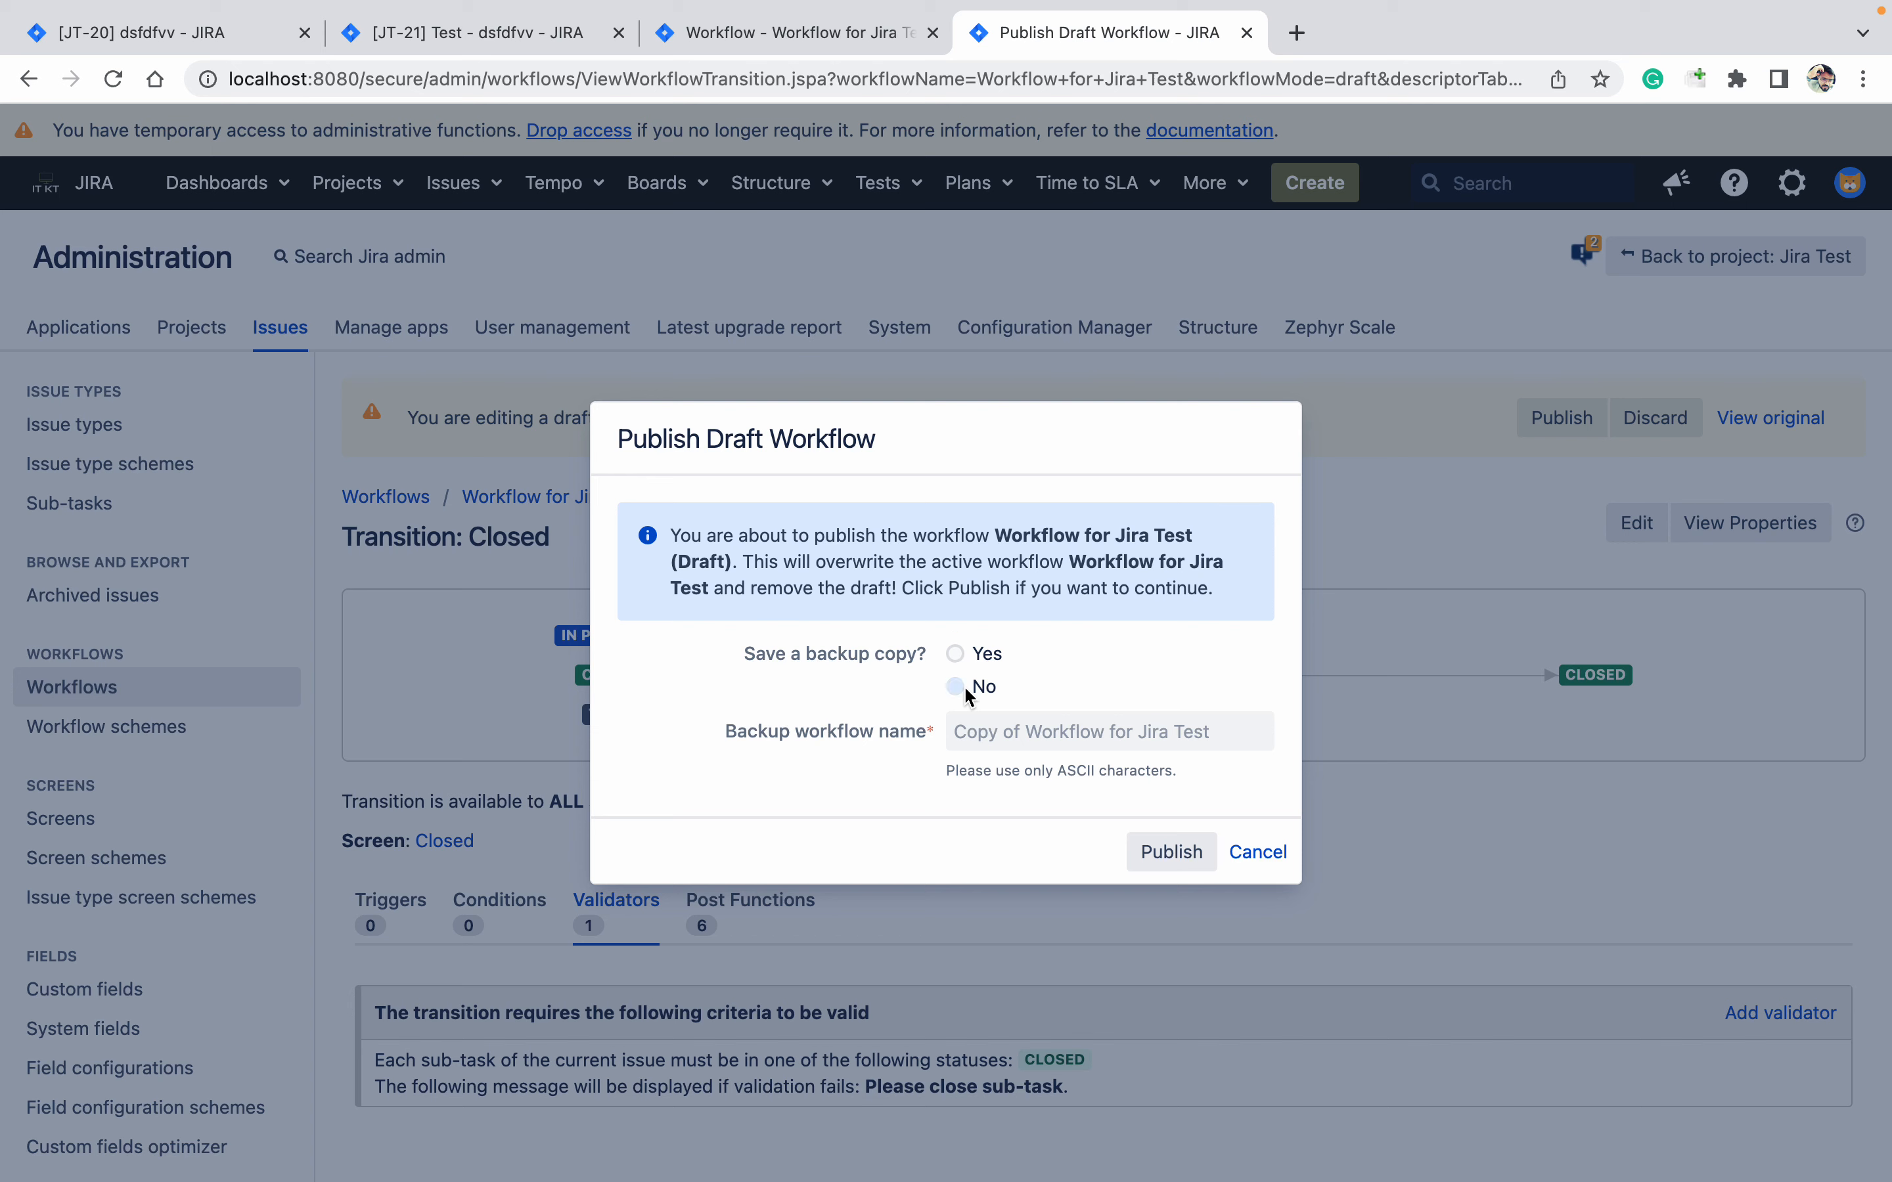
pyautogui.click(1189, 853)
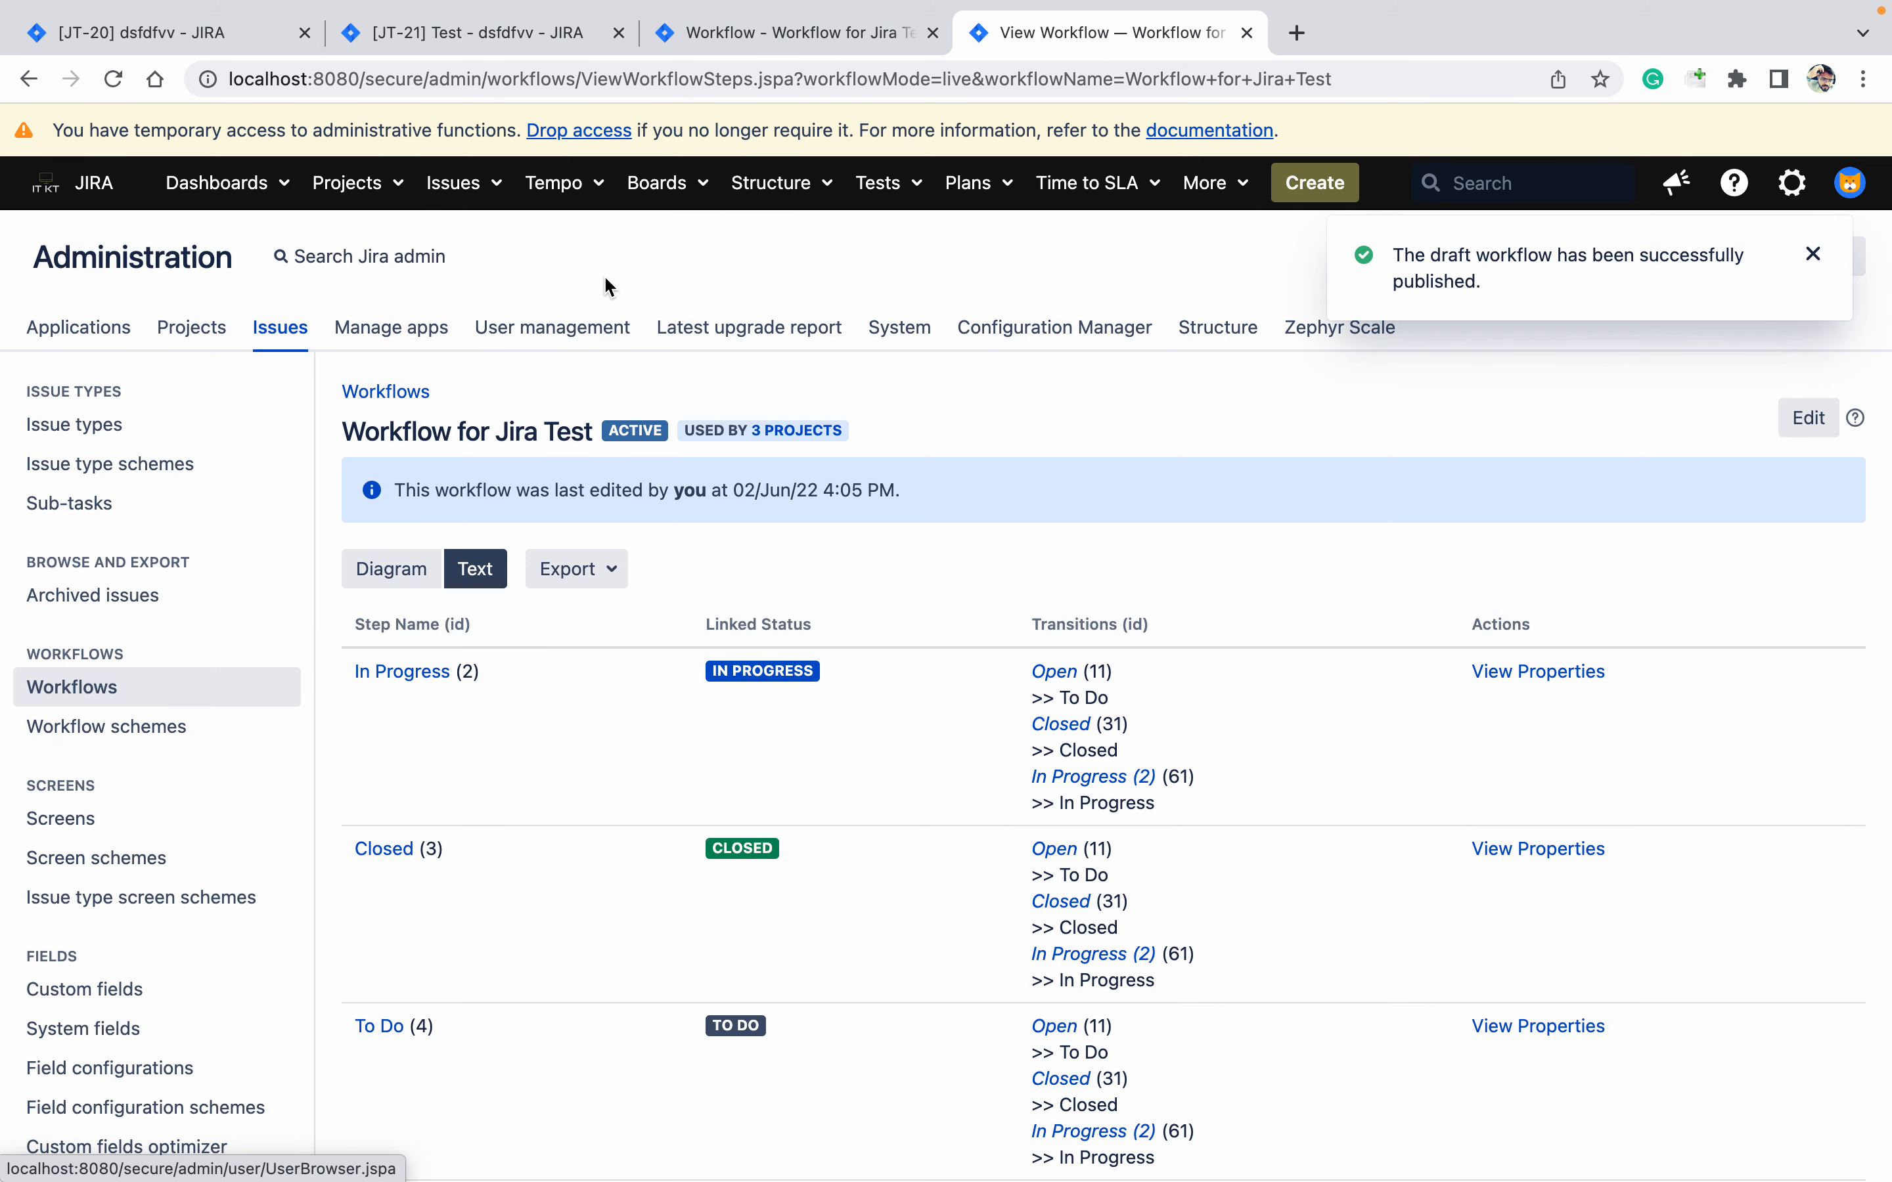
# Reload the JT-21 and JT-20 issue pages and try to move JT-20 to Closed with resolution Done
pyautogui.click(508, 36)
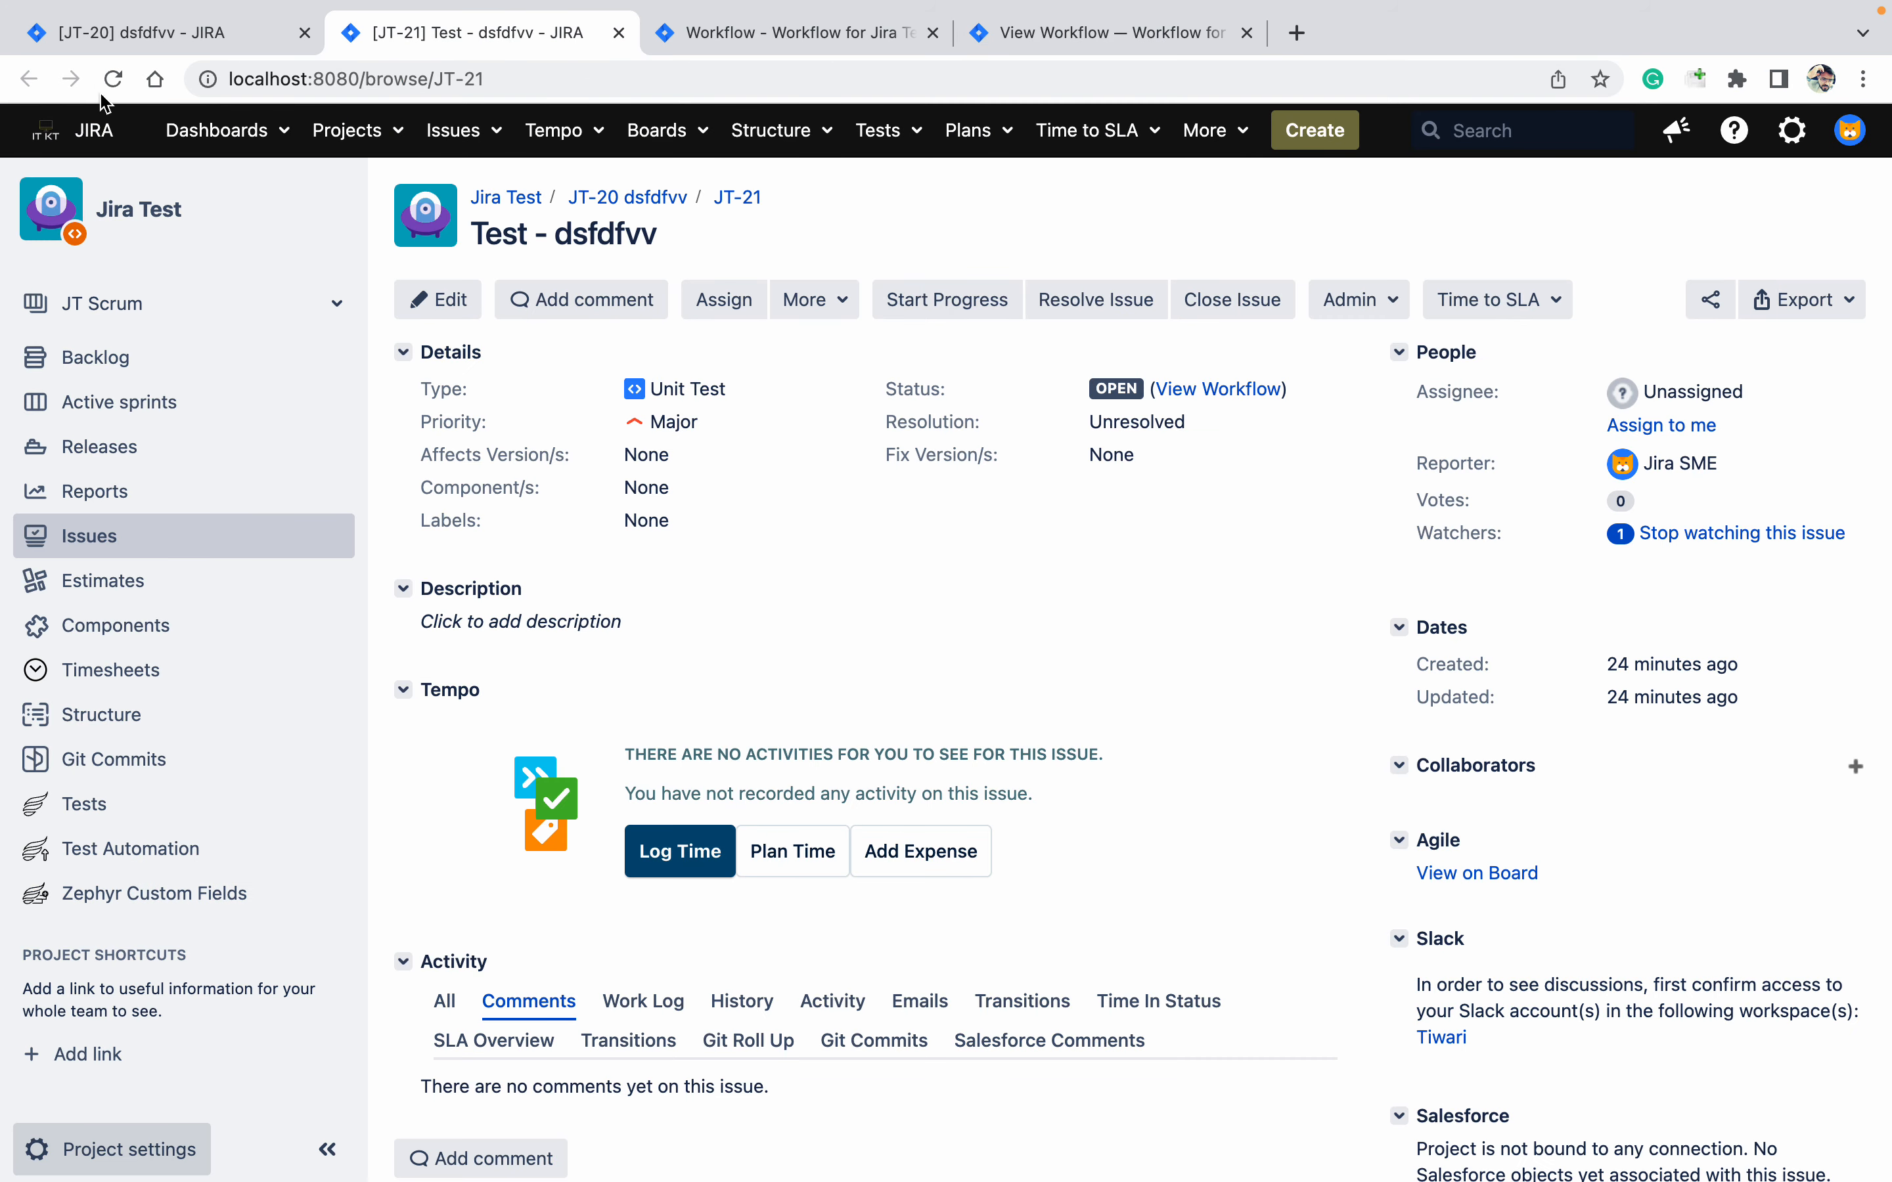
pyautogui.click(113, 78)
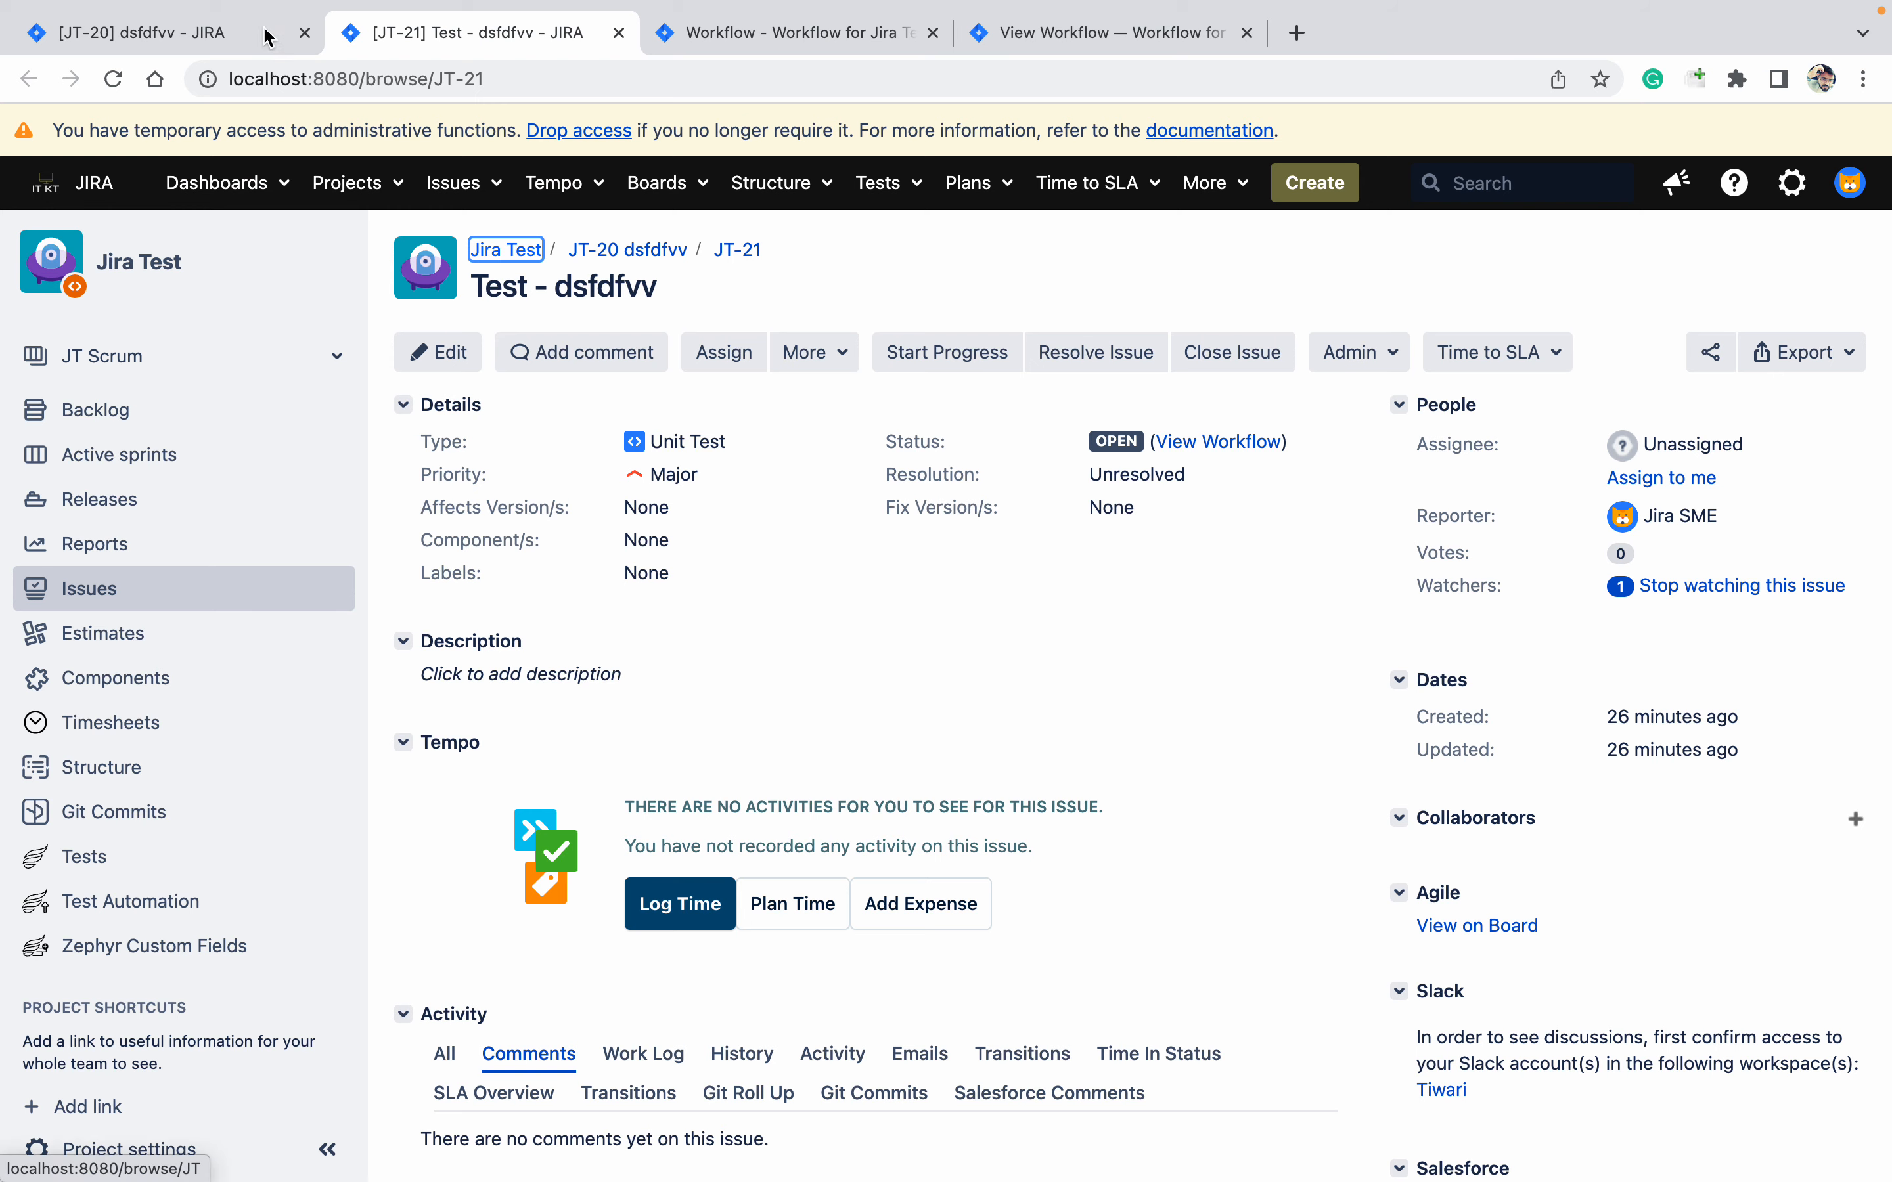
pyautogui.click(223, 38)
pyautogui.click(130, 75)
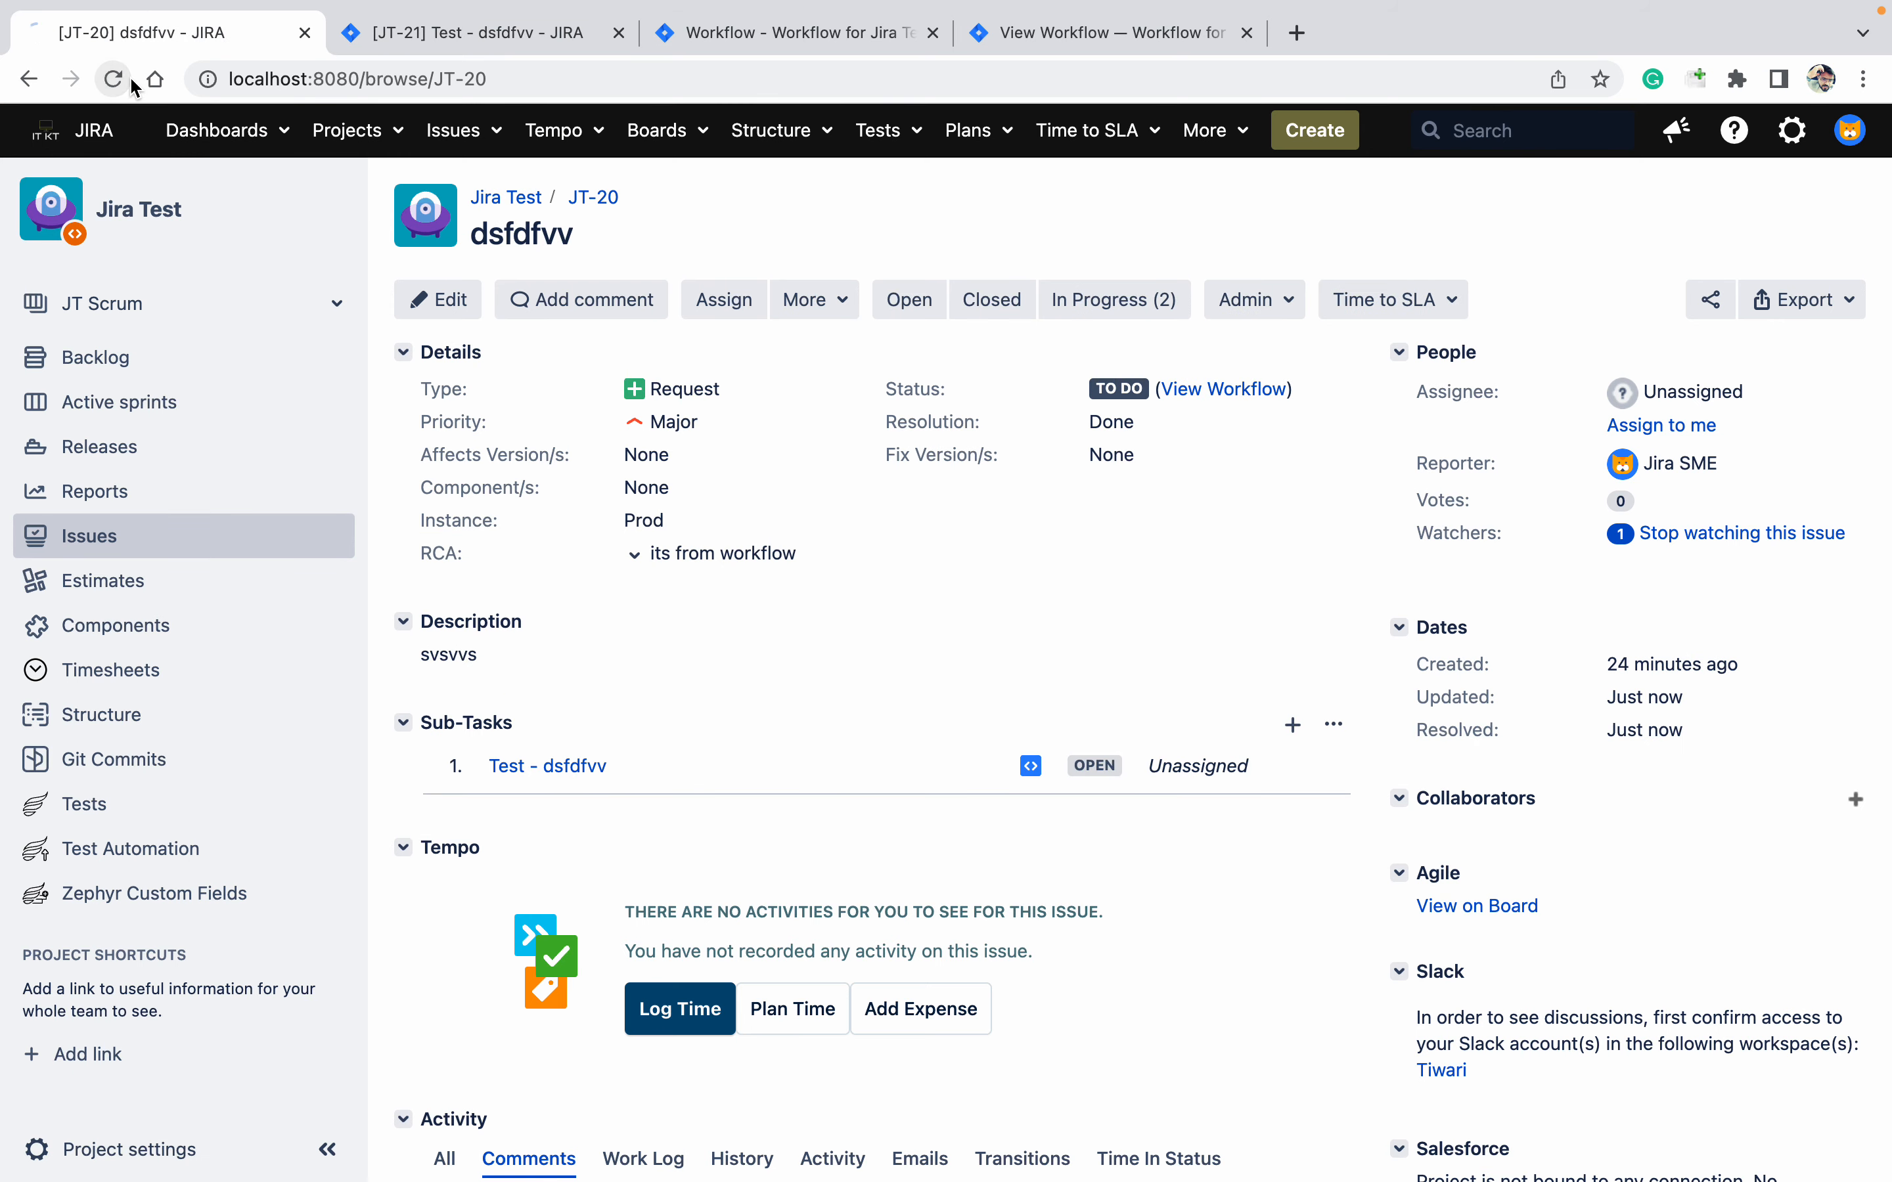
pyautogui.click(449, 32)
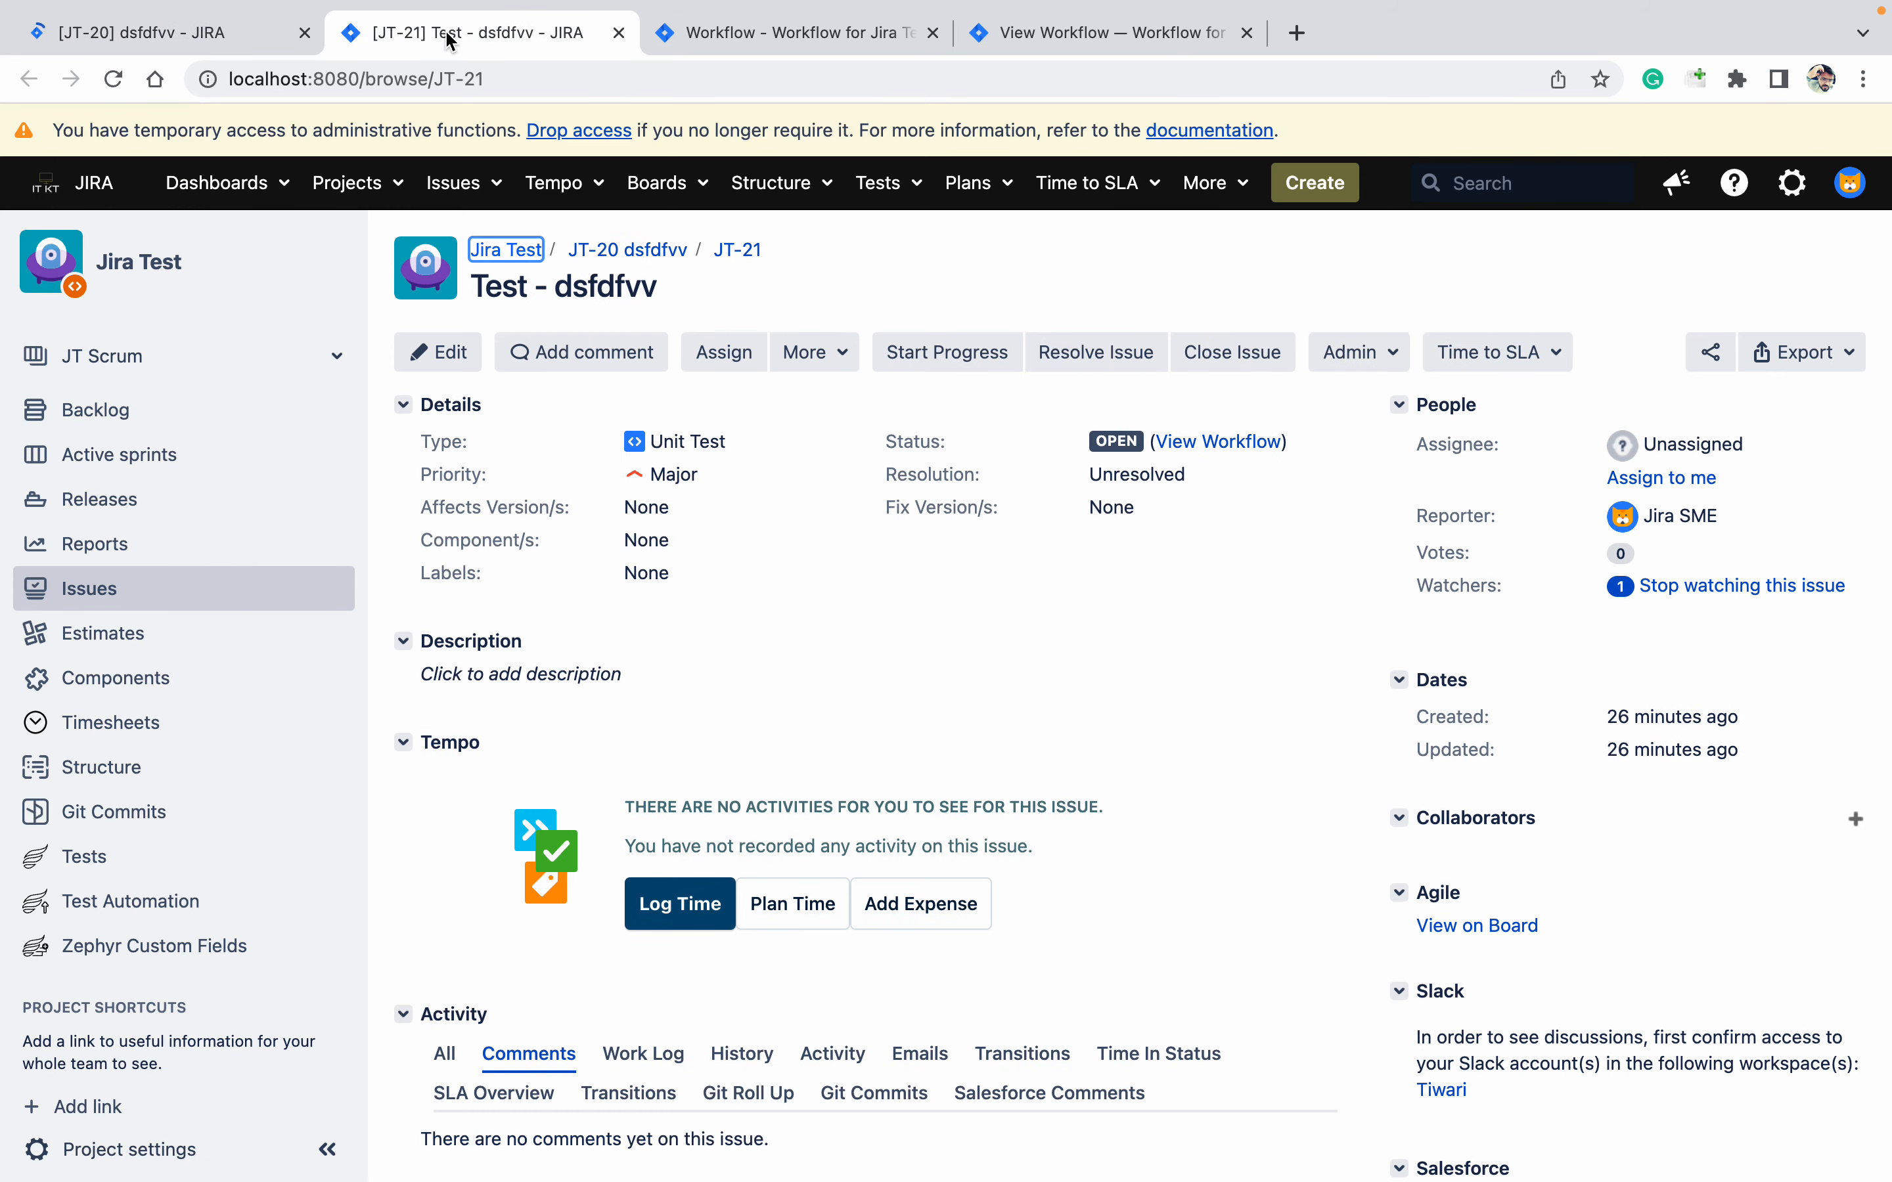
pyautogui.click(203, 35)
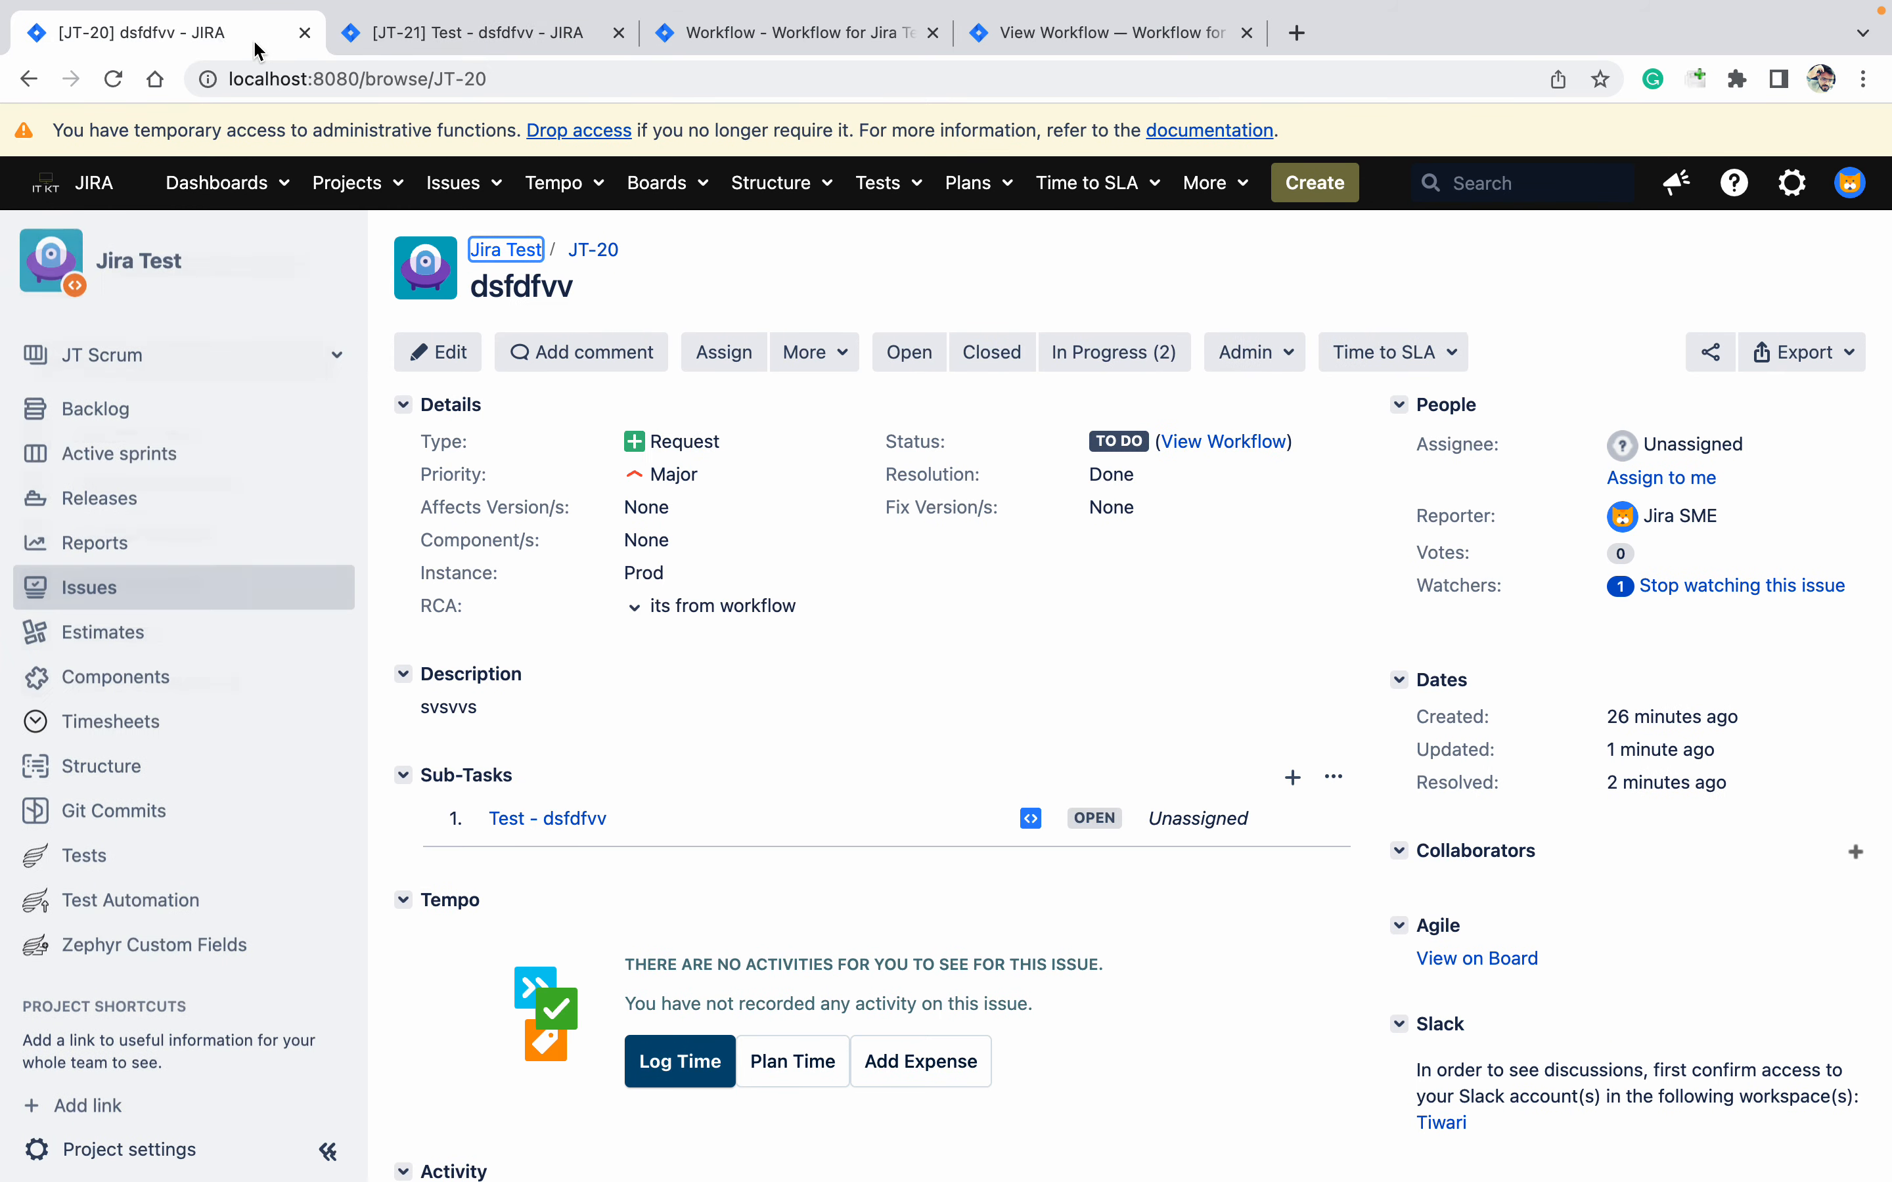
pyautogui.click(988, 354)
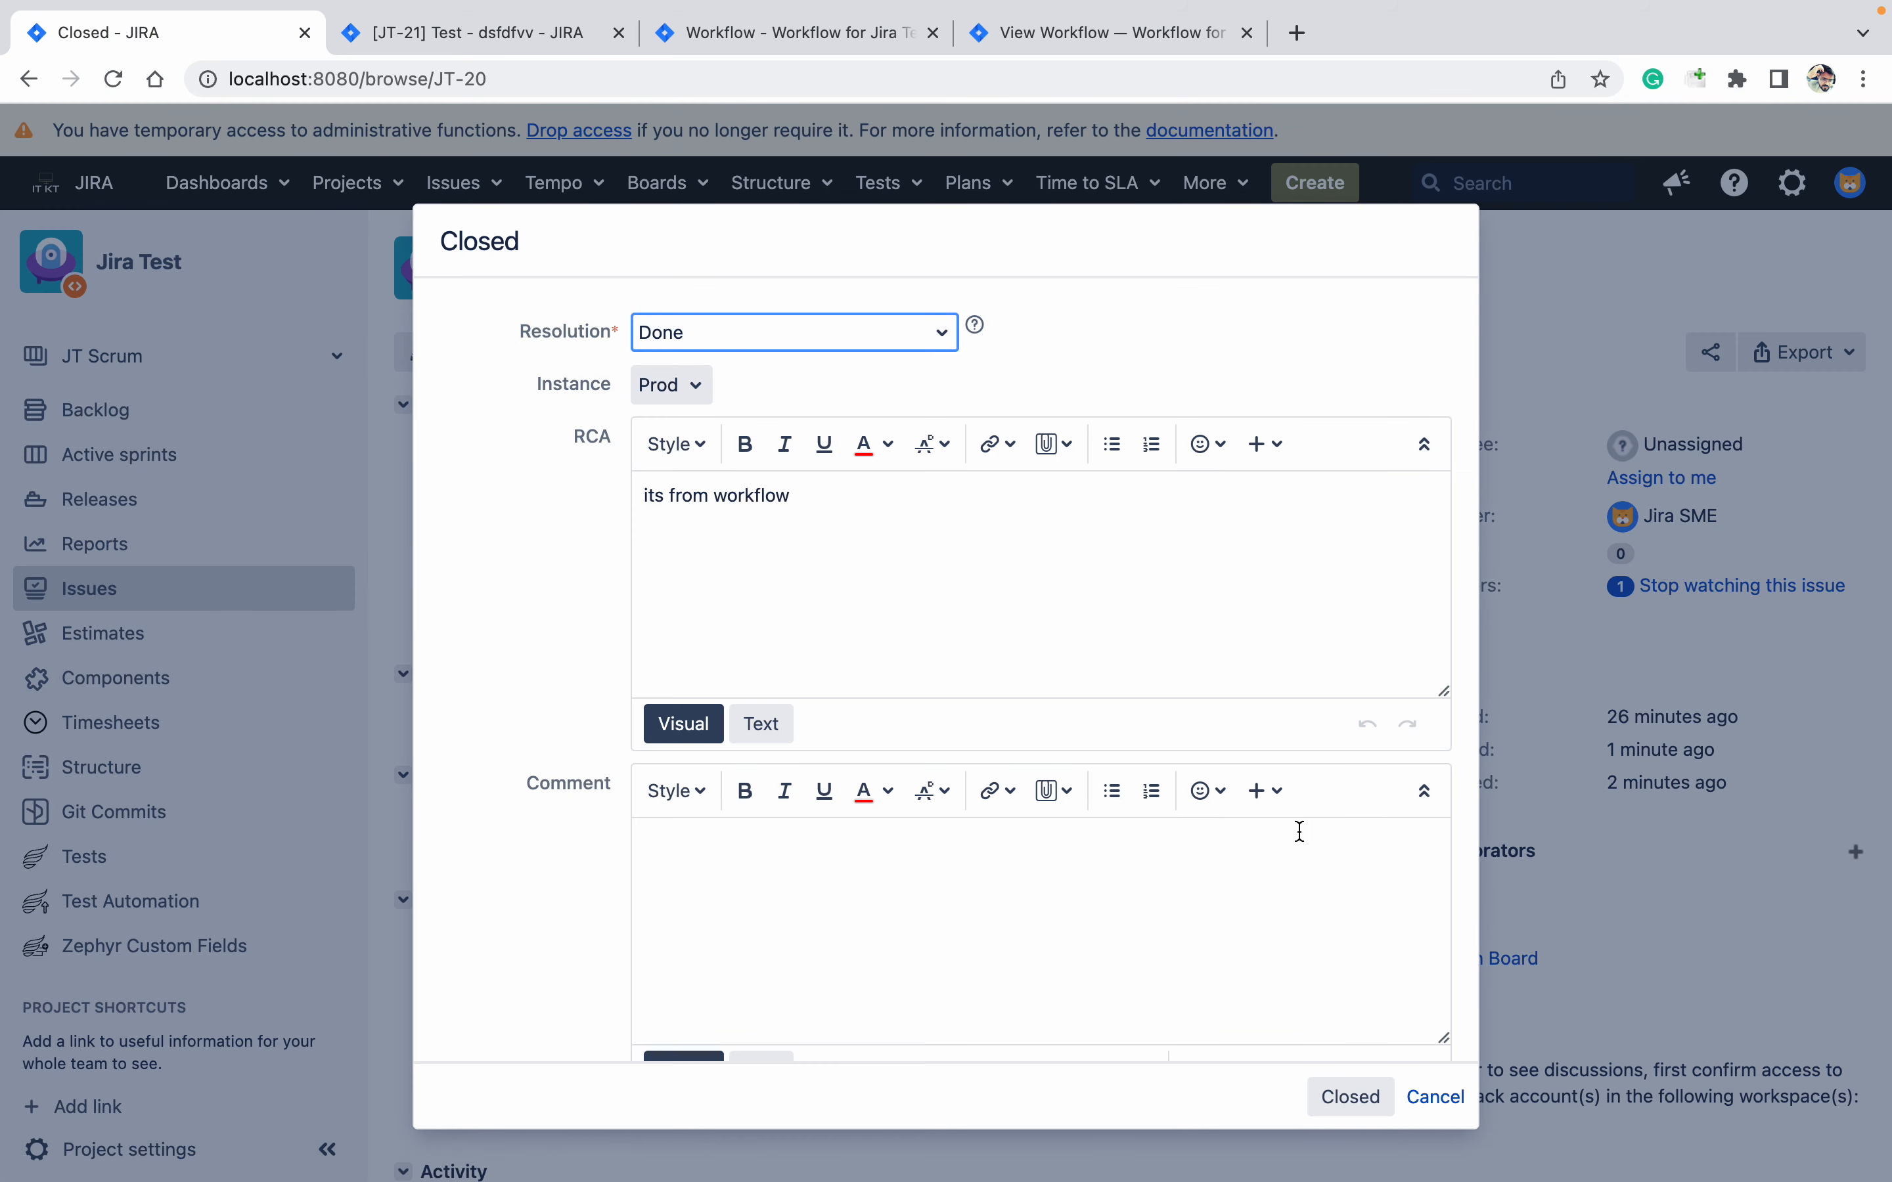
pyautogui.click(1361, 1105)
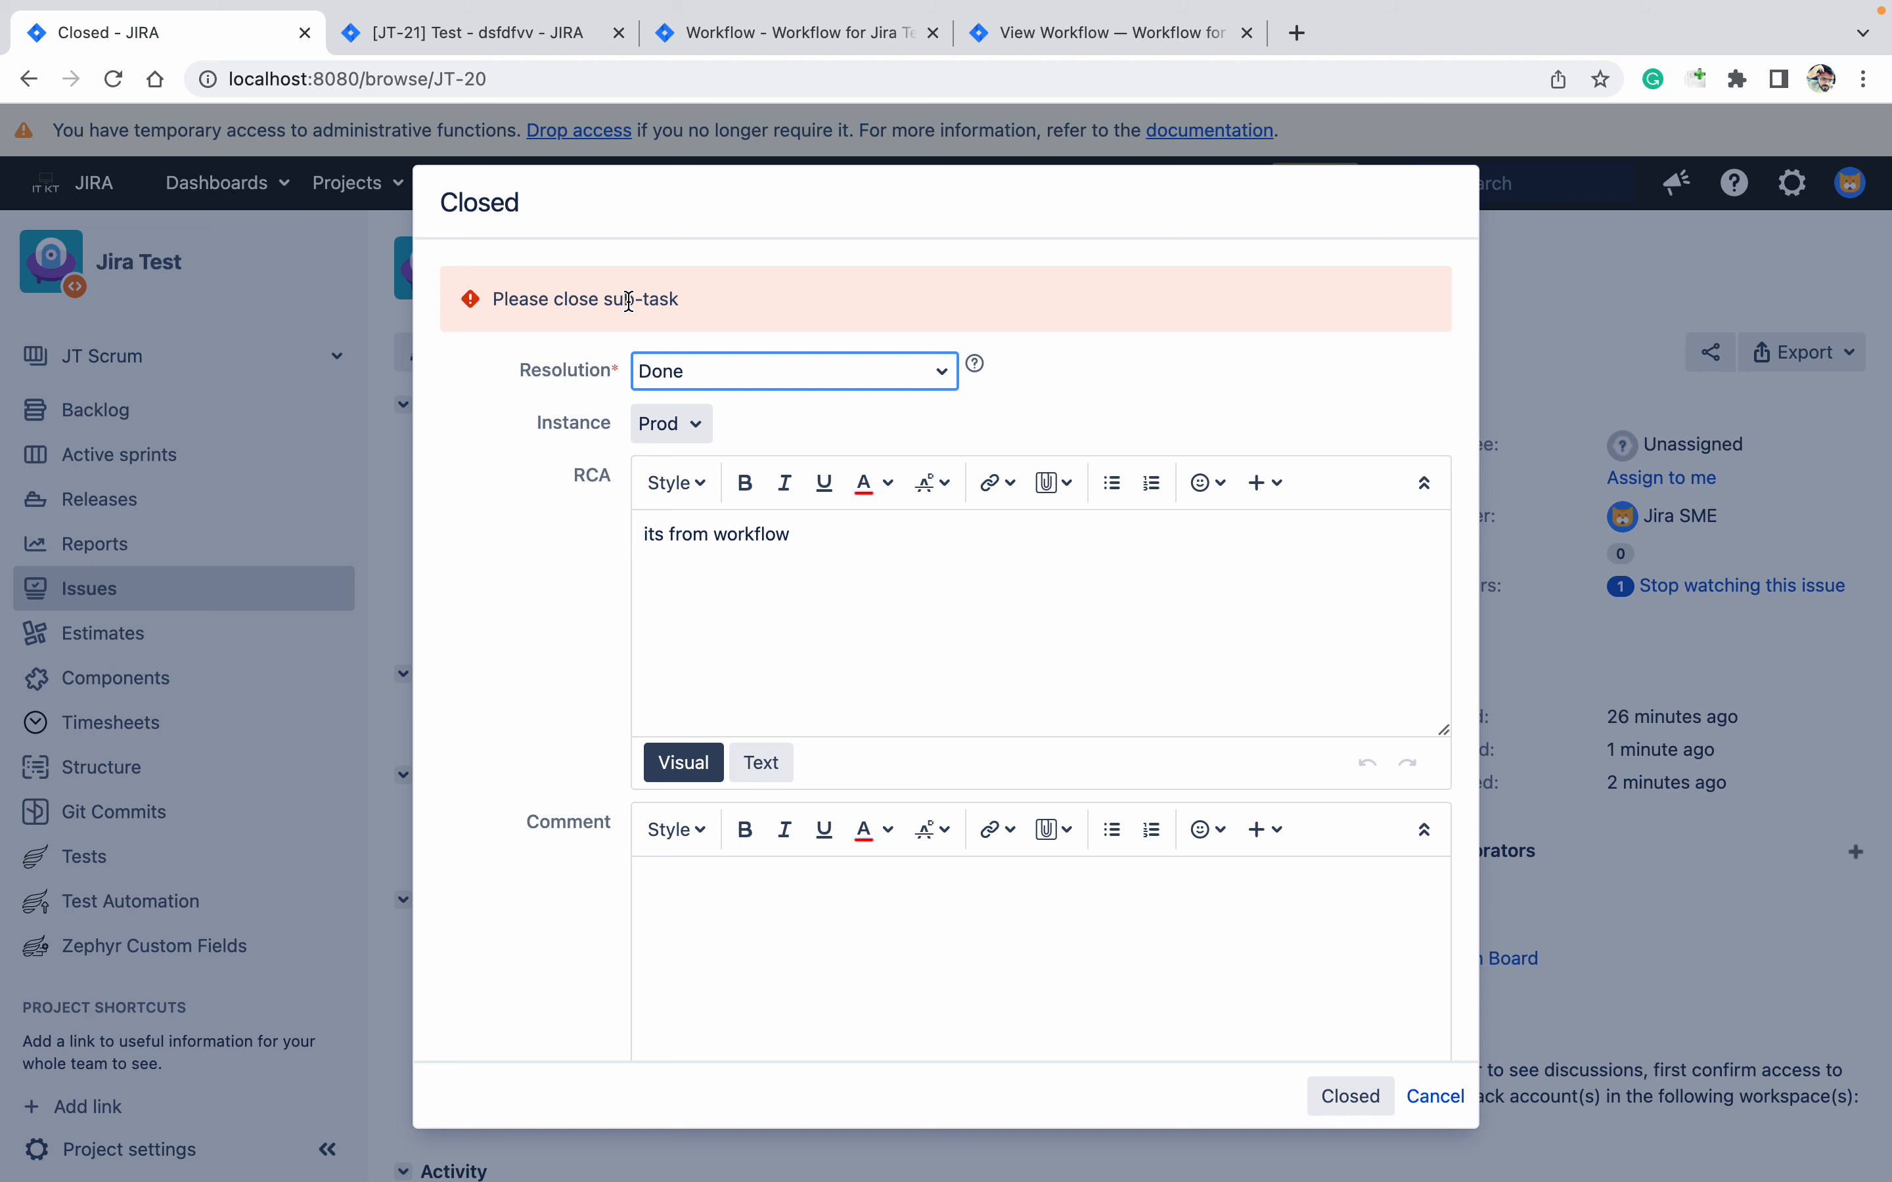
# Close sub-task JT-21 with resolution Done, and resubmit the Closed transition of its parent JT-20
pyautogui.click(508, 33)
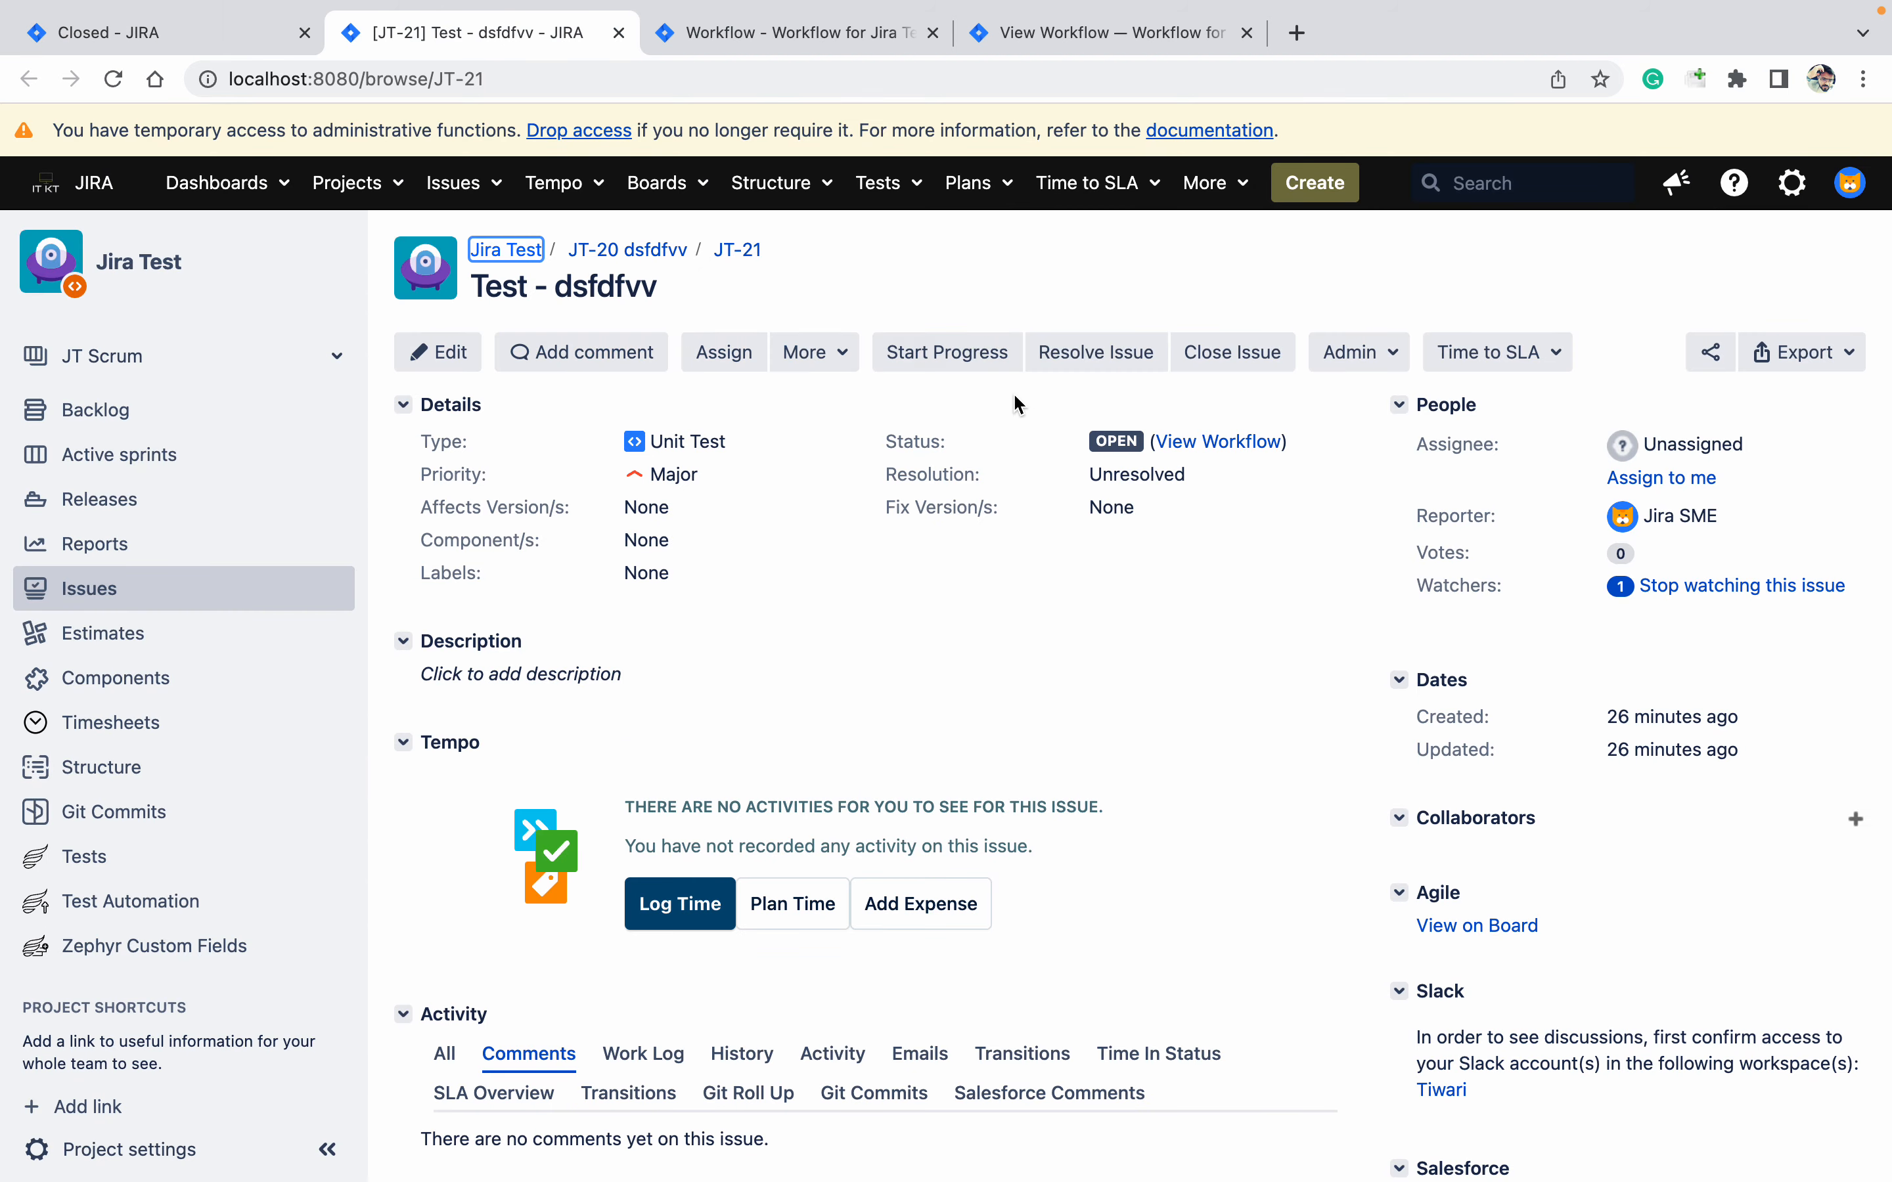
pyautogui.click(1231, 354)
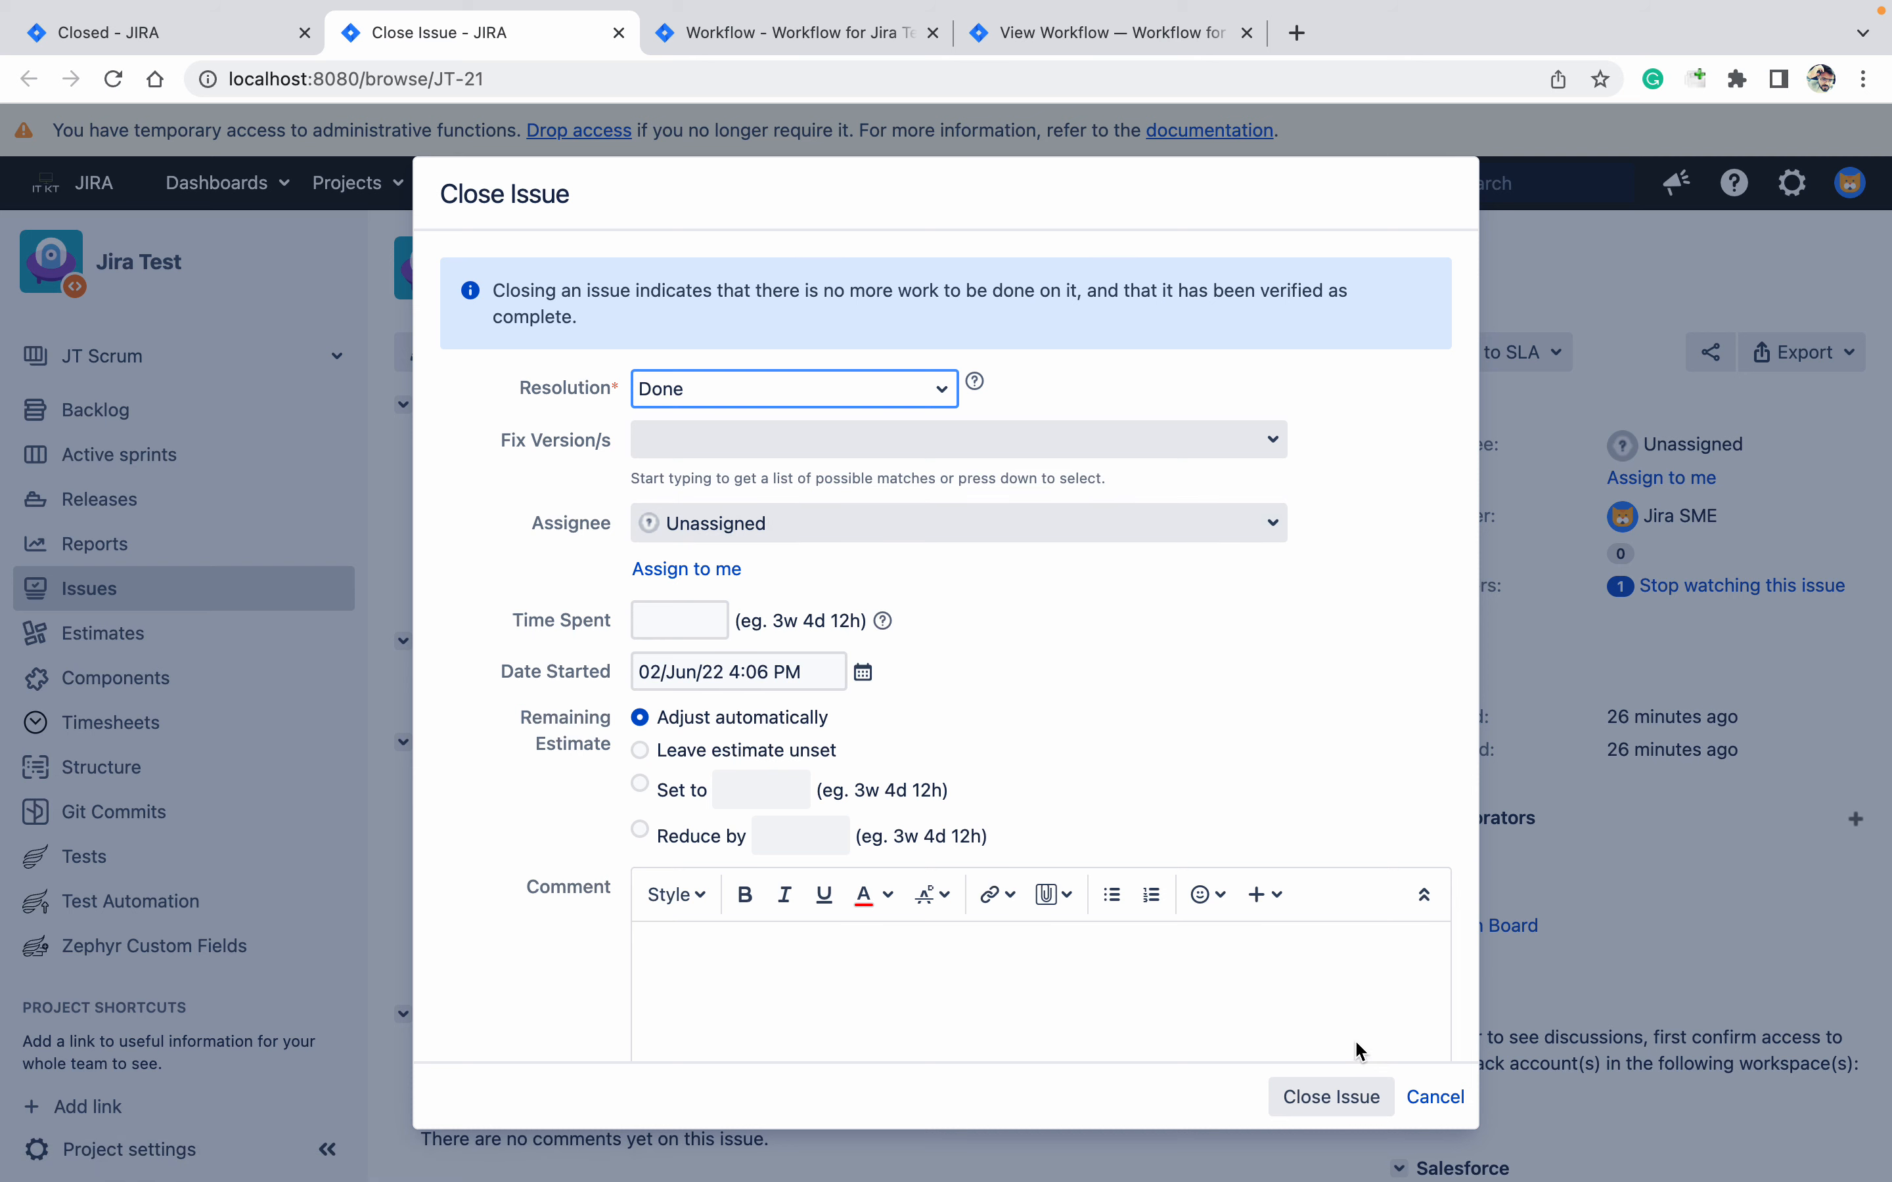
pyautogui.click(1333, 1096)
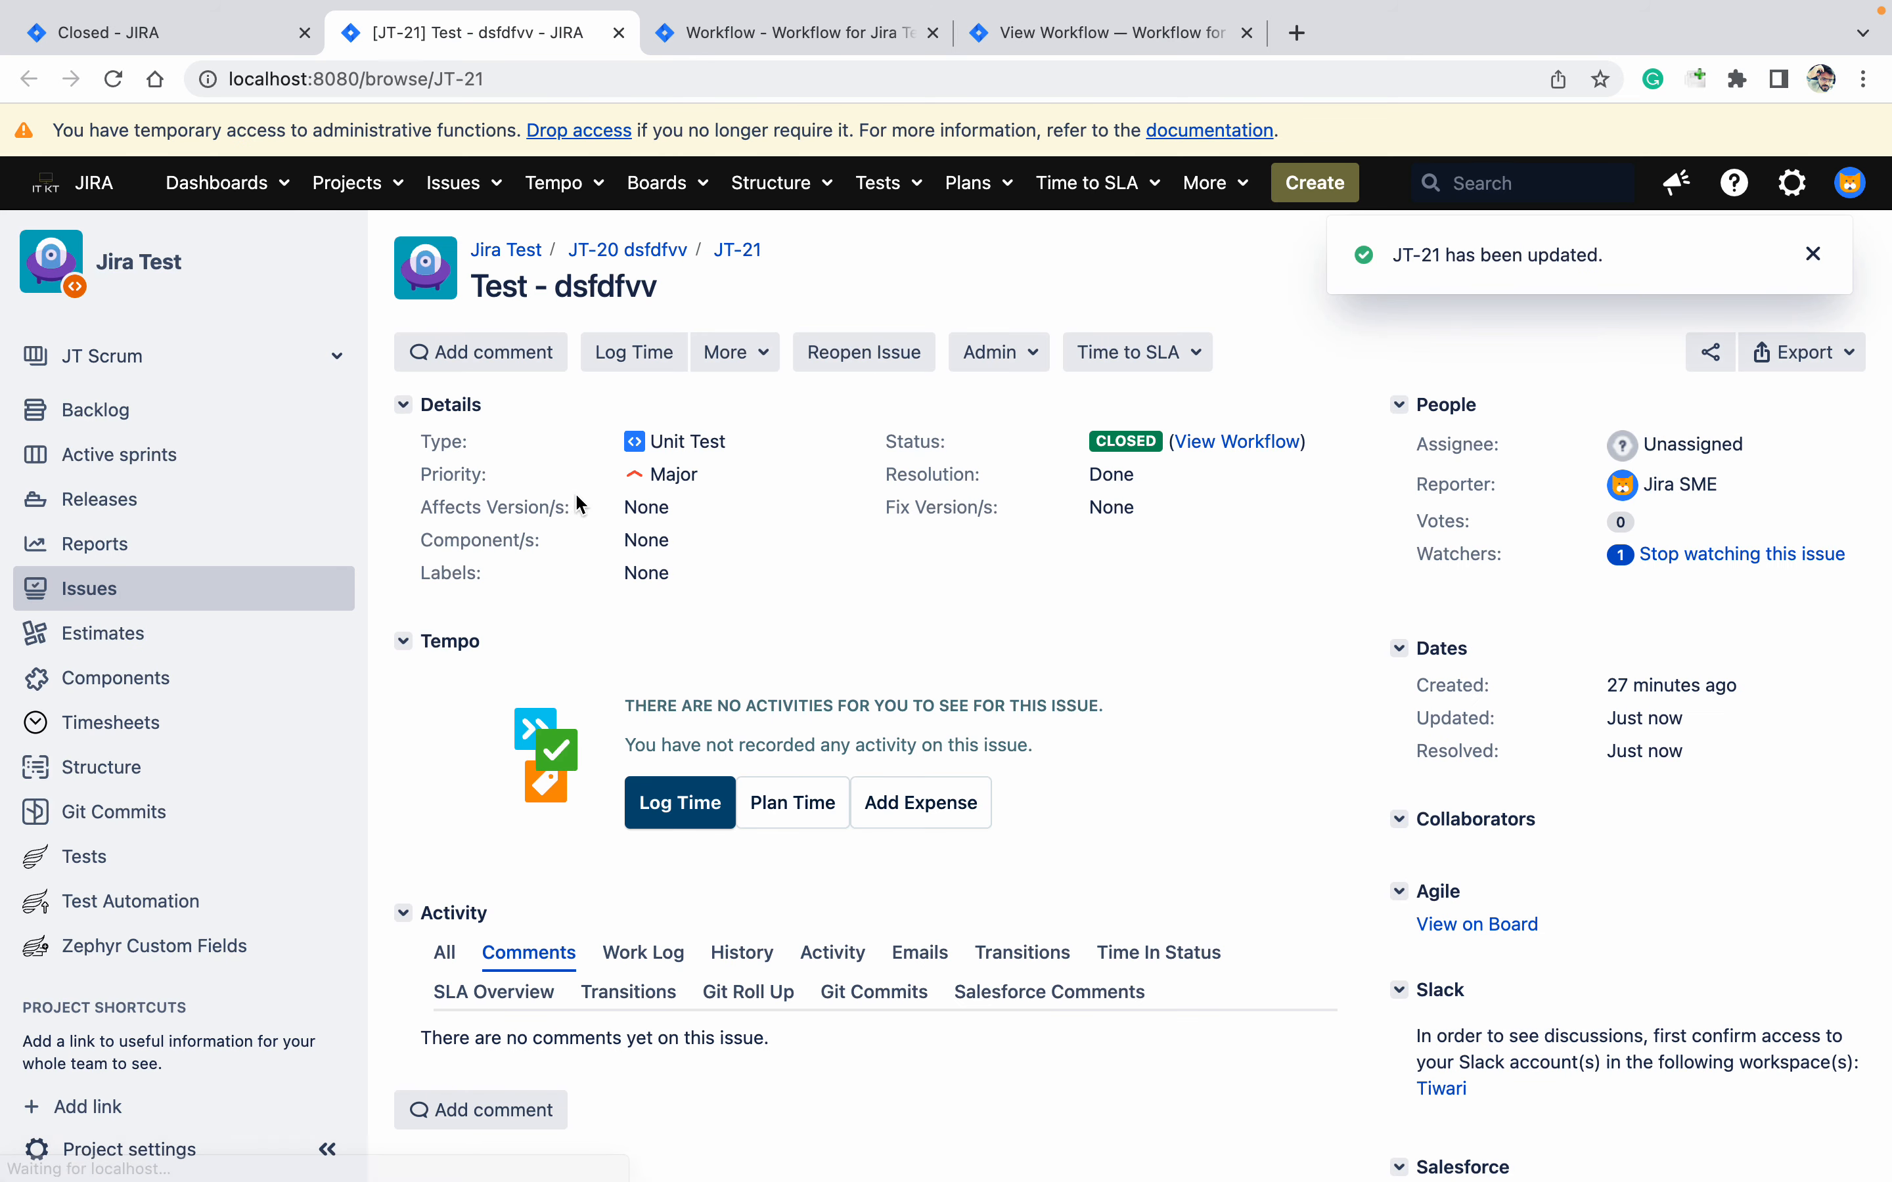
pyautogui.click(225, 49)
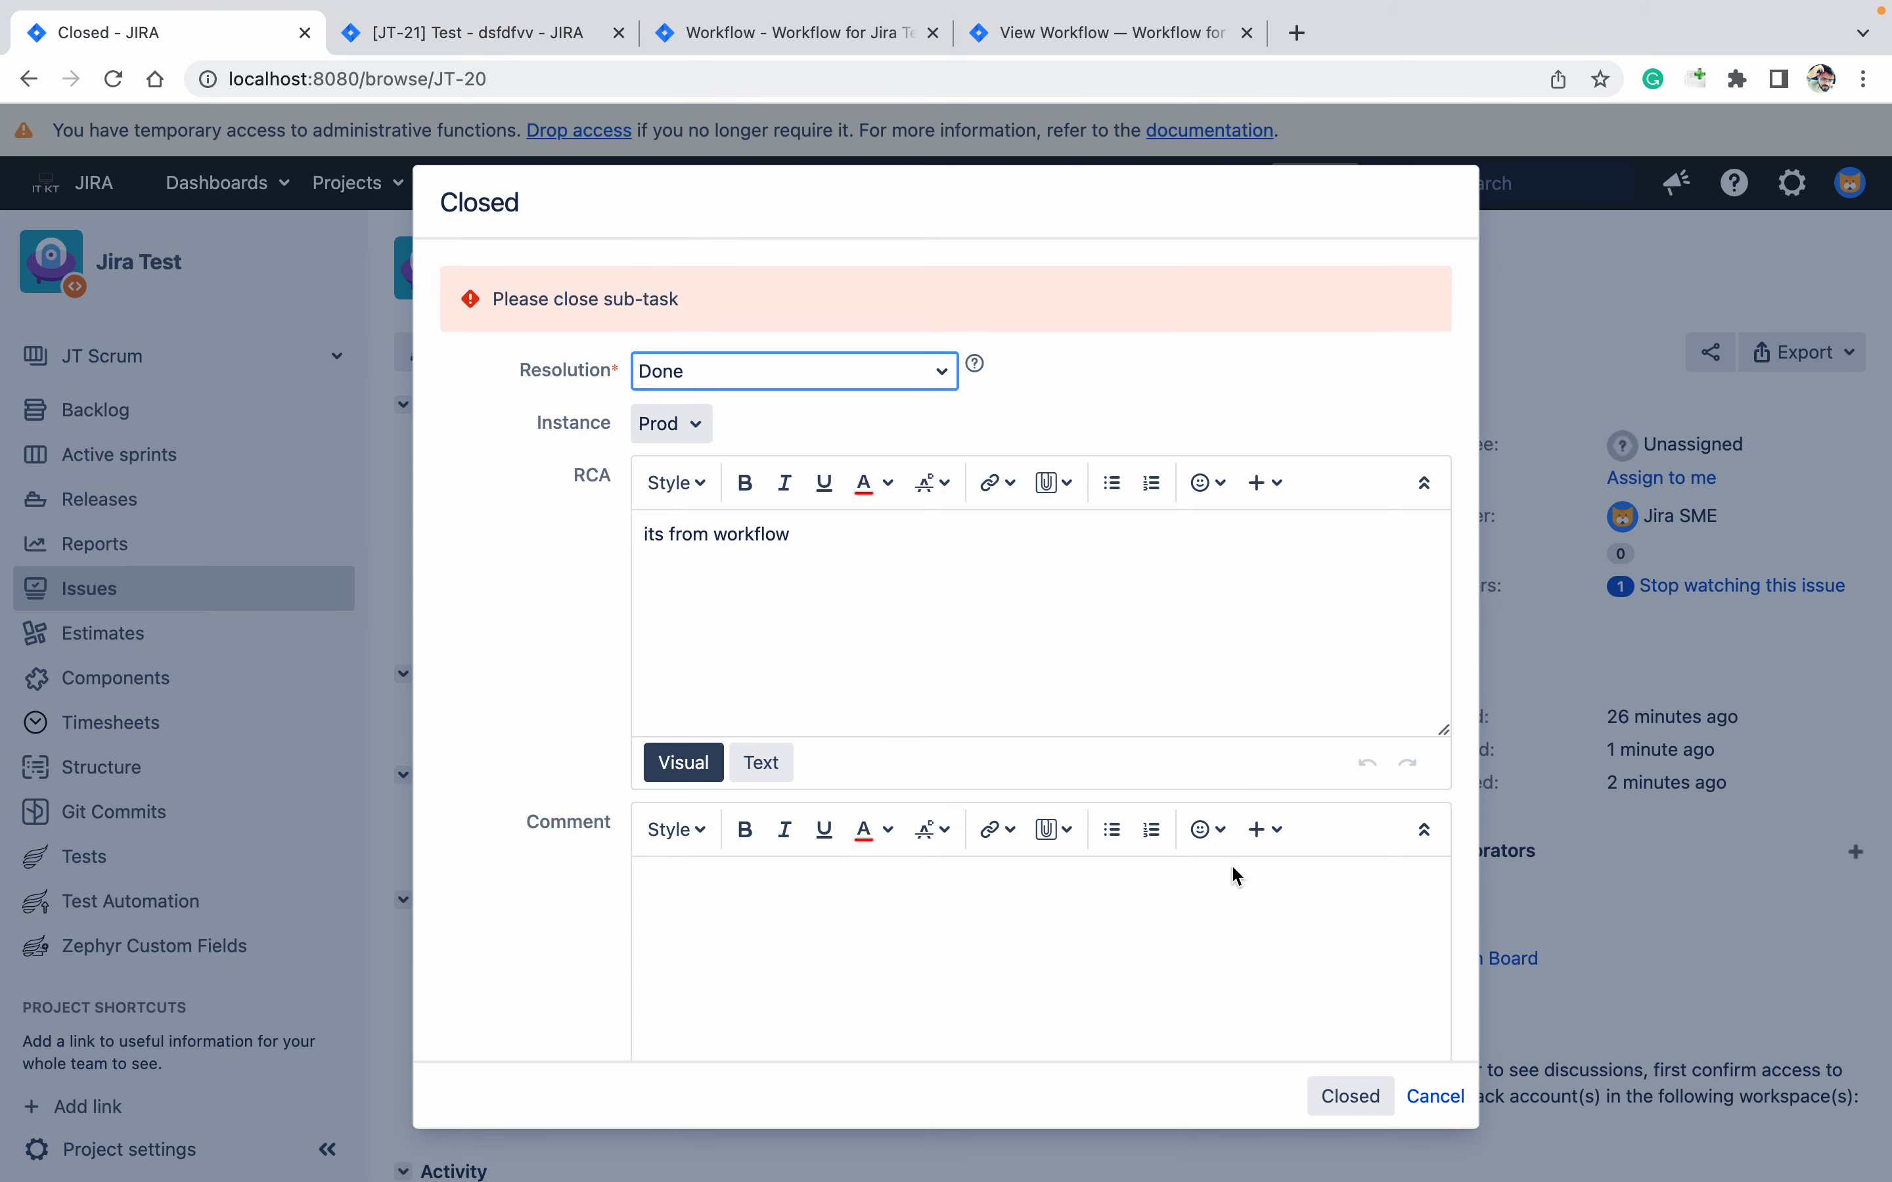
pyautogui.click(1351, 1095)
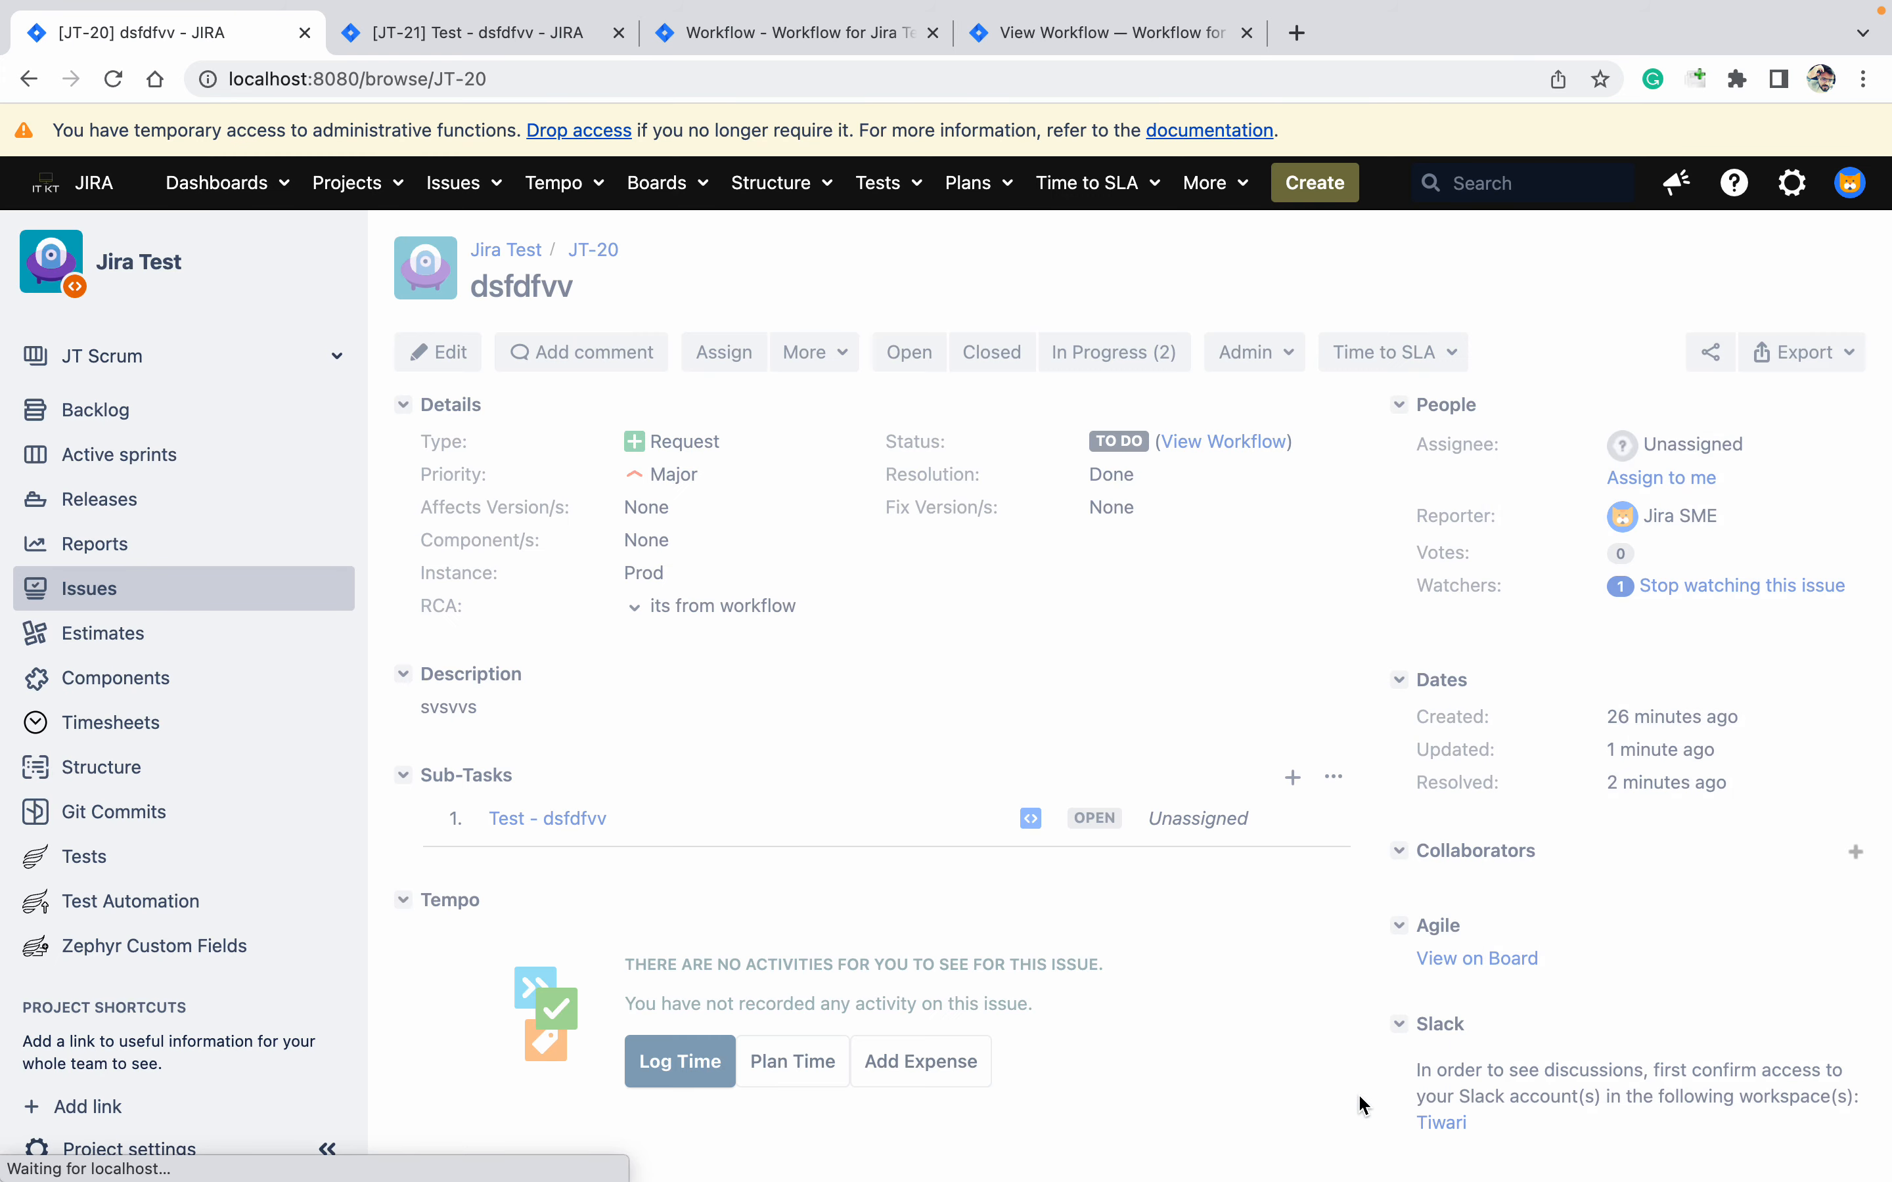
# Move JT-20 back with the Open transition and reopen its sub-task JT-21
pyautogui.click(923, 358)
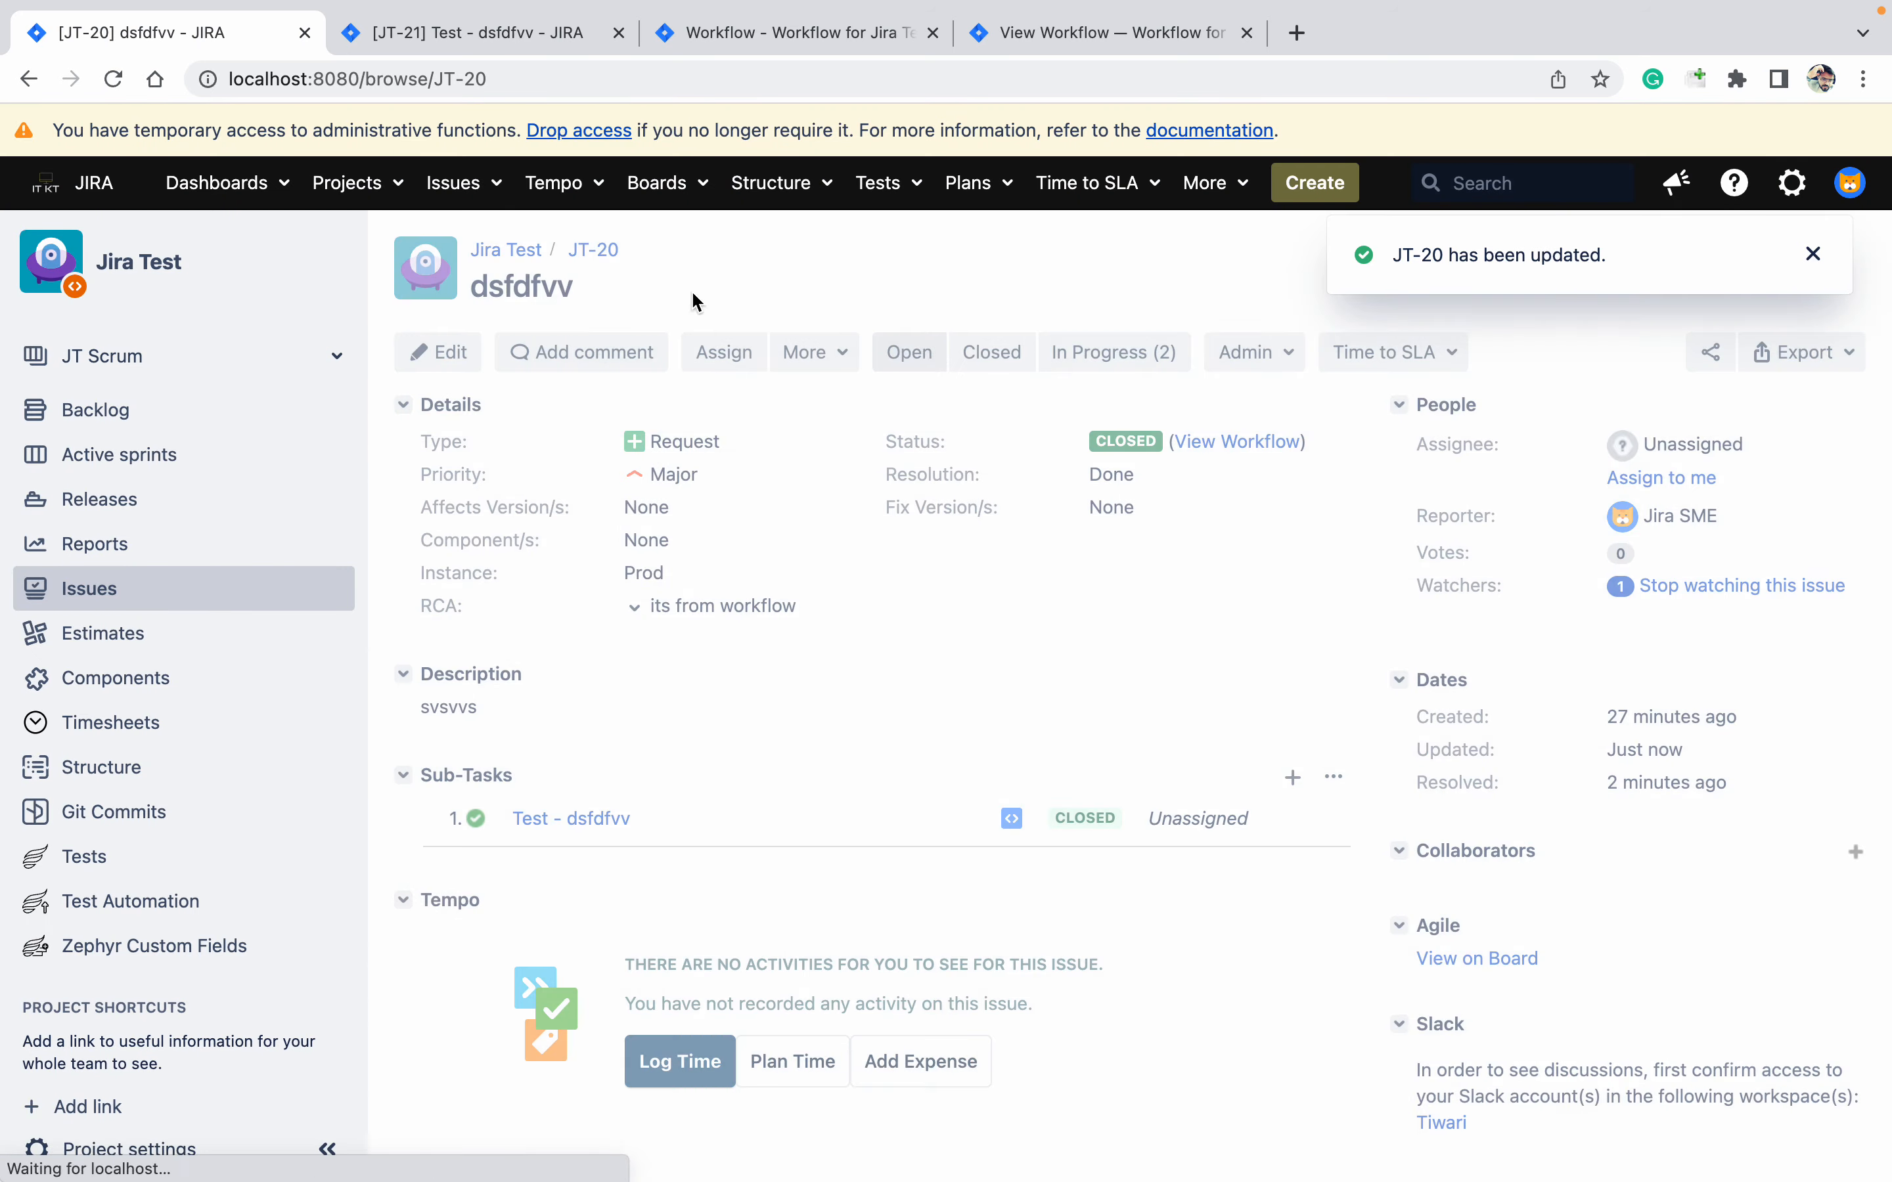
pyautogui.click(507, 32)
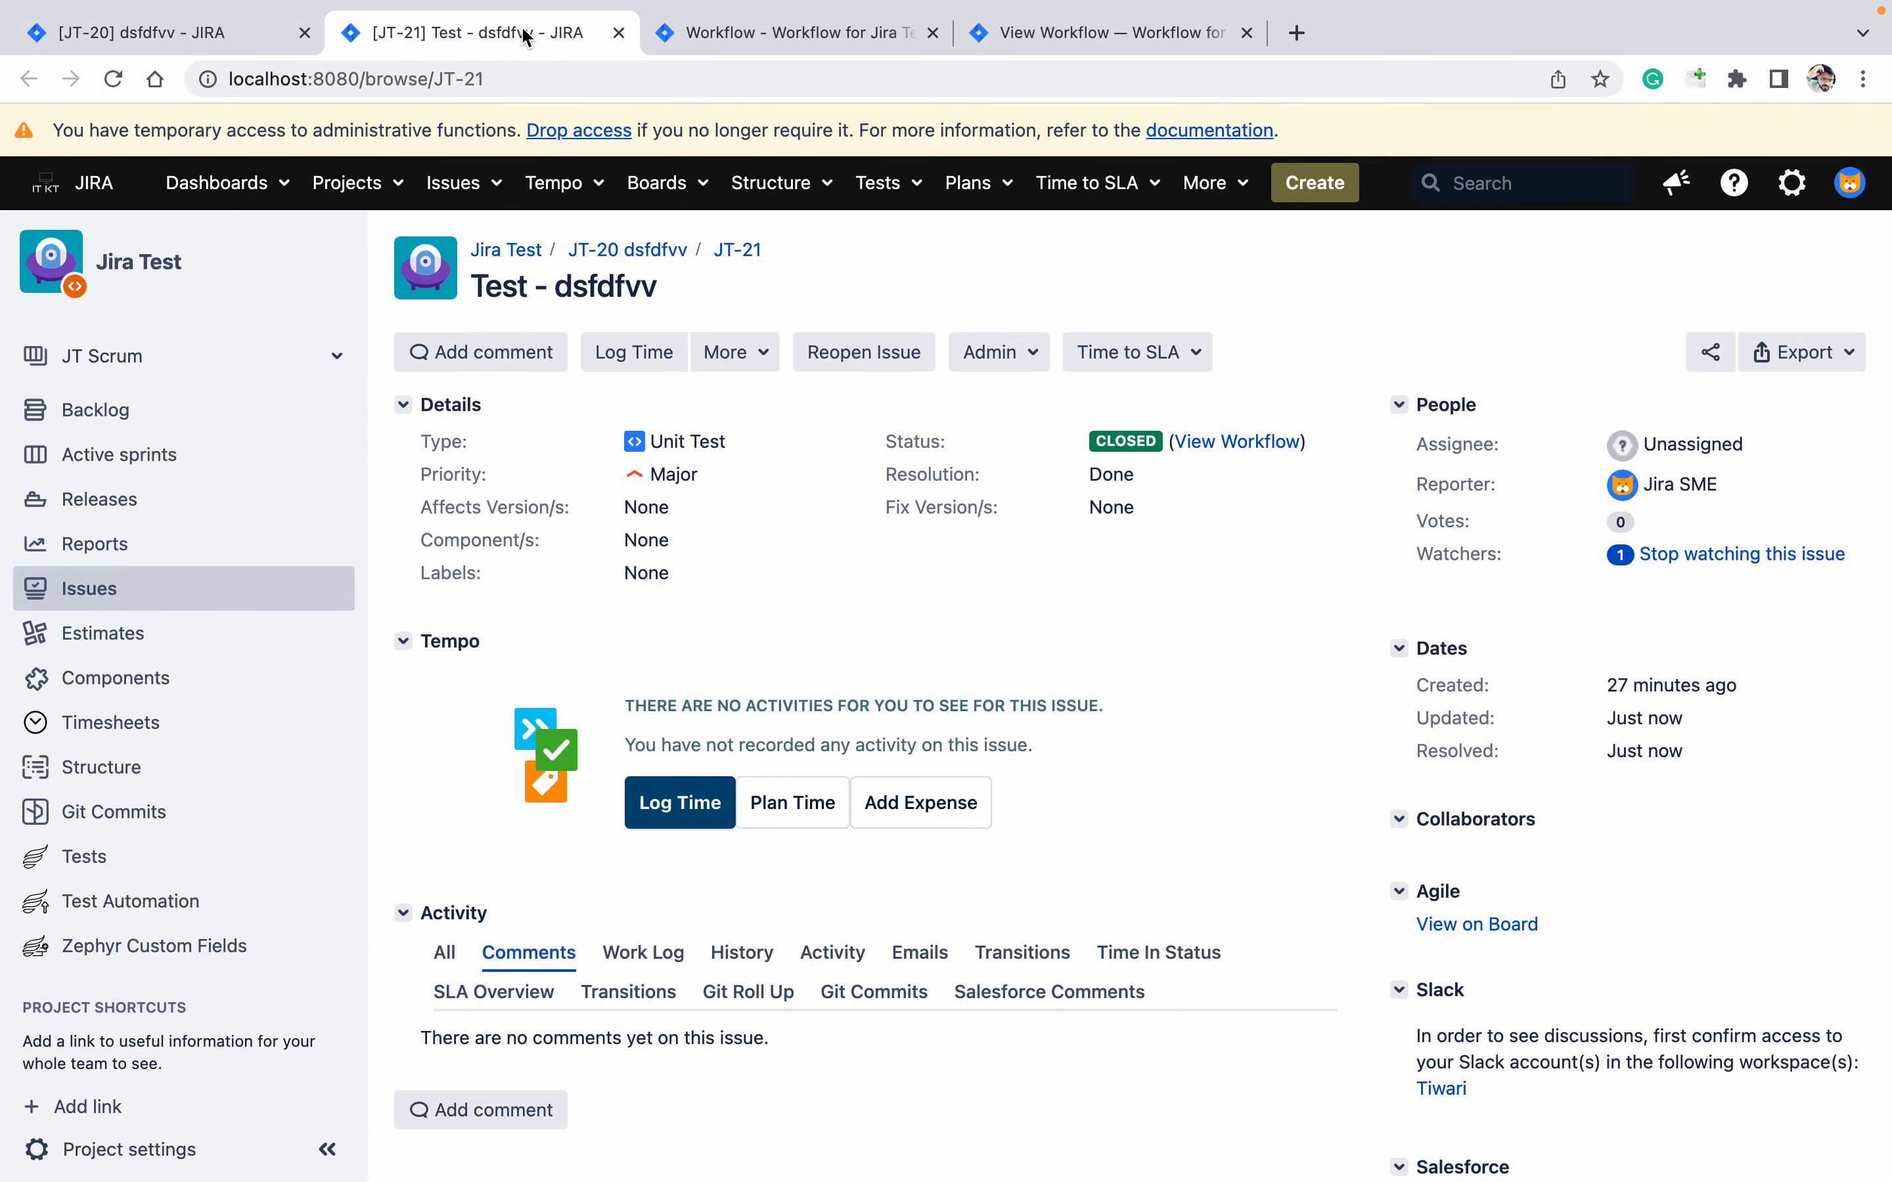
pyautogui.click(889, 356)
pyautogui.click(1358, 962)
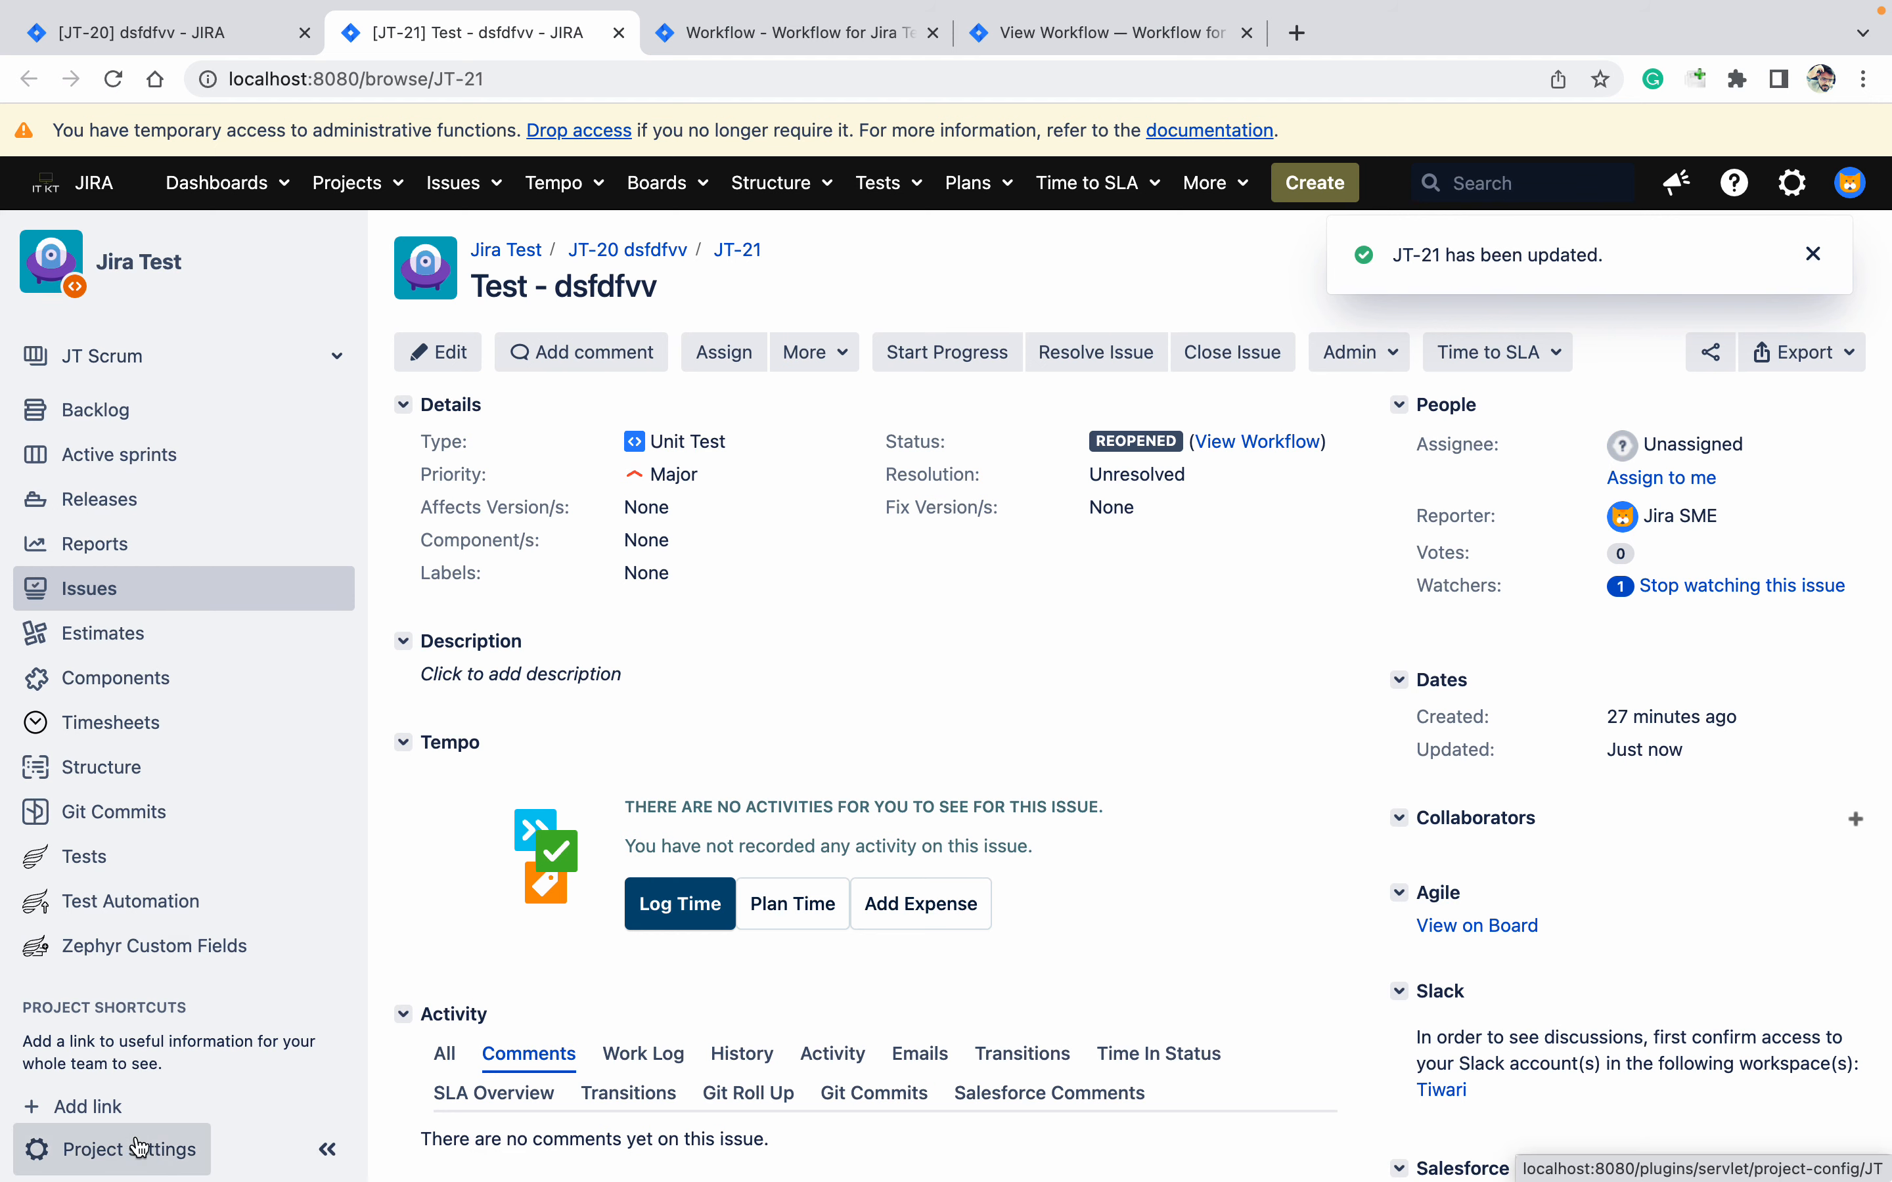
# Open the Jira Test project's issue type scheme for editing from its project settings
pyautogui.click(147, 1159)
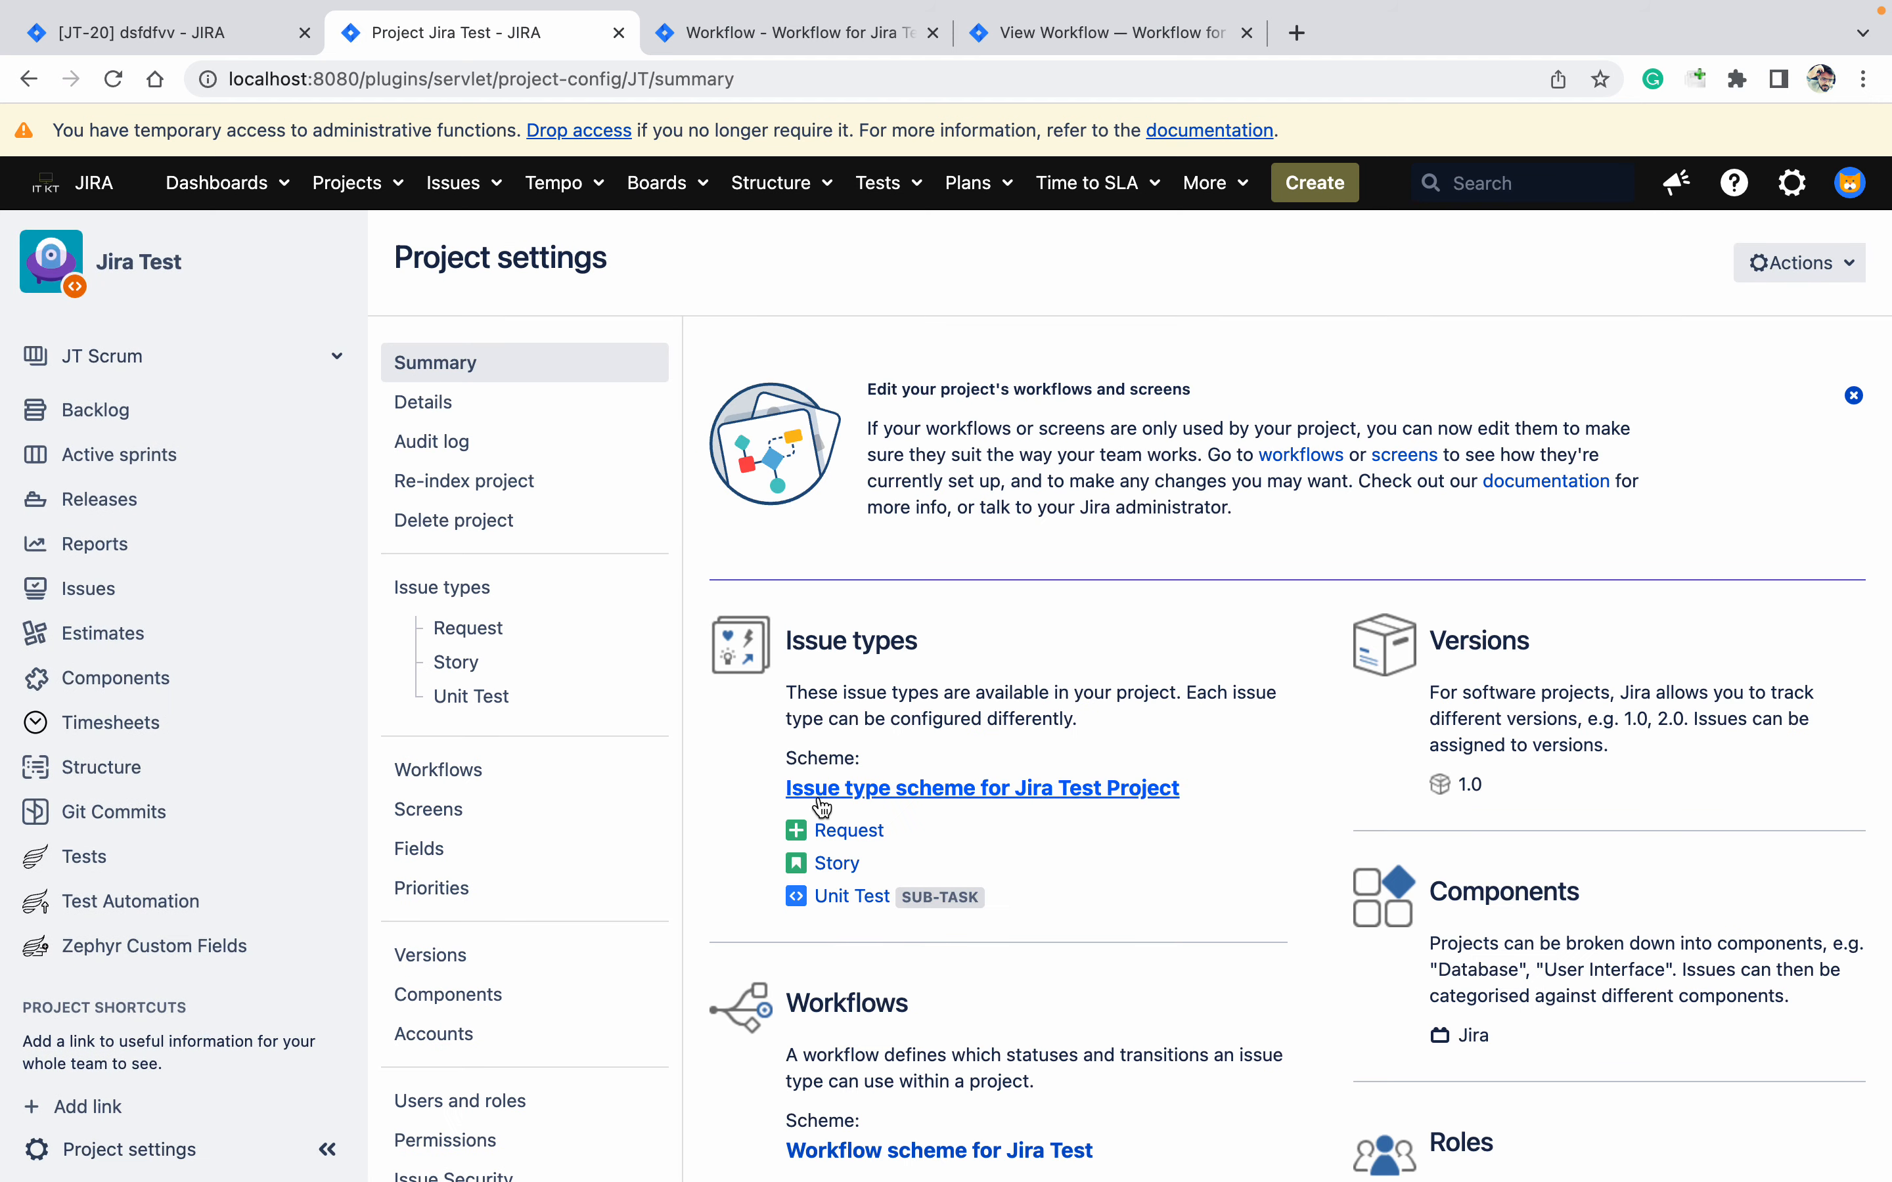
pyautogui.click(900, 795)
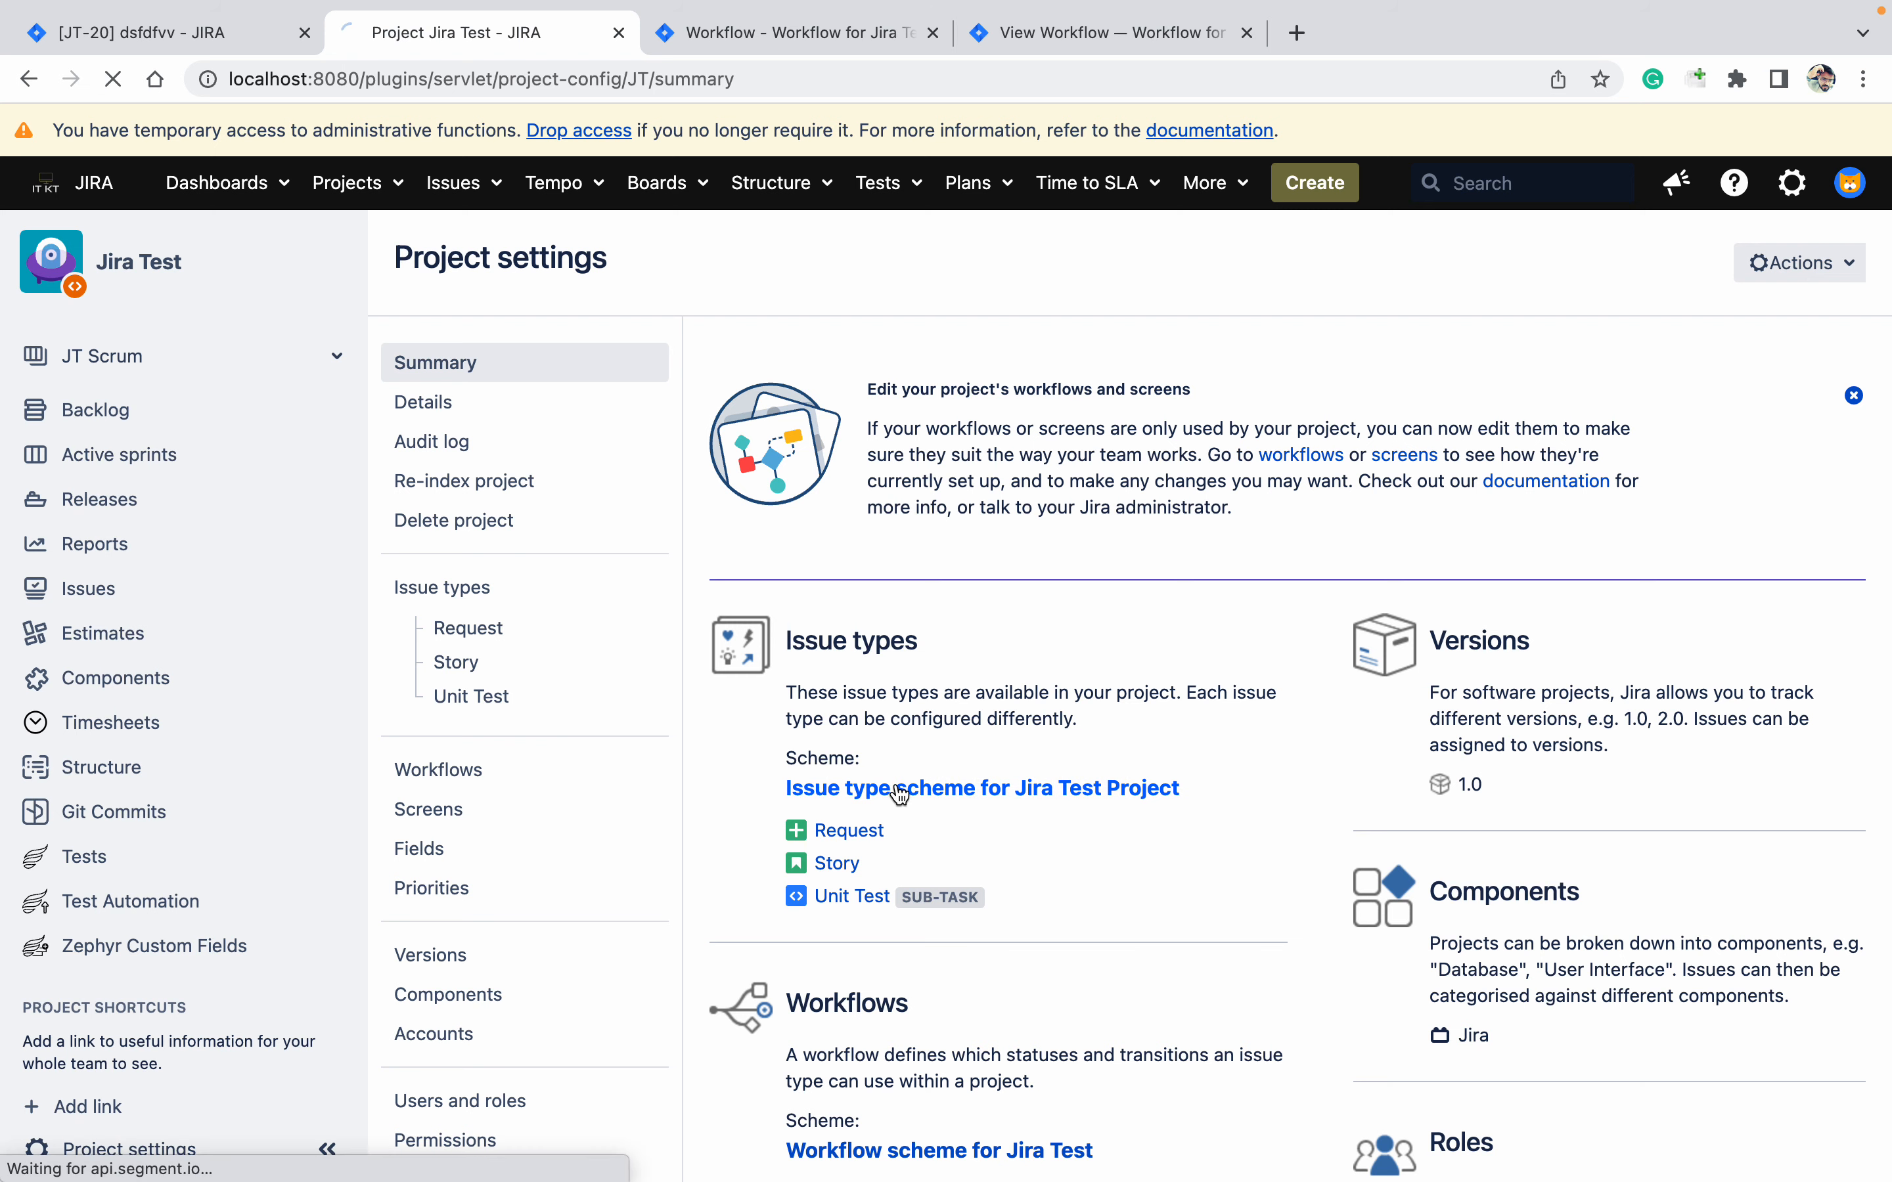
pyautogui.click(1814, 358)
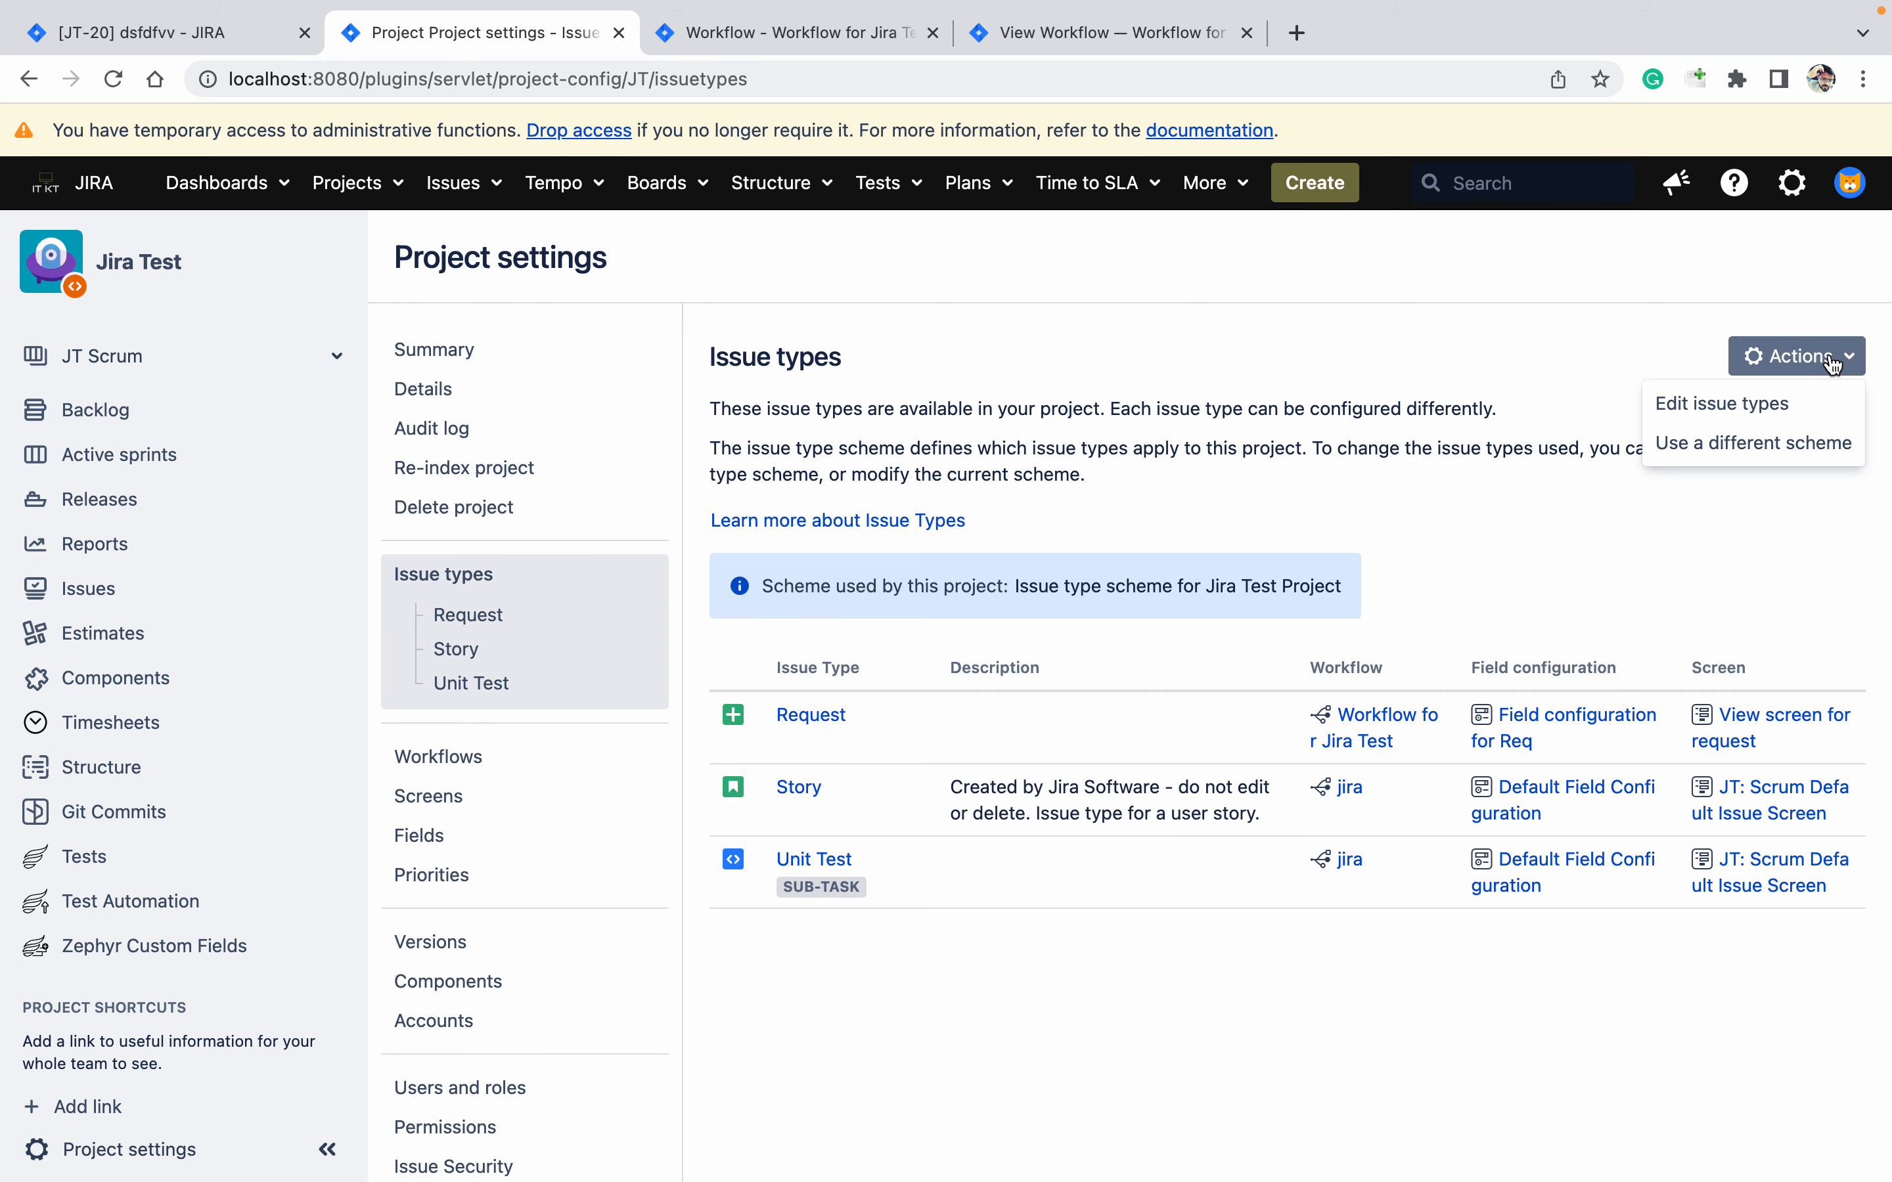
pyautogui.click(1768, 403)
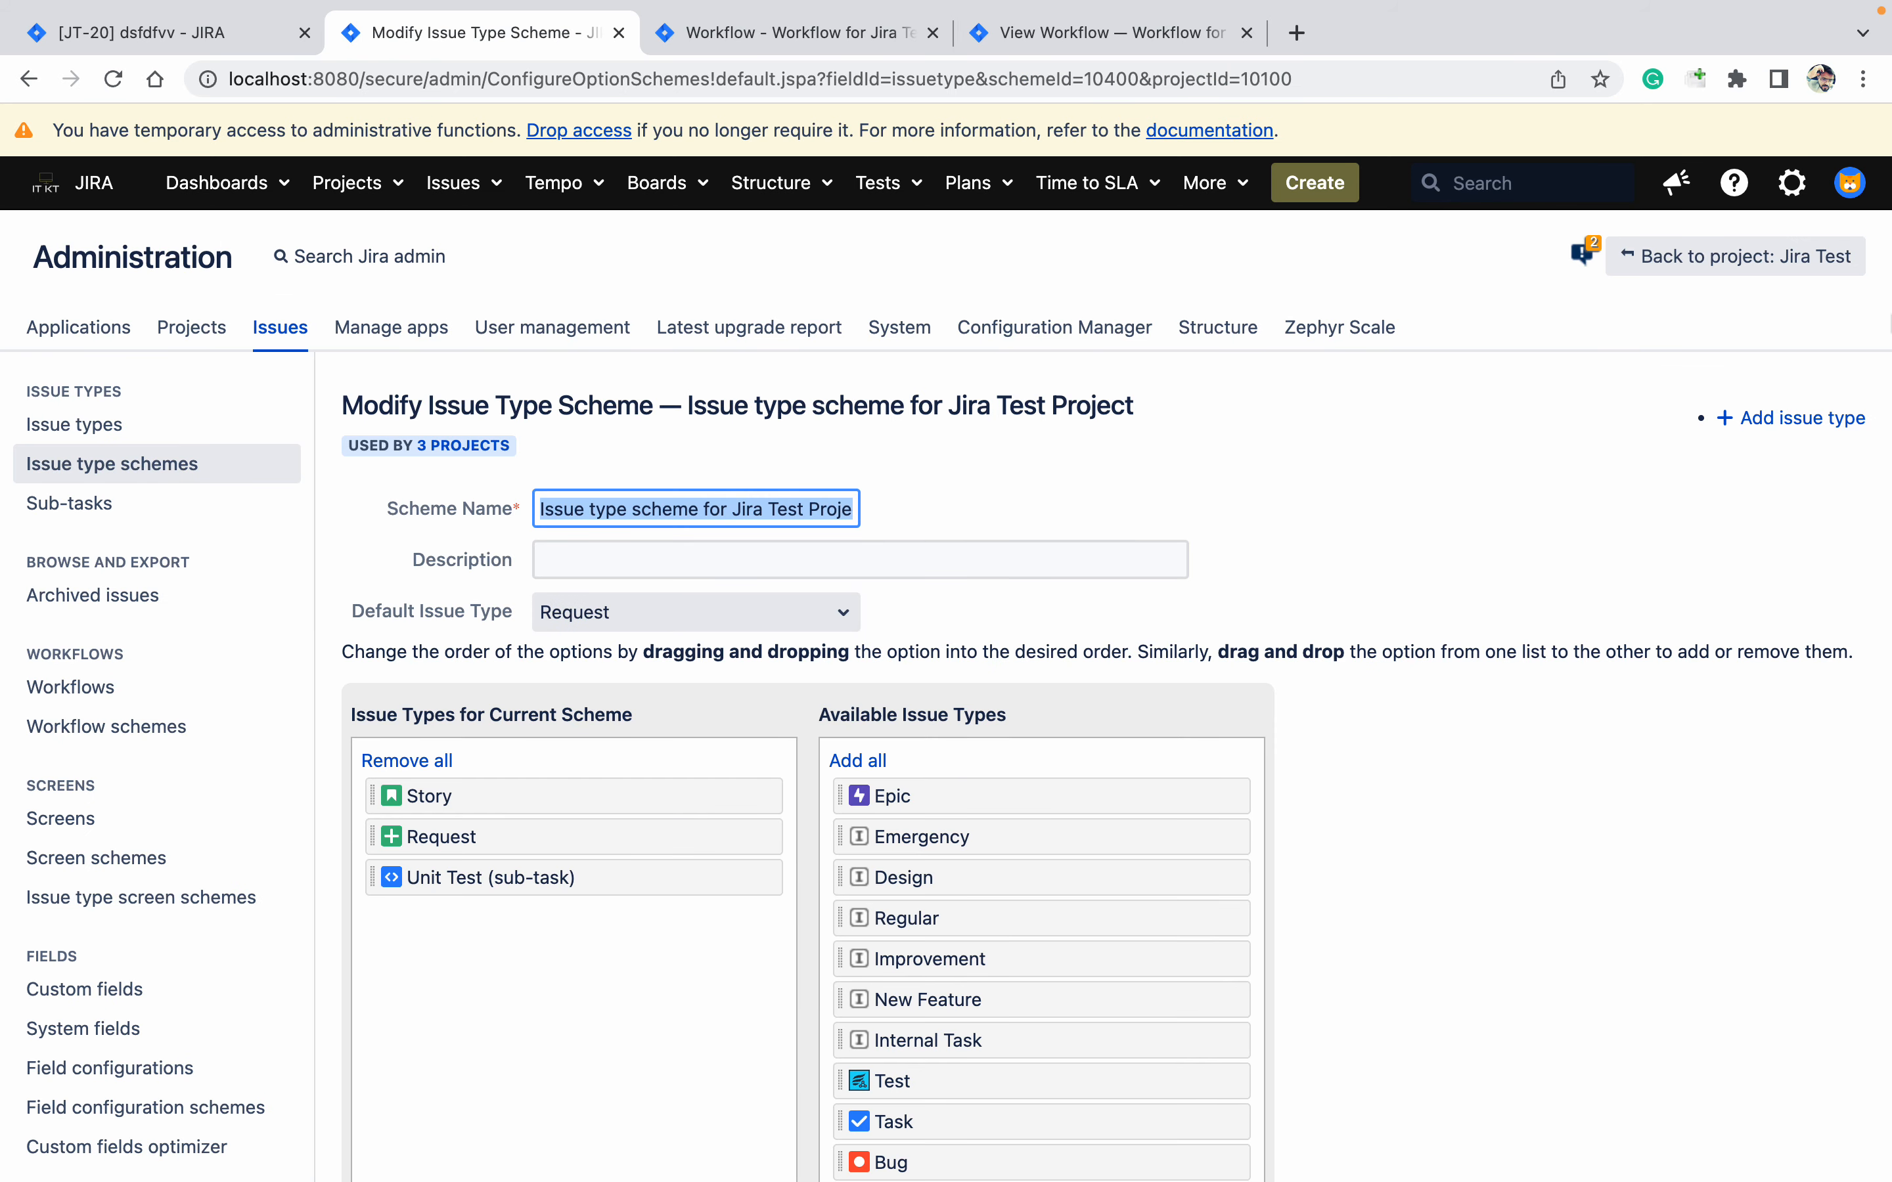
# Find the Sub-task issue type among the available types, add it to the current scheme and save the scheme
pyautogui.press('super+f')
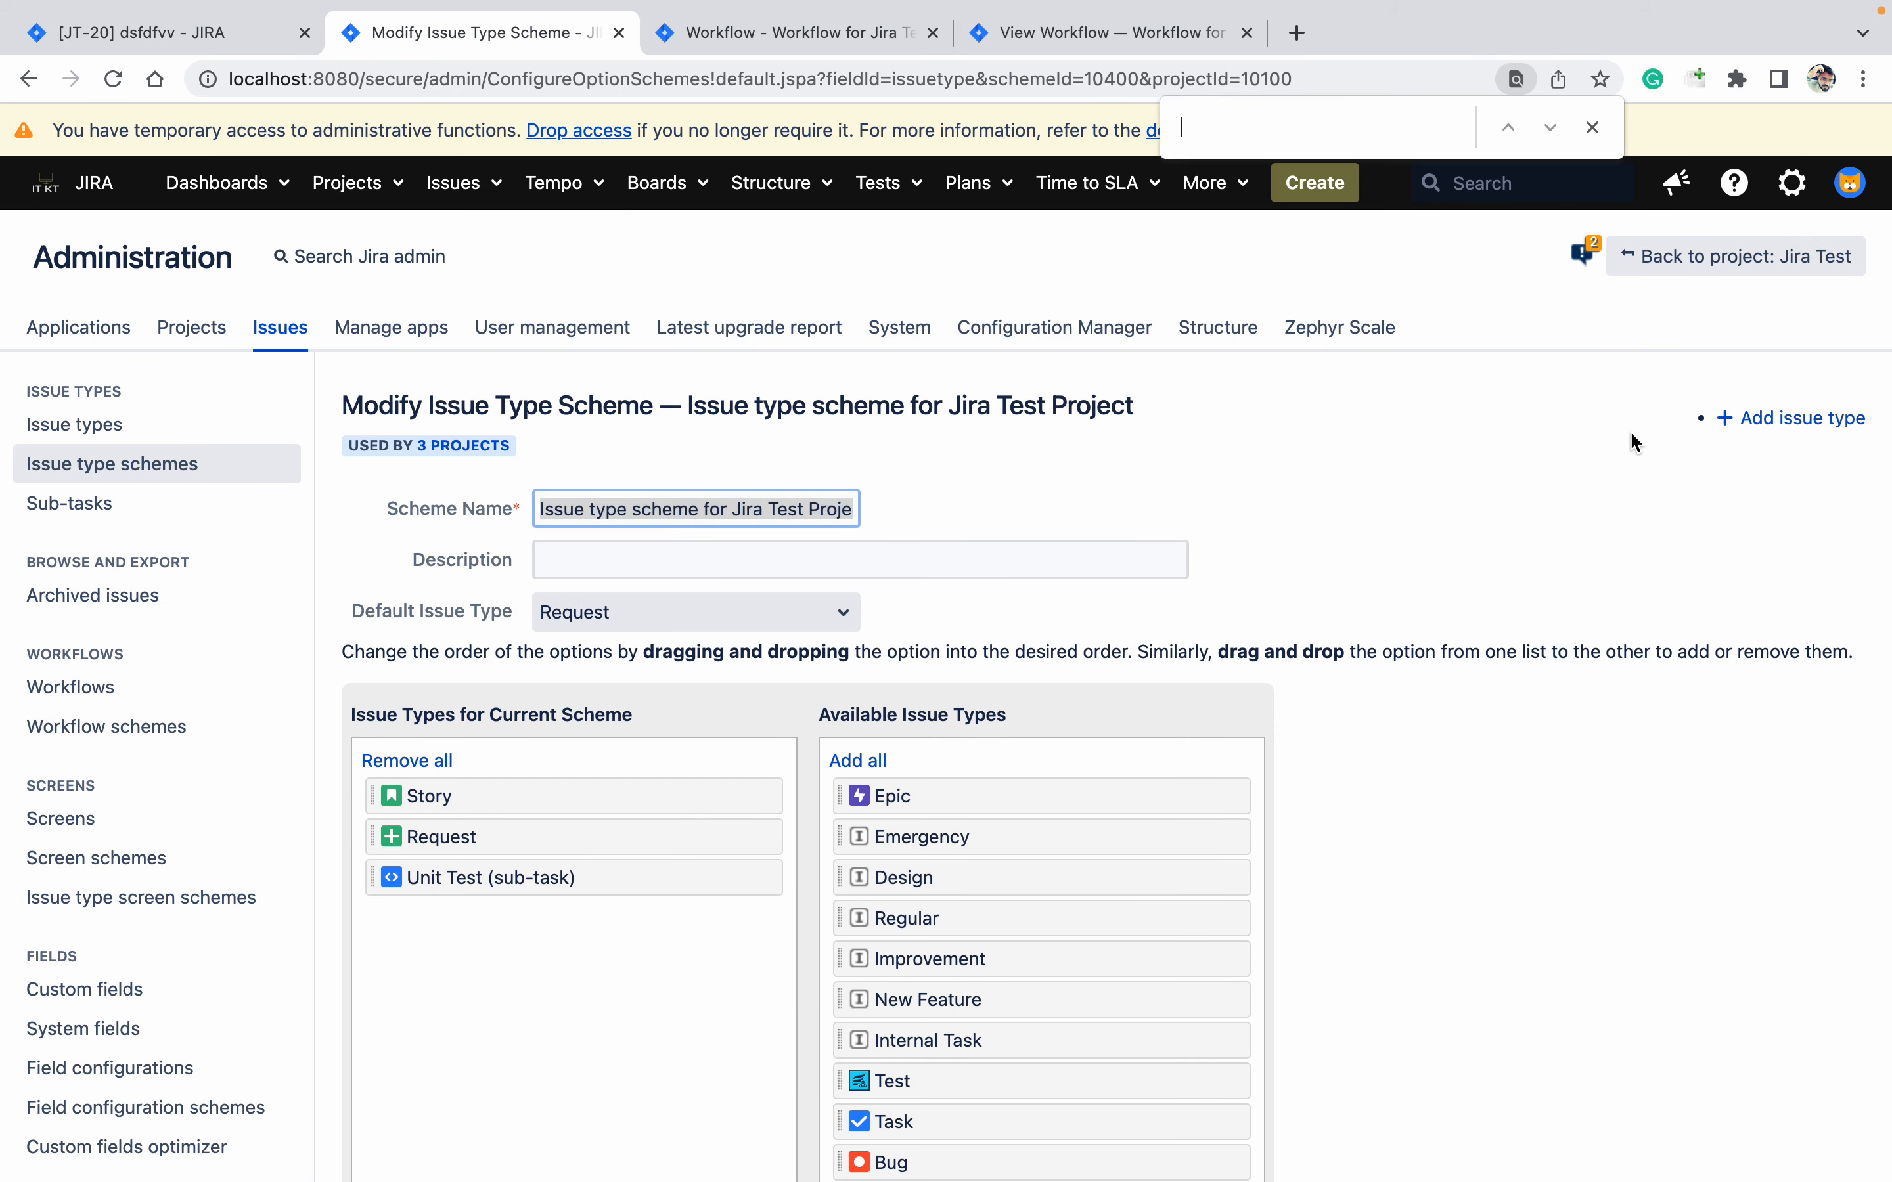
pyautogui.write('sub-')
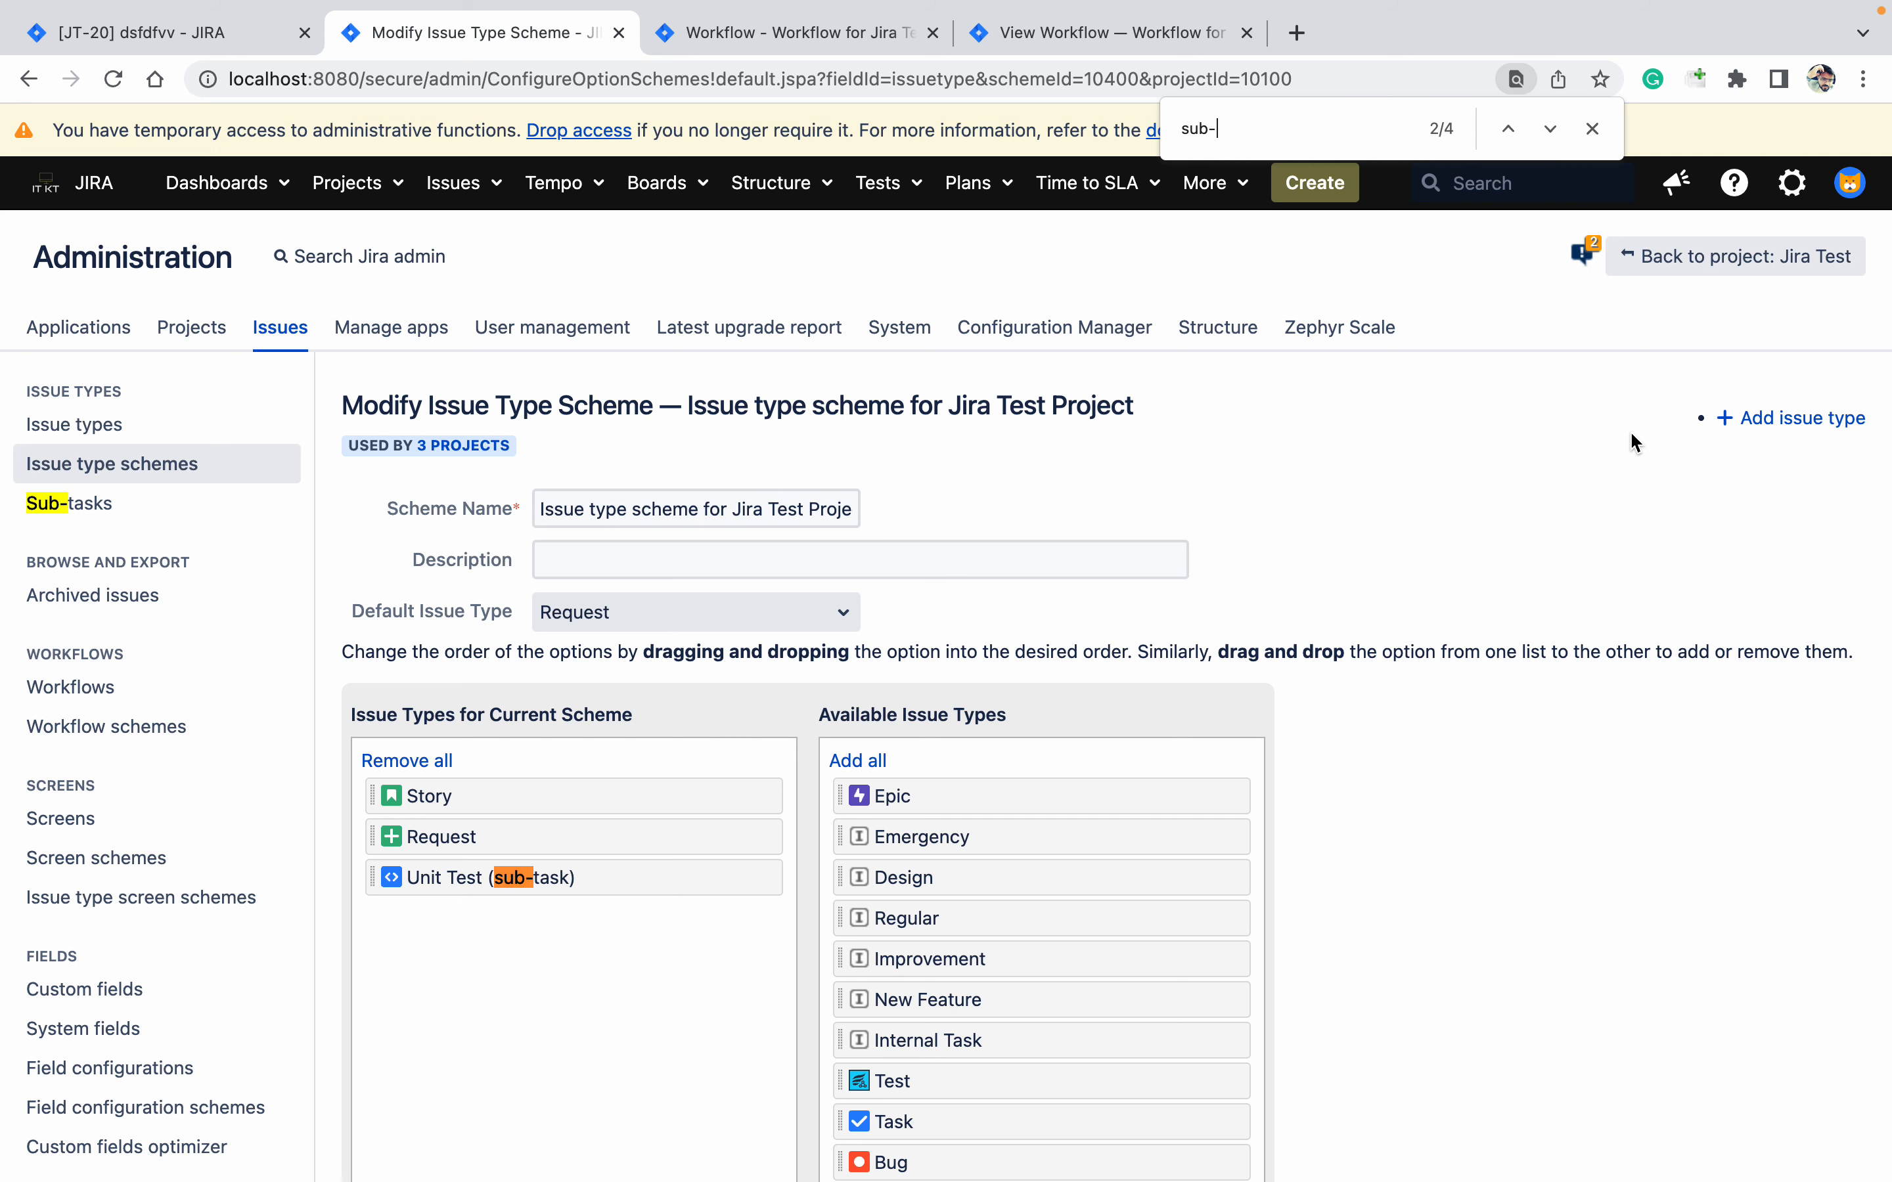
pyautogui.write('task')
pyautogui.press('Return')
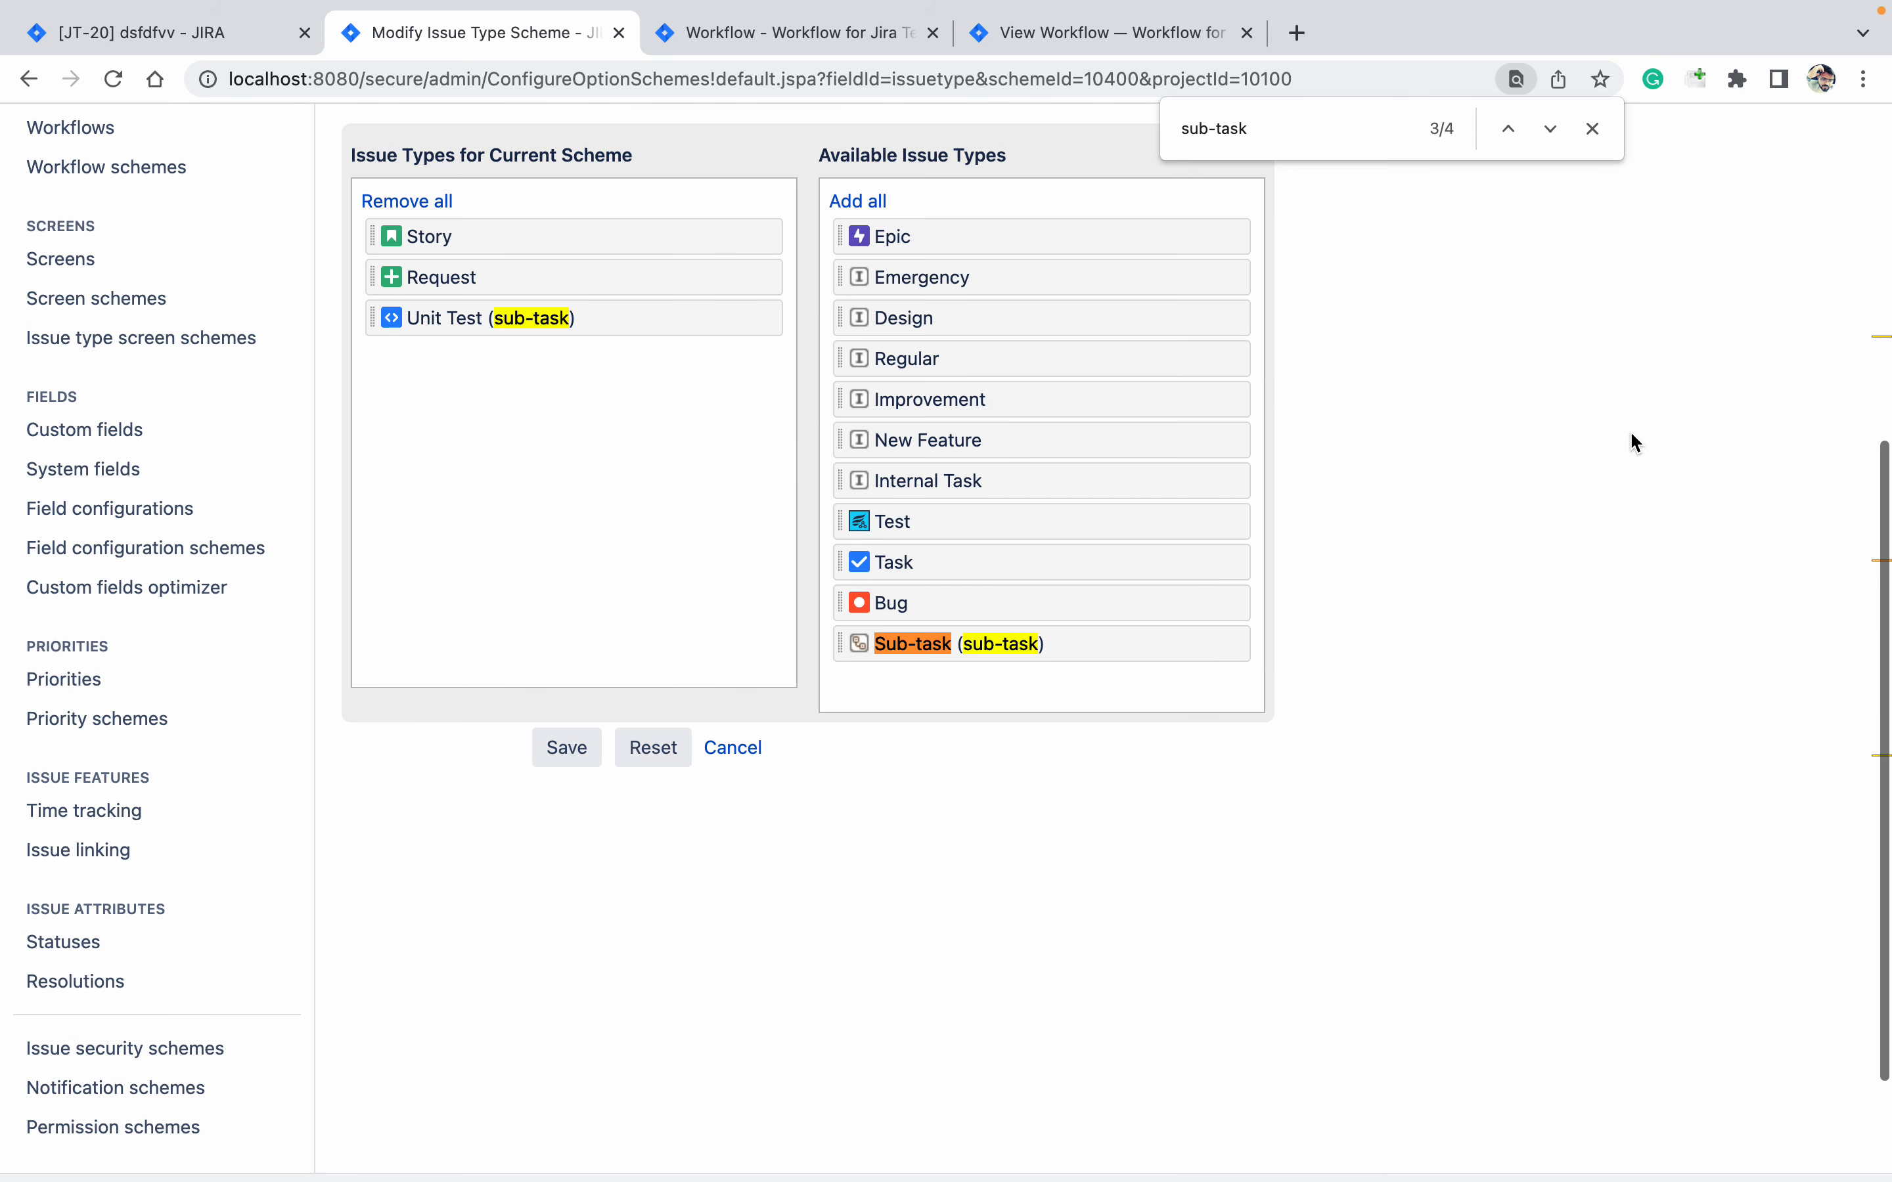
pyautogui.moveTo(1028, 638); pyautogui.dragTo(582, 494)
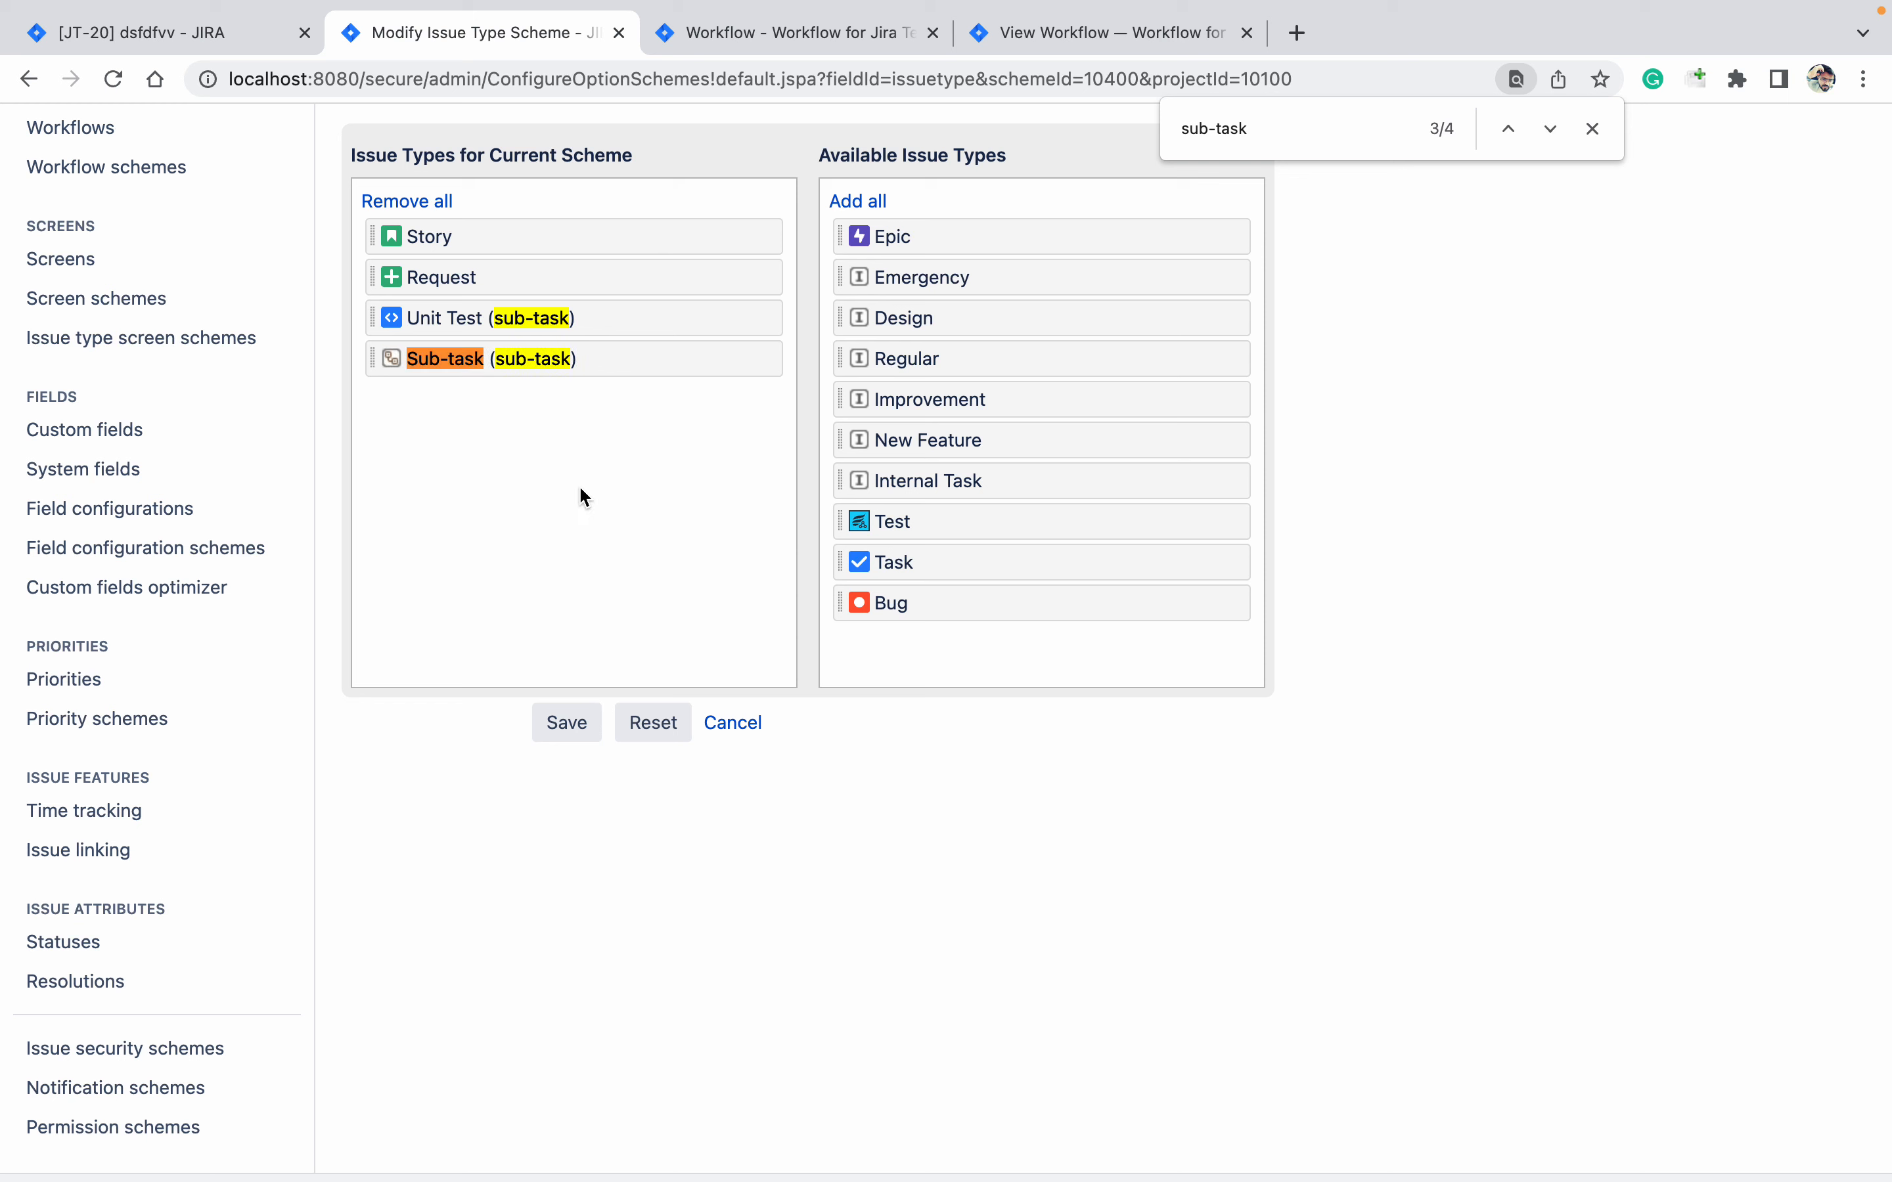
pyautogui.click(587, 723)
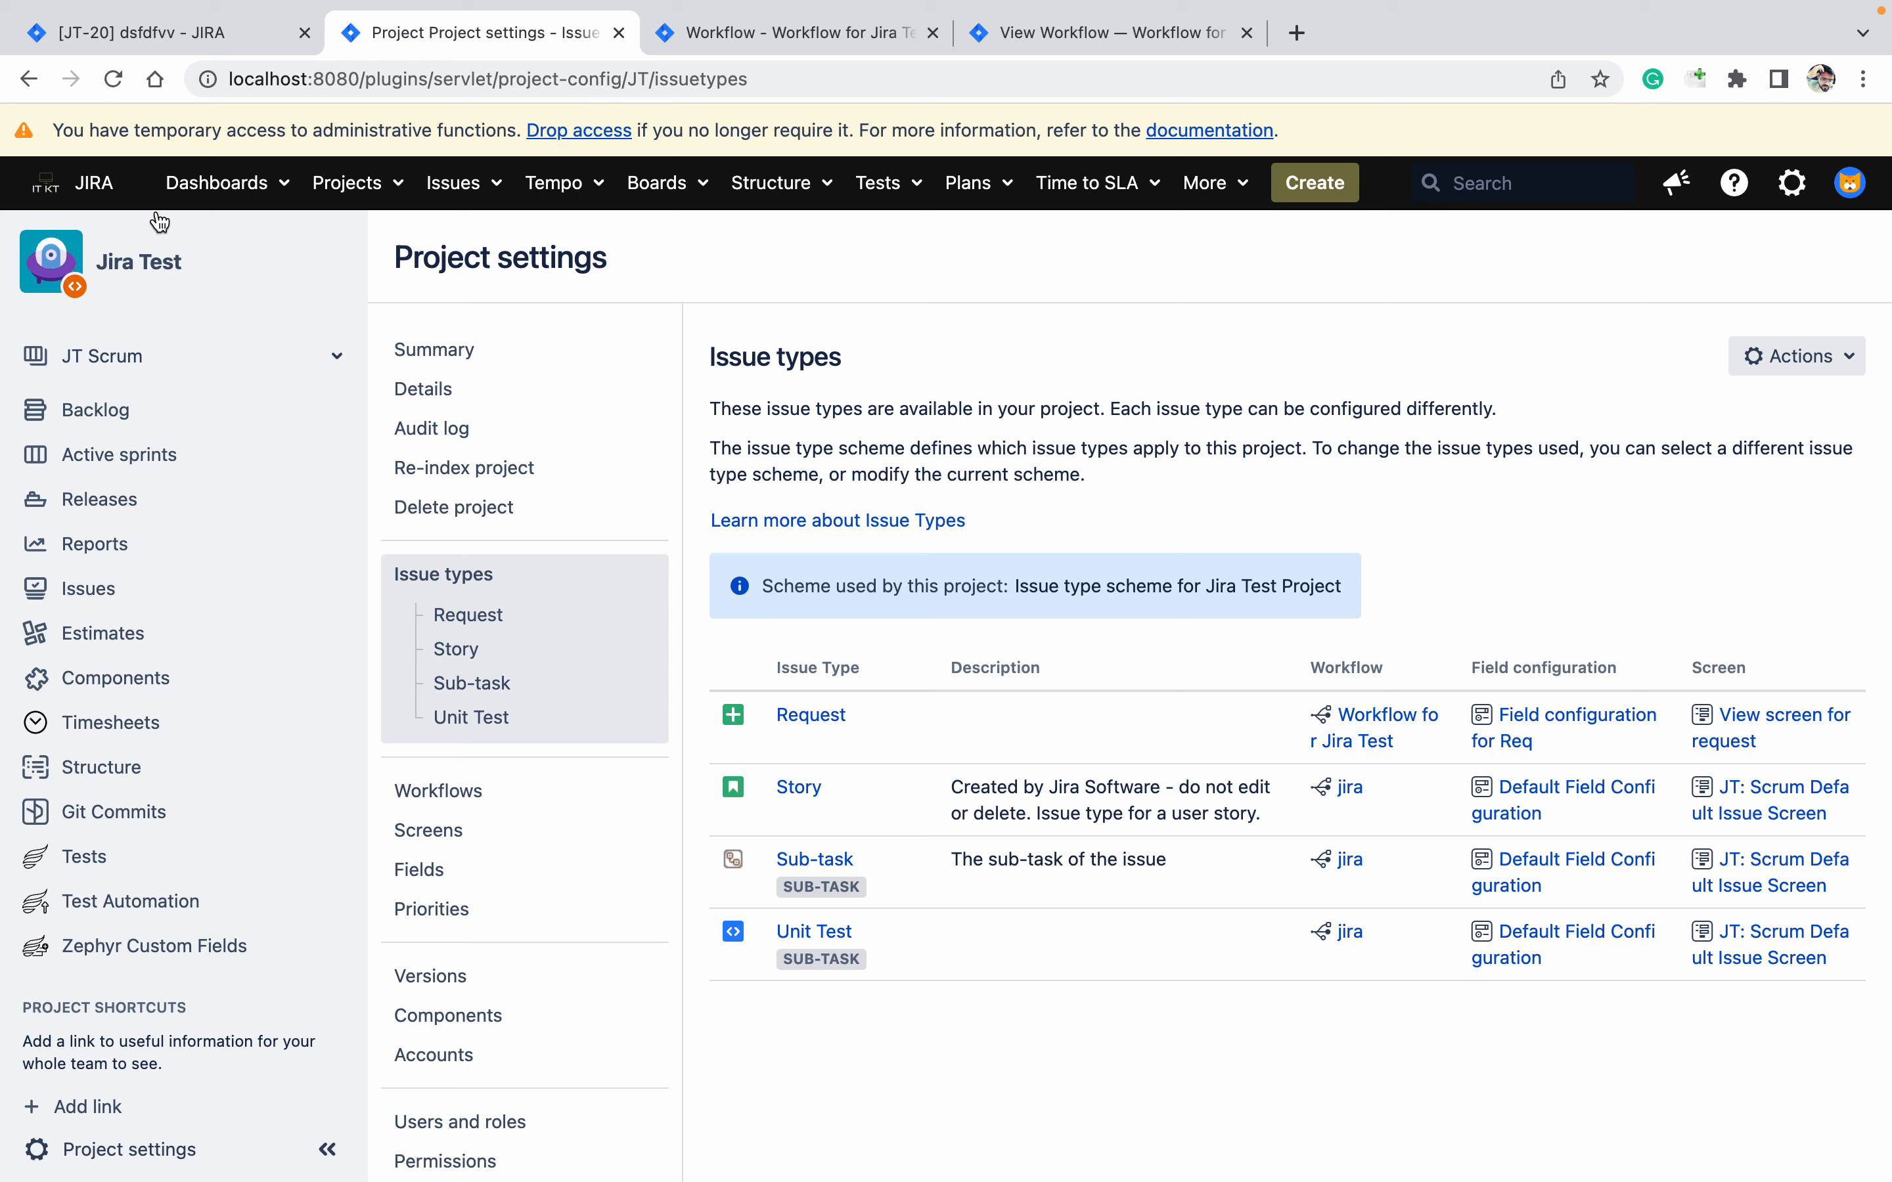
# Create a sub-task of issue type Sub-task under JT-20 with the summary "bfdsjfbvsdvks"
pyautogui.click(12, 19)
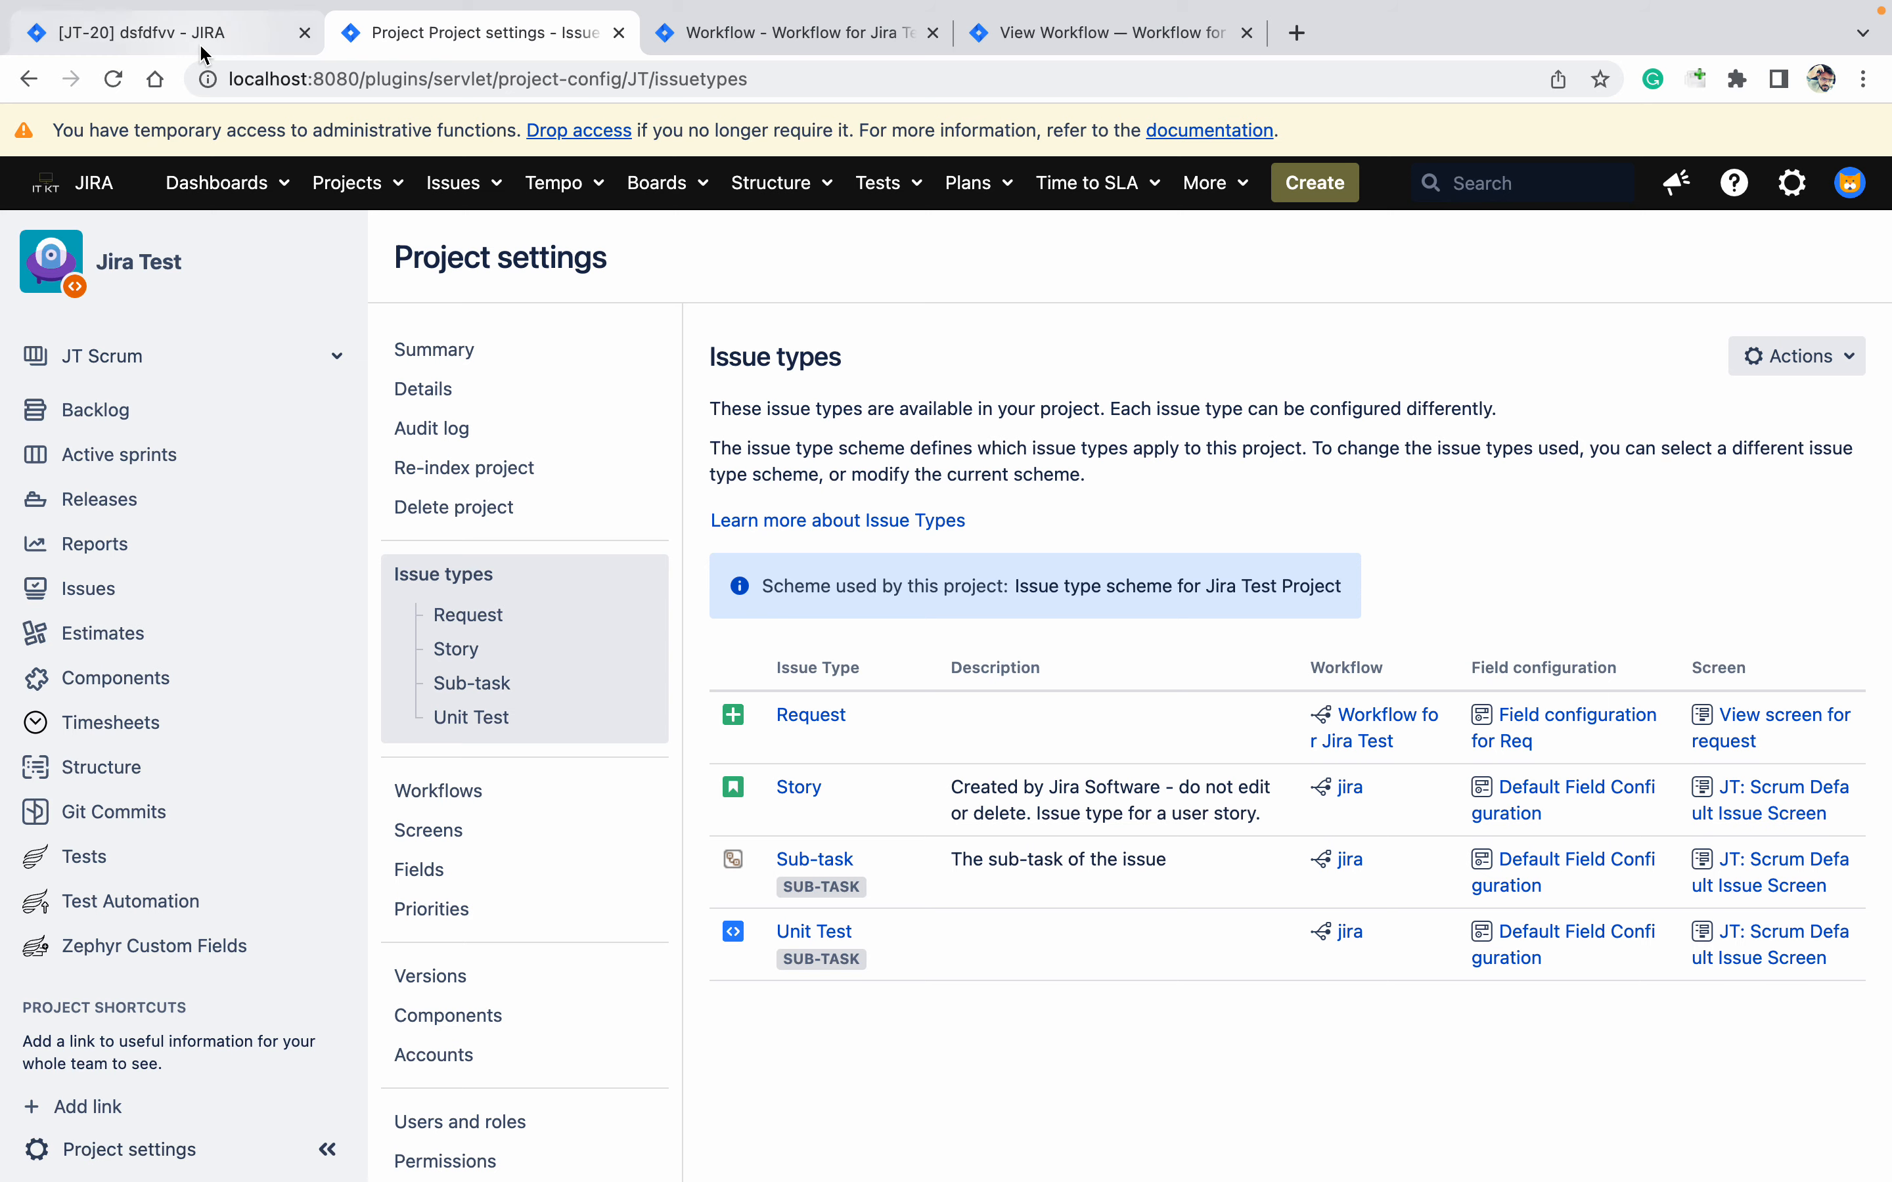
pyautogui.click(821, 366)
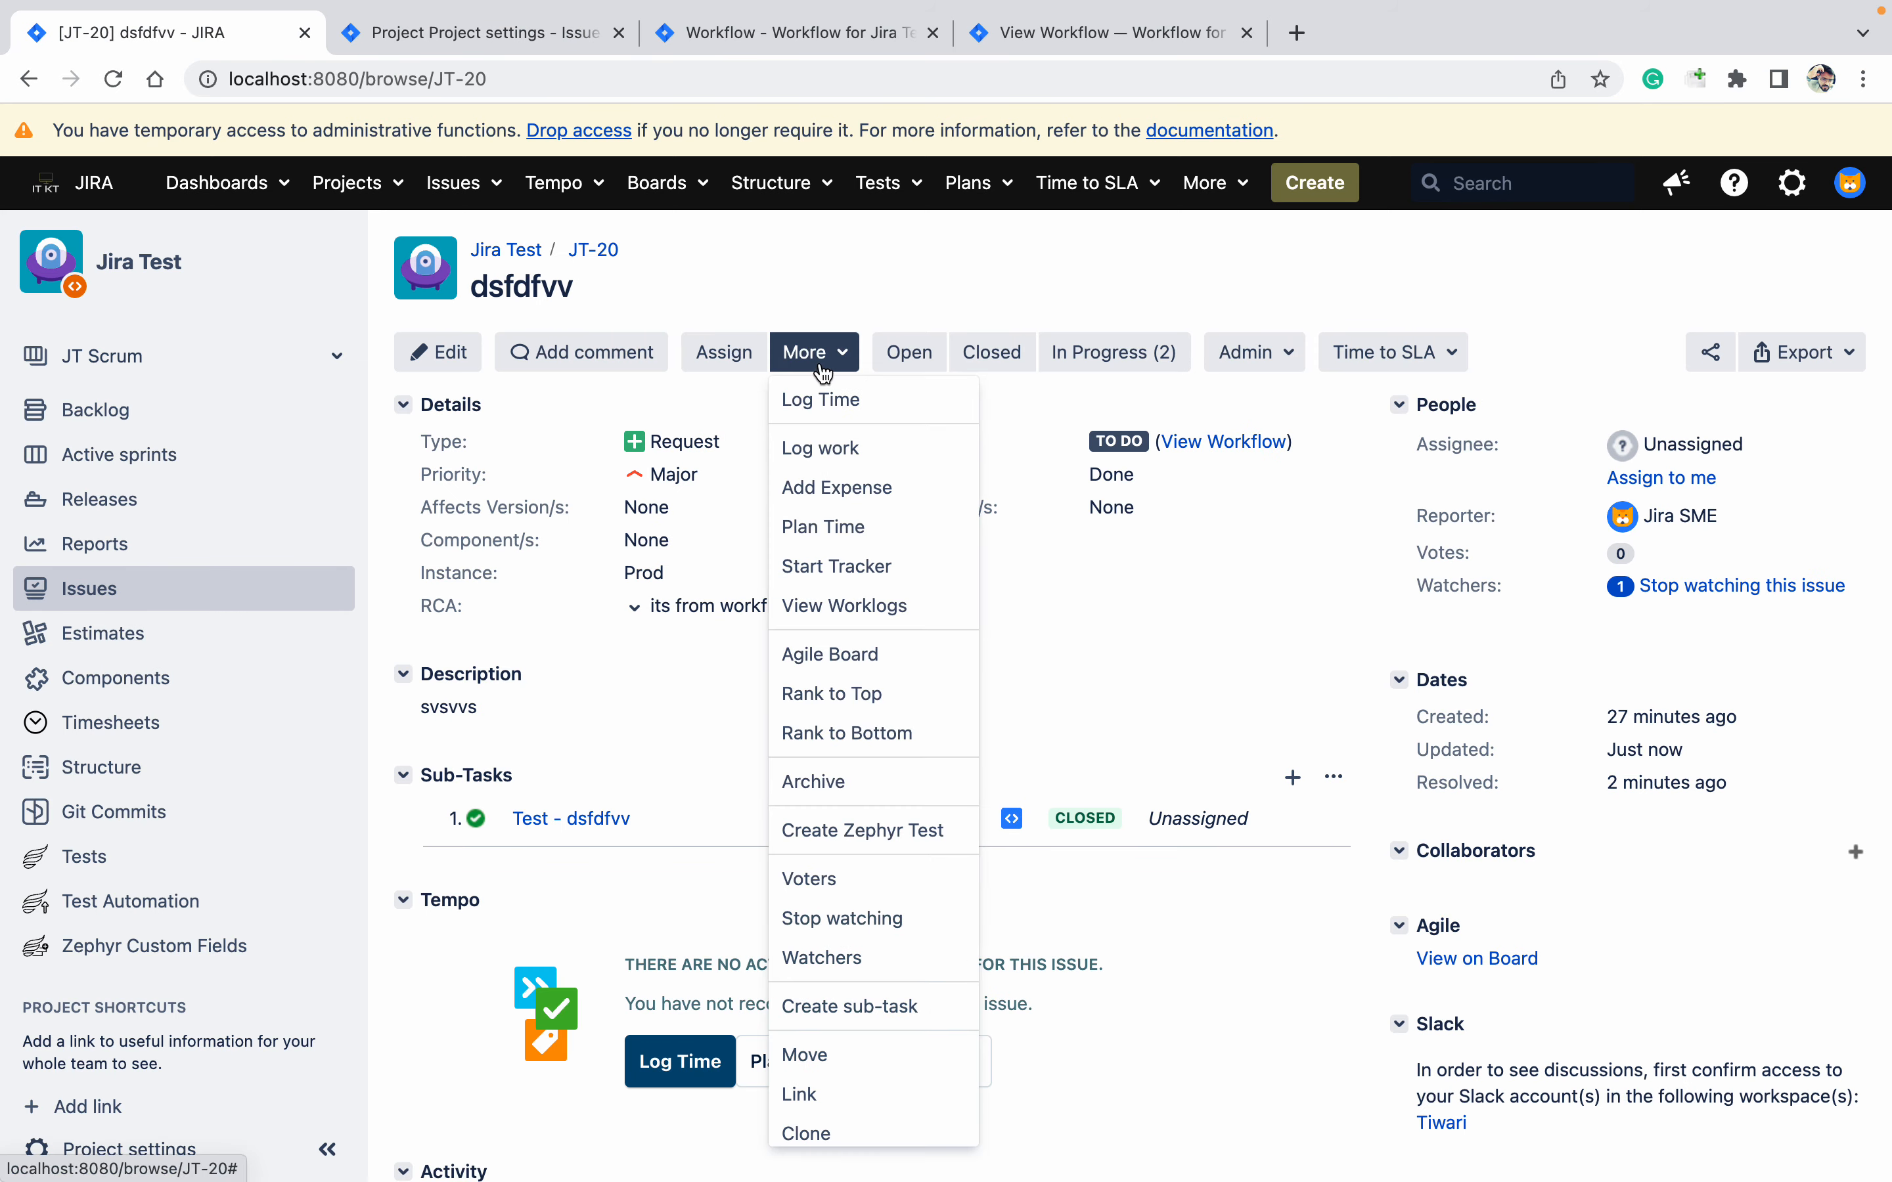
pyautogui.click(895, 1031)
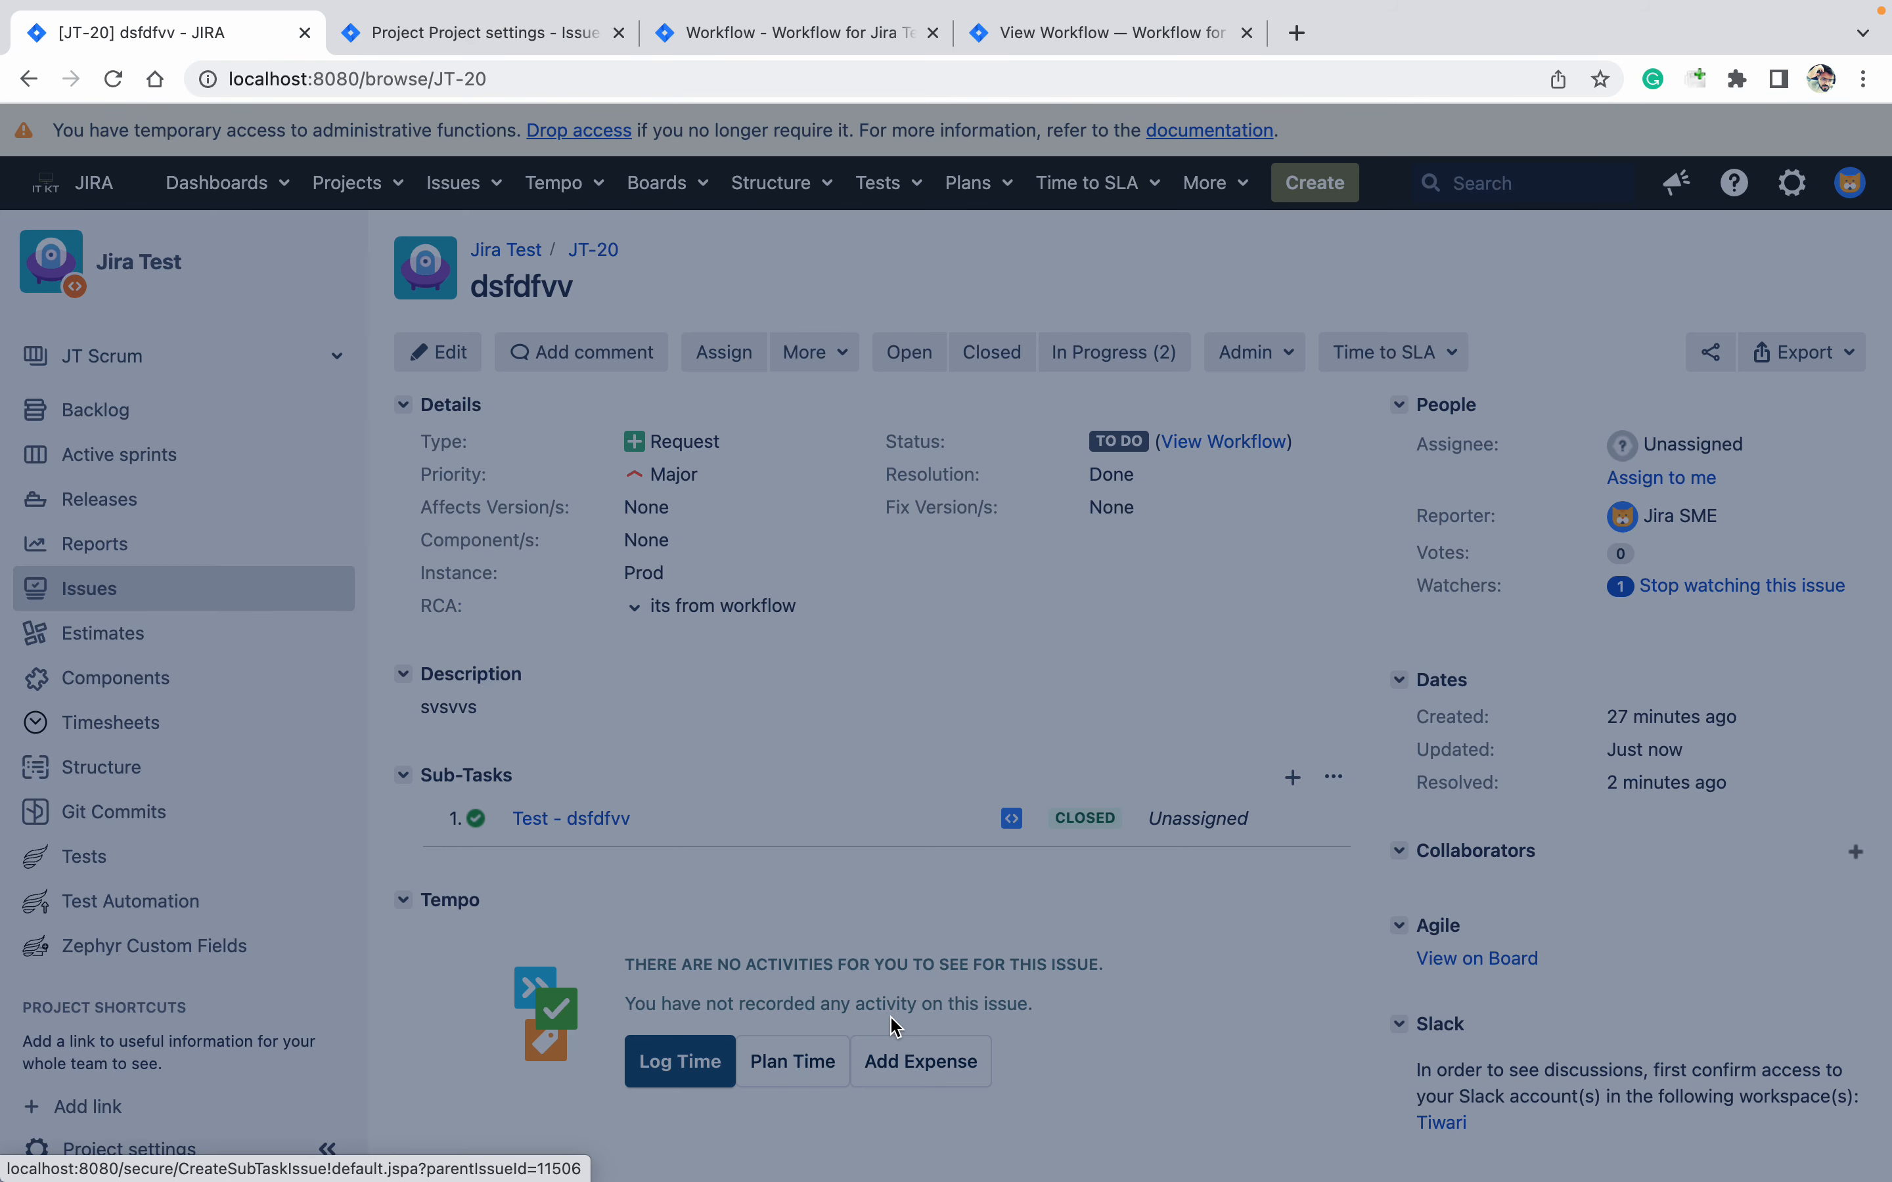
pyautogui.click(744, 415)
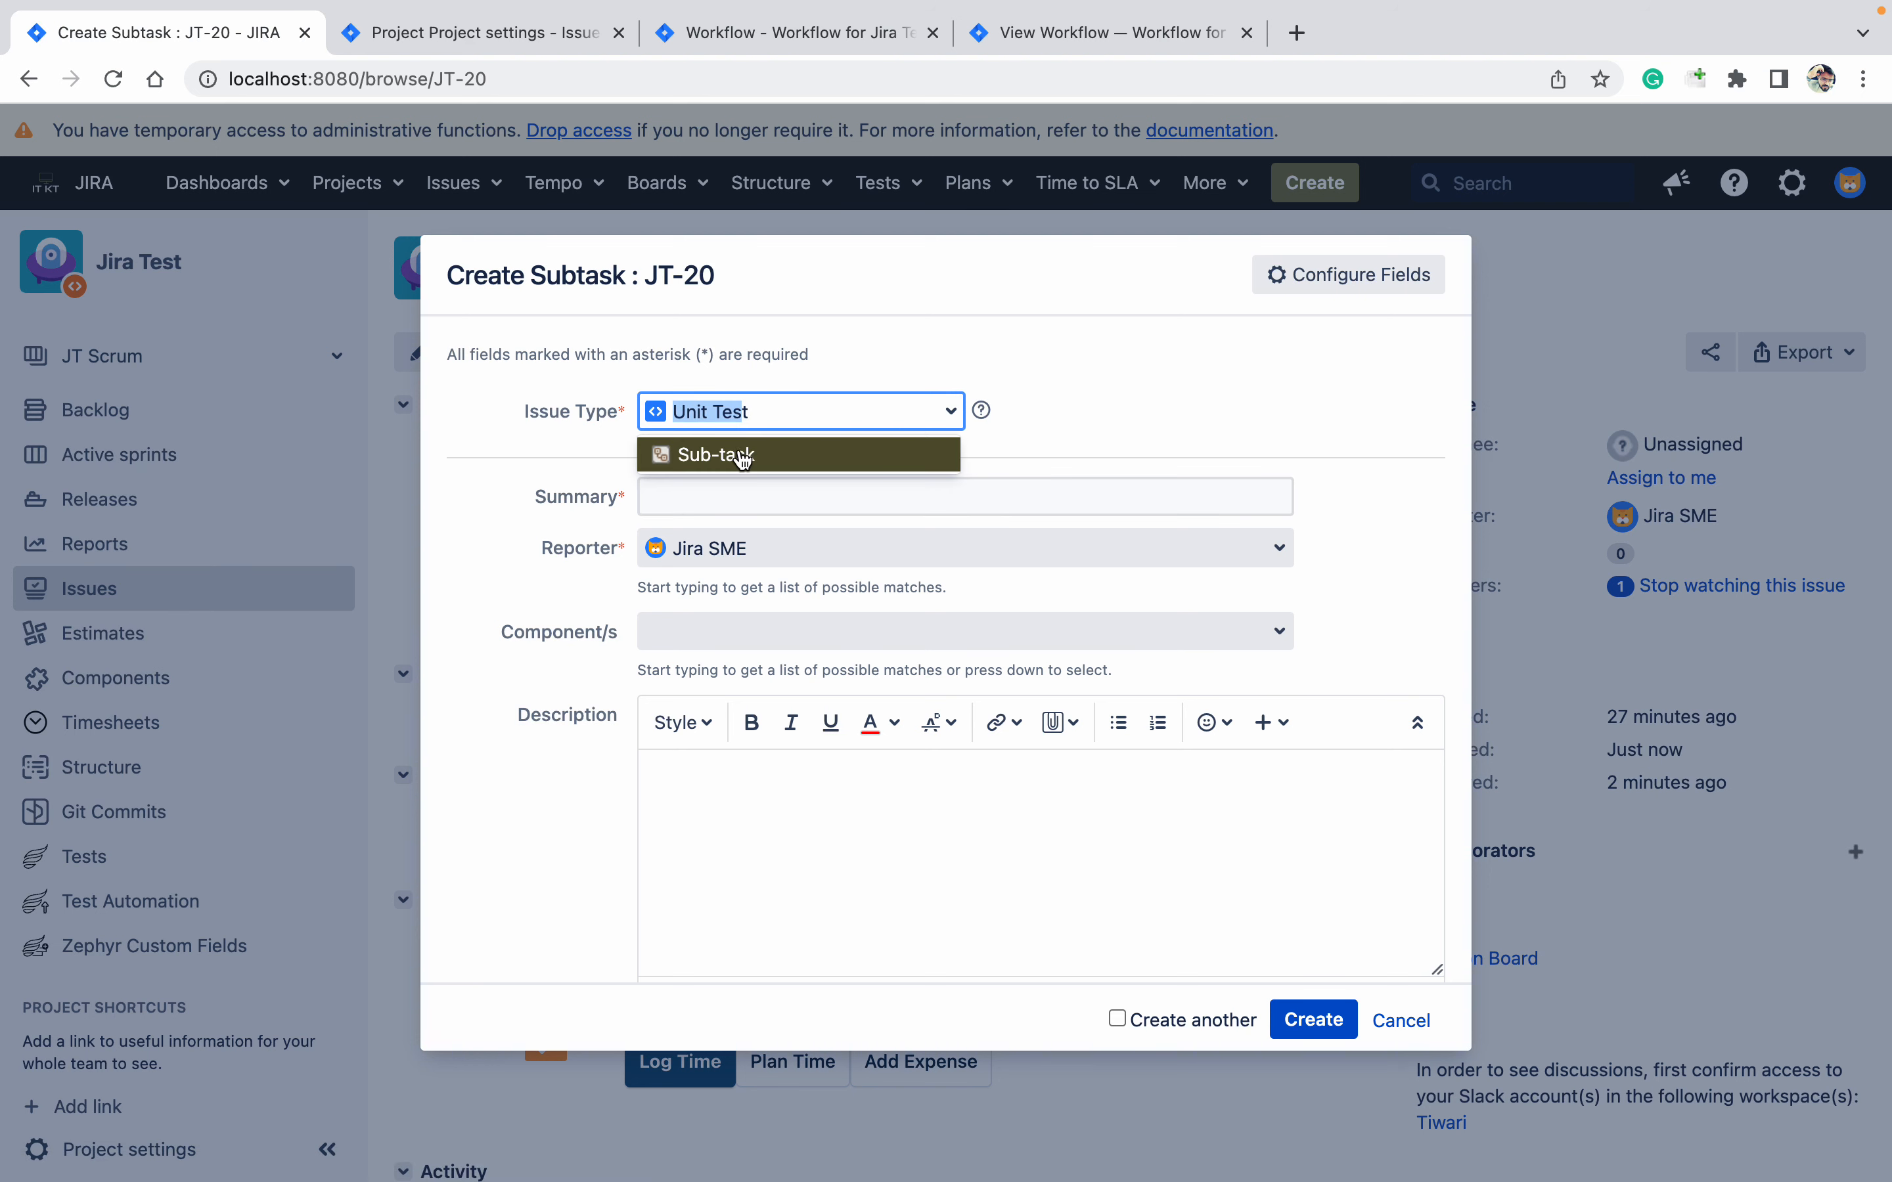
pyautogui.click(739, 453)
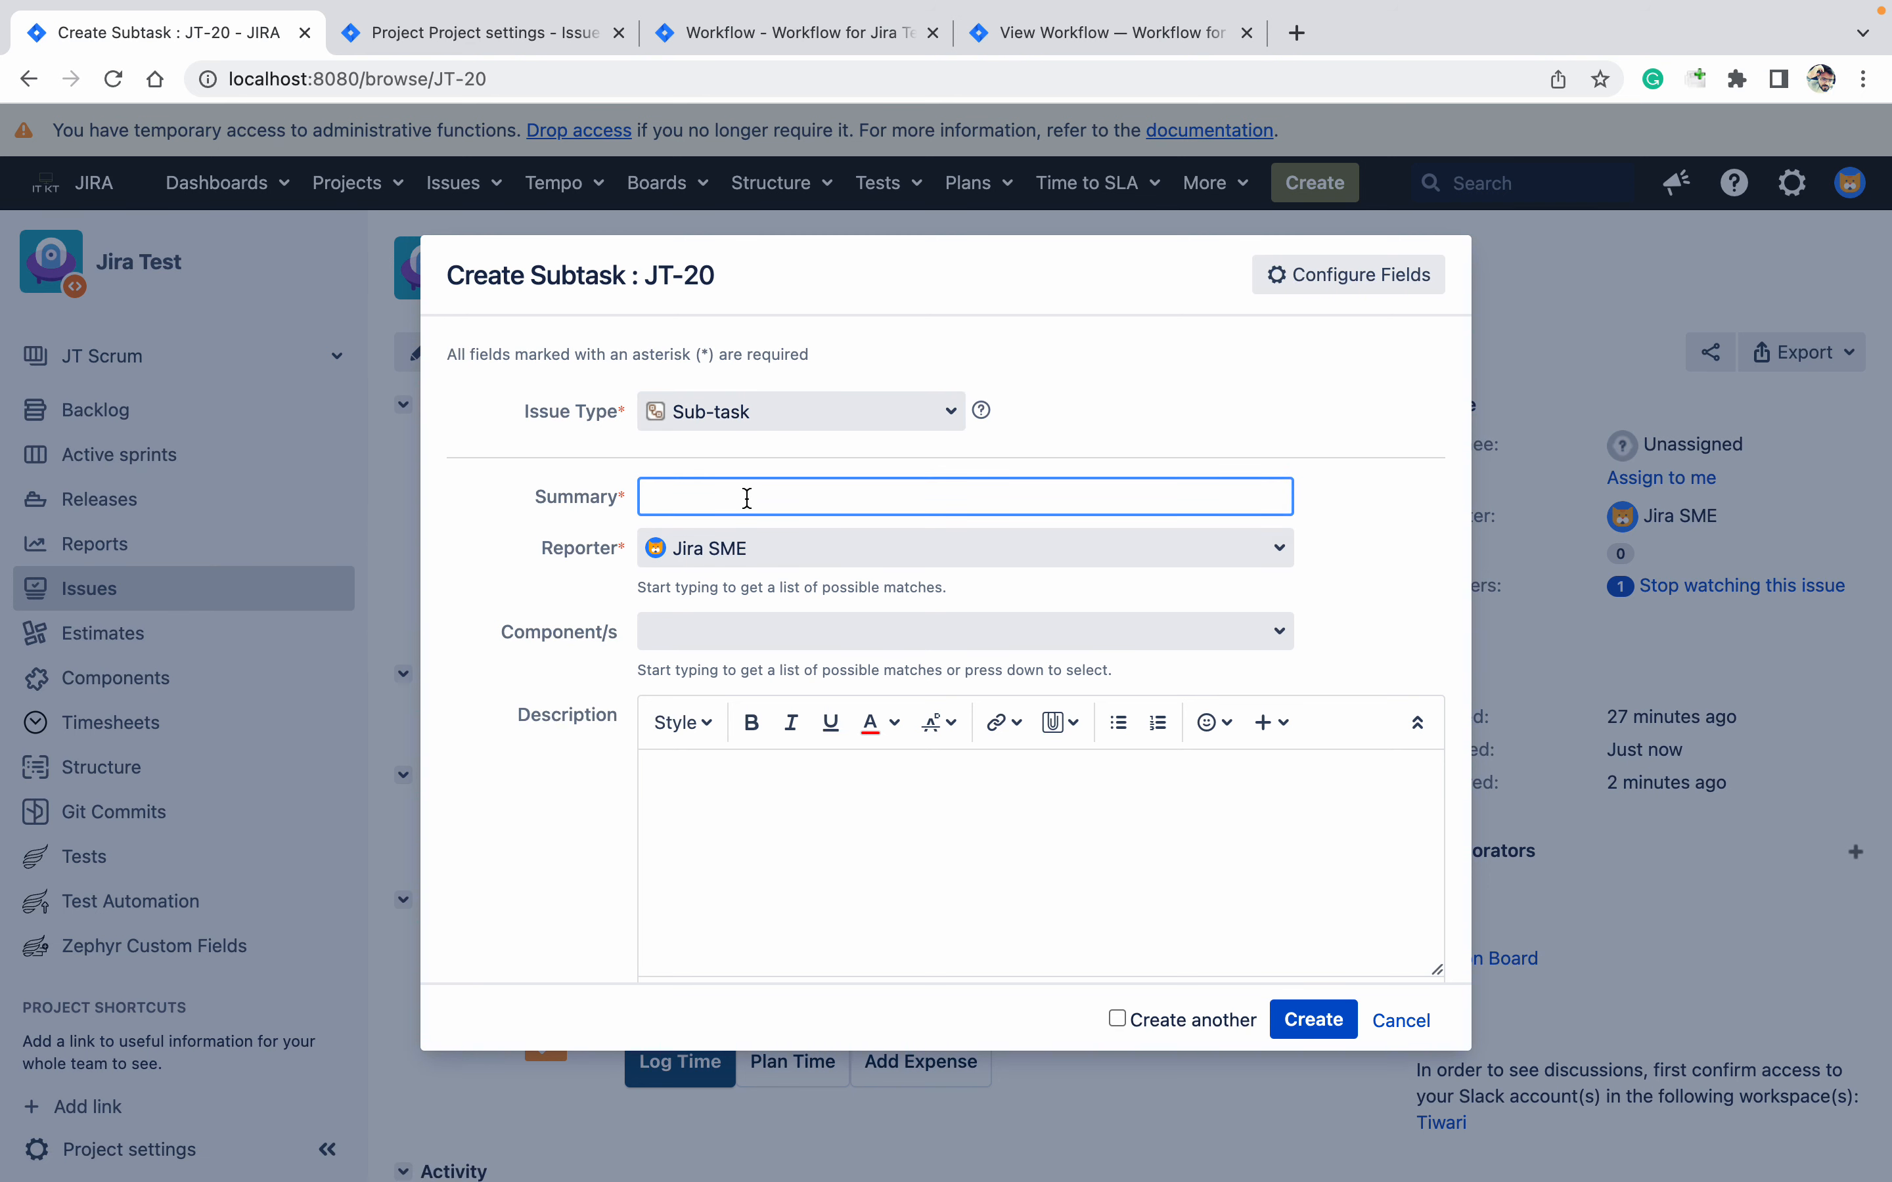
pyautogui.write('bfdsjfbvsdvks')
pyautogui.click(1345, 1031)
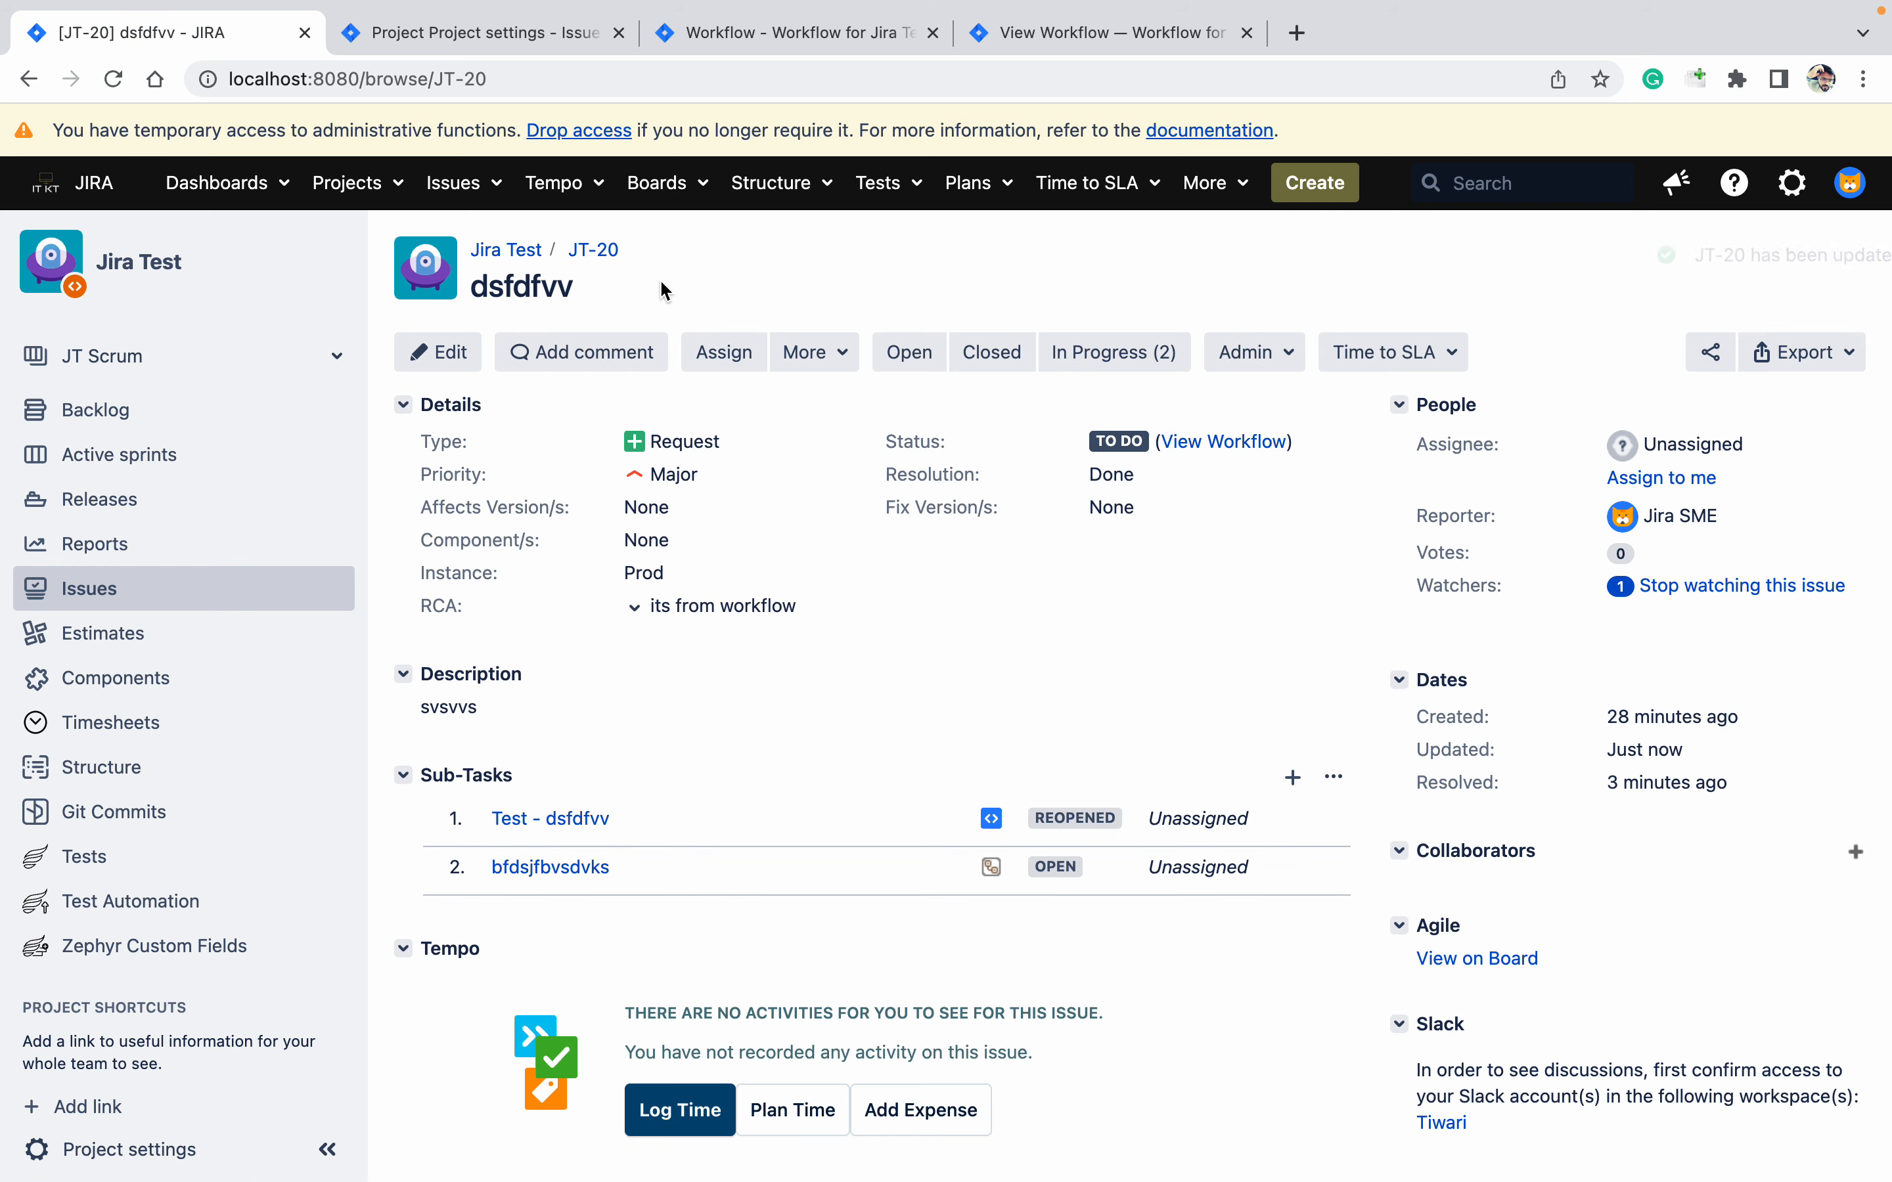
# Close the outdated project workflow page, show Workflow for Jira Test as a diagram and open it for editing
pyautogui.click(716, 38)
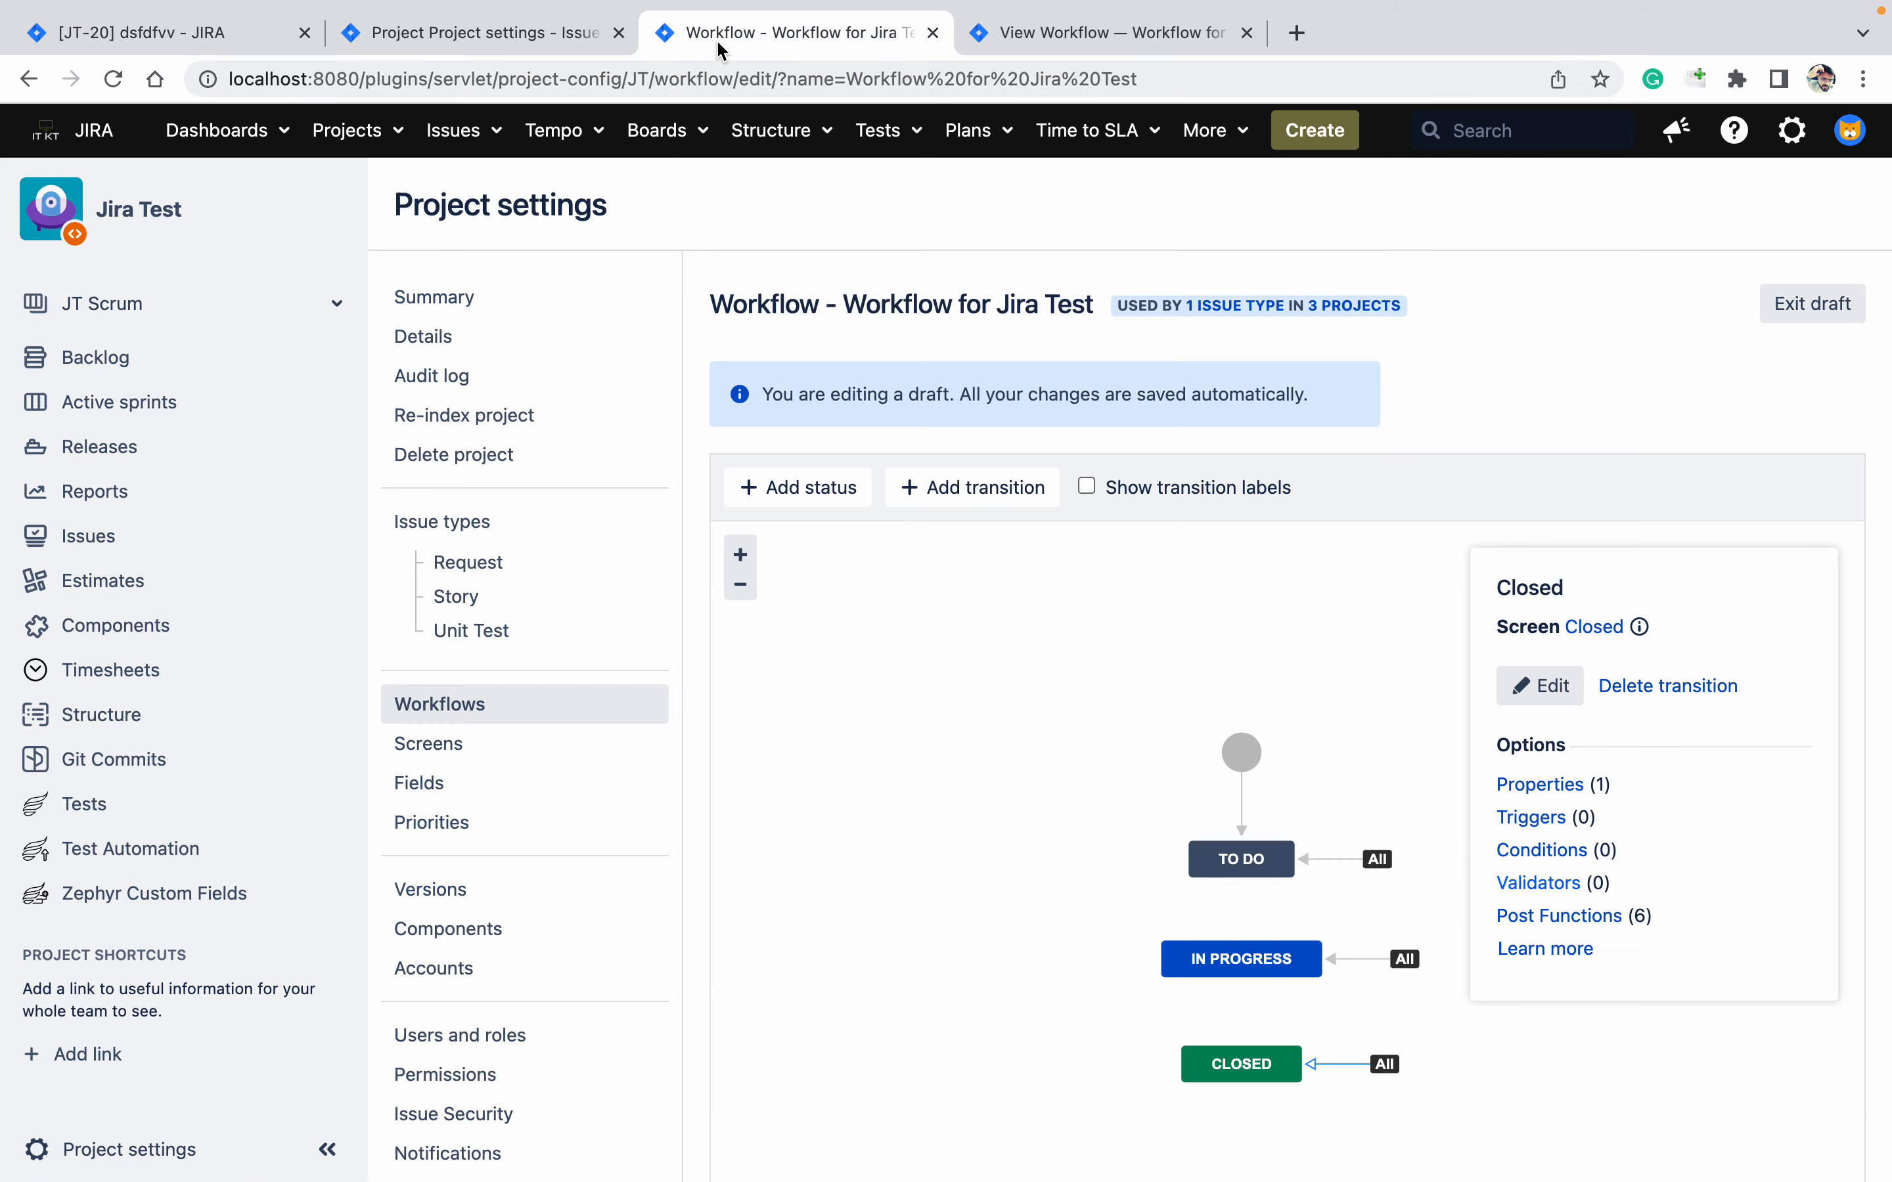
pyautogui.click(1147, 33)
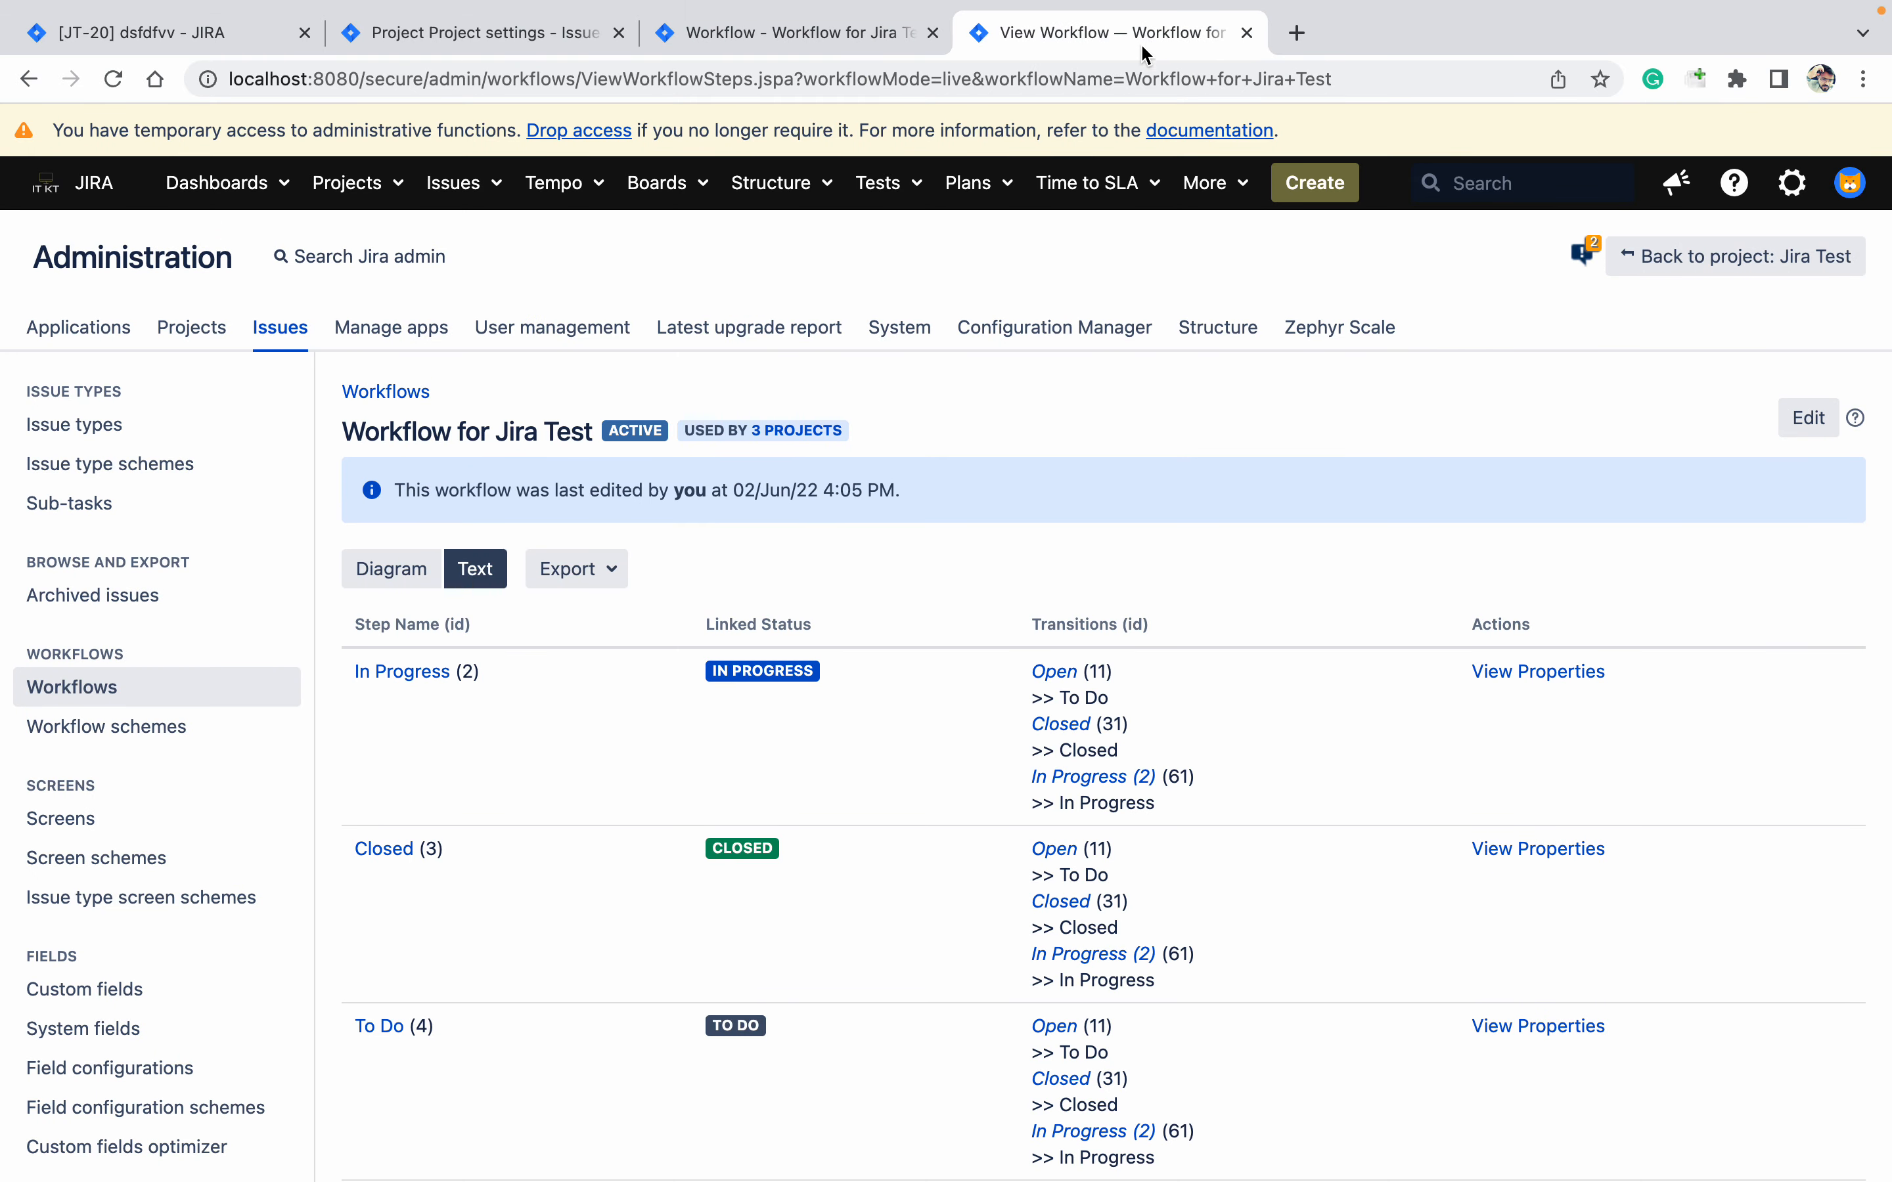
pyautogui.click(379, 559)
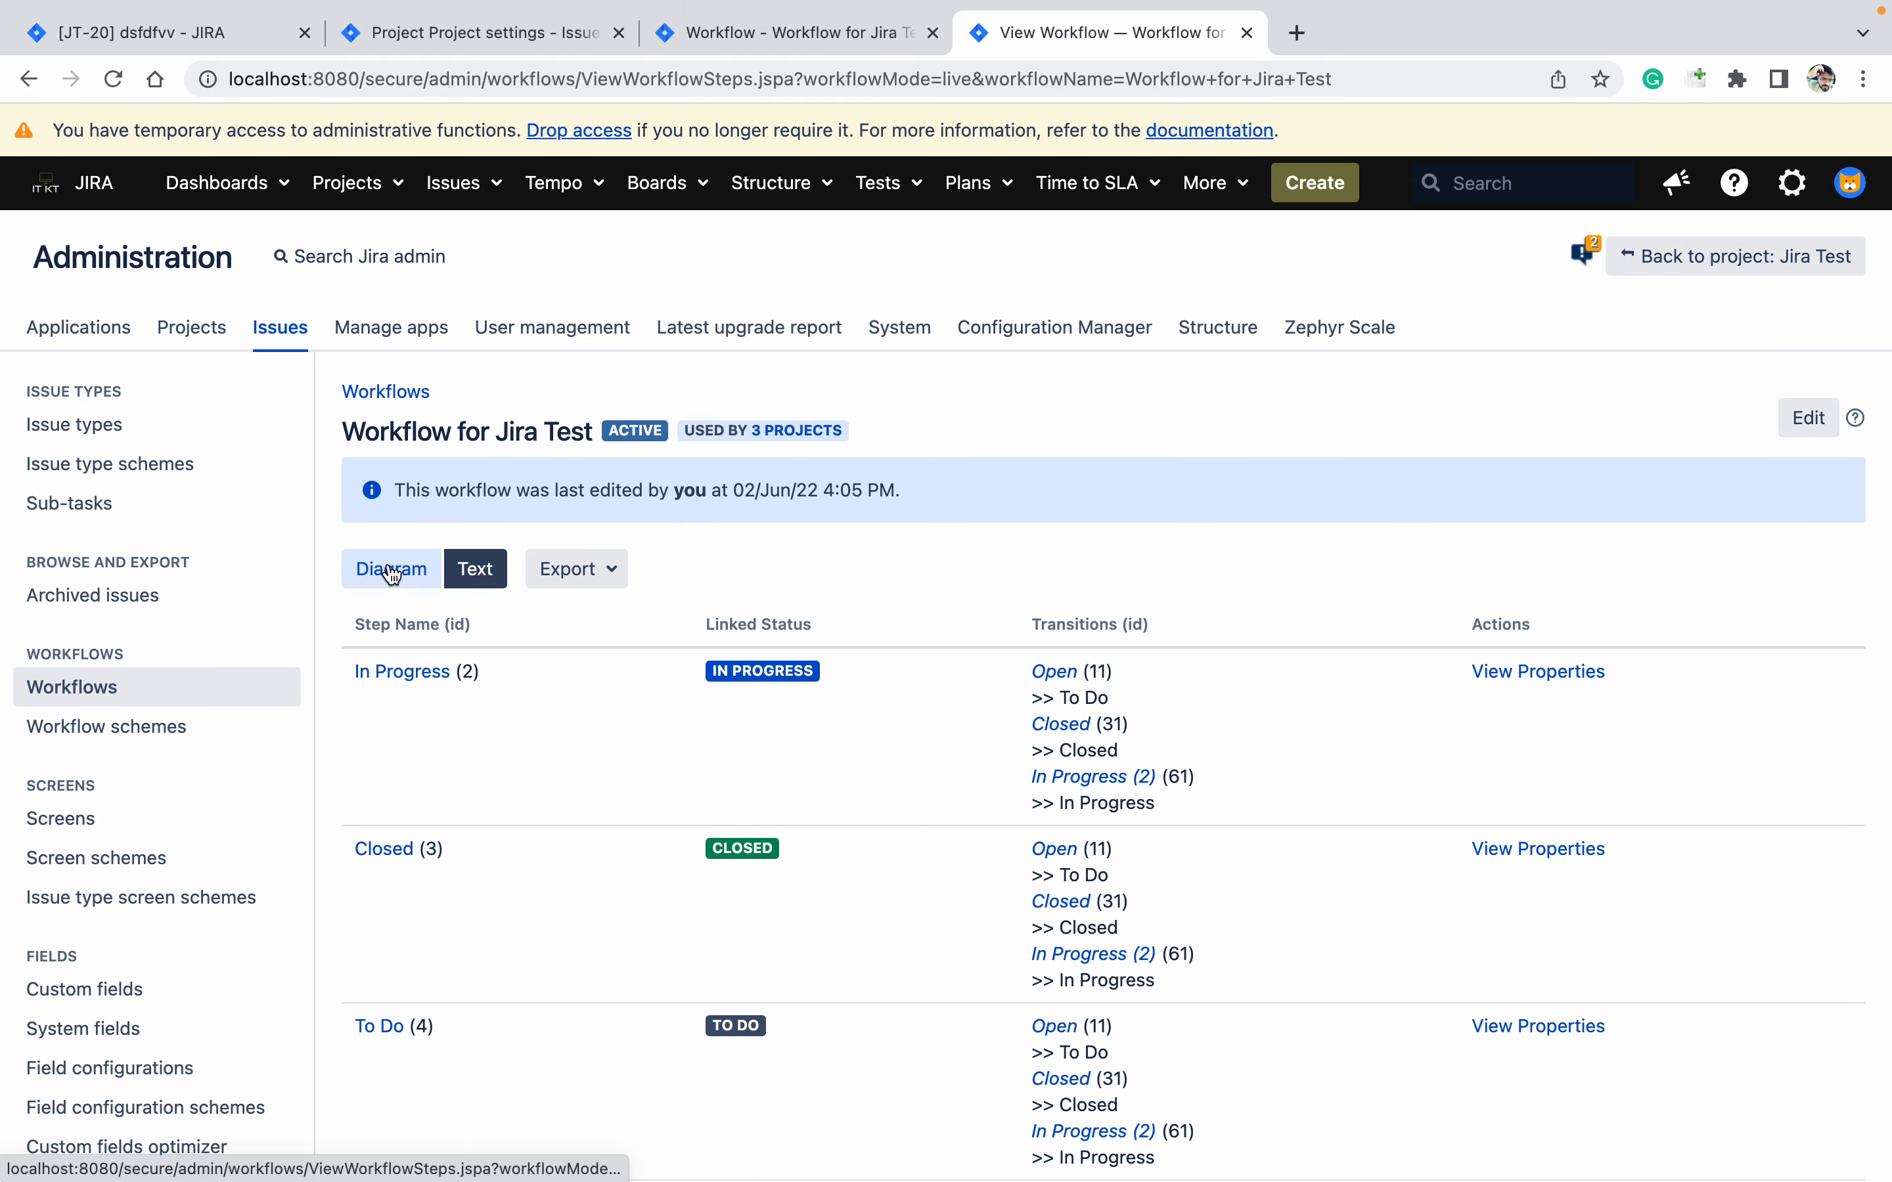
pyautogui.click(933, 32)
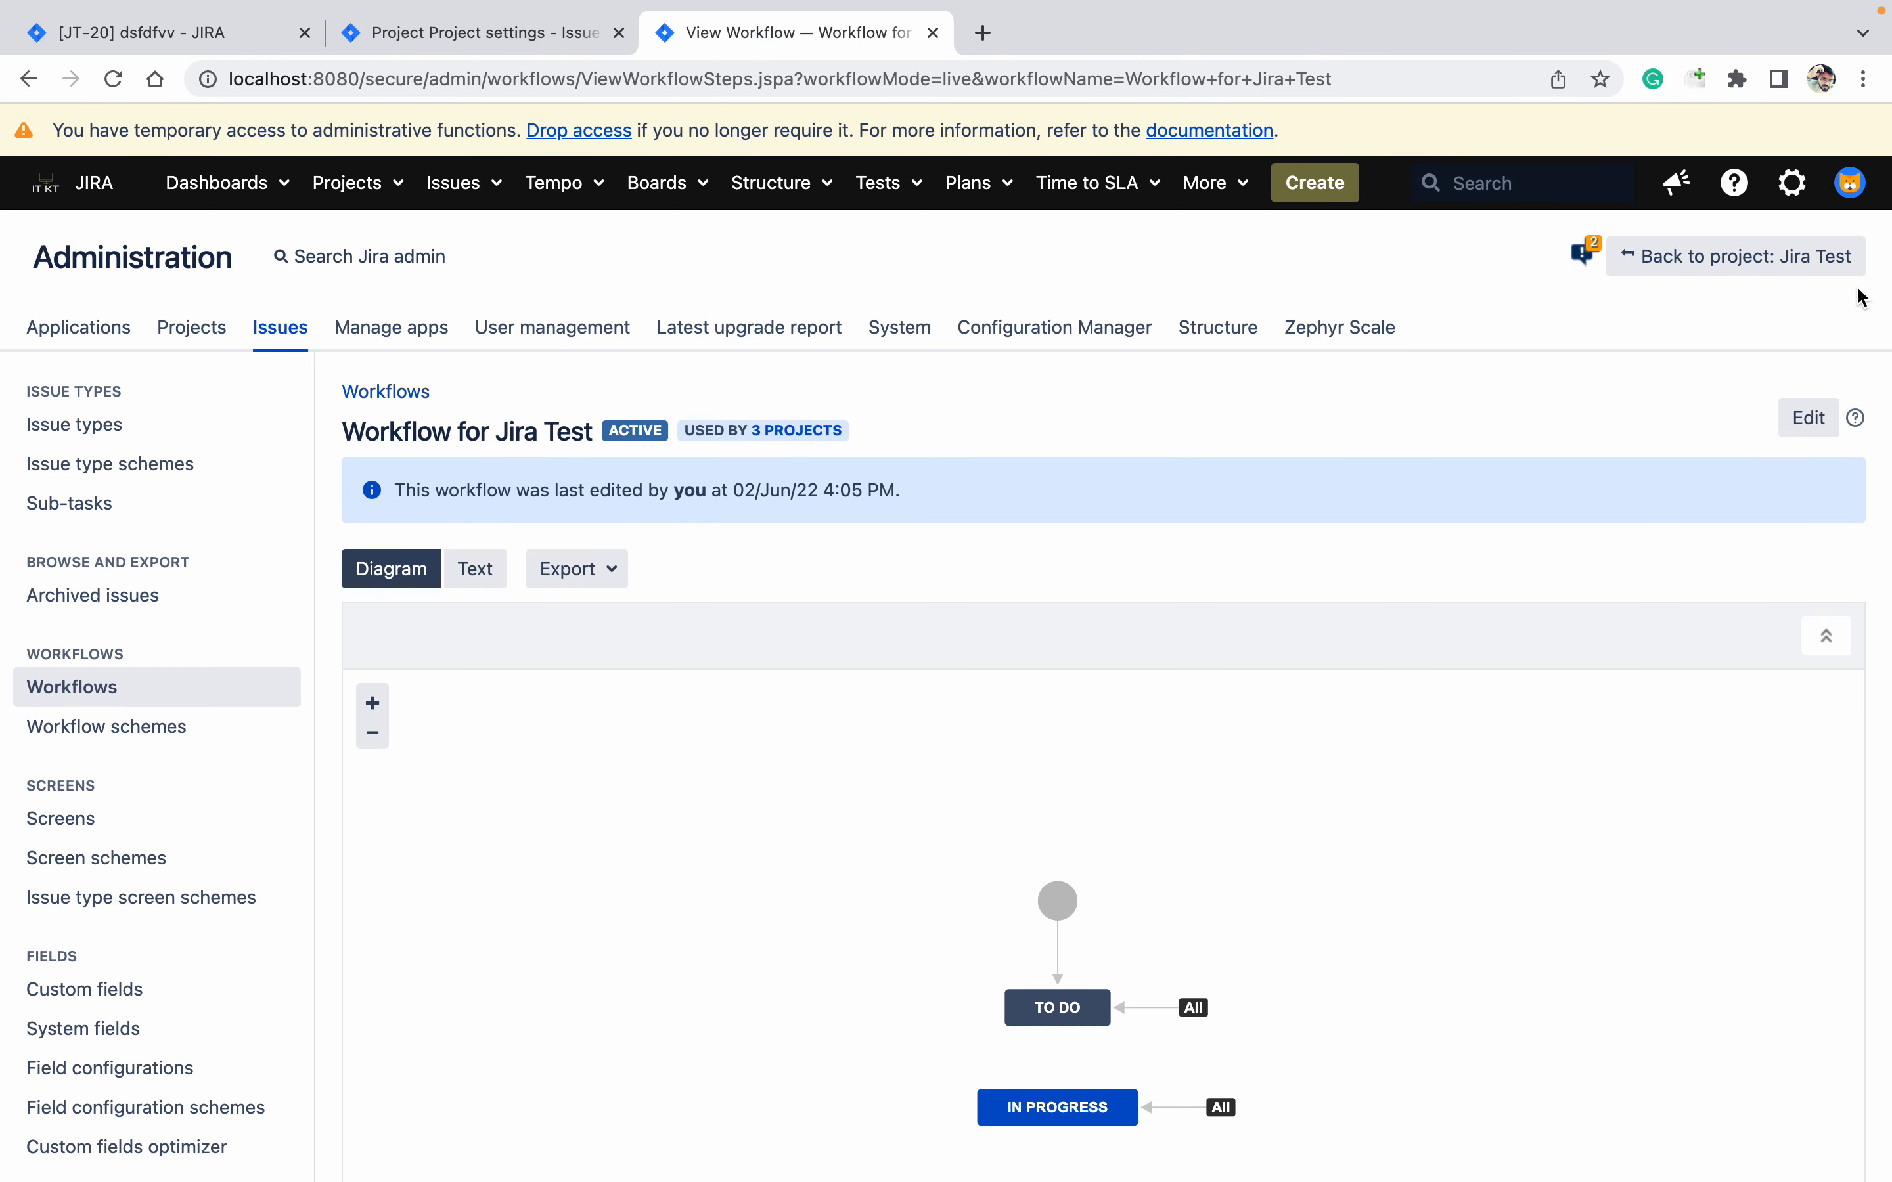
pyautogui.click(1814, 430)
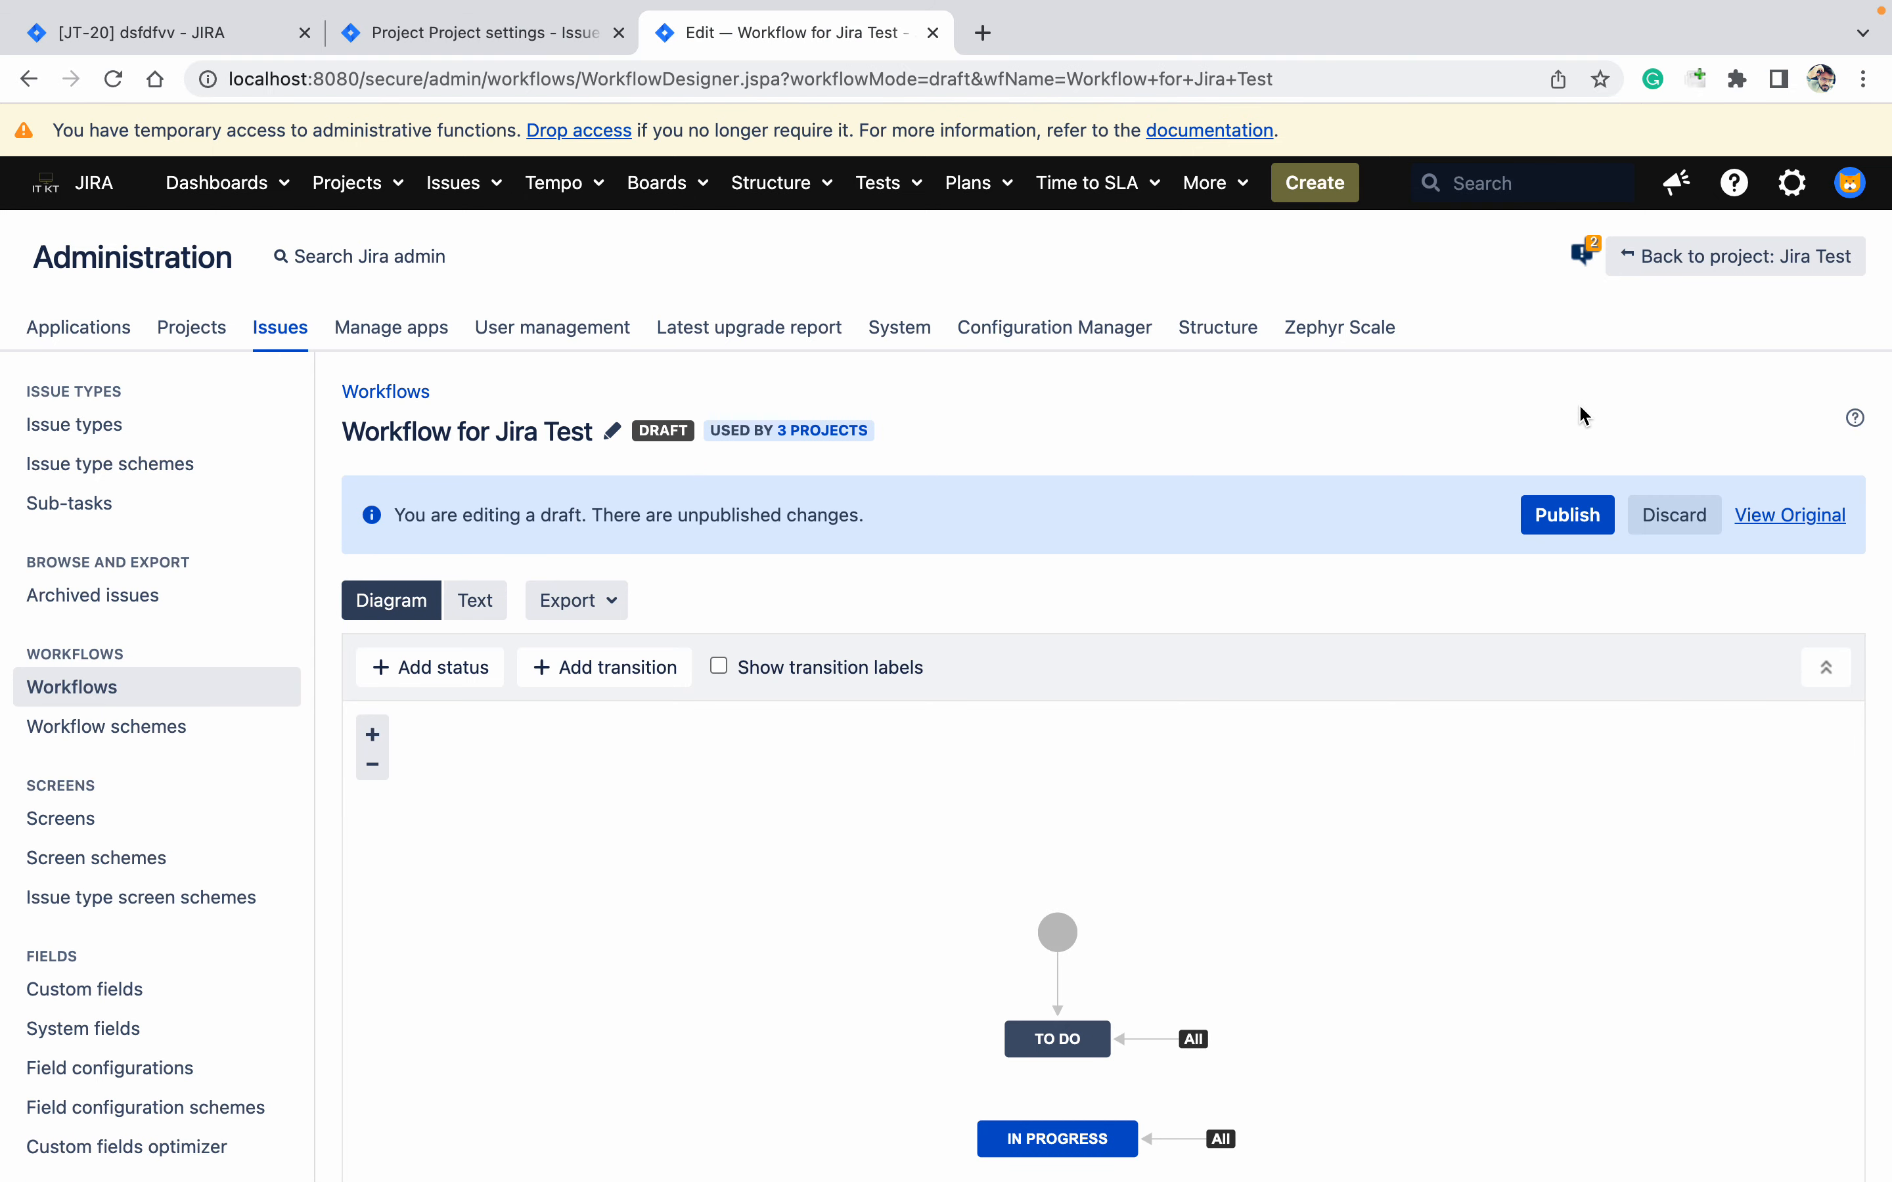
# Open the validators of the Closed transition and delete the existing validator that requires each sub-task to be Closed
pyautogui.scroll(-5, 1584, 414)
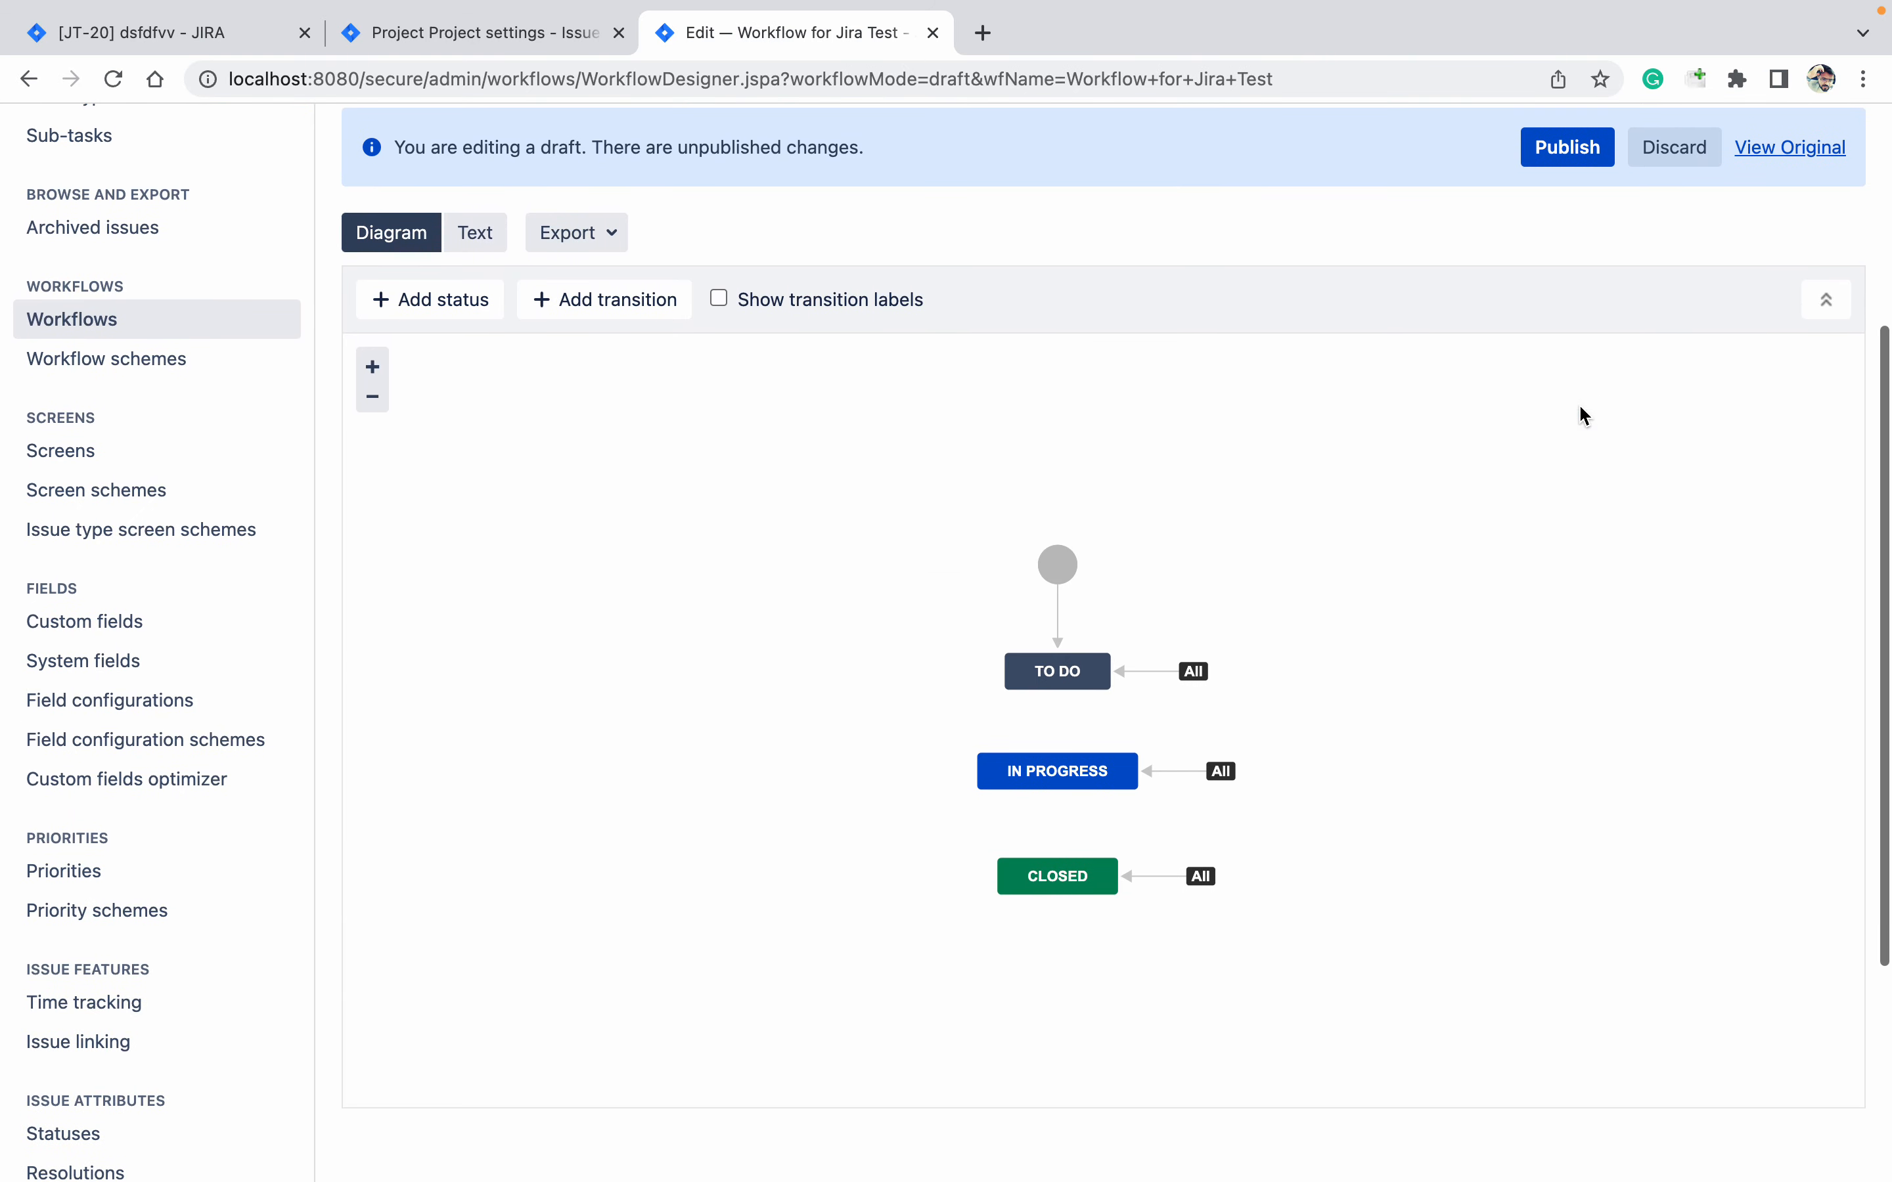
pyautogui.click(1149, 875)
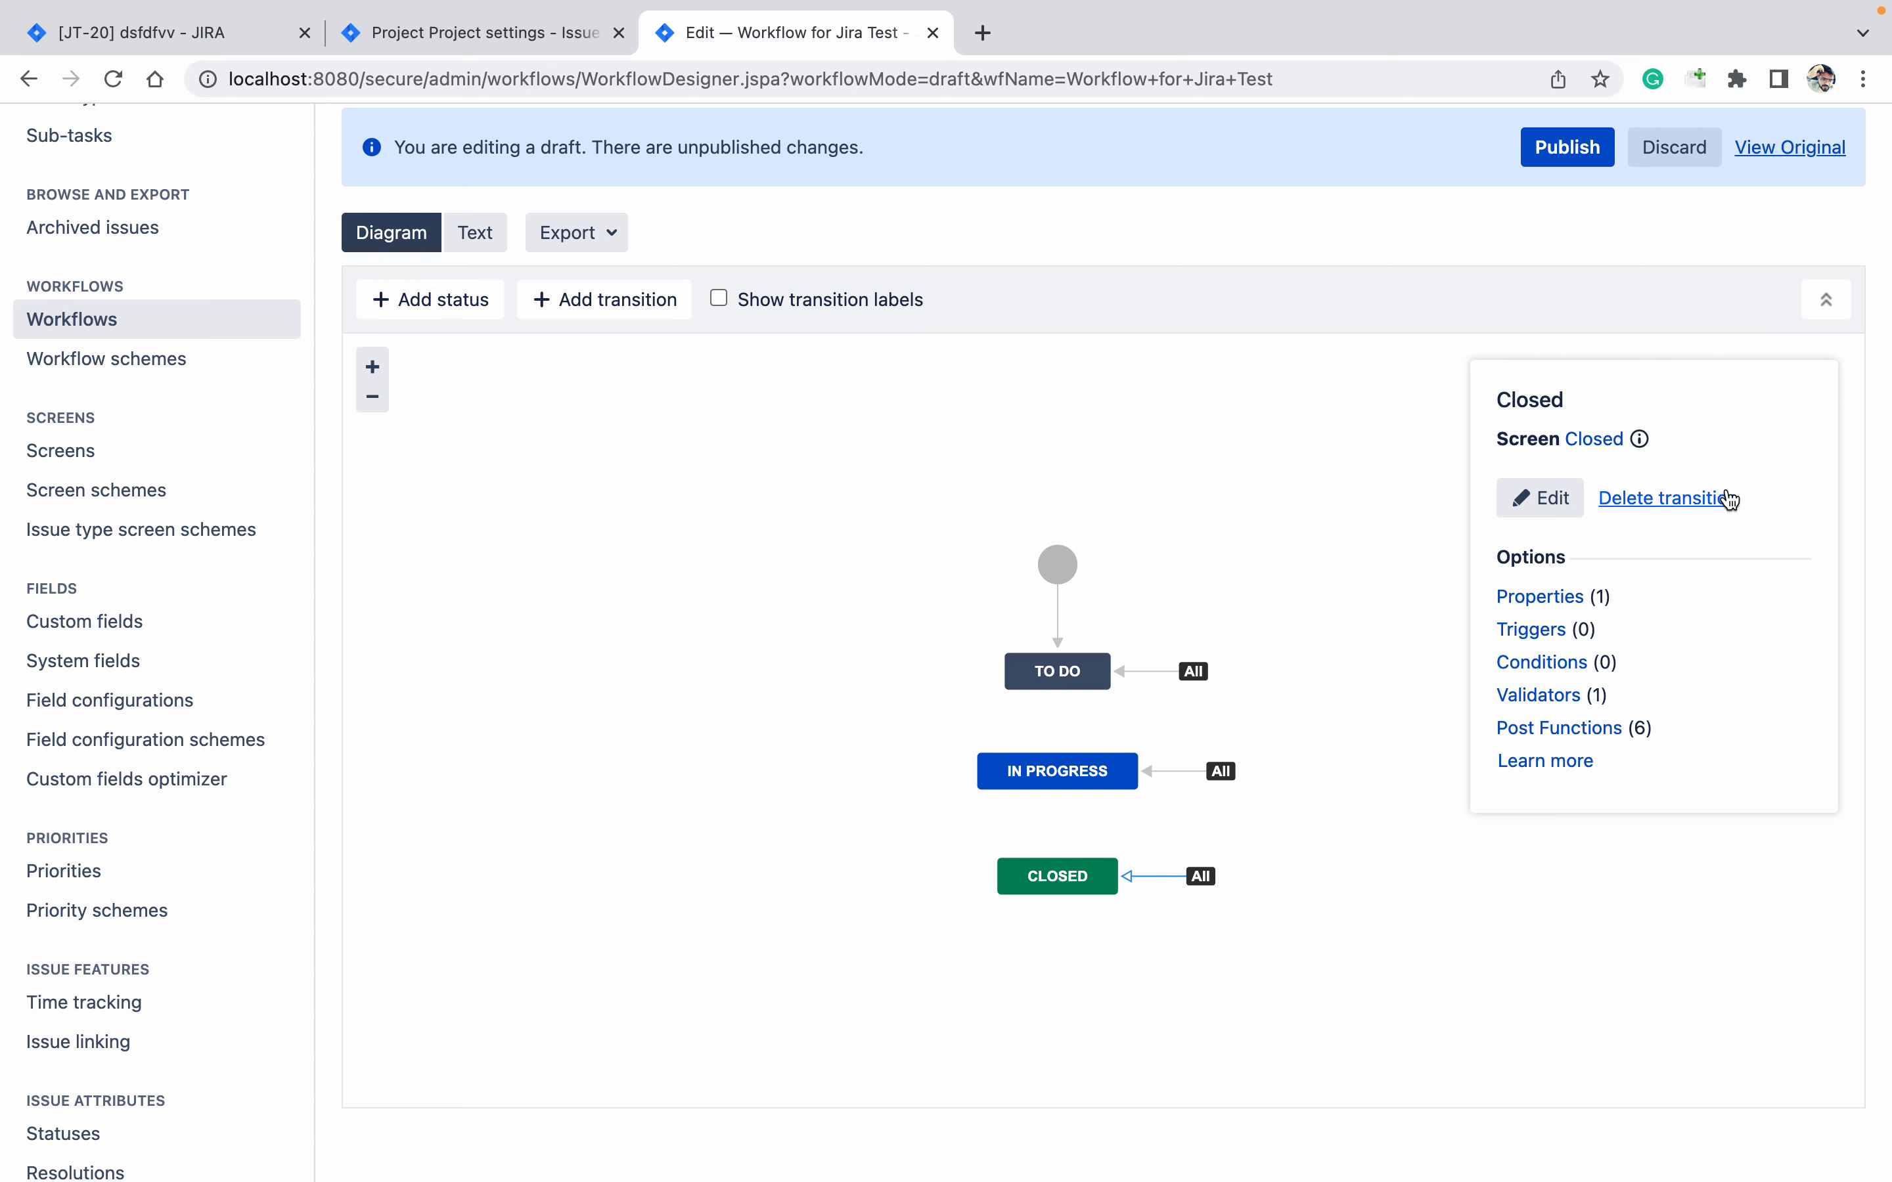
pyautogui.click(1577, 690)
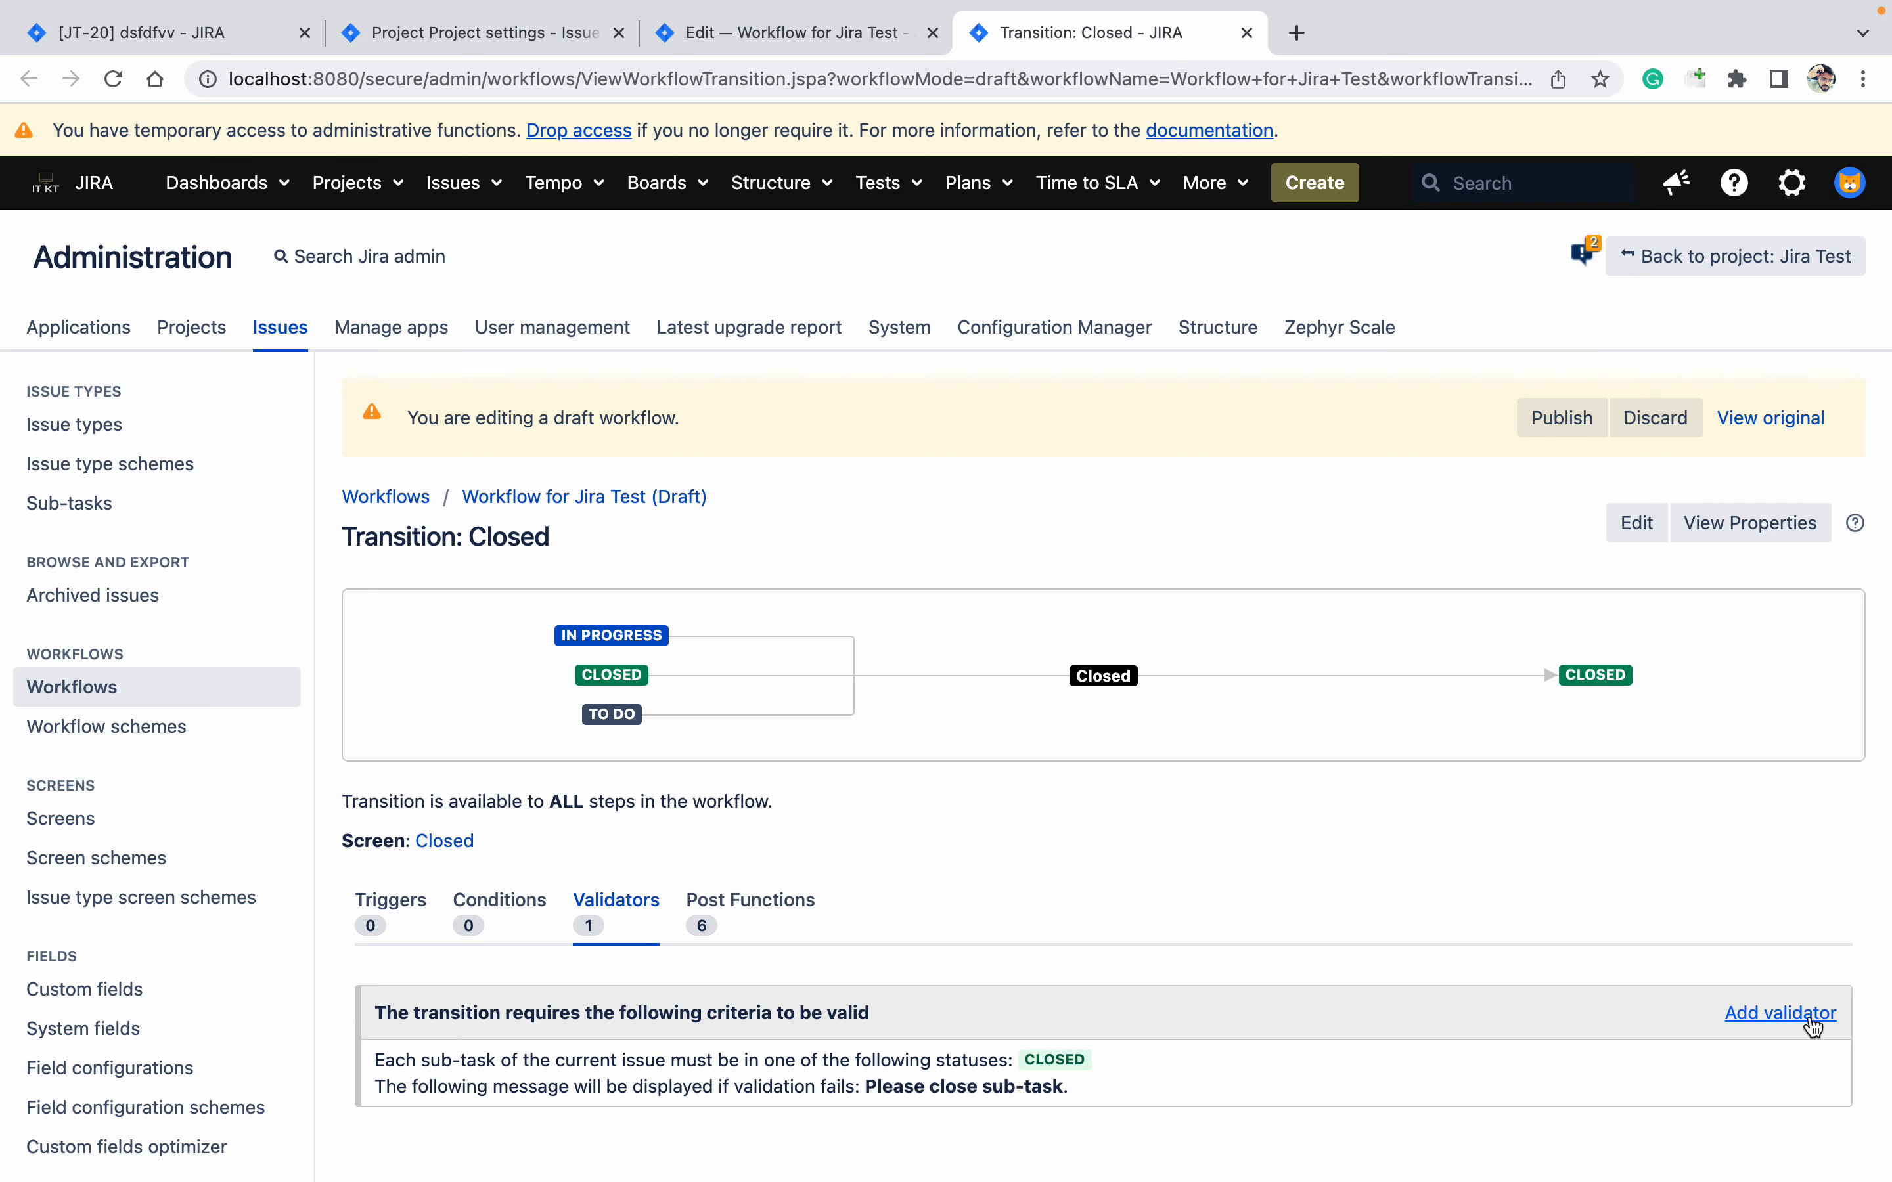
pyautogui.click(1825, 1062)
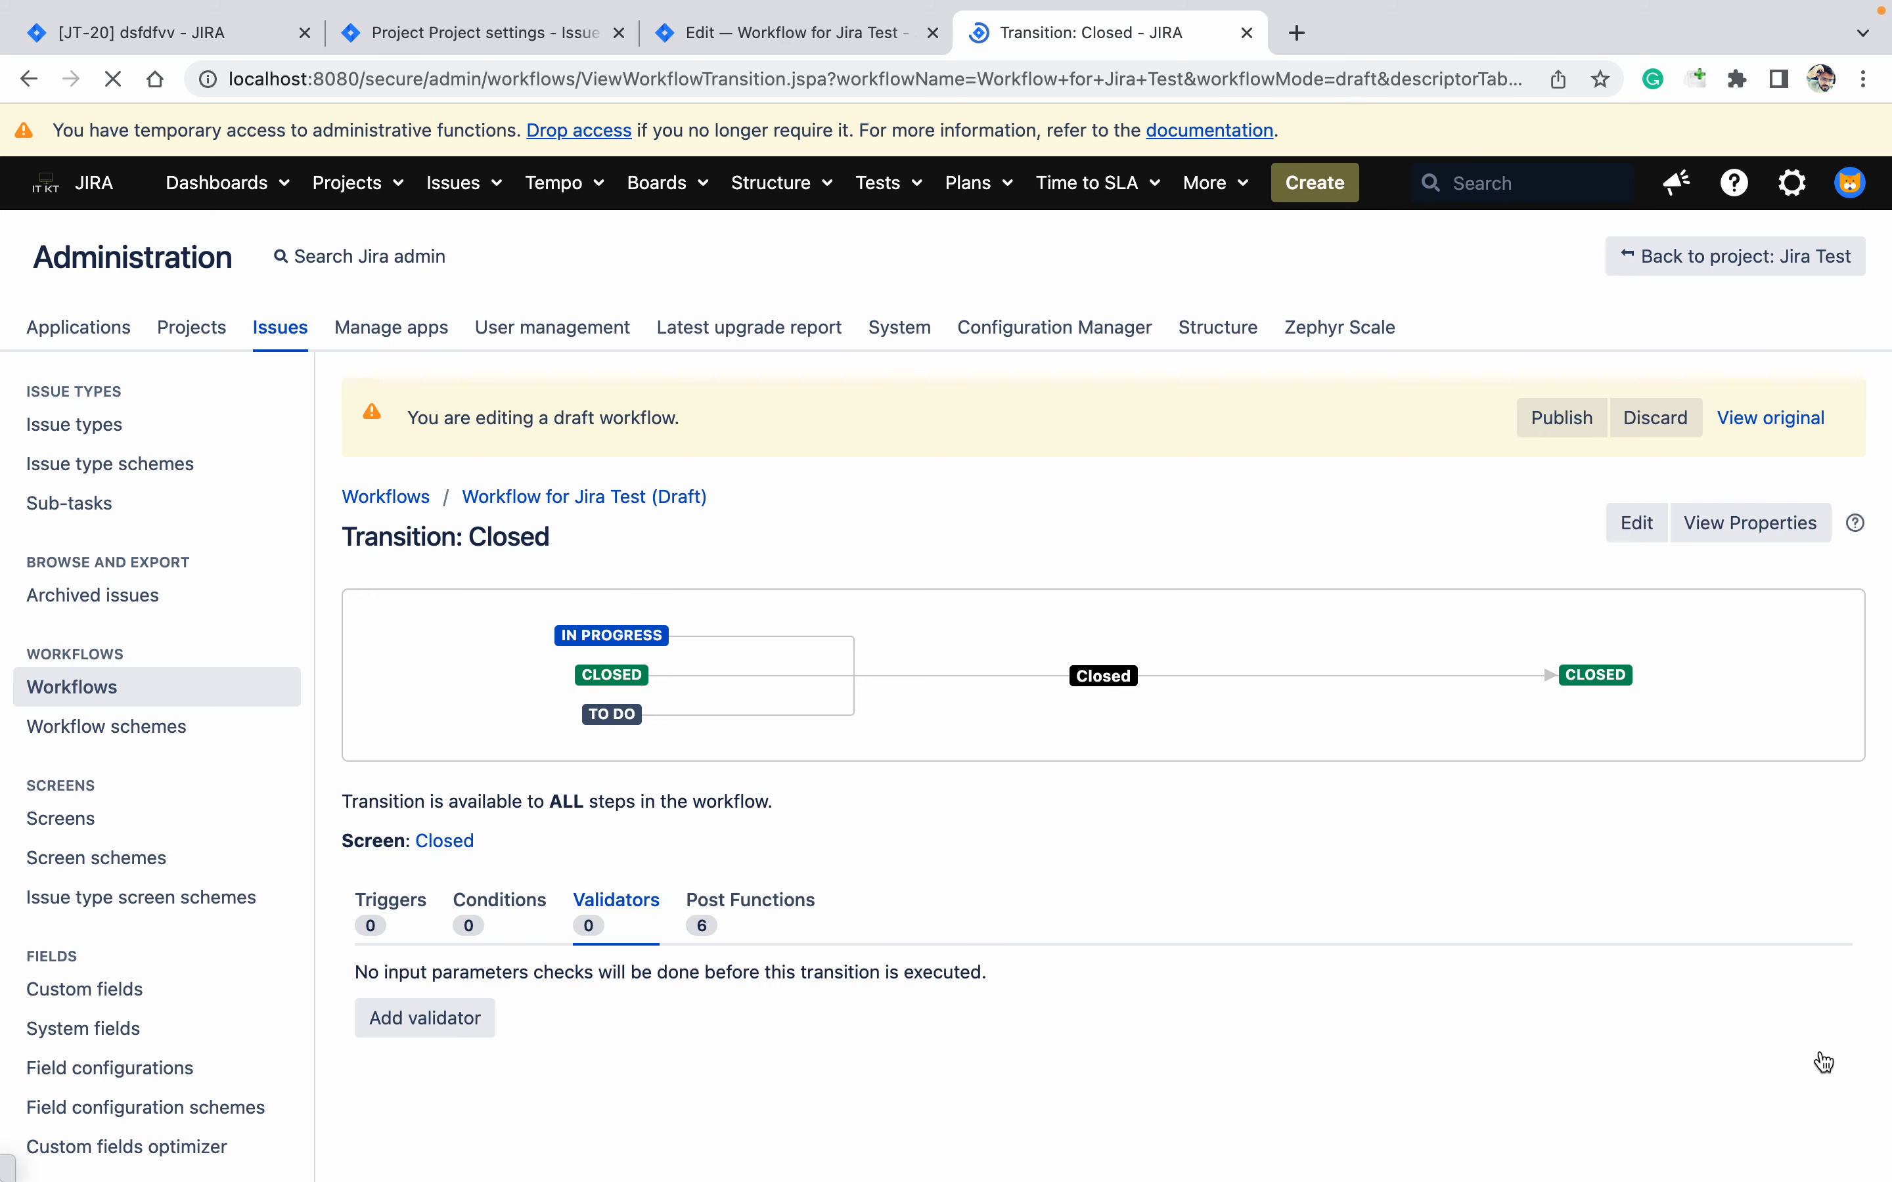
# Review the parameters of the Related Issues Status Validator (JMWE app) for the Closed transition and cancel without adding it
pyautogui.click(469, 1016)
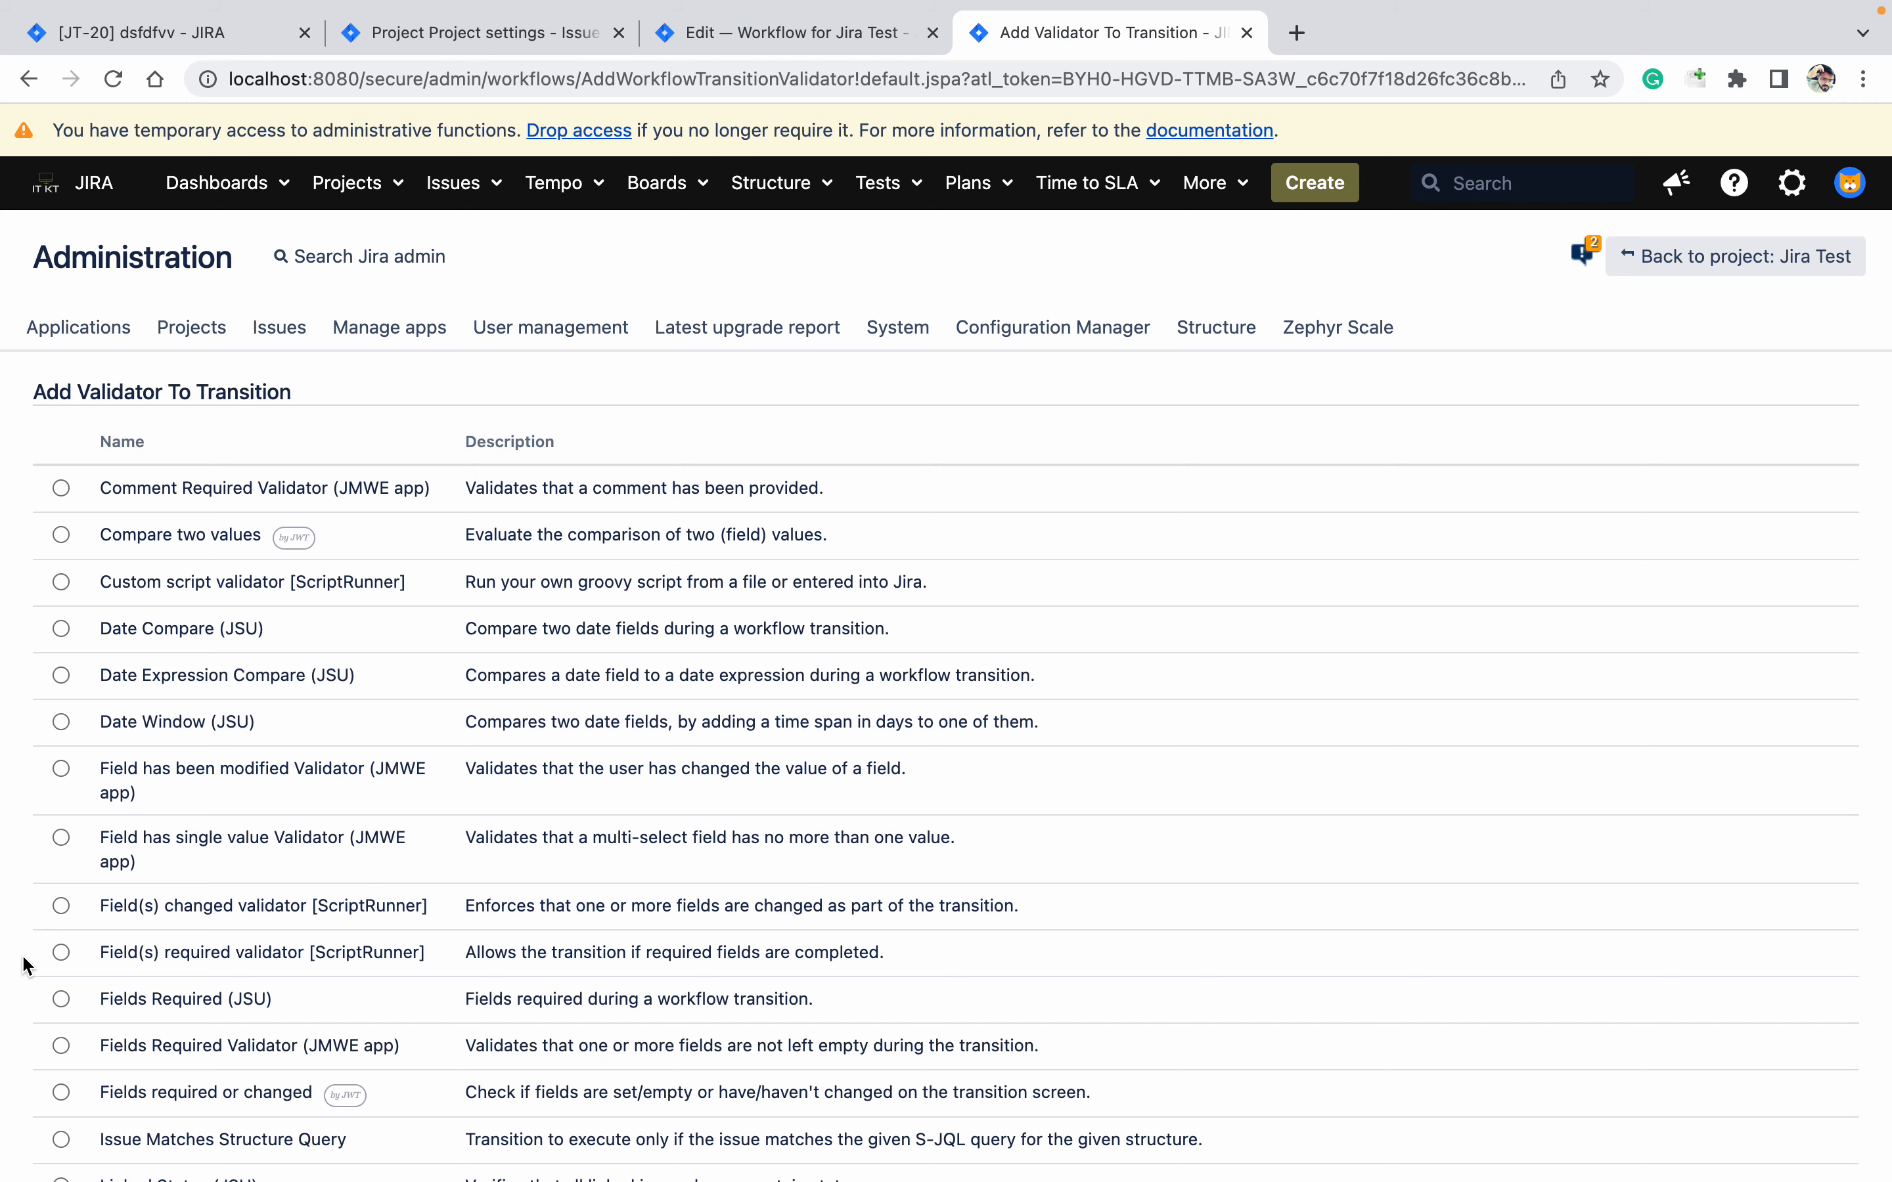
pyautogui.scroll(-8, 24, 966)
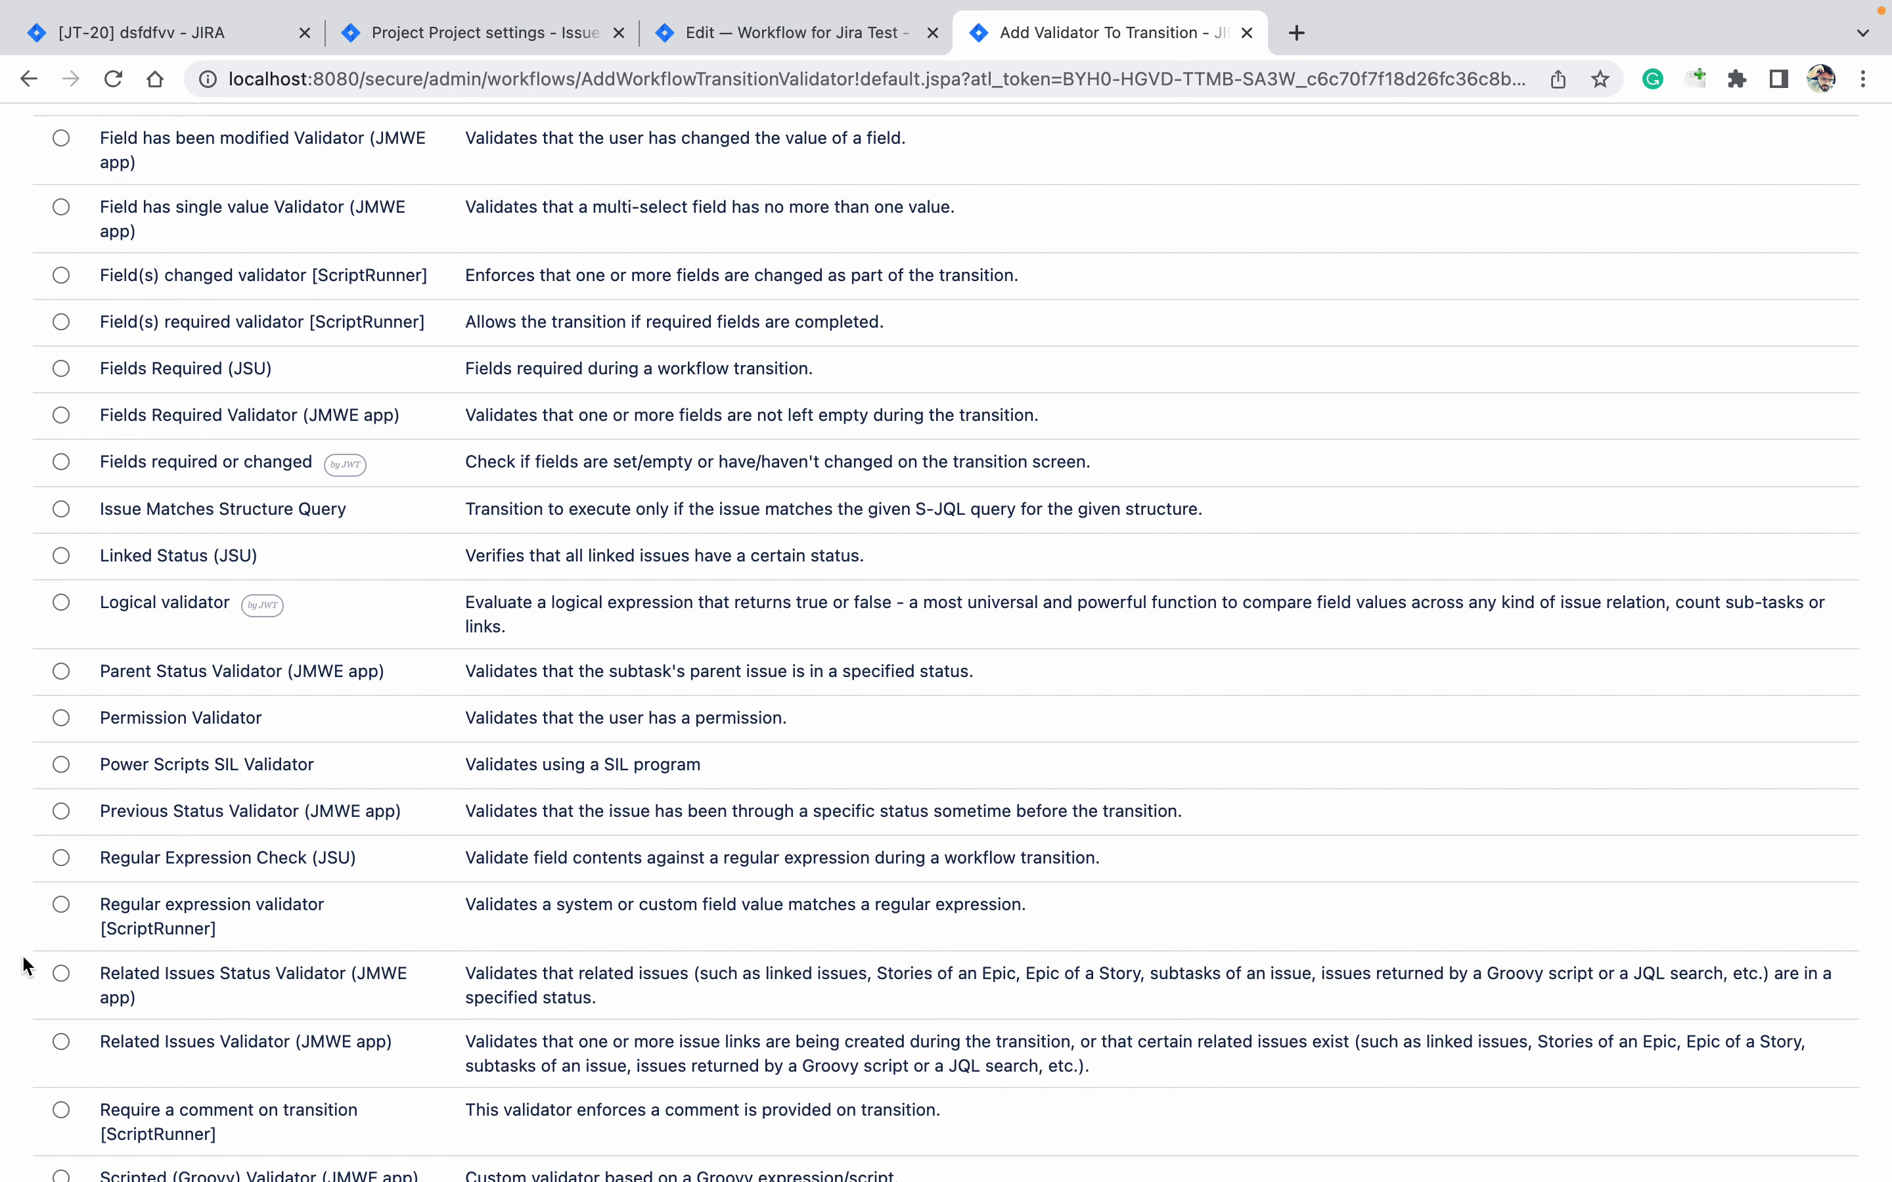
pyautogui.scroll(-1, 24, 965)
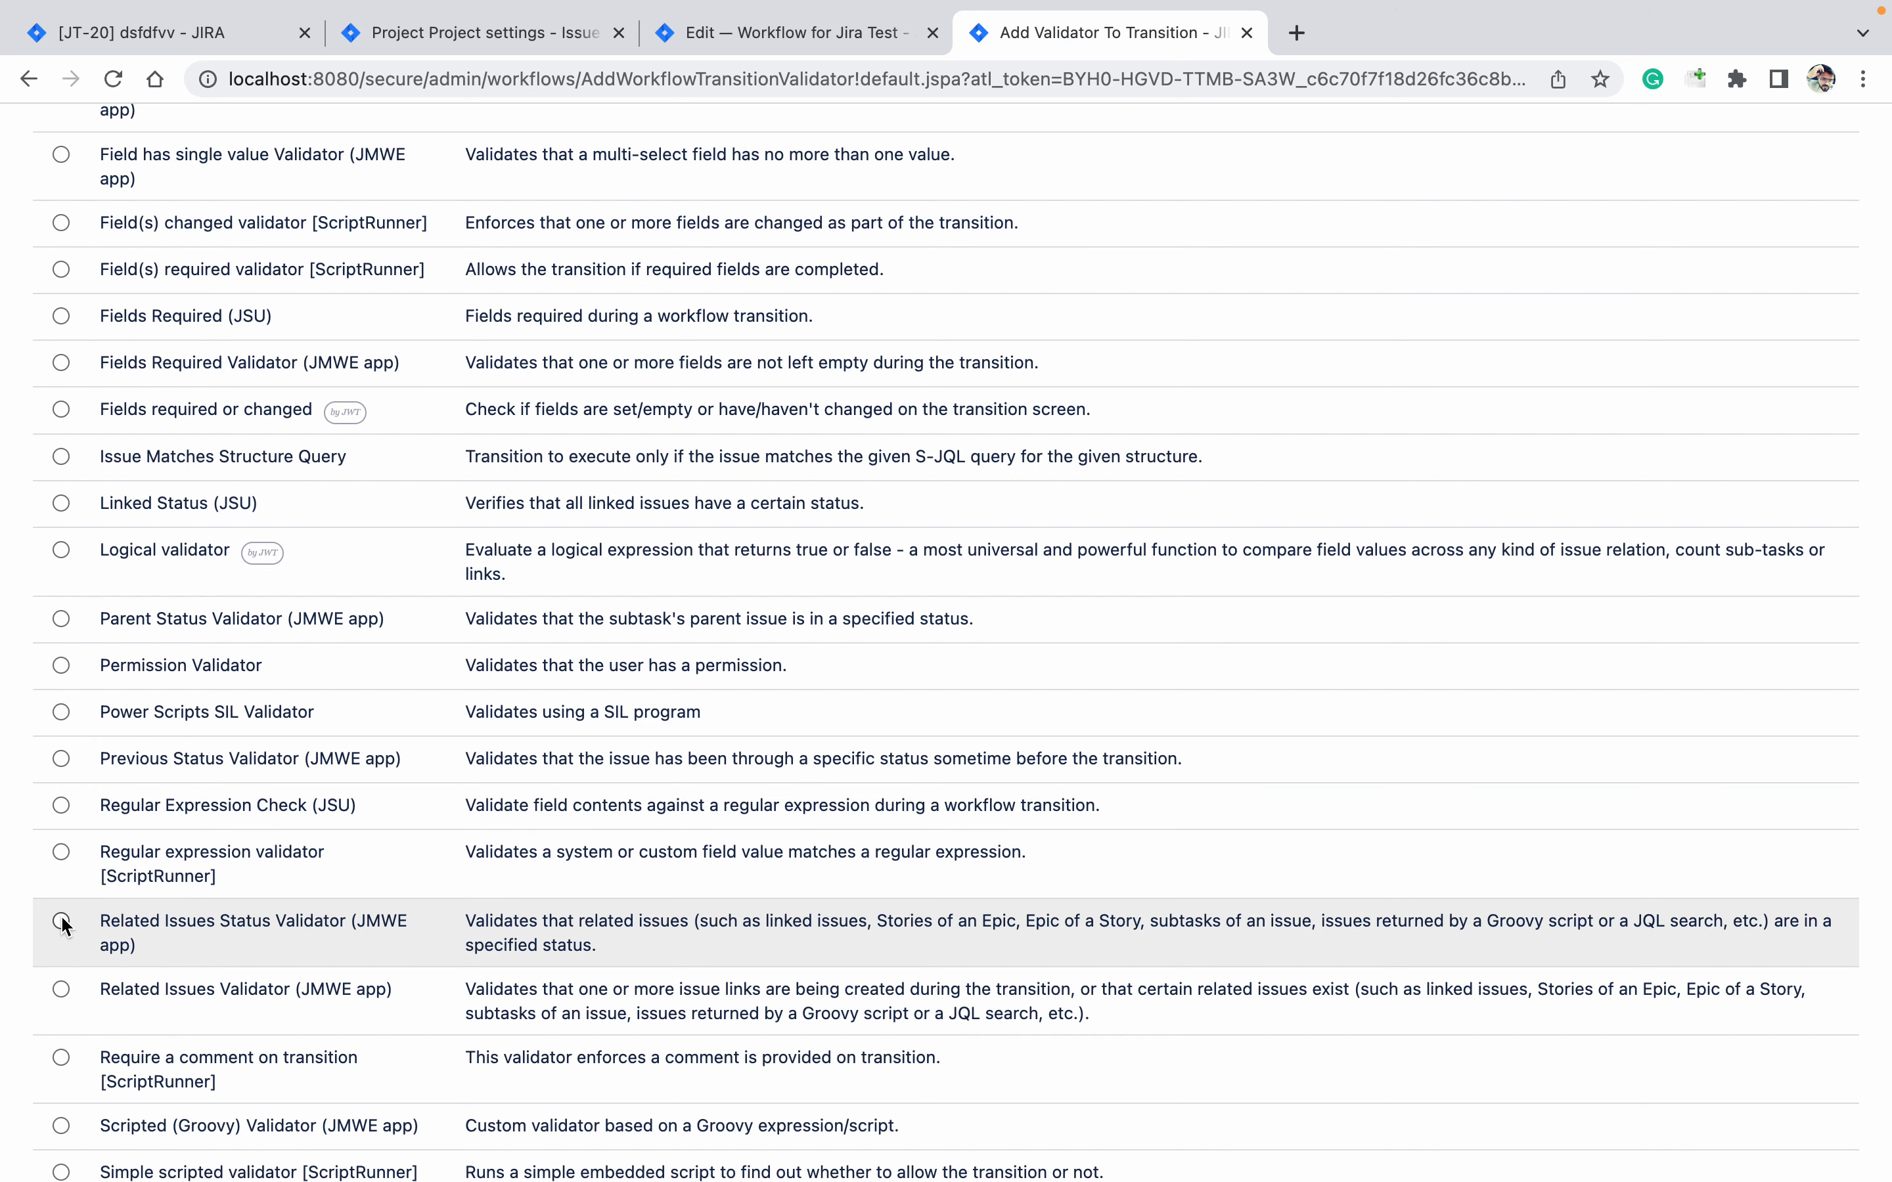
pyautogui.click(62, 919)
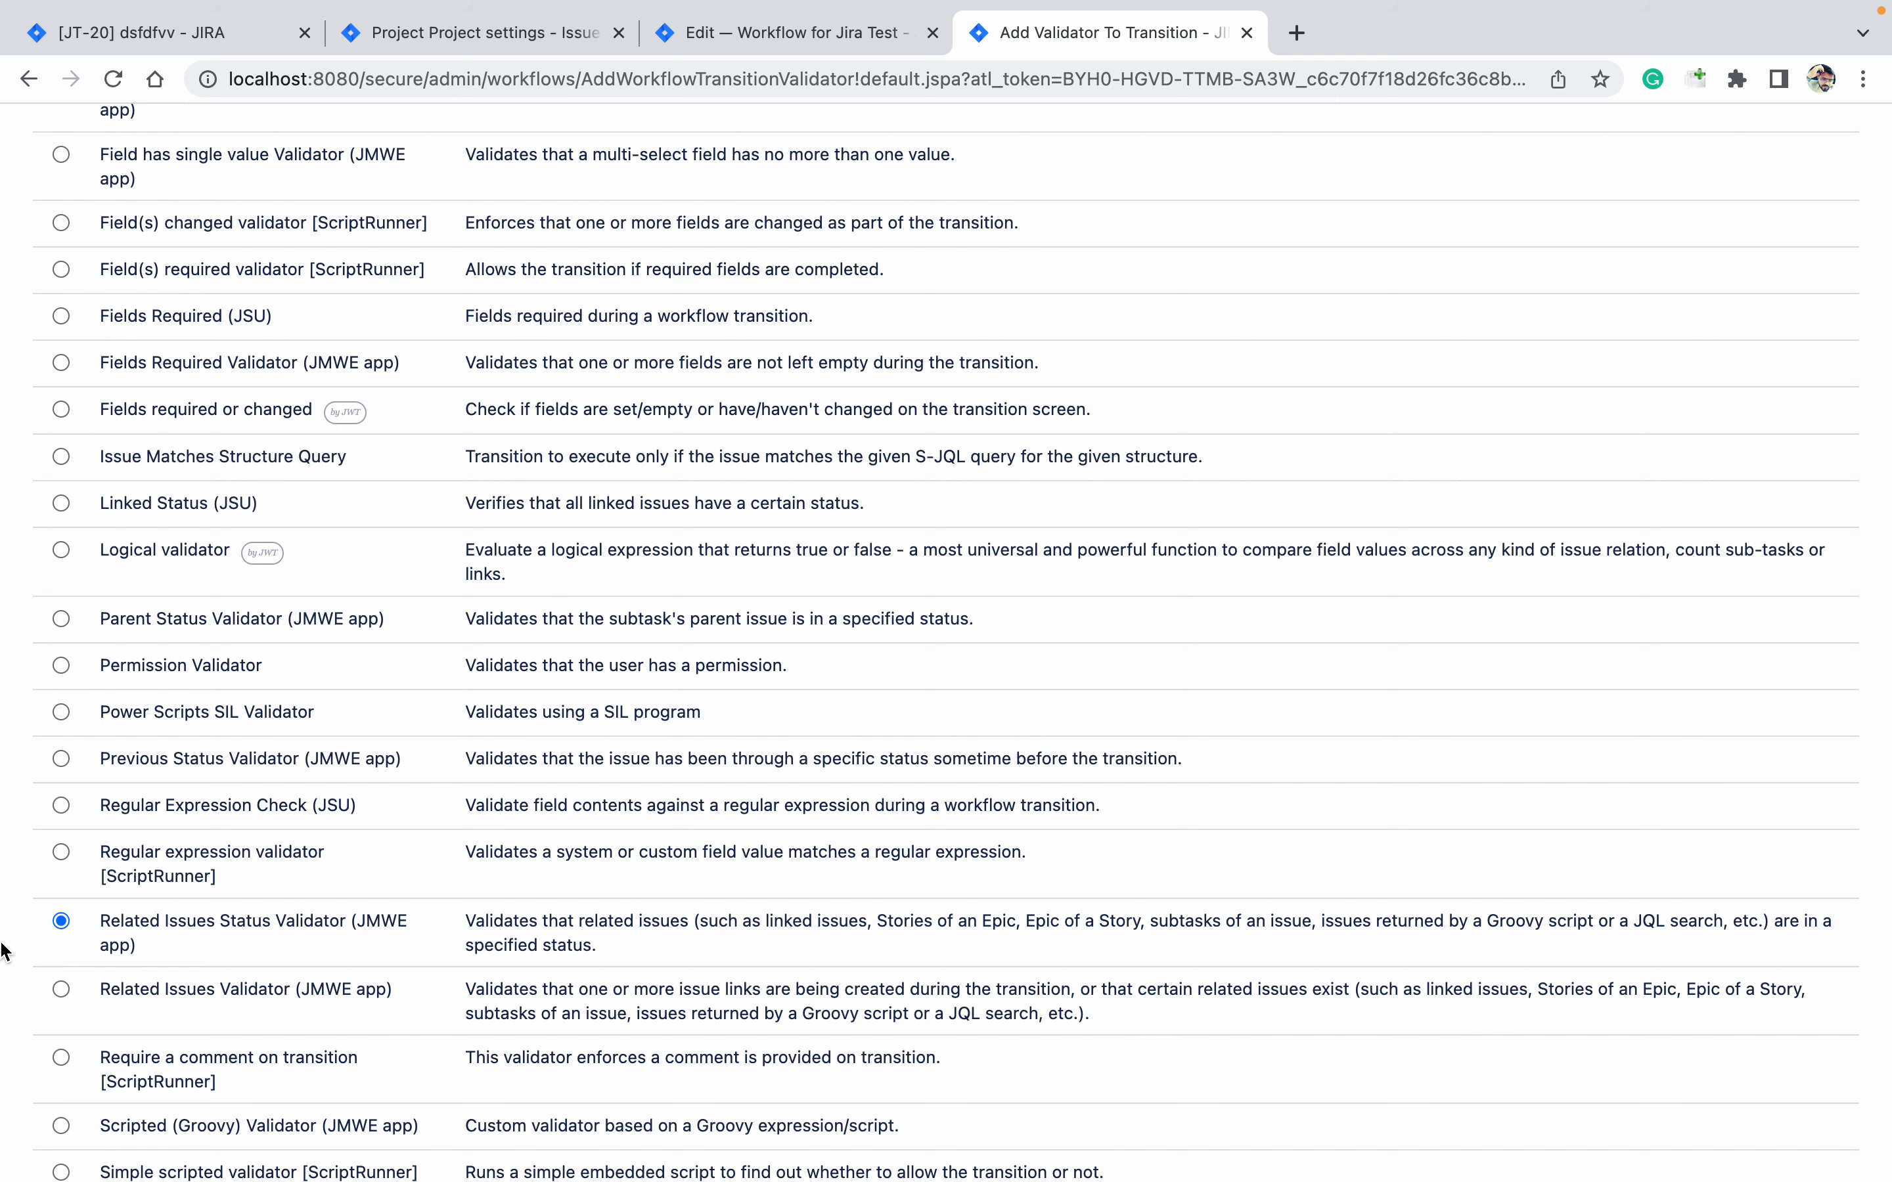
pyautogui.scroll(-5, 4, 952)
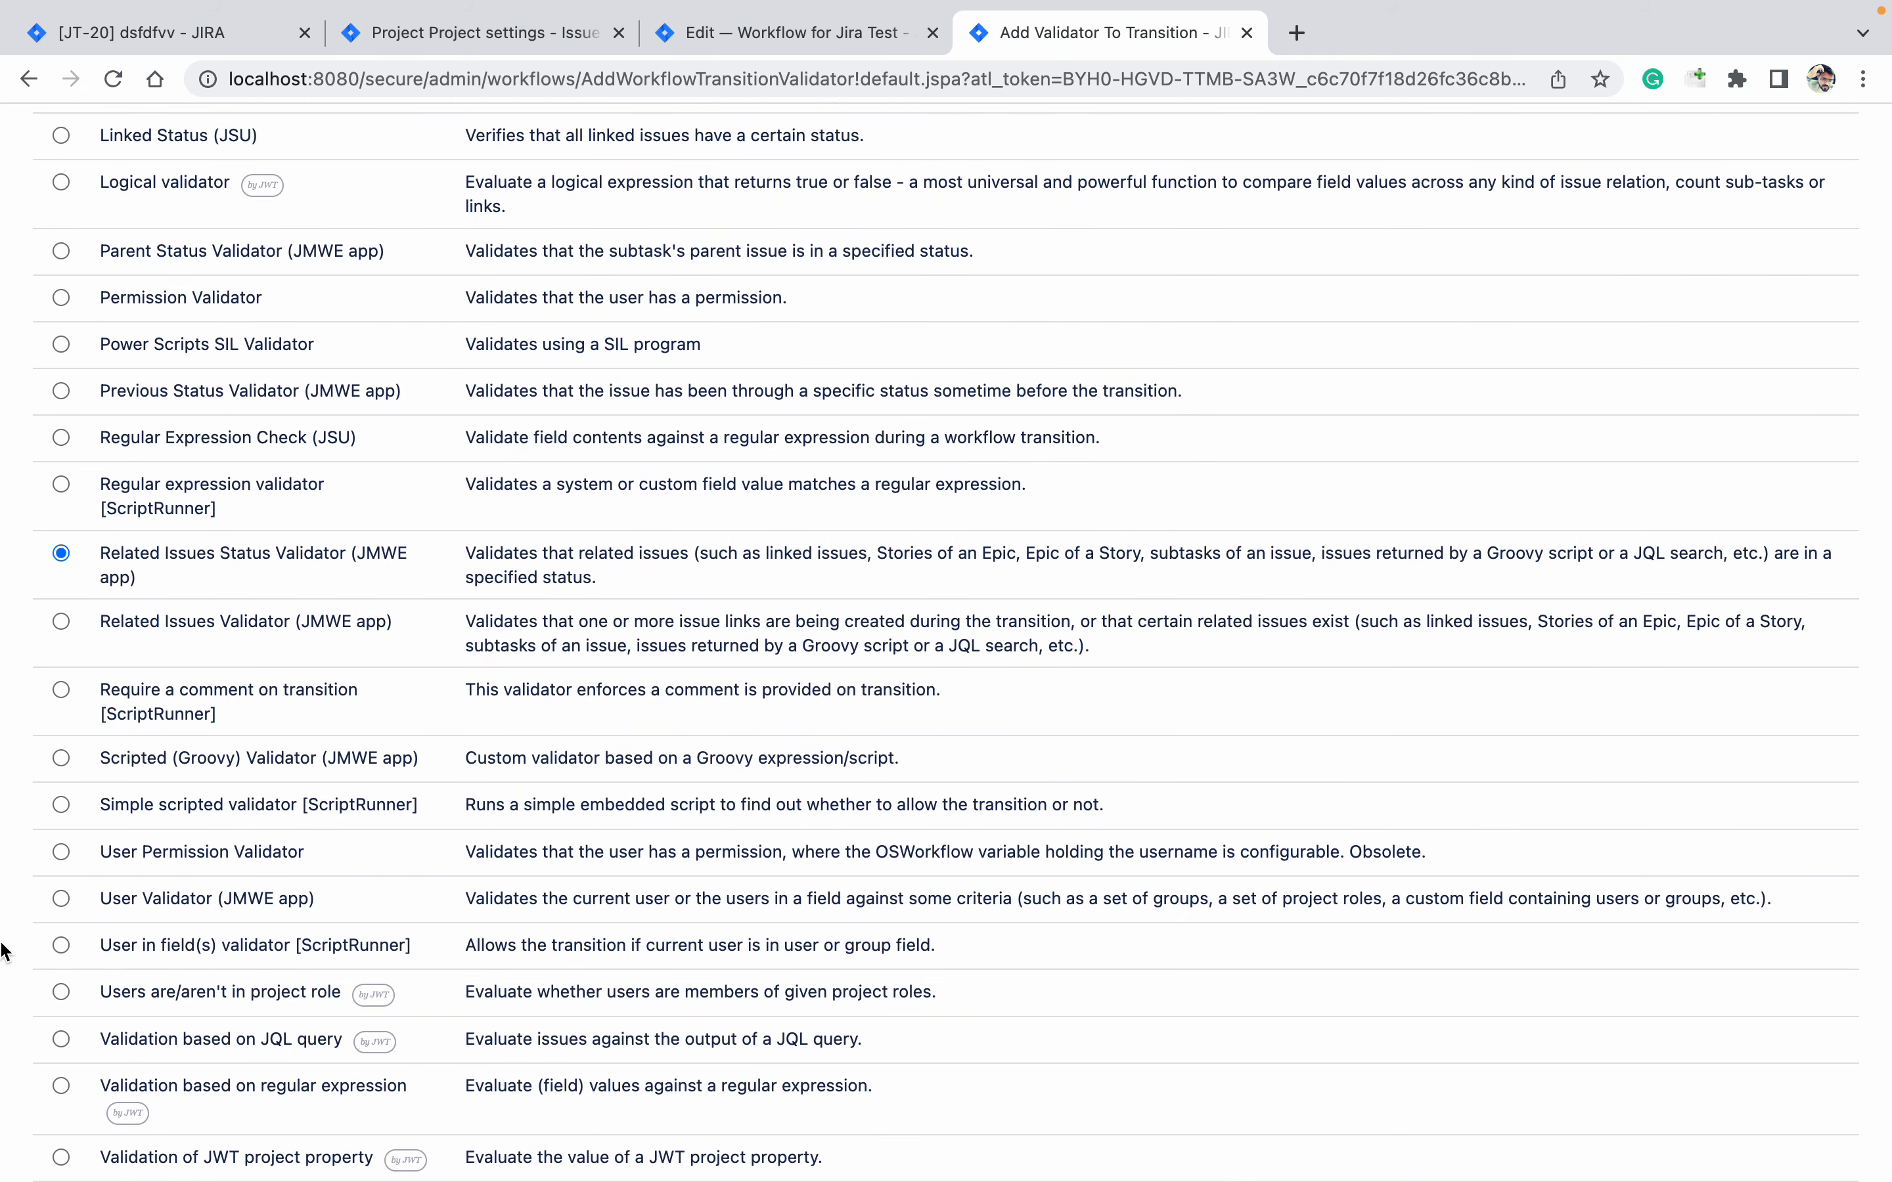
pyautogui.scroll(-1, 4, 953)
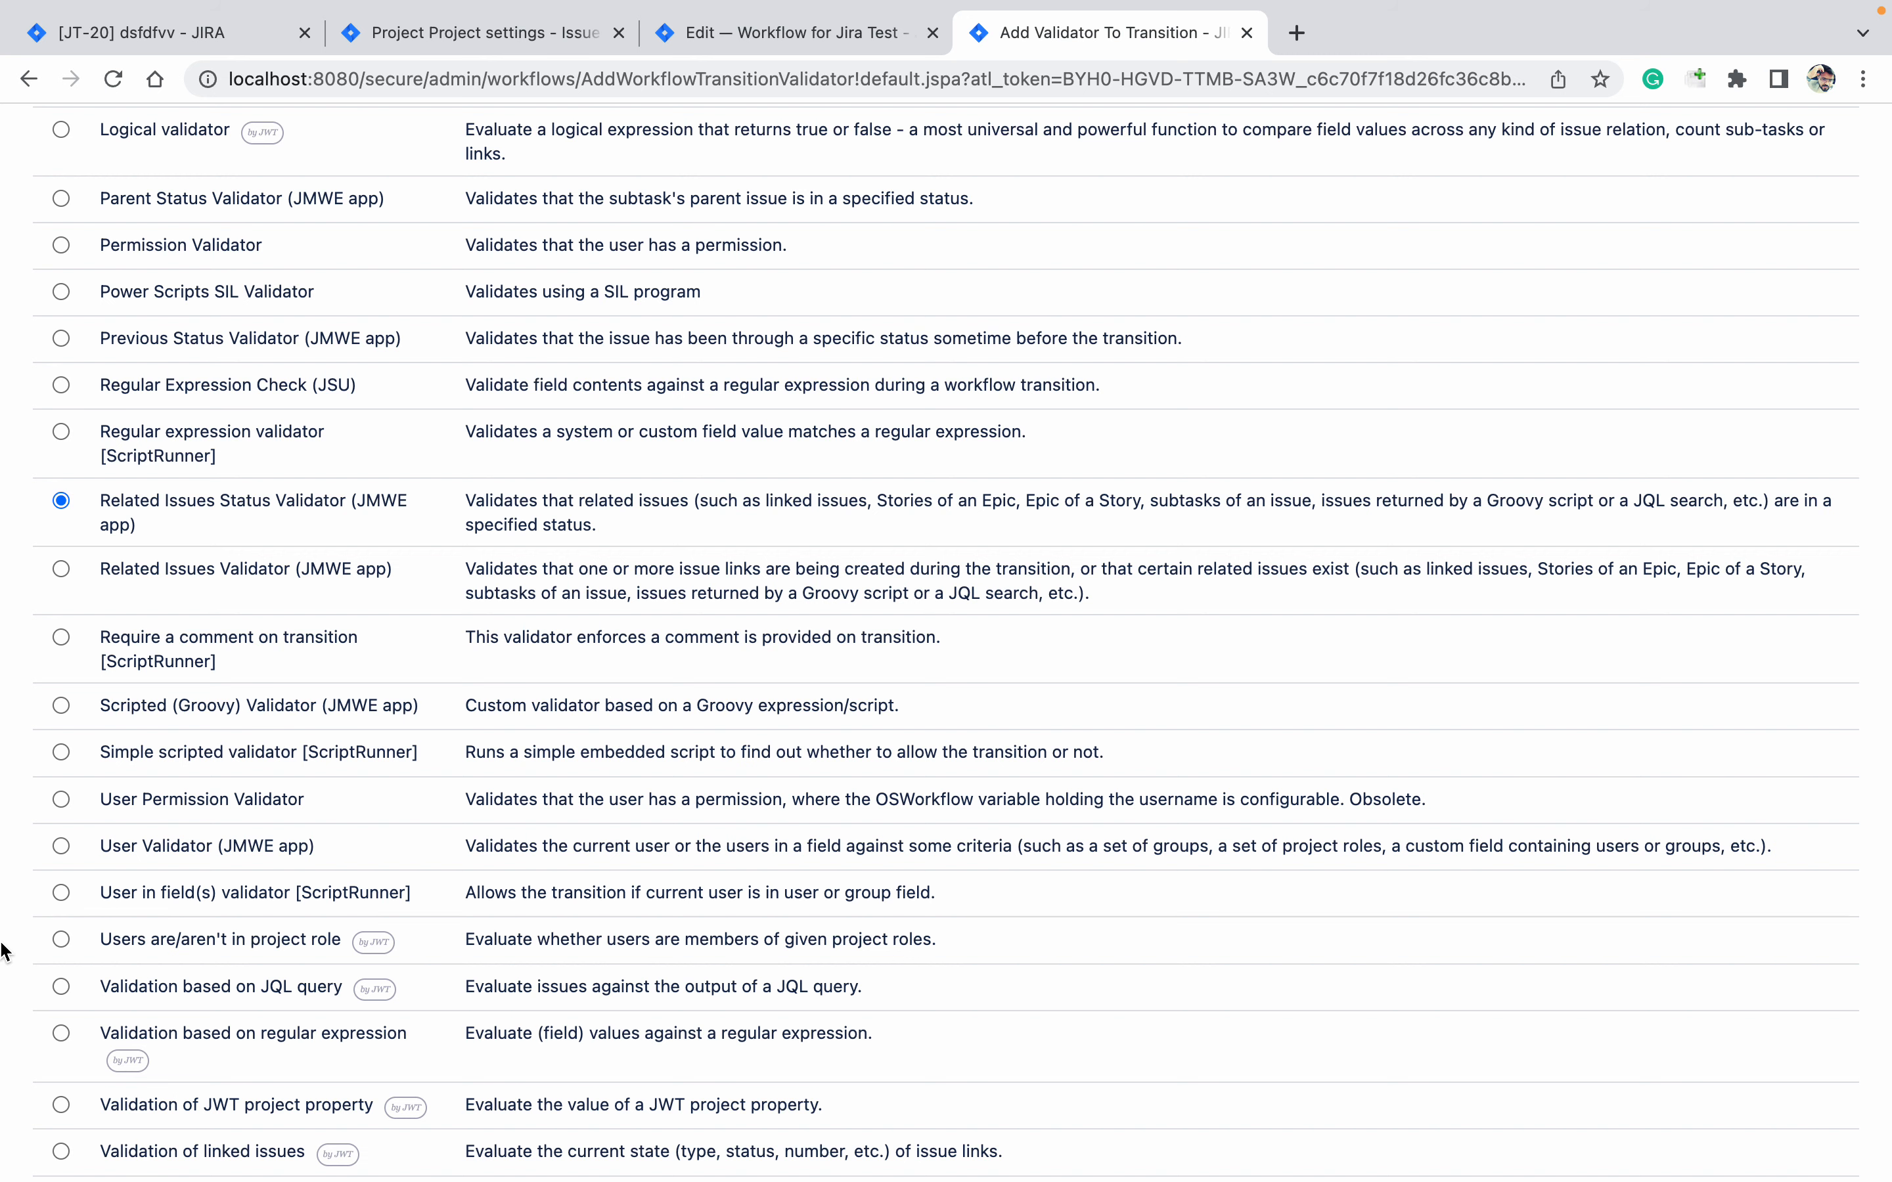
pyautogui.scroll(-5, 4, 952)
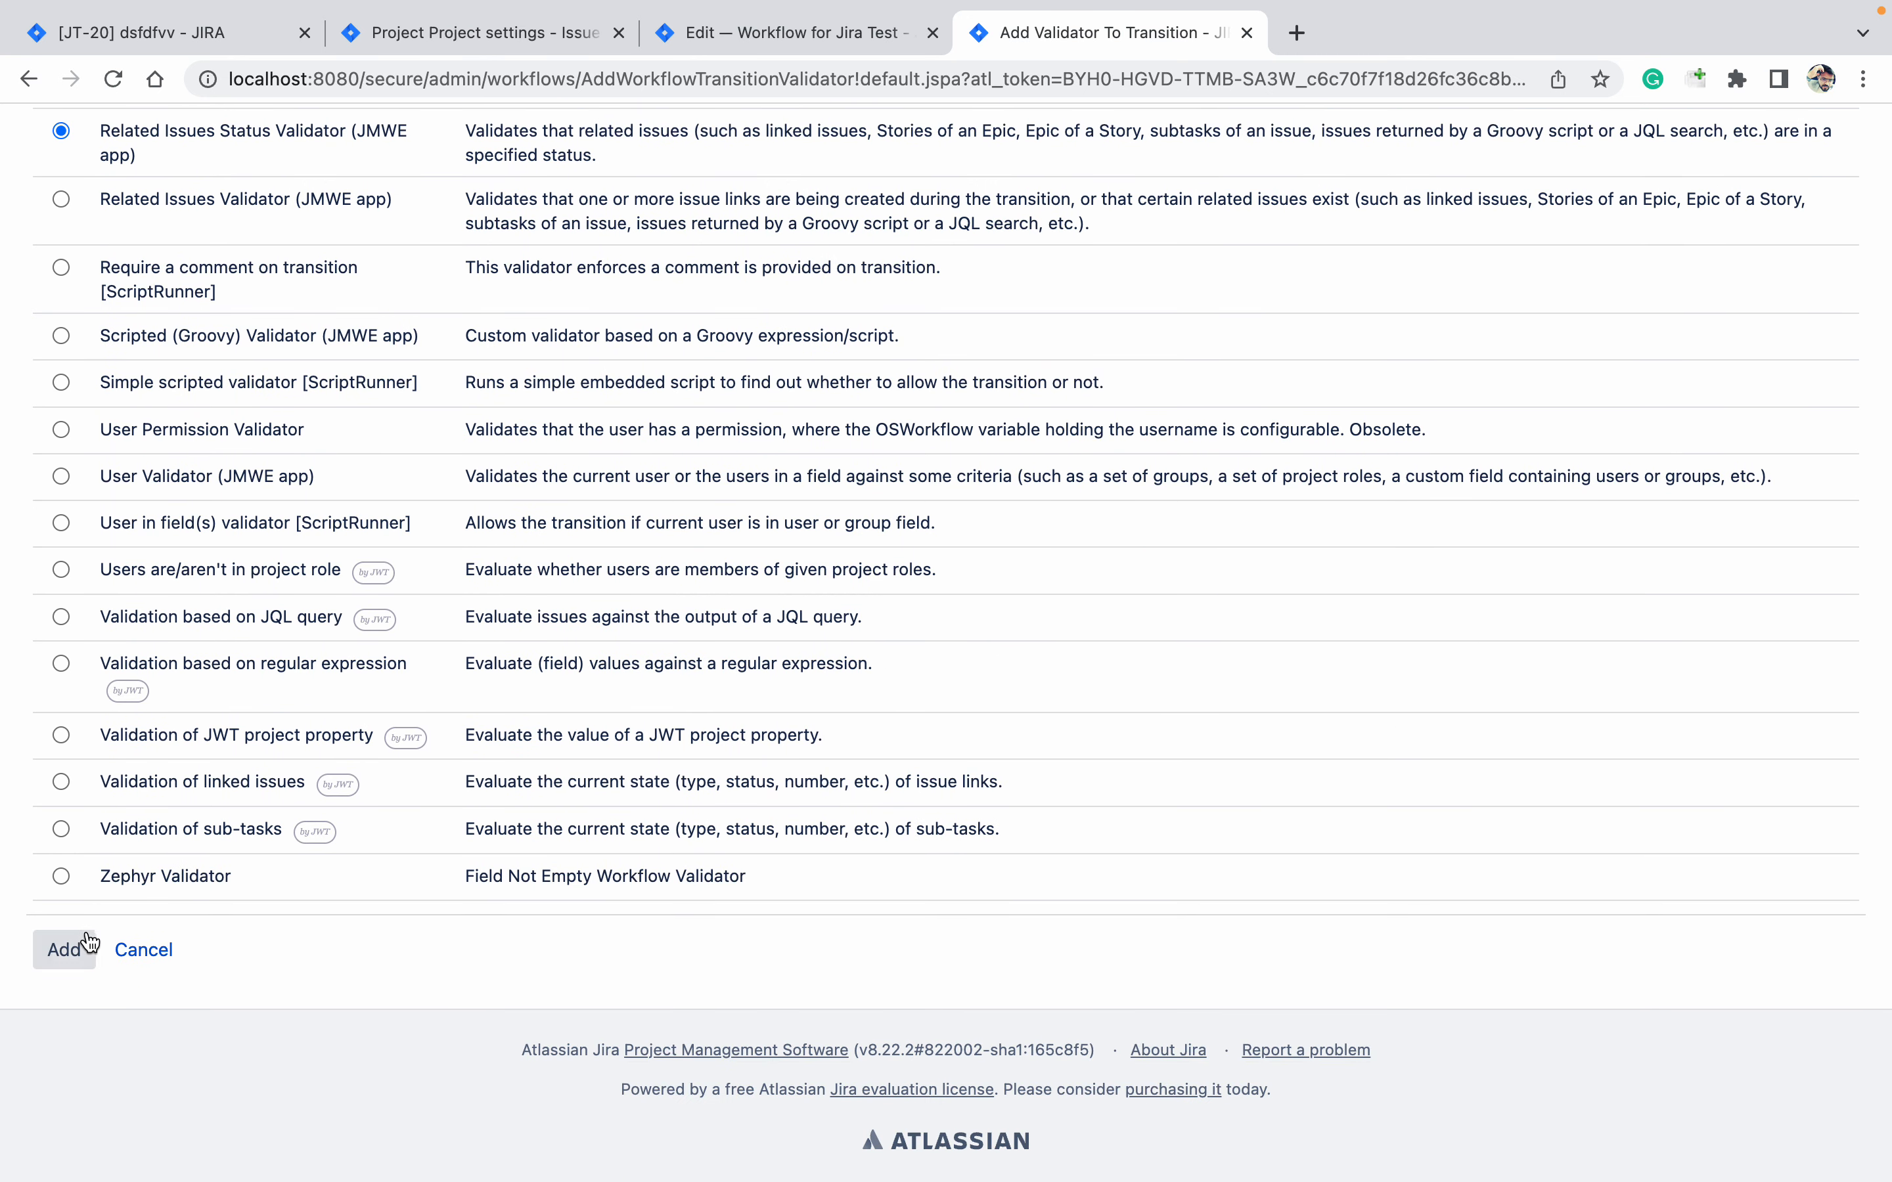
pyautogui.click(90, 945)
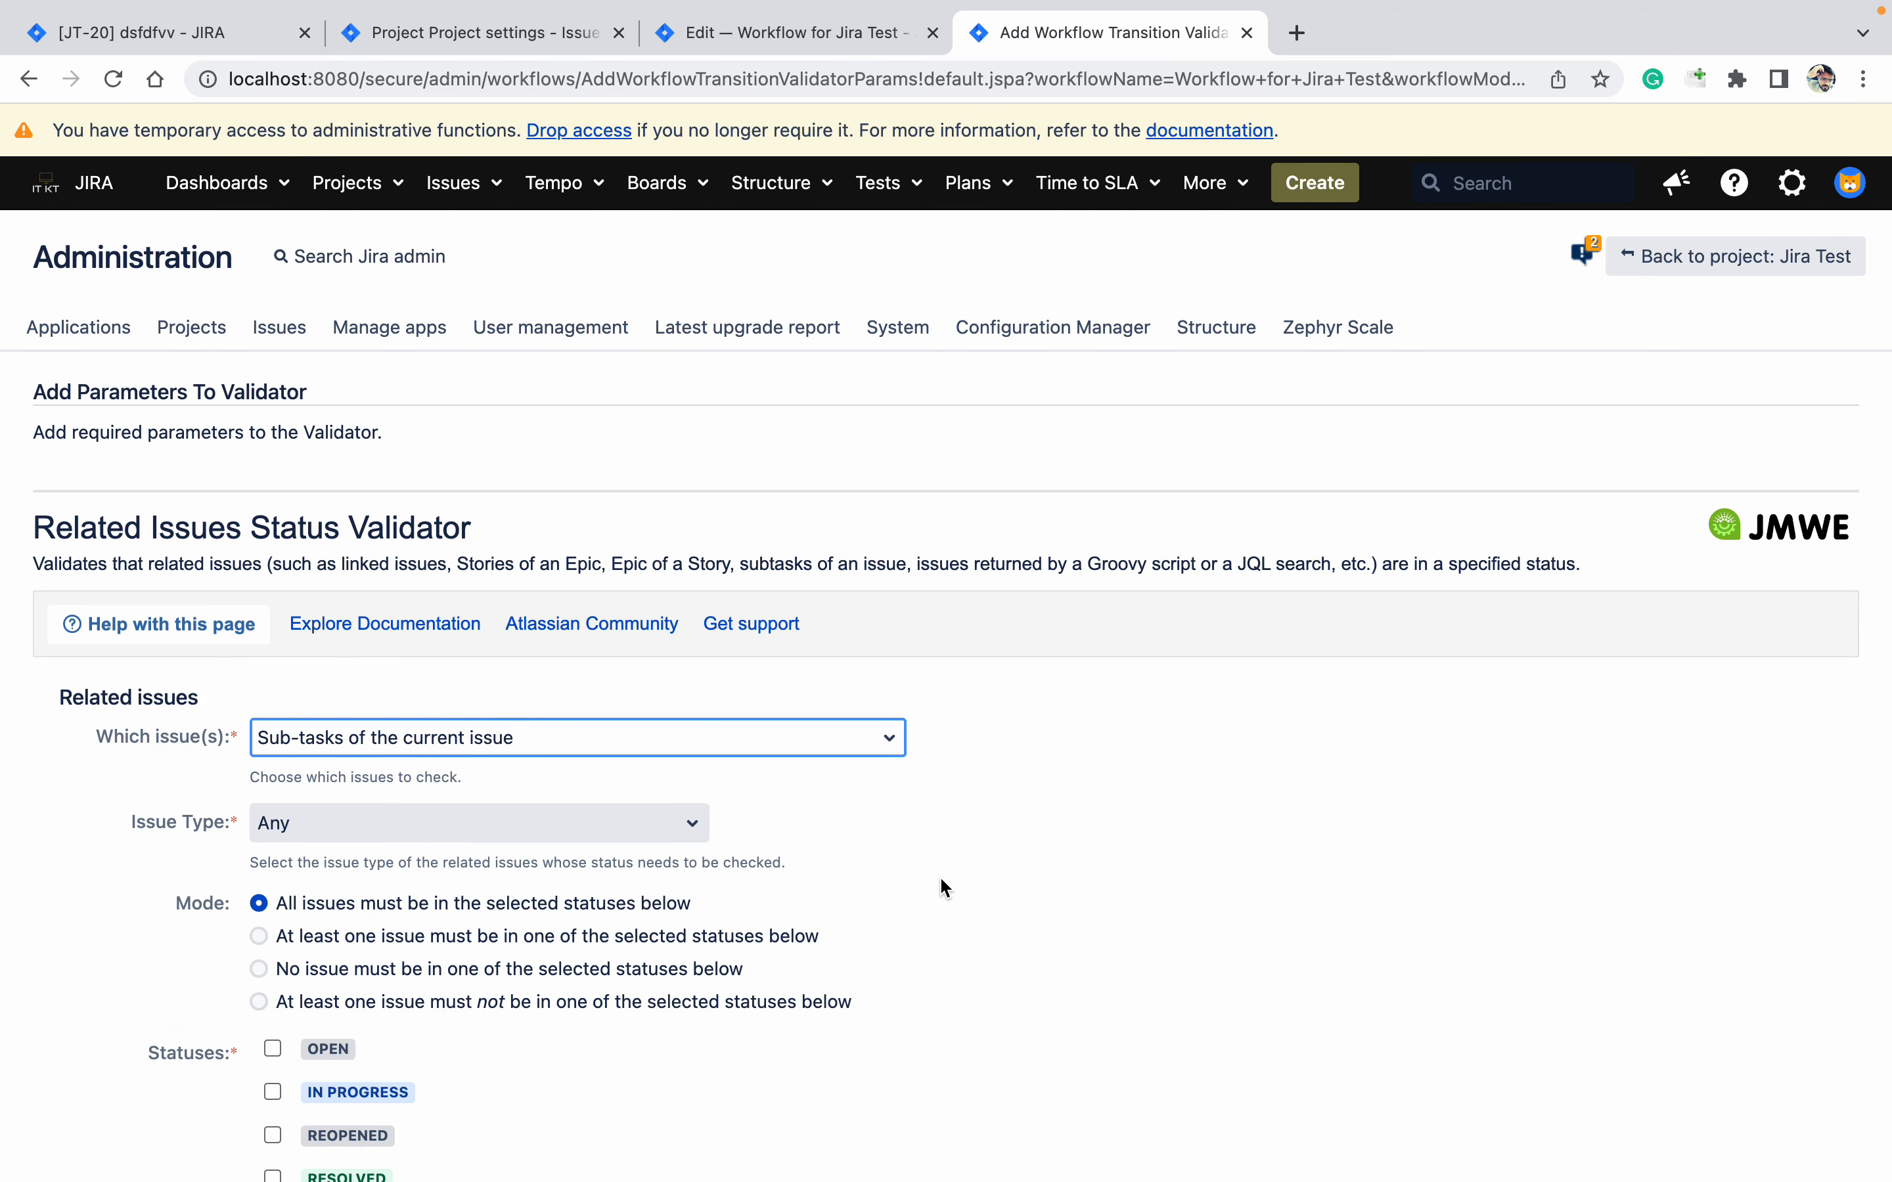
pyautogui.click(942, 880)
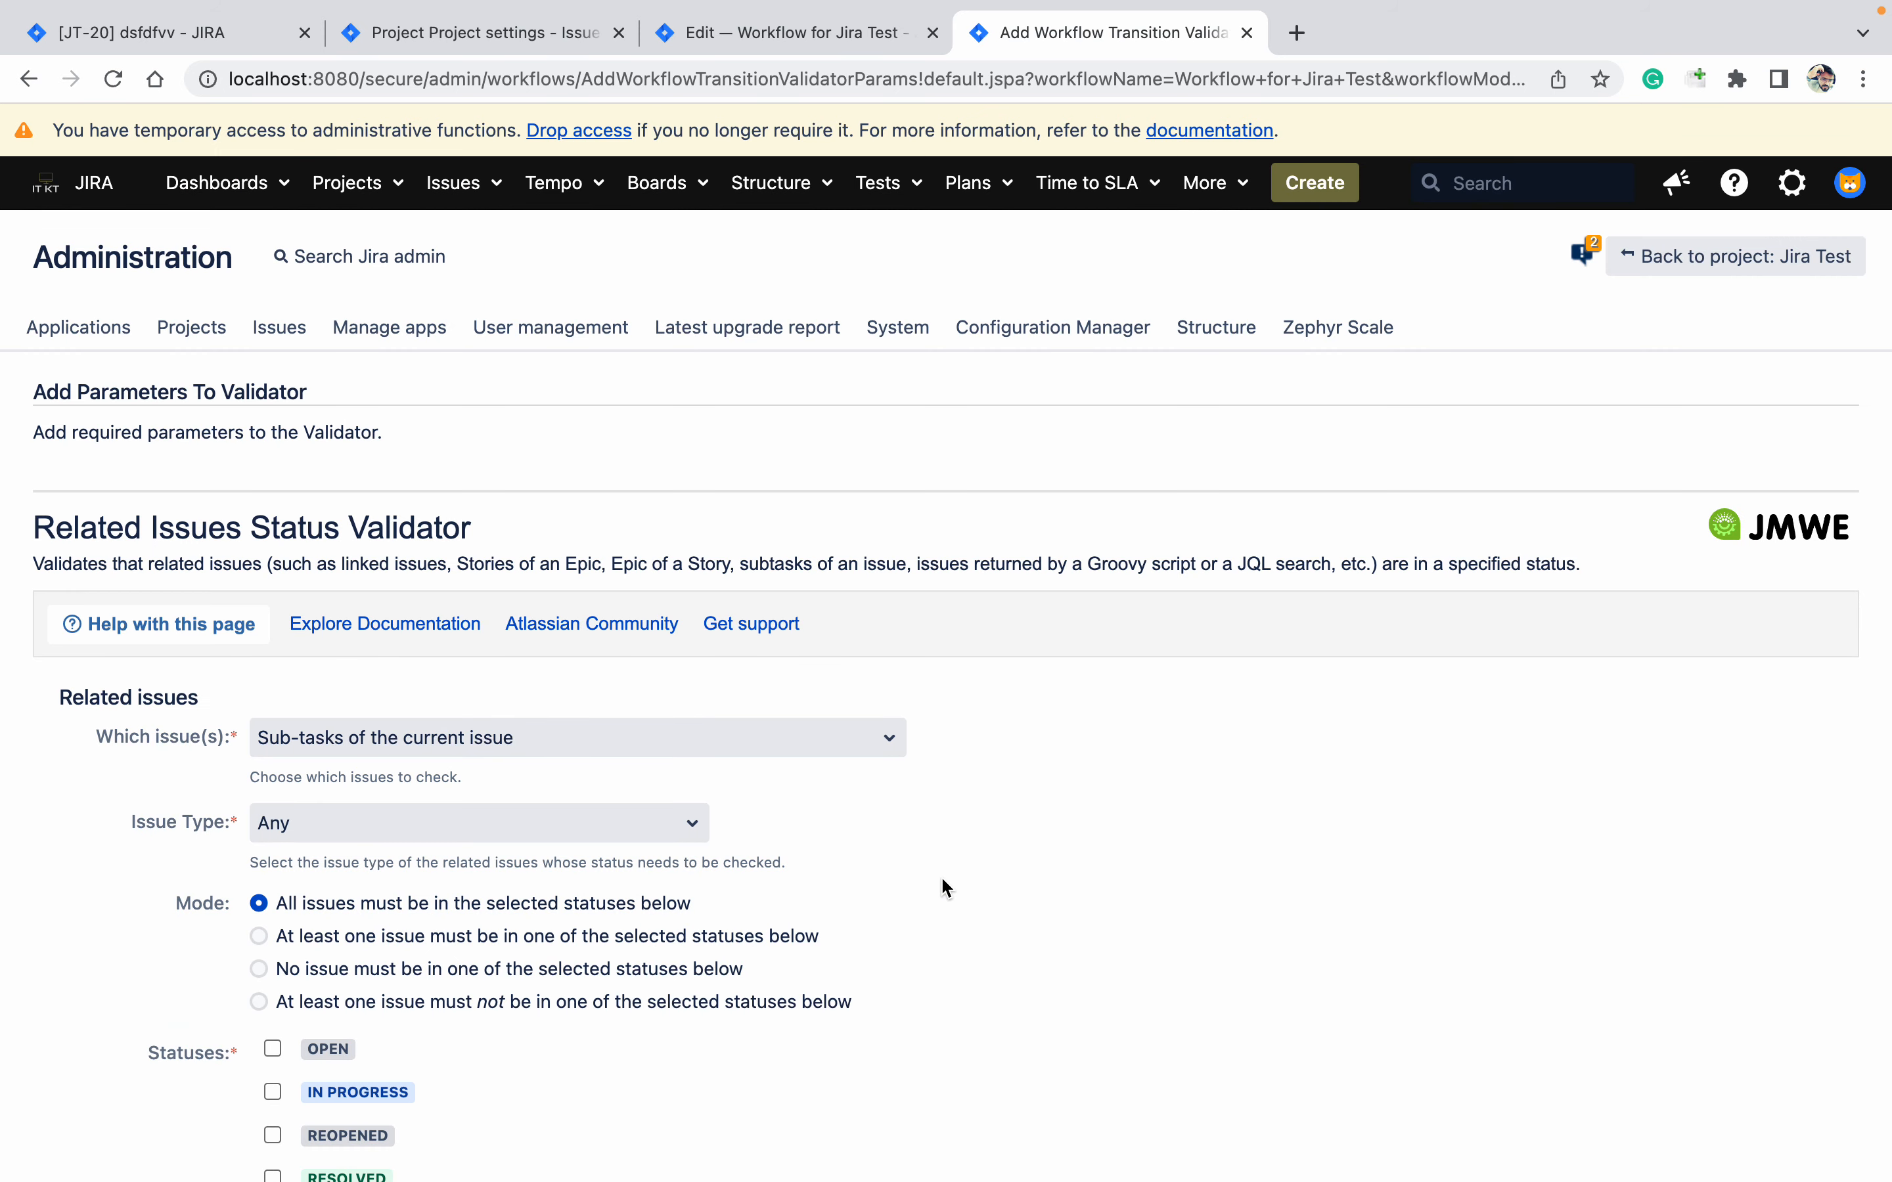
pyautogui.scroll(-7, 942, 879)
pyautogui.scroll(-3, 945, 886)
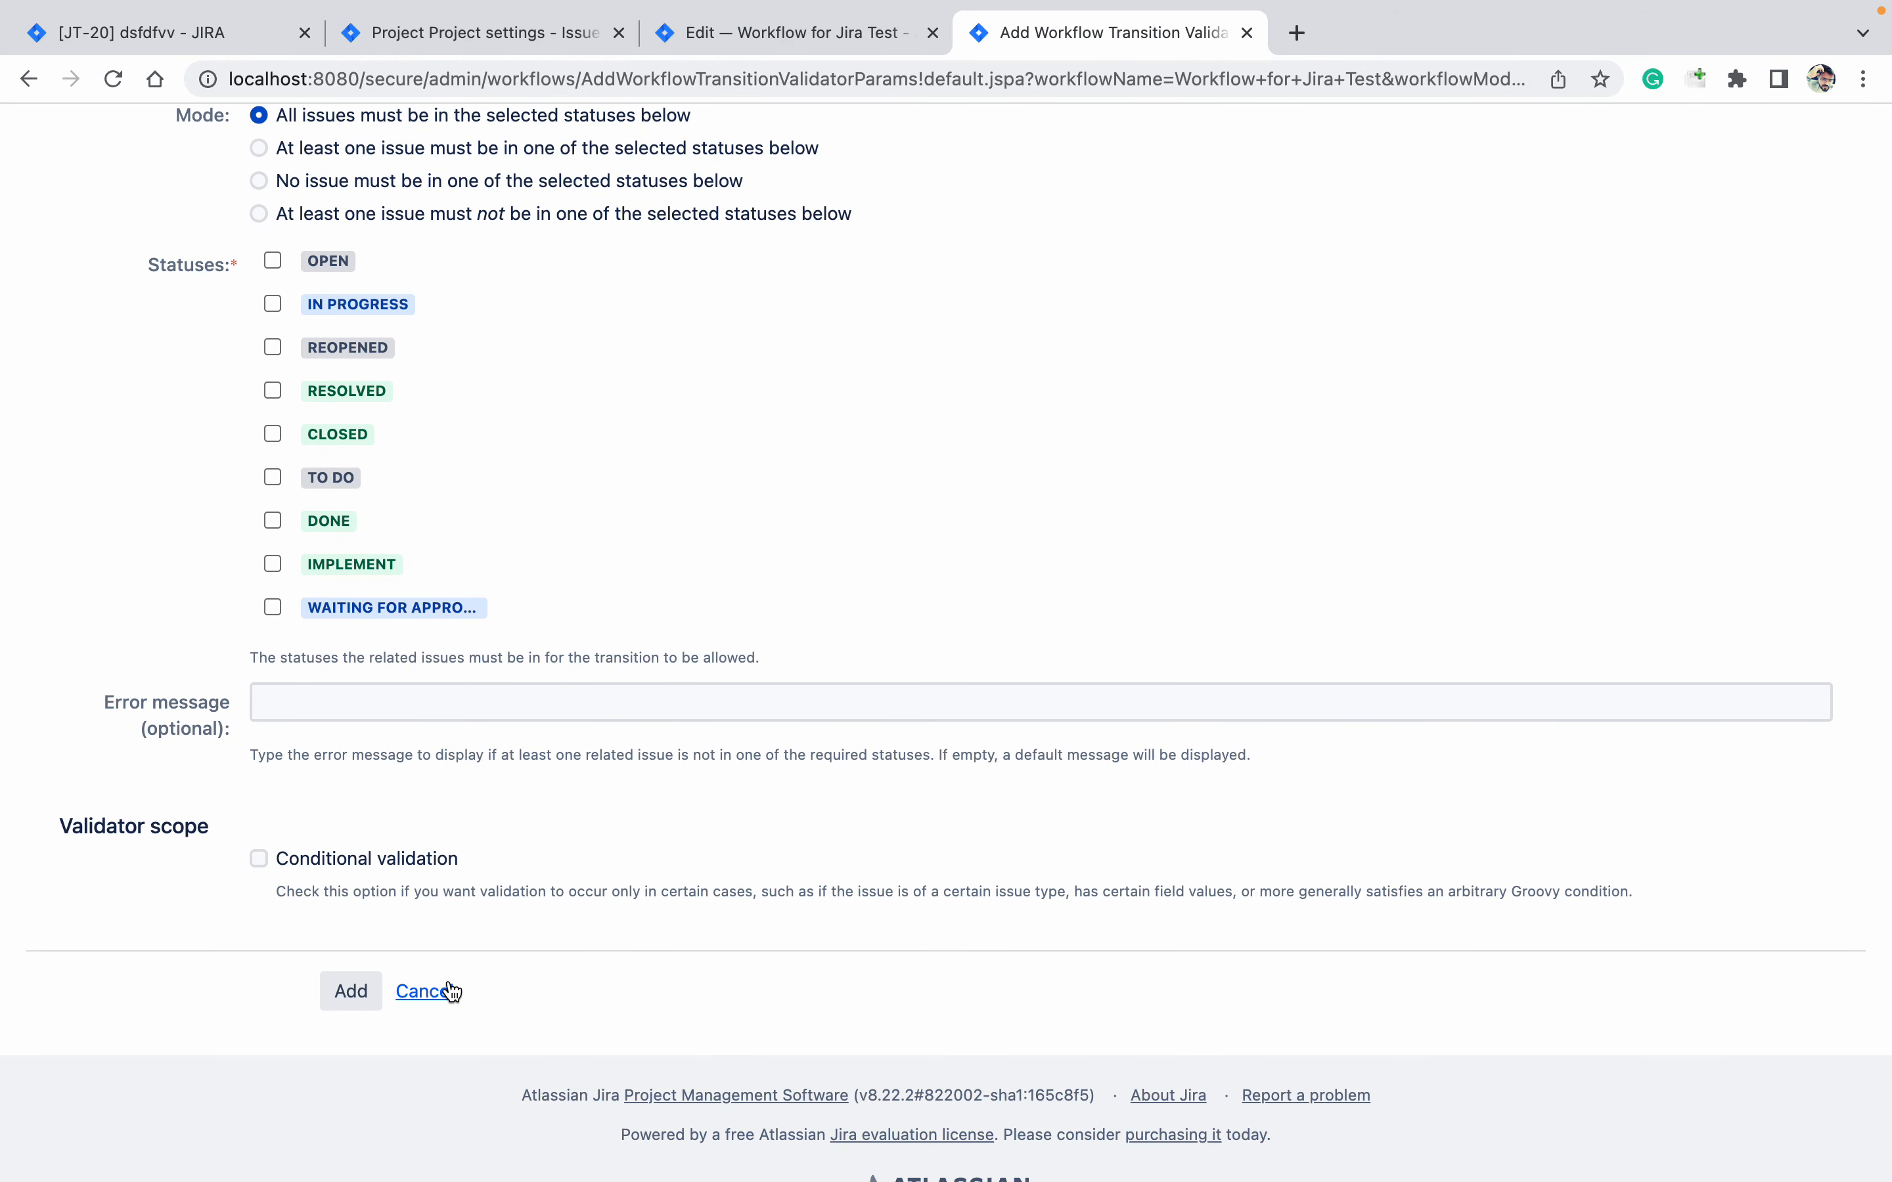
pyautogui.click(445, 990)
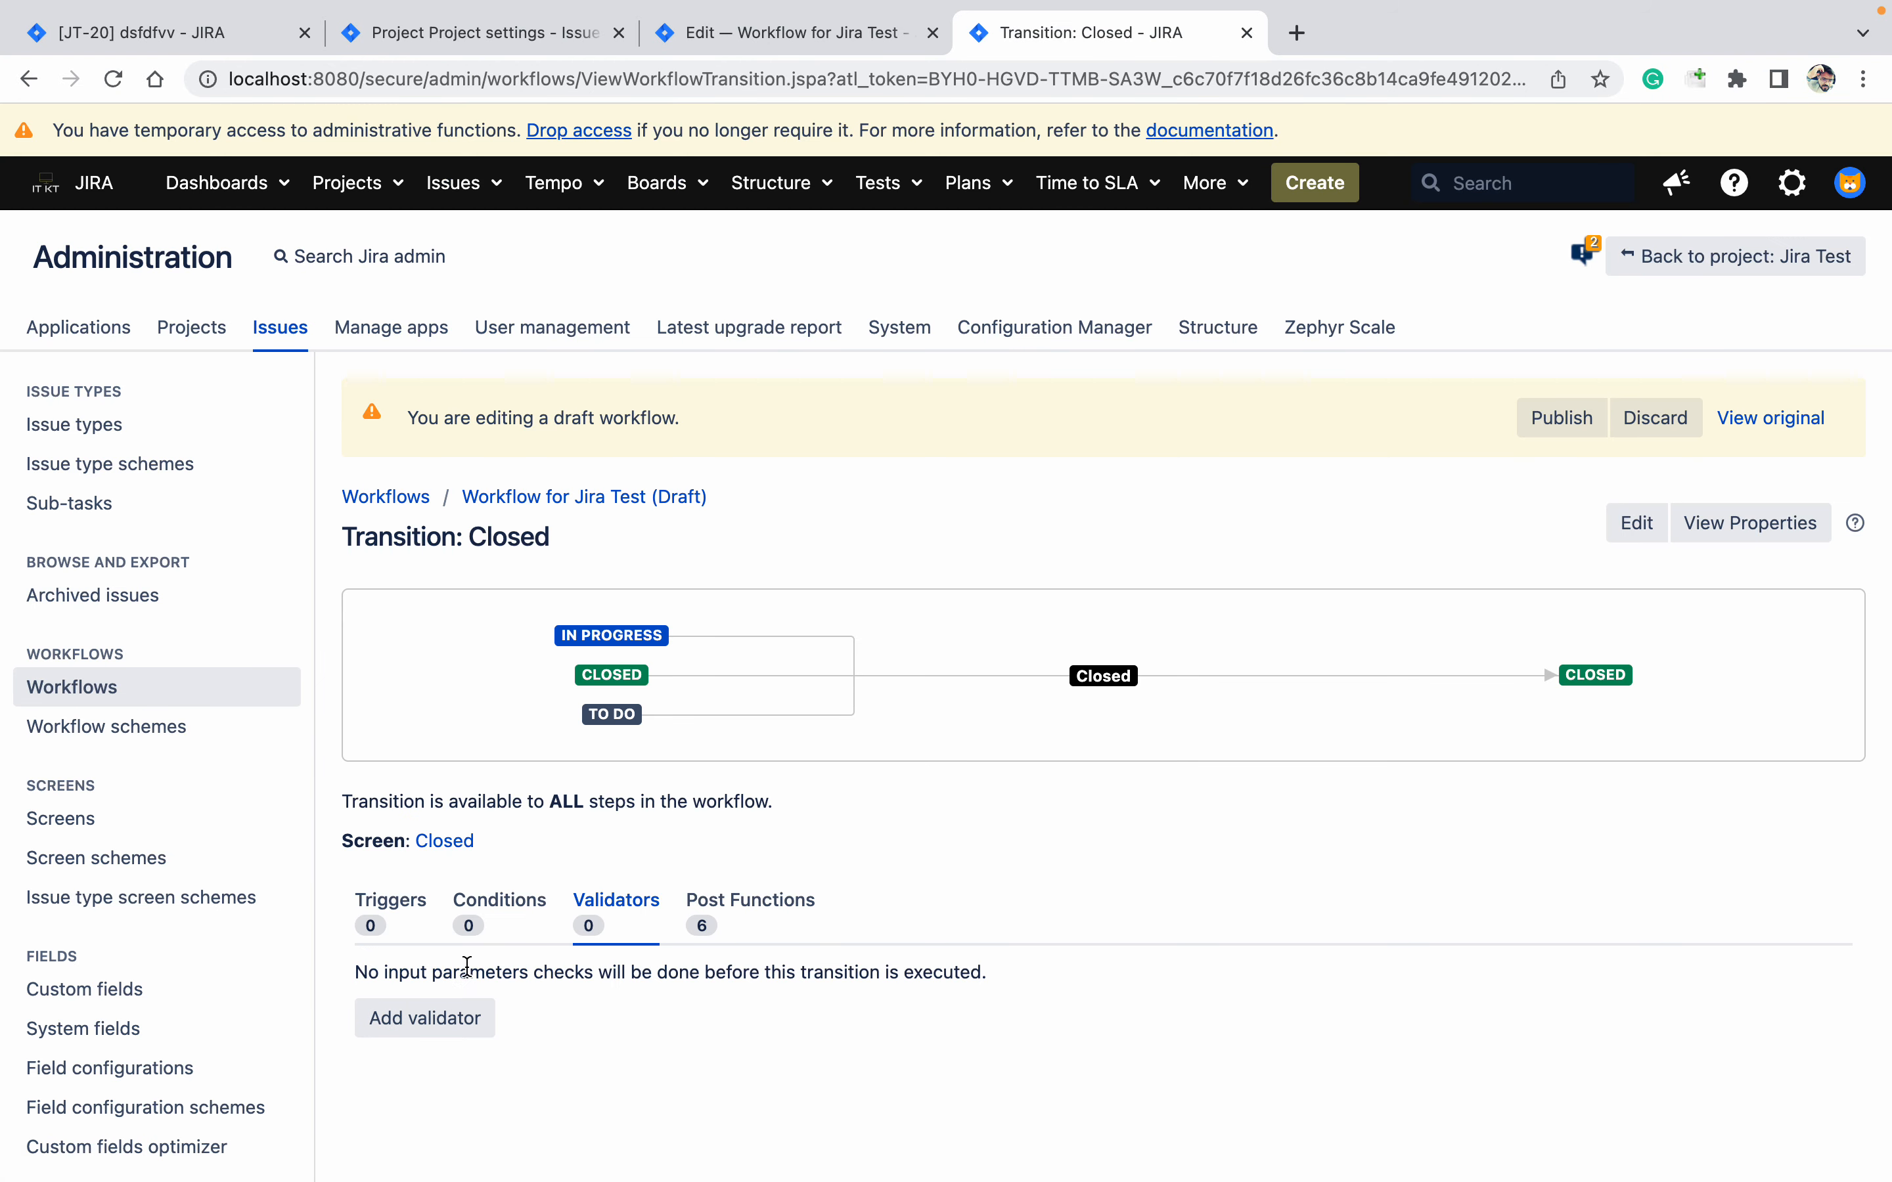
# Select the Linked Status (JSU) validator for the Closed transition and open its parameters
pyautogui.click(443, 1018)
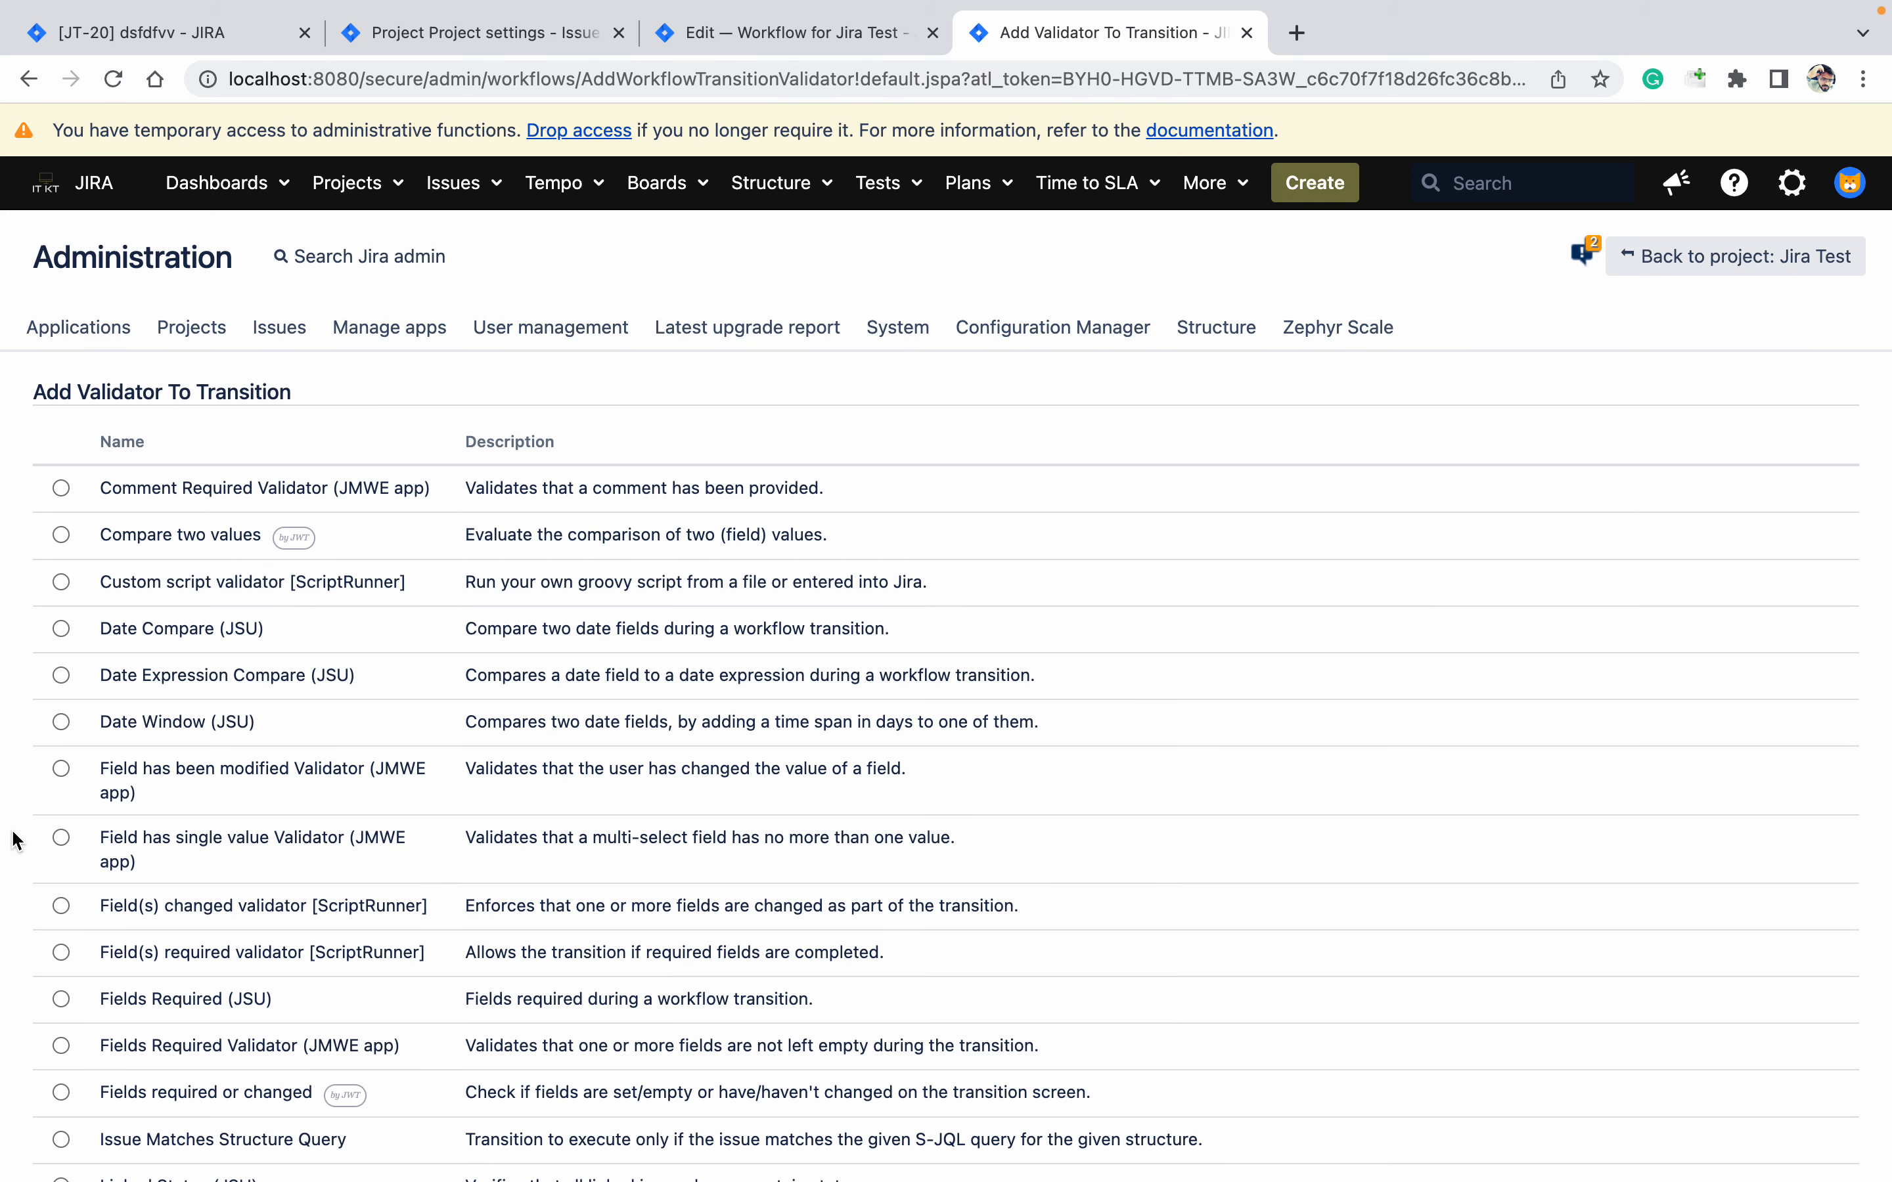
pyautogui.scroll(-5, 13, 841)
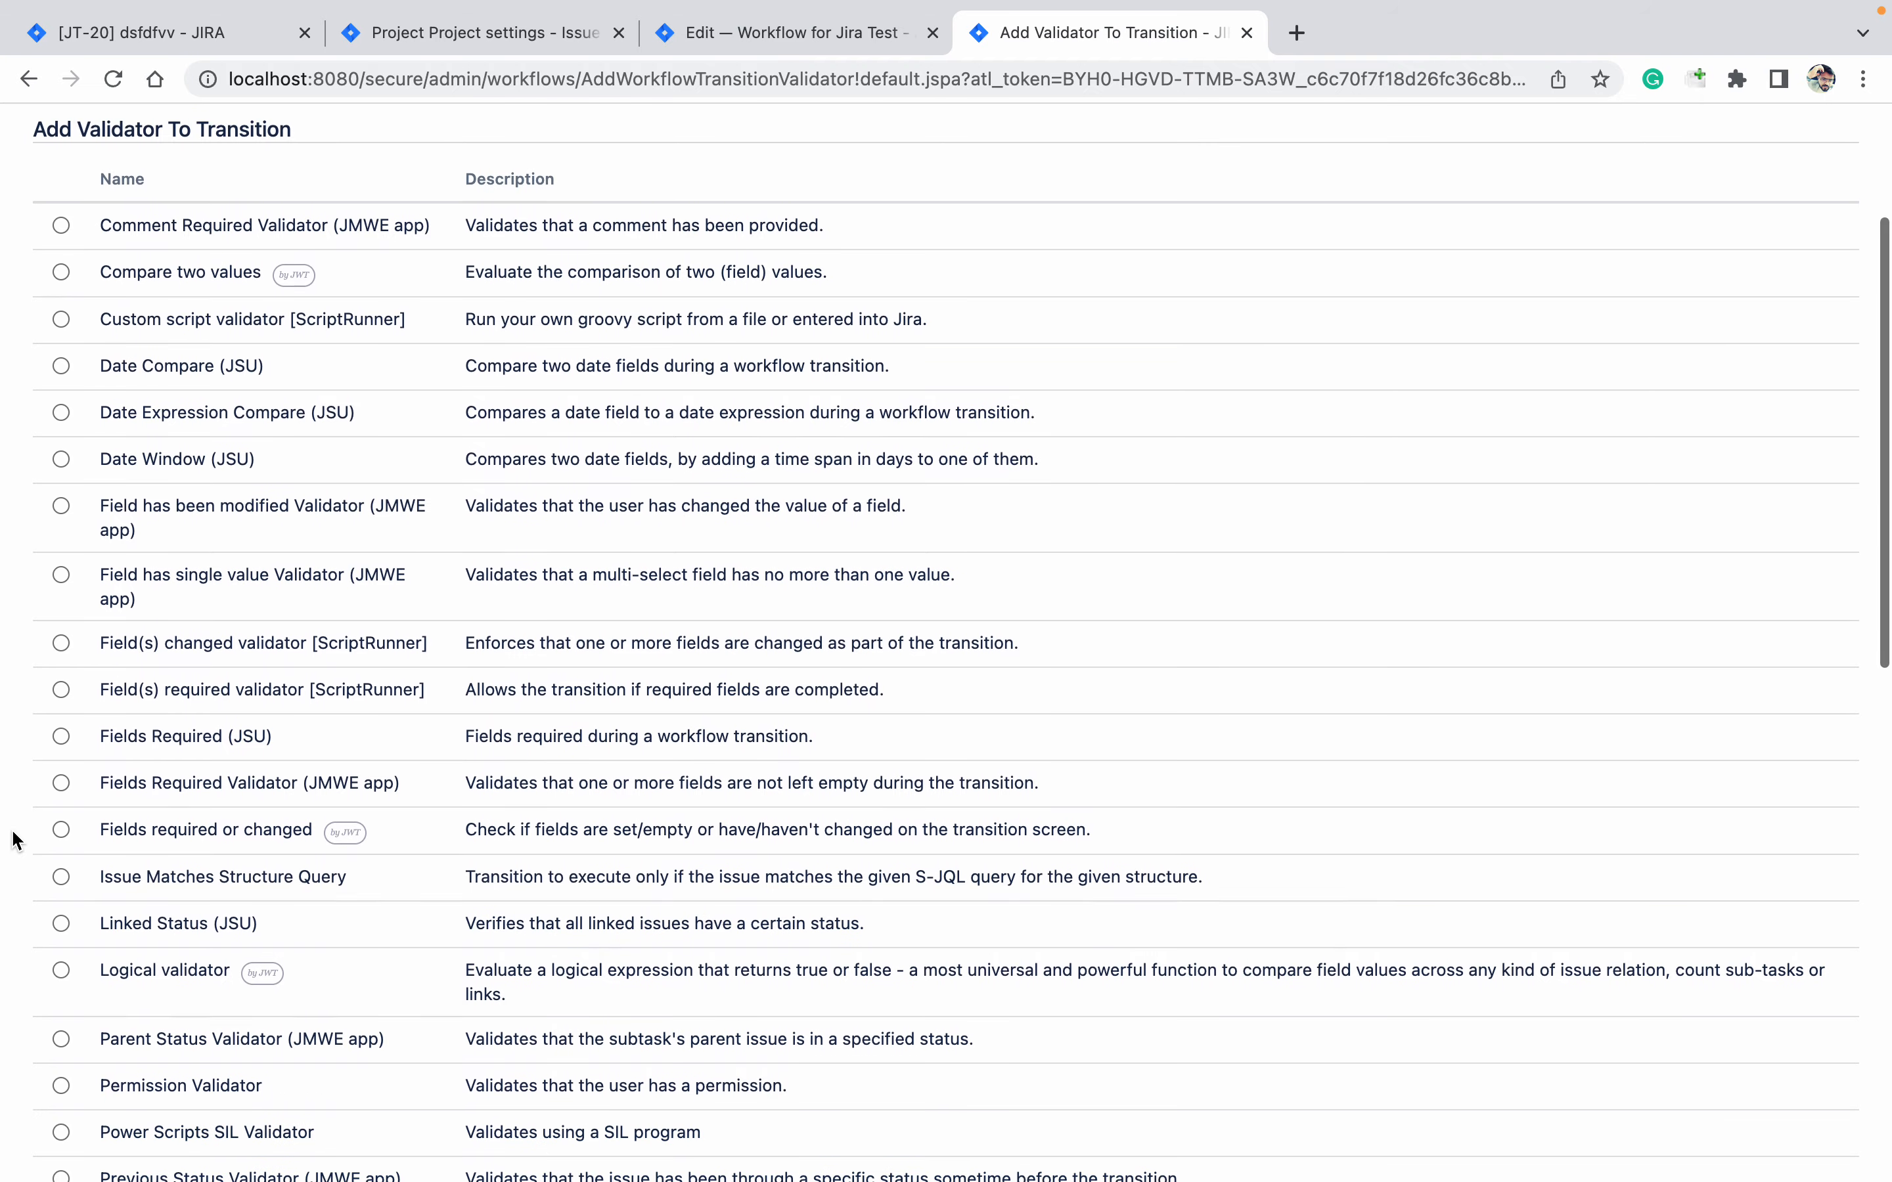
pyautogui.scroll(-1, 14, 841)
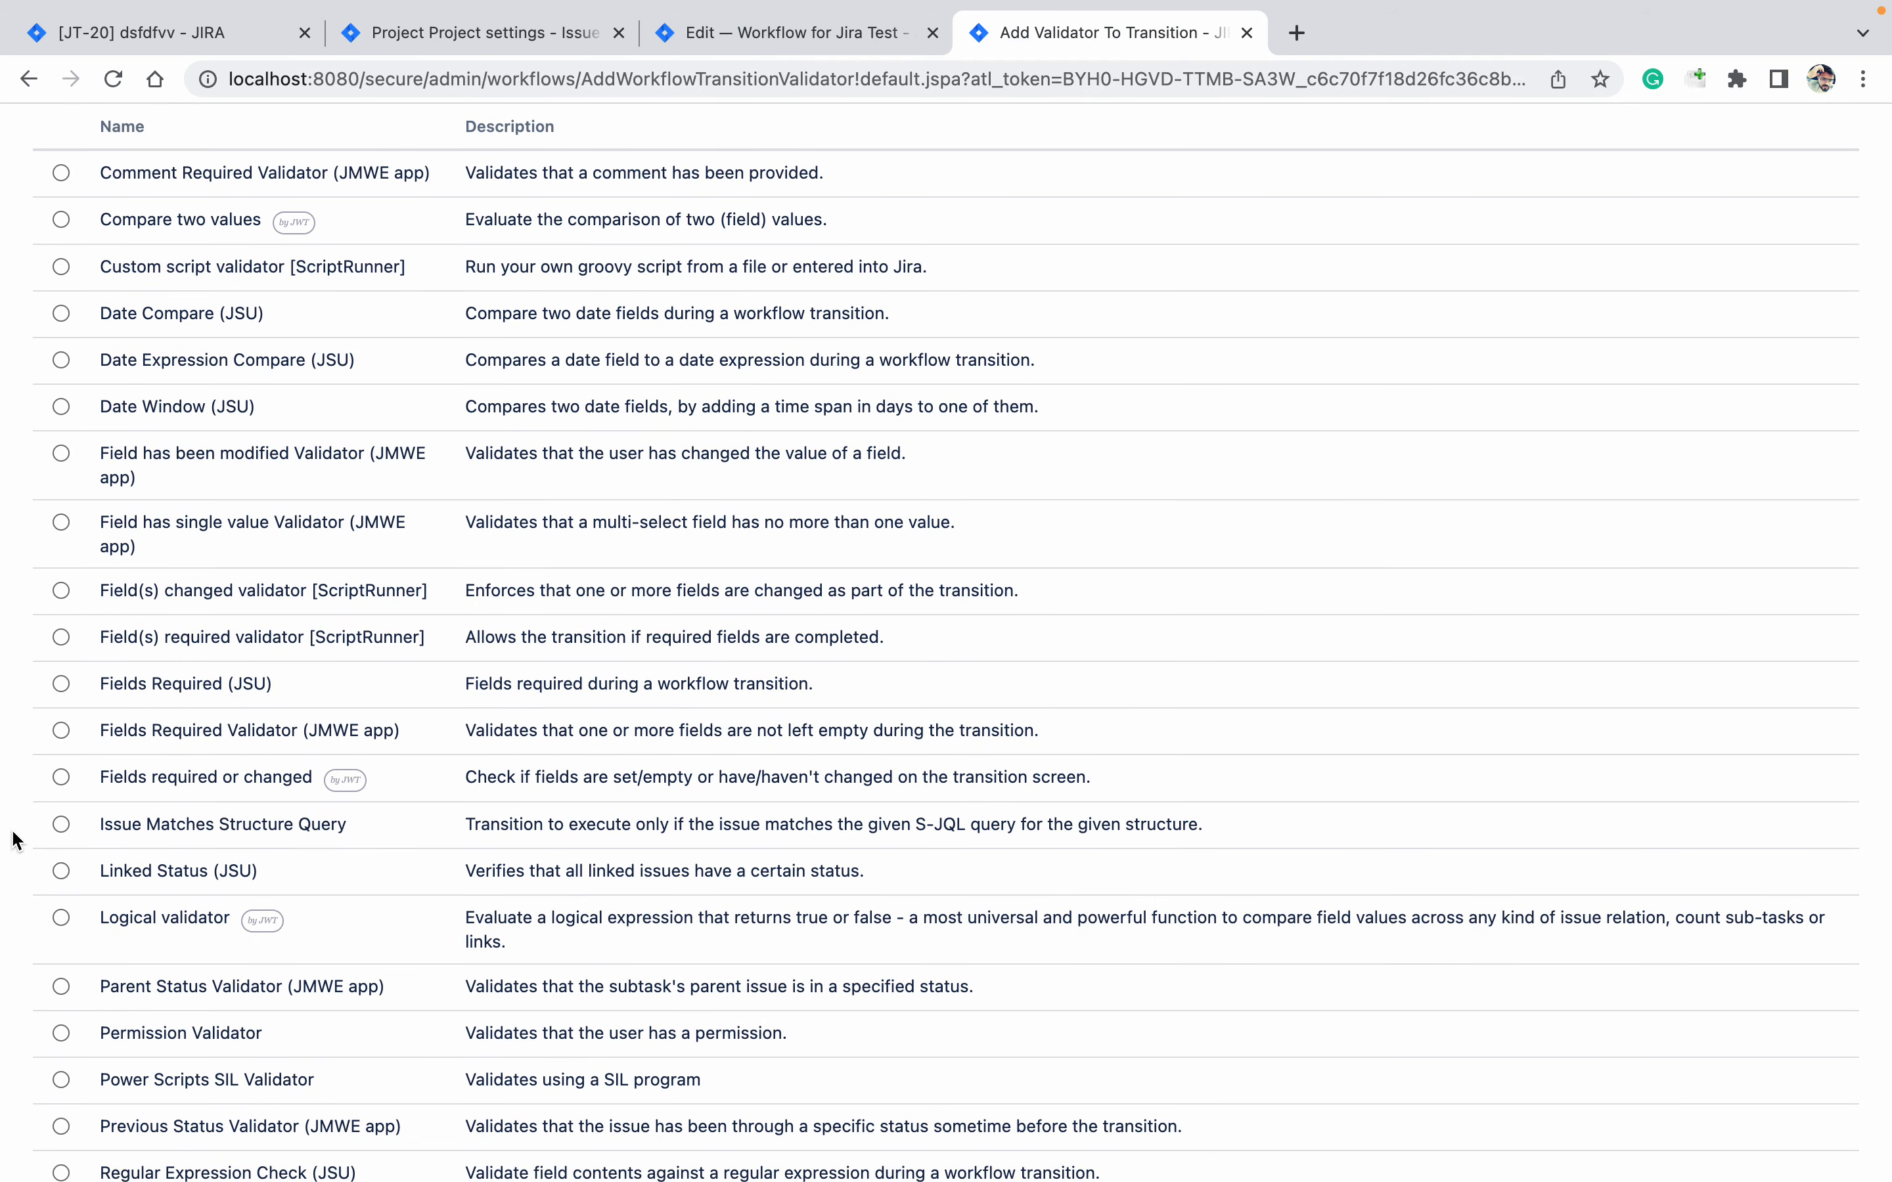
pyautogui.click(62, 871)
pyautogui.scroll(-18, 17, 962)
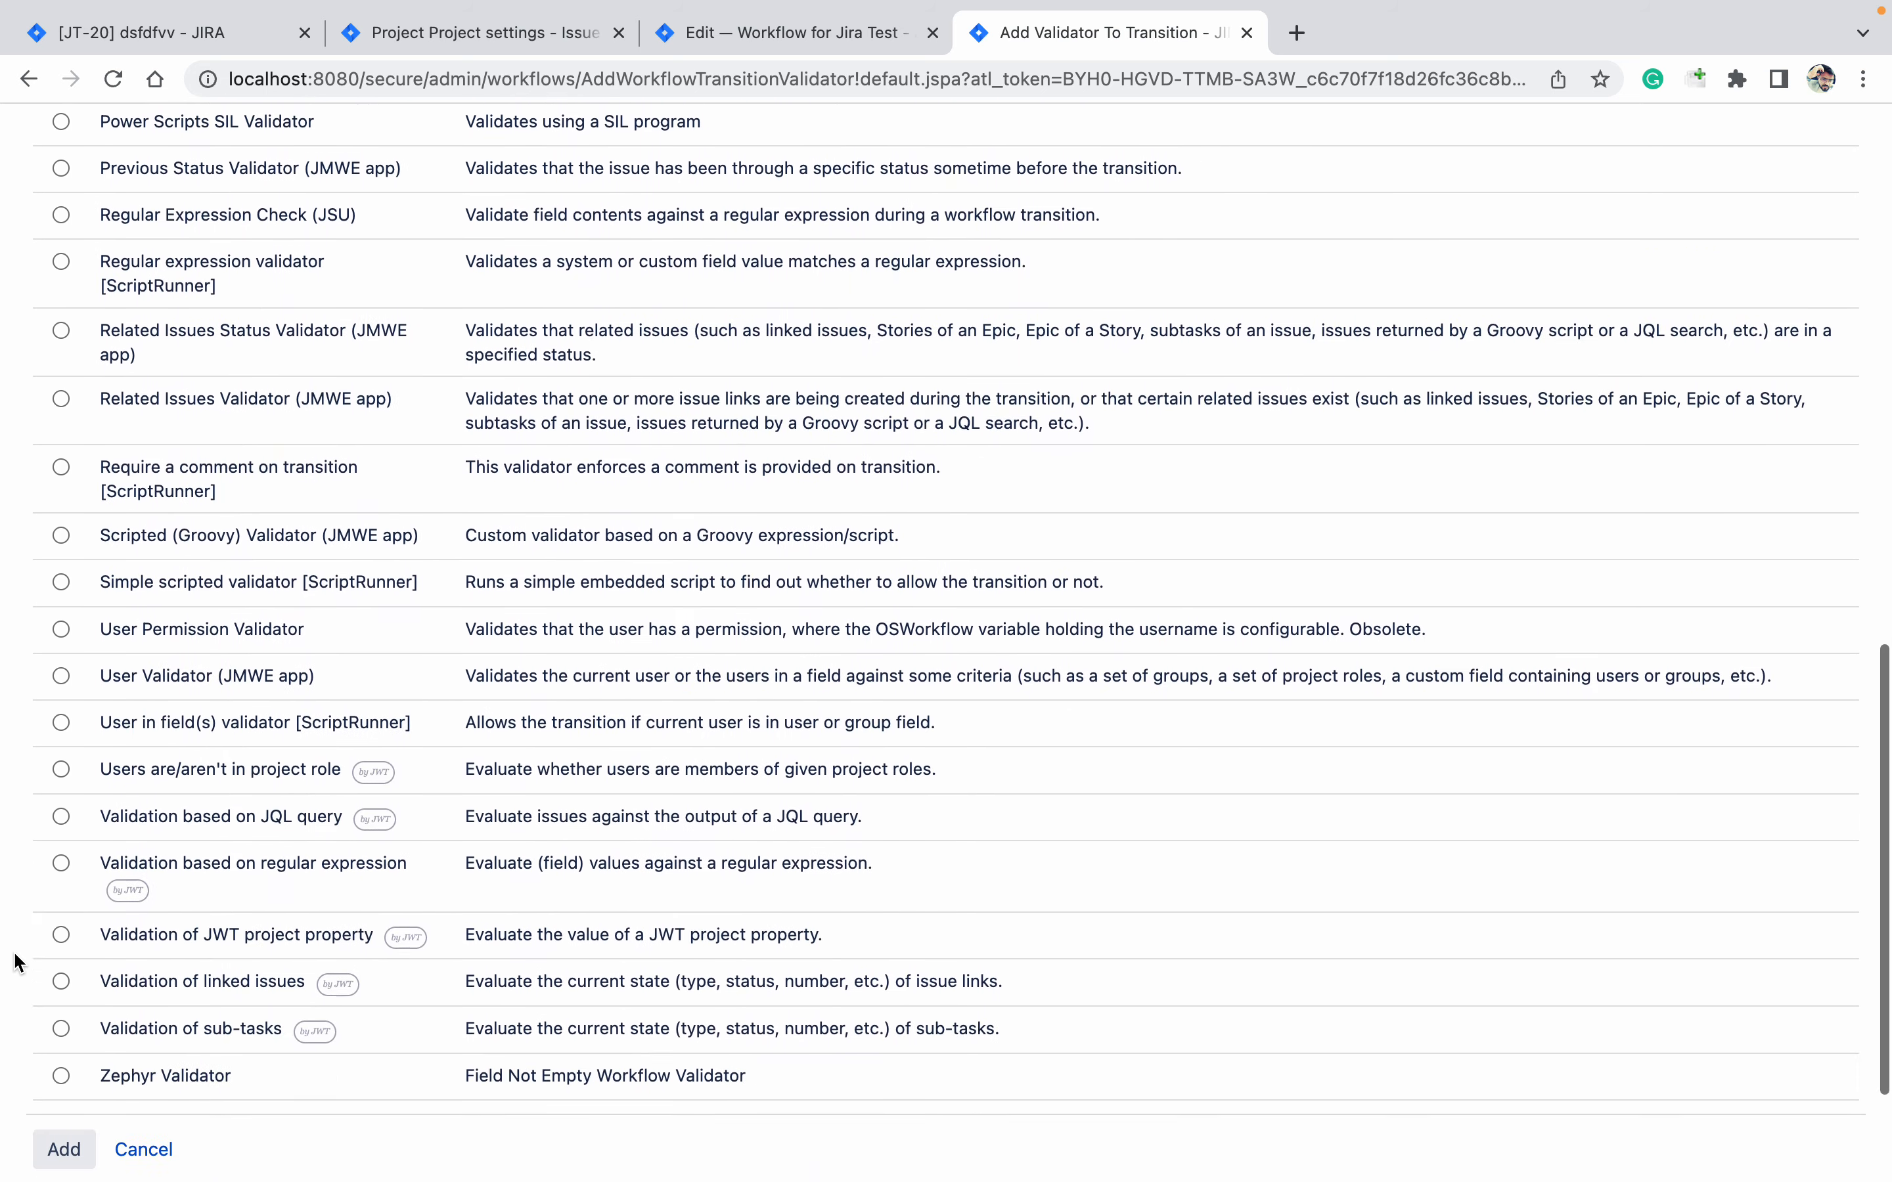
pyautogui.scroll(-3, 17, 961)
pyautogui.click(61, 960)
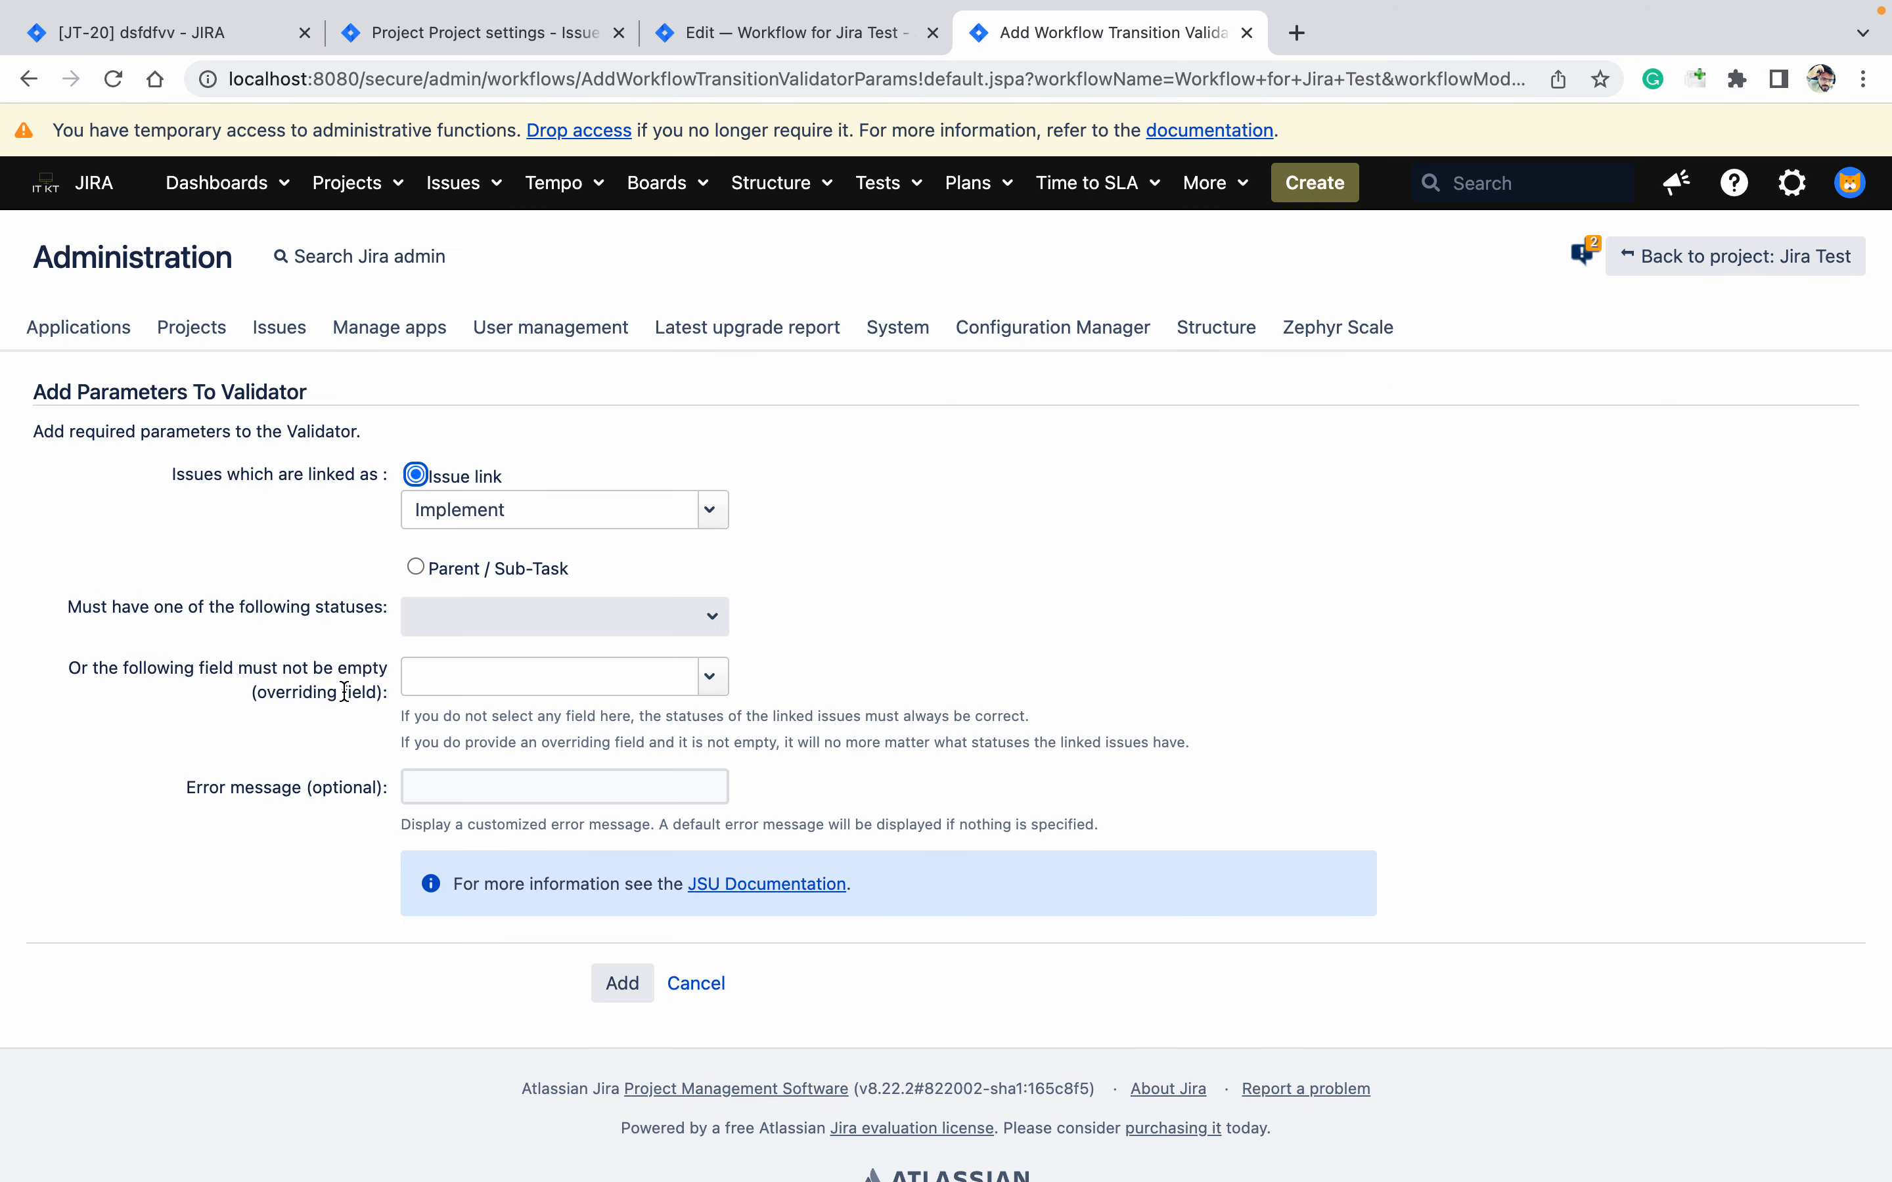
# Search the Linked Status validator's issue link types for "su", clear the search and close the list without choosing
pyautogui.click(711, 512)
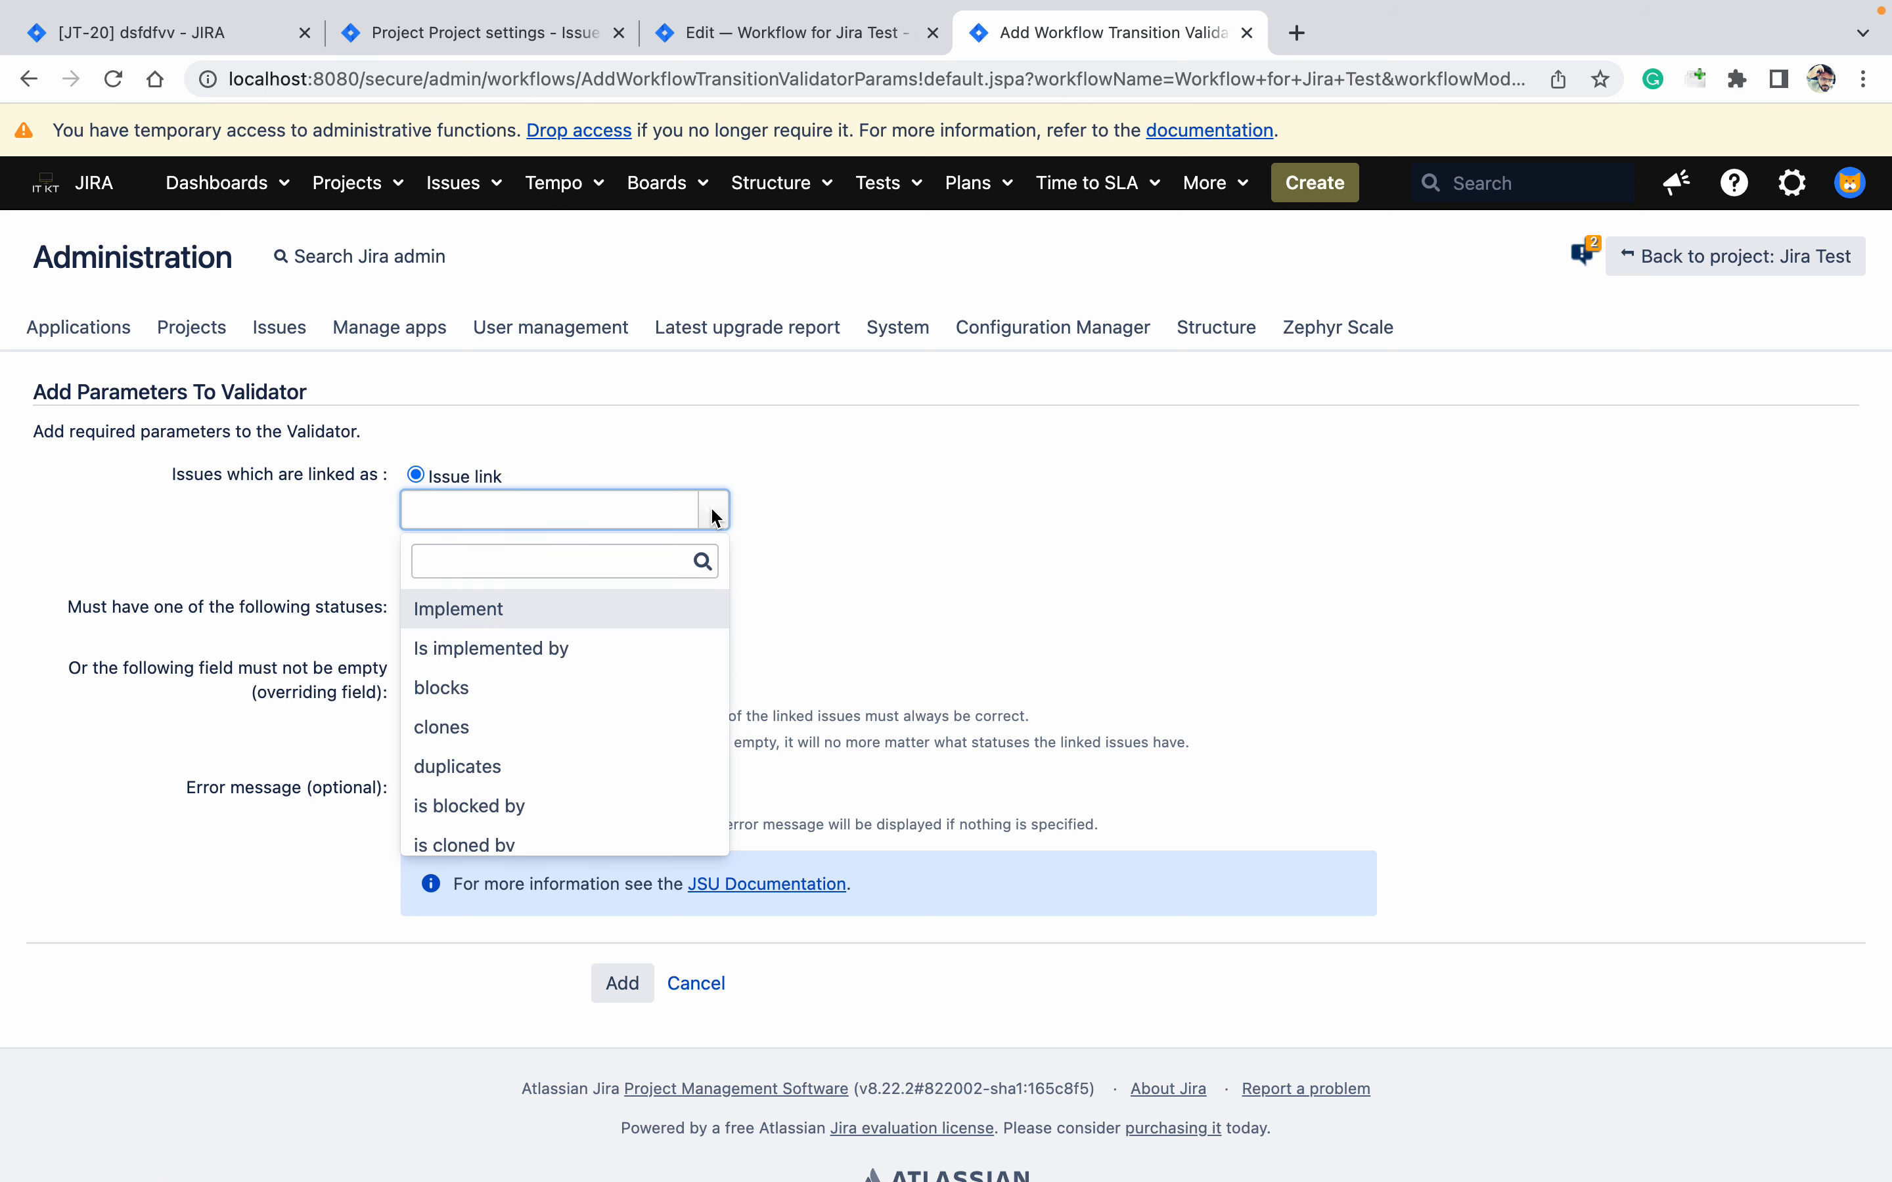
pyautogui.write('su')
pyautogui.press('BackSpace')
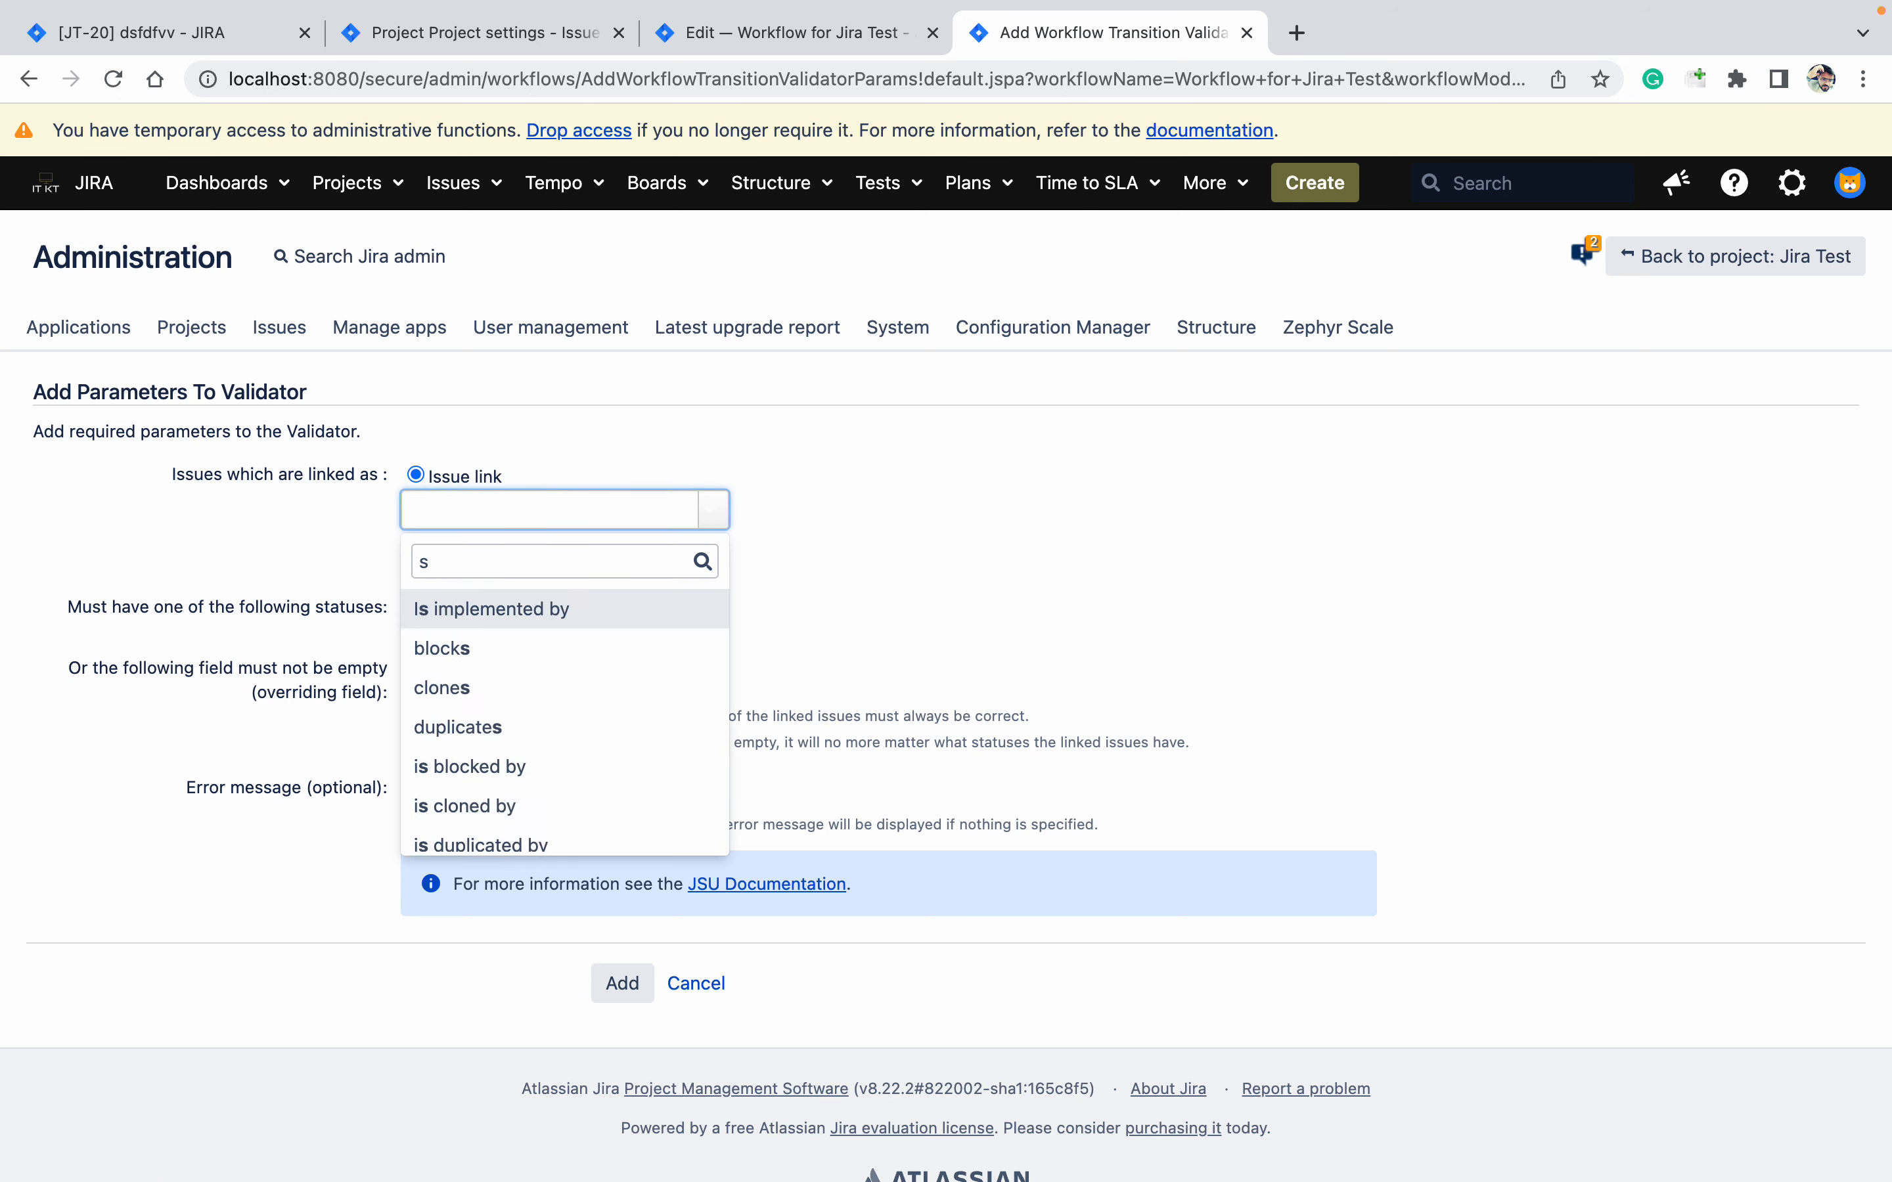
pyautogui.press('BackSpace')
pyautogui.click(854, 576)
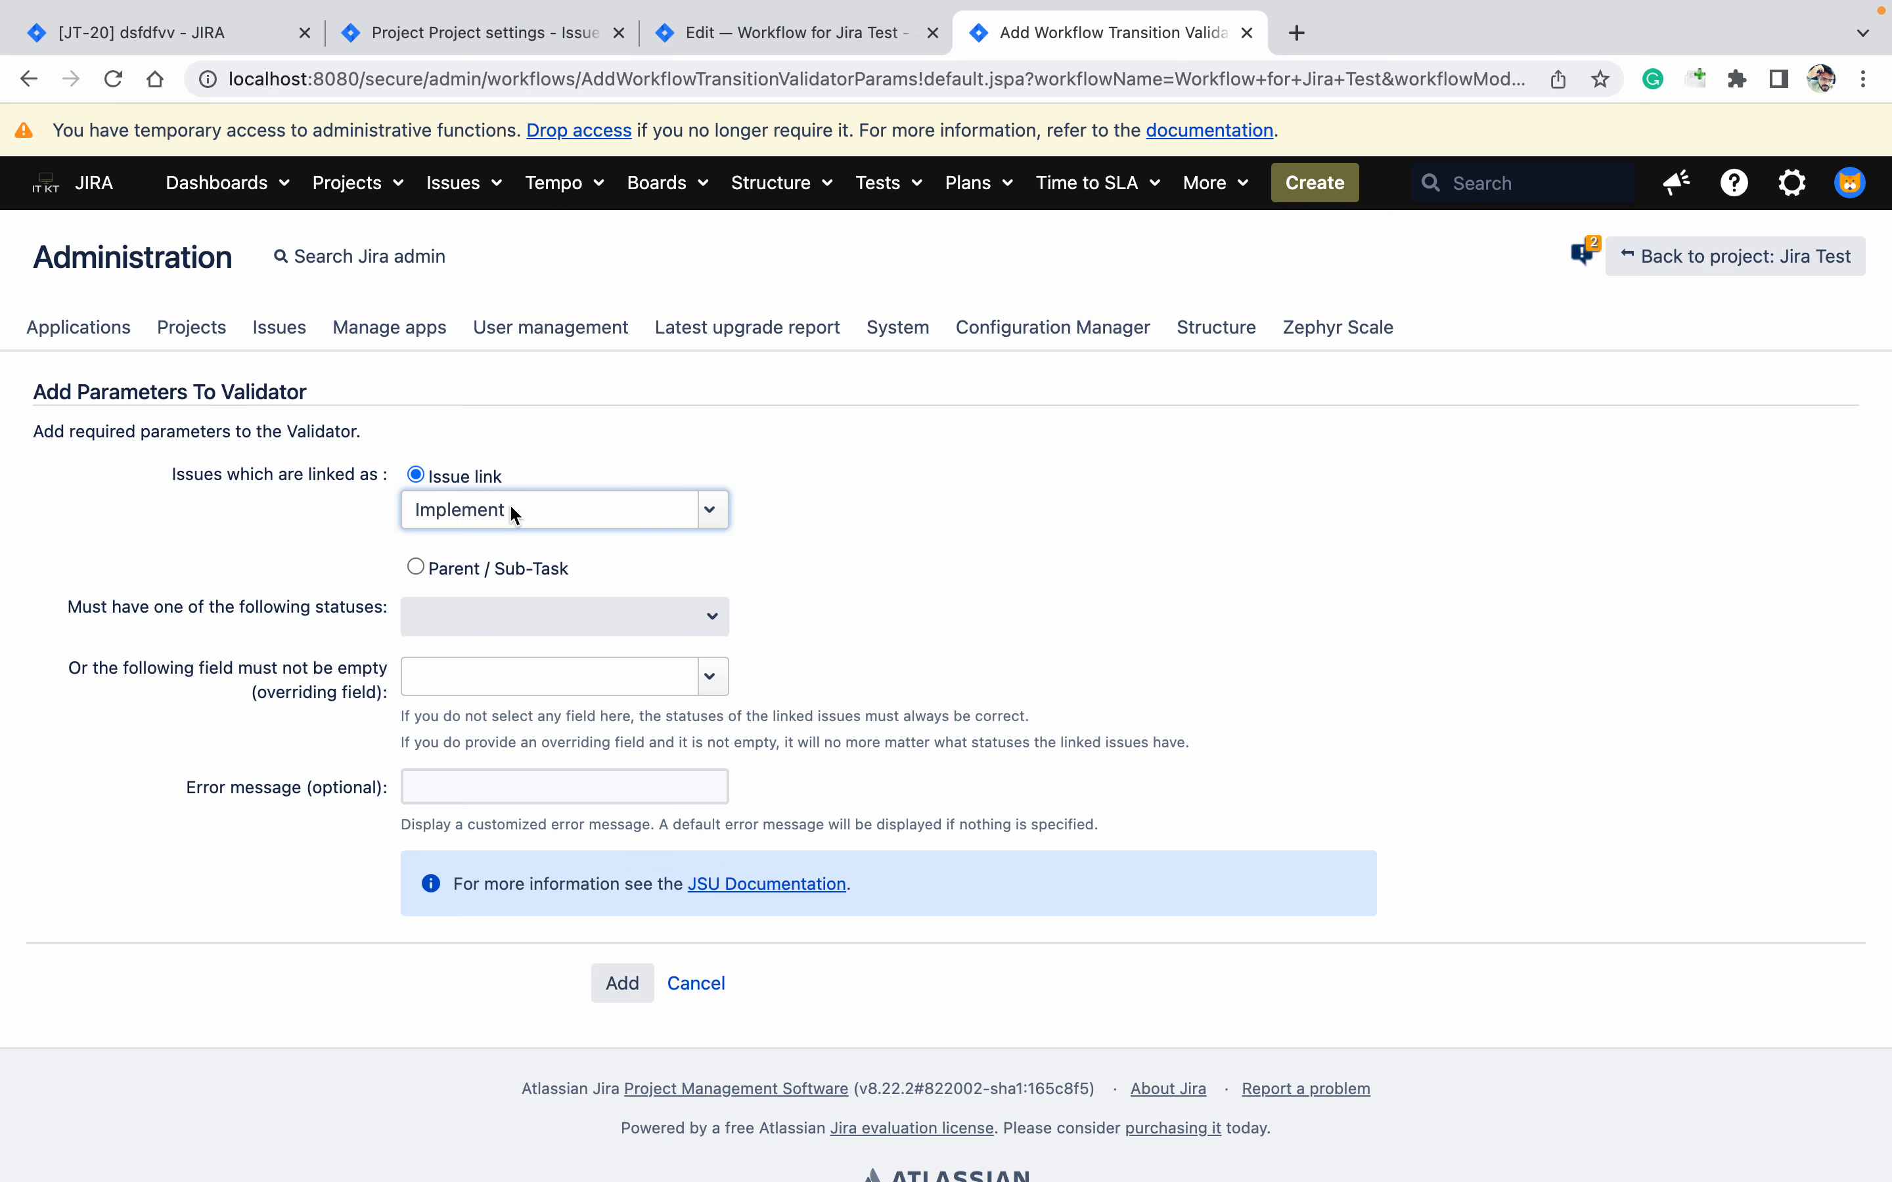
# Try linking the validator by Parent / Sub-Task to all sub-tasks with required status Closed, and cancel adding it
pyautogui.click(423, 565)
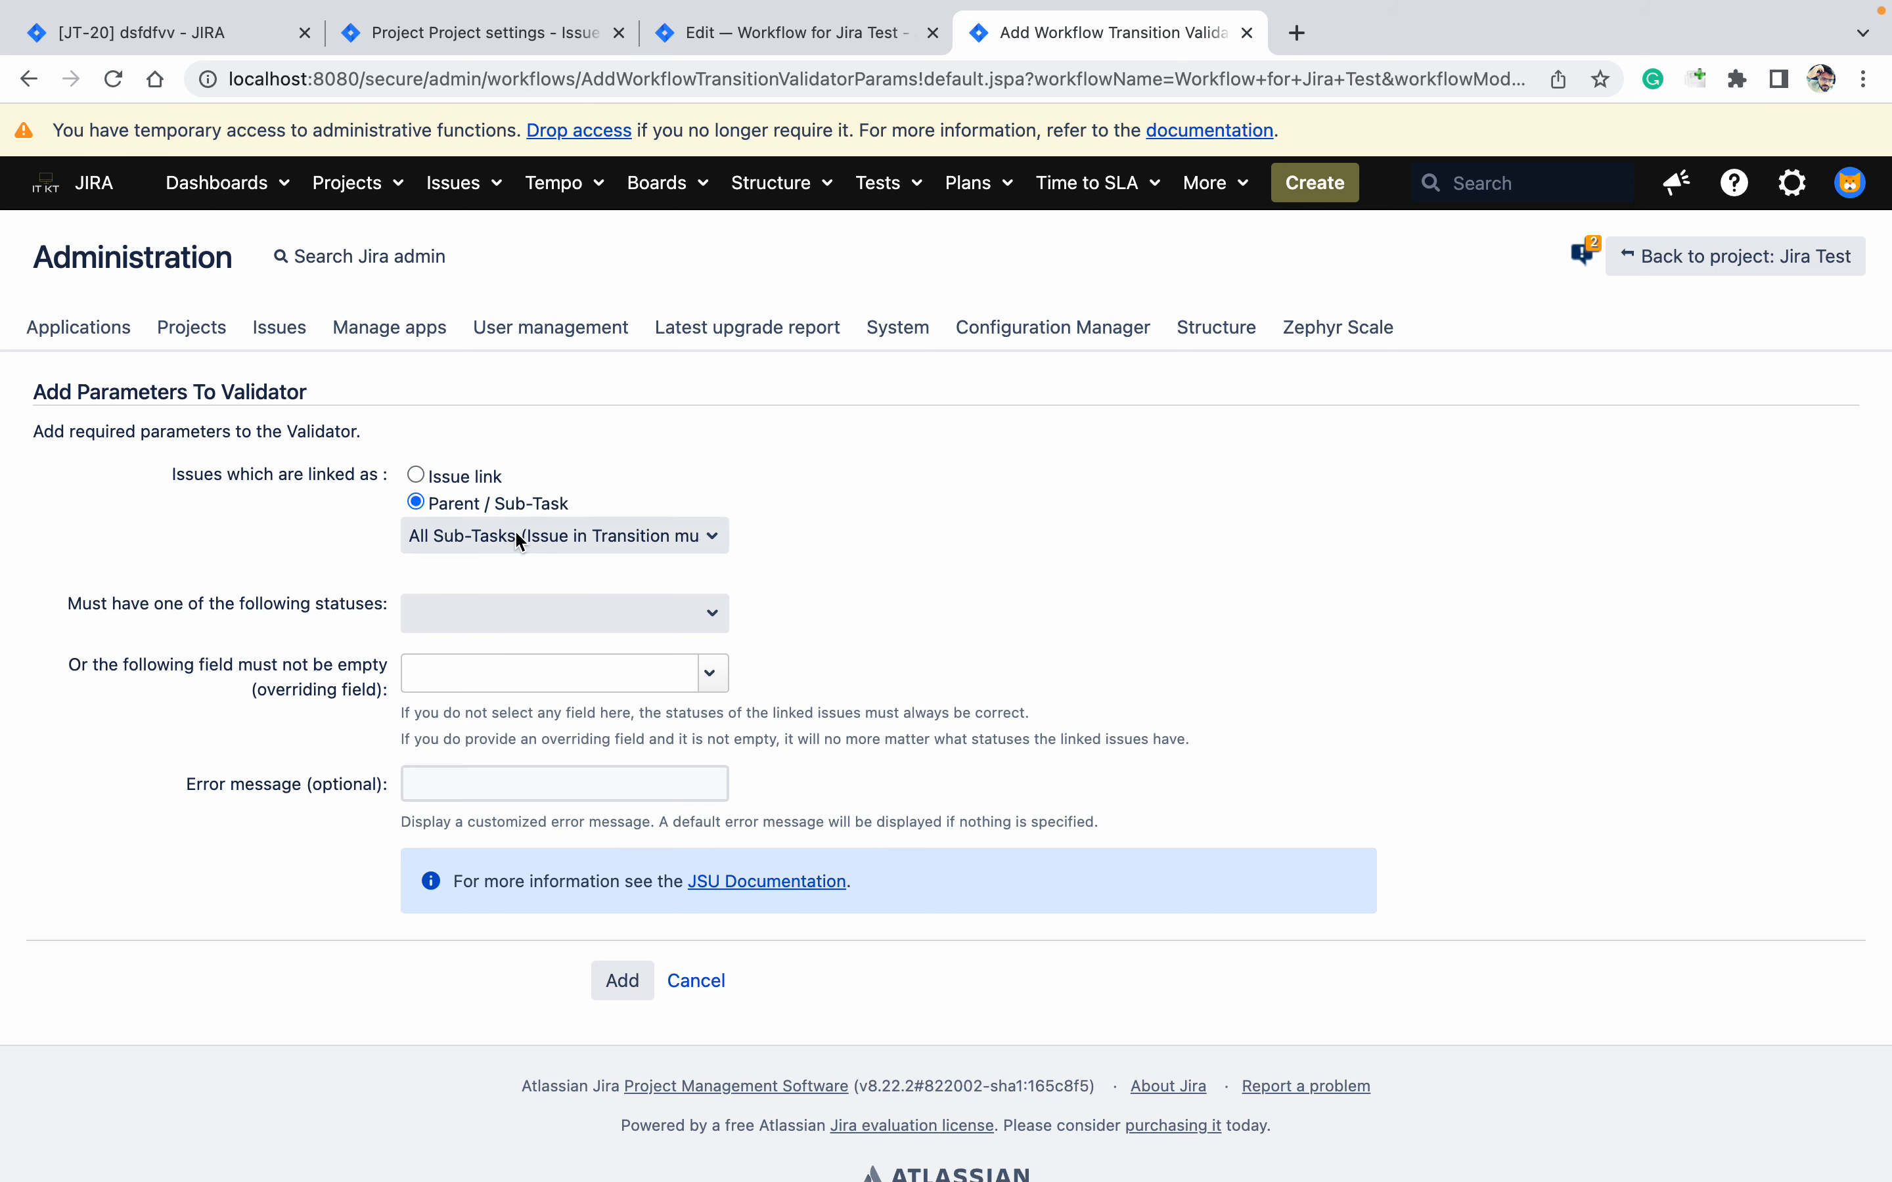
pyautogui.click(542, 530)
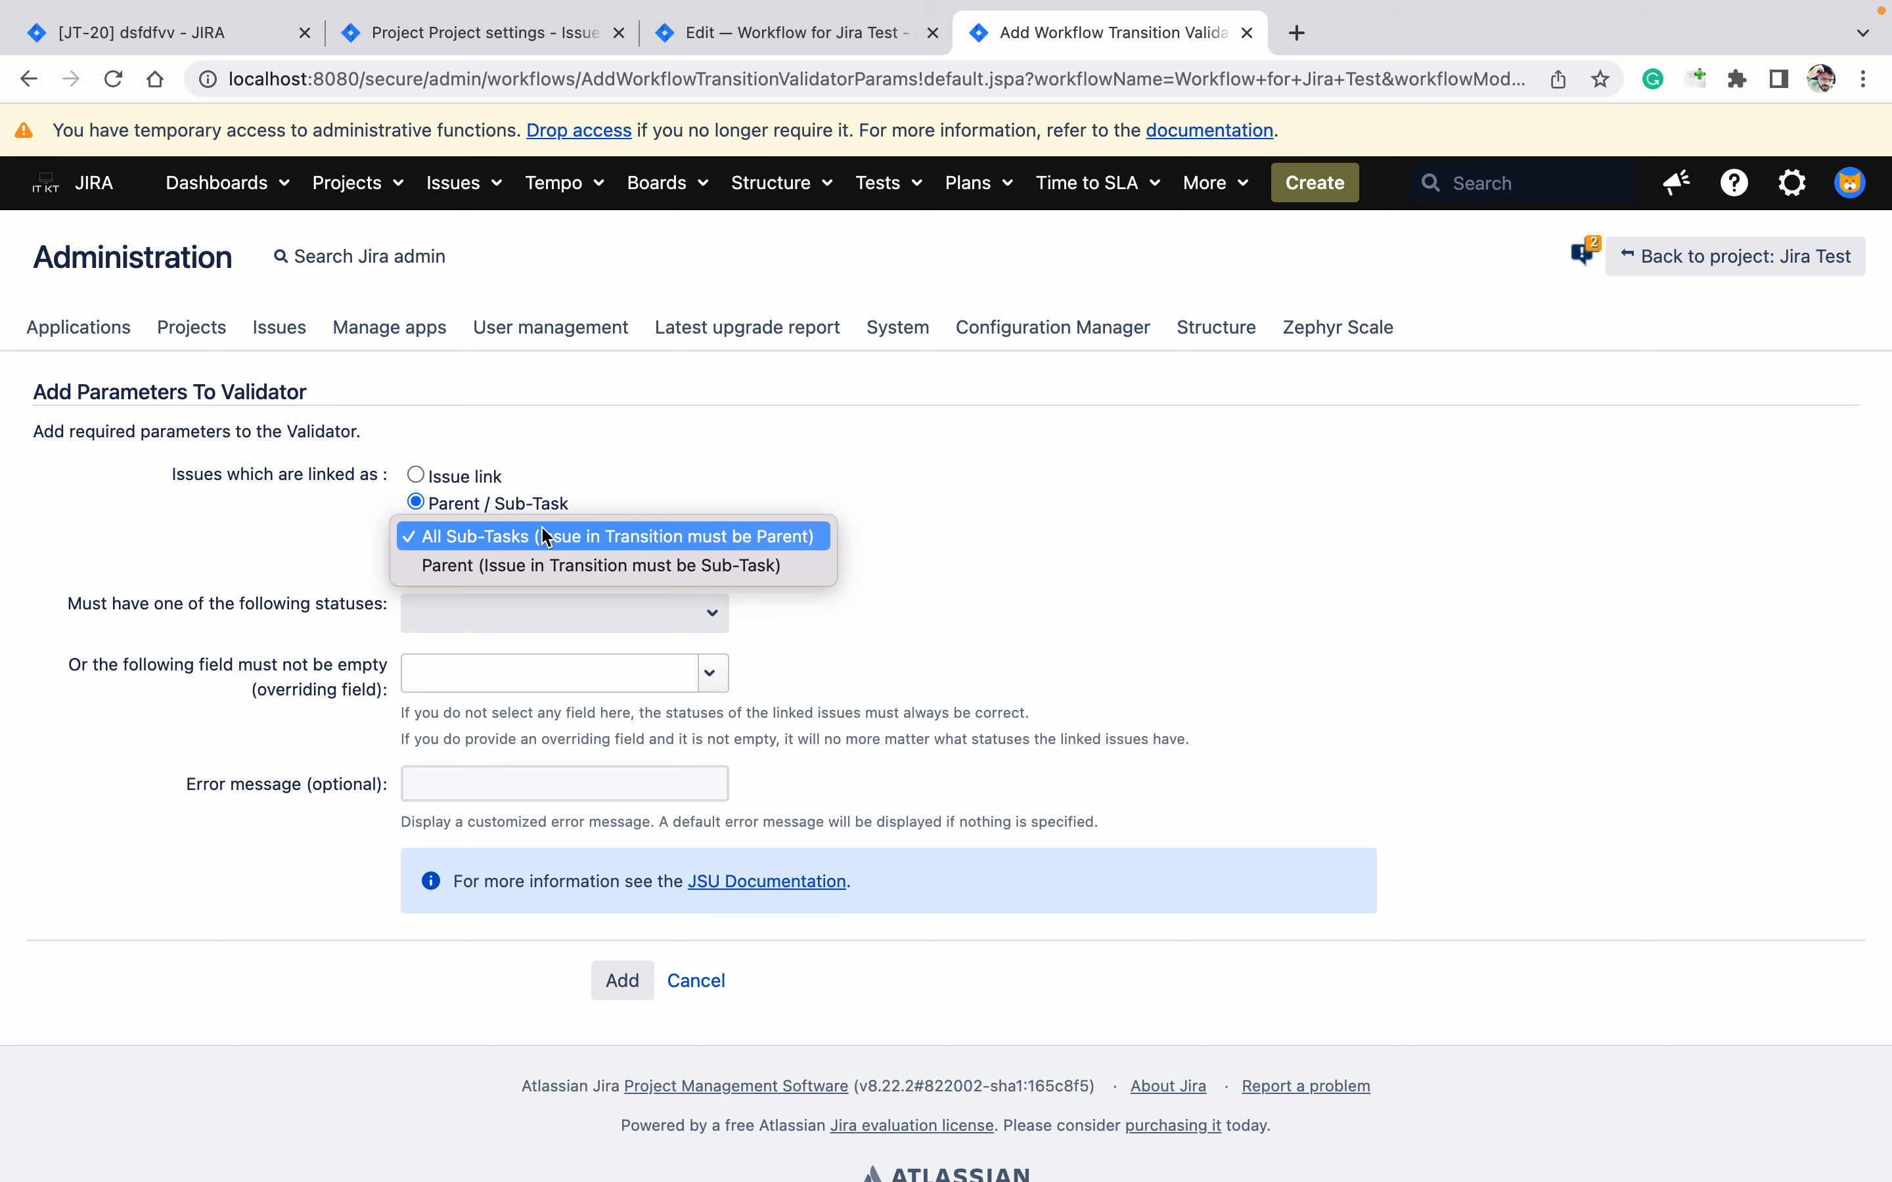
pyautogui.click(696, 486)
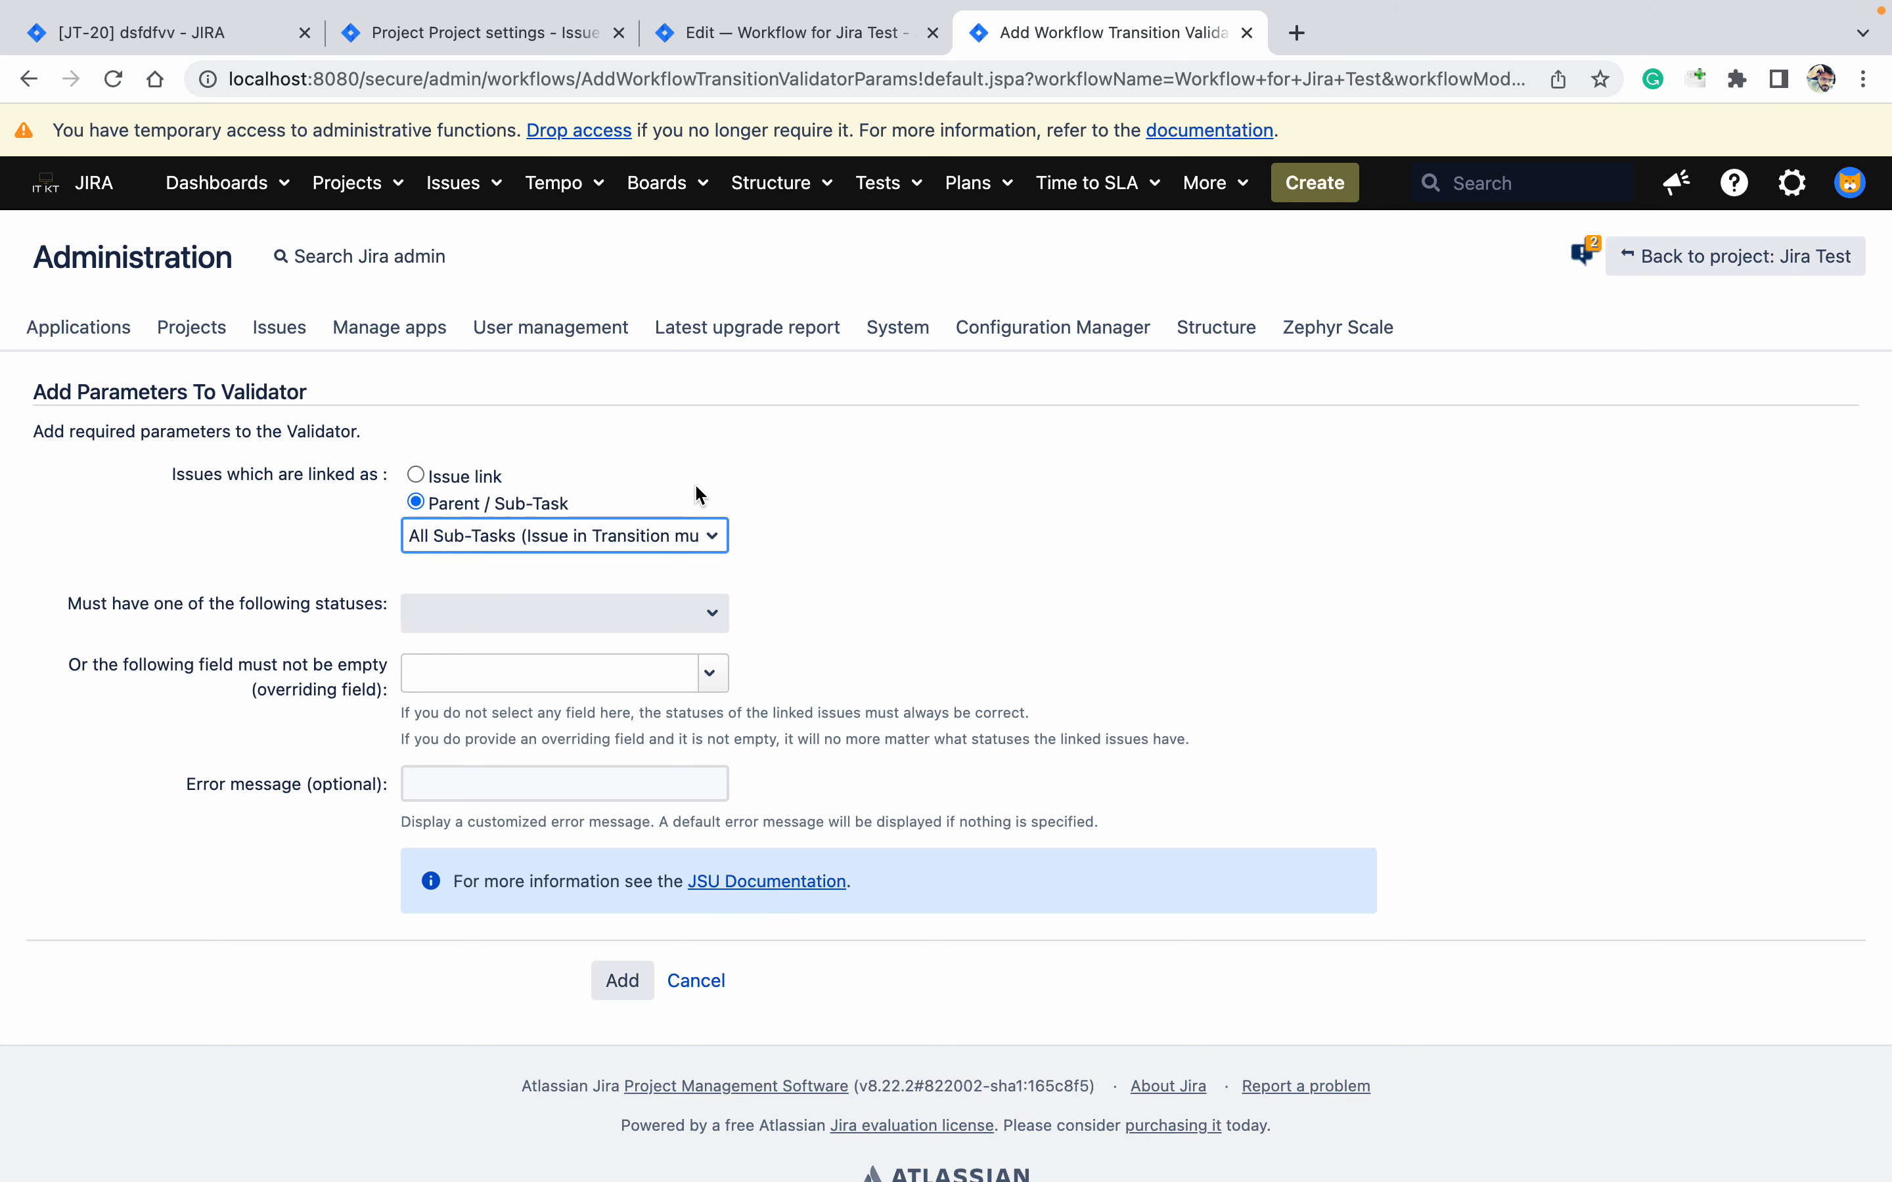
pyautogui.click(518, 620)
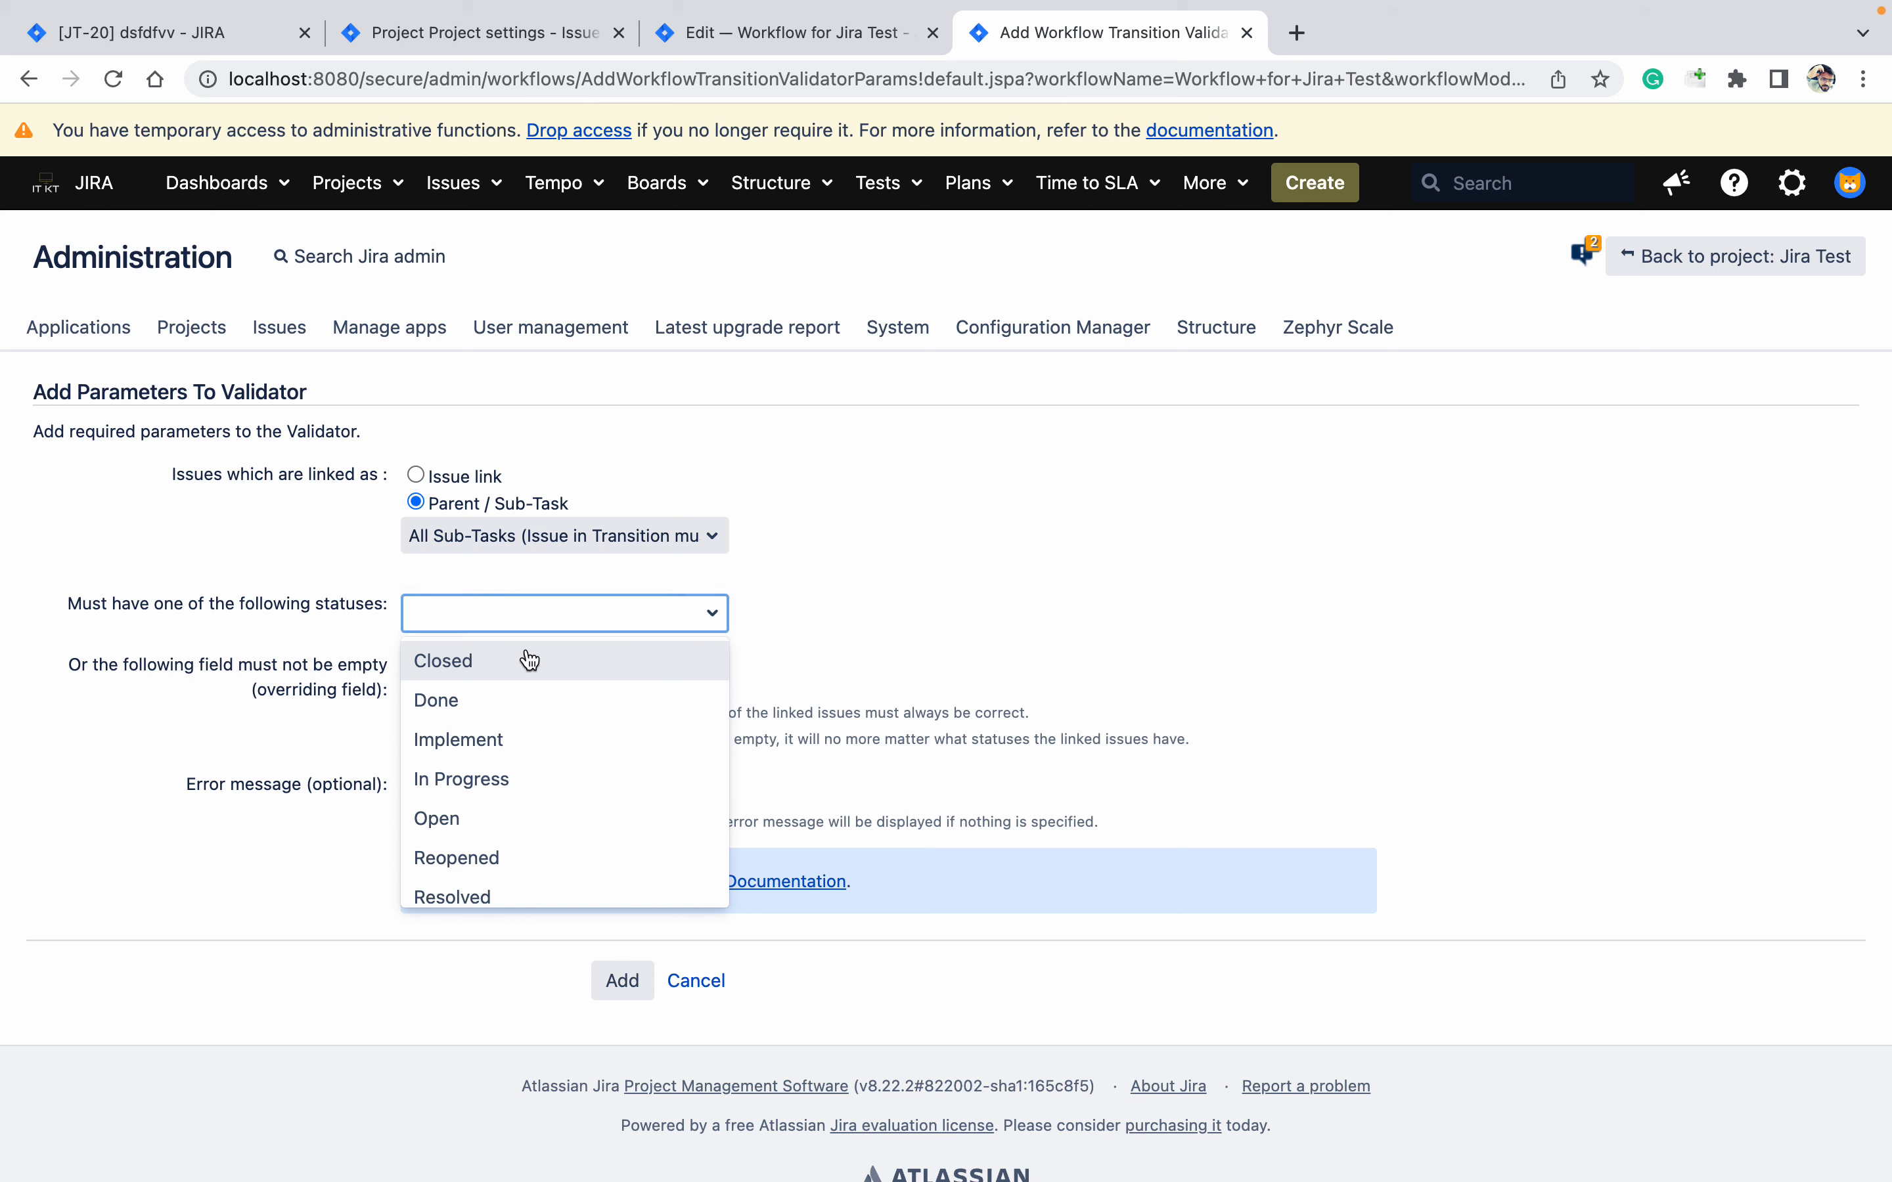
pyautogui.click(522, 658)
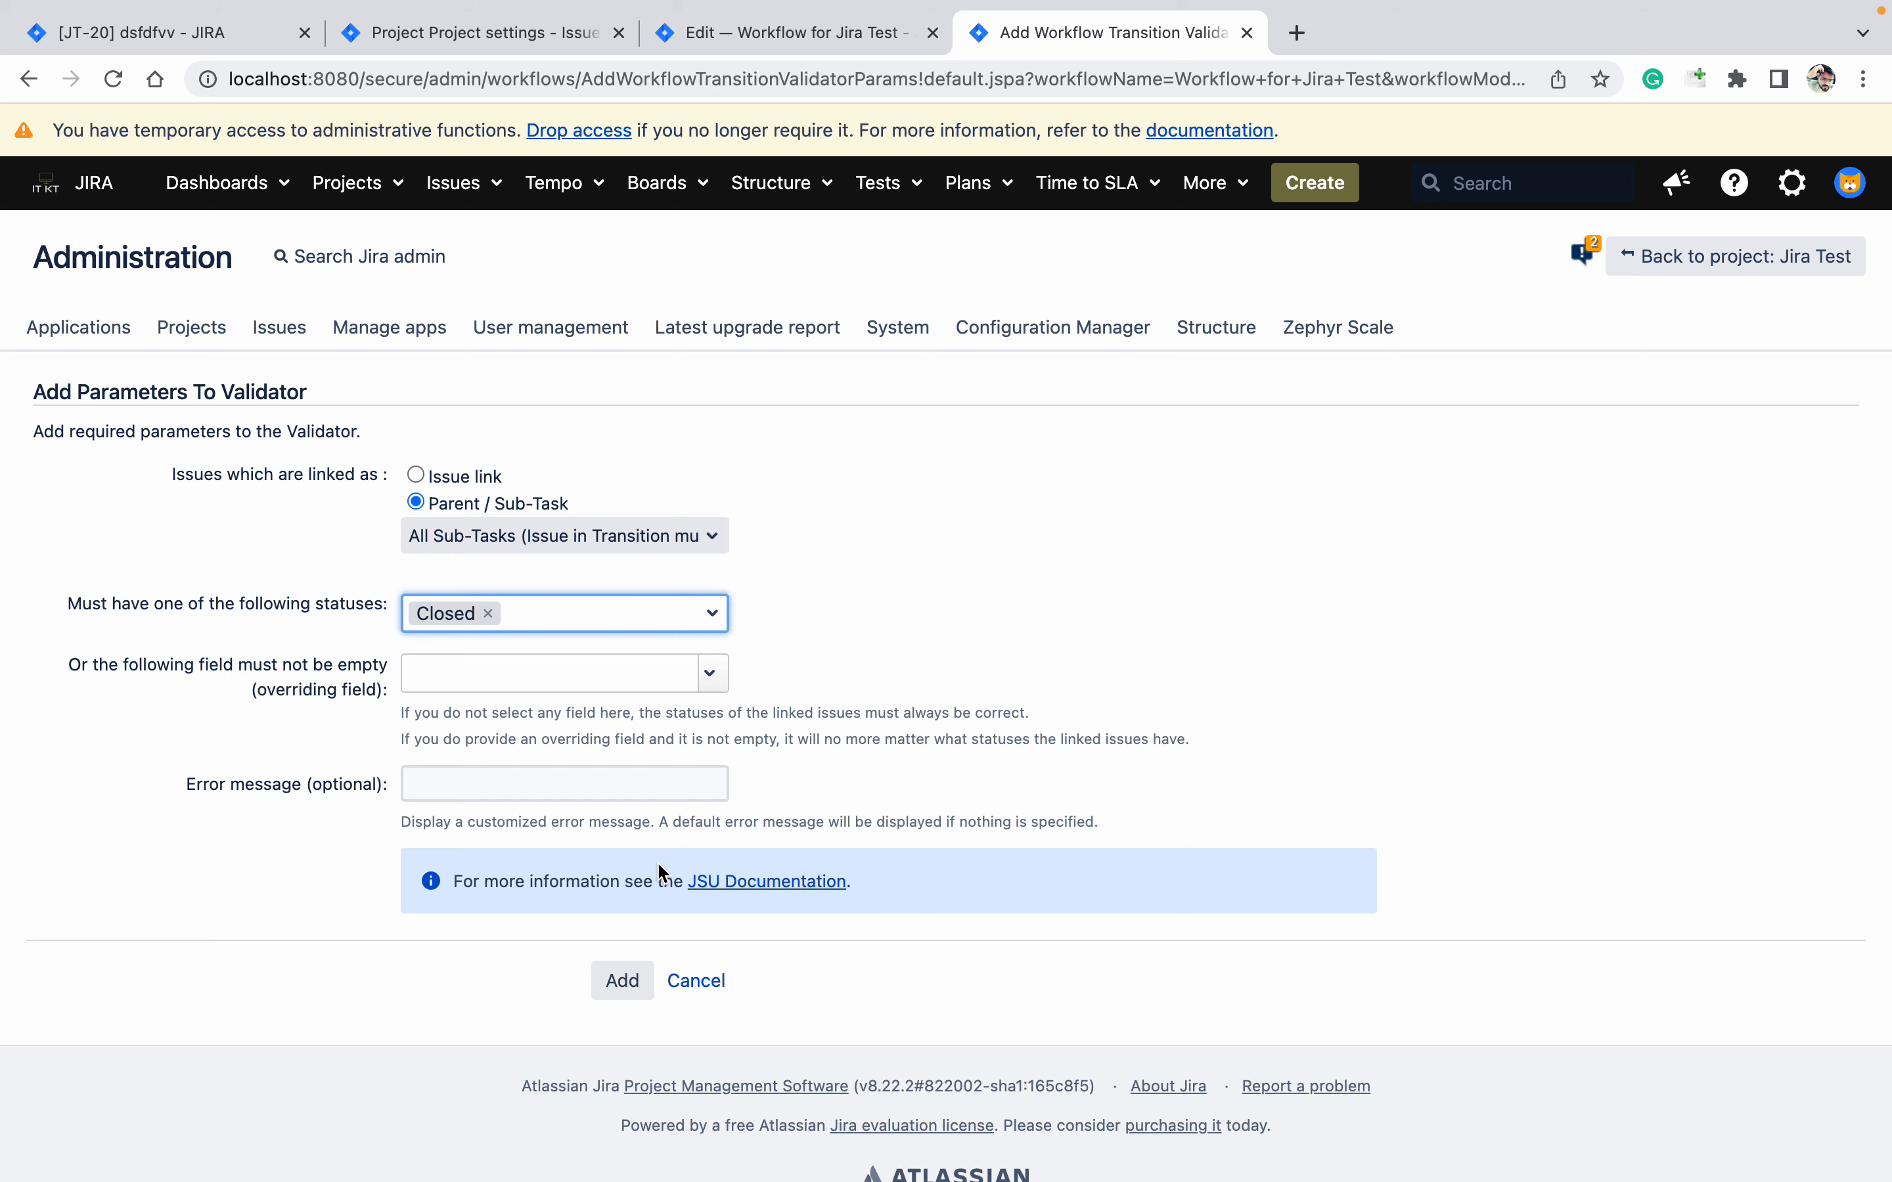
pyautogui.click(698, 980)
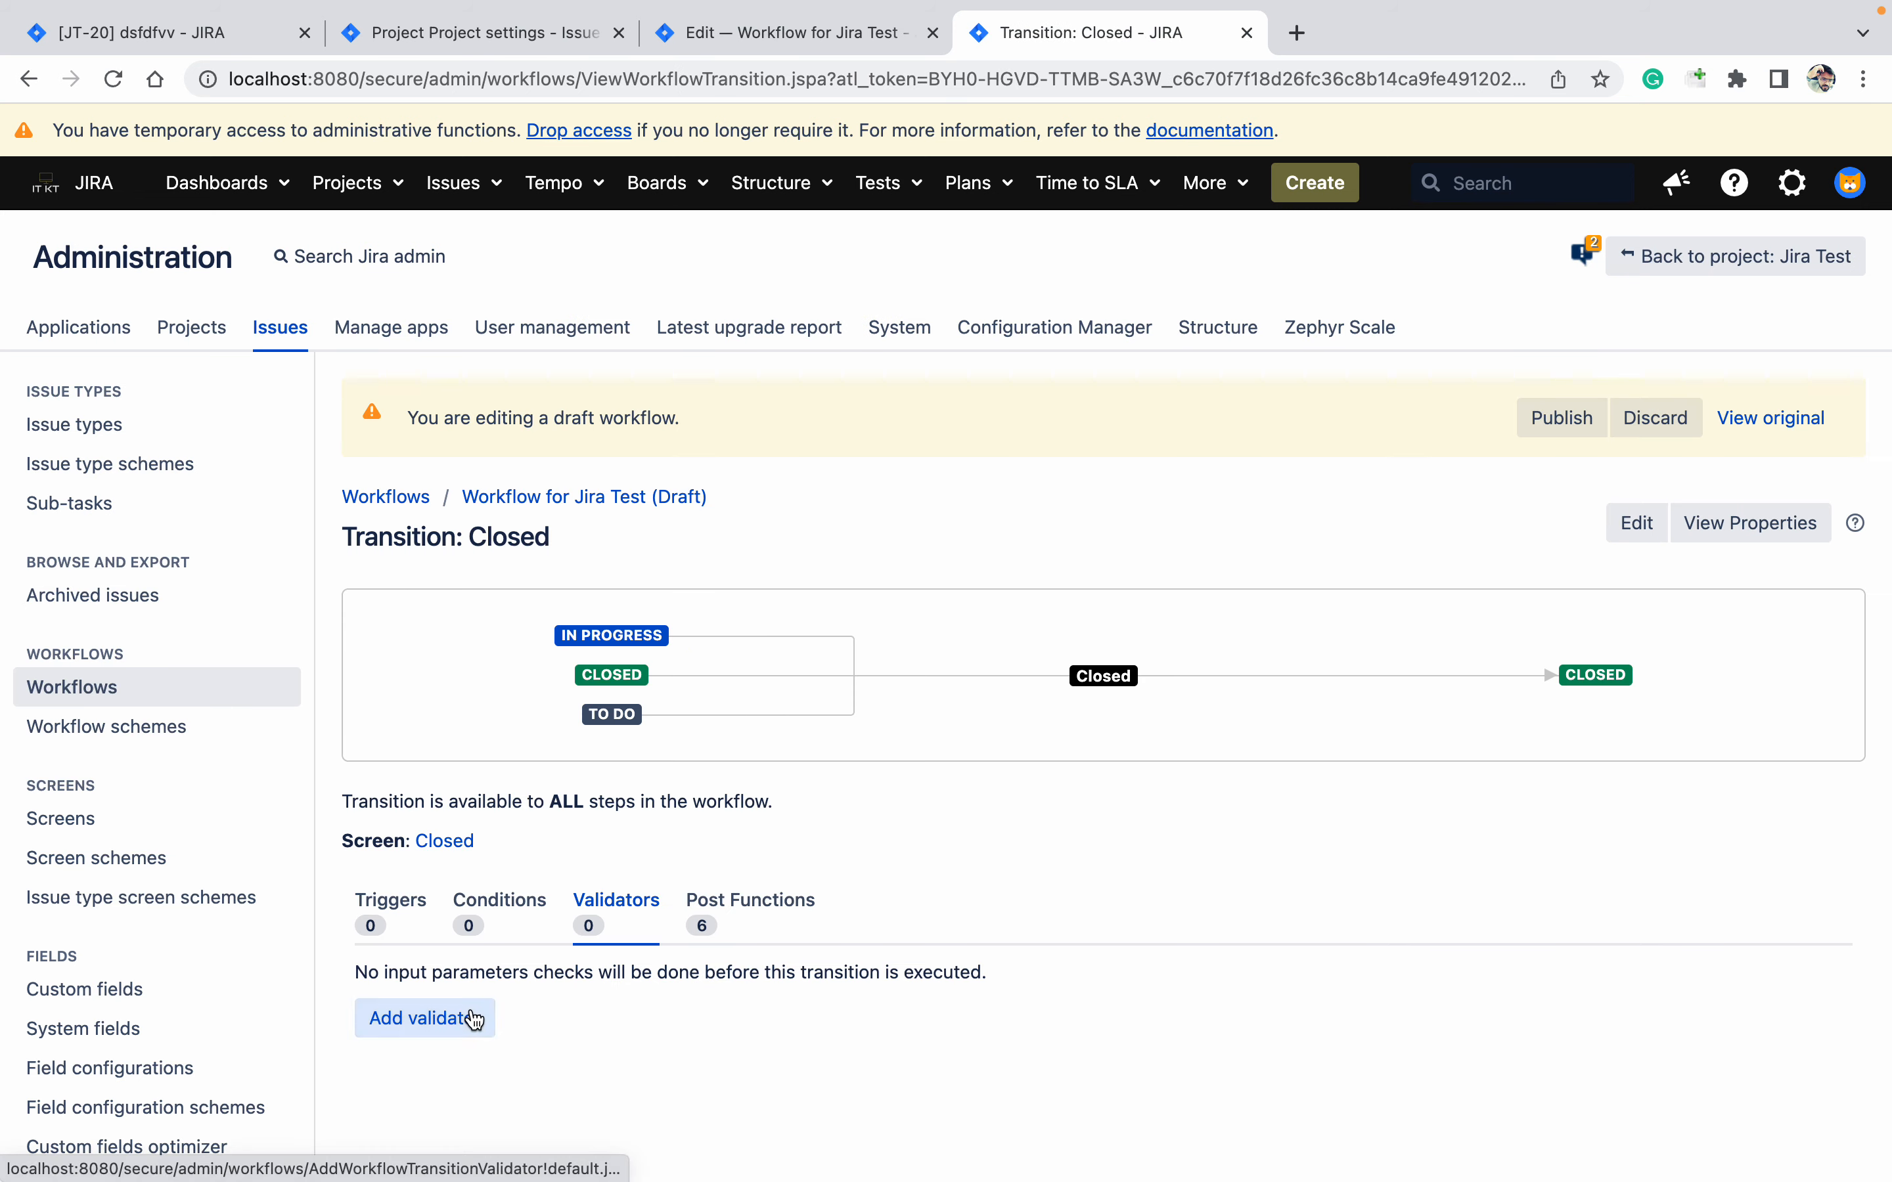
# Select the Parent Status Validator (JMWE app) for the Closed transition and open its parameters
pyautogui.click(474, 1019)
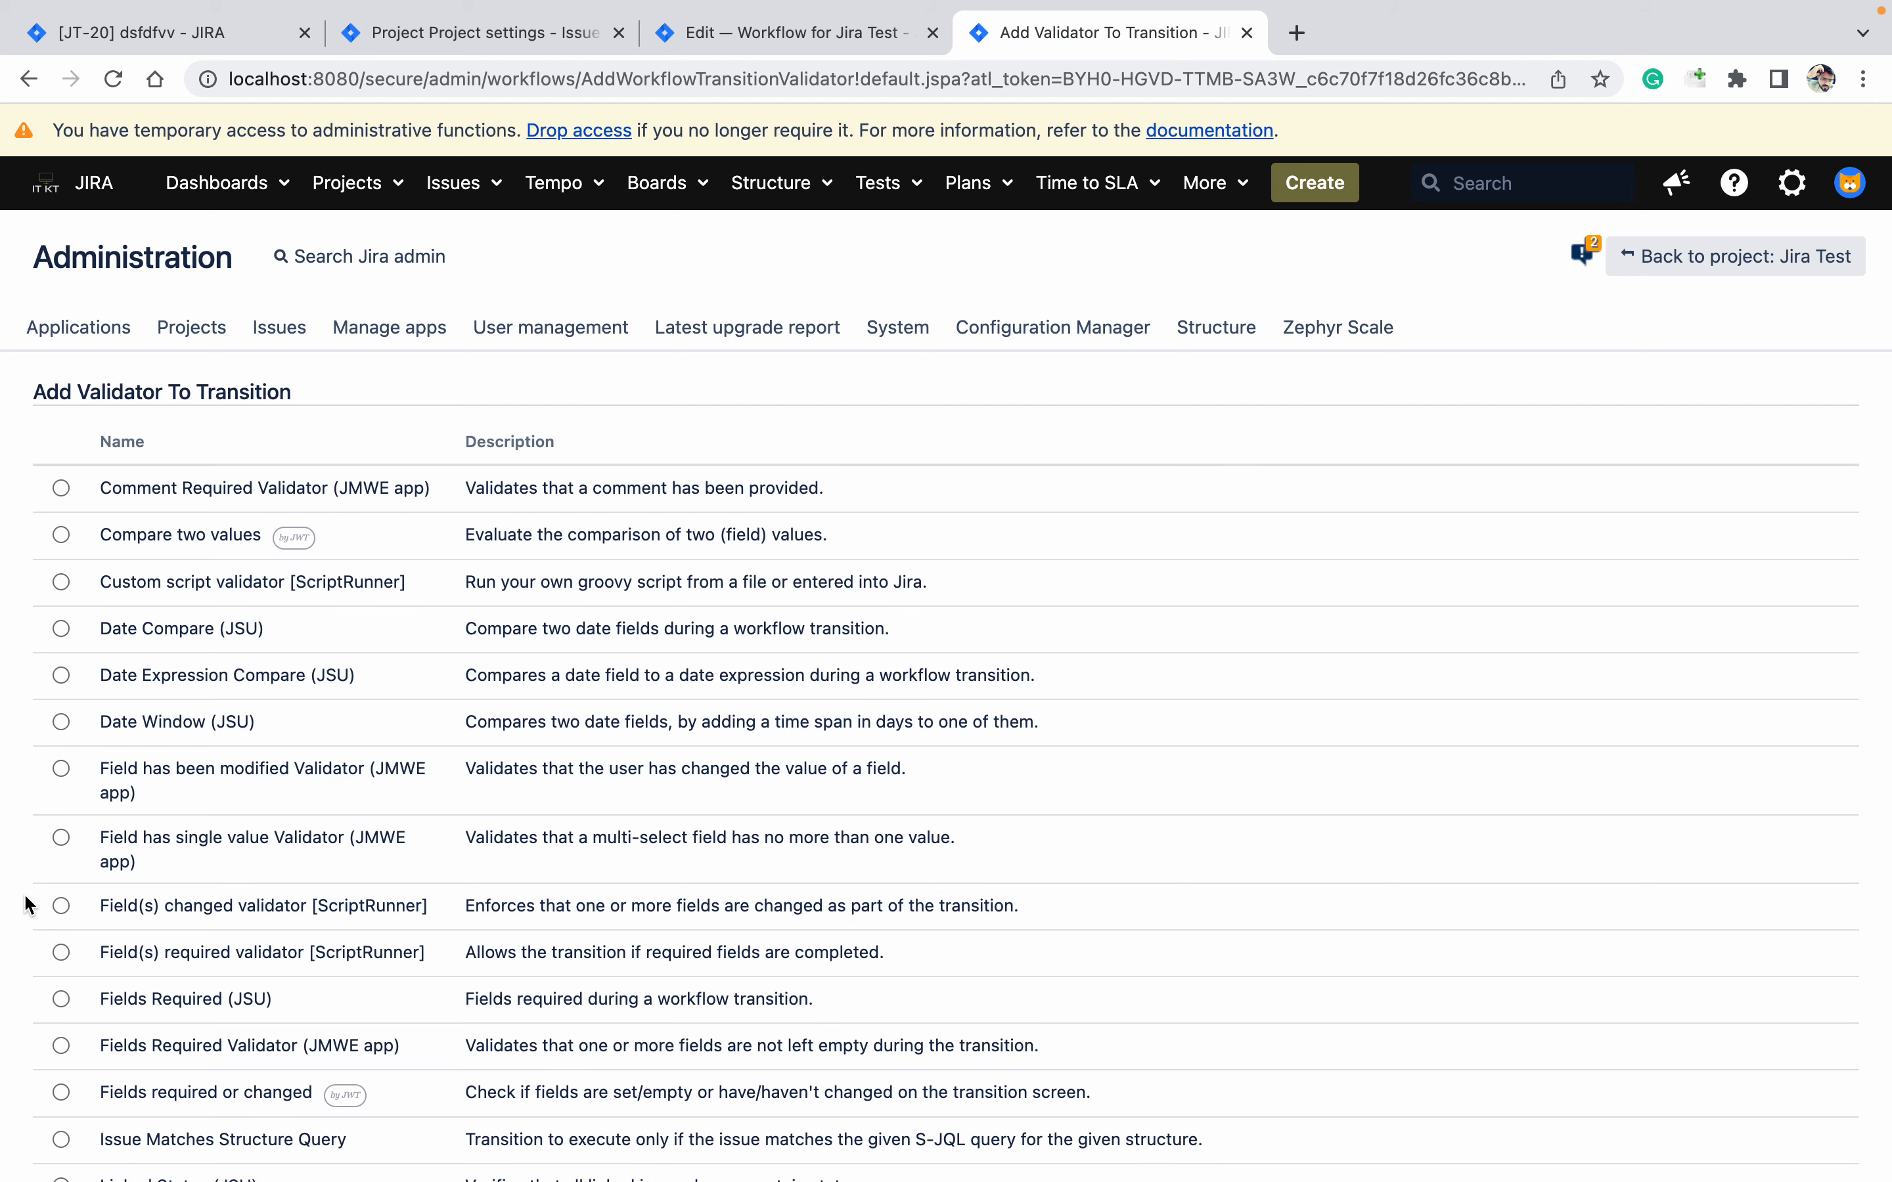
pyautogui.scroll(-5, 28, 906)
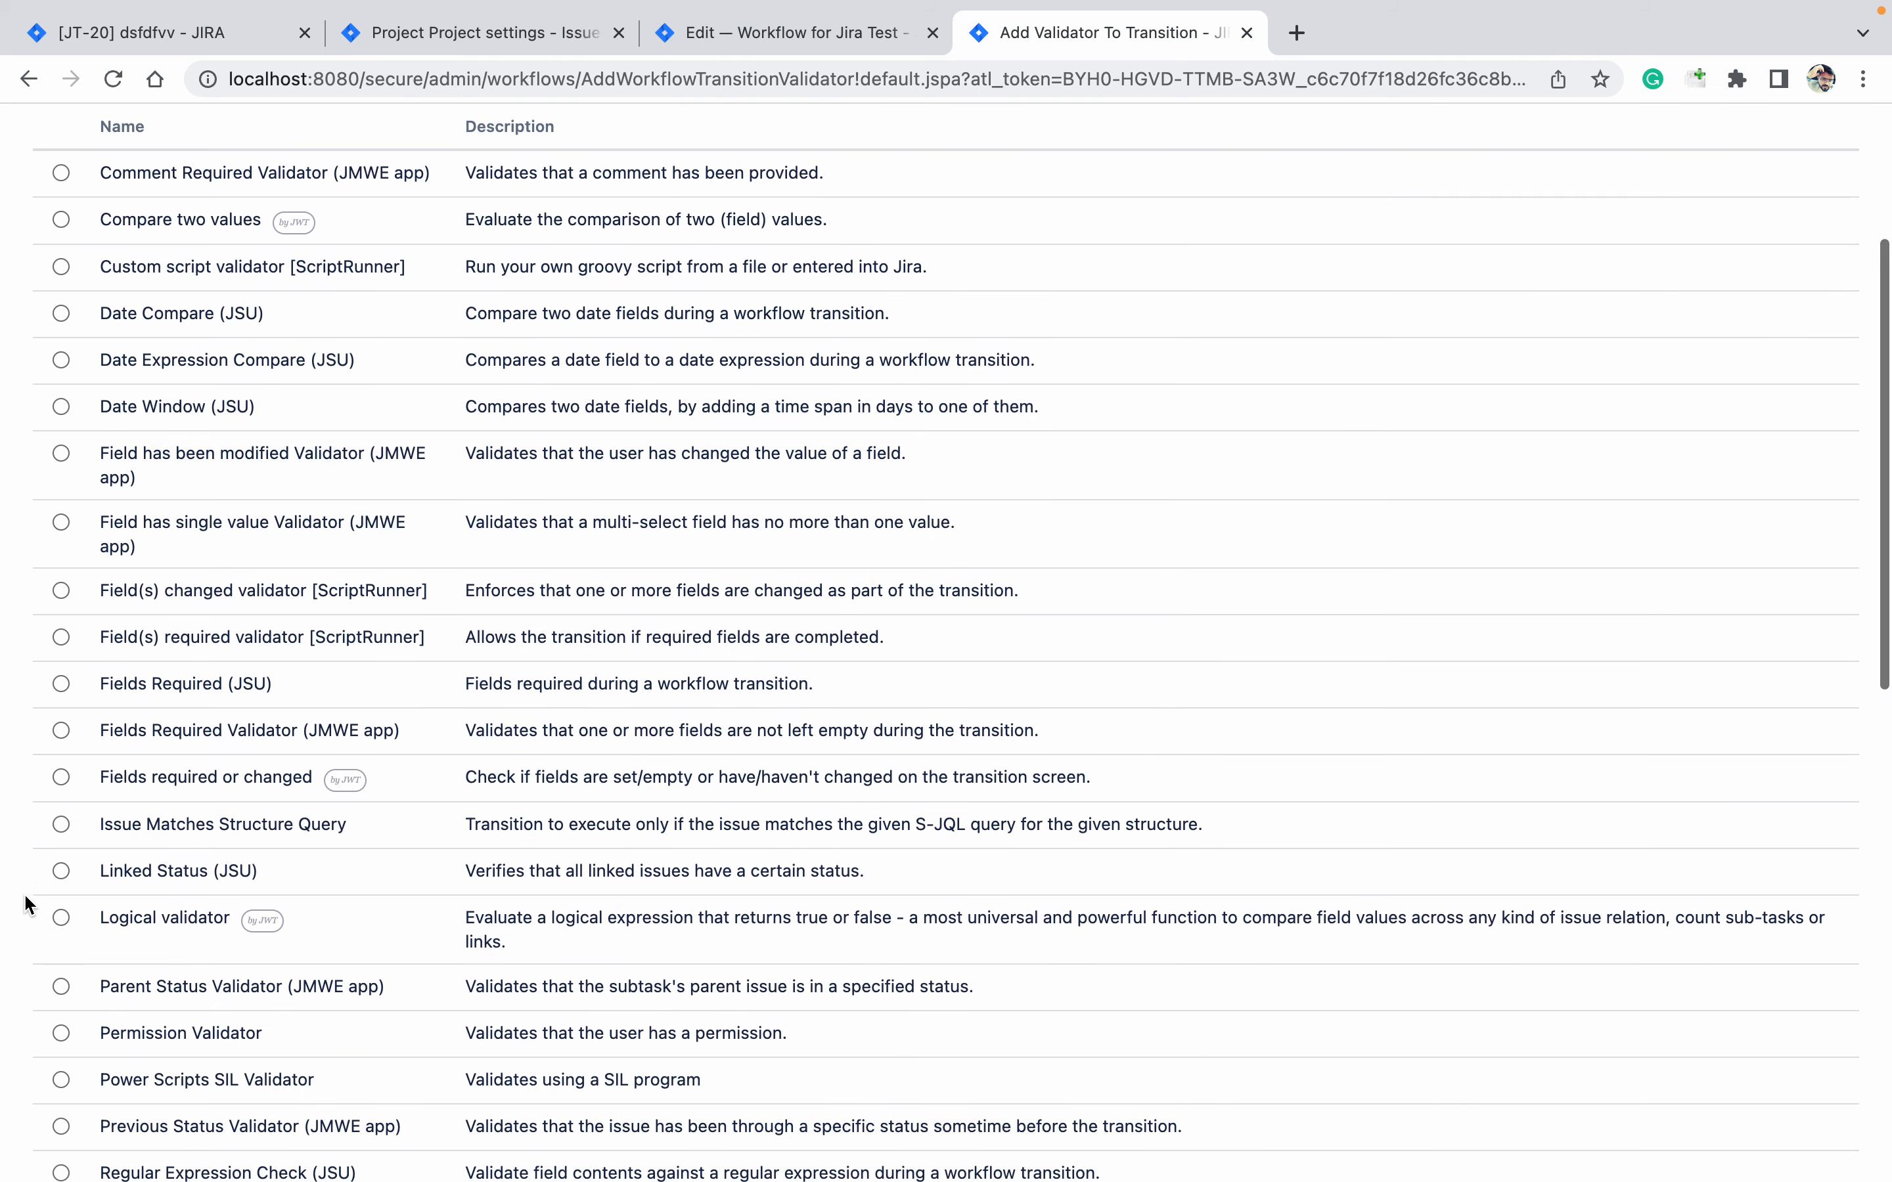
pyautogui.scroll(-3, 25, 906)
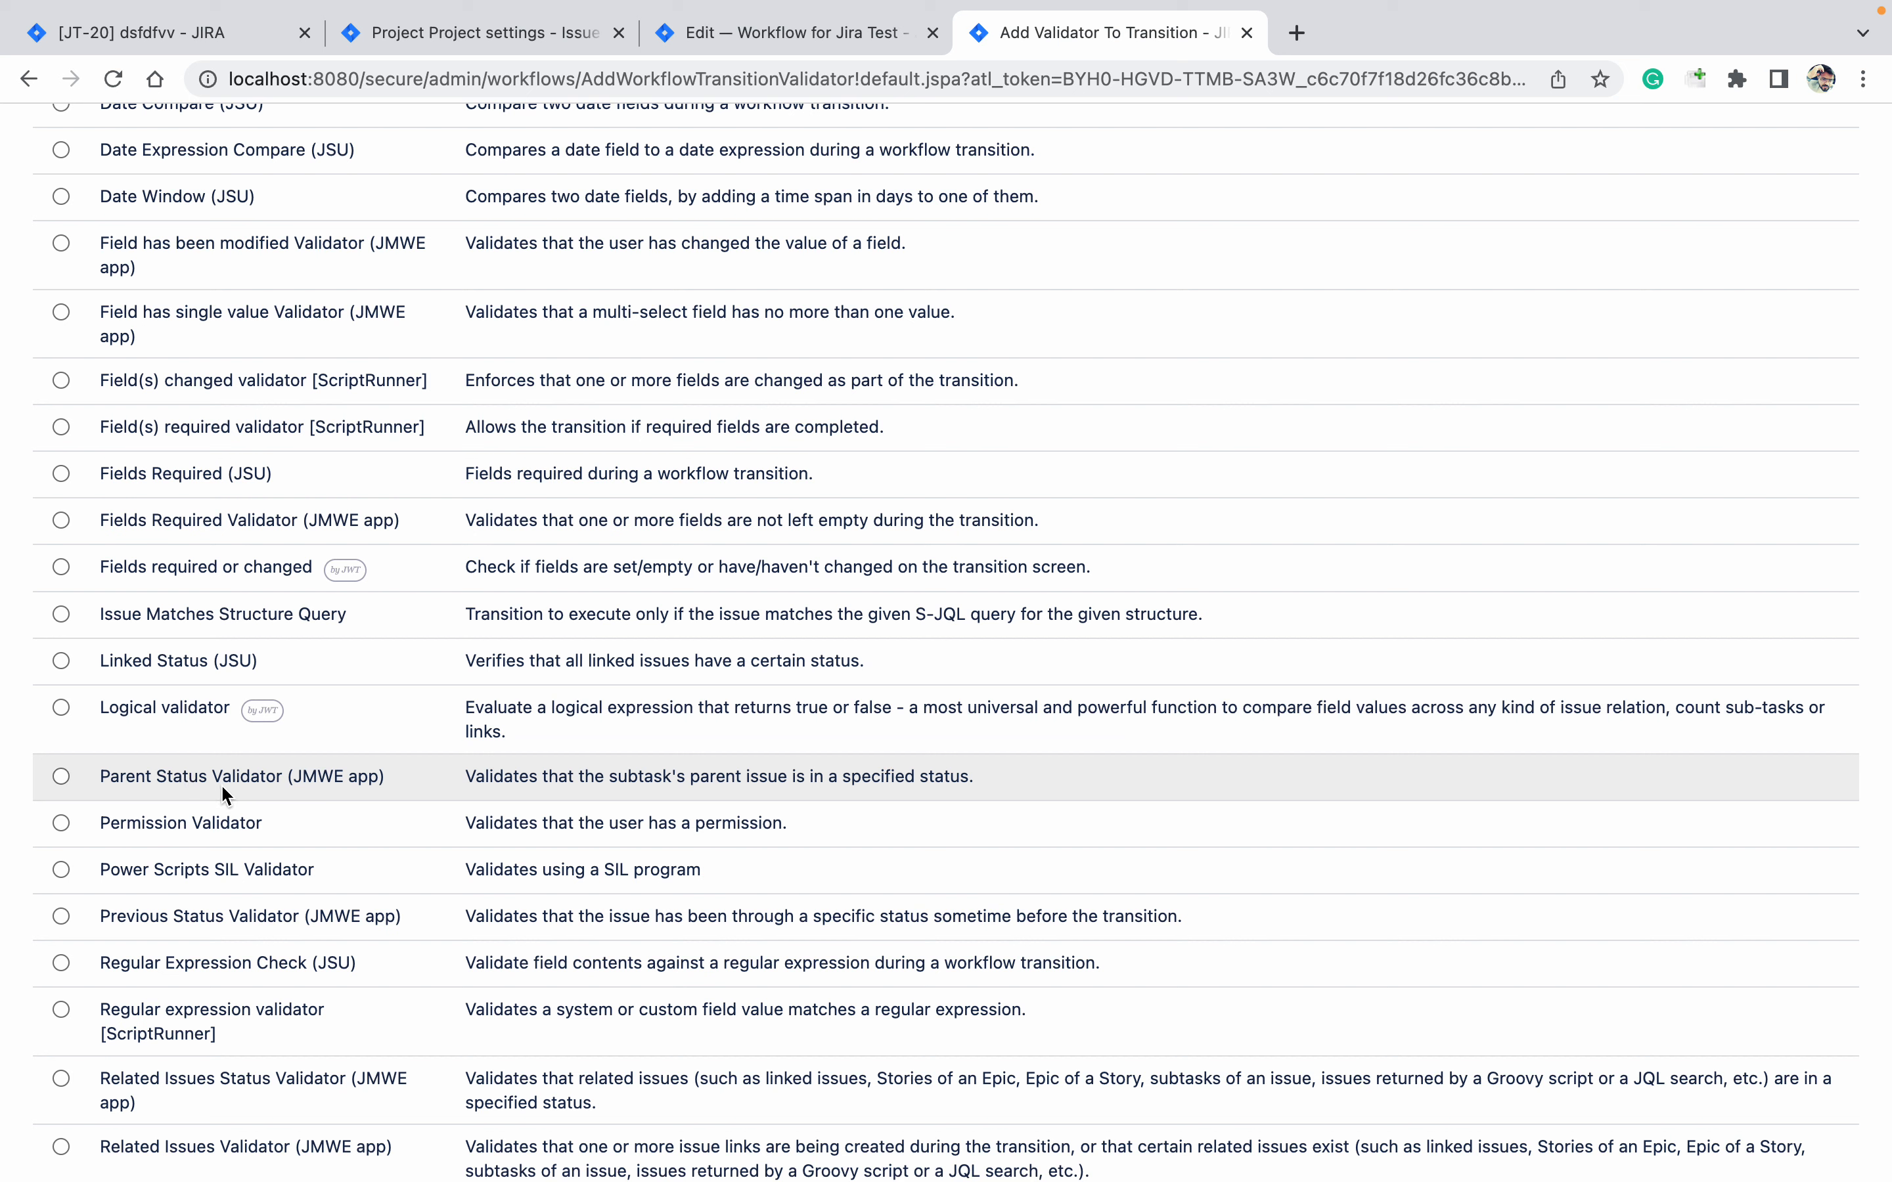
pyautogui.click(61, 777)
pyautogui.scroll(-10, 27, 863)
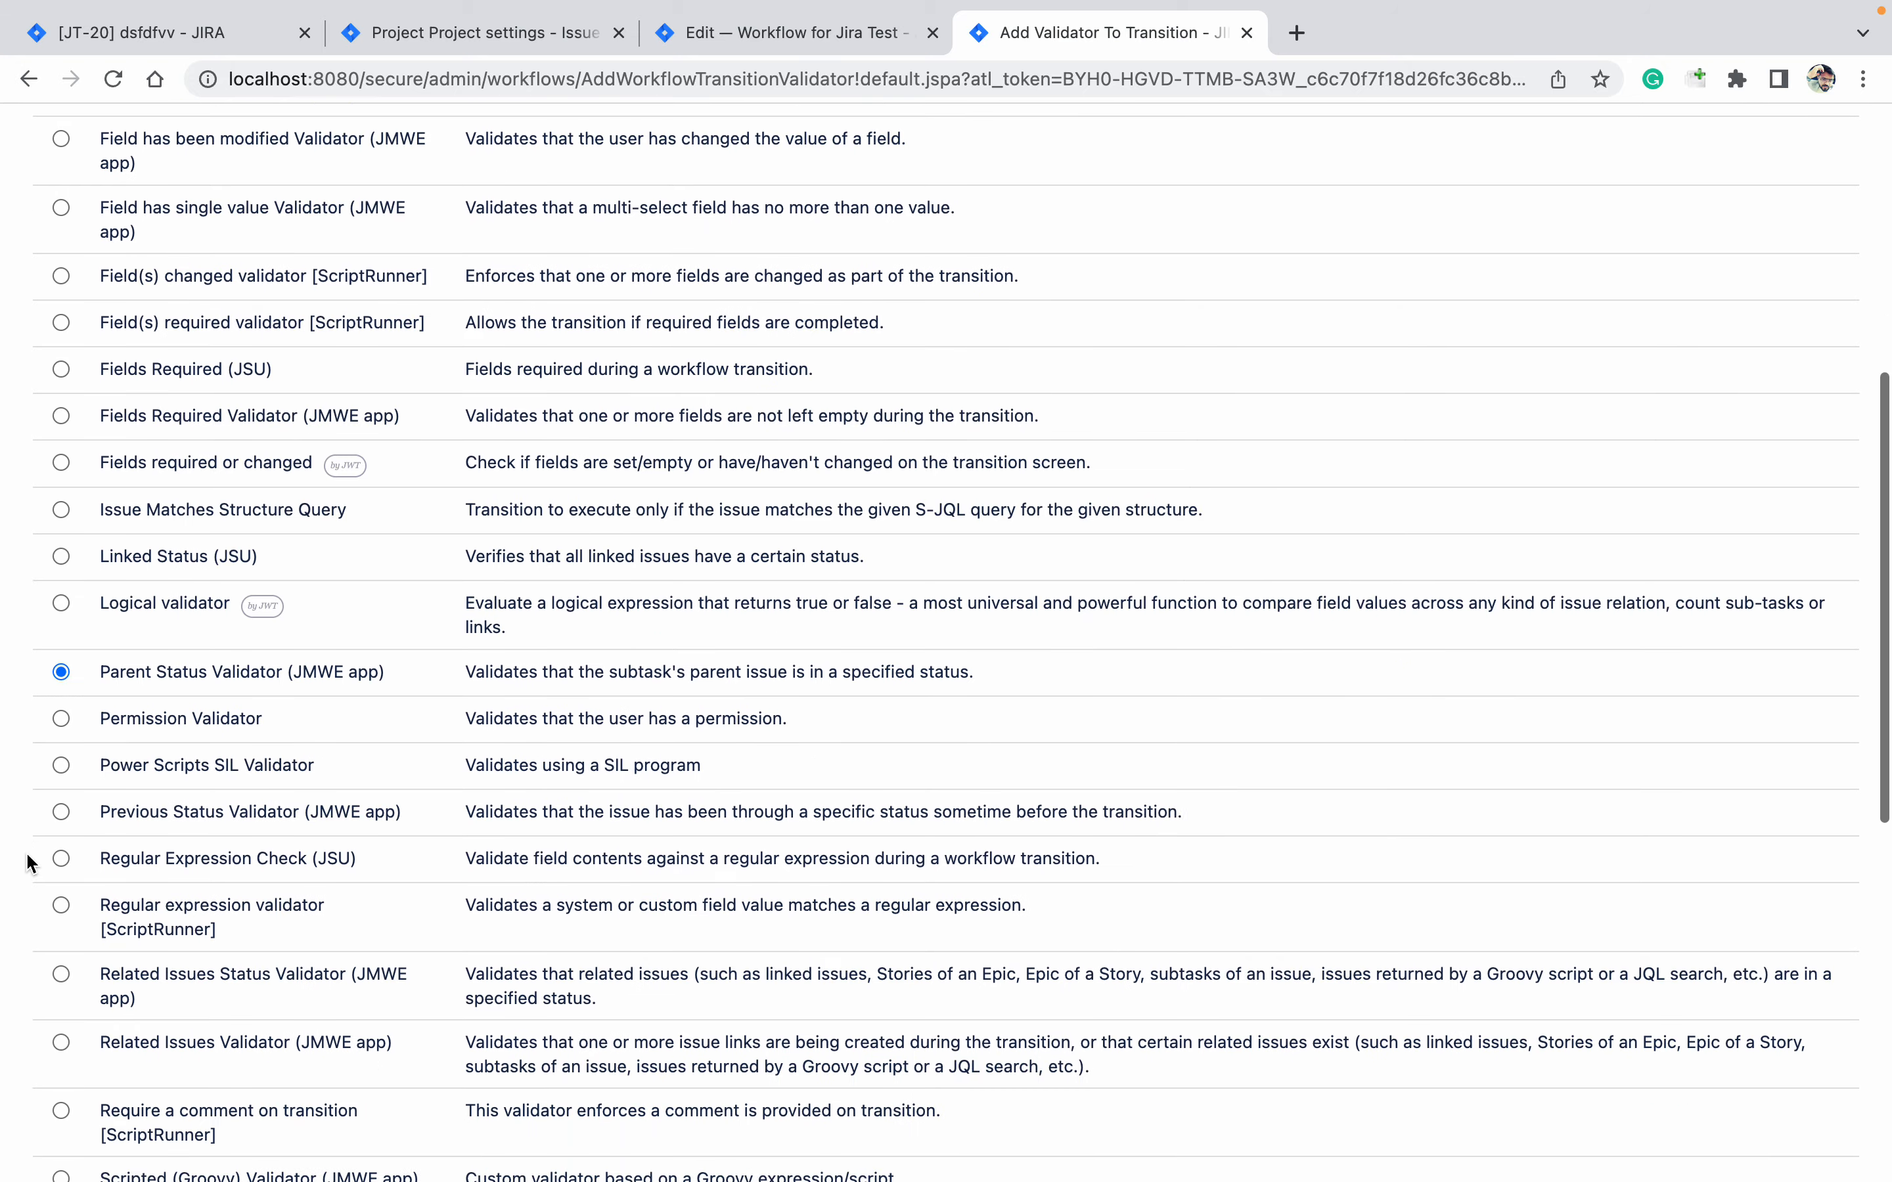
pyautogui.scroll(-3, 27, 863)
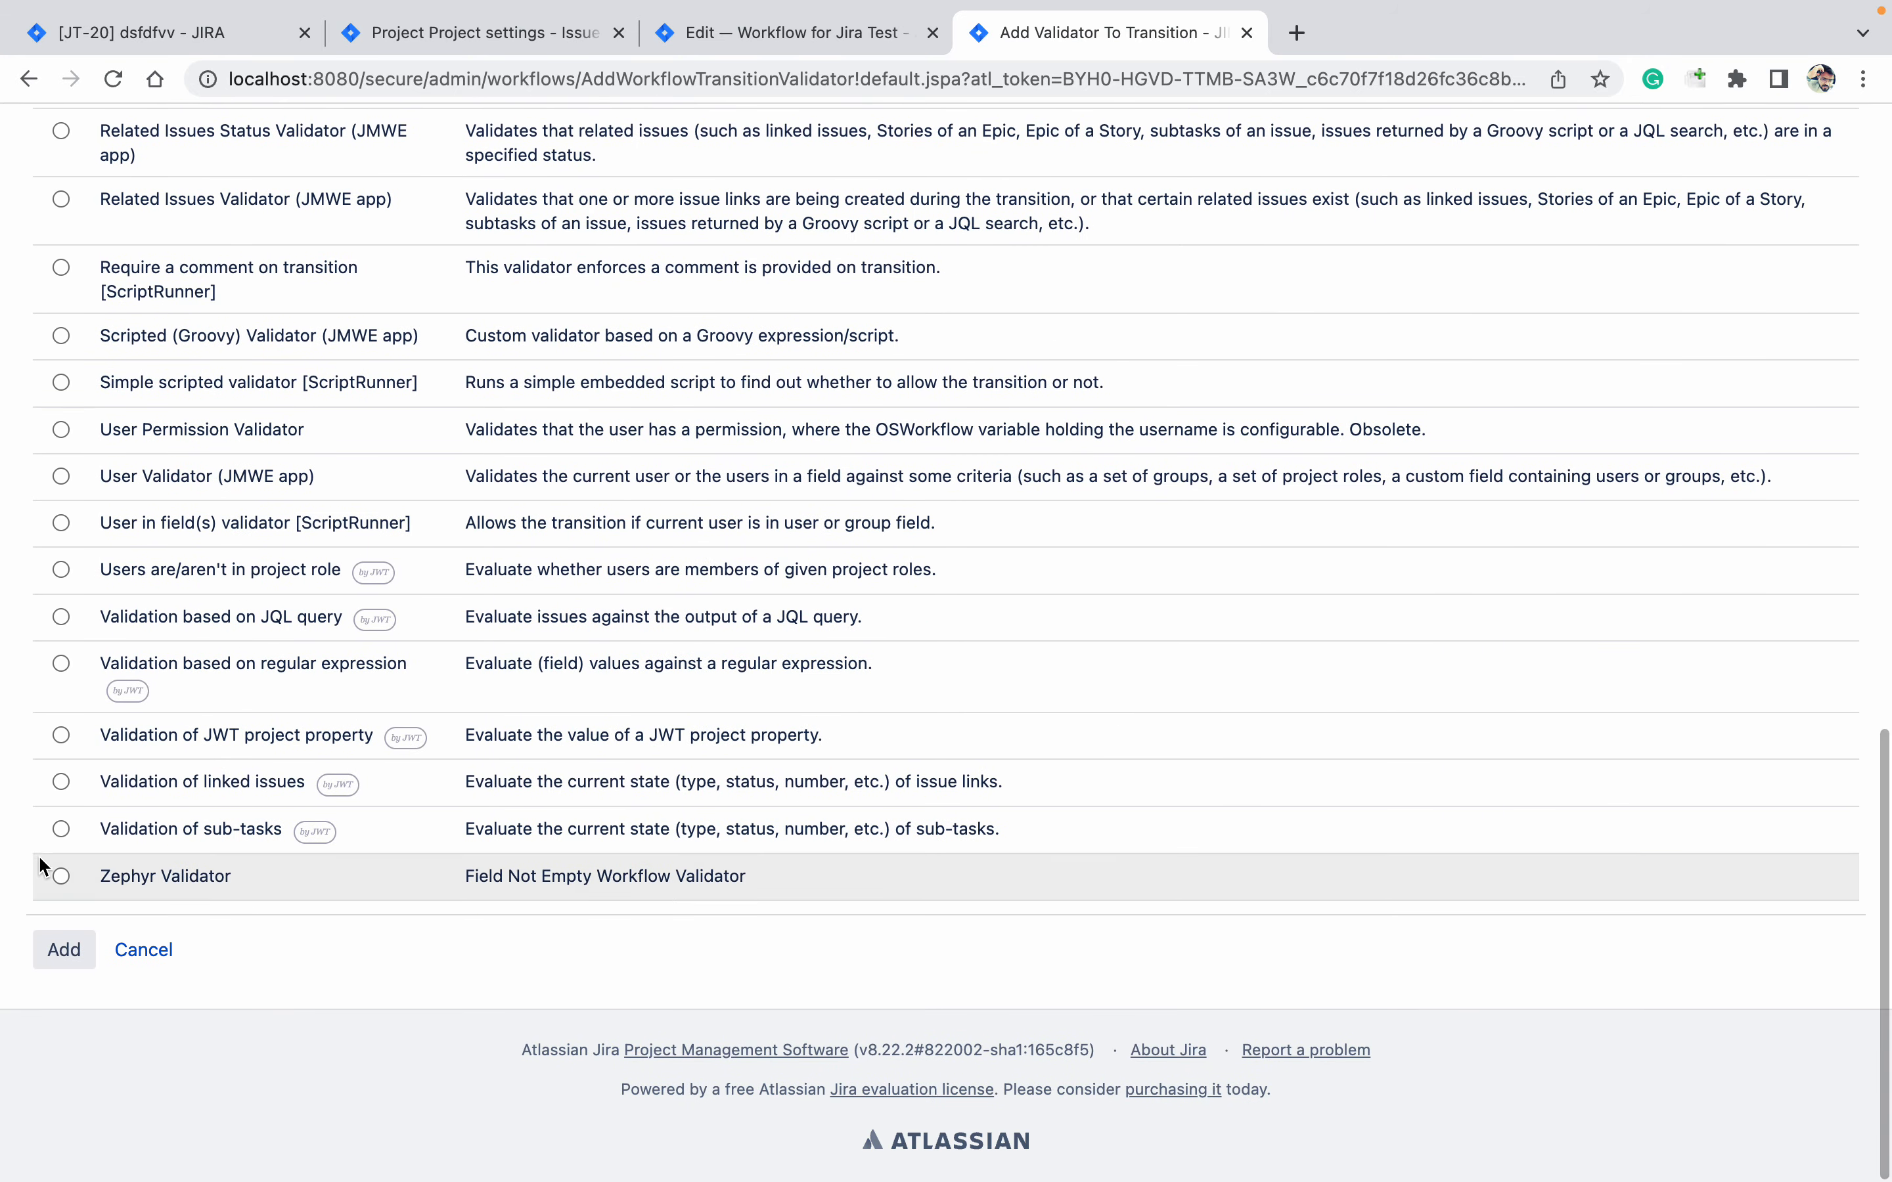
pyautogui.click(76, 949)
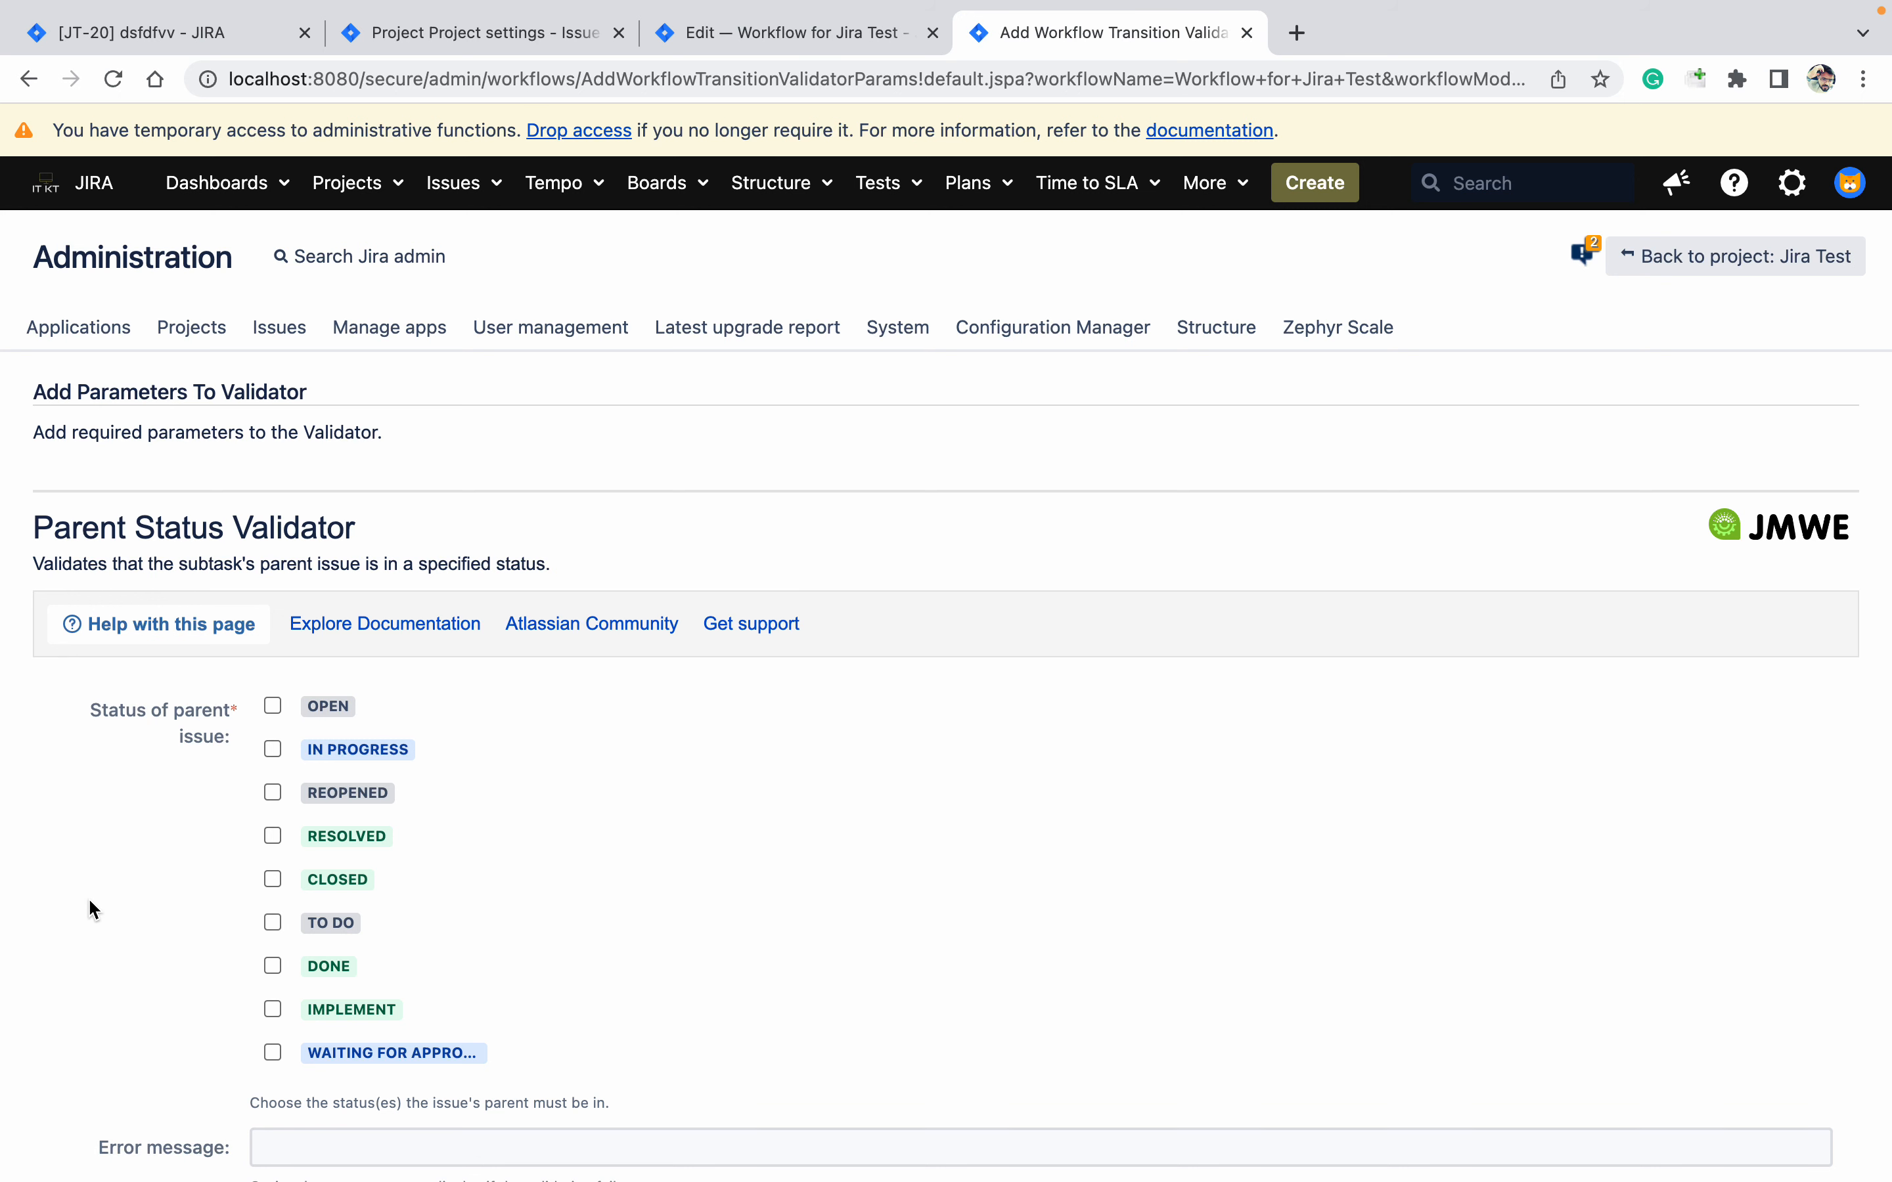
# Cancel the Parent Status Validator, select Validation of sub-tasks for the Closed transition and open its parameters
pyautogui.scroll(-5, 88, 898)
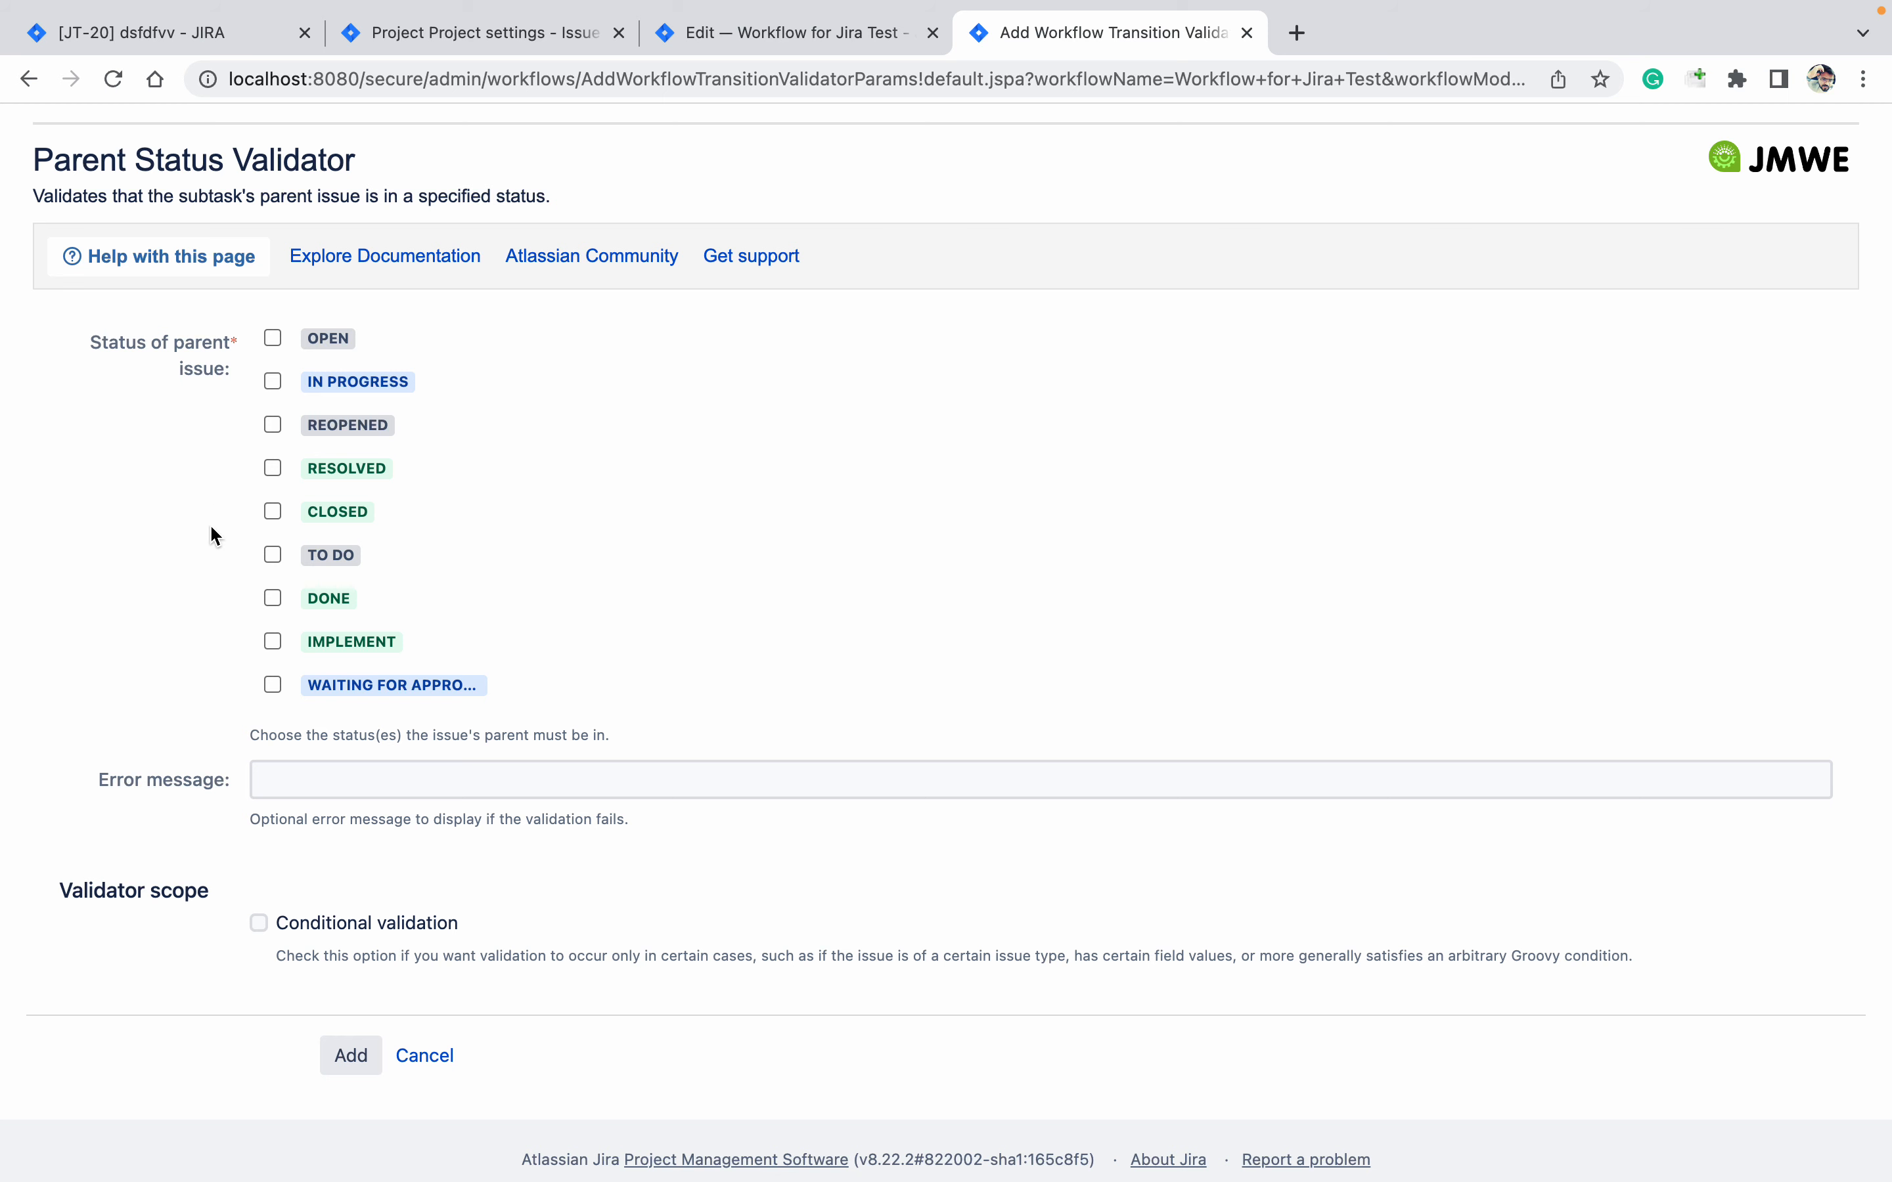
pyautogui.click(426, 1057)
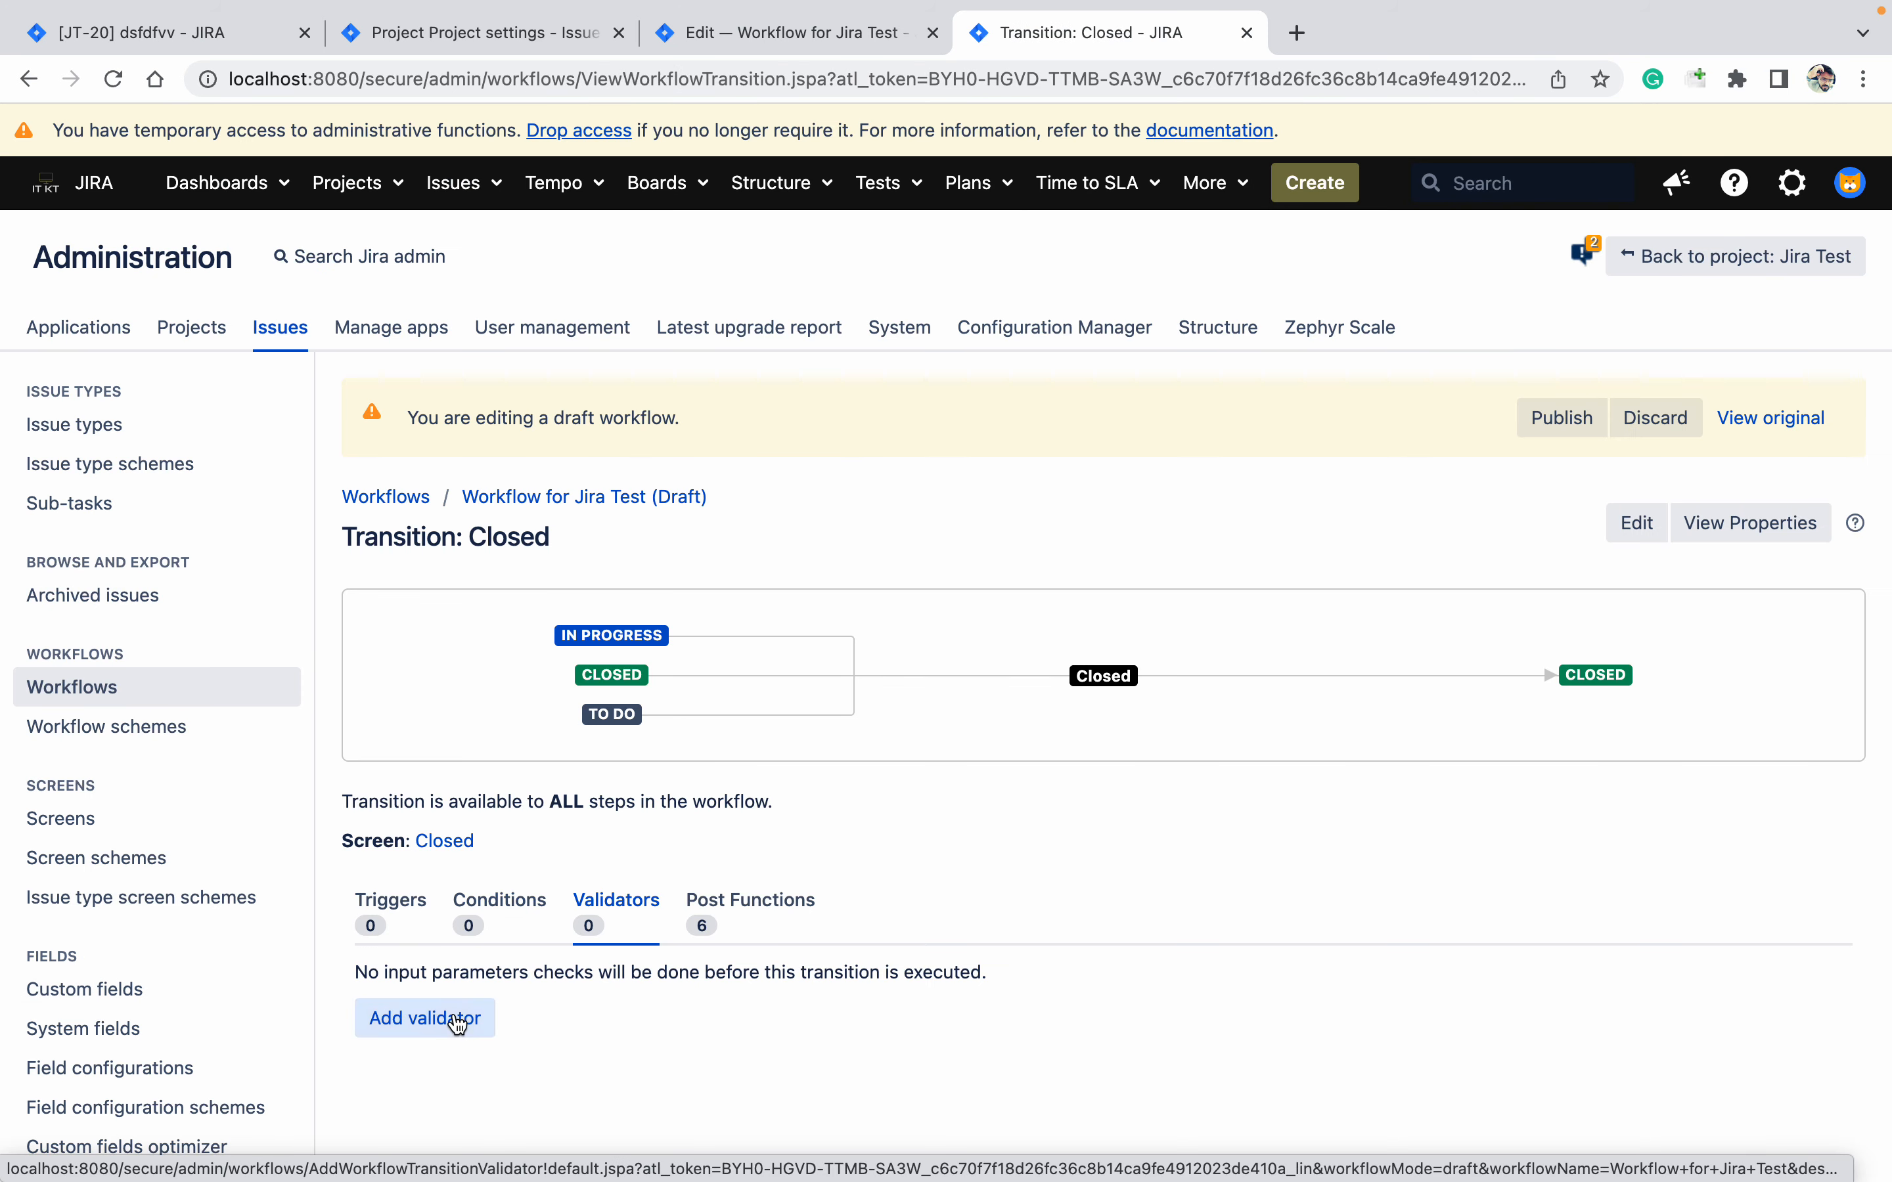
pyautogui.click(424, 1016)
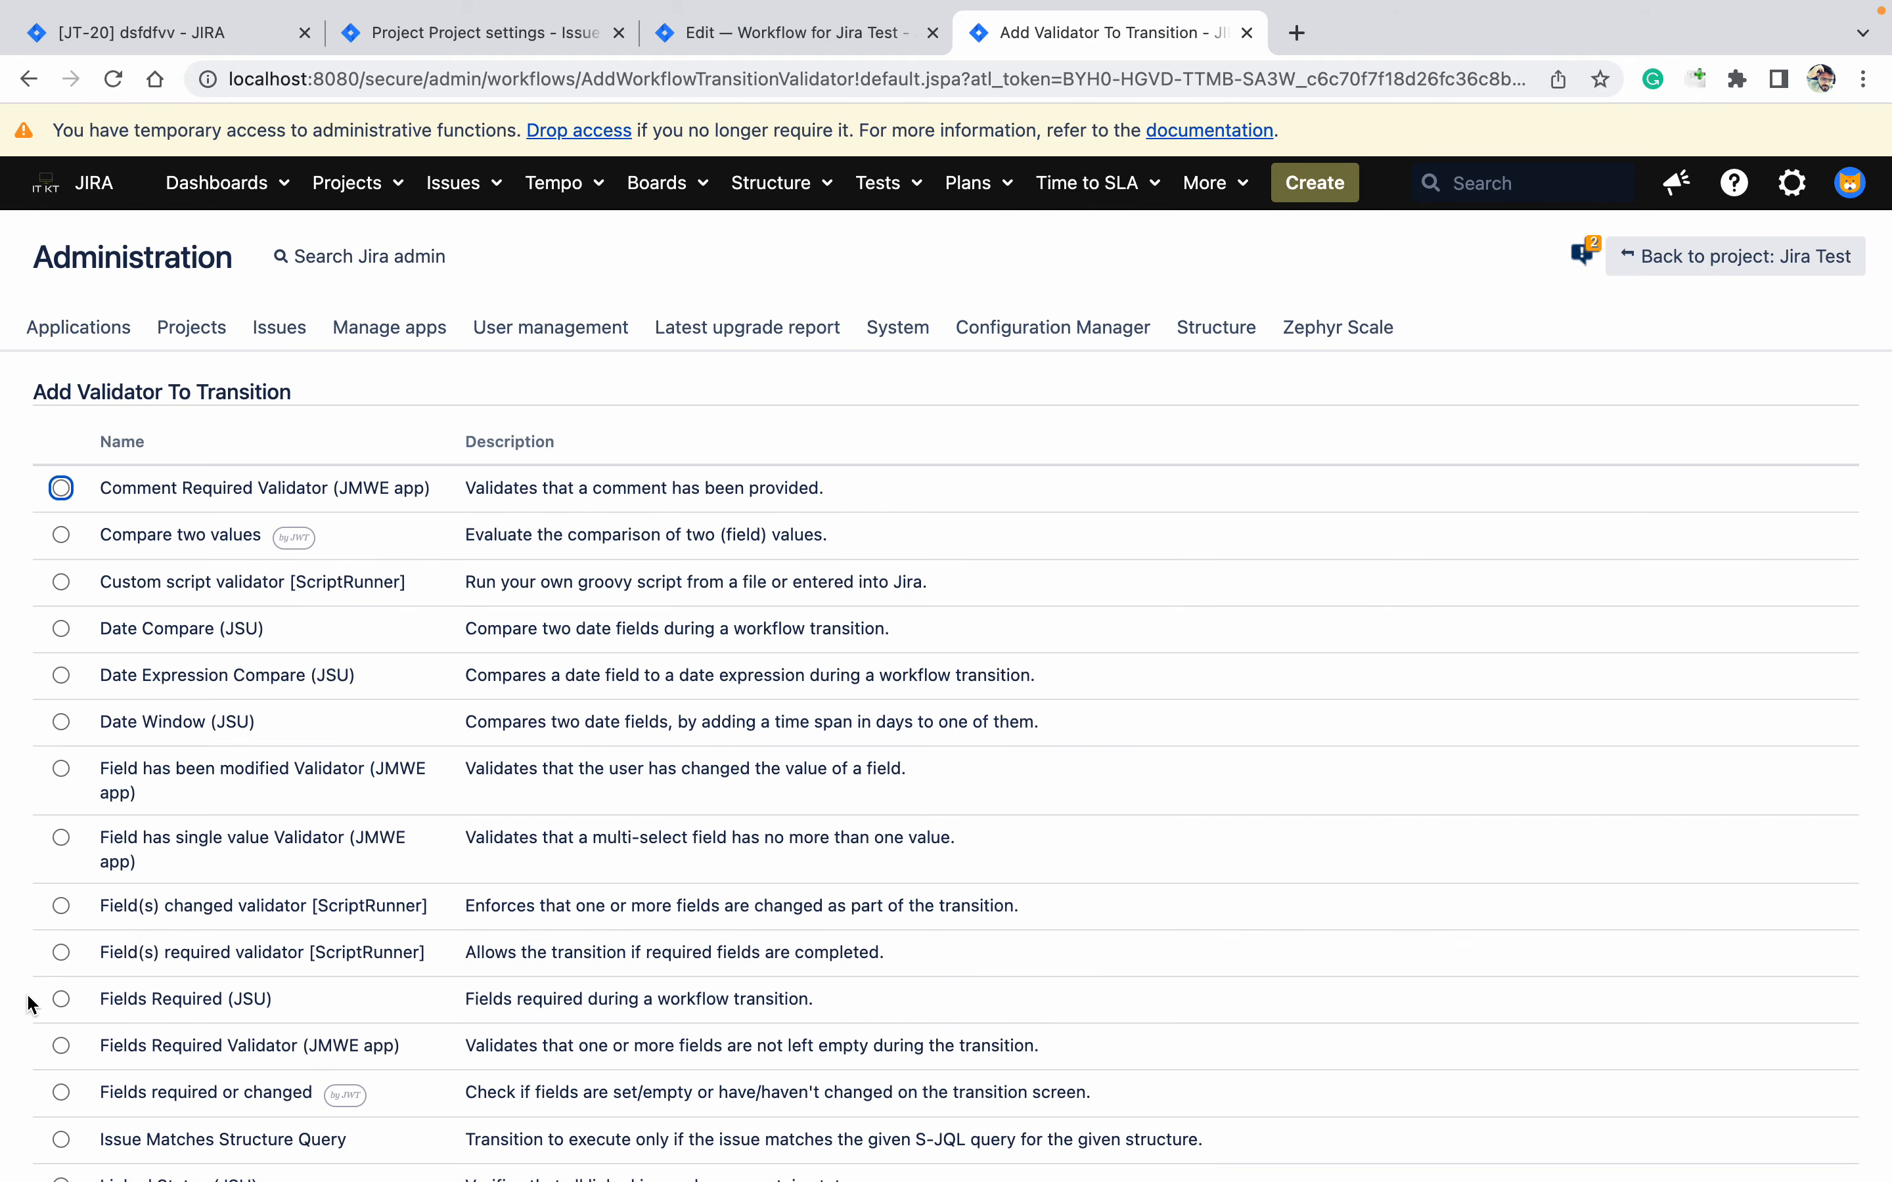
pyautogui.scroll(-10, 29, 1003)
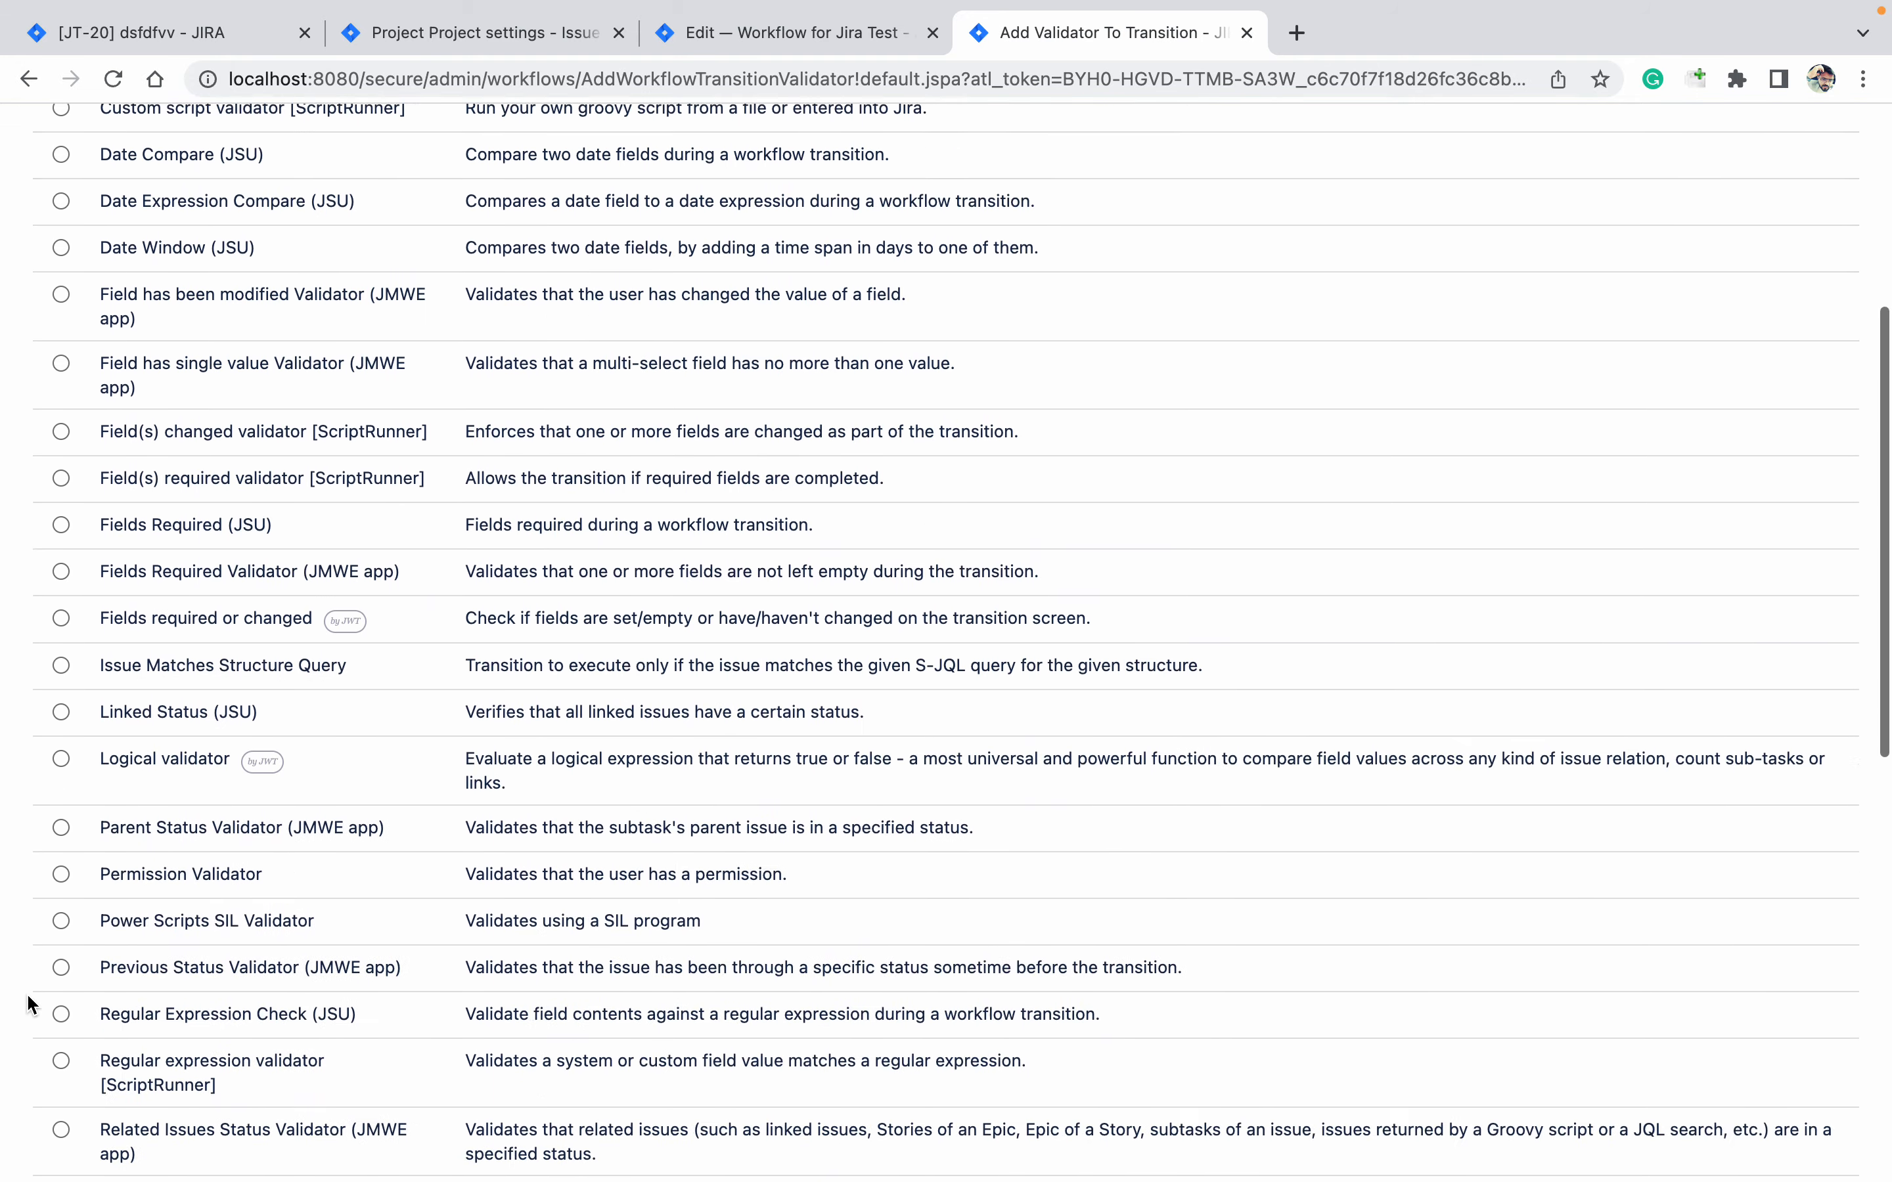
pyautogui.scroll(-9, 29, 1003)
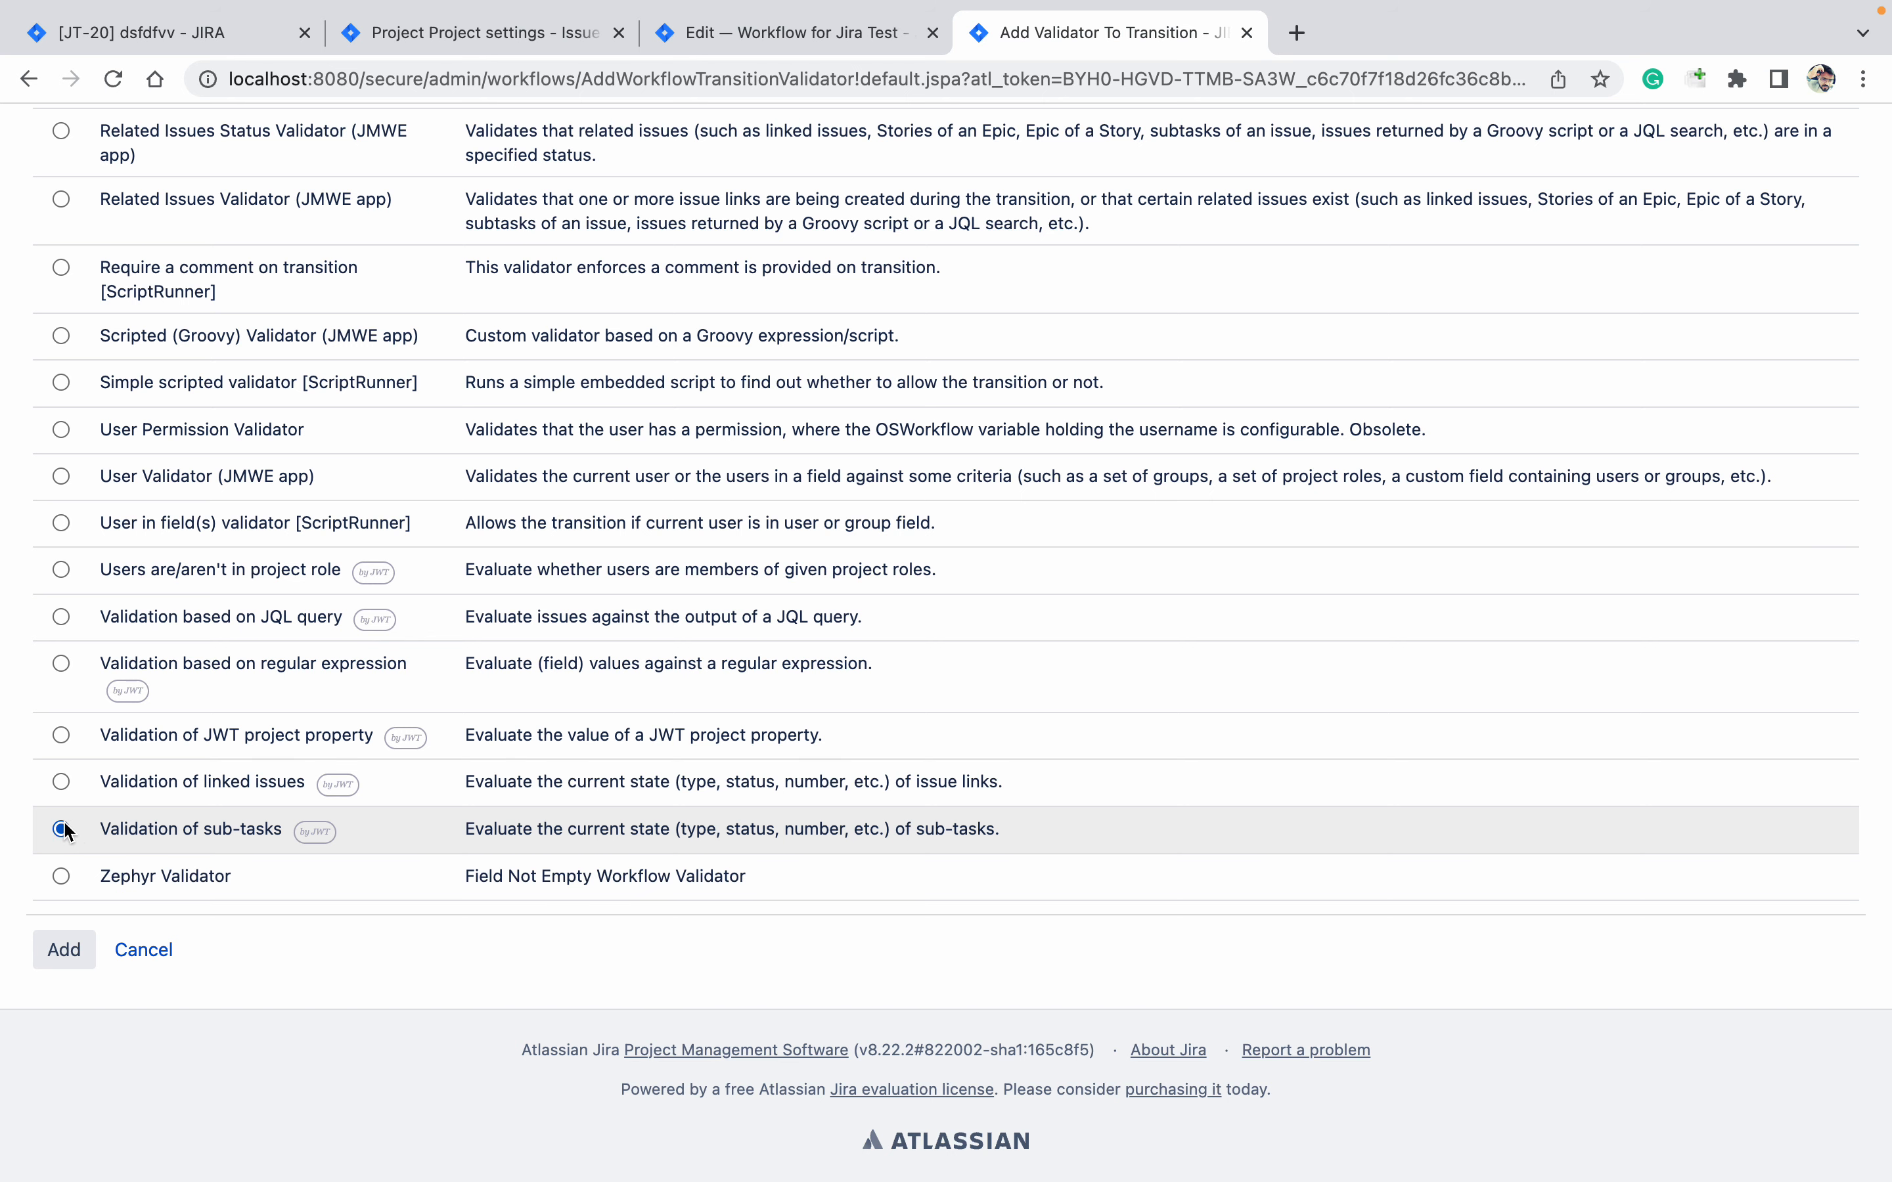
pyautogui.click(83, 954)
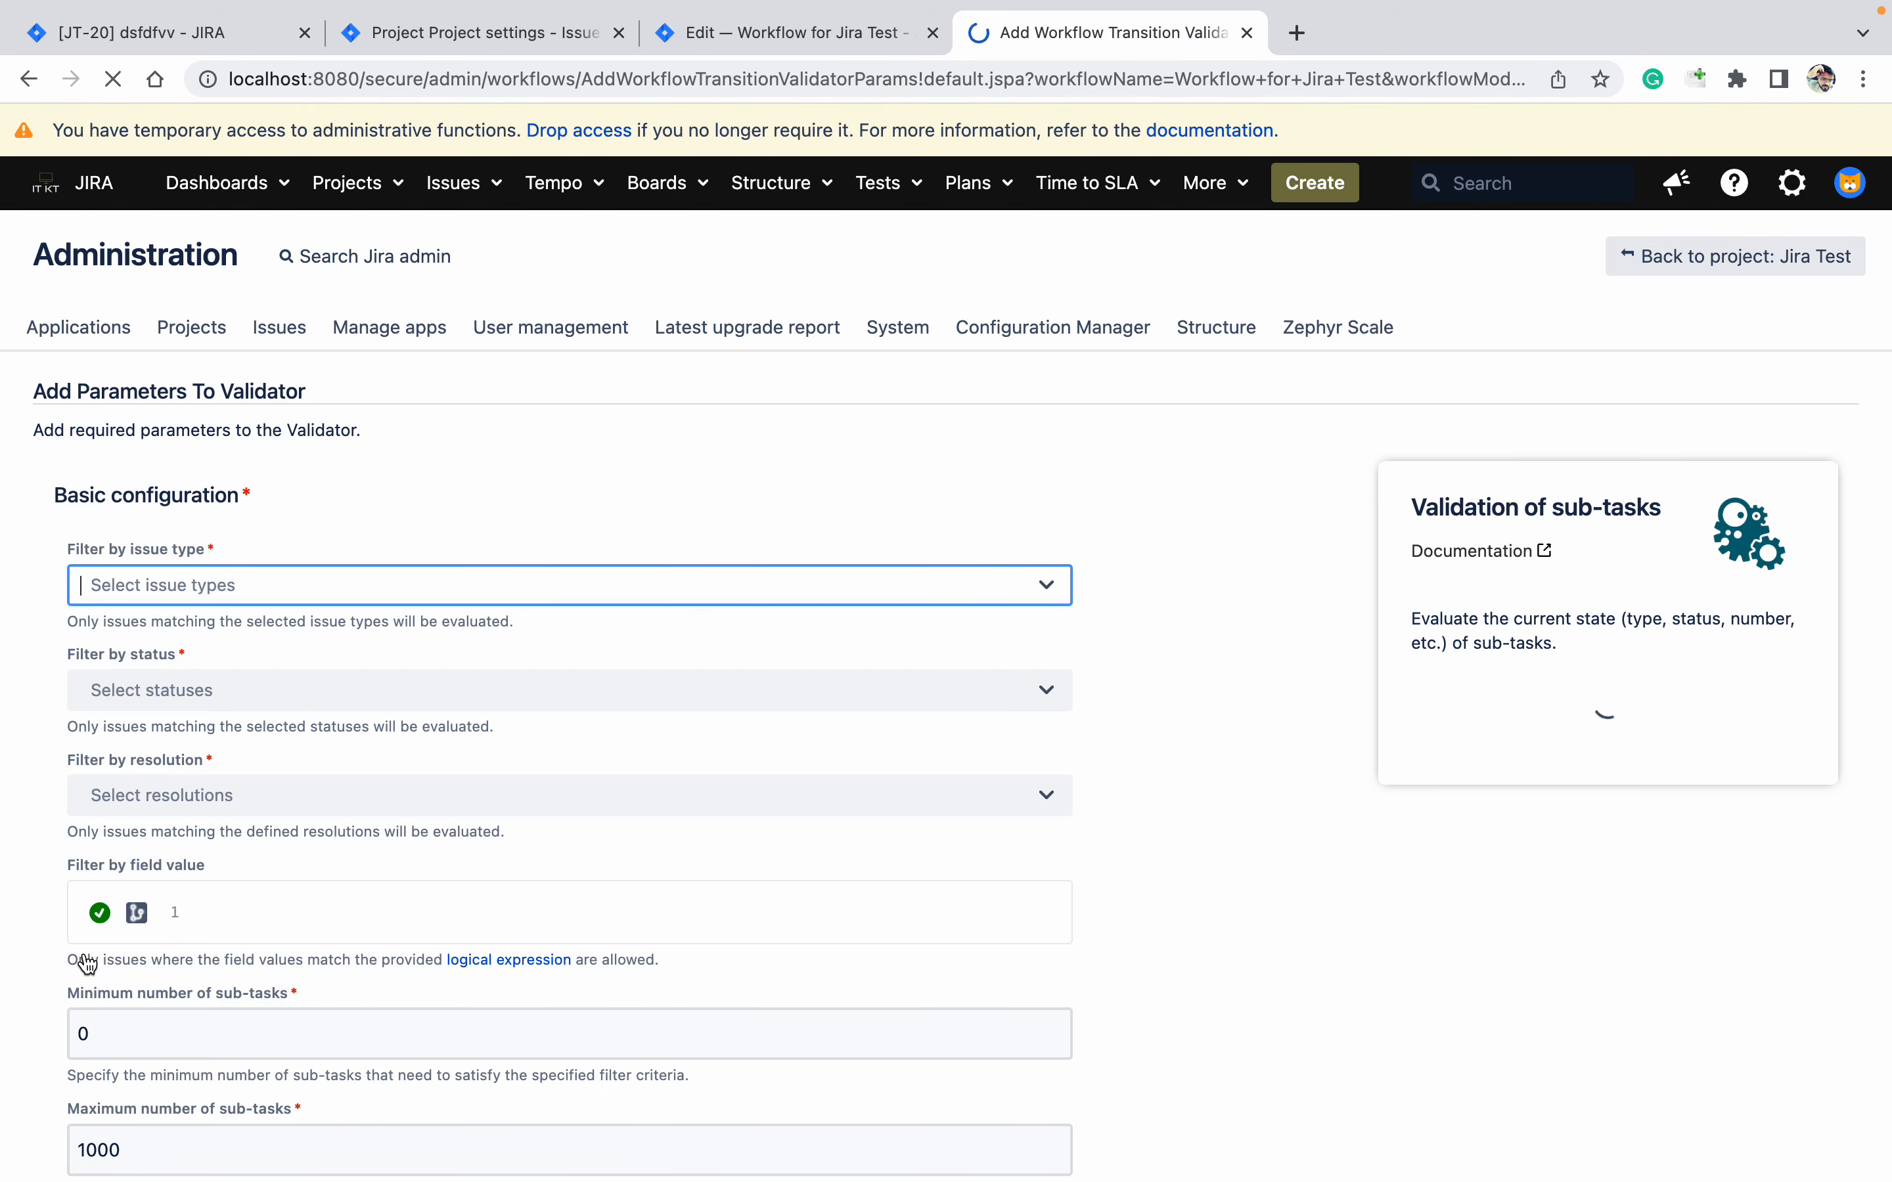
# Filter the sub-task validation by issue type Sub-task and status Closed
pyautogui.click(611, 601)
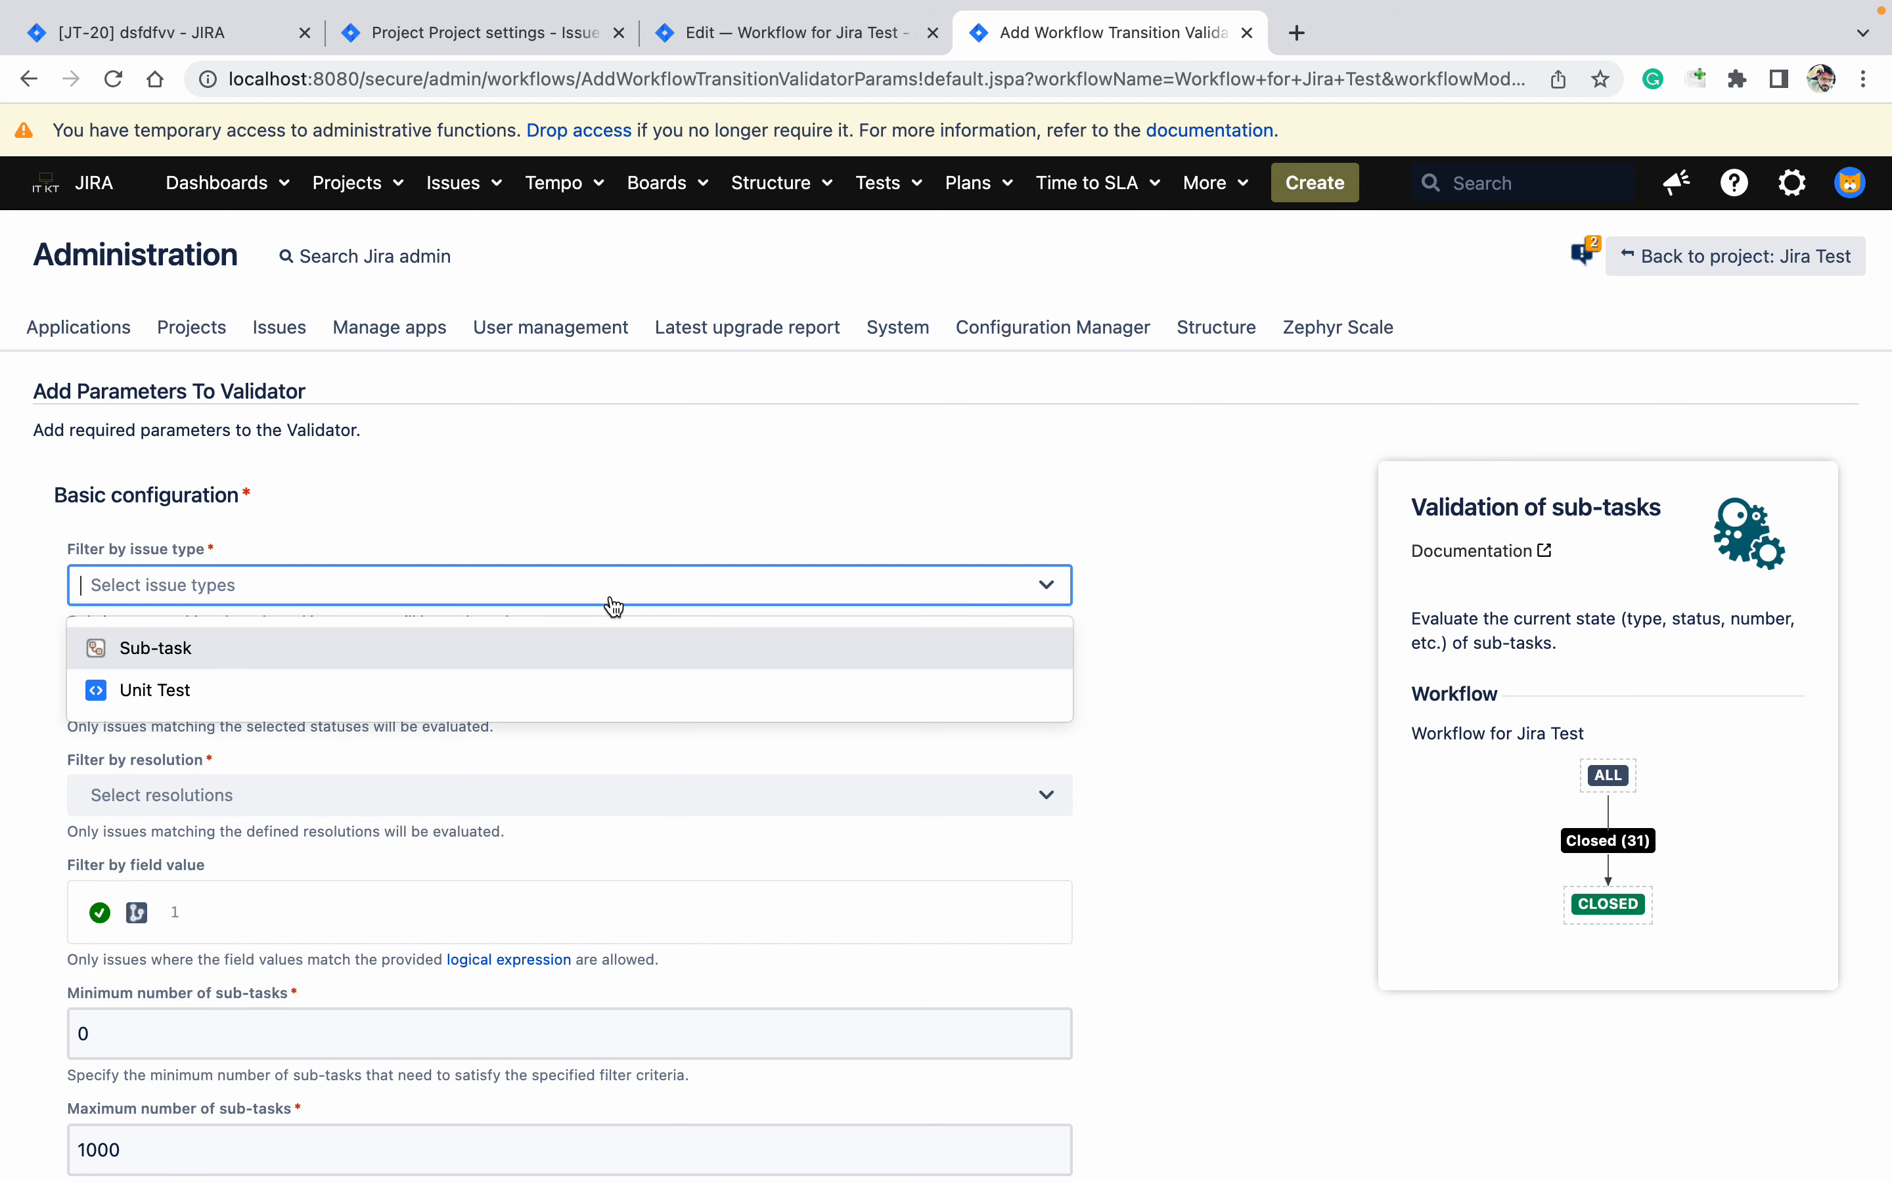
pyautogui.click(662, 656)
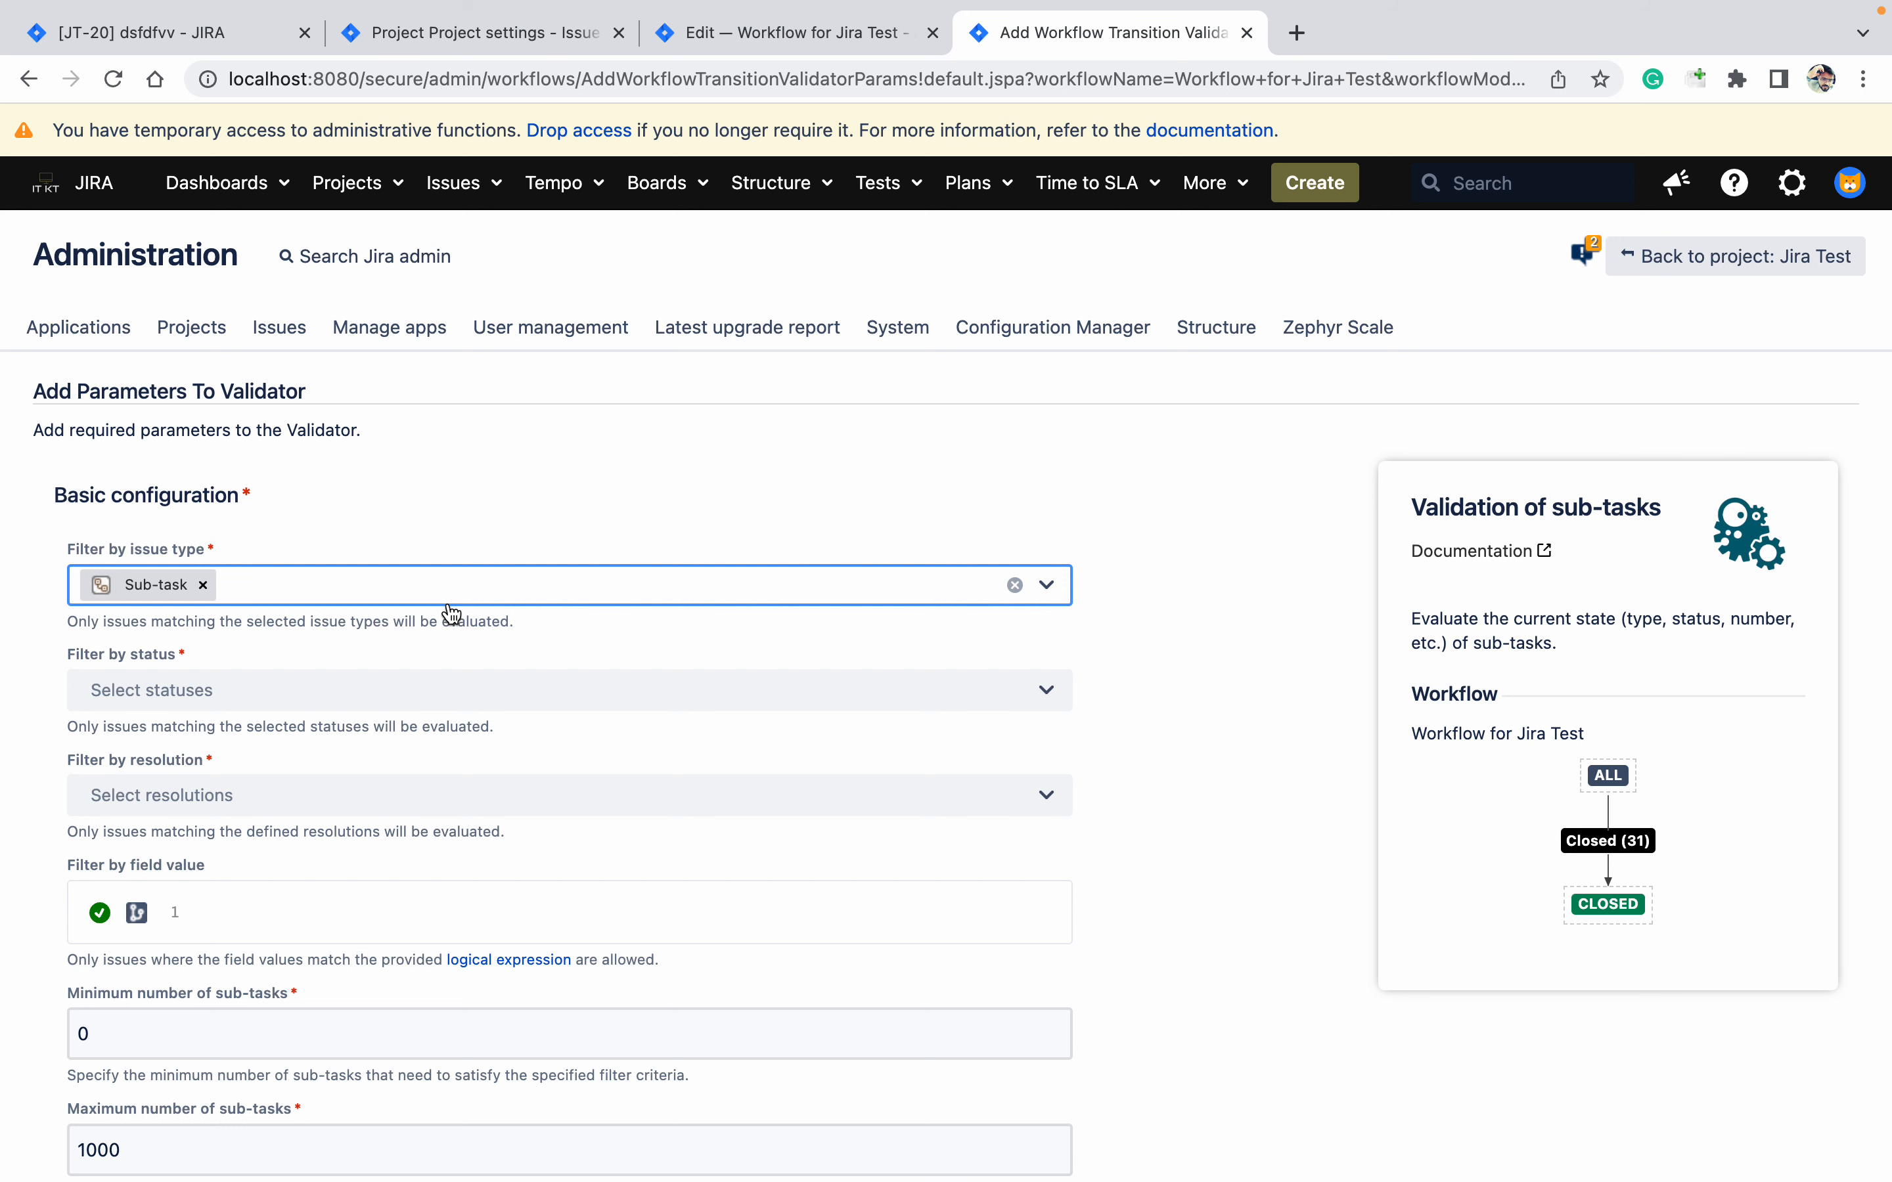
pyautogui.click(527, 697)
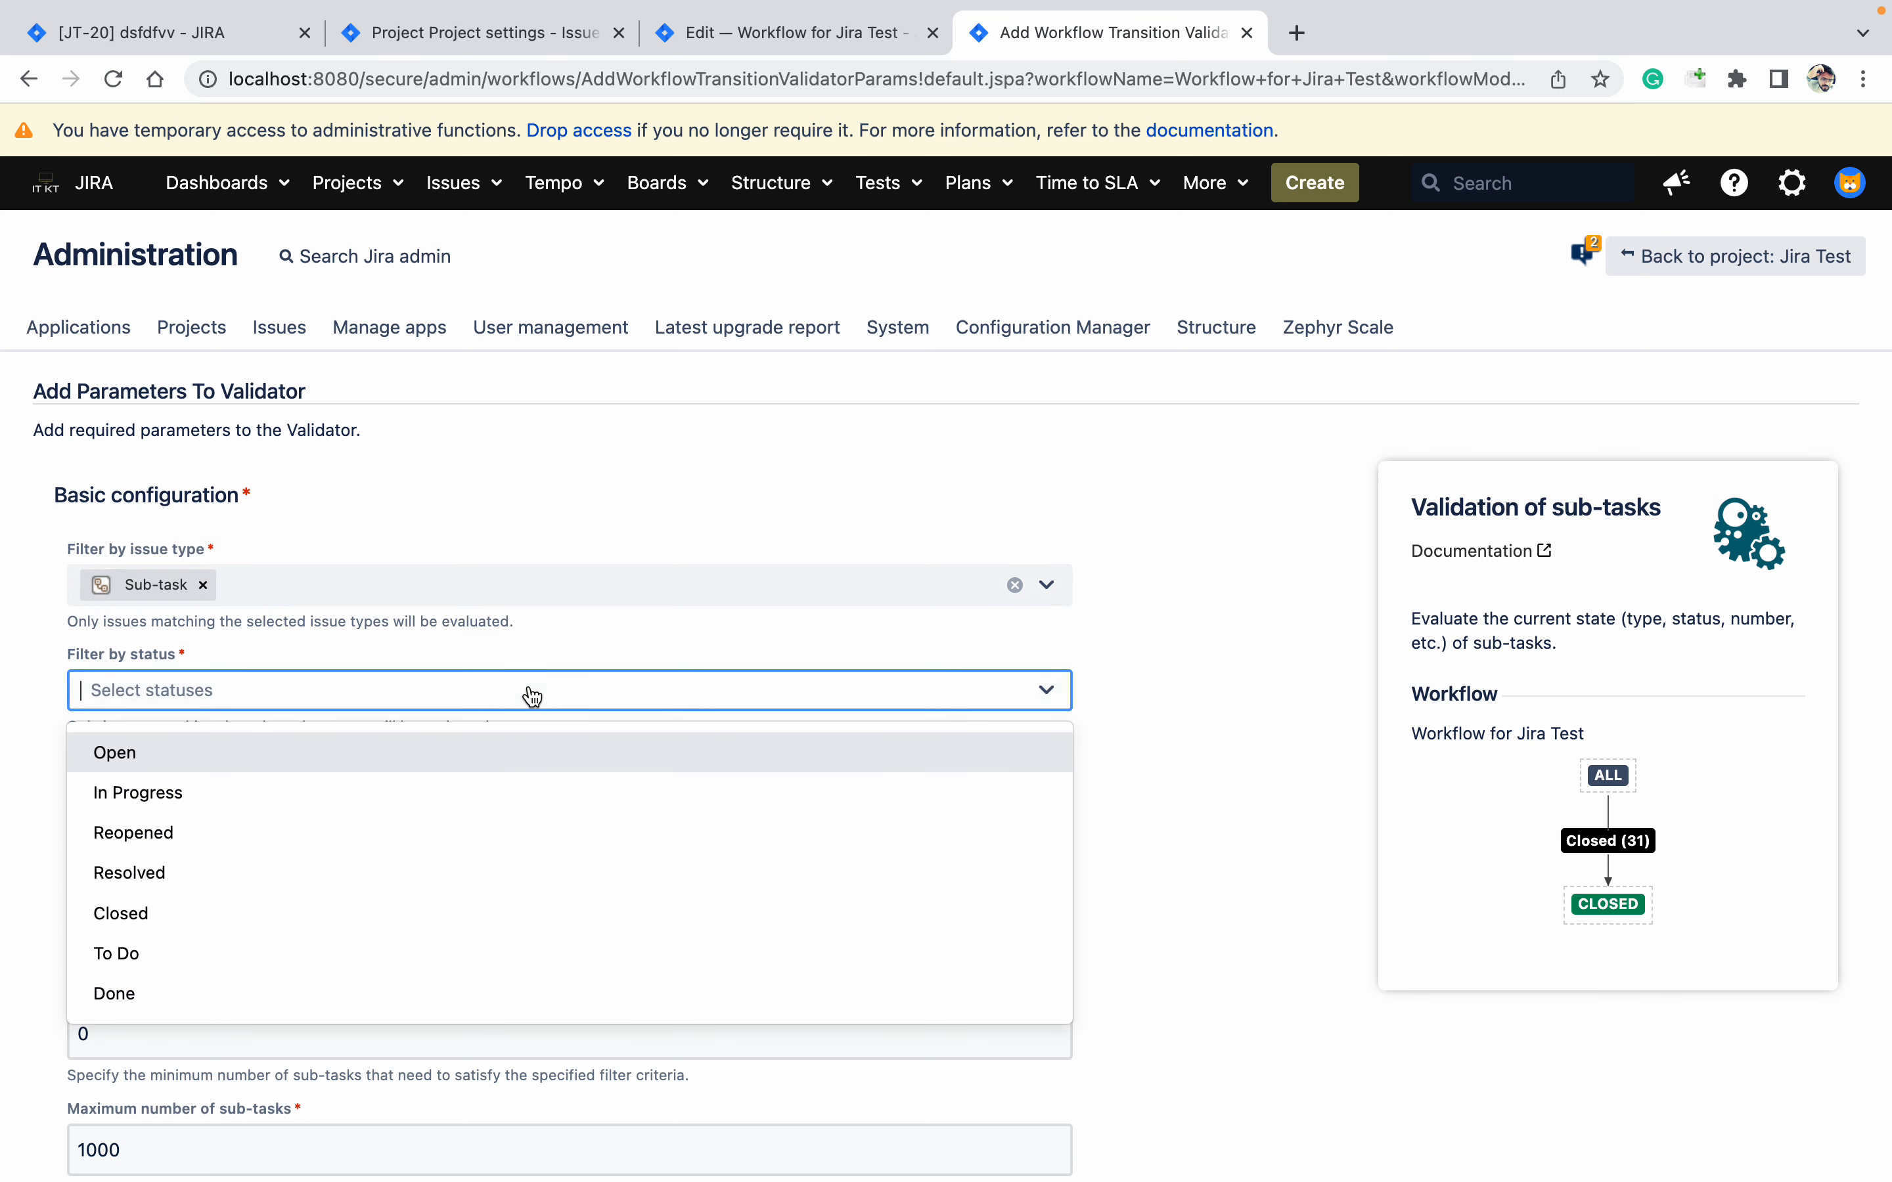
pyautogui.click(453, 920)
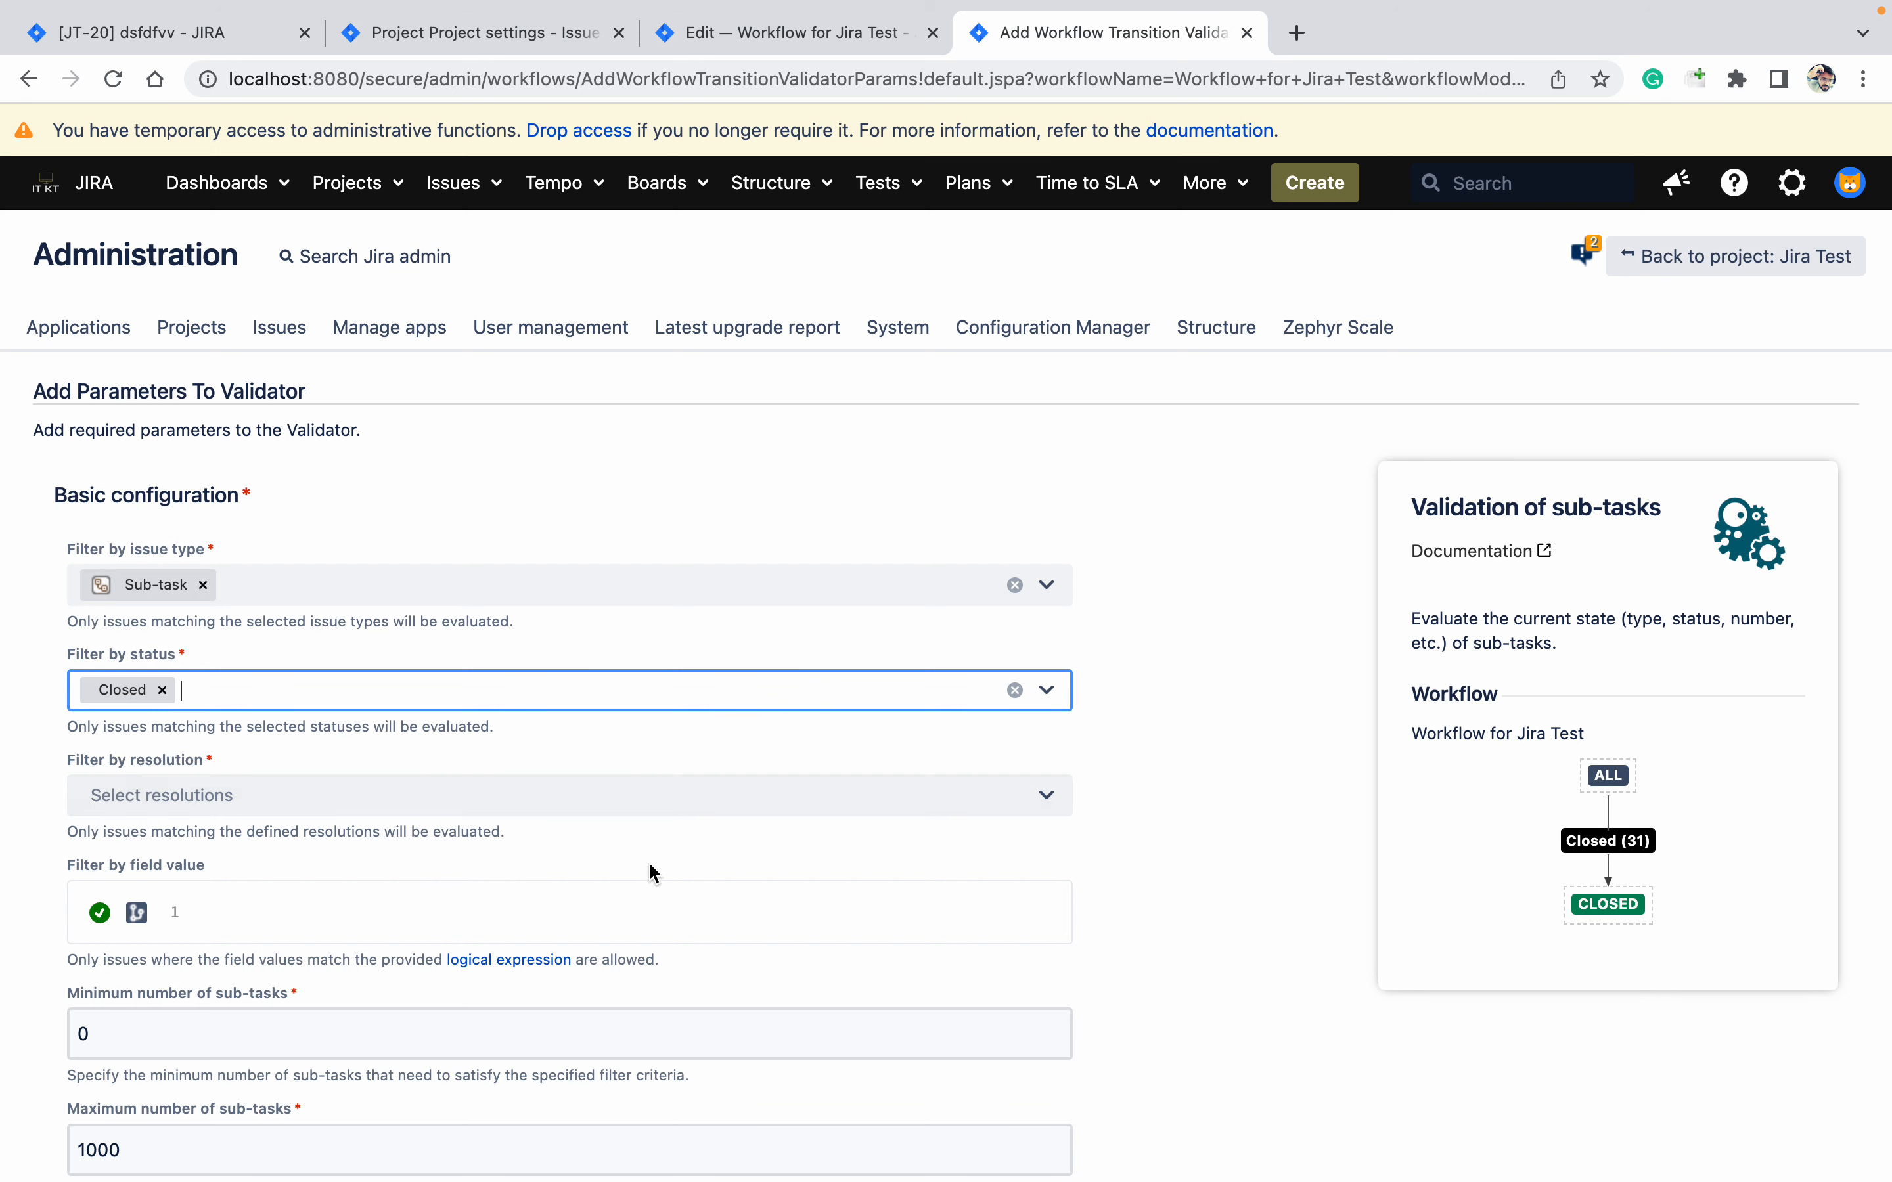
pyautogui.click(801, 834)
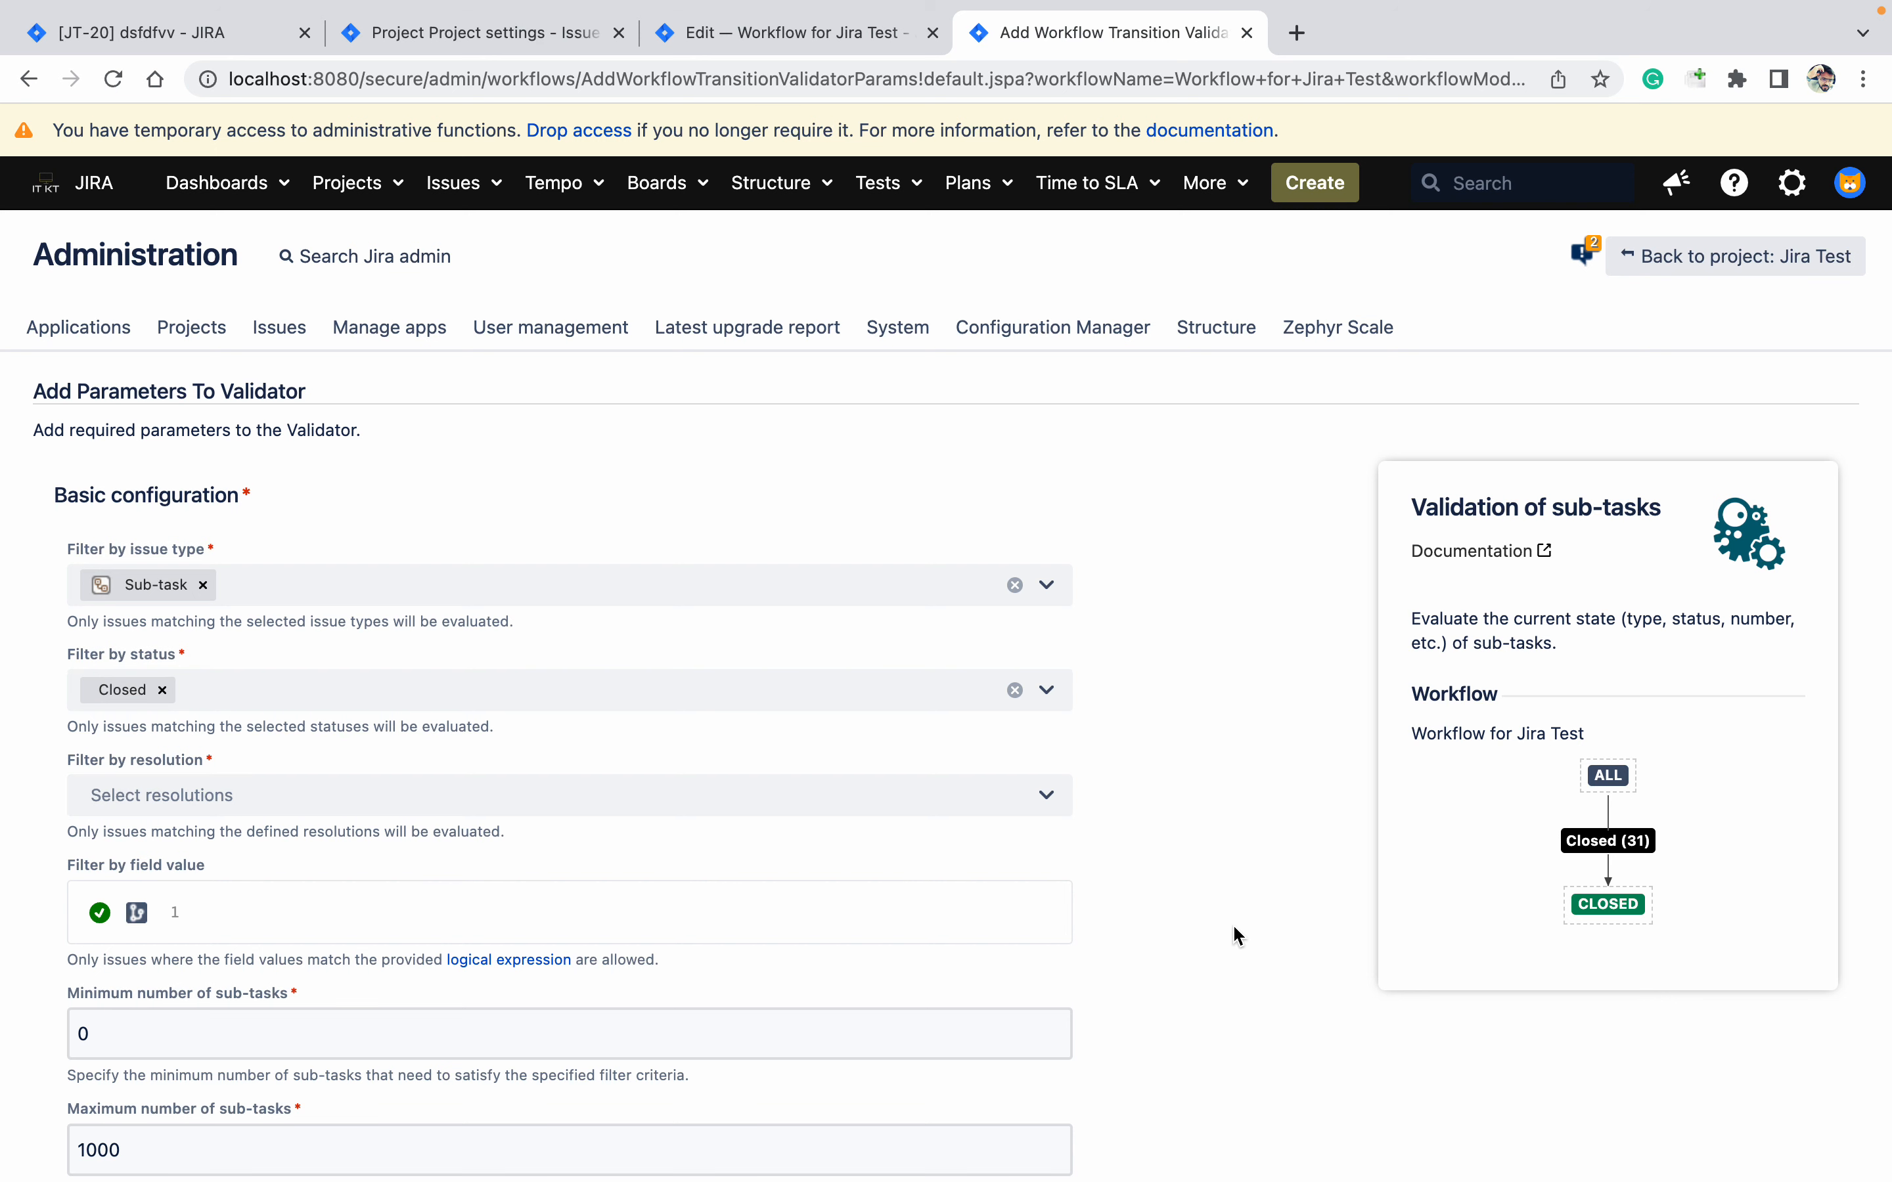
# Expand the validation options and try to add the validator without selecting a resolution
pyautogui.scroll(-6, 1233, 924)
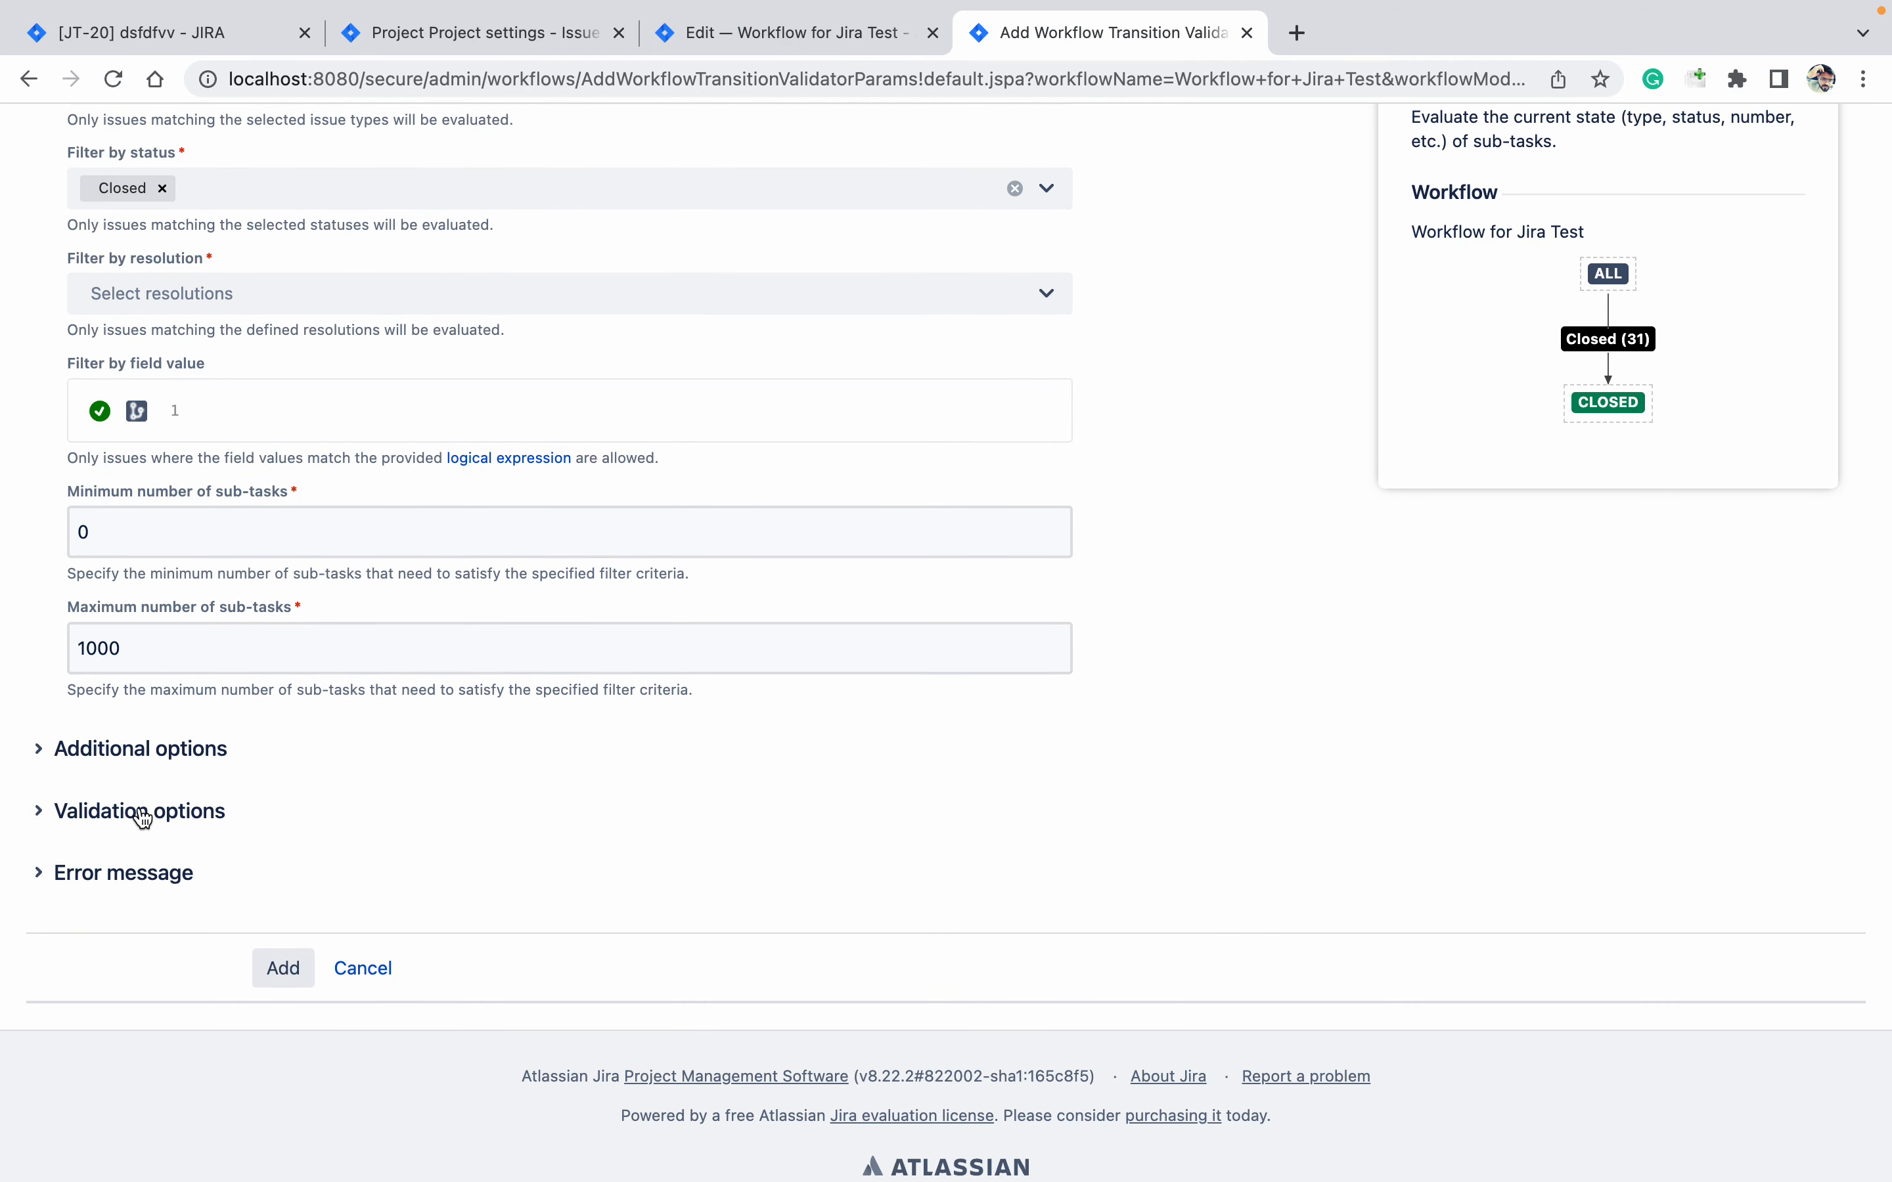
pyautogui.click(83, 814)
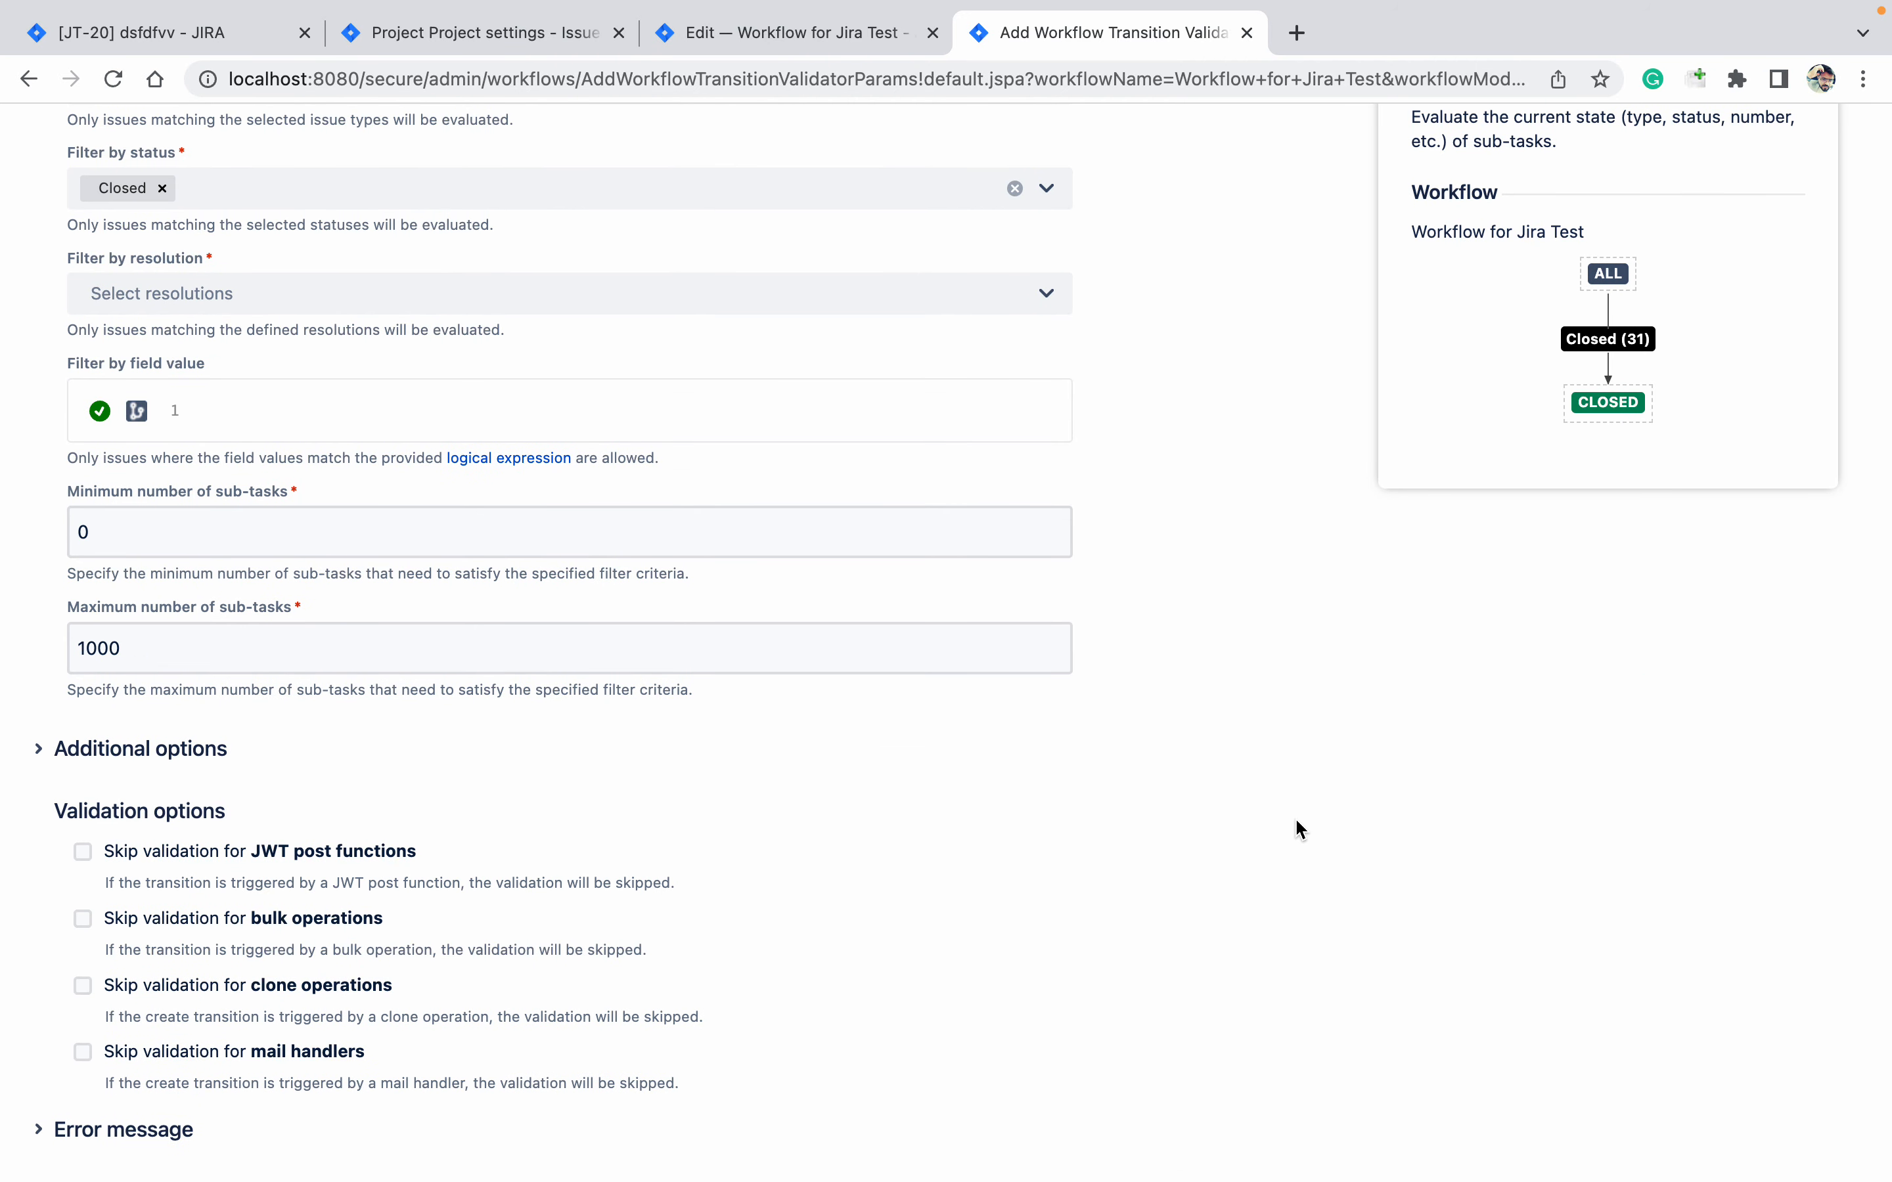
pyautogui.scroll(-3, 1298, 829)
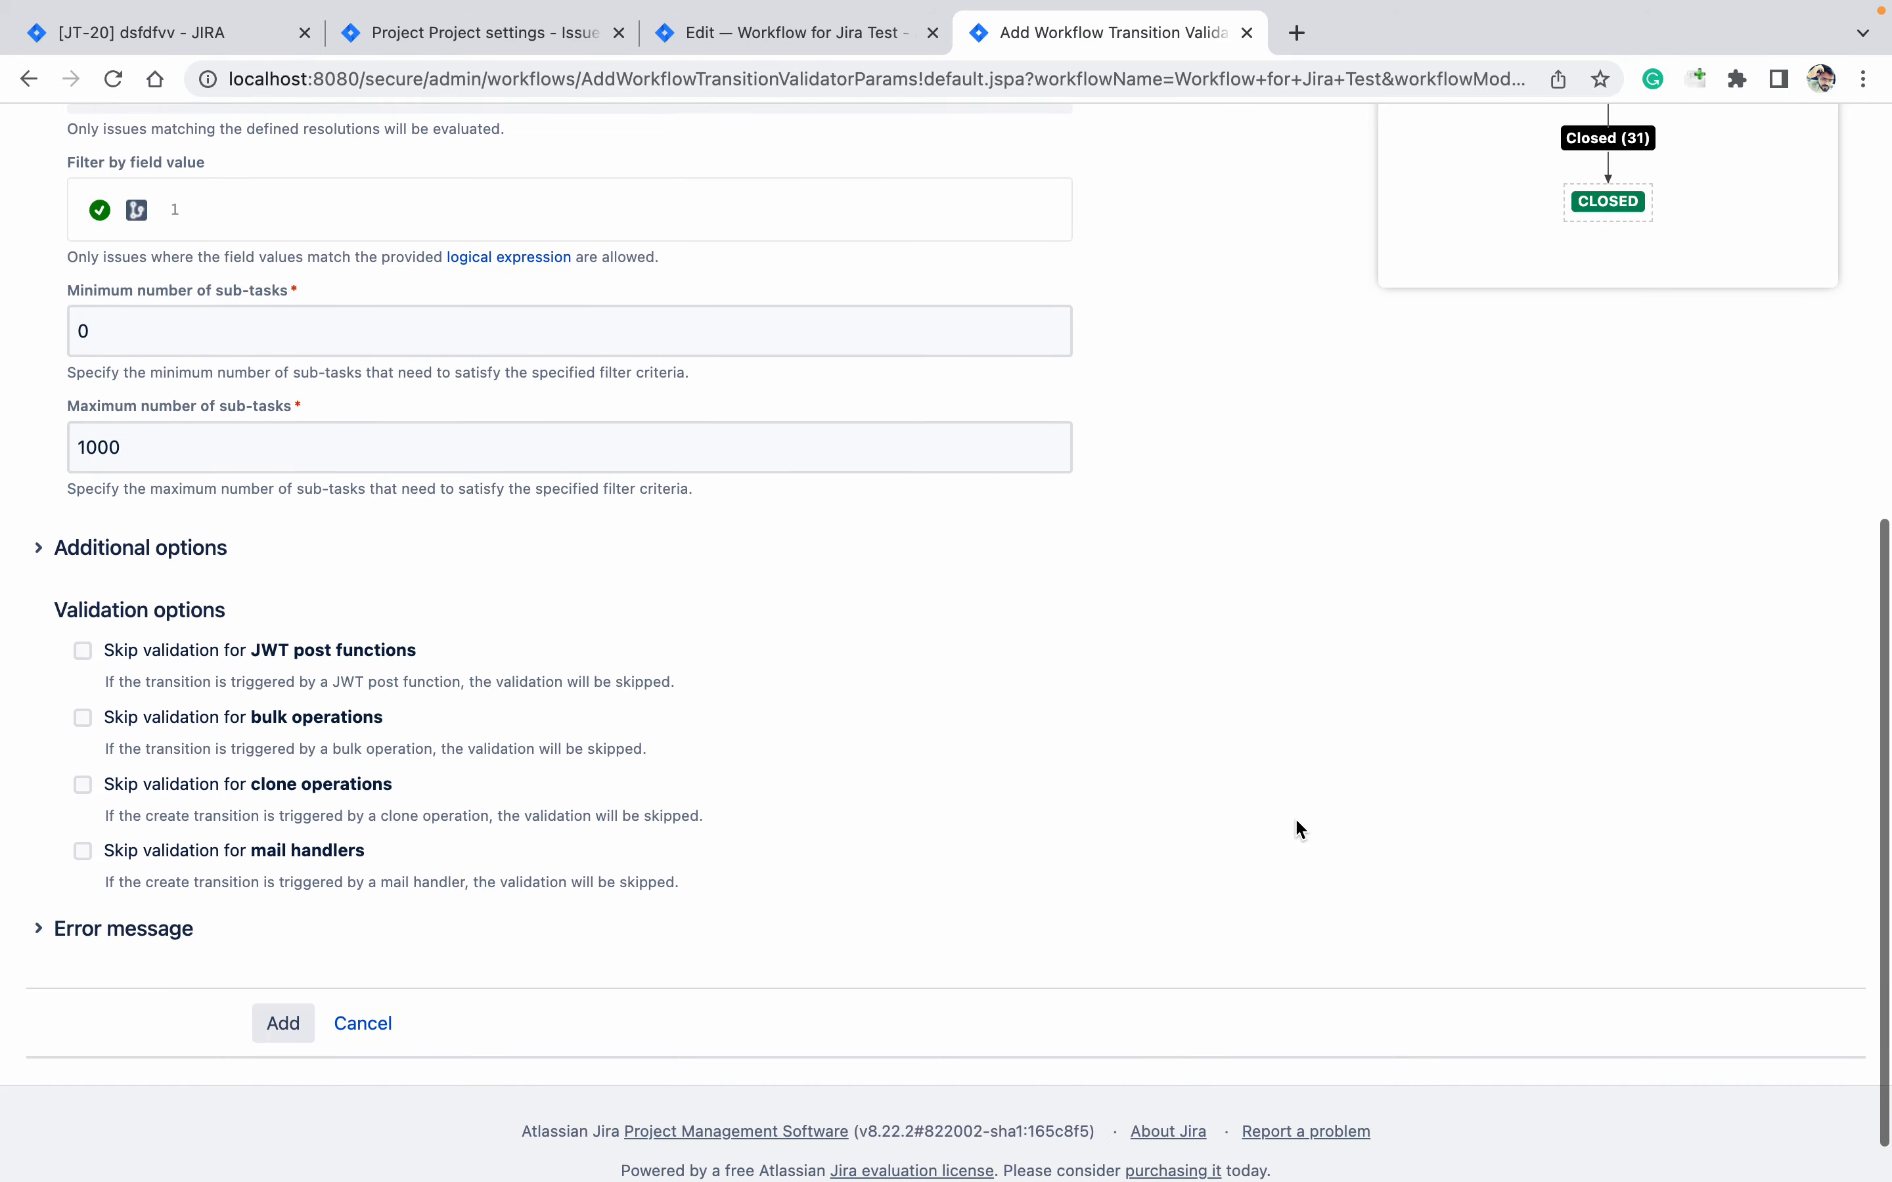
pyautogui.click(281, 967)
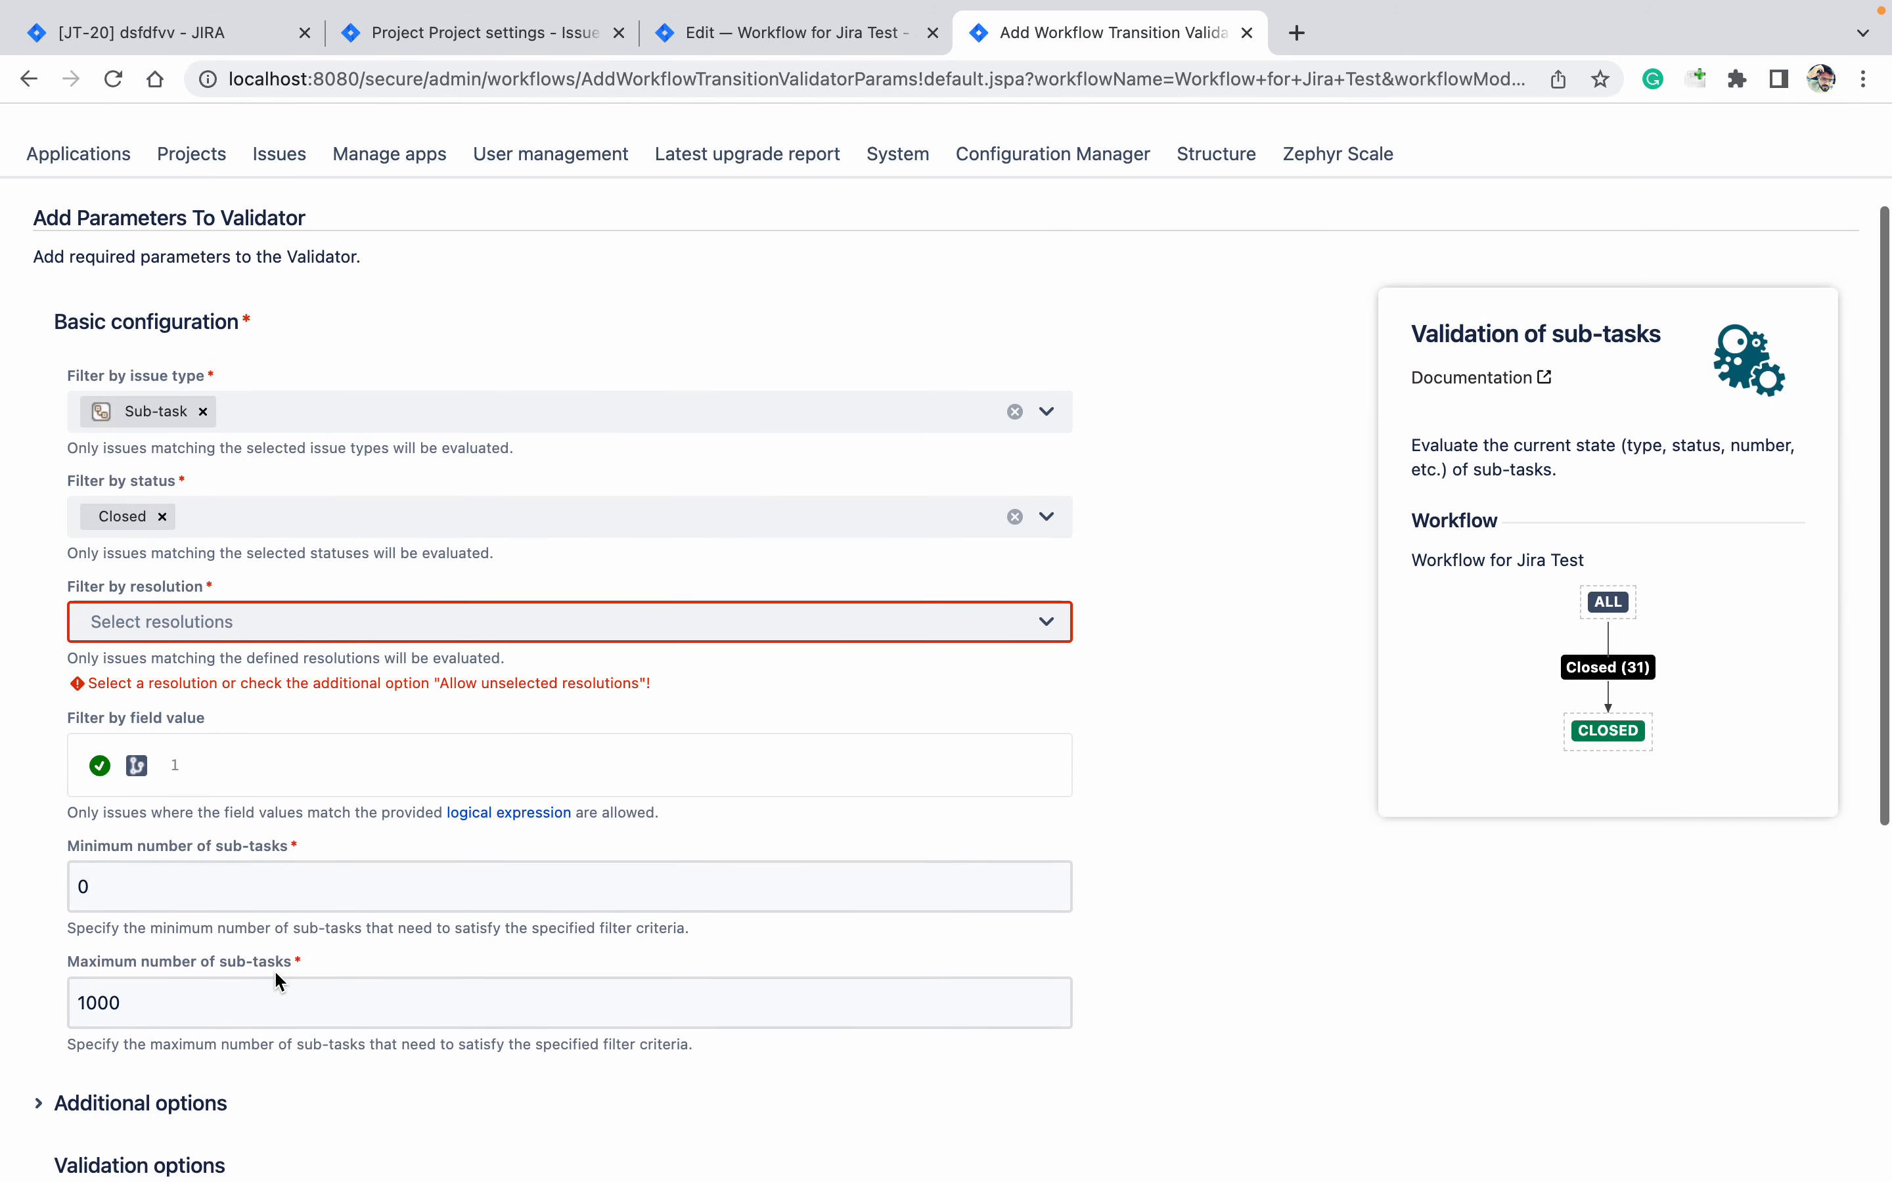
# Set the validator's resolution filter to Done and add it to the Closed transition
pyautogui.click(314, 623)
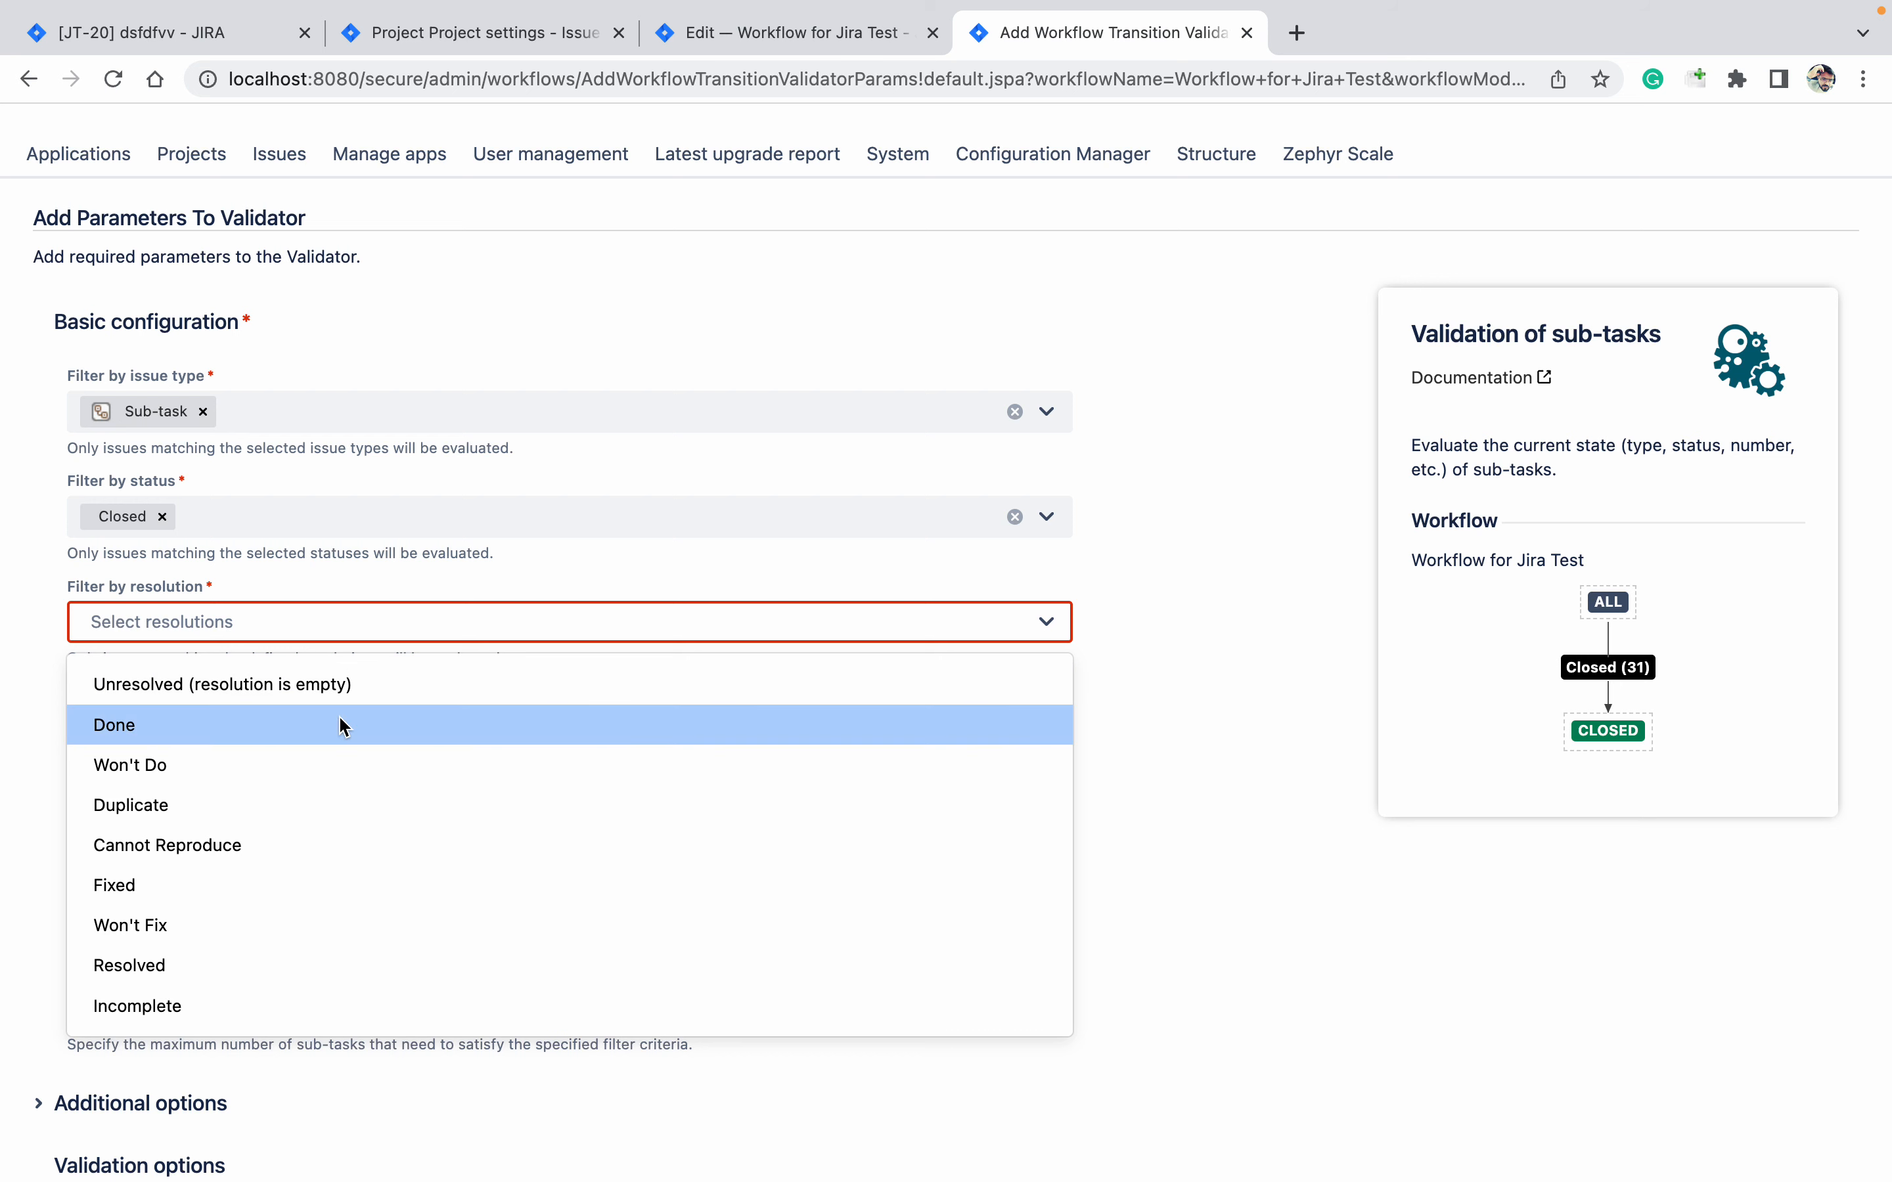
pyautogui.click(338, 717)
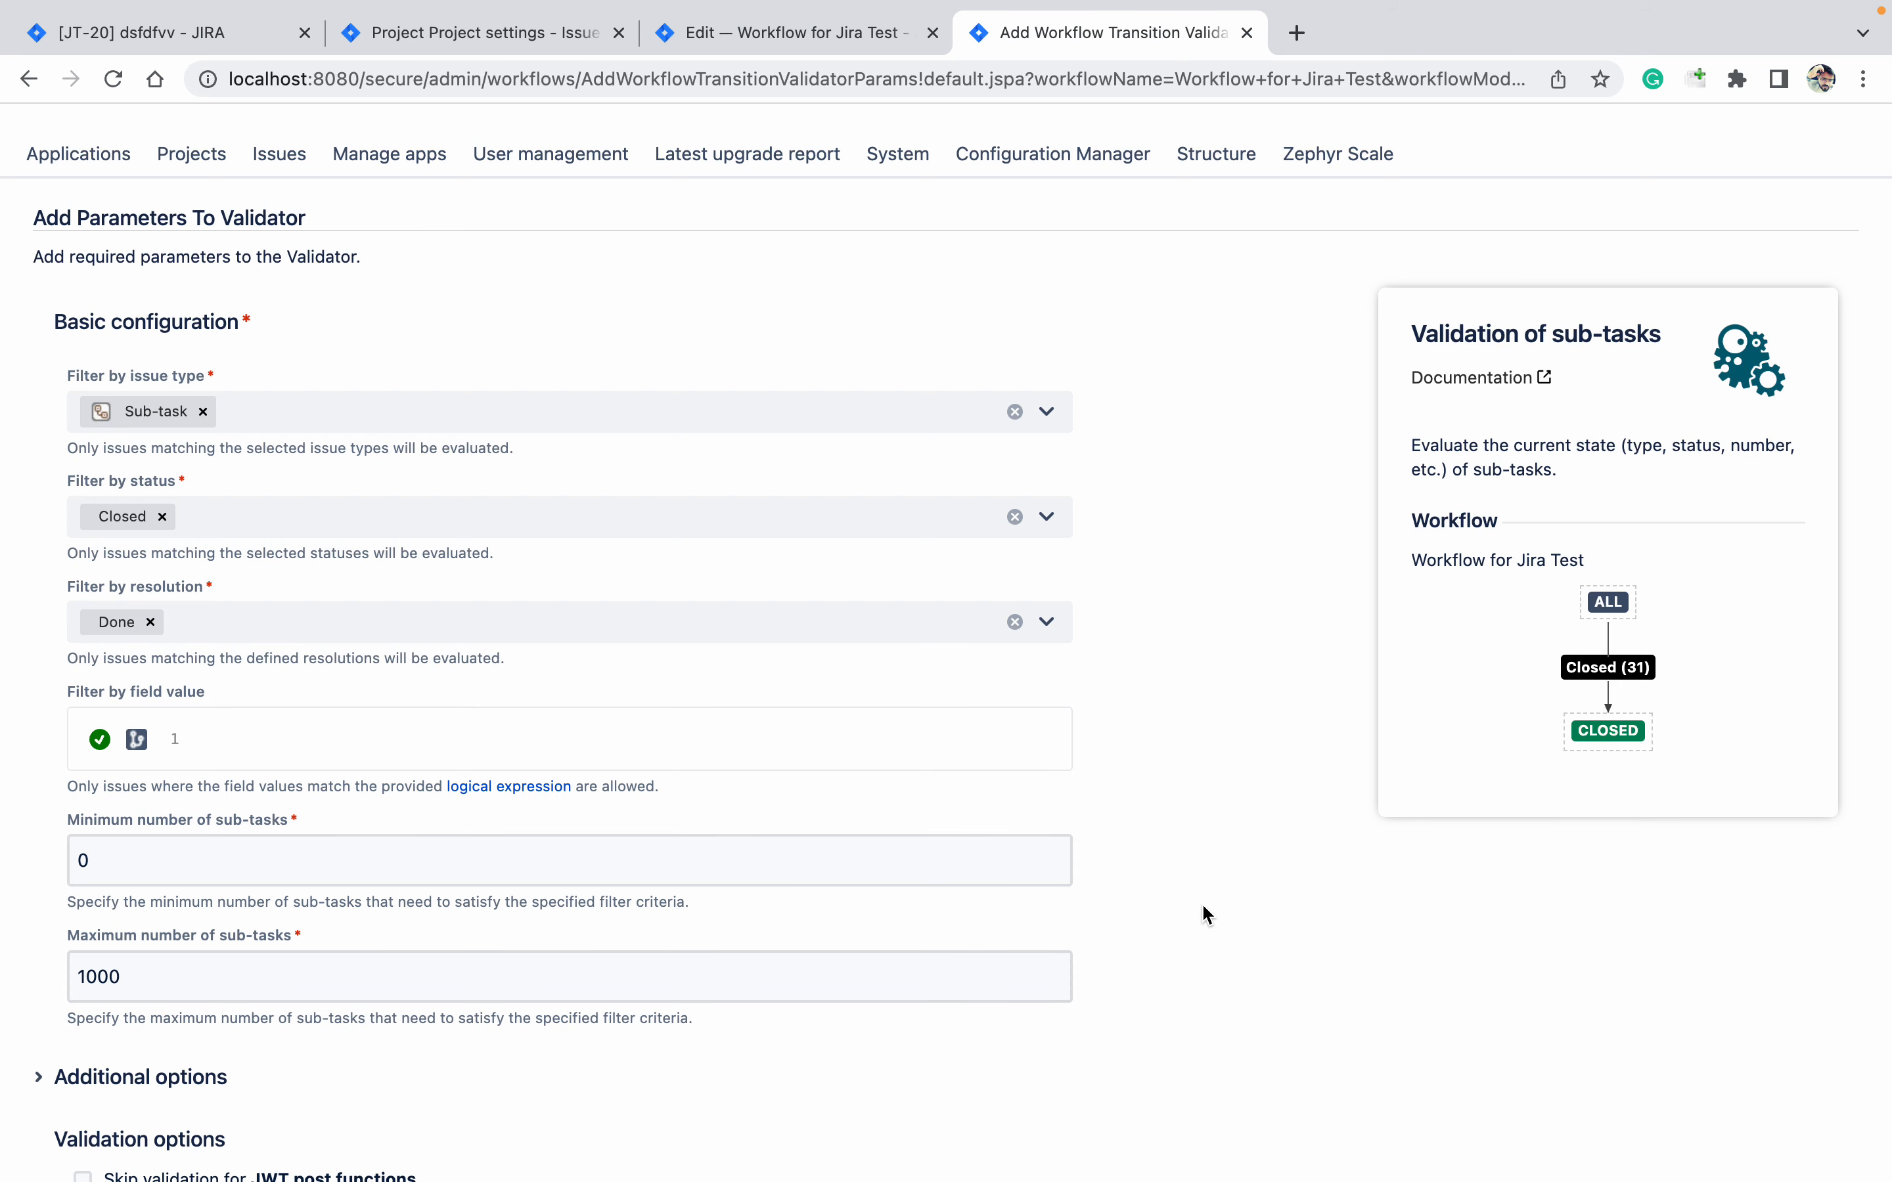
pyautogui.scroll(-7, 1206, 915)
pyautogui.scroll(-1, 1204, 907)
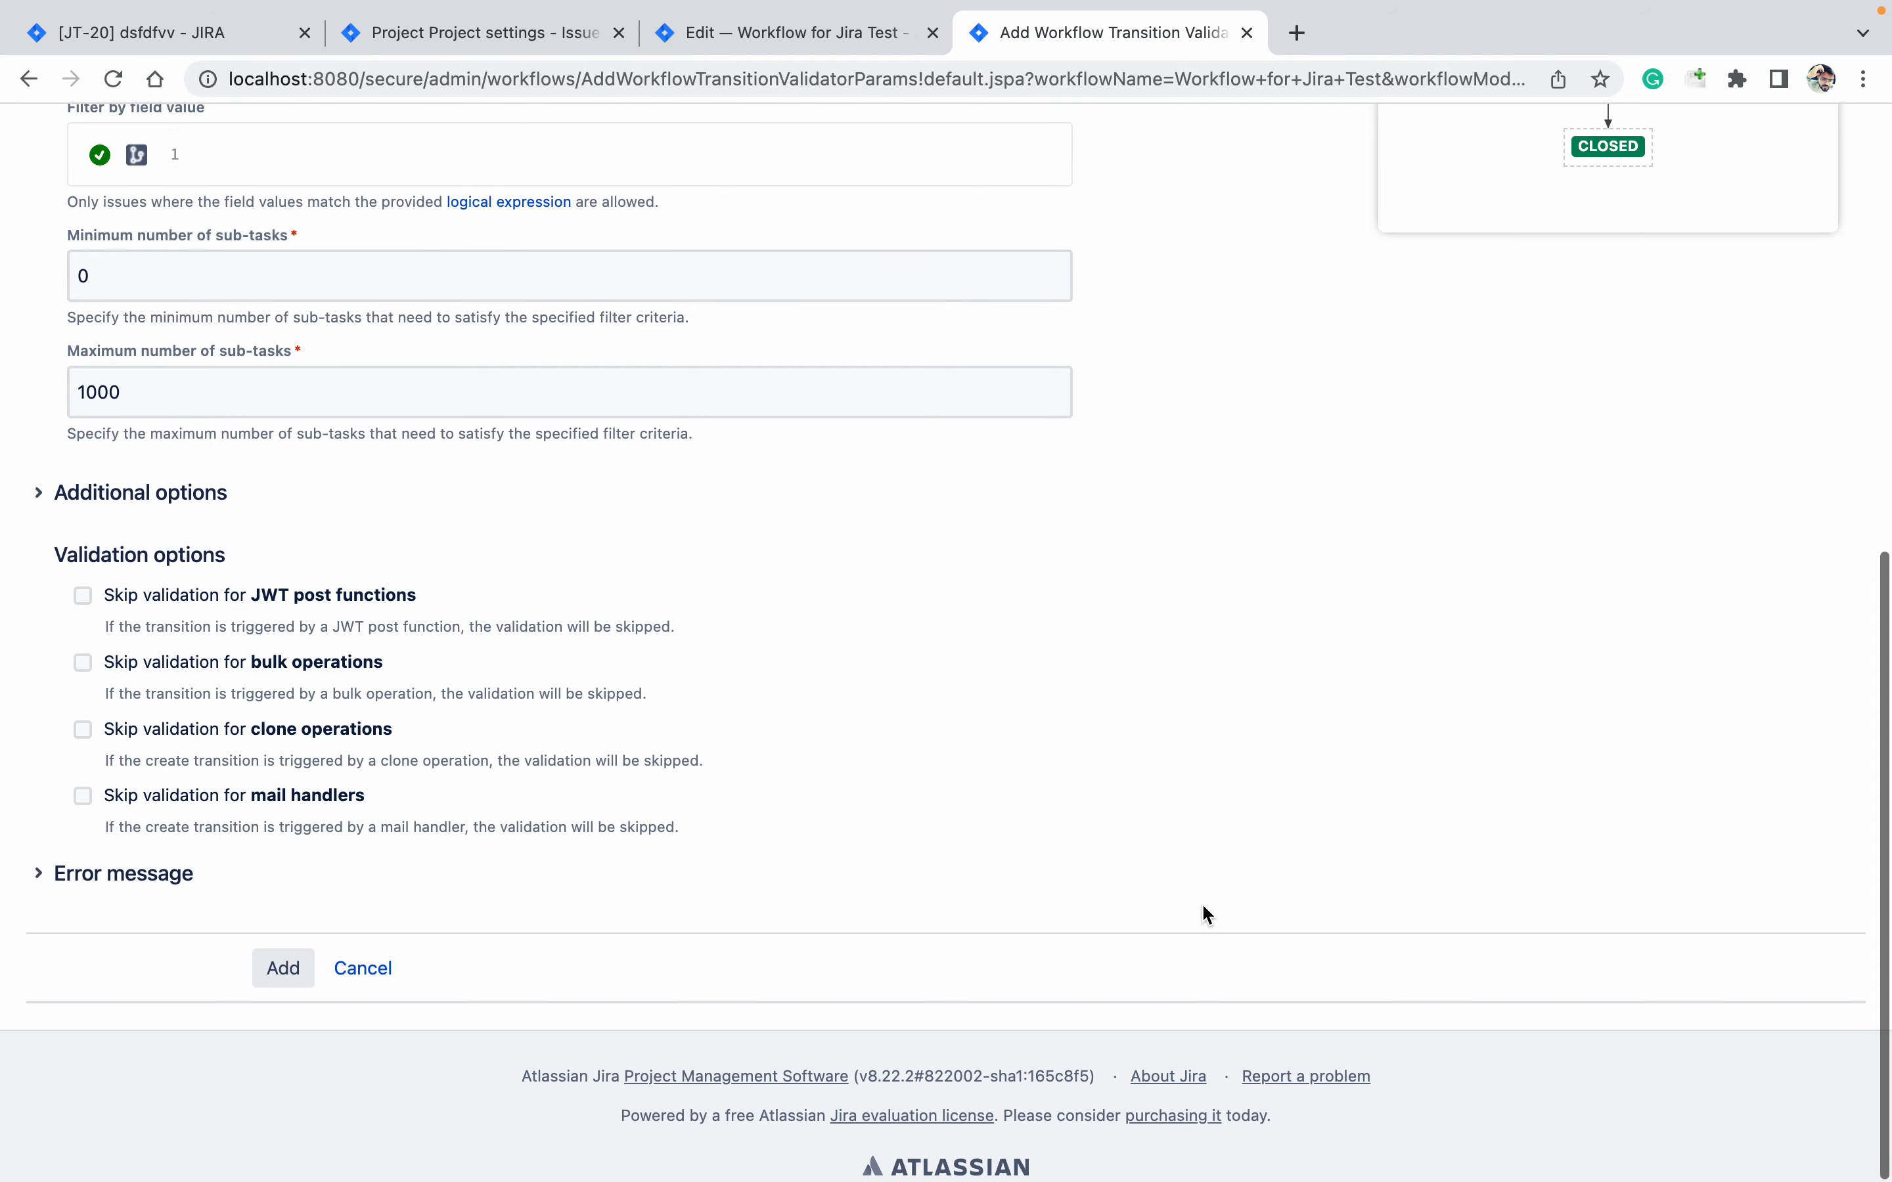
pyautogui.click(297, 958)
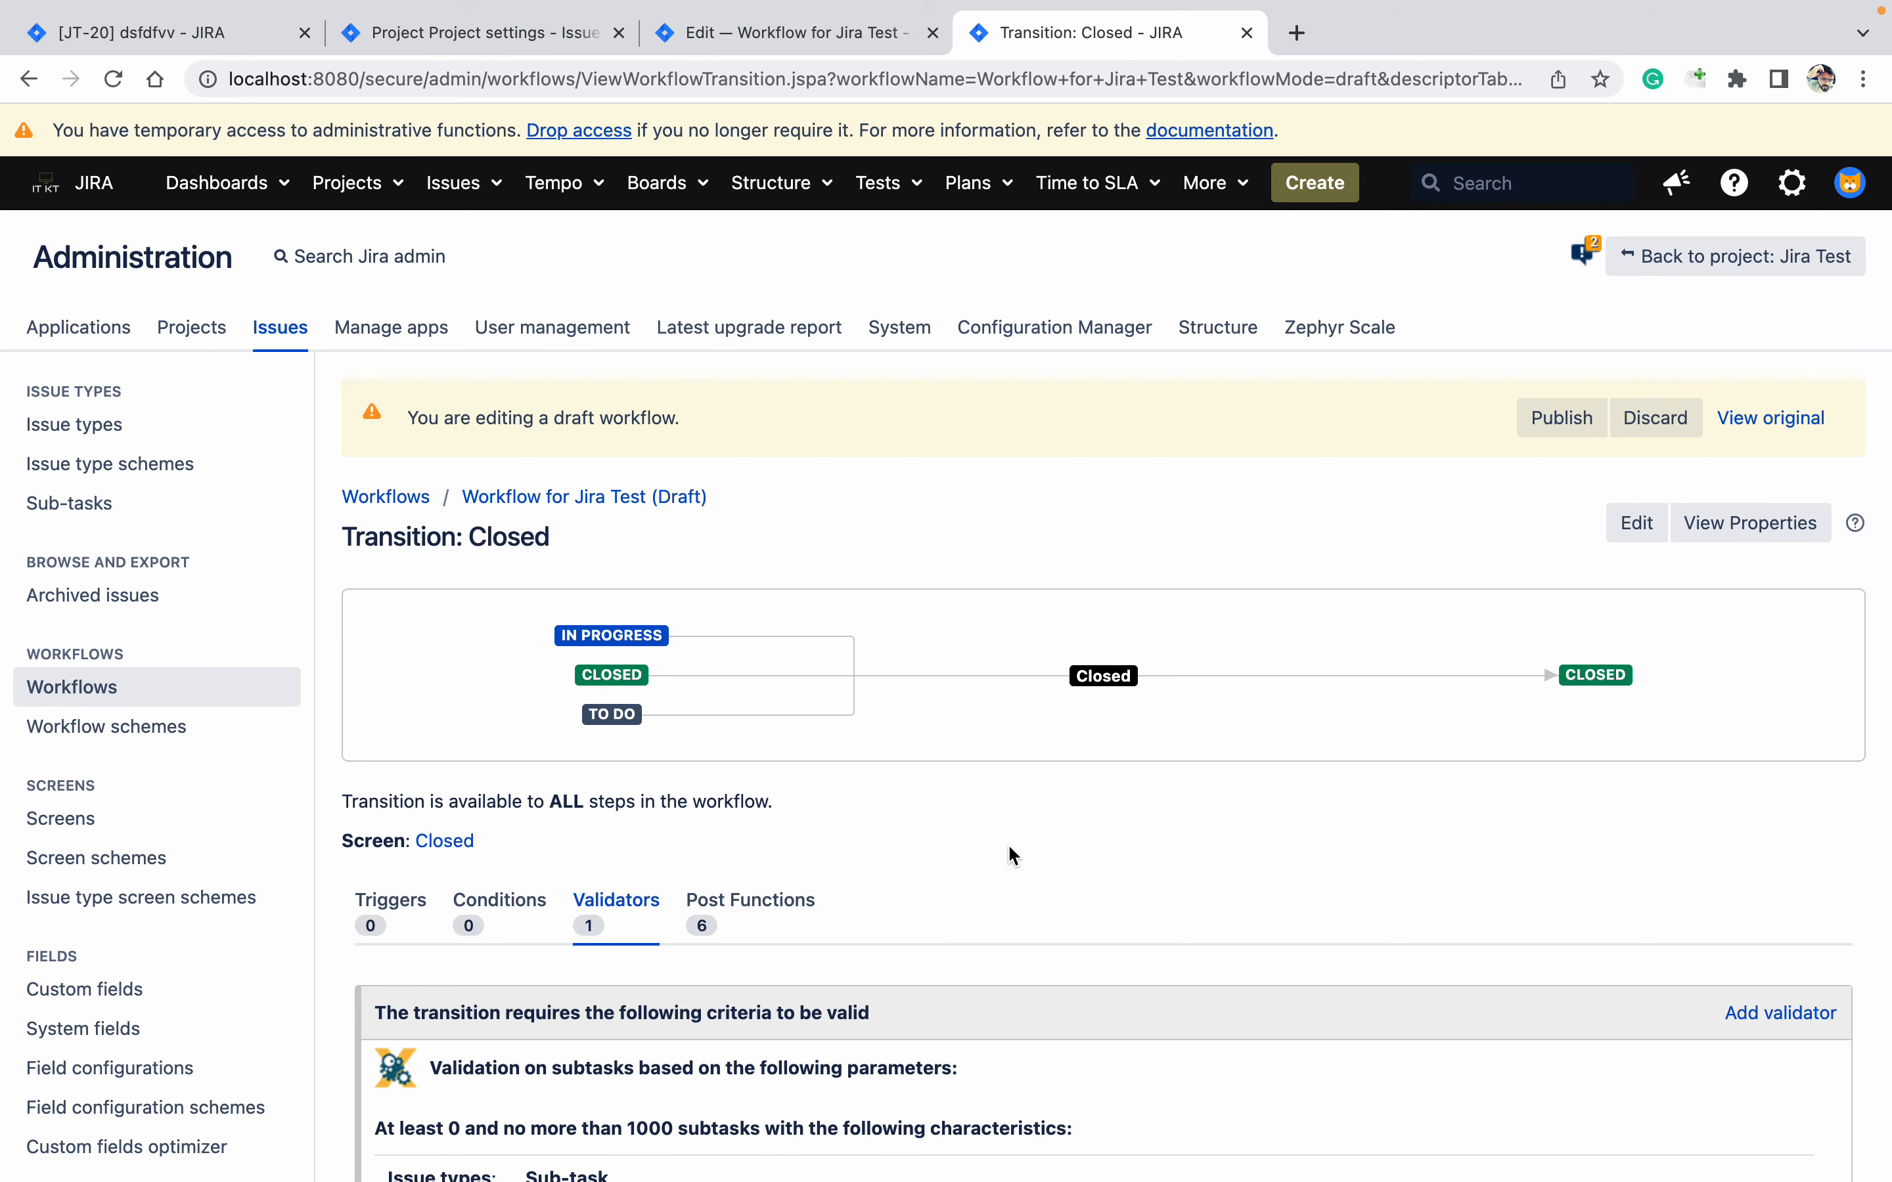
# Review the added sub-task validator's criteria and publish the draft workflow without saving a backup copy
pyautogui.scroll(-5, 1008, 845)
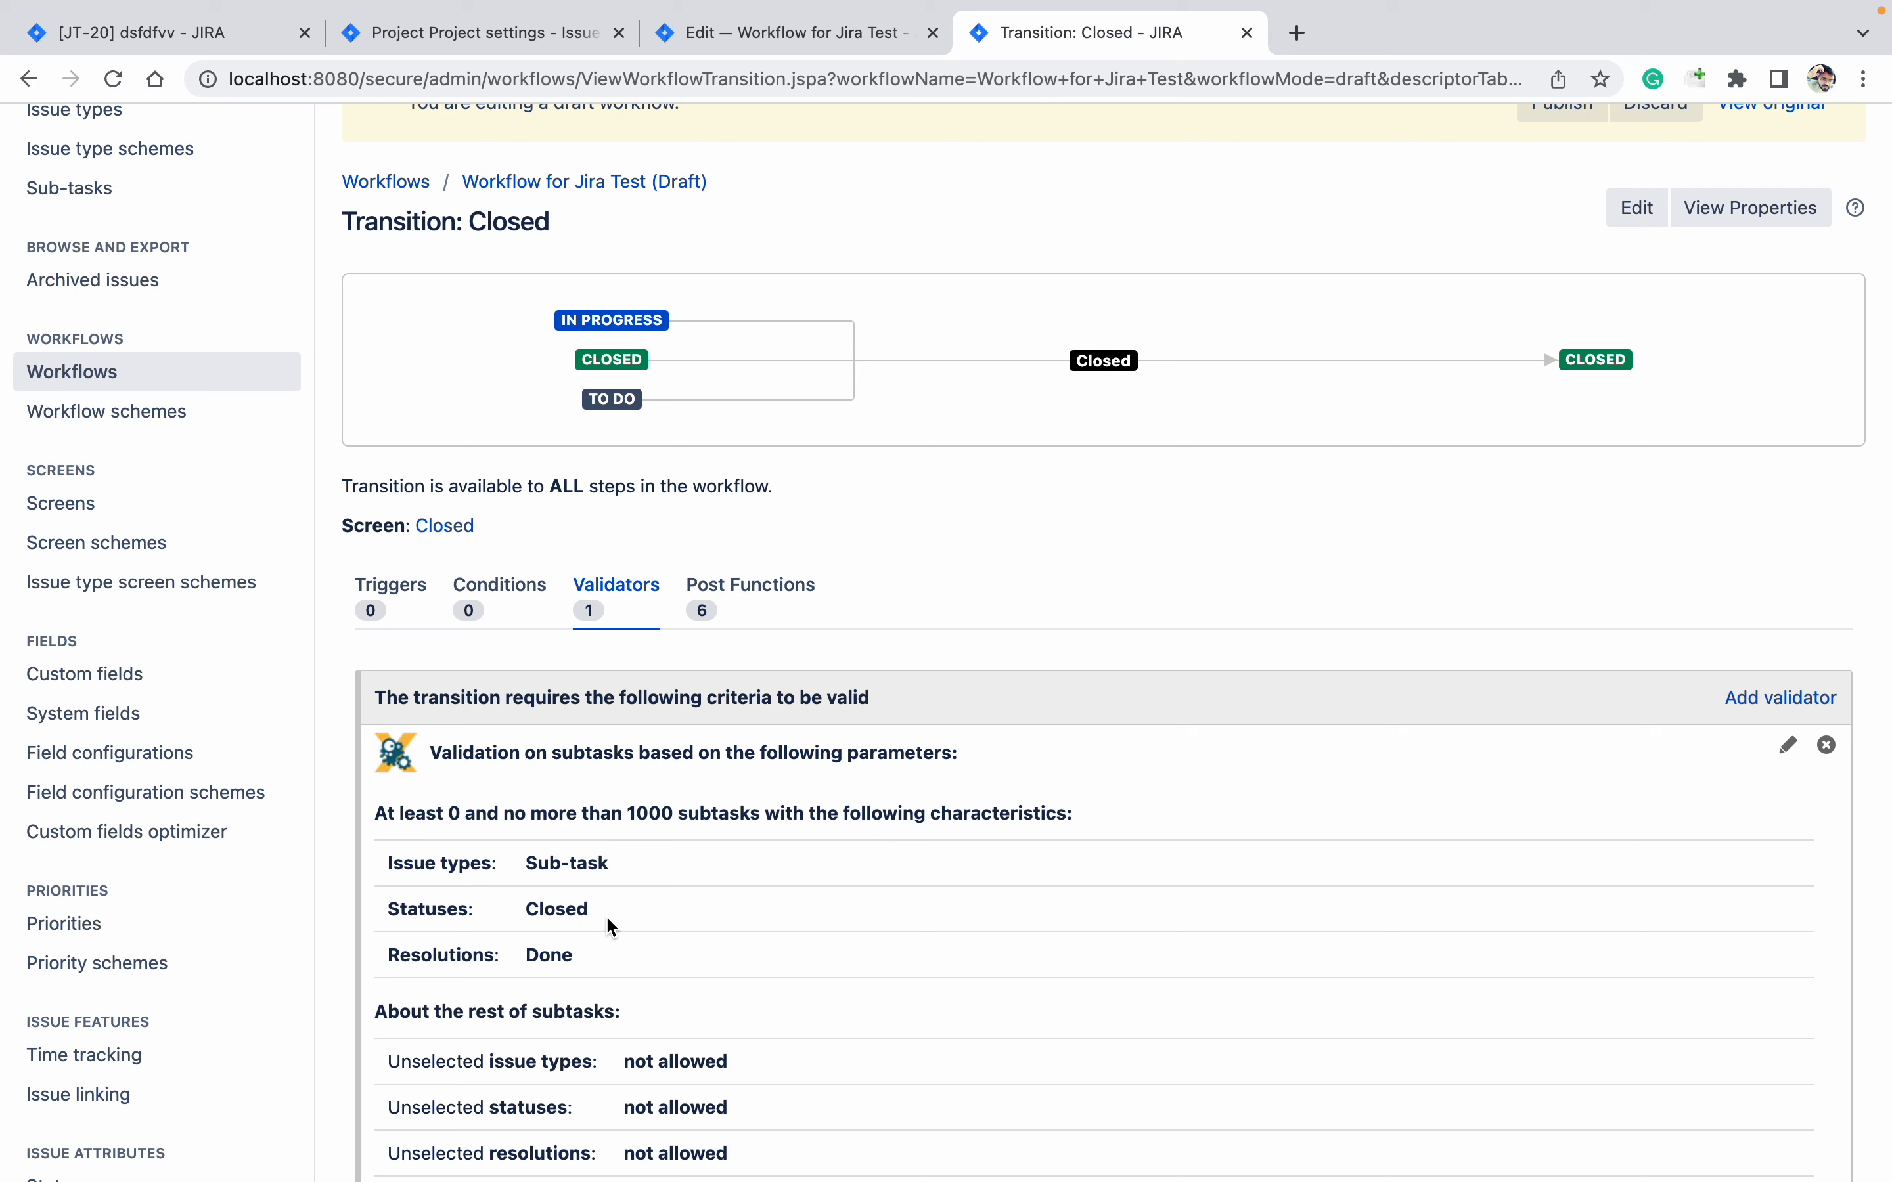
pyautogui.scroll(-1, 1203, 558)
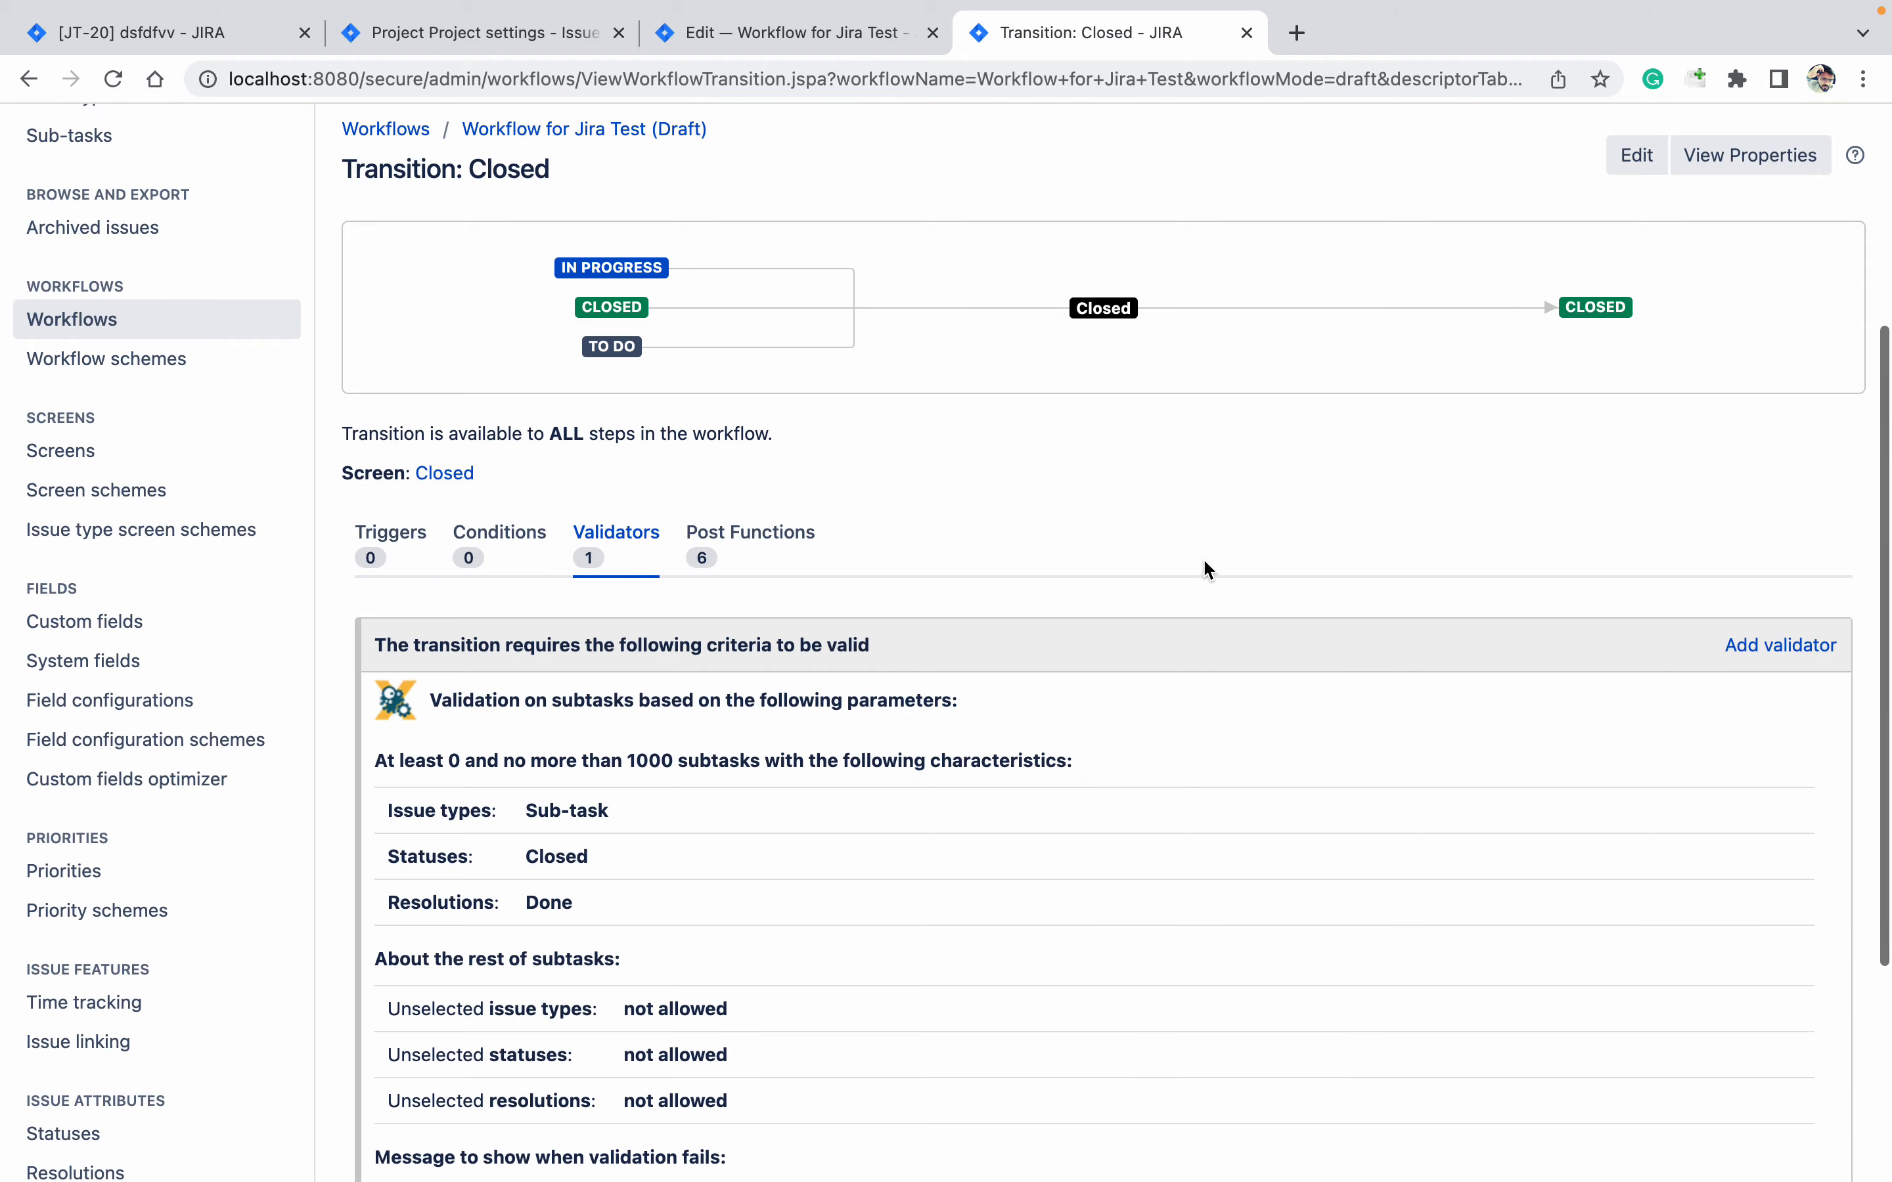
pyautogui.scroll(-4, 1204, 561)
pyautogui.scroll(6, 1204, 561)
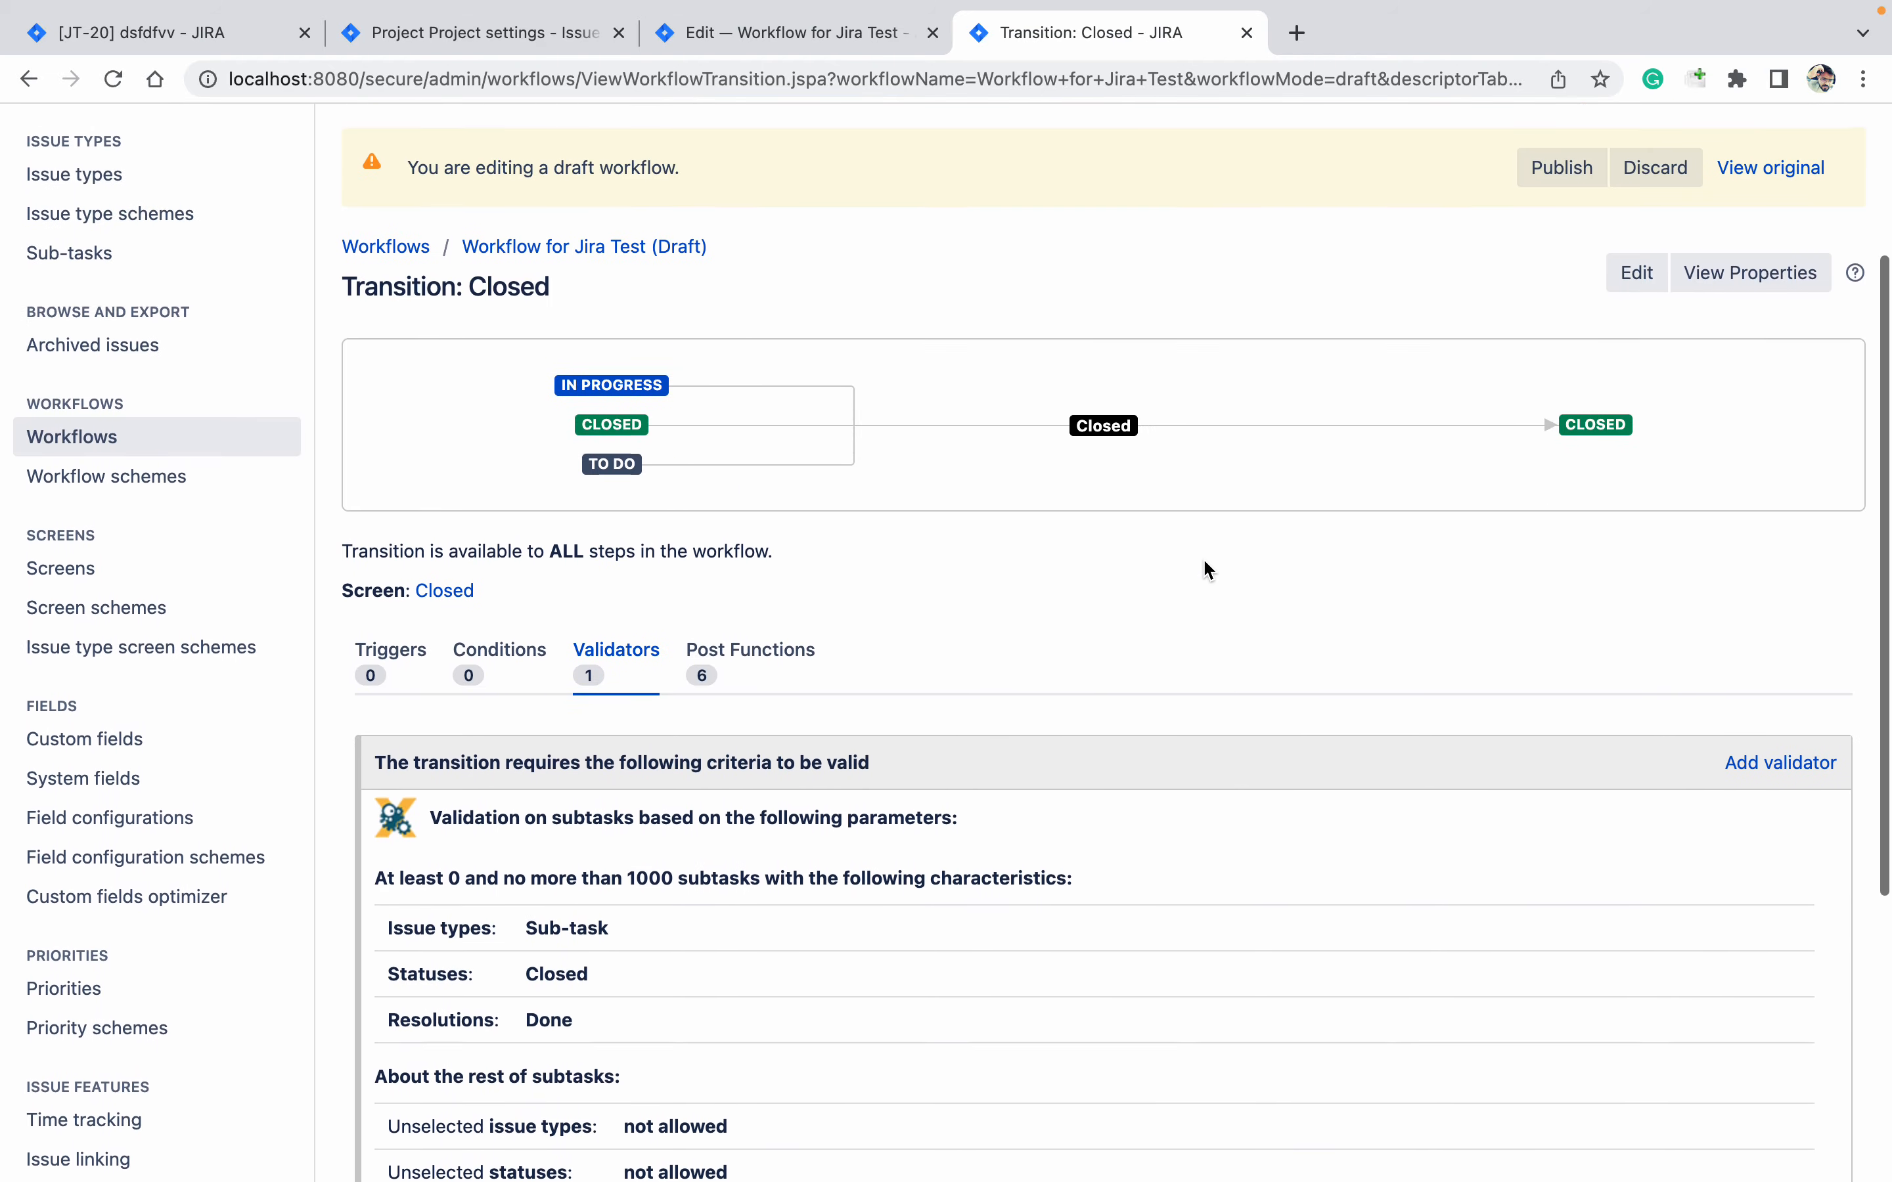
pyautogui.scroll(3, 1208, 557)
pyautogui.click(1566, 379)
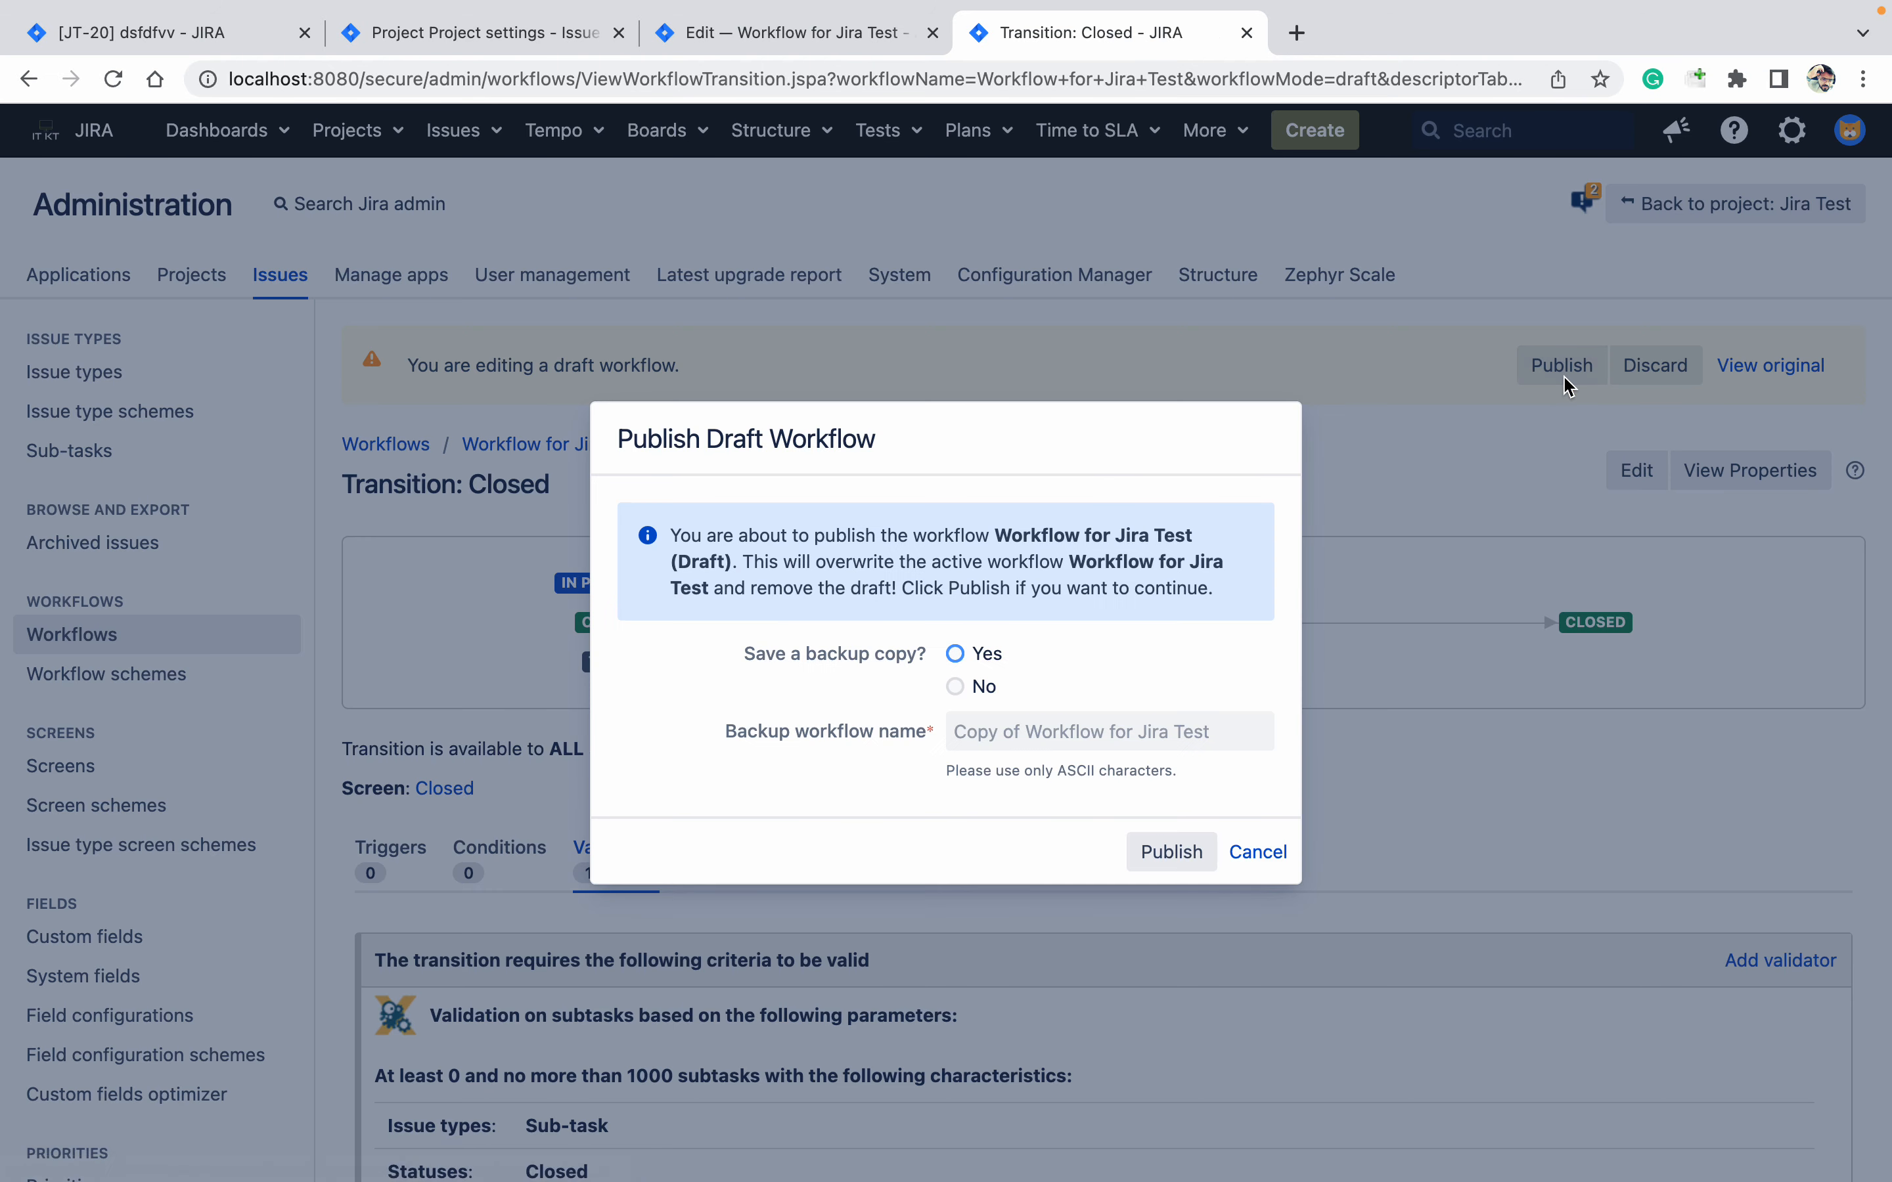
pyautogui.click(956, 686)
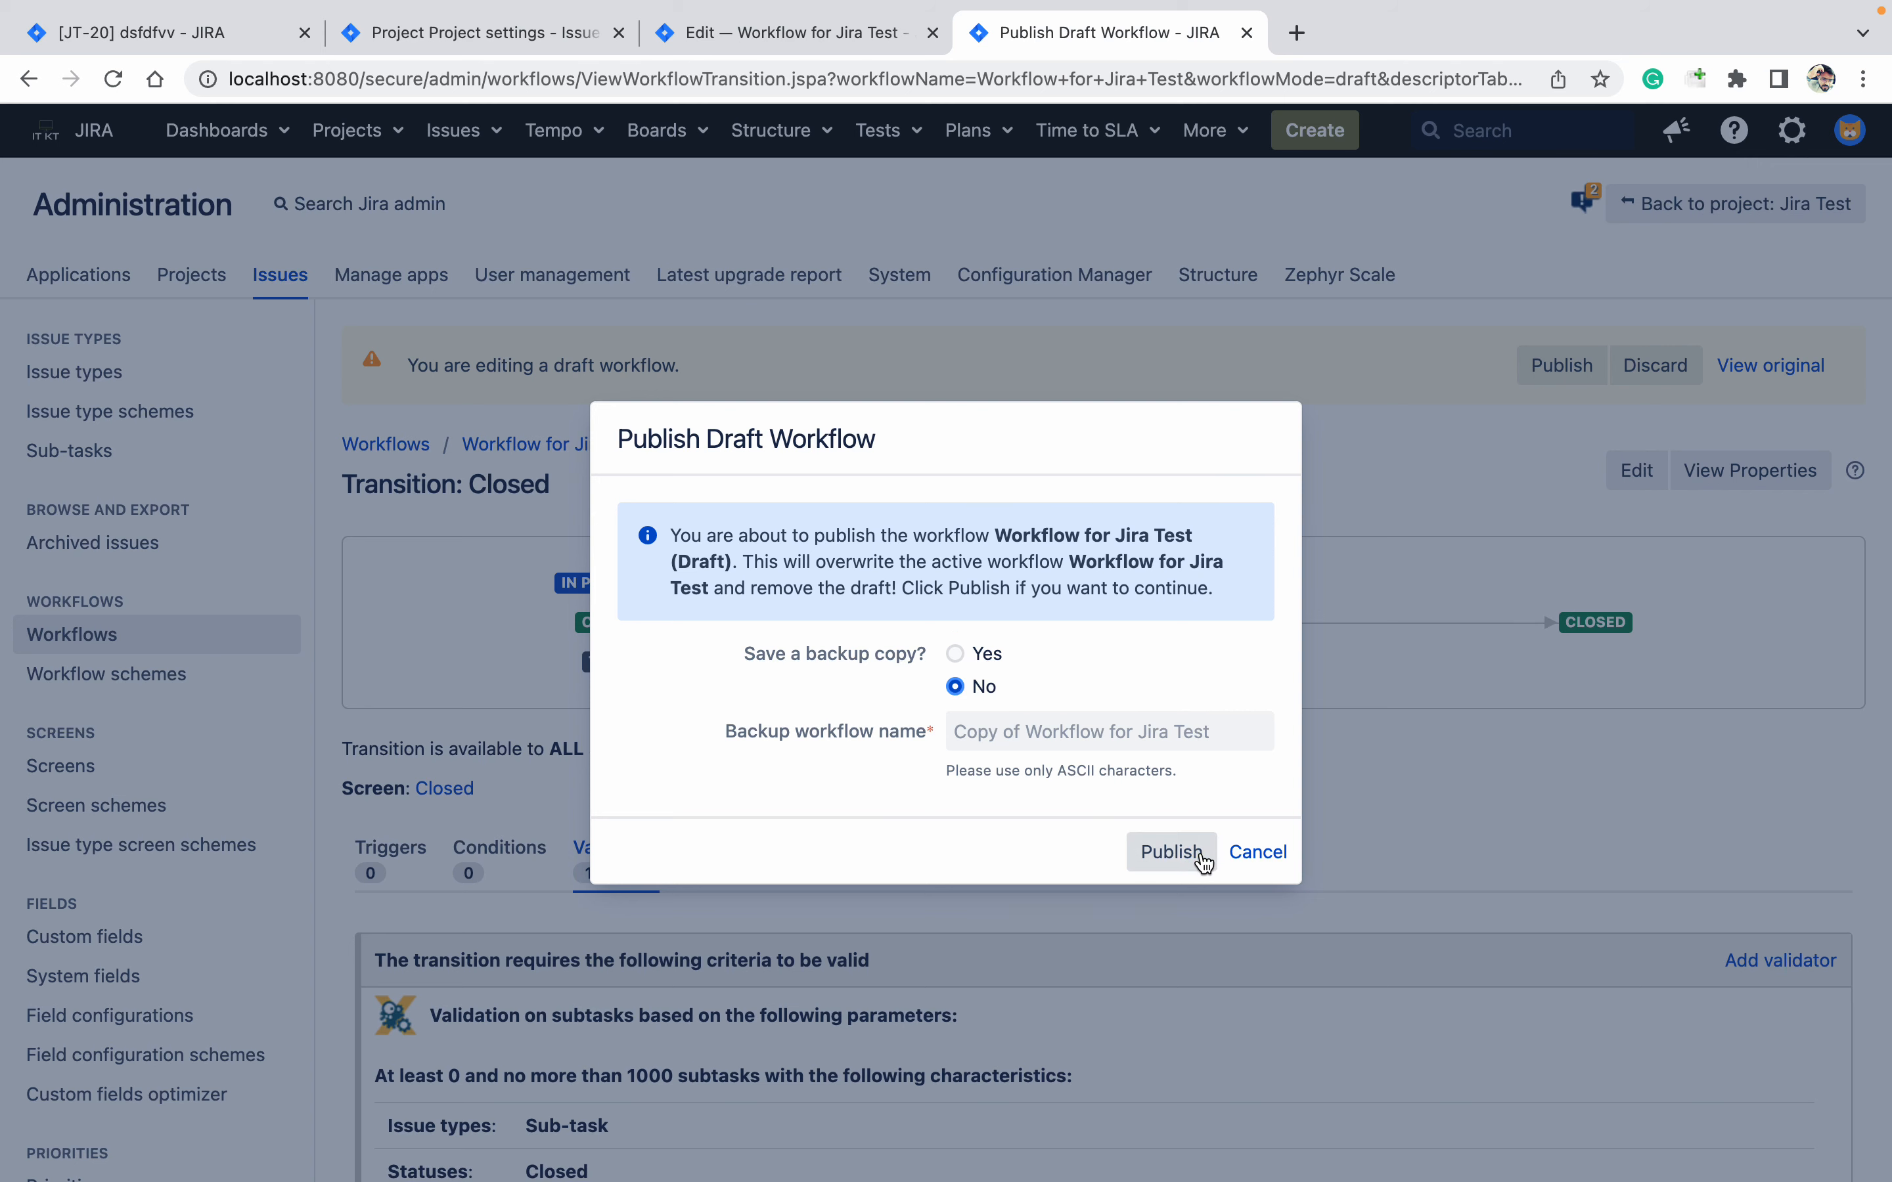
pyautogui.click(1172, 852)
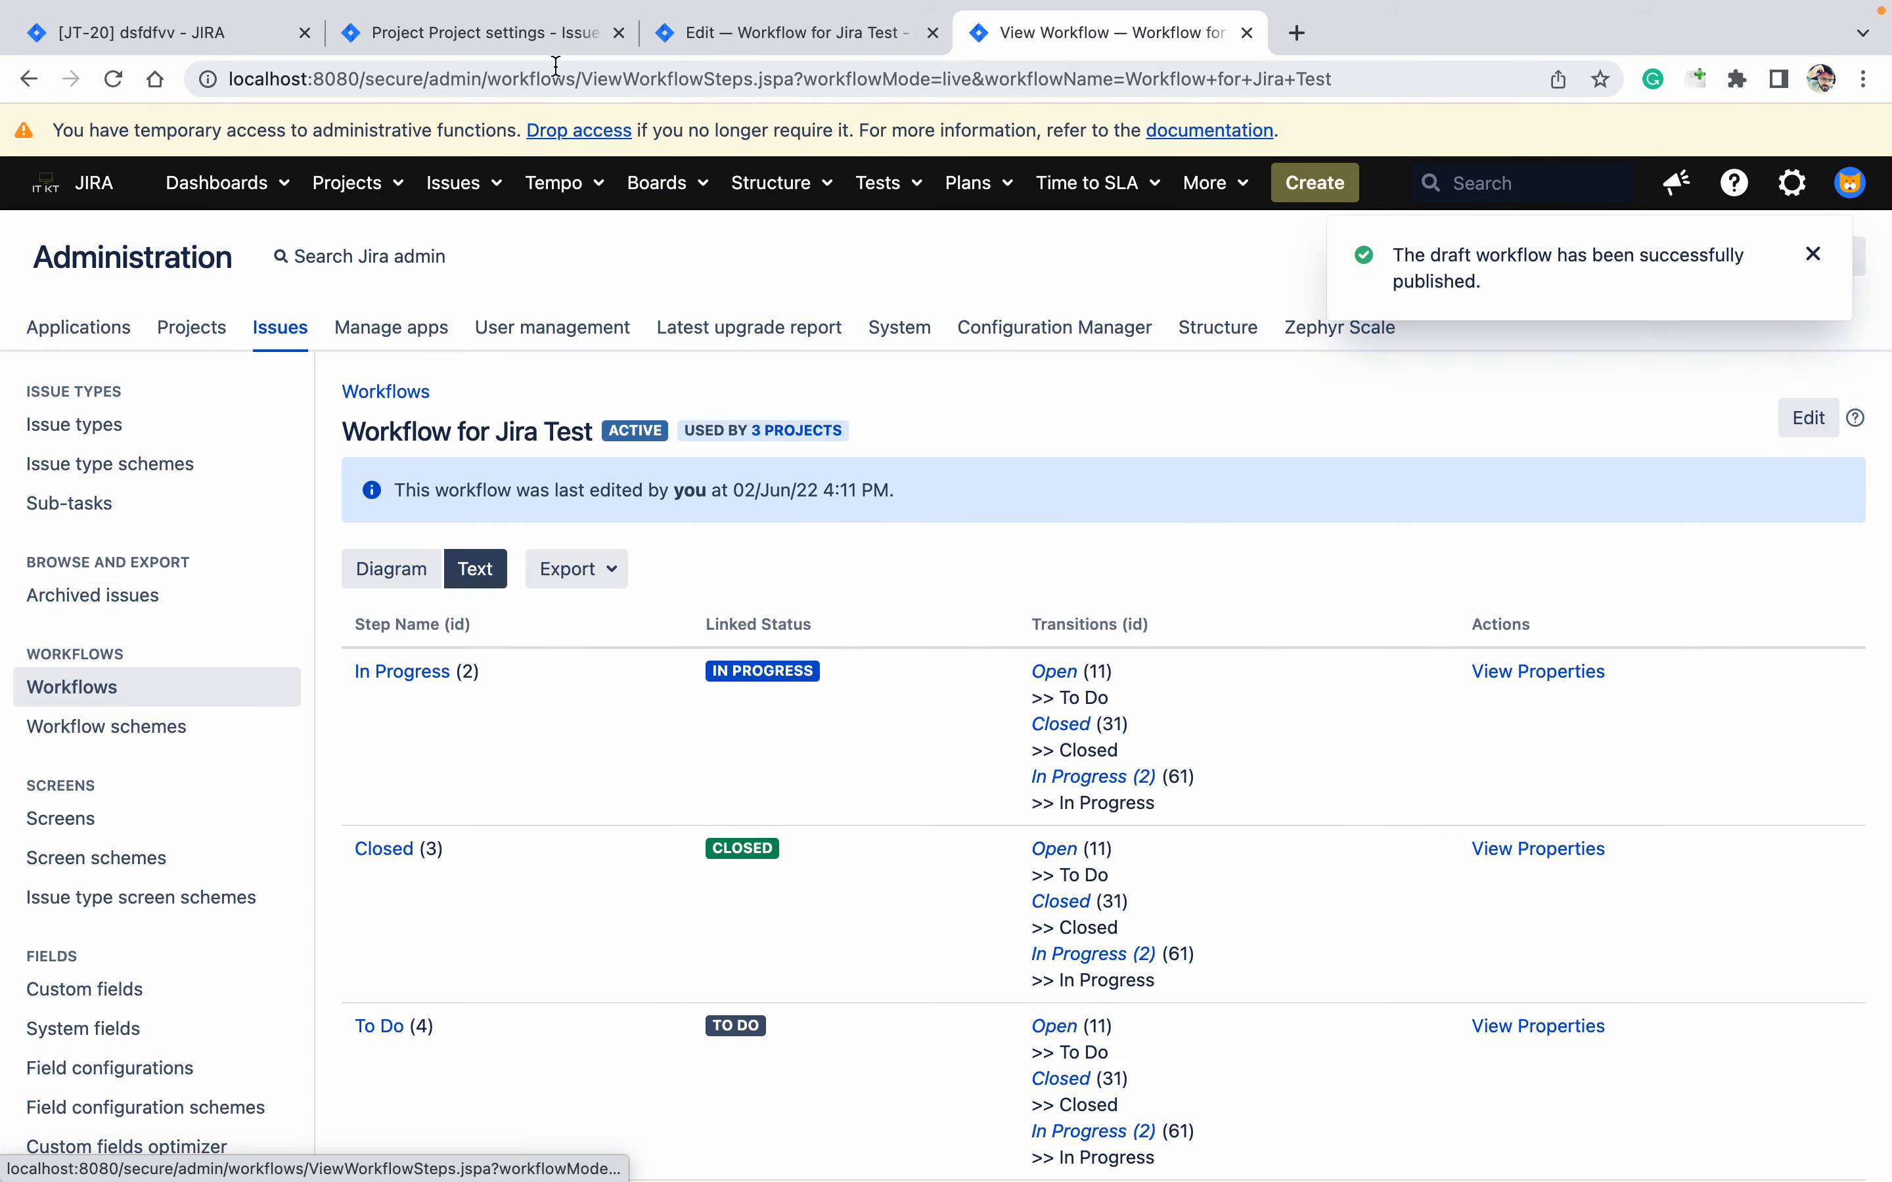
# Try to close parent issue JT-20 with resolution Done while its sub-tasks are open, and cancel the transition
pyautogui.click(131, 43)
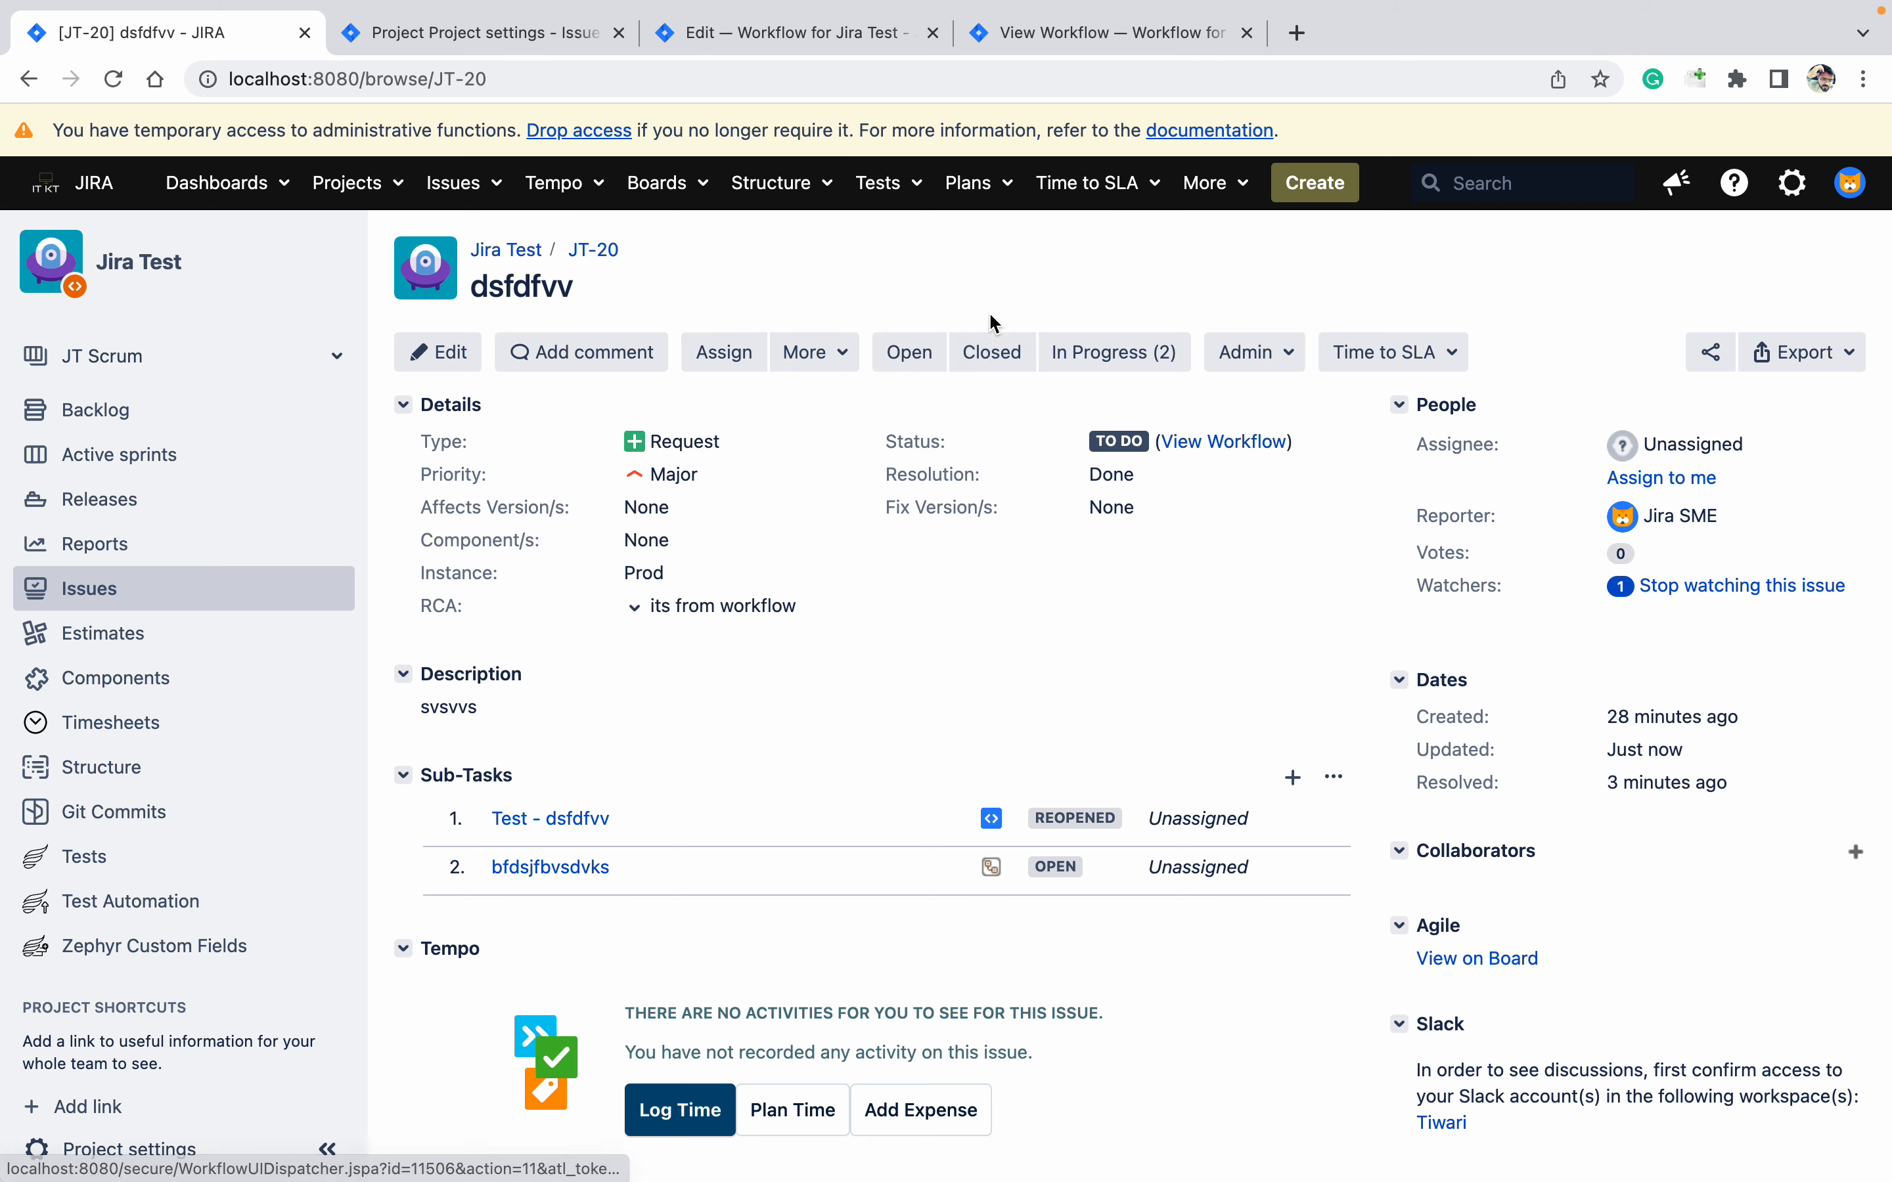
pyautogui.click(1007, 363)
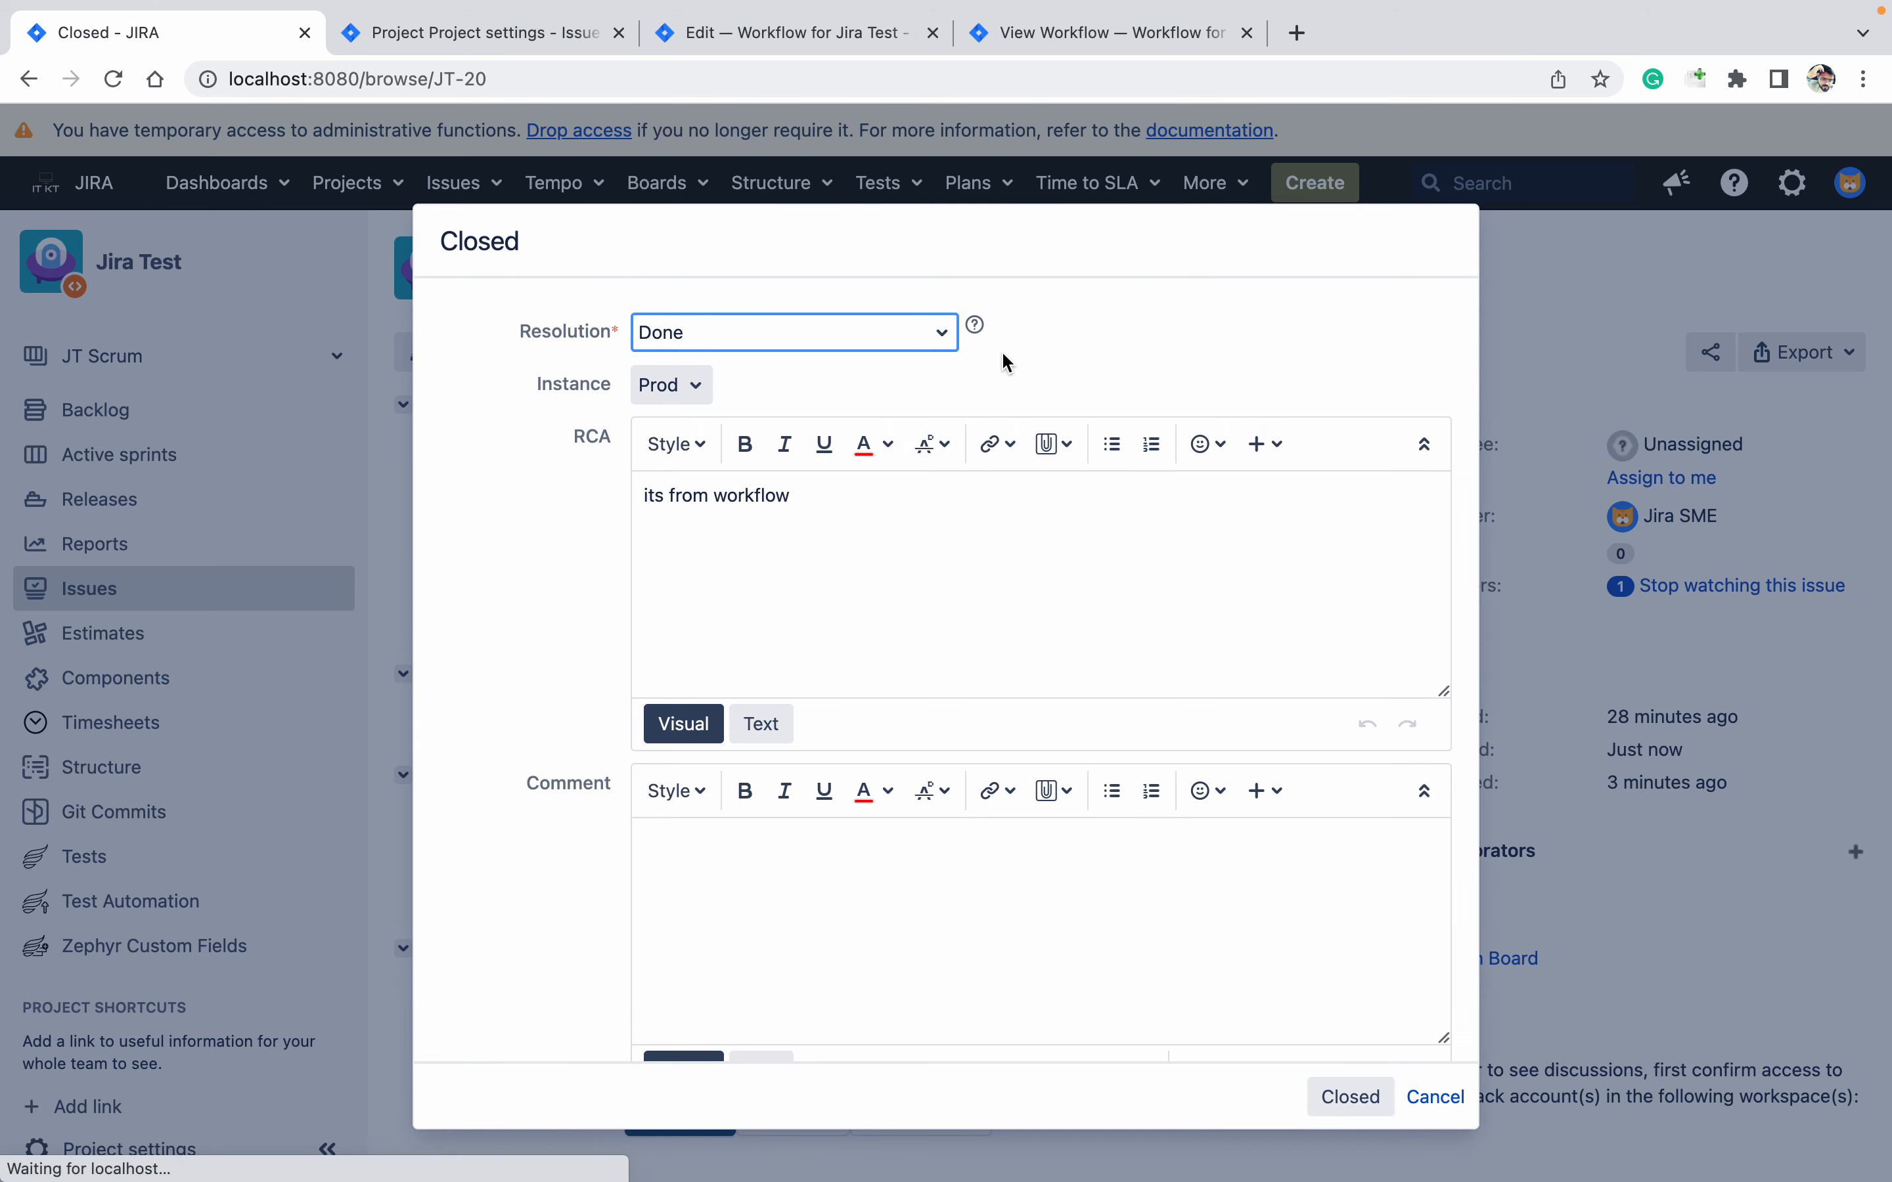
pyautogui.click(1358, 1103)
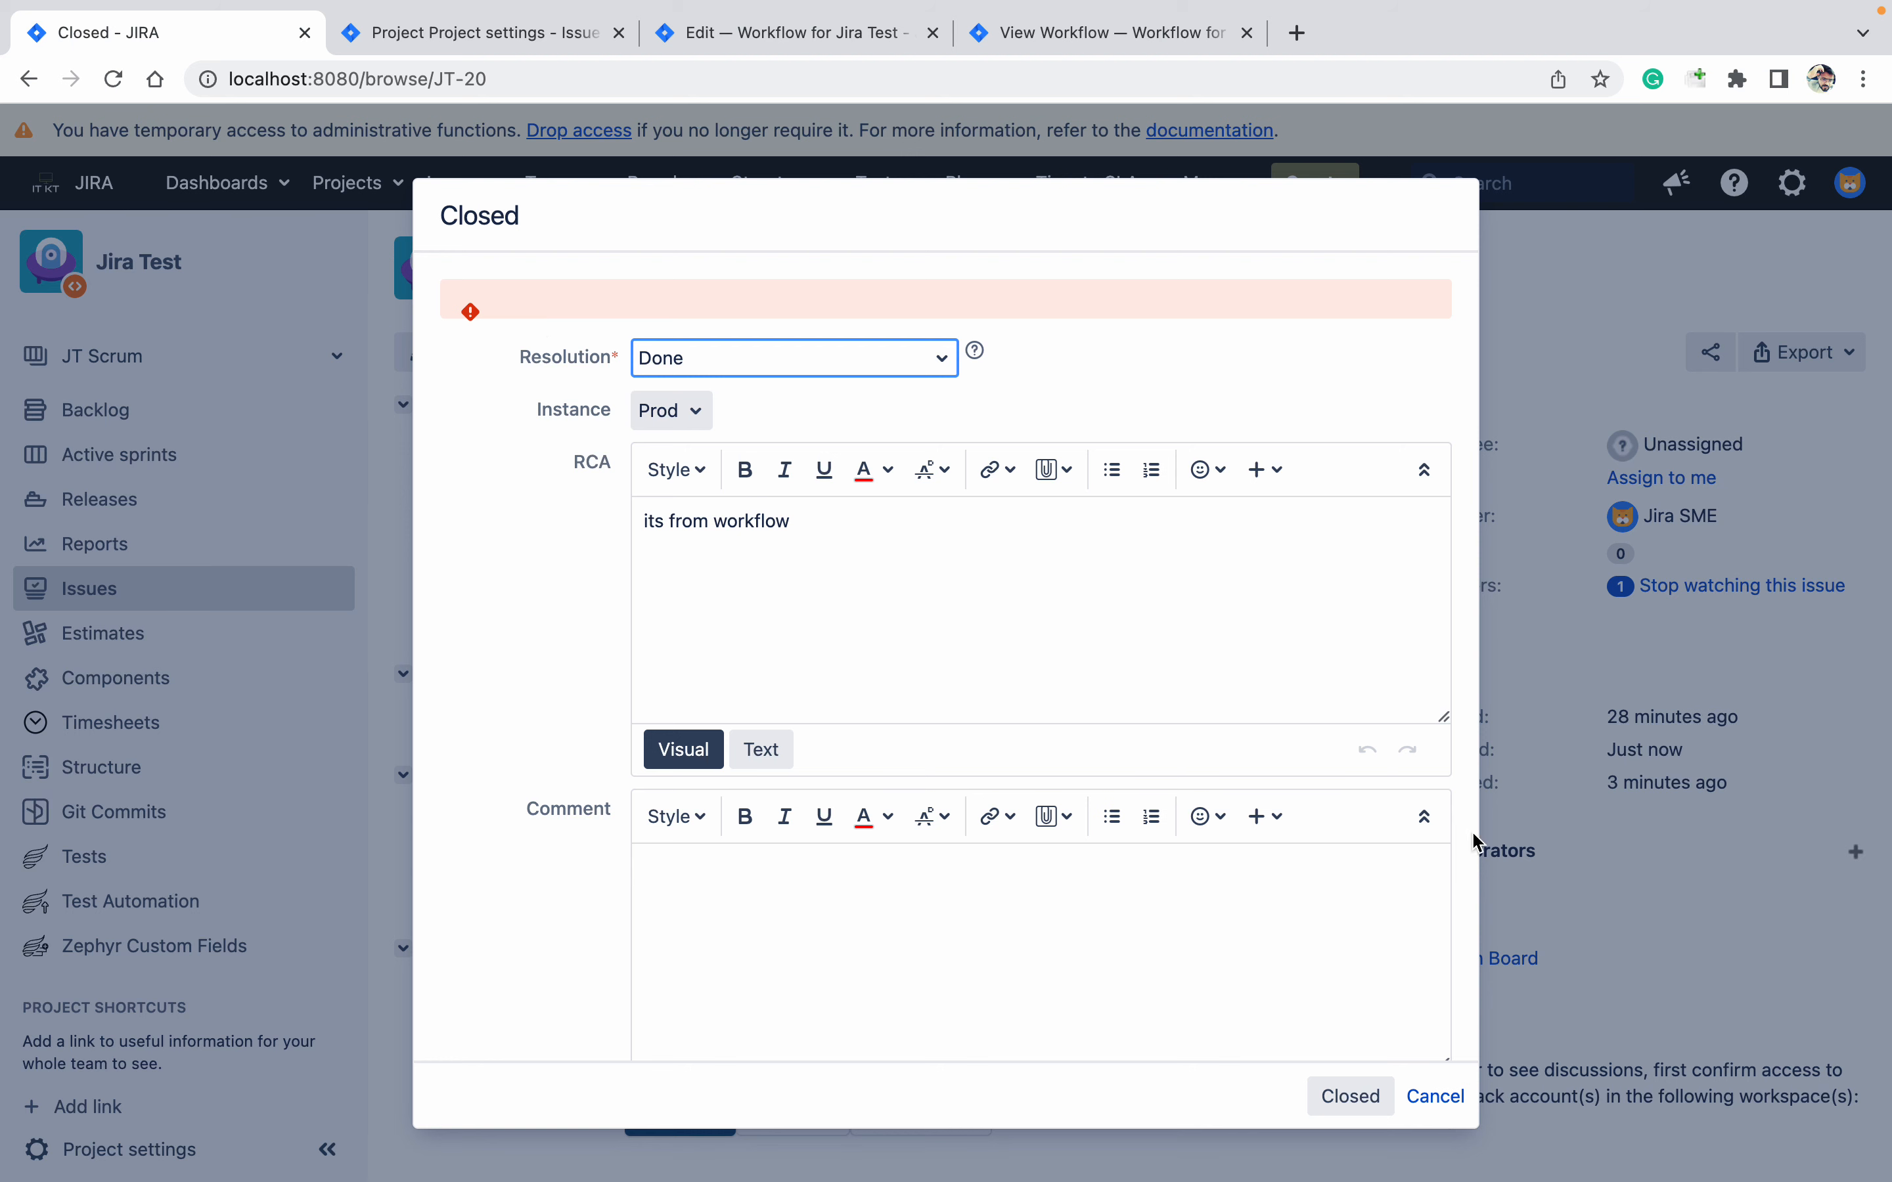
pyautogui.click(1436, 1097)
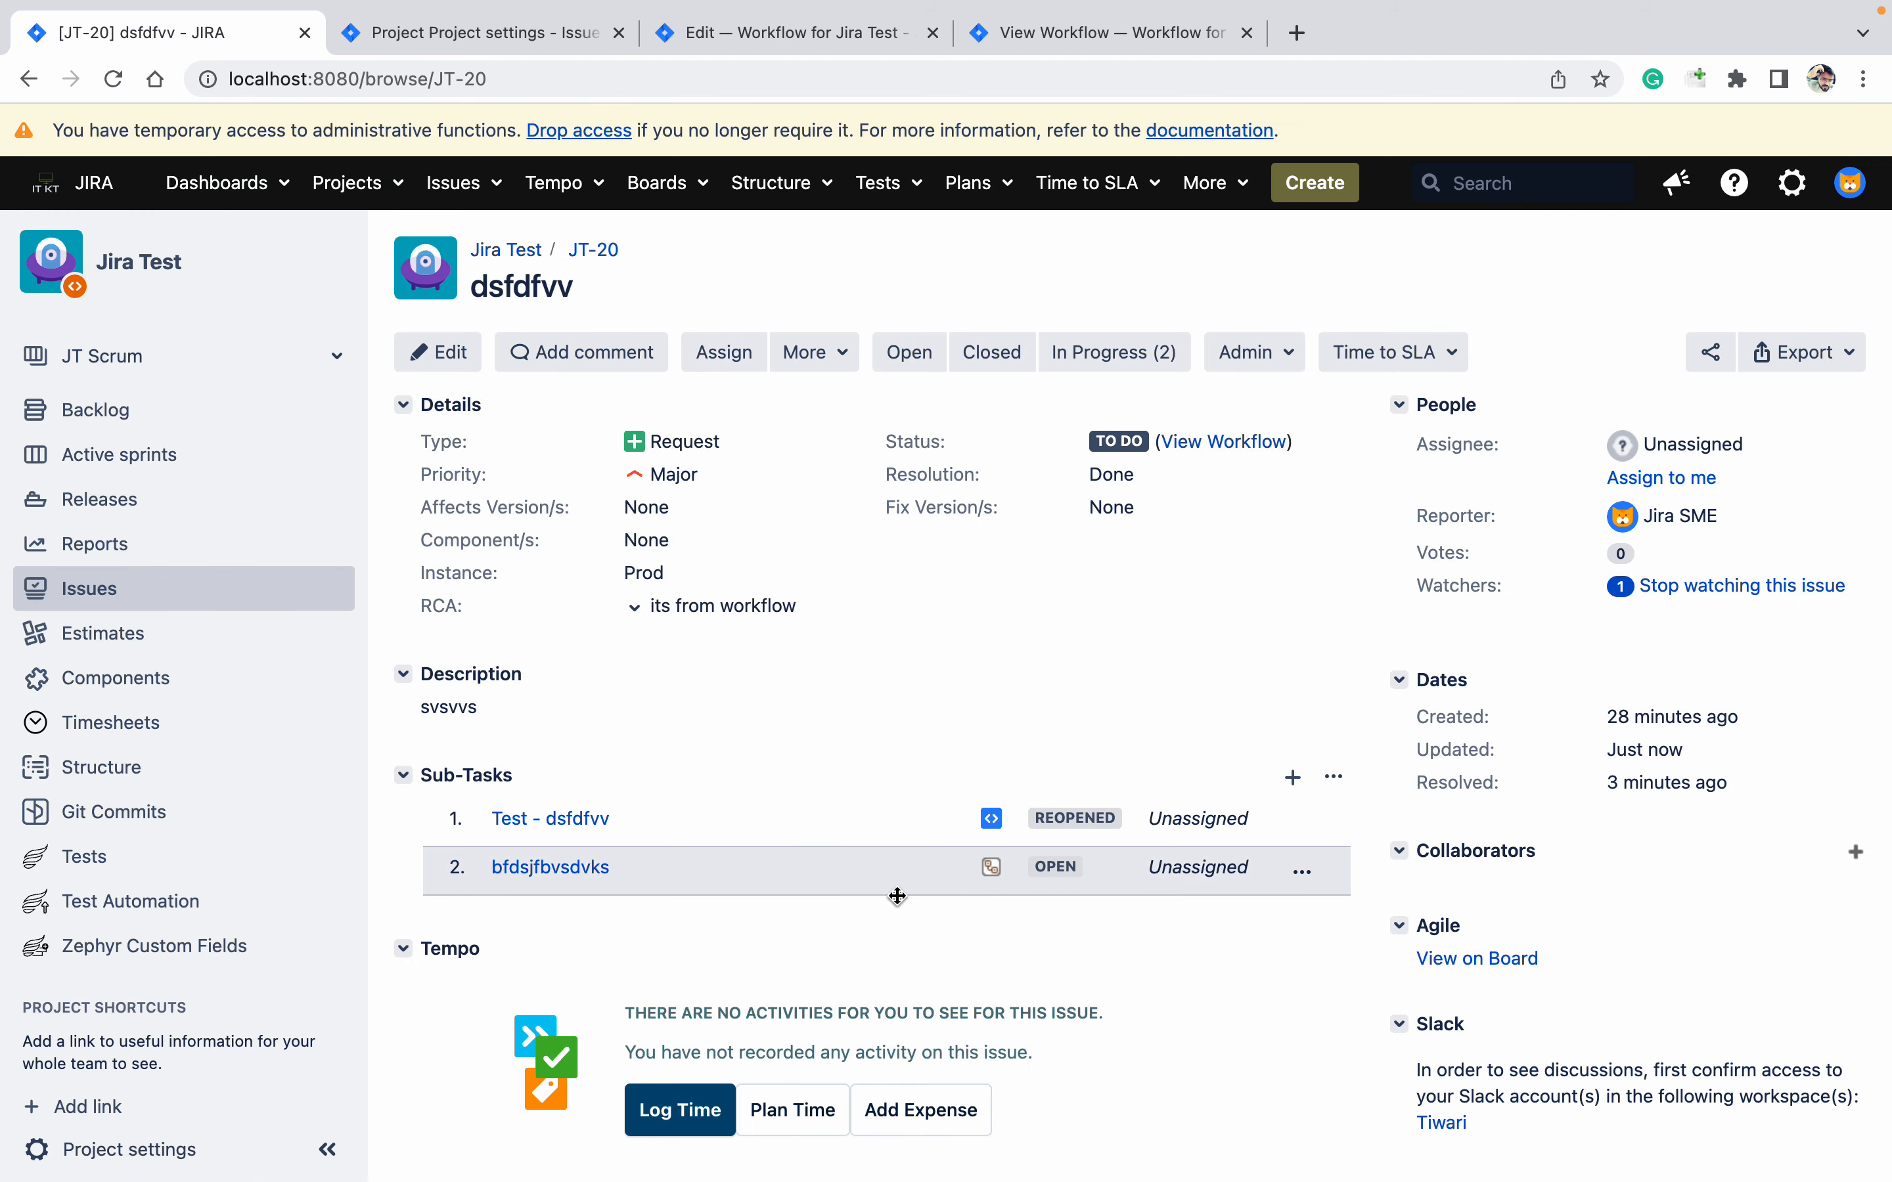
# Open sub-task JT-22 from the parent issue and close it with resolution Done
pyautogui.click(551, 875)
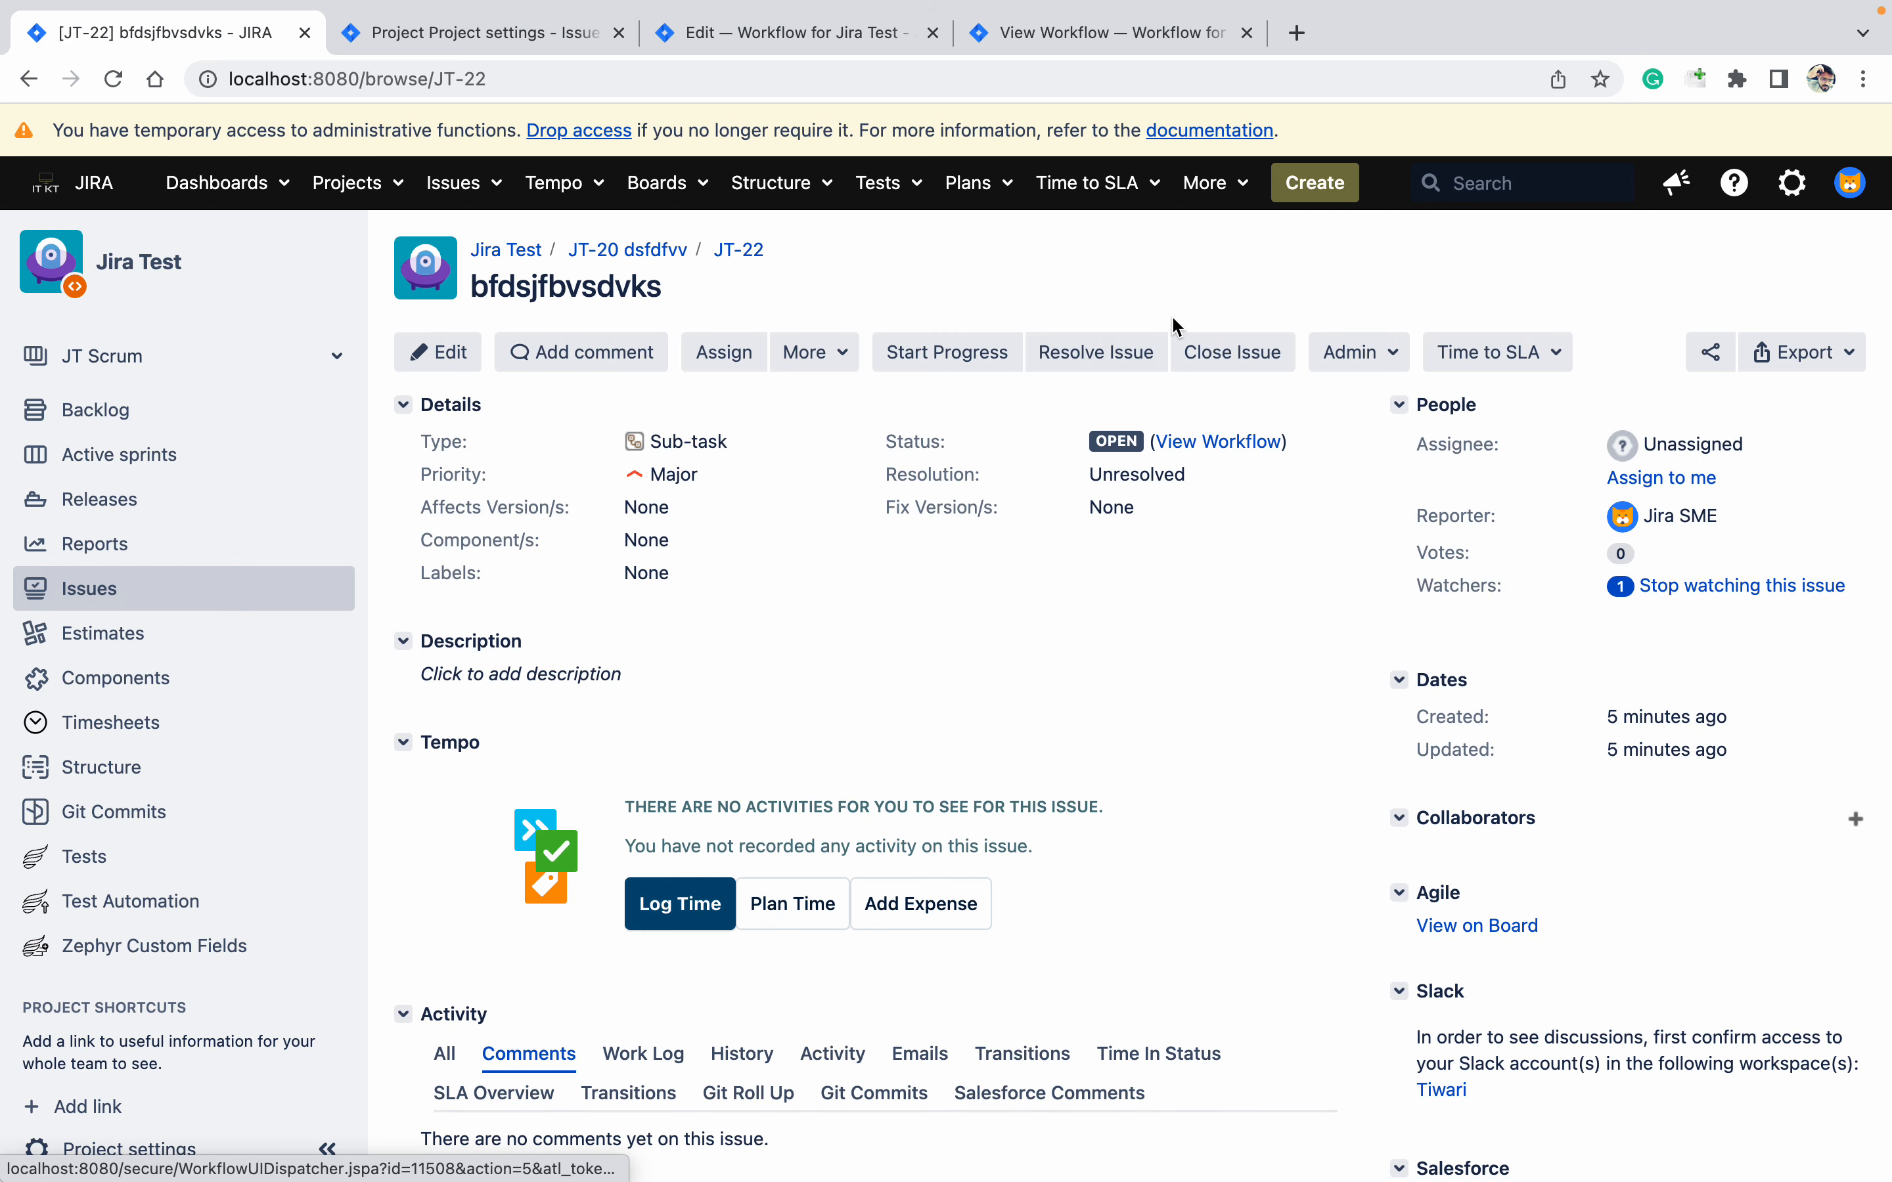
pyautogui.click(1231, 356)
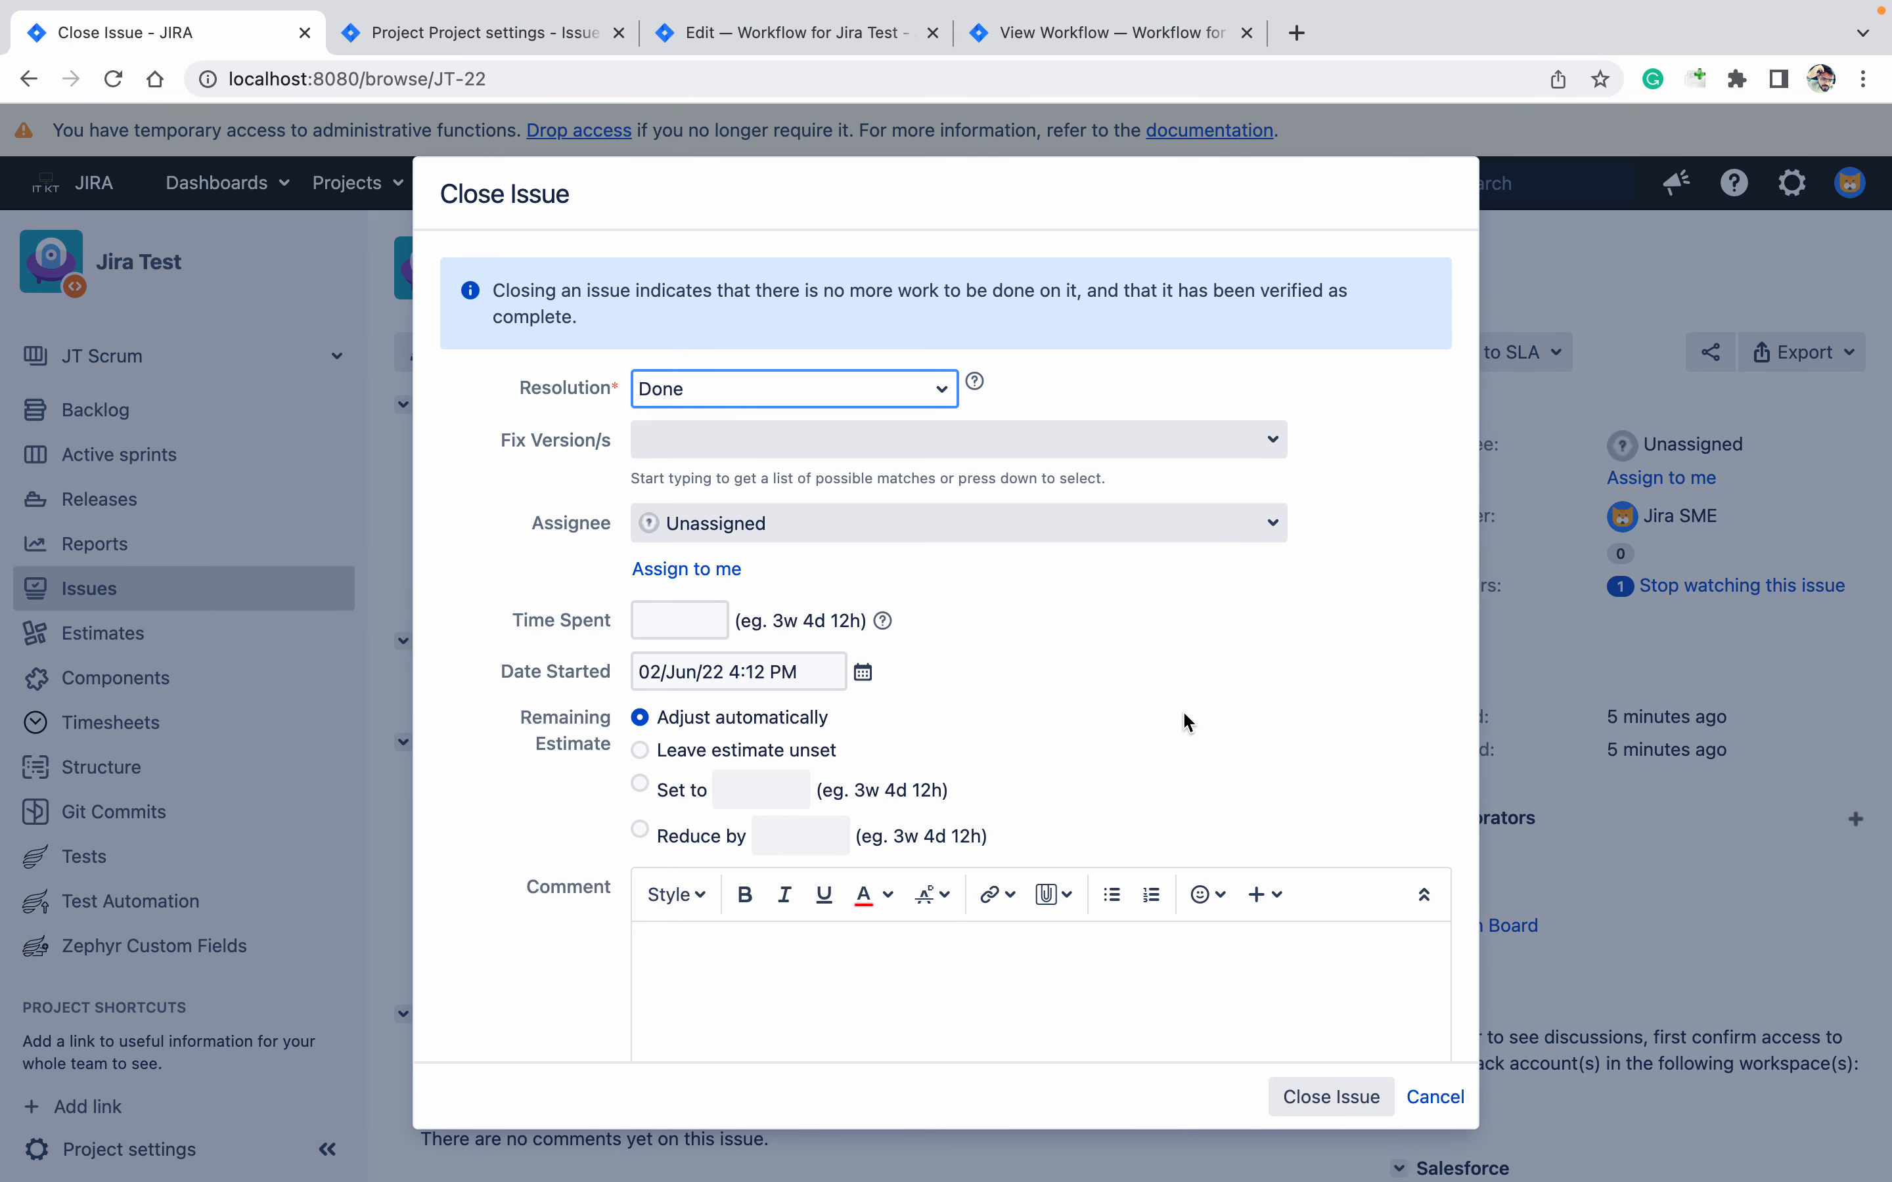
pyautogui.click(1333, 1095)
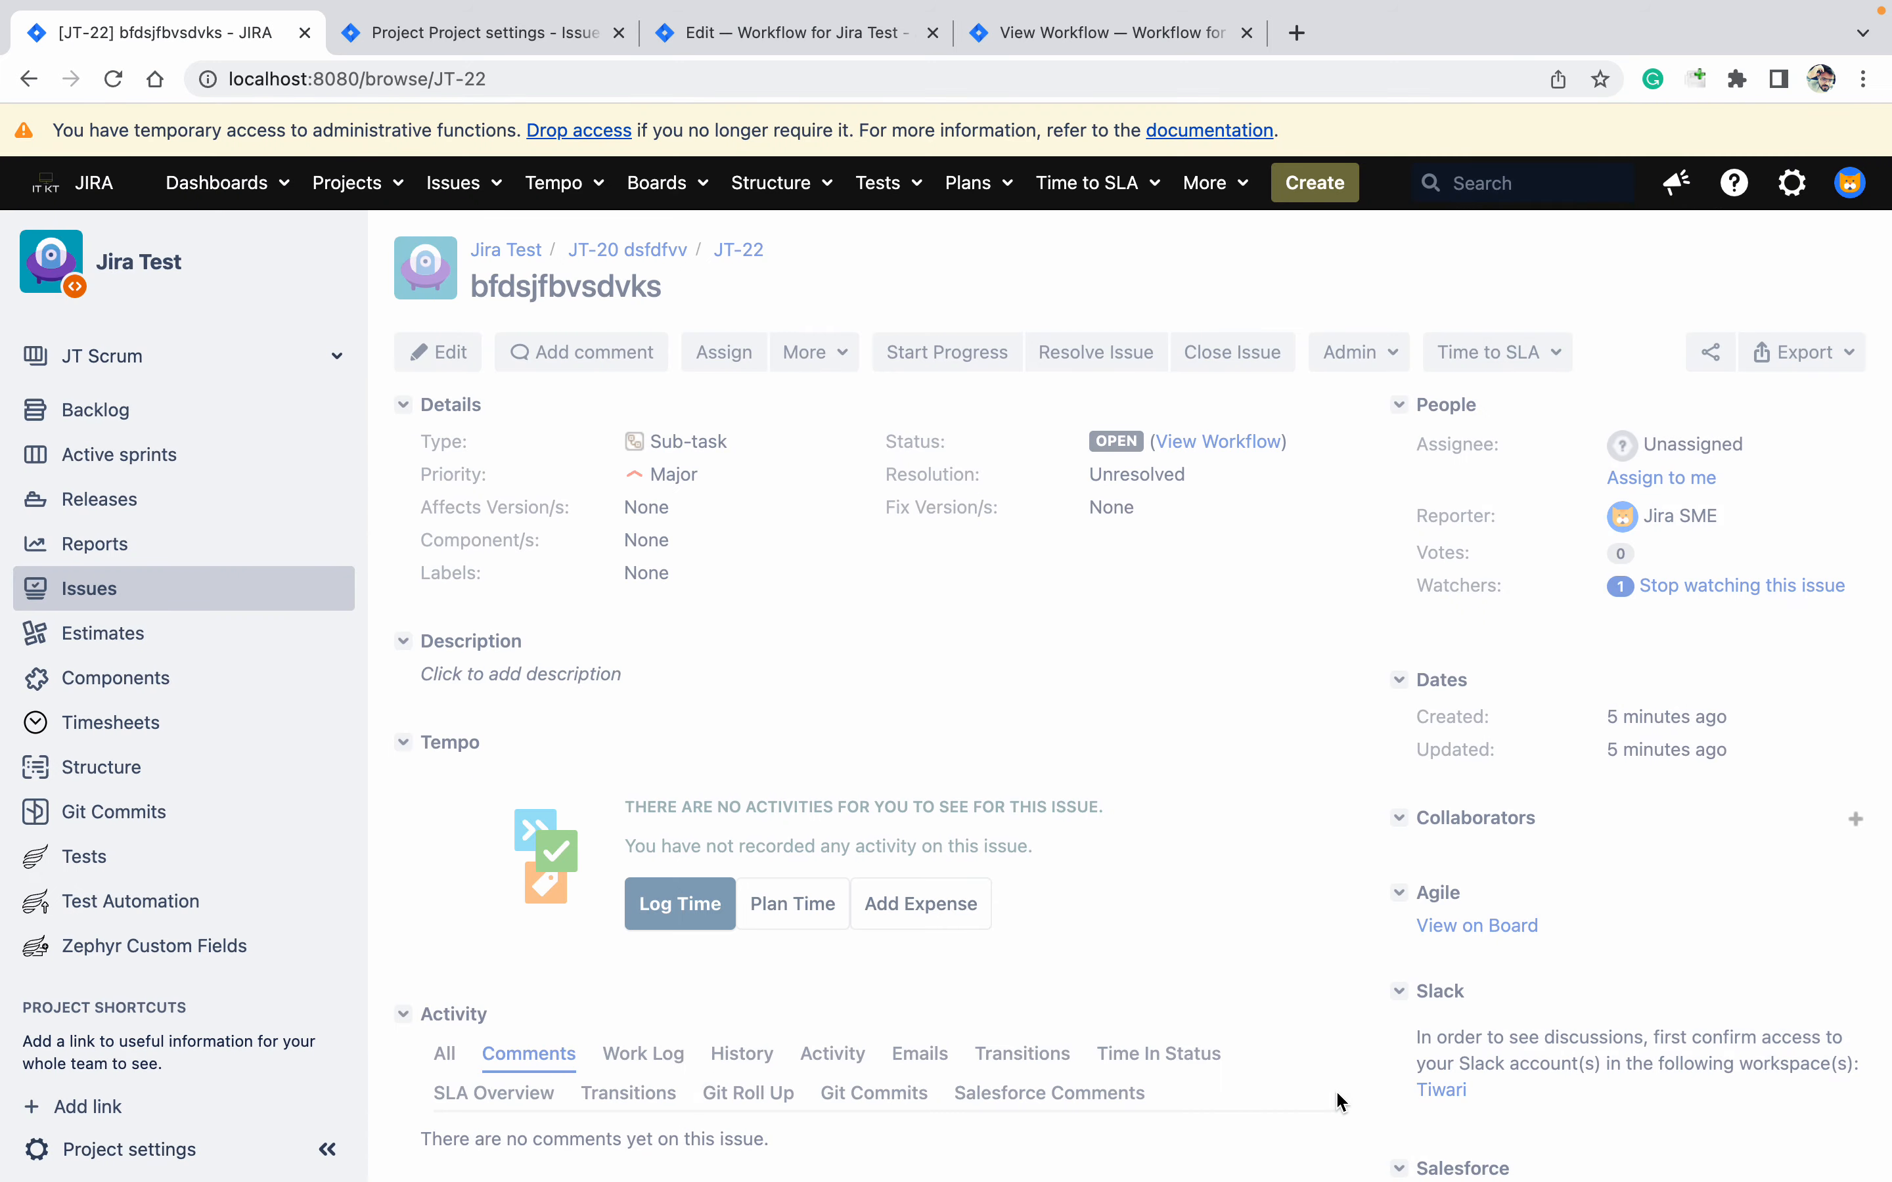
# Return to parent issue JT-20 and try to close it again with resolution Done
pyautogui.click(649, 250)
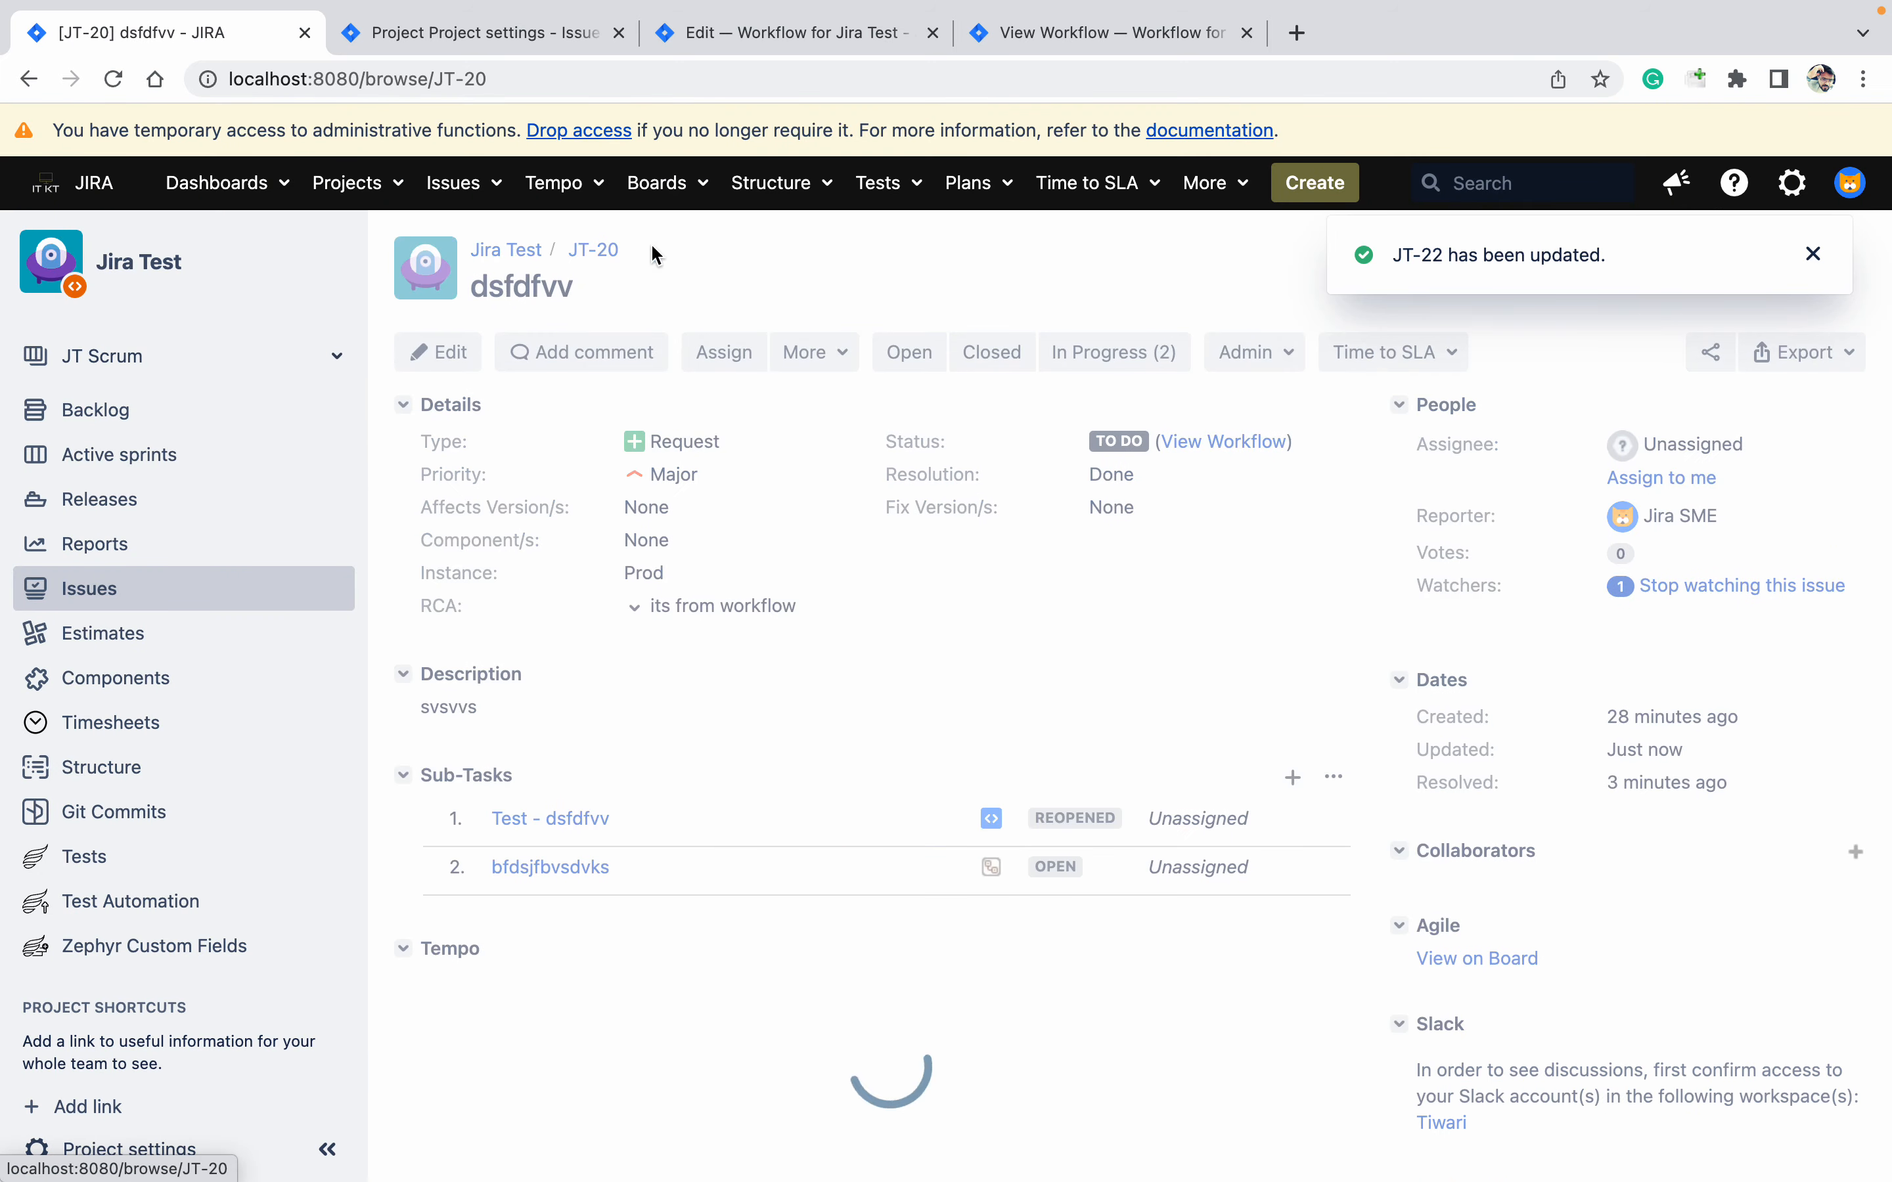
pyautogui.click(1019, 364)
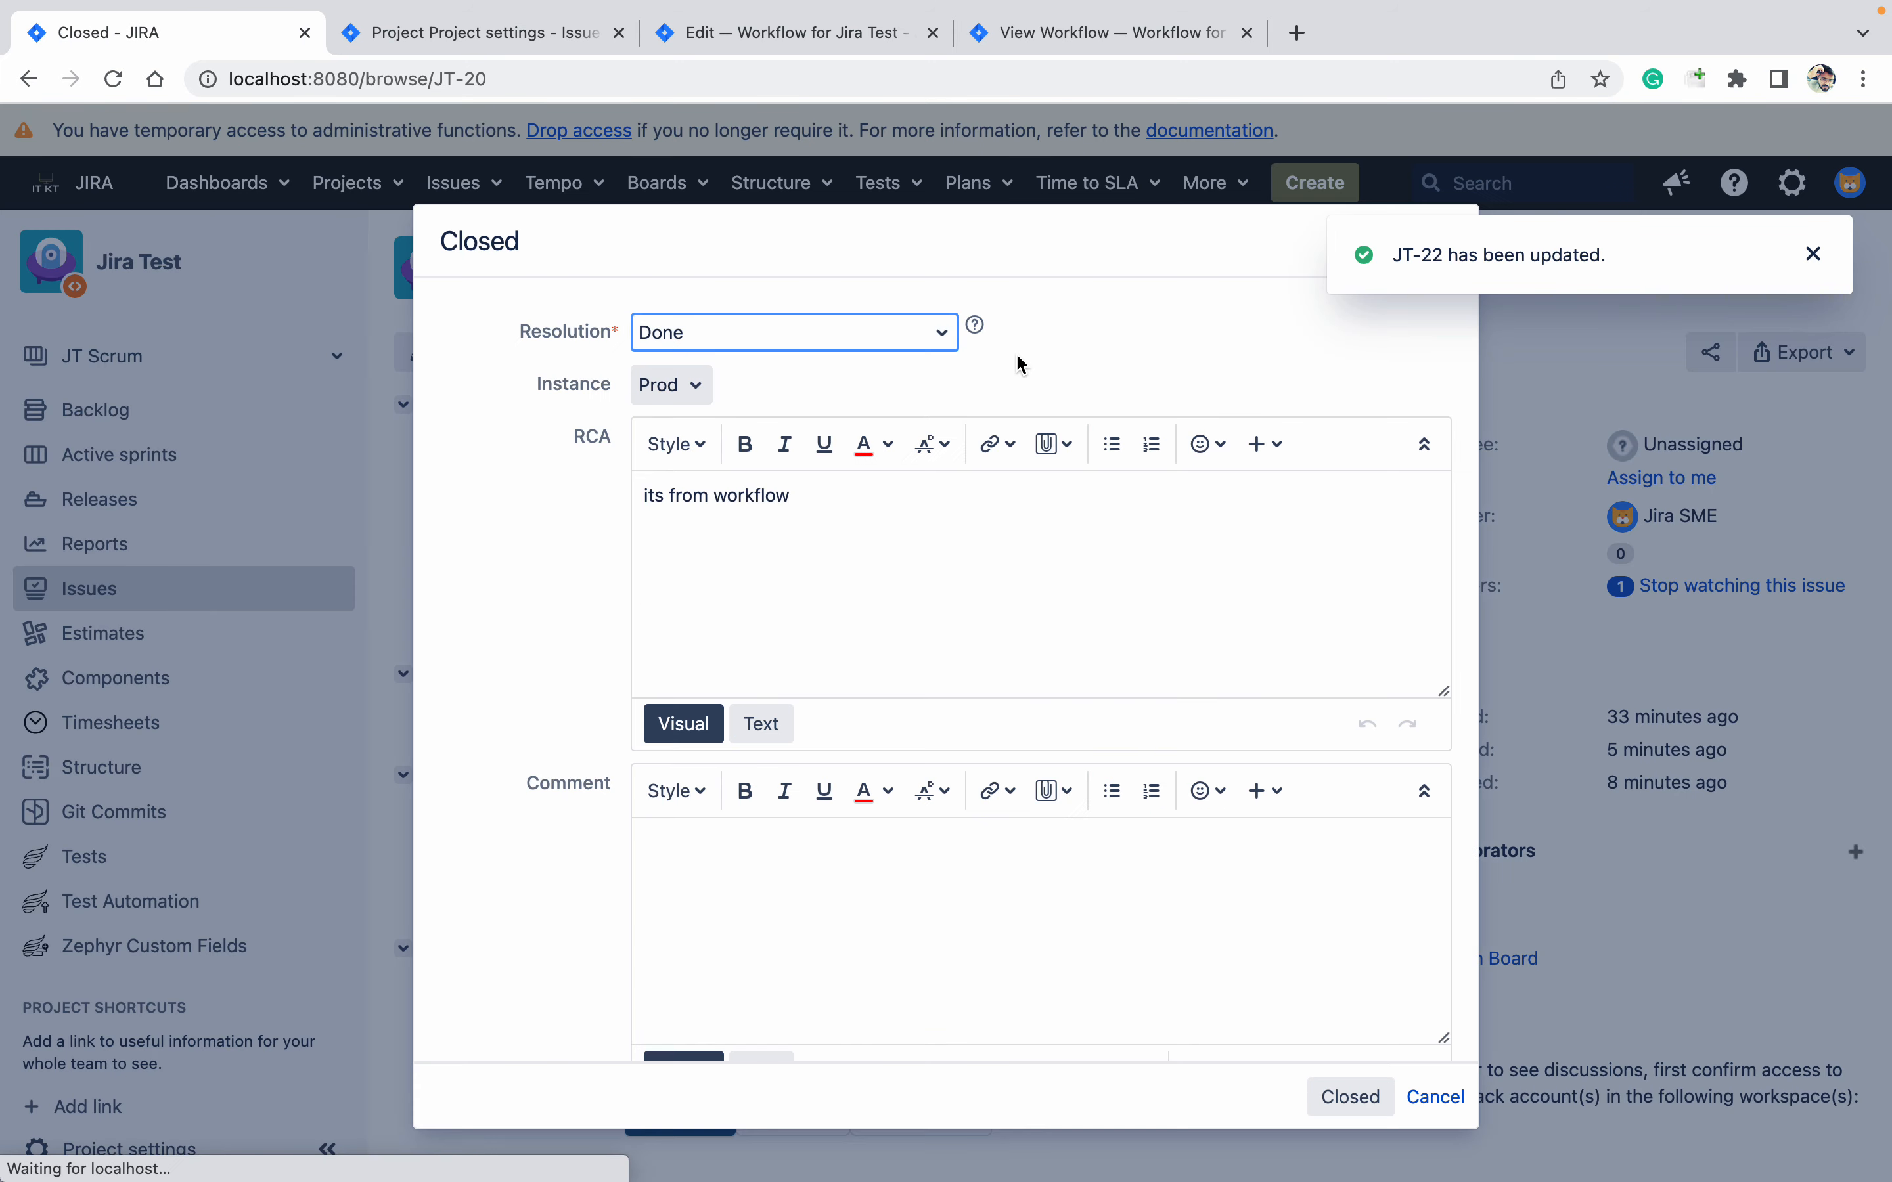
pyautogui.click(1364, 1101)
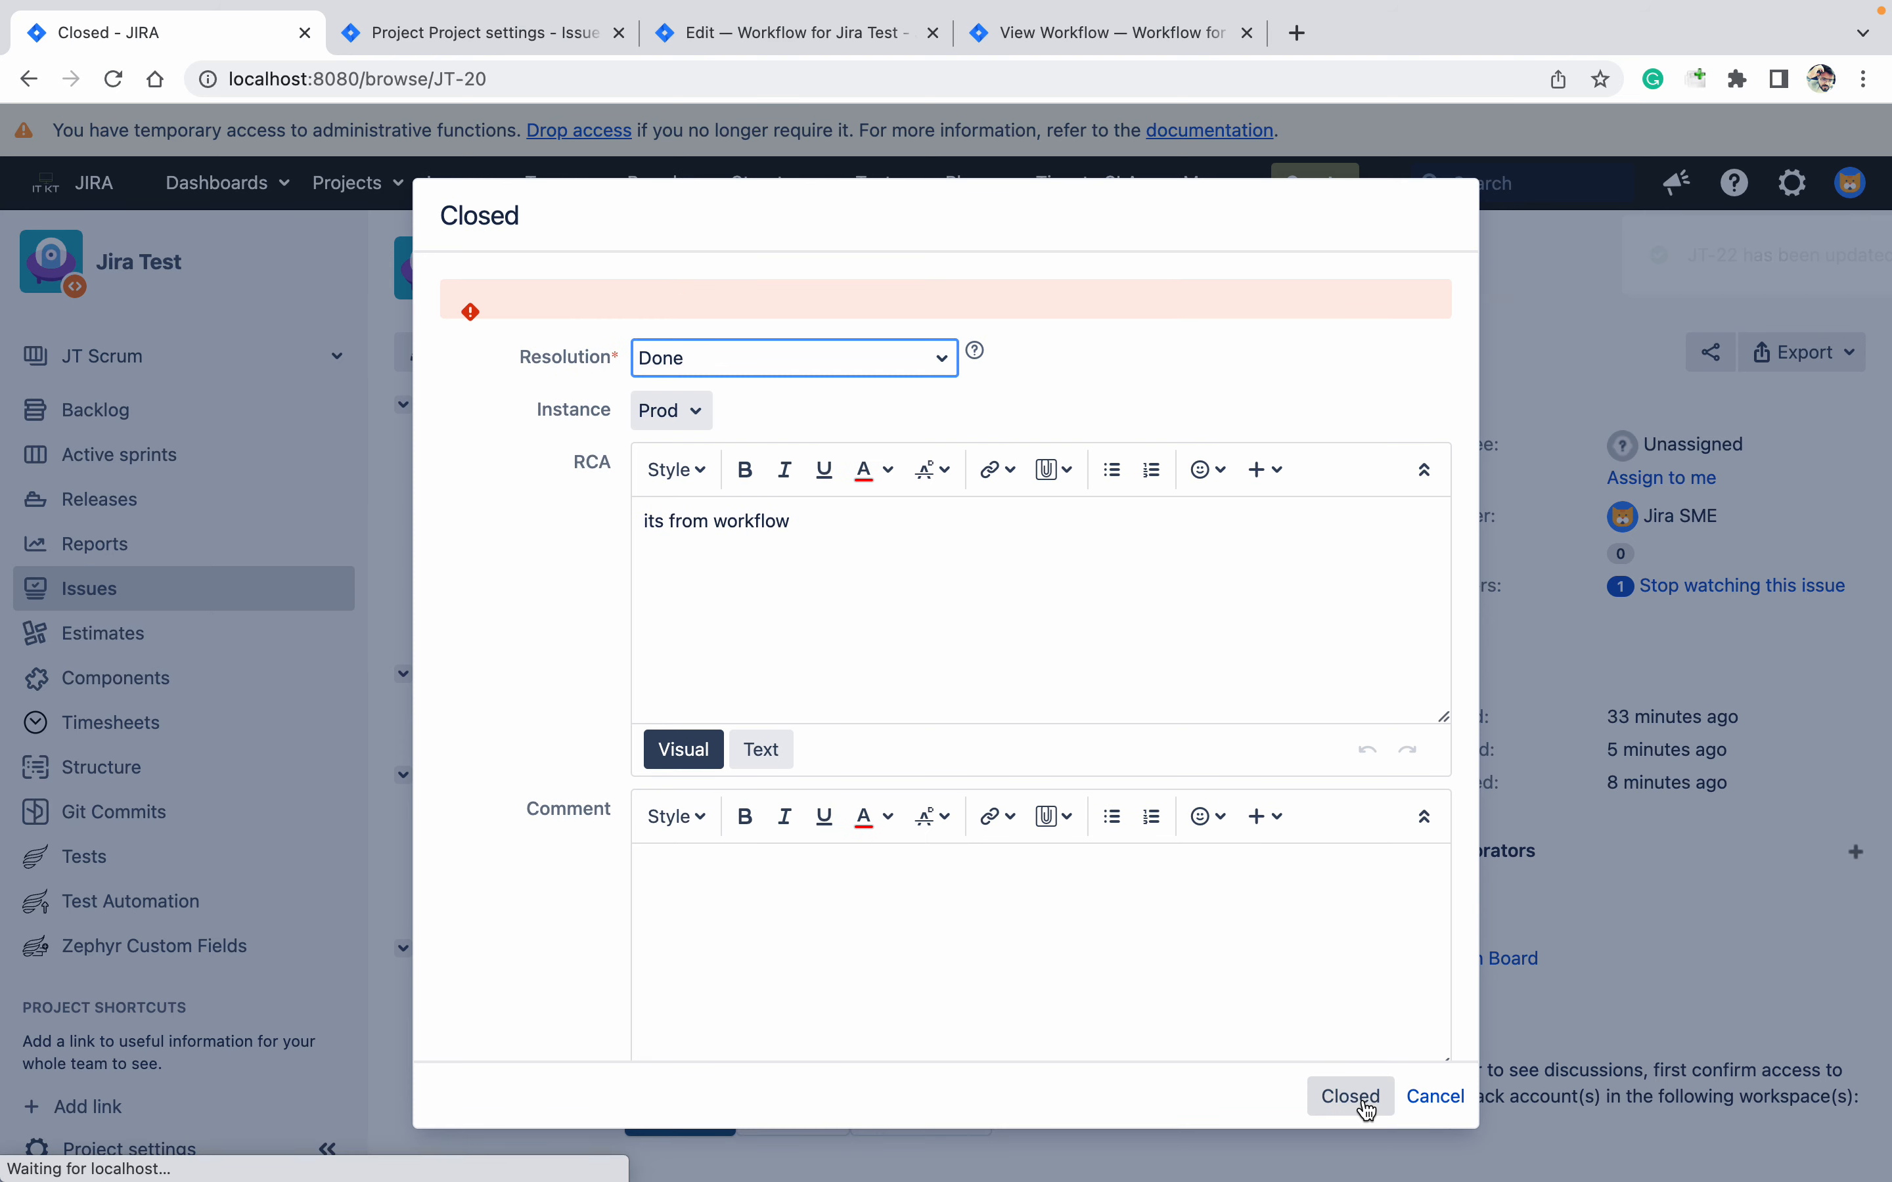
# Cancel the parent's Closed transition and close sub-task JT-21 with resolution Done
pyautogui.click(1435, 1097)
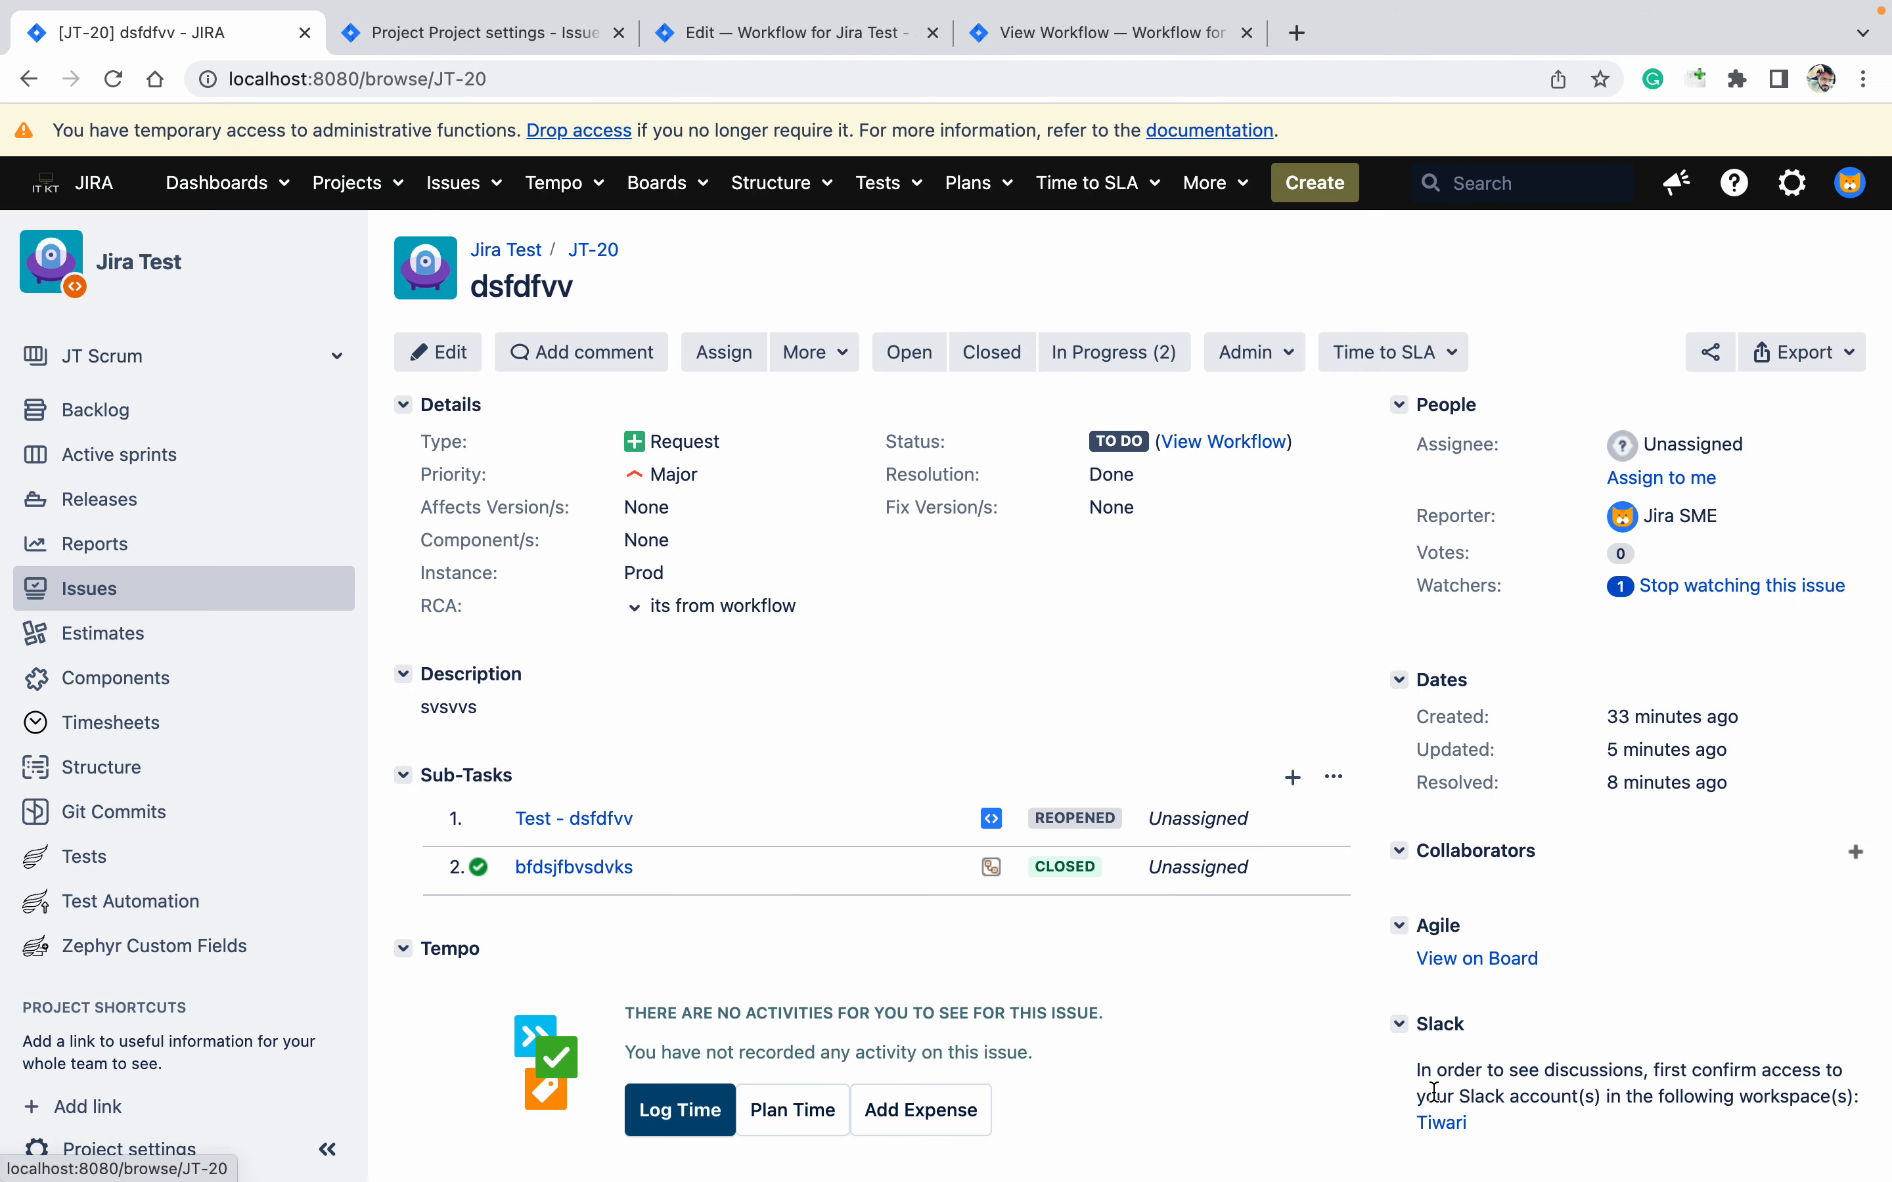
pyautogui.click(579, 818)
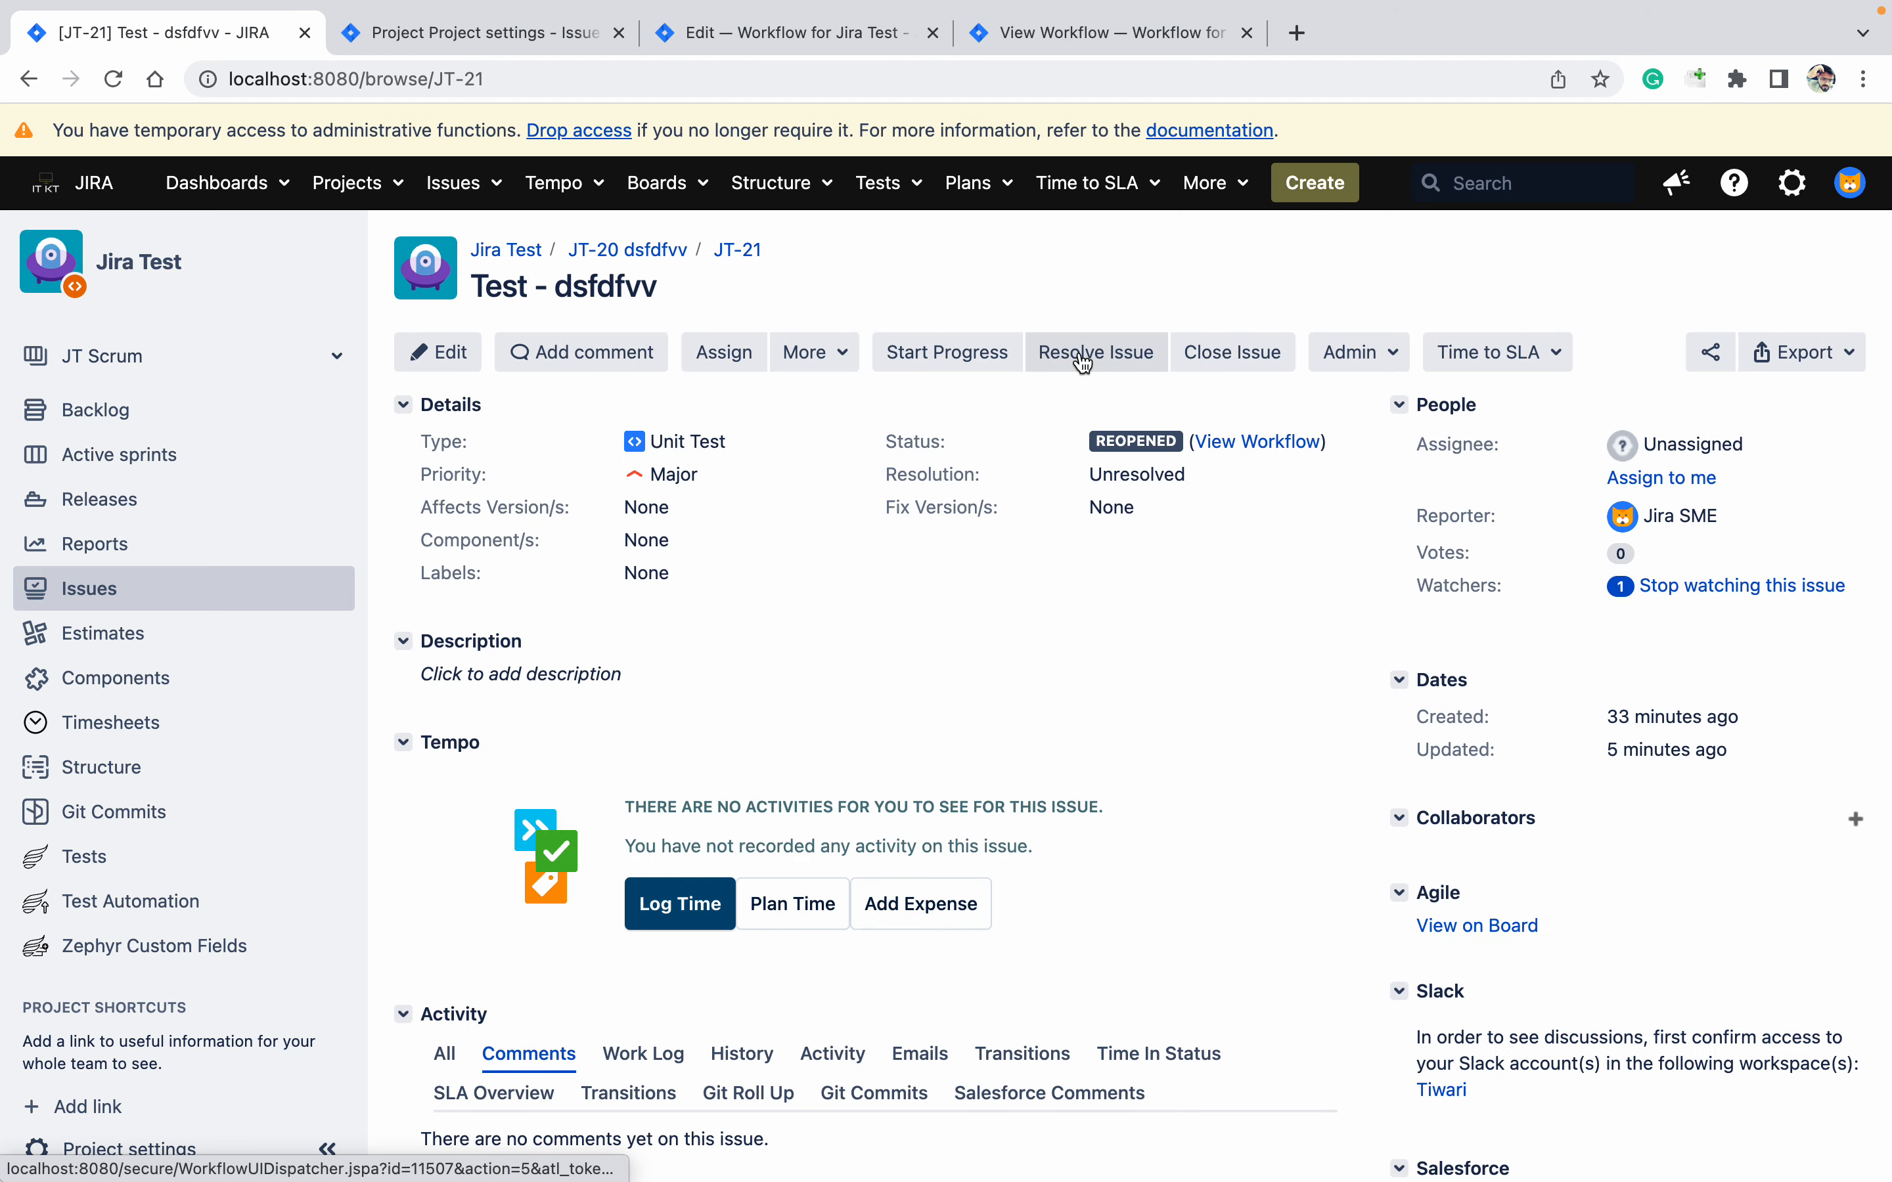
pyautogui.click(1258, 362)
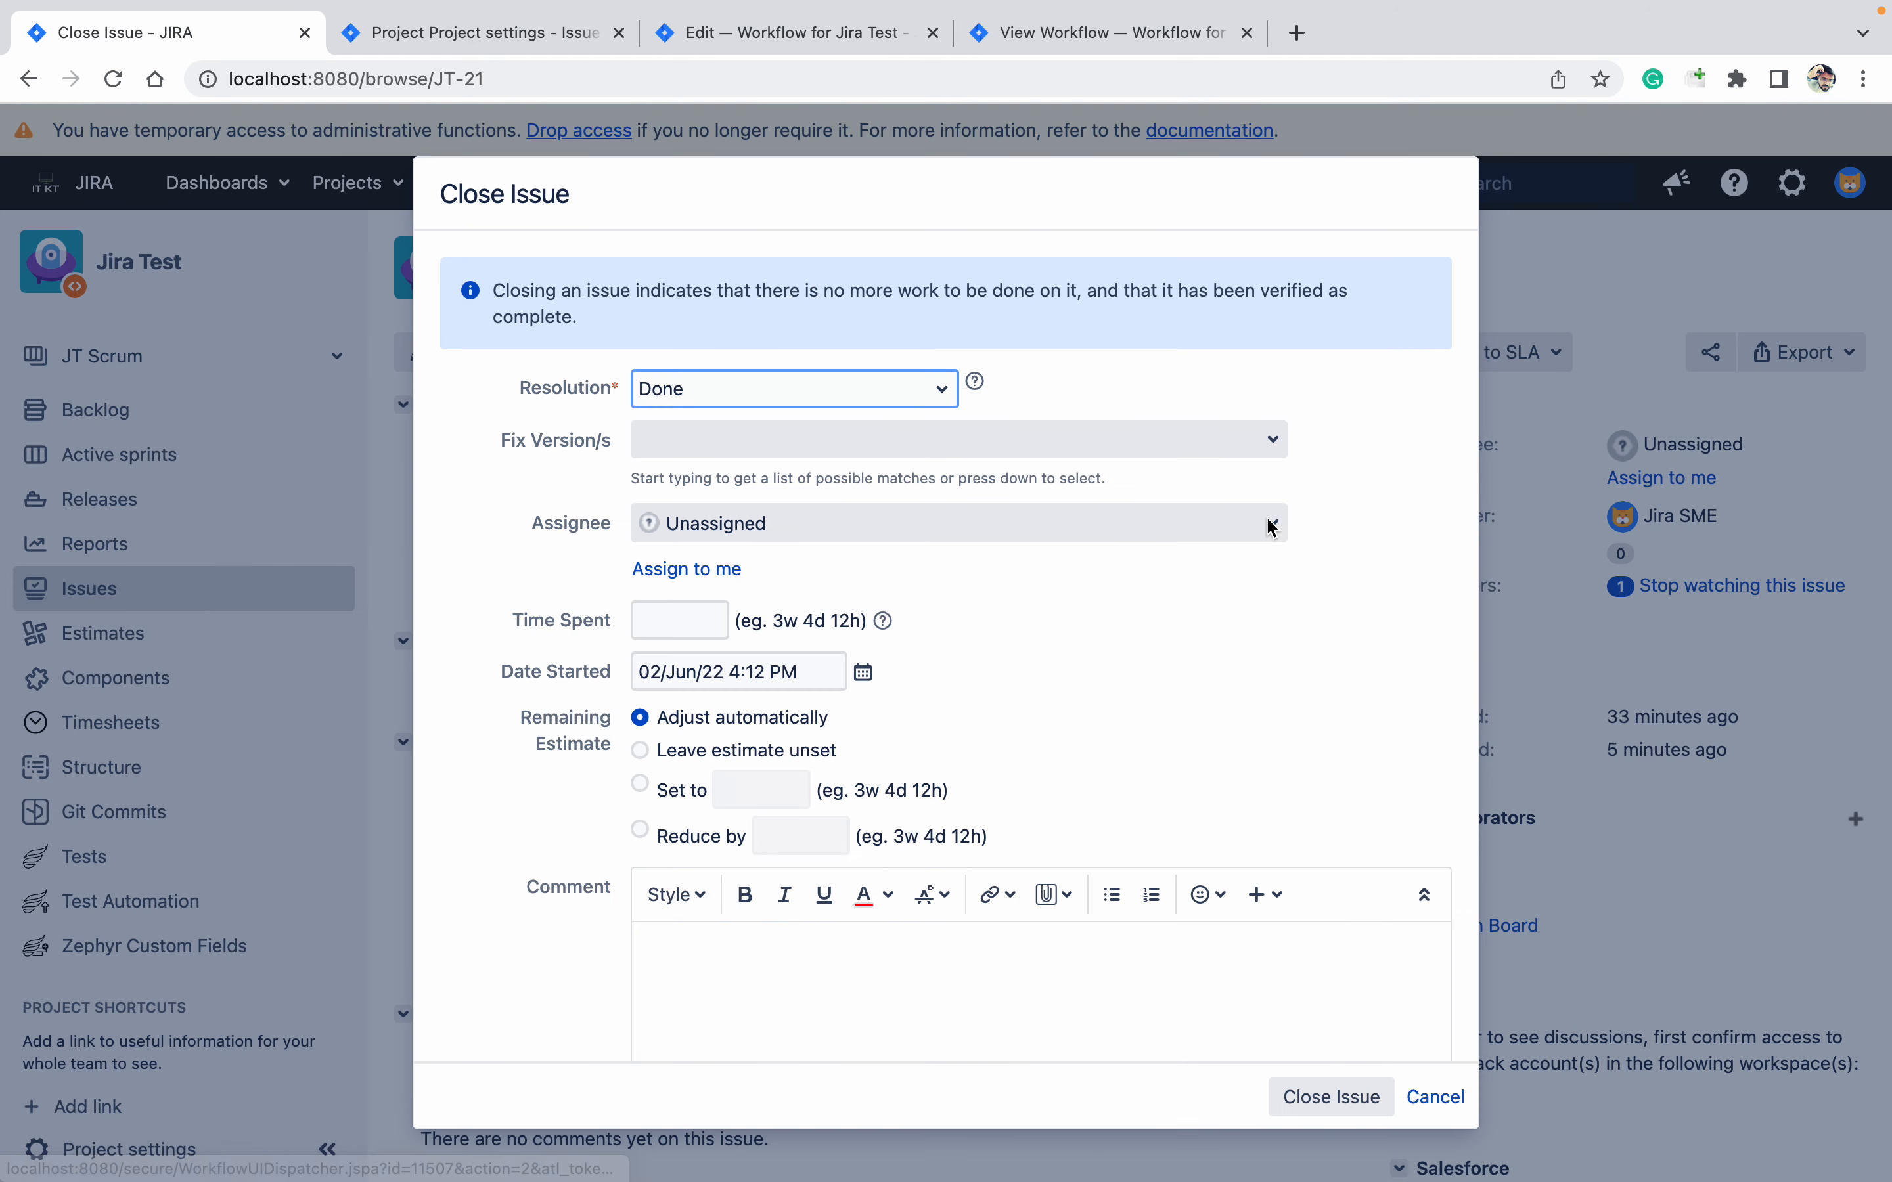
pyautogui.click(1327, 1087)
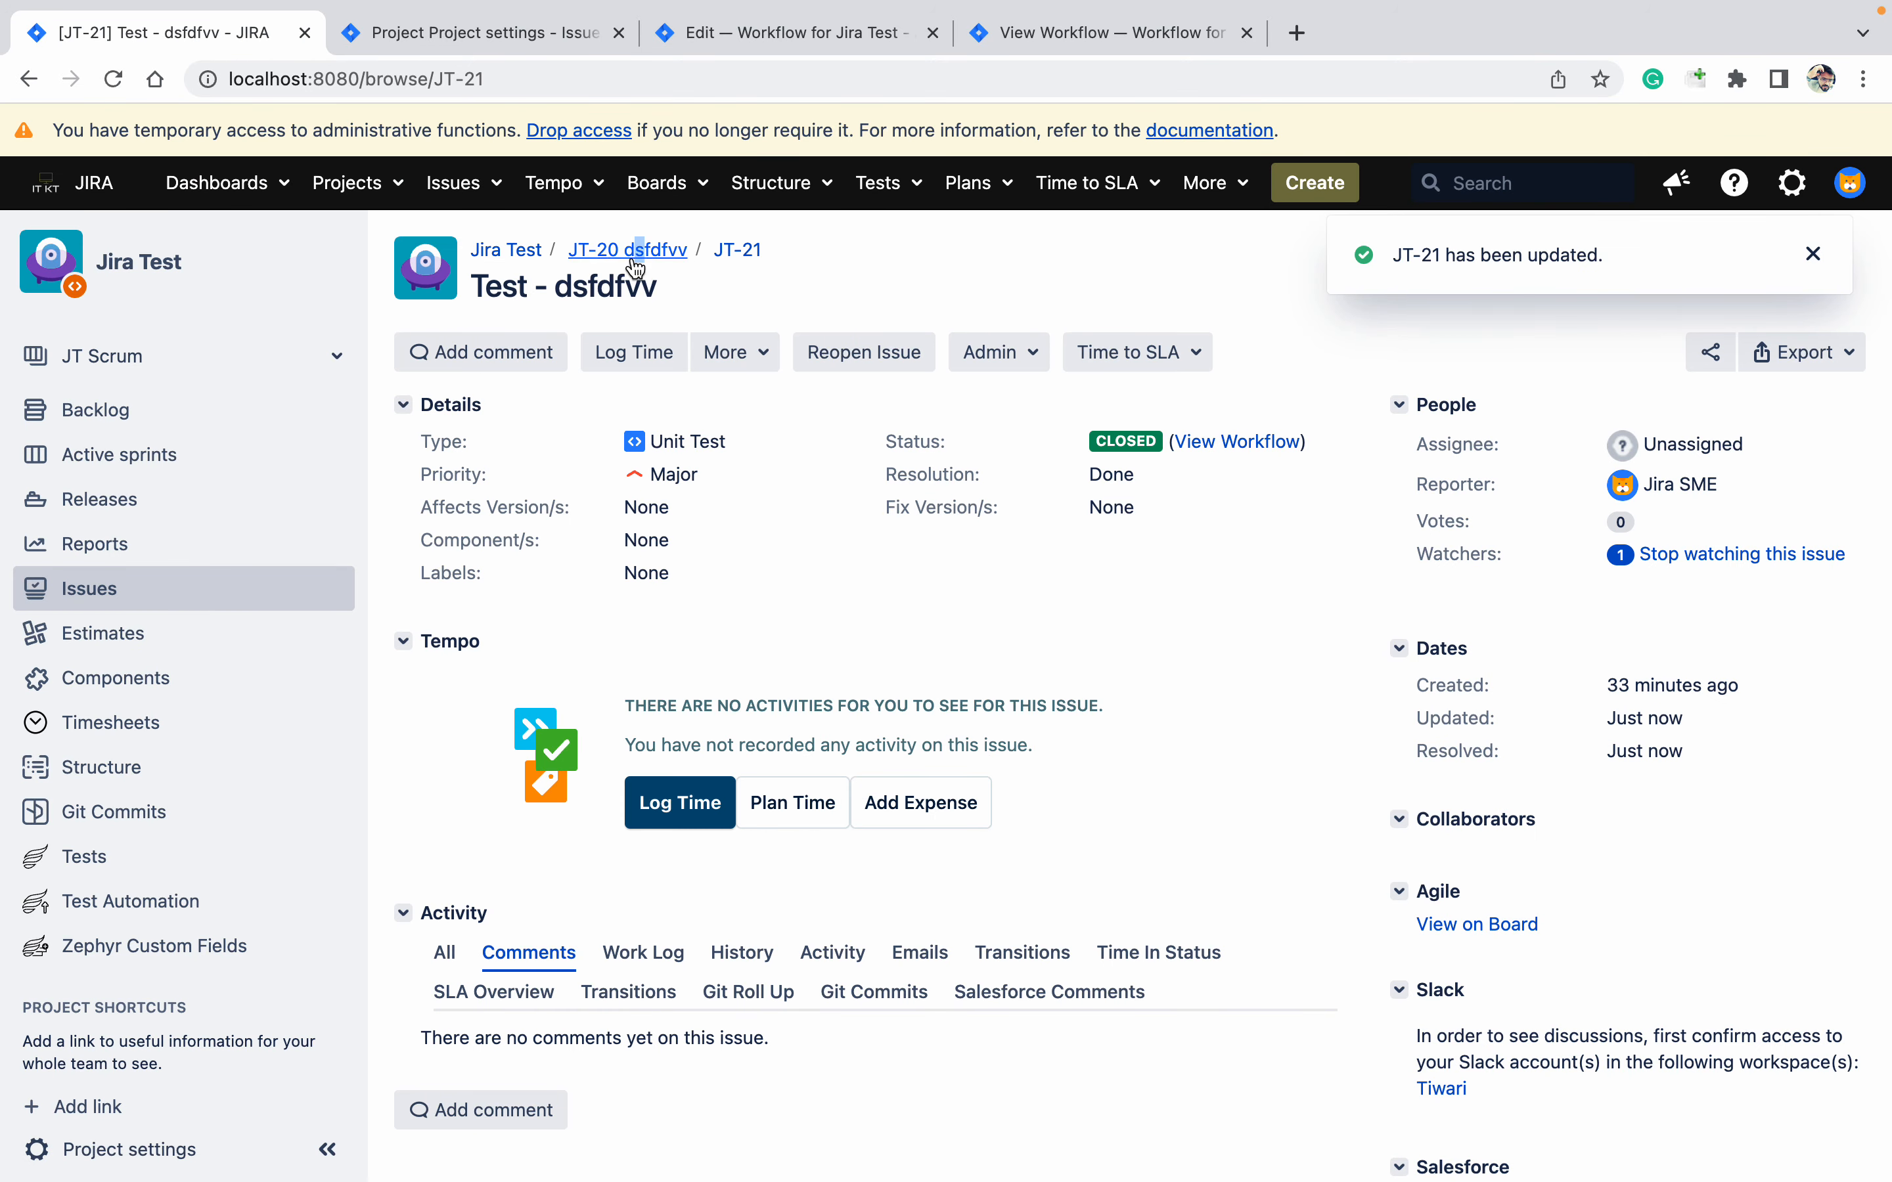
# Return to parent issue JT-20, try to close it with resolution Done, and cancel the transition
pyautogui.click(629, 264)
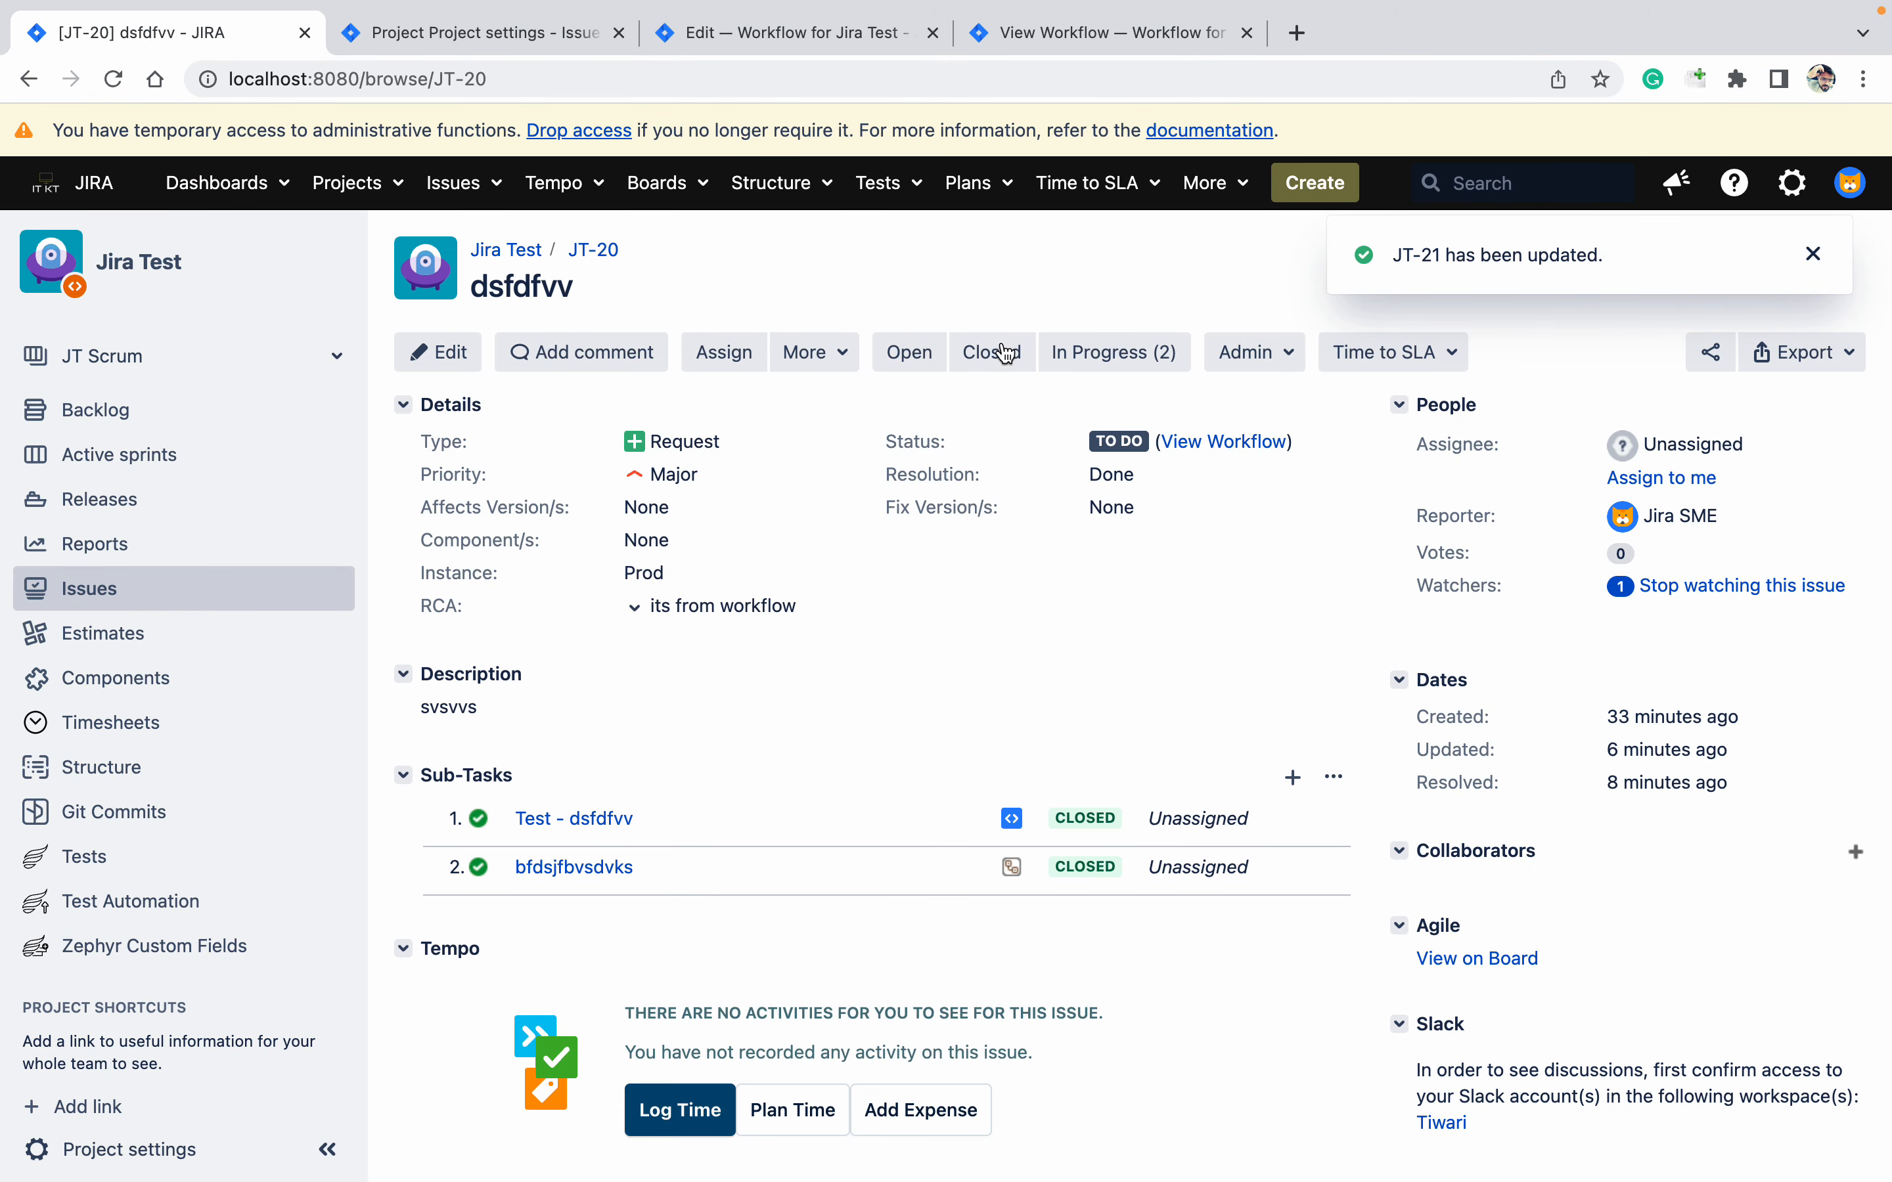
pyautogui.click(1012, 362)
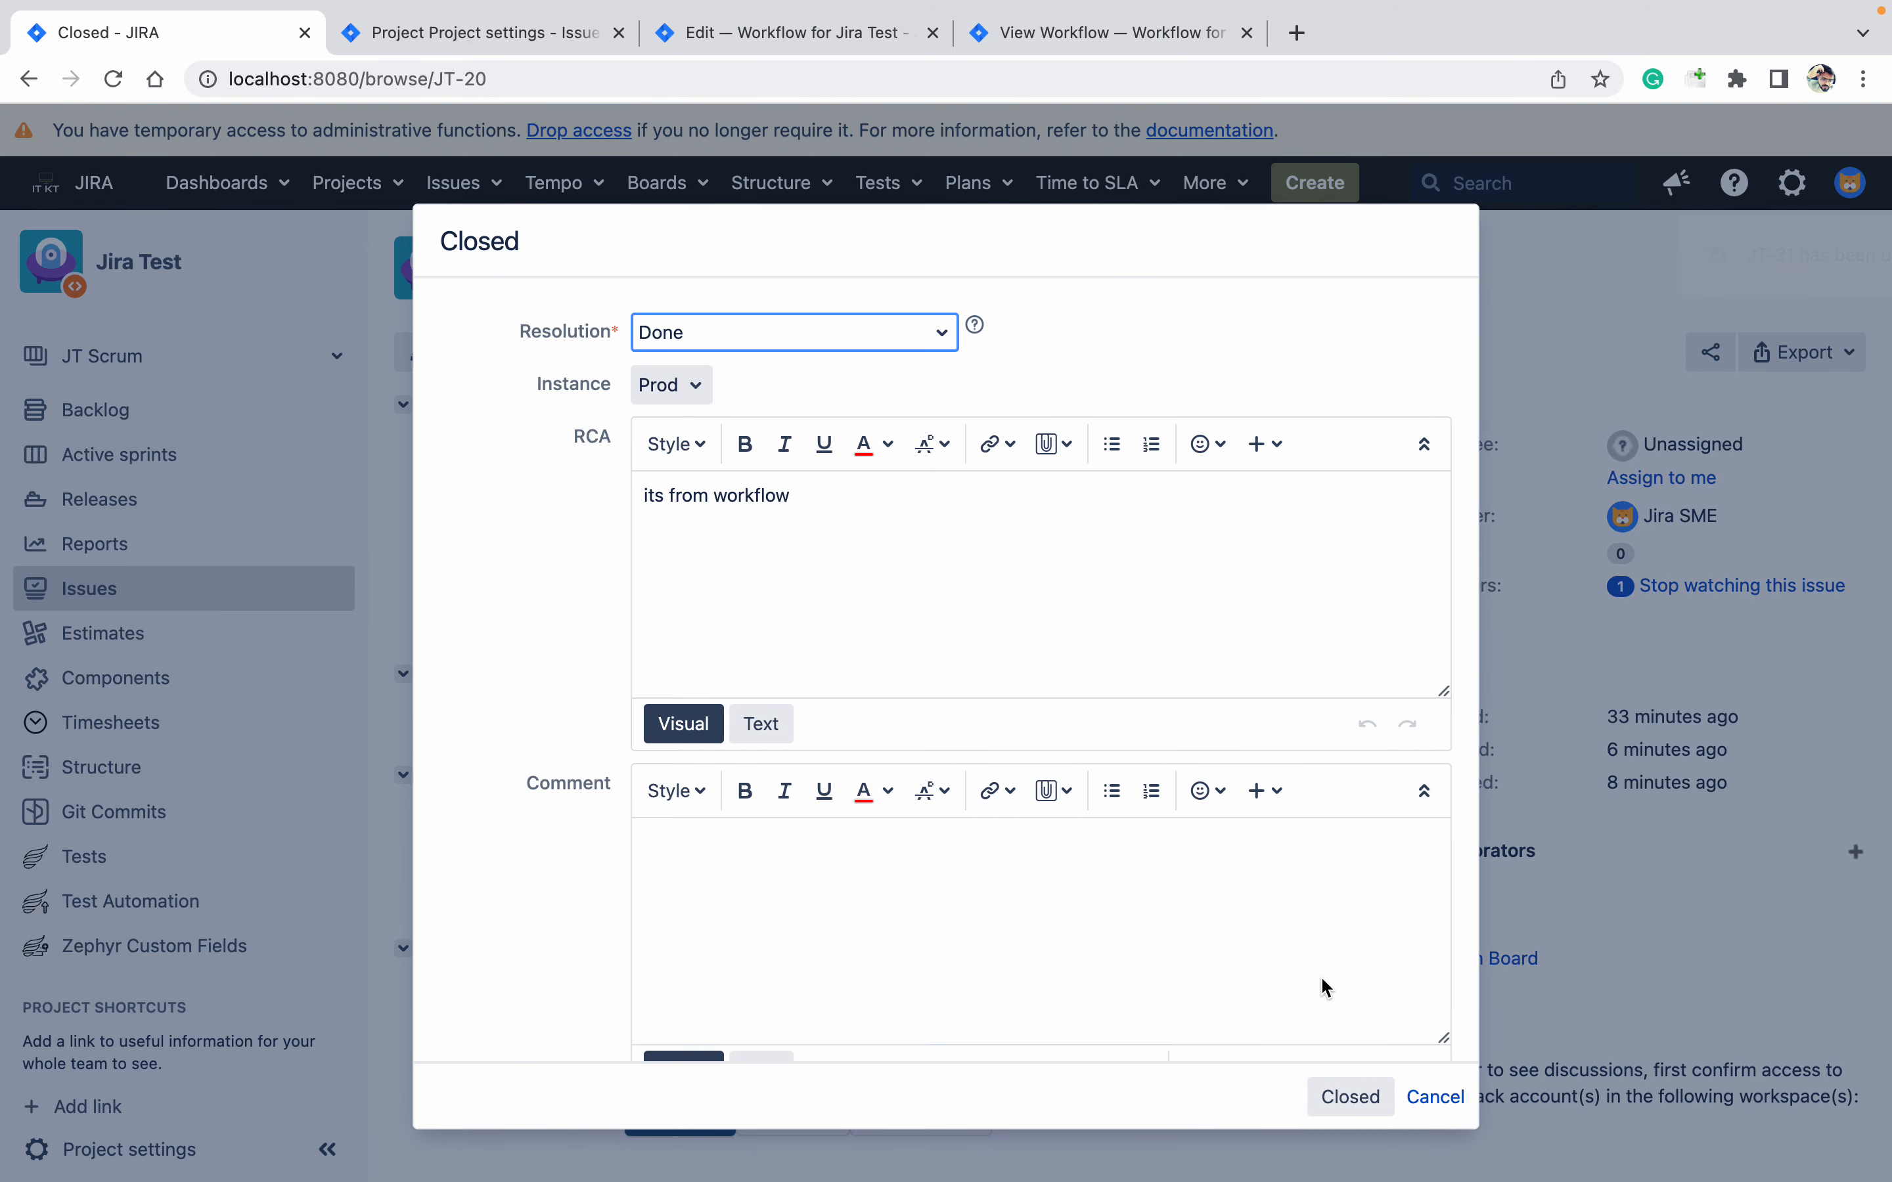
pyautogui.click(1379, 1105)
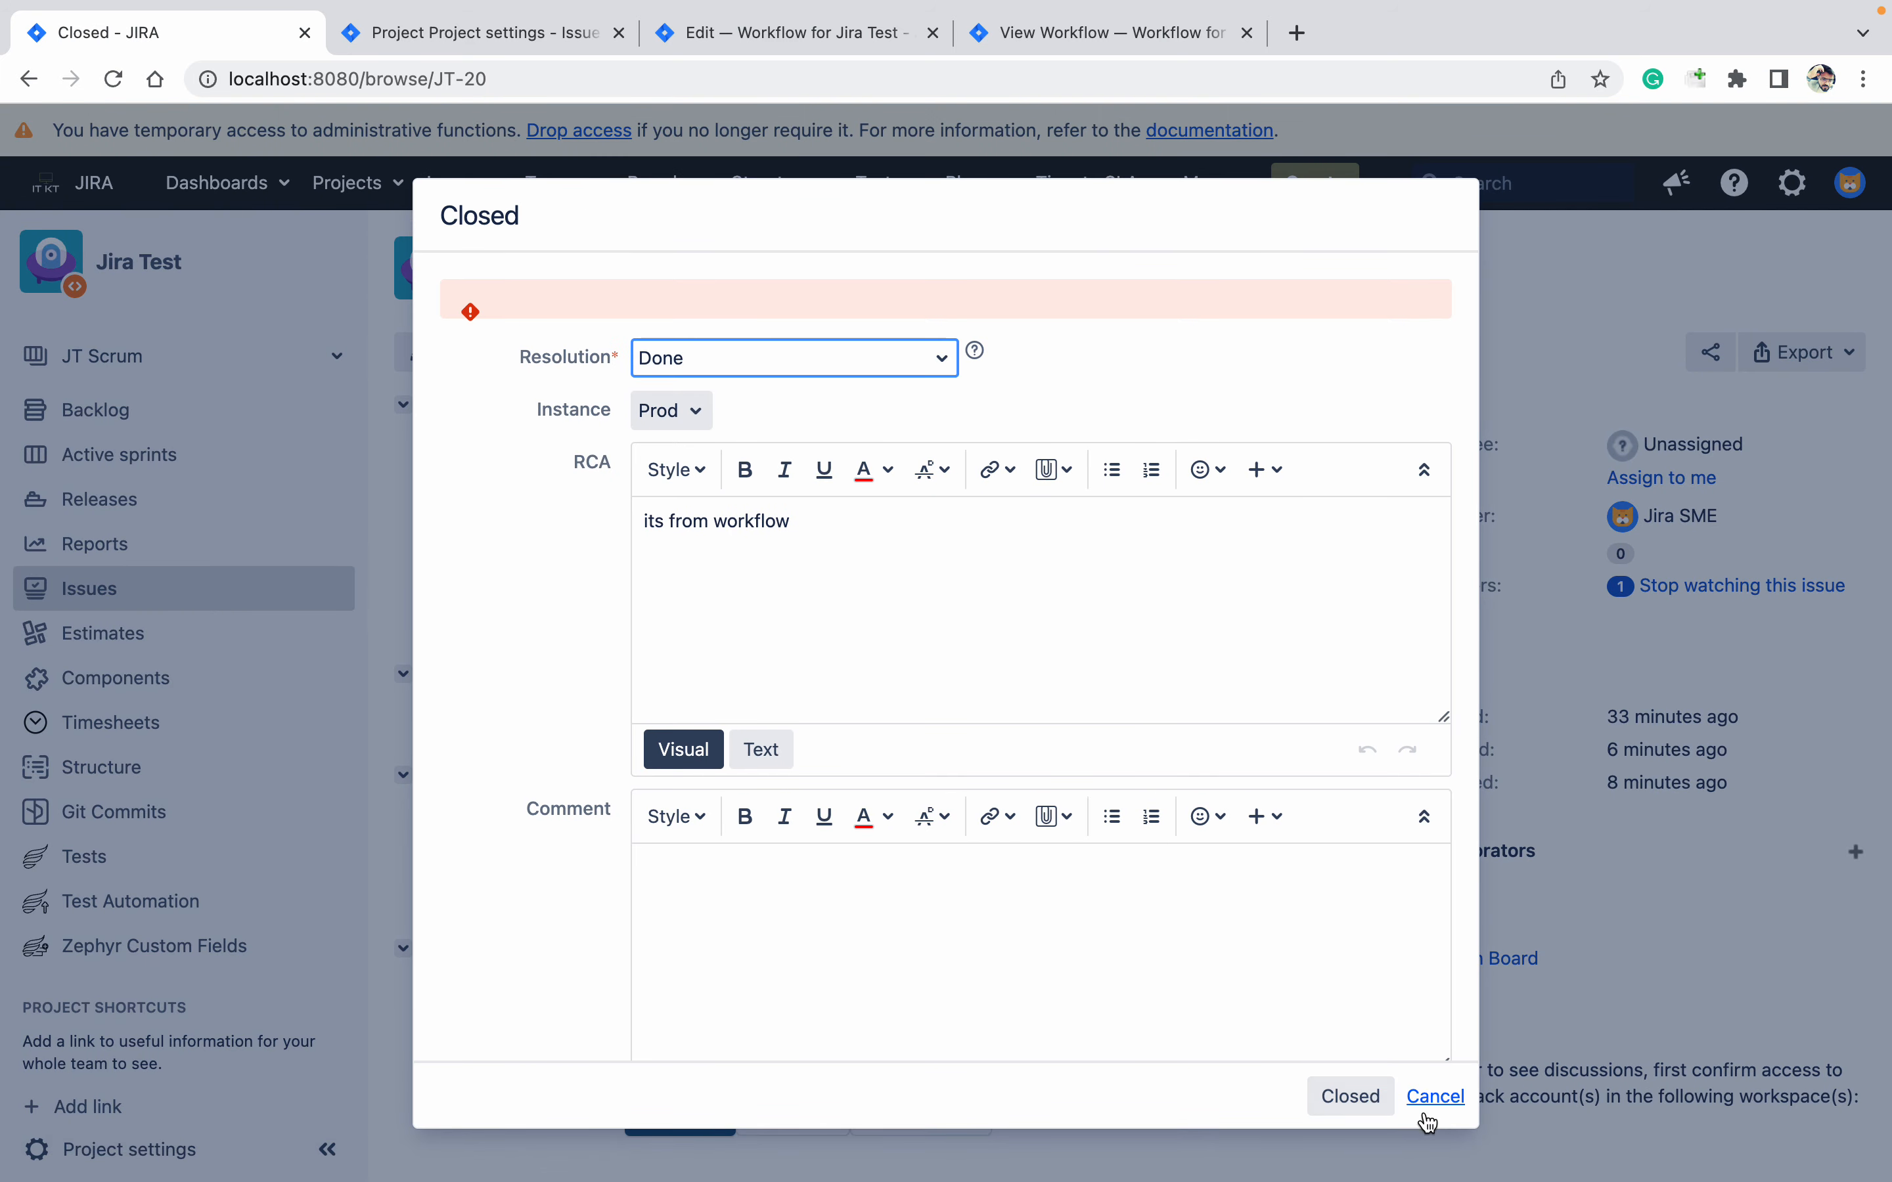
pyautogui.click(1443, 1103)
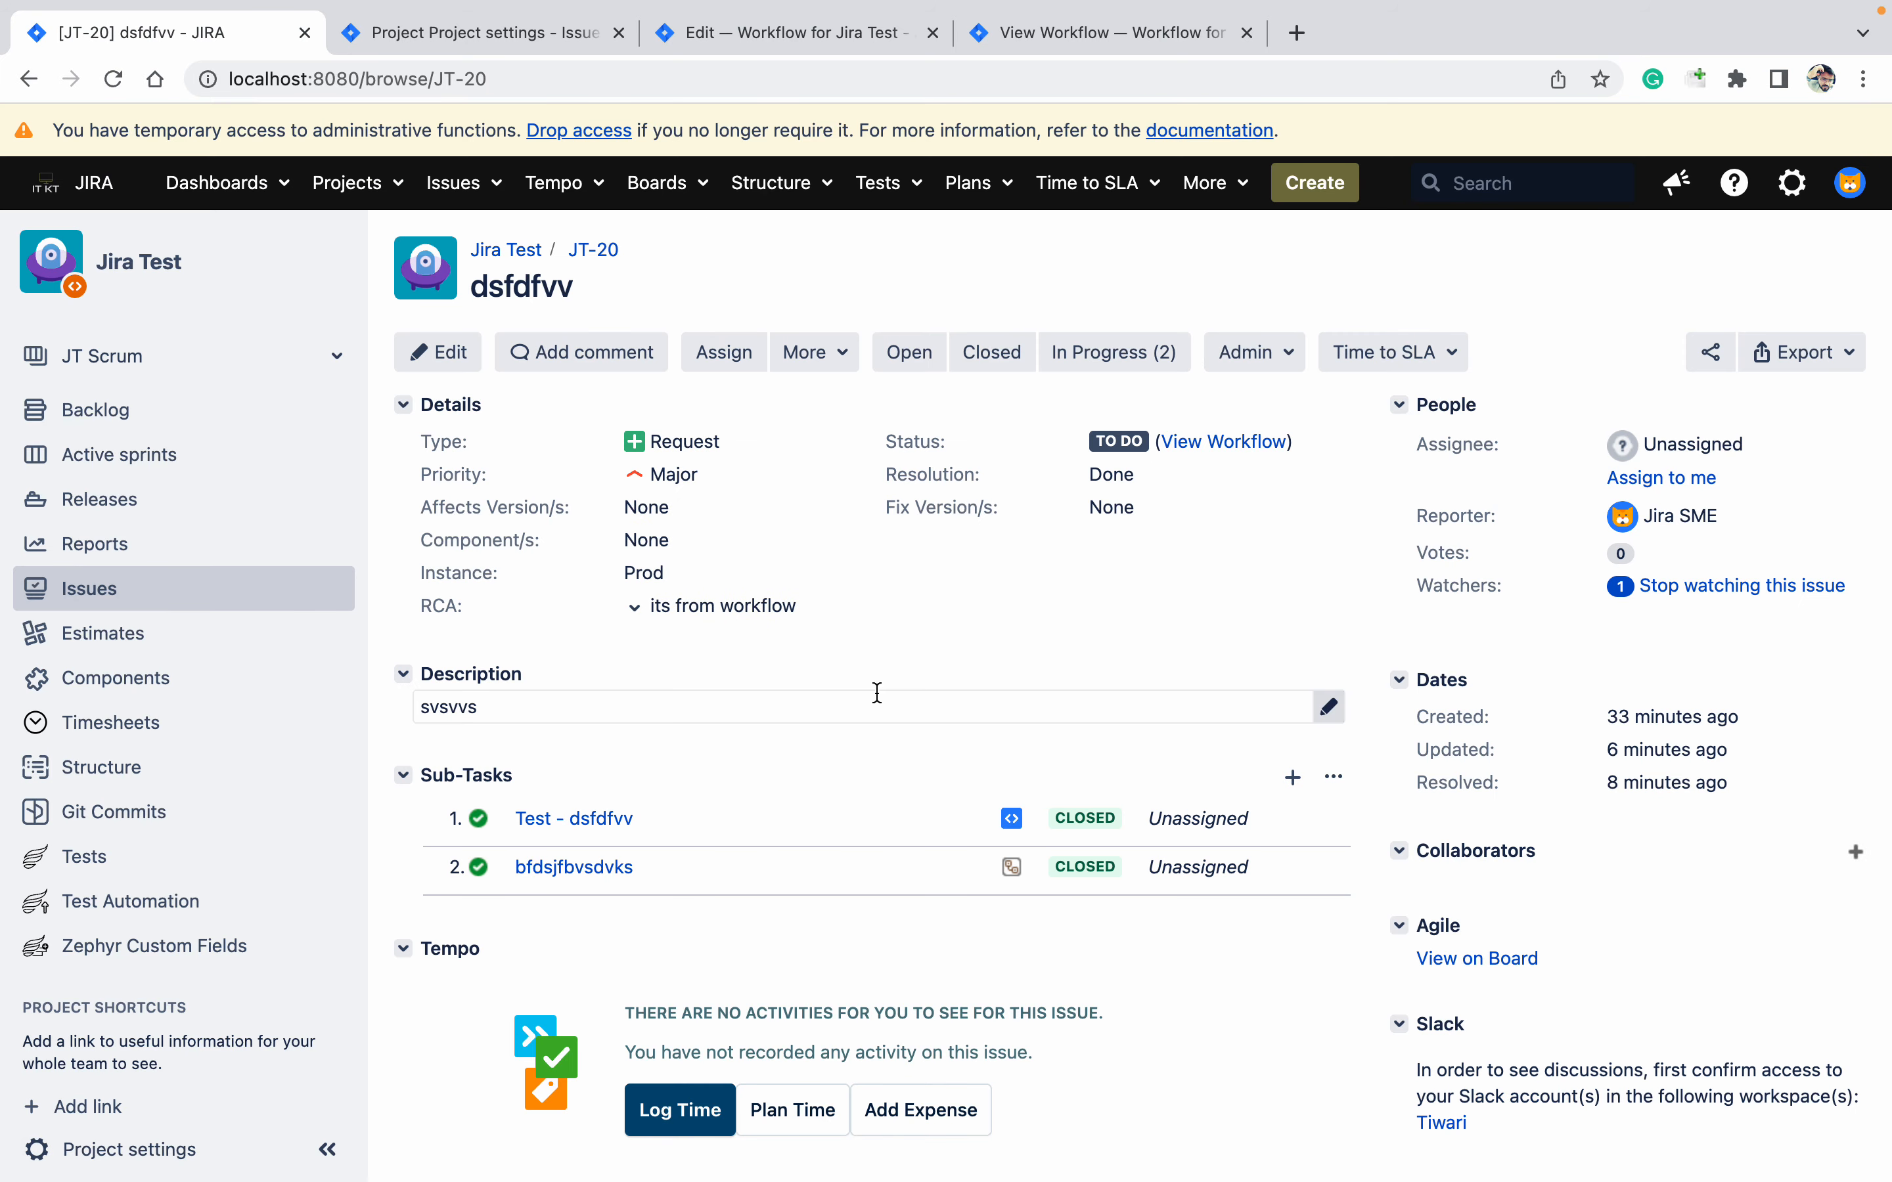
# Edit Workflow for Jira Test and delete the existing sub-task validator from the Closed transition
pyautogui.click(1060, 36)
pyautogui.click(390, 569)
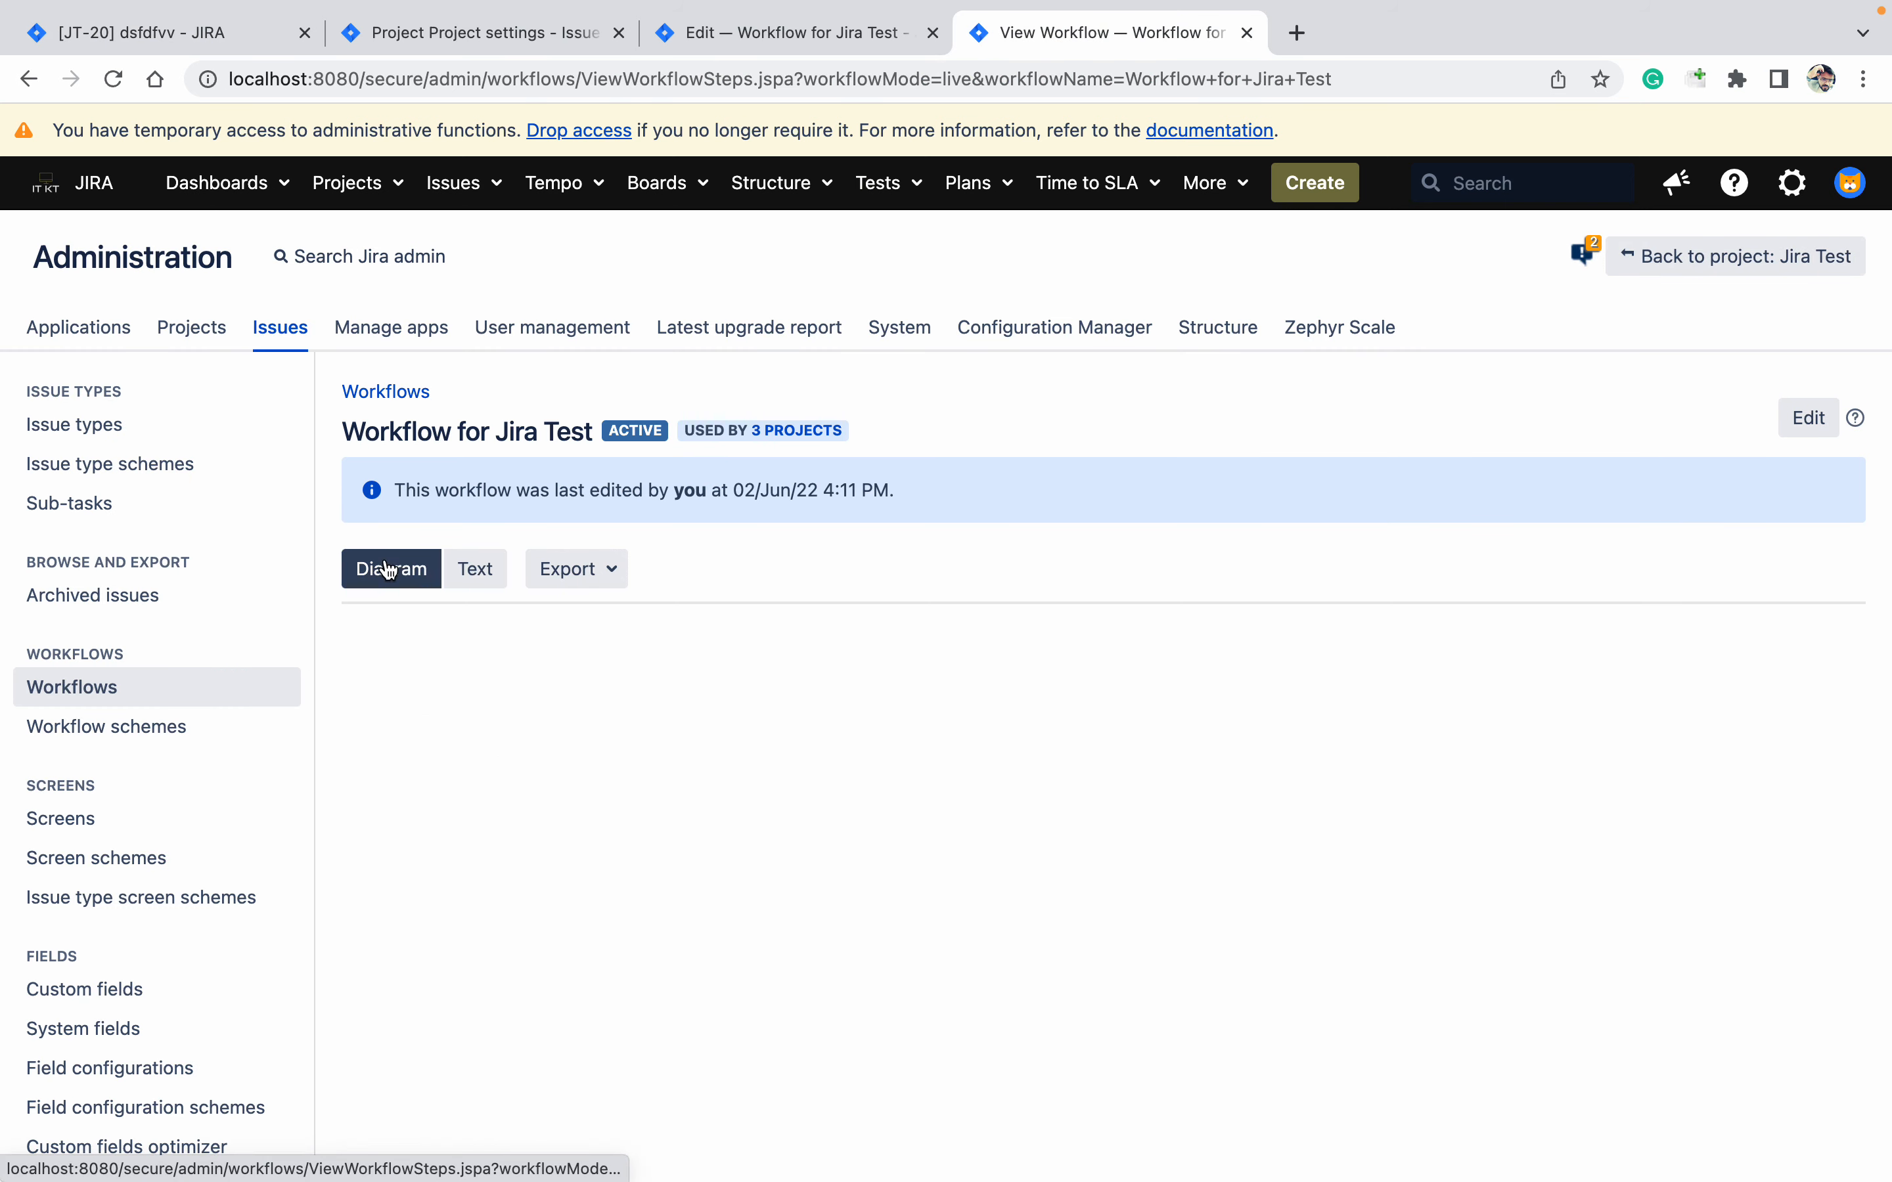
pyautogui.click(1837, 430)
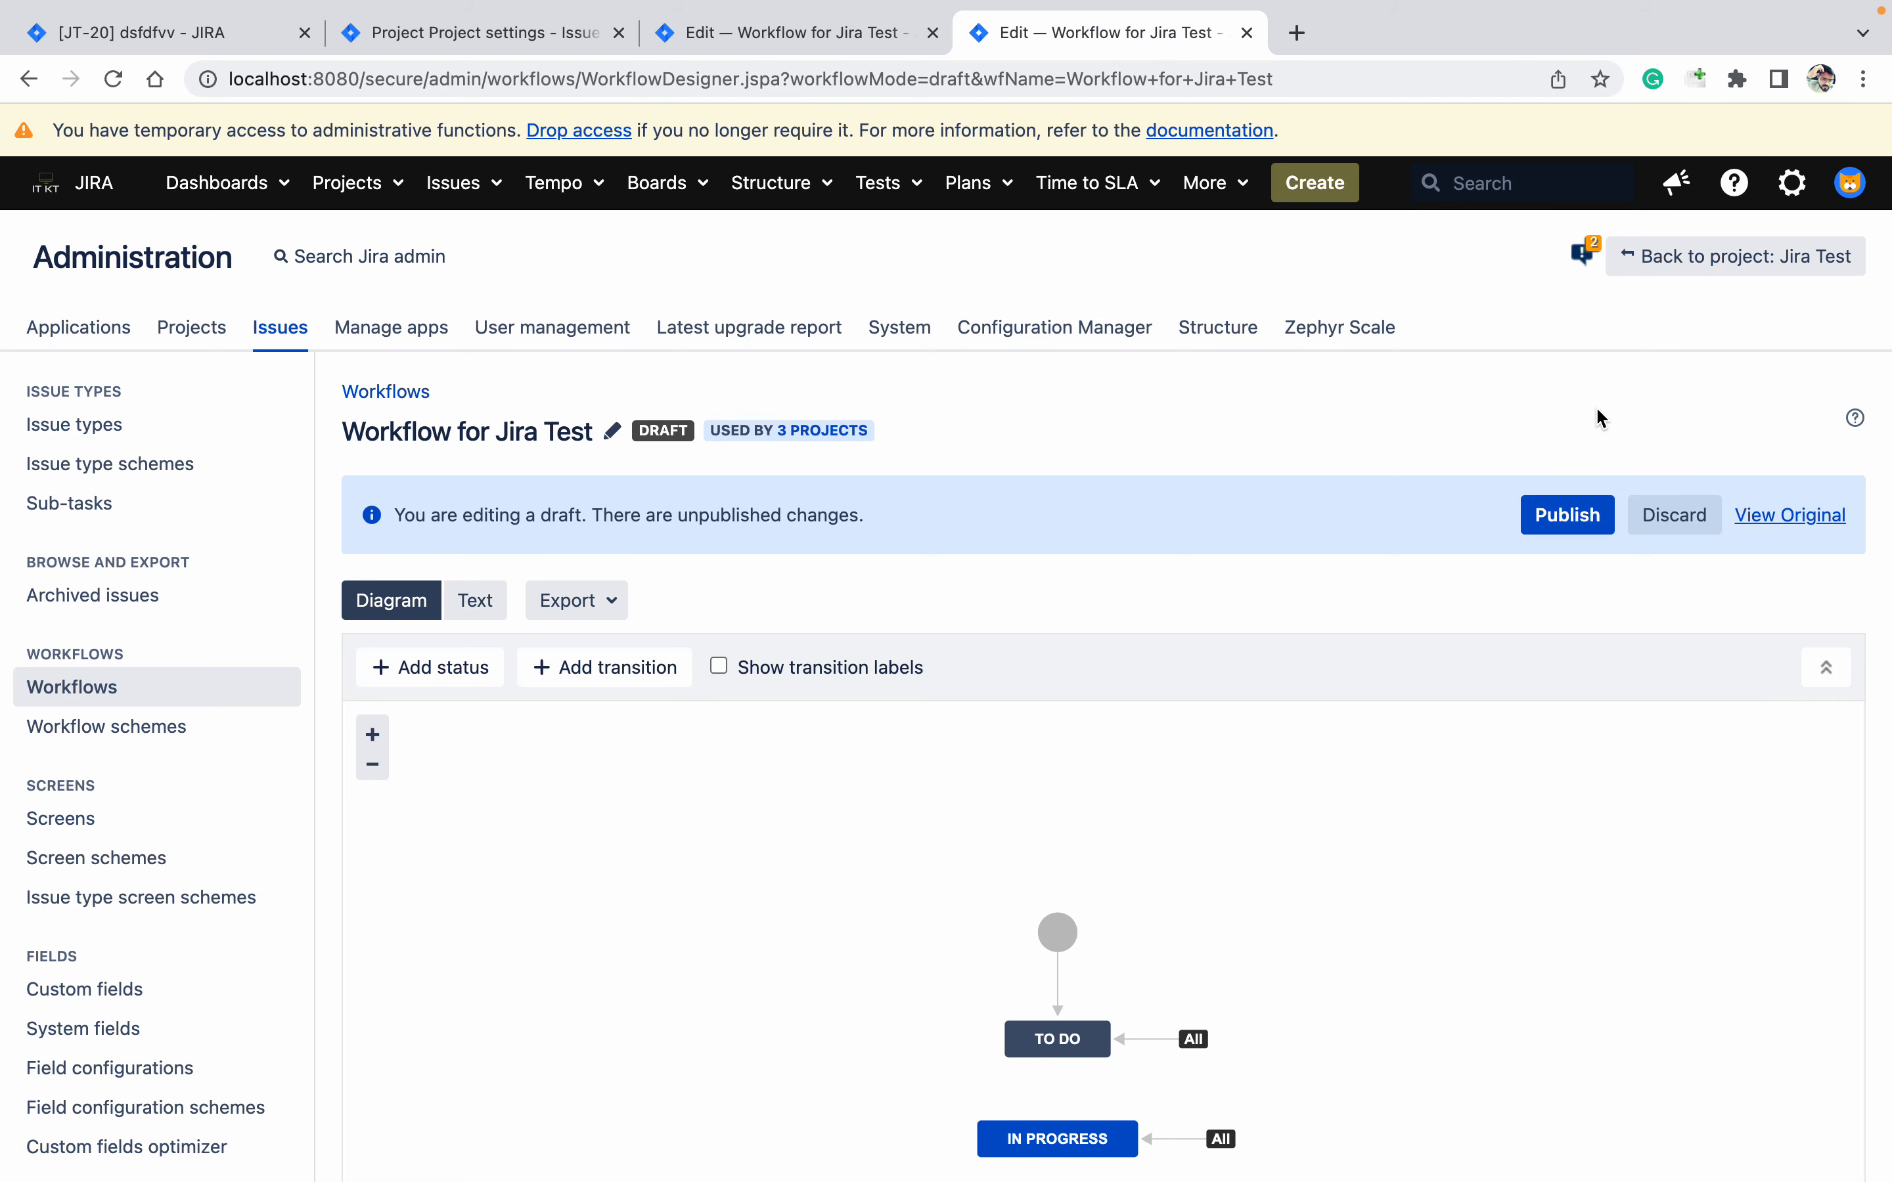
pyautogui.scroll(-6, 1597, 410)
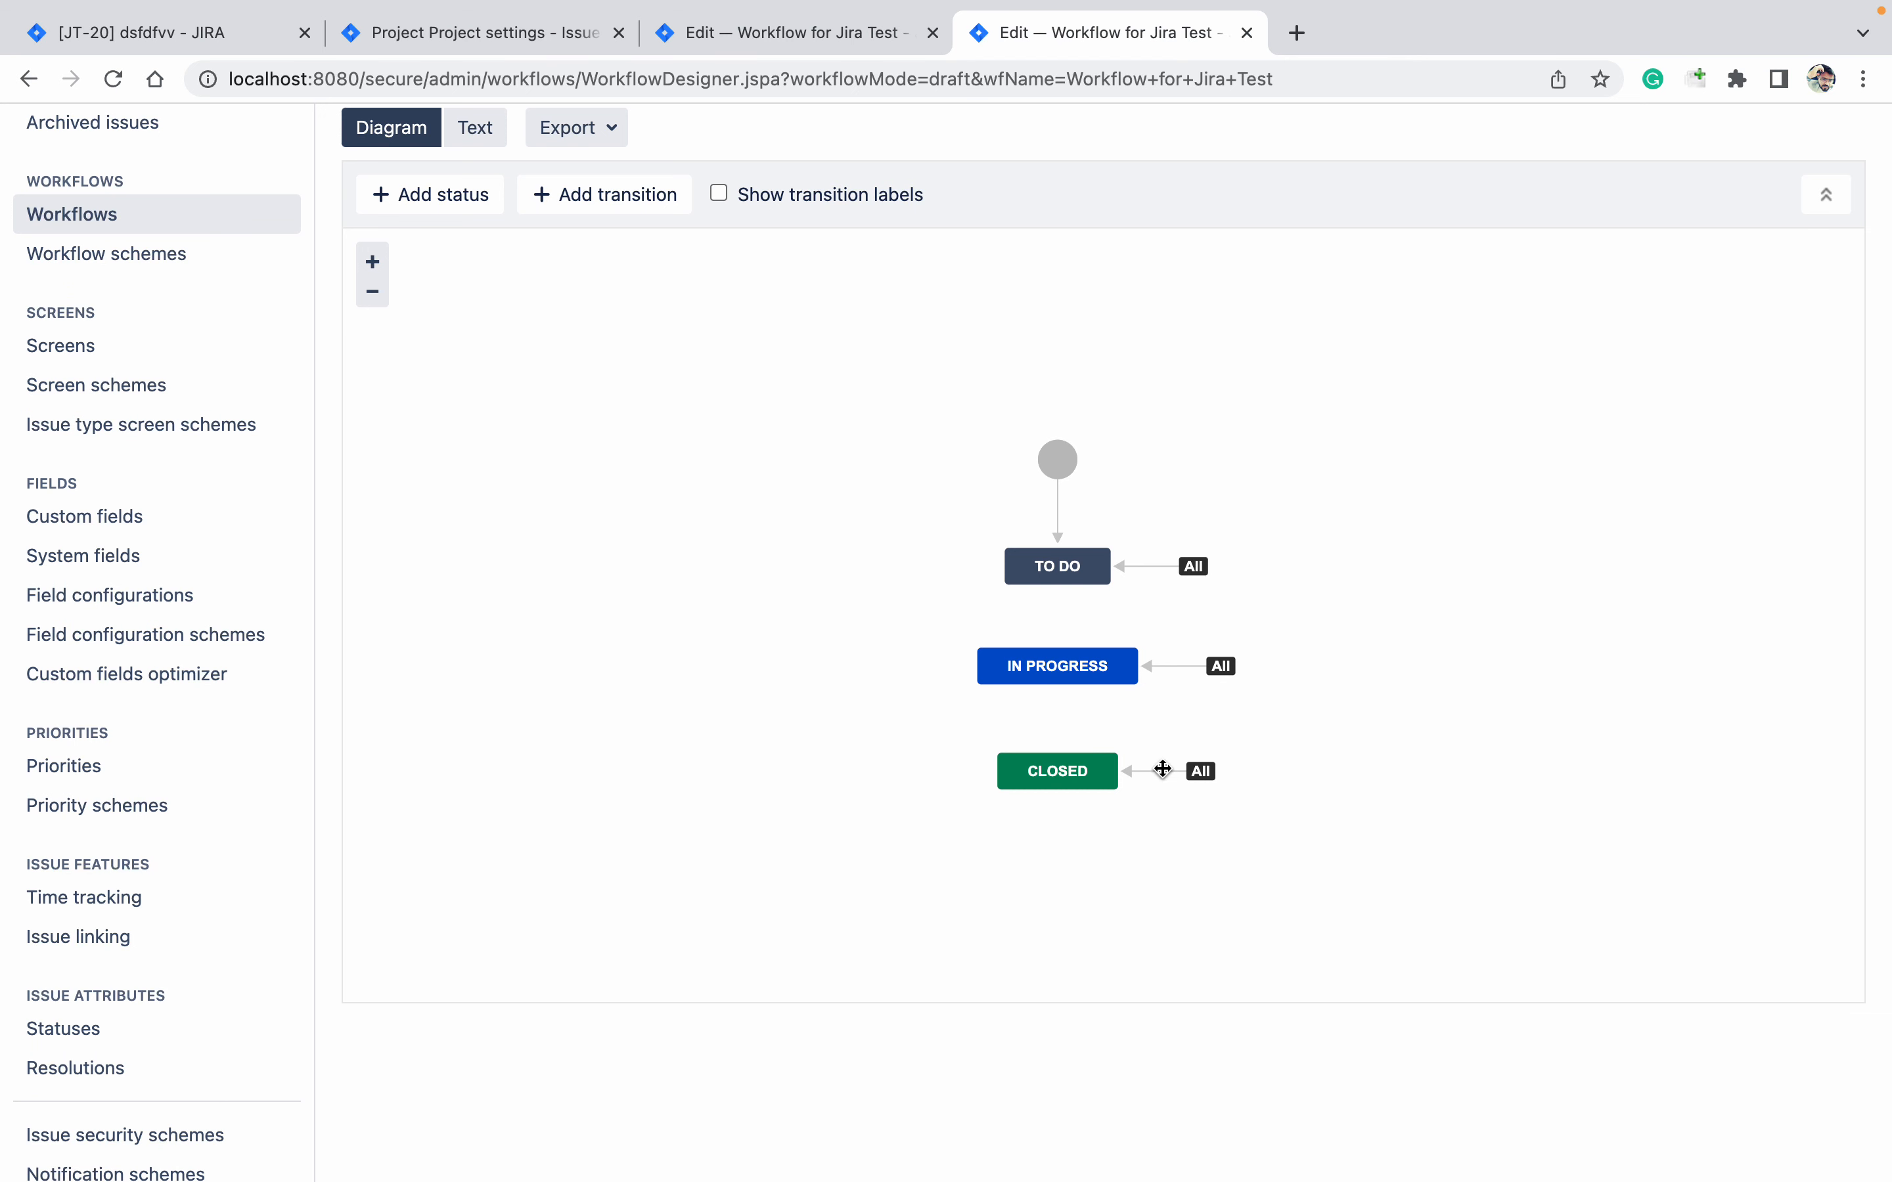
pyautogui.click(1164, 770)
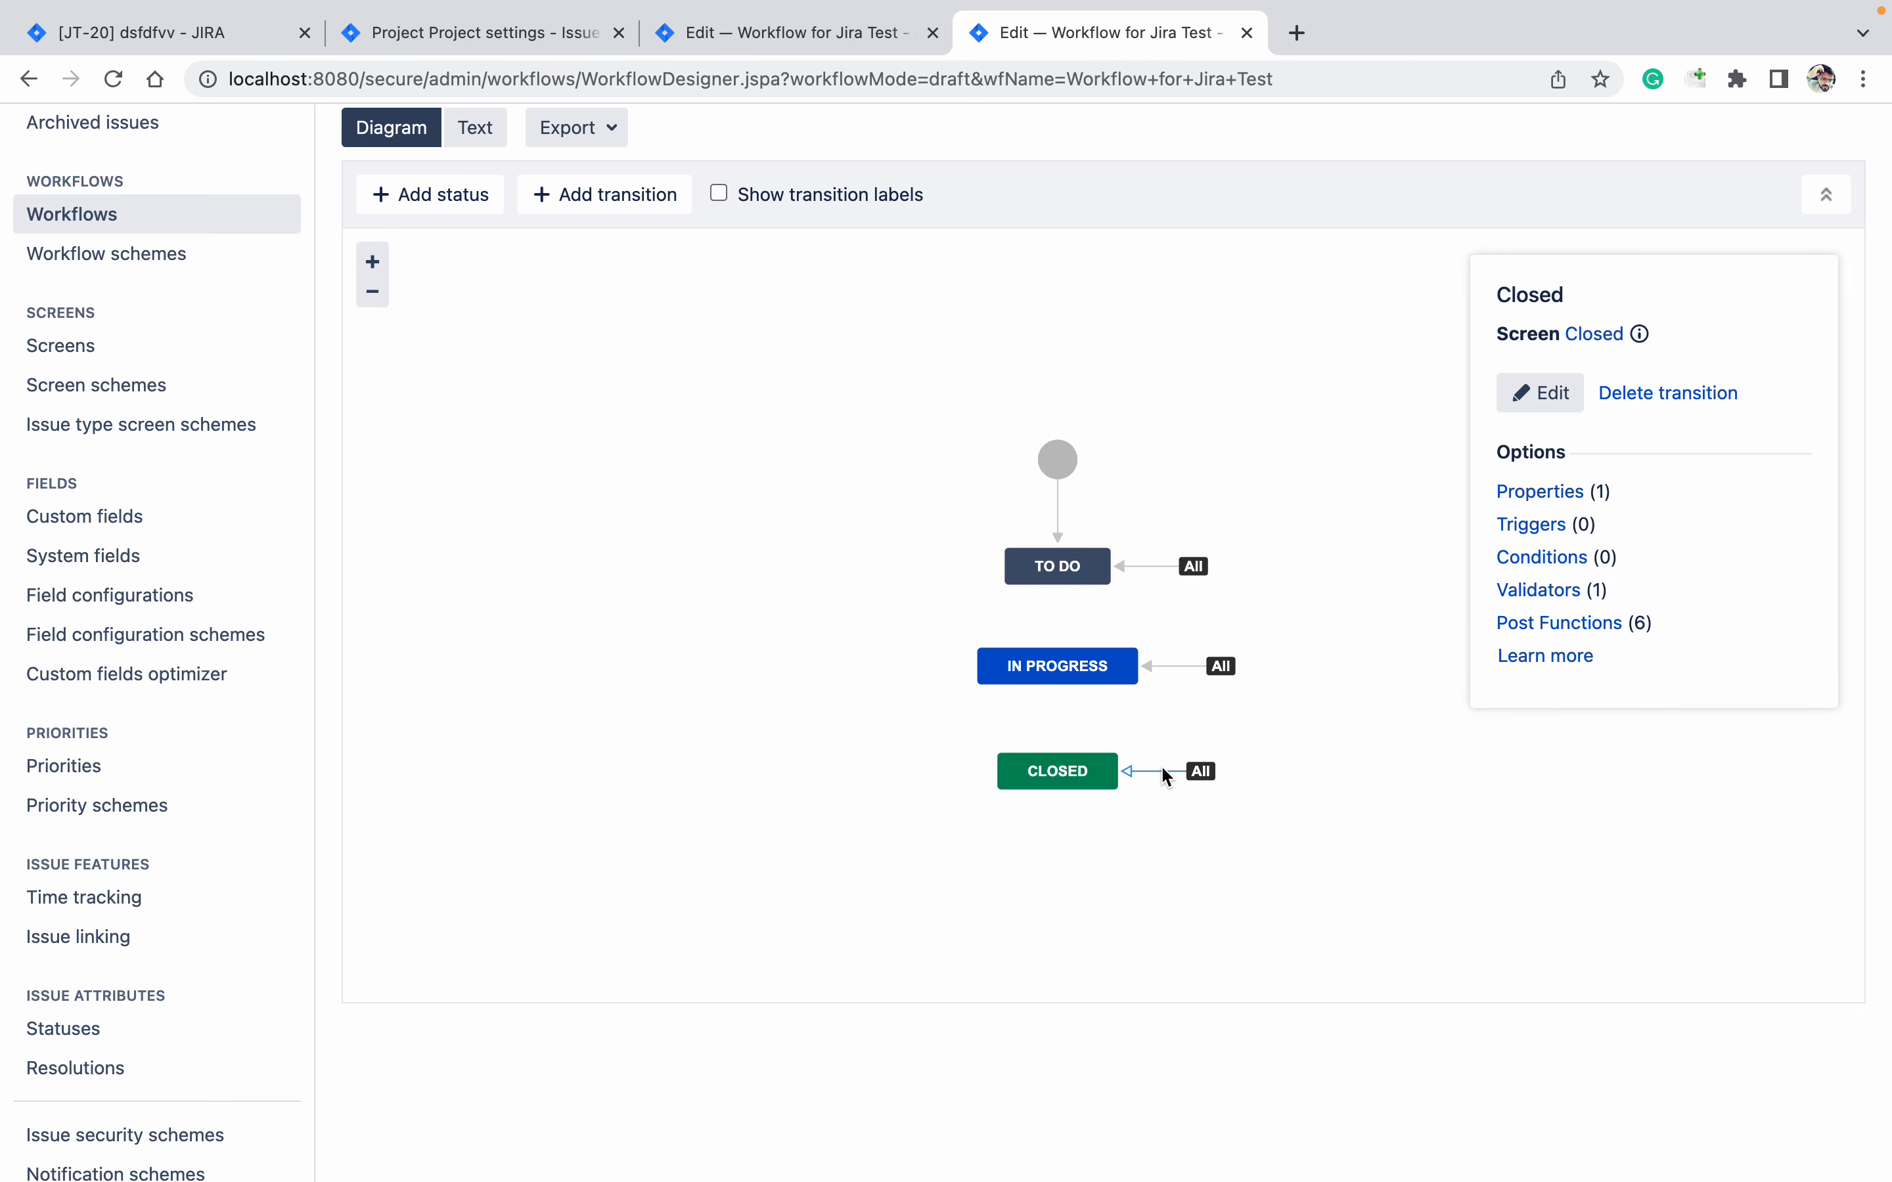
pyautogui.click(1555, 593)
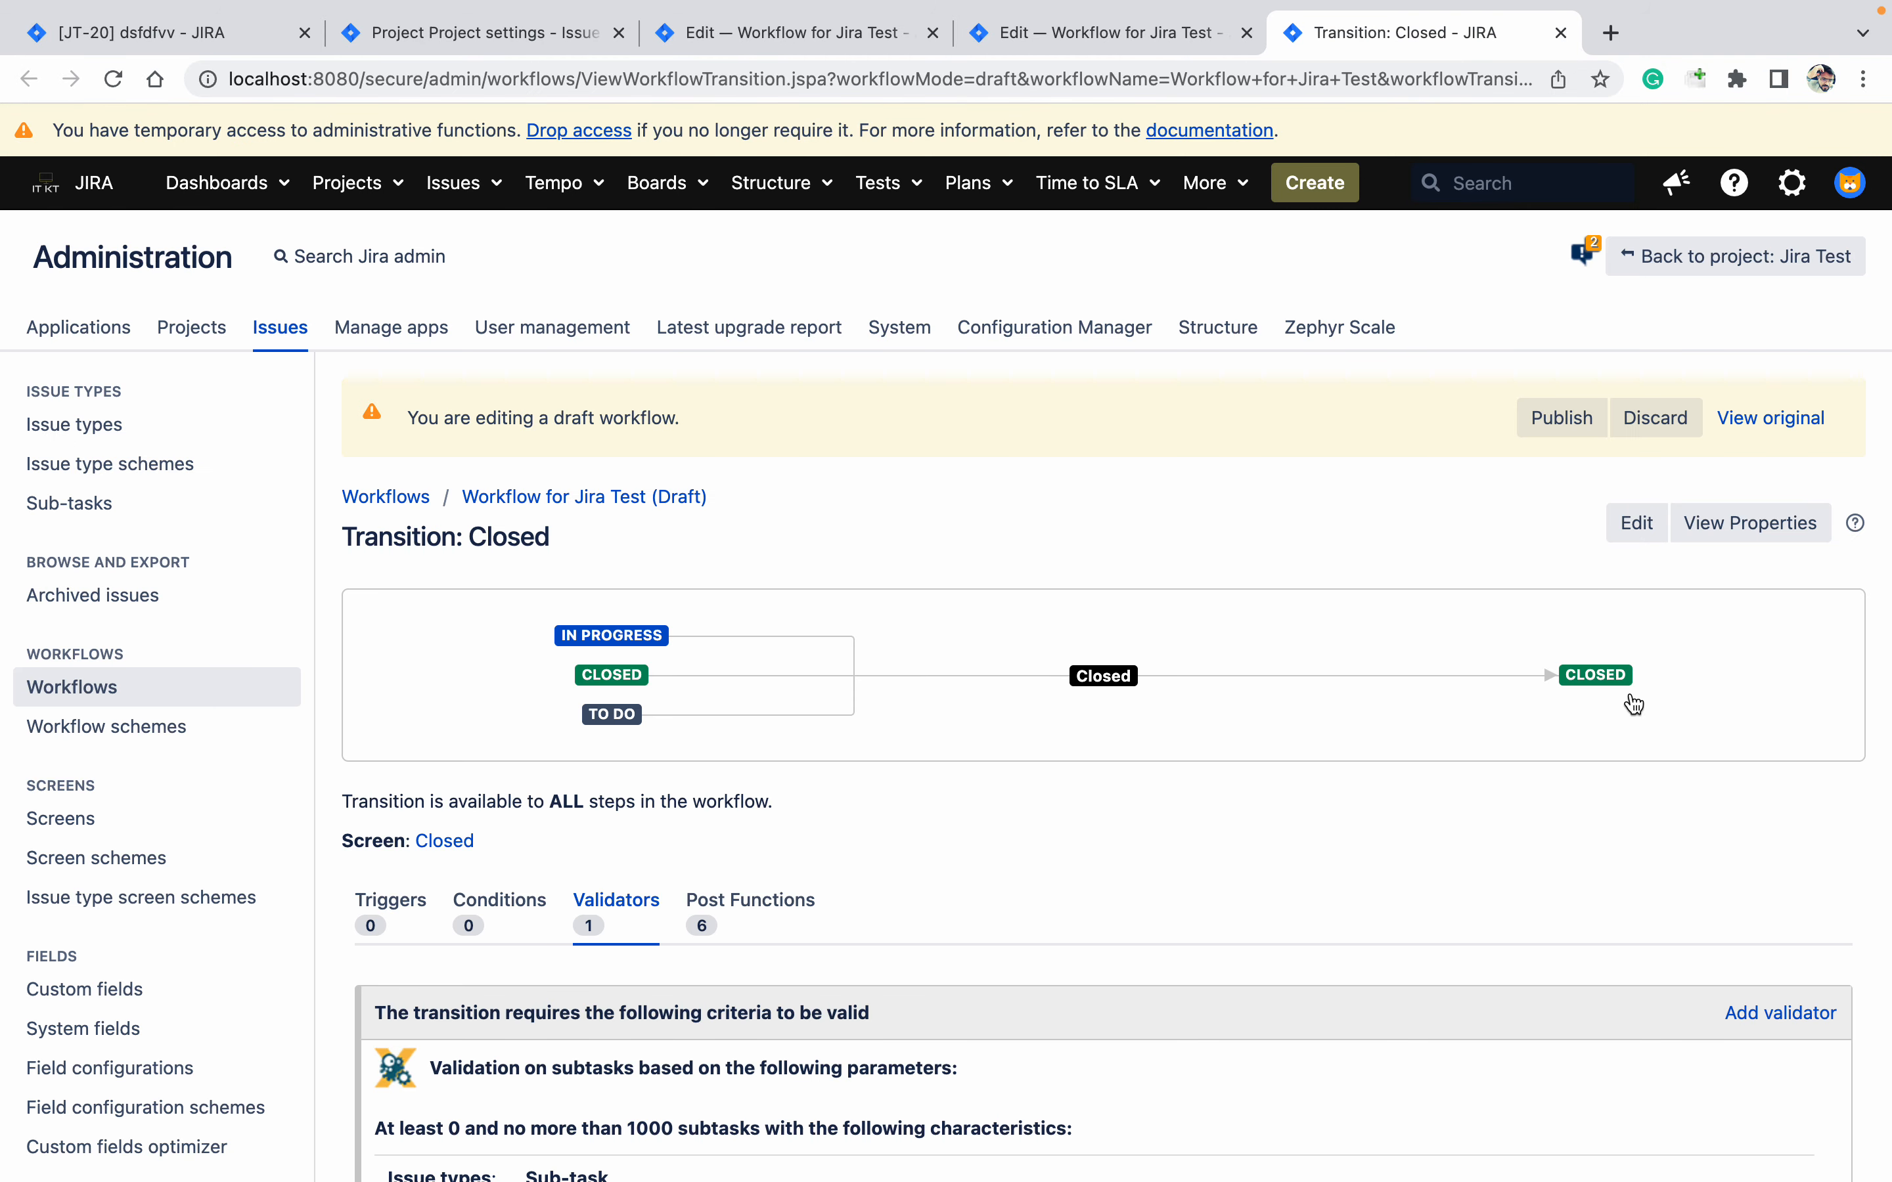
pyautogui.moveTo(1740, 1073)
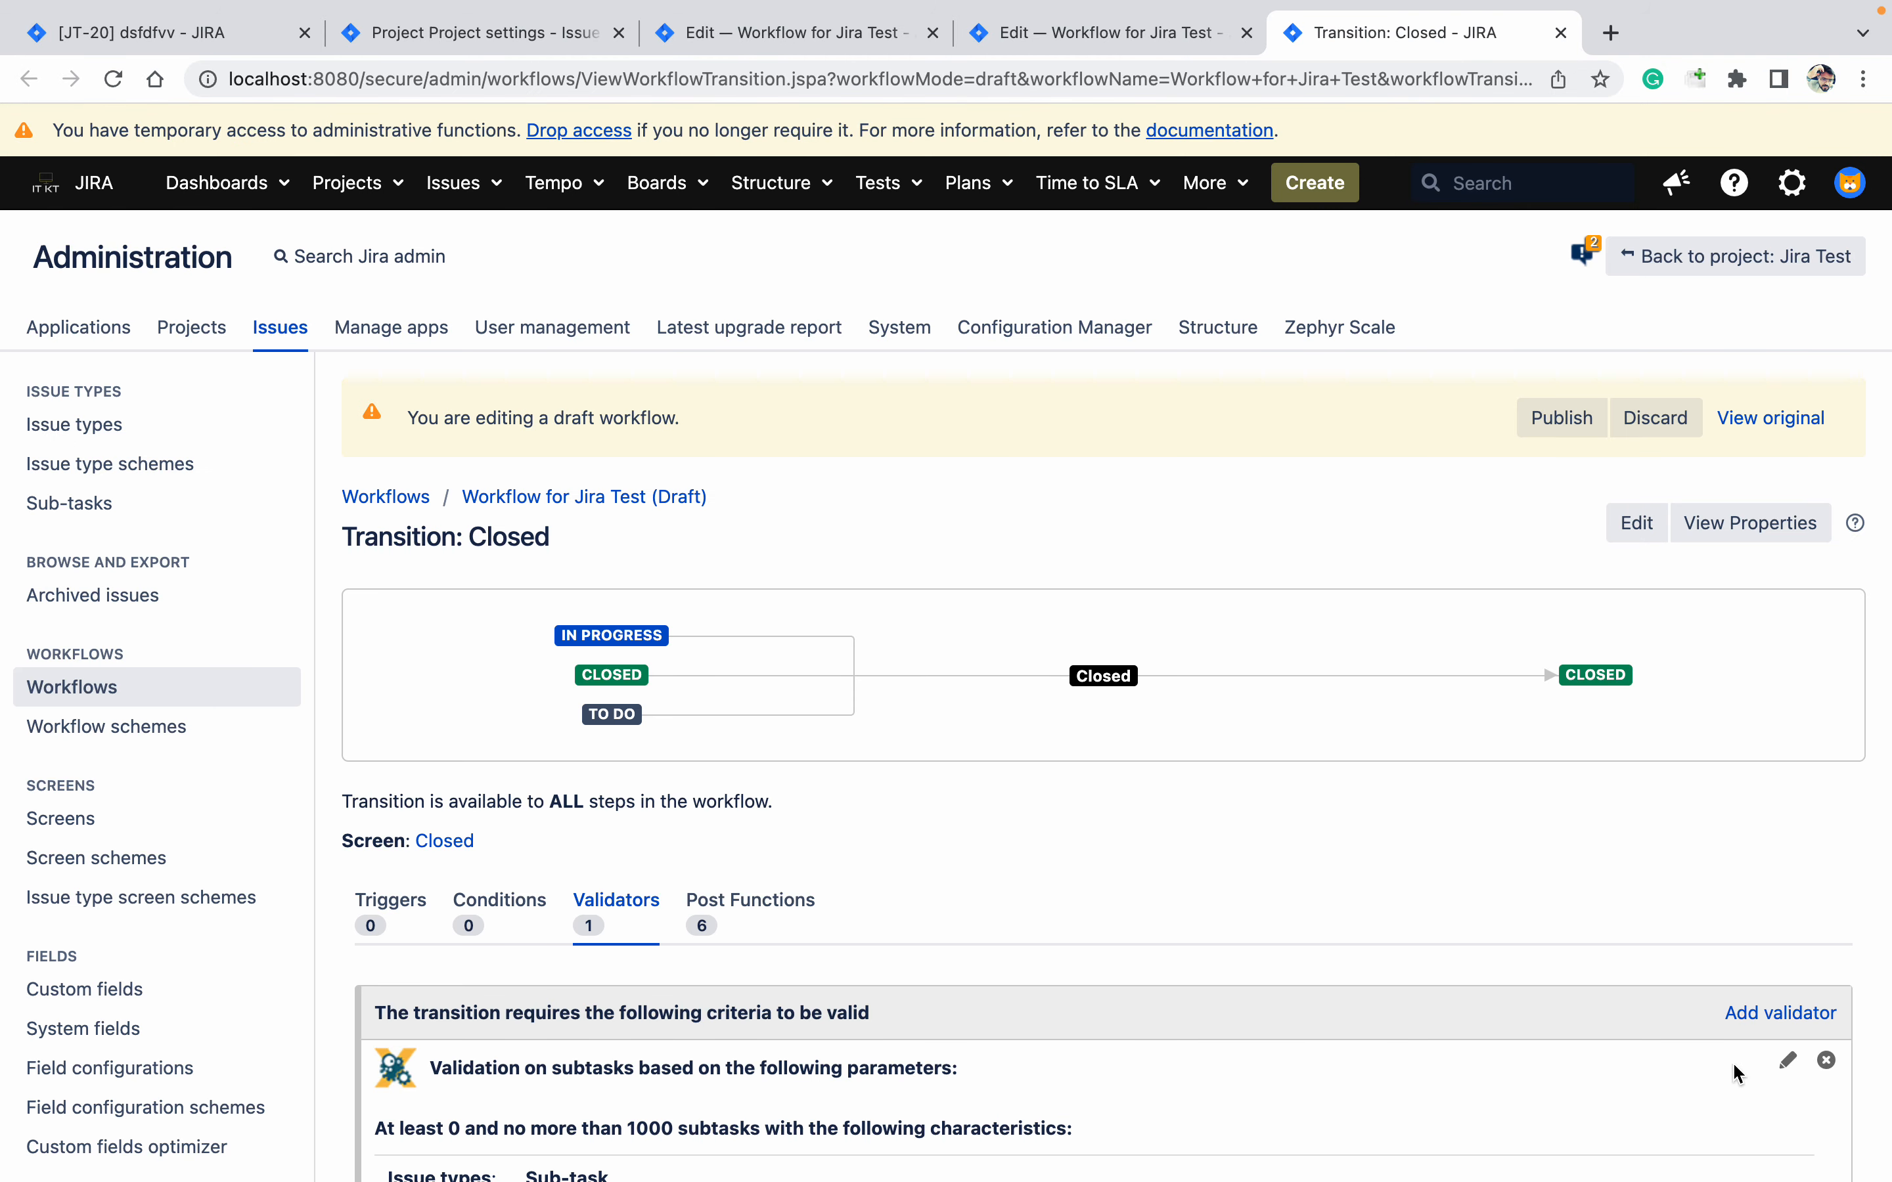
pyautogui.click(1827, 1065)
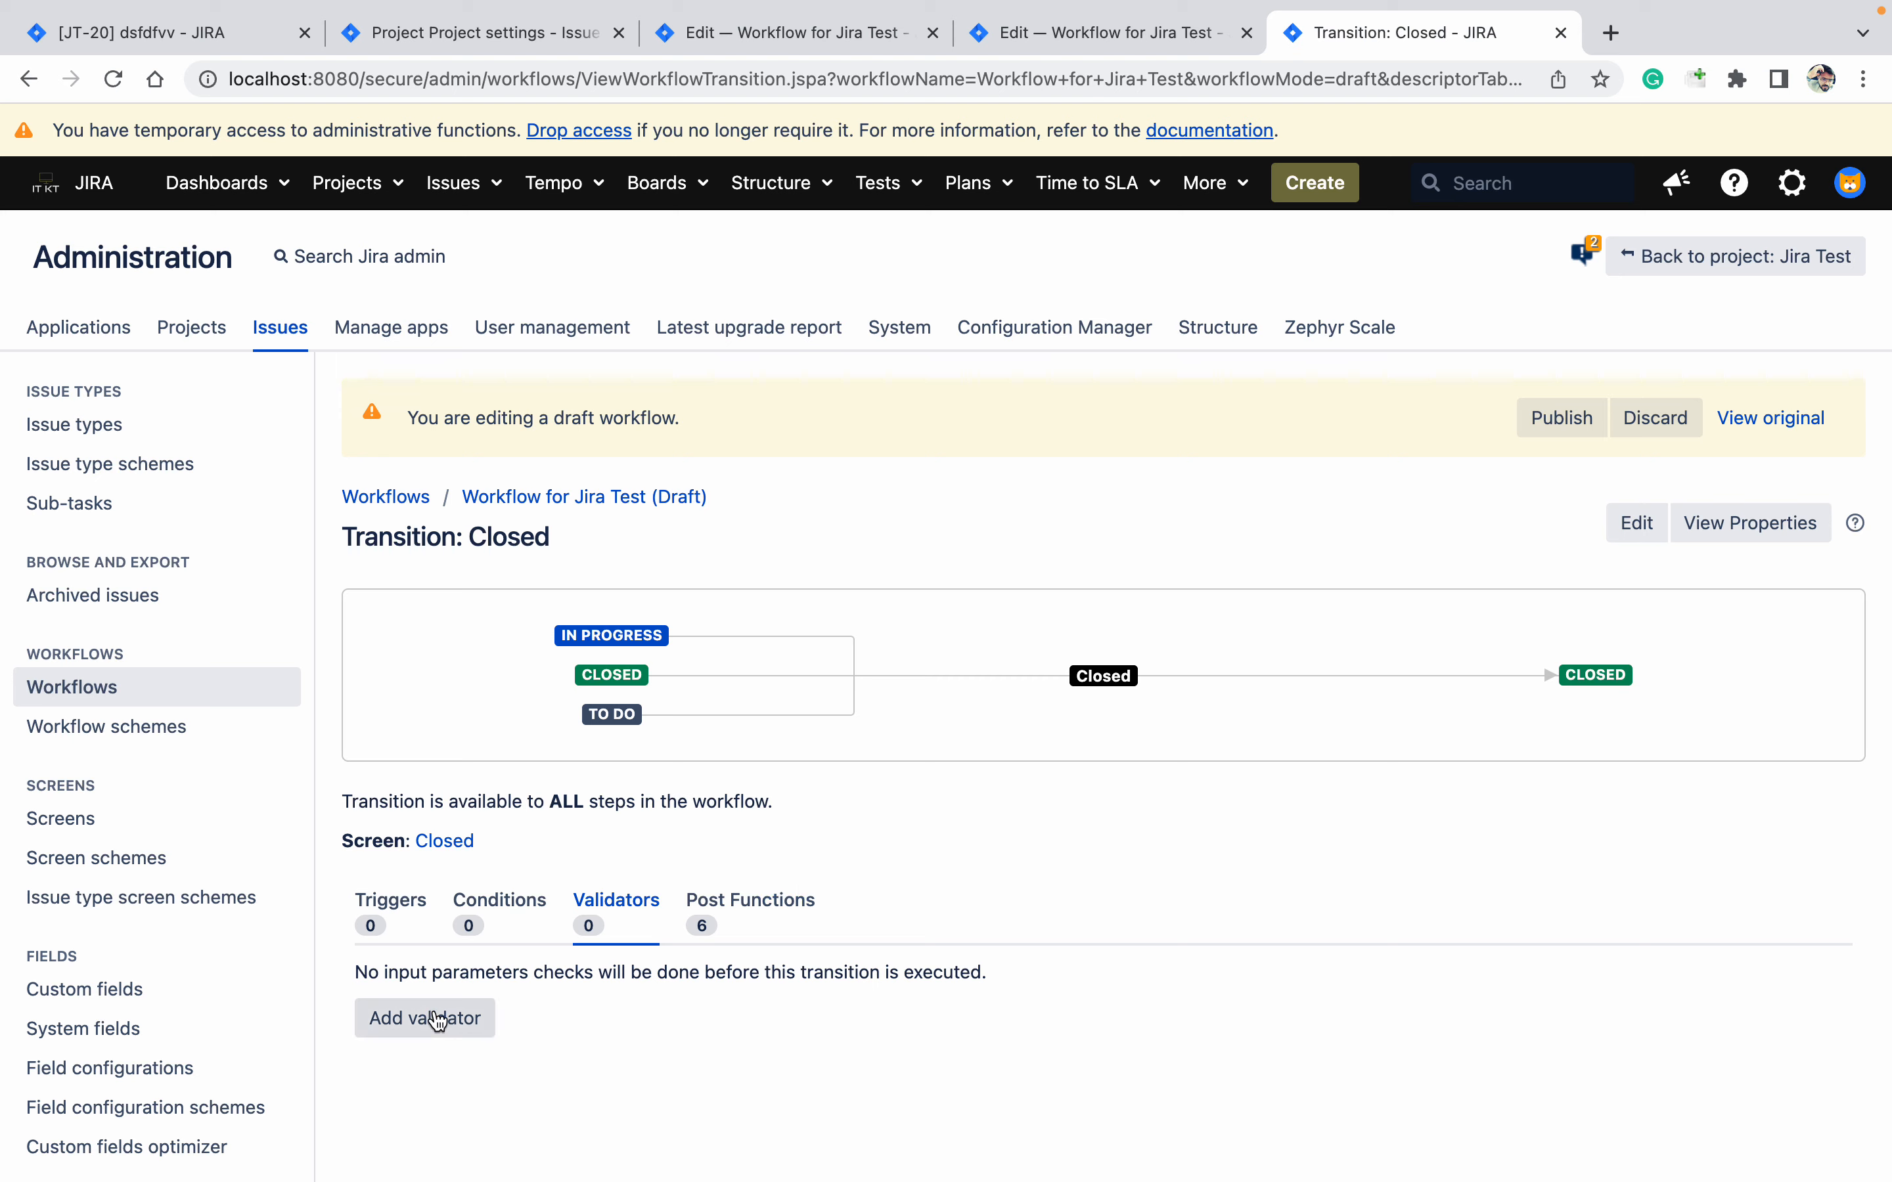
# Start adding a Related Issues Status Validator (JMWE app) to the Closed transition
pyautogui.click(438, 1019)
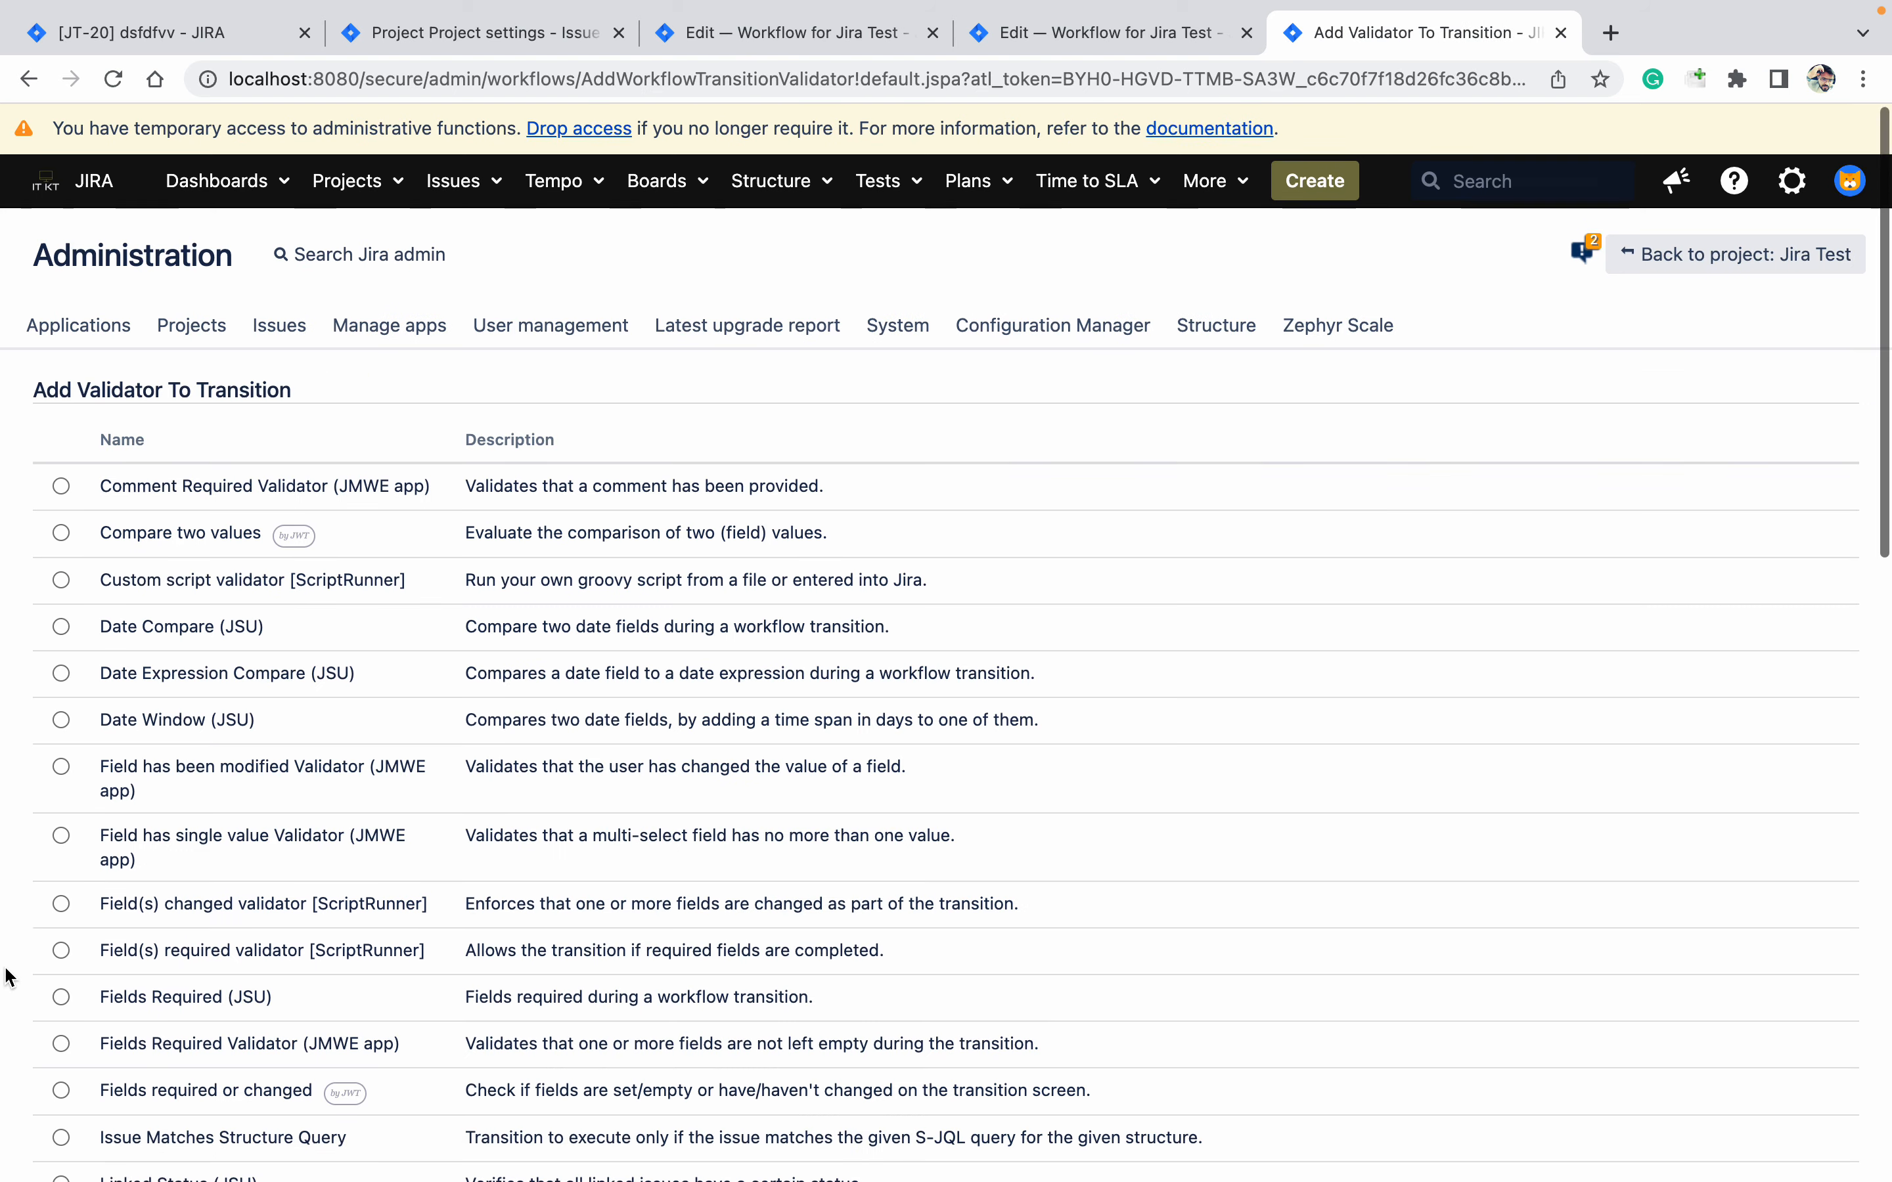
pyautogui.scroll(-5, 7, 977)
pyautogui.scroll(-5, 6, 978)
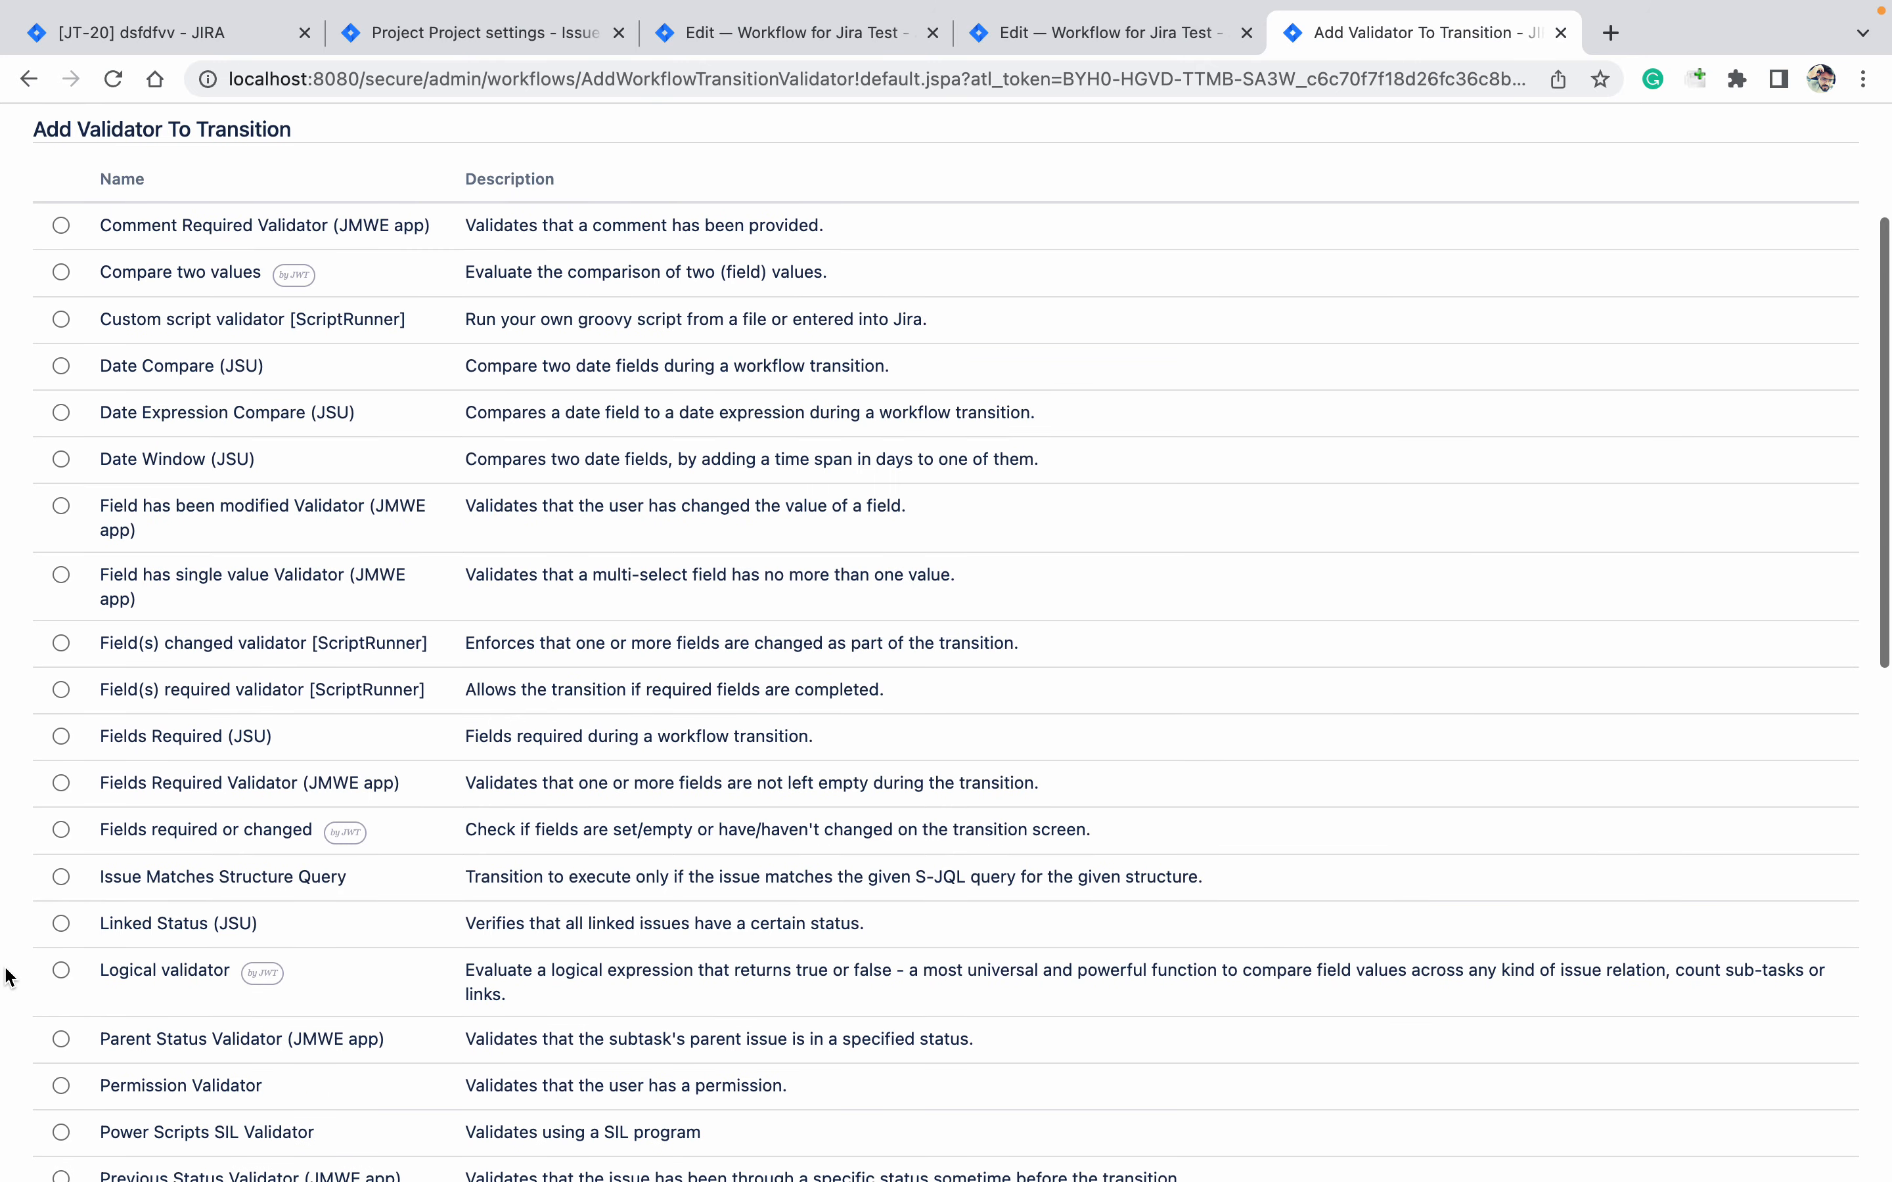
pyautogui.scroll(-4, 7, 977)
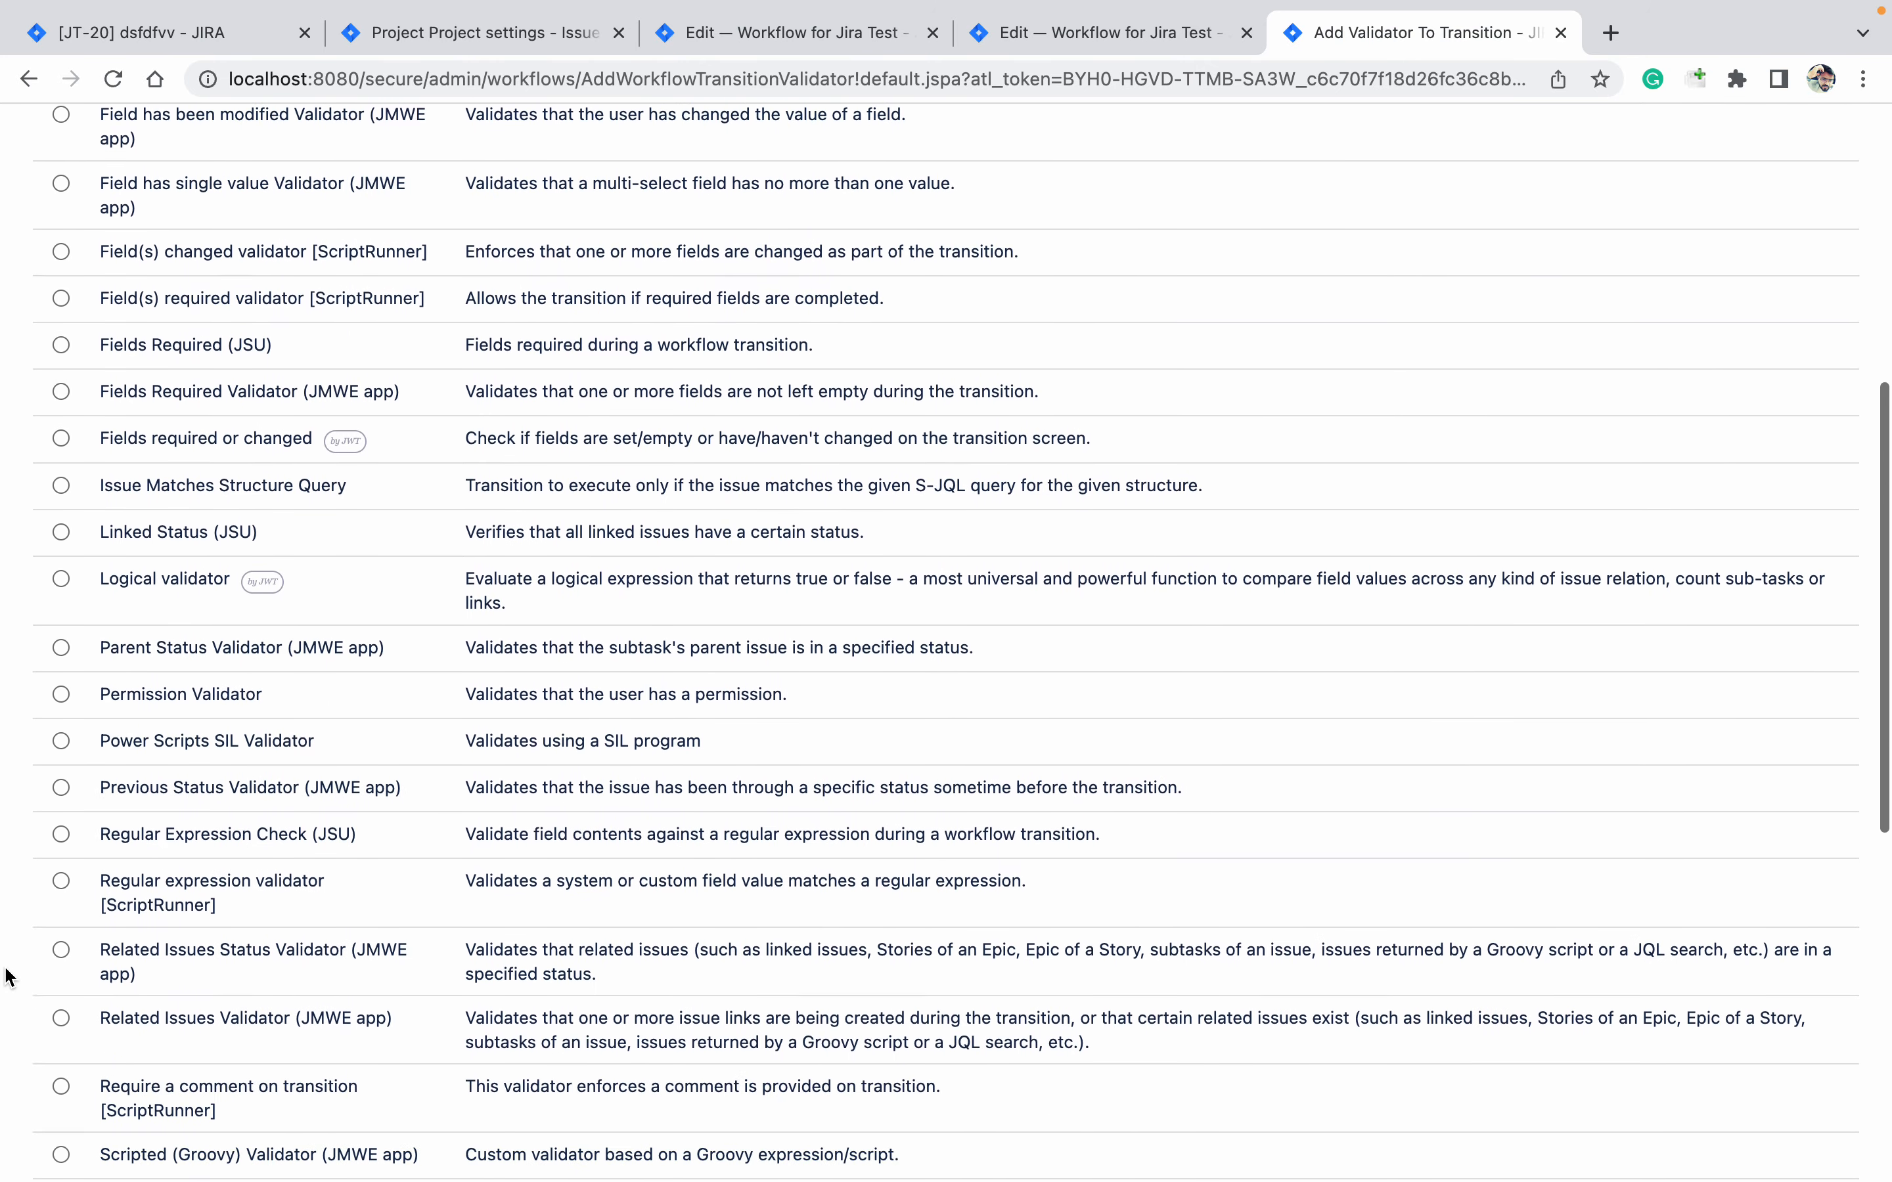
pyautogui.scroll(-2, 7, 978)
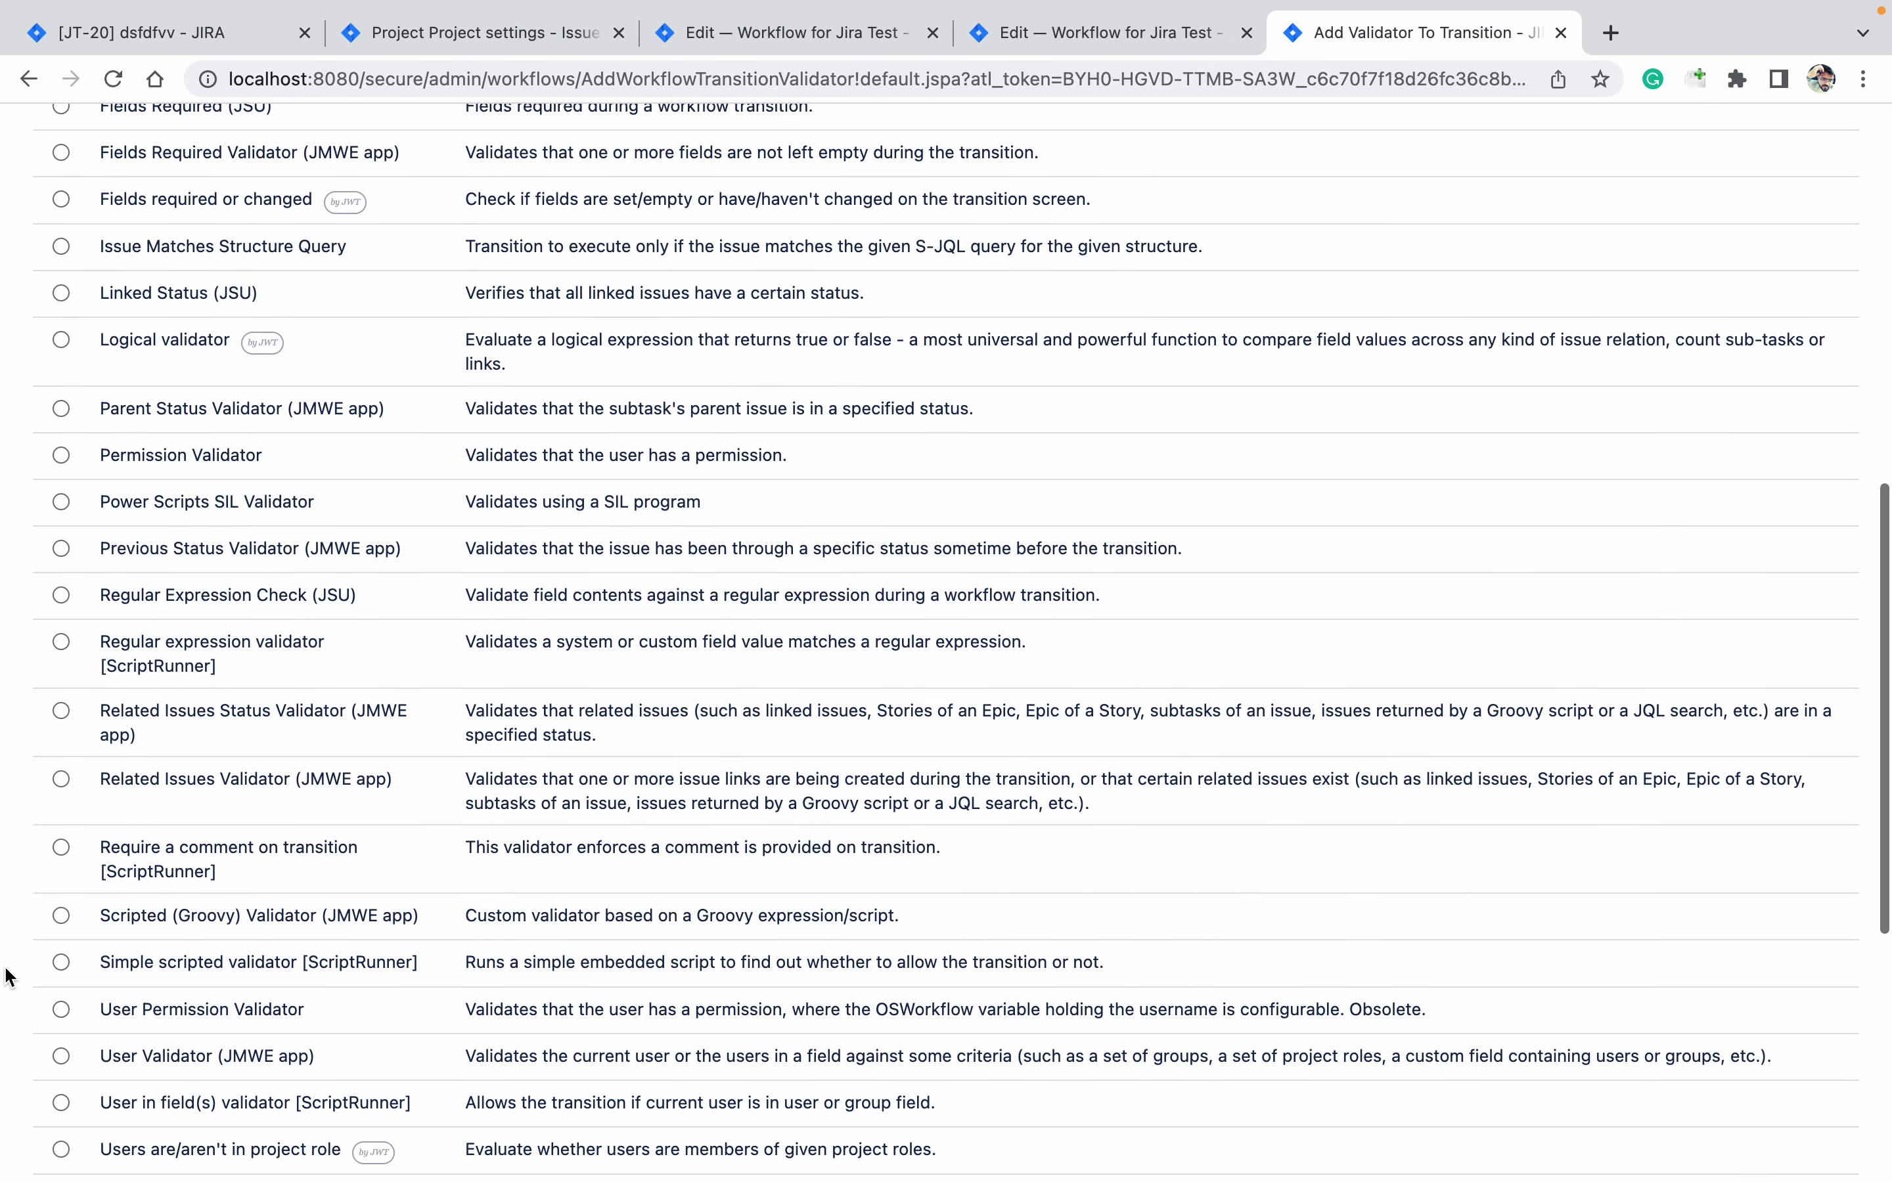
pyautogui.scroll(-1, 7, 978)
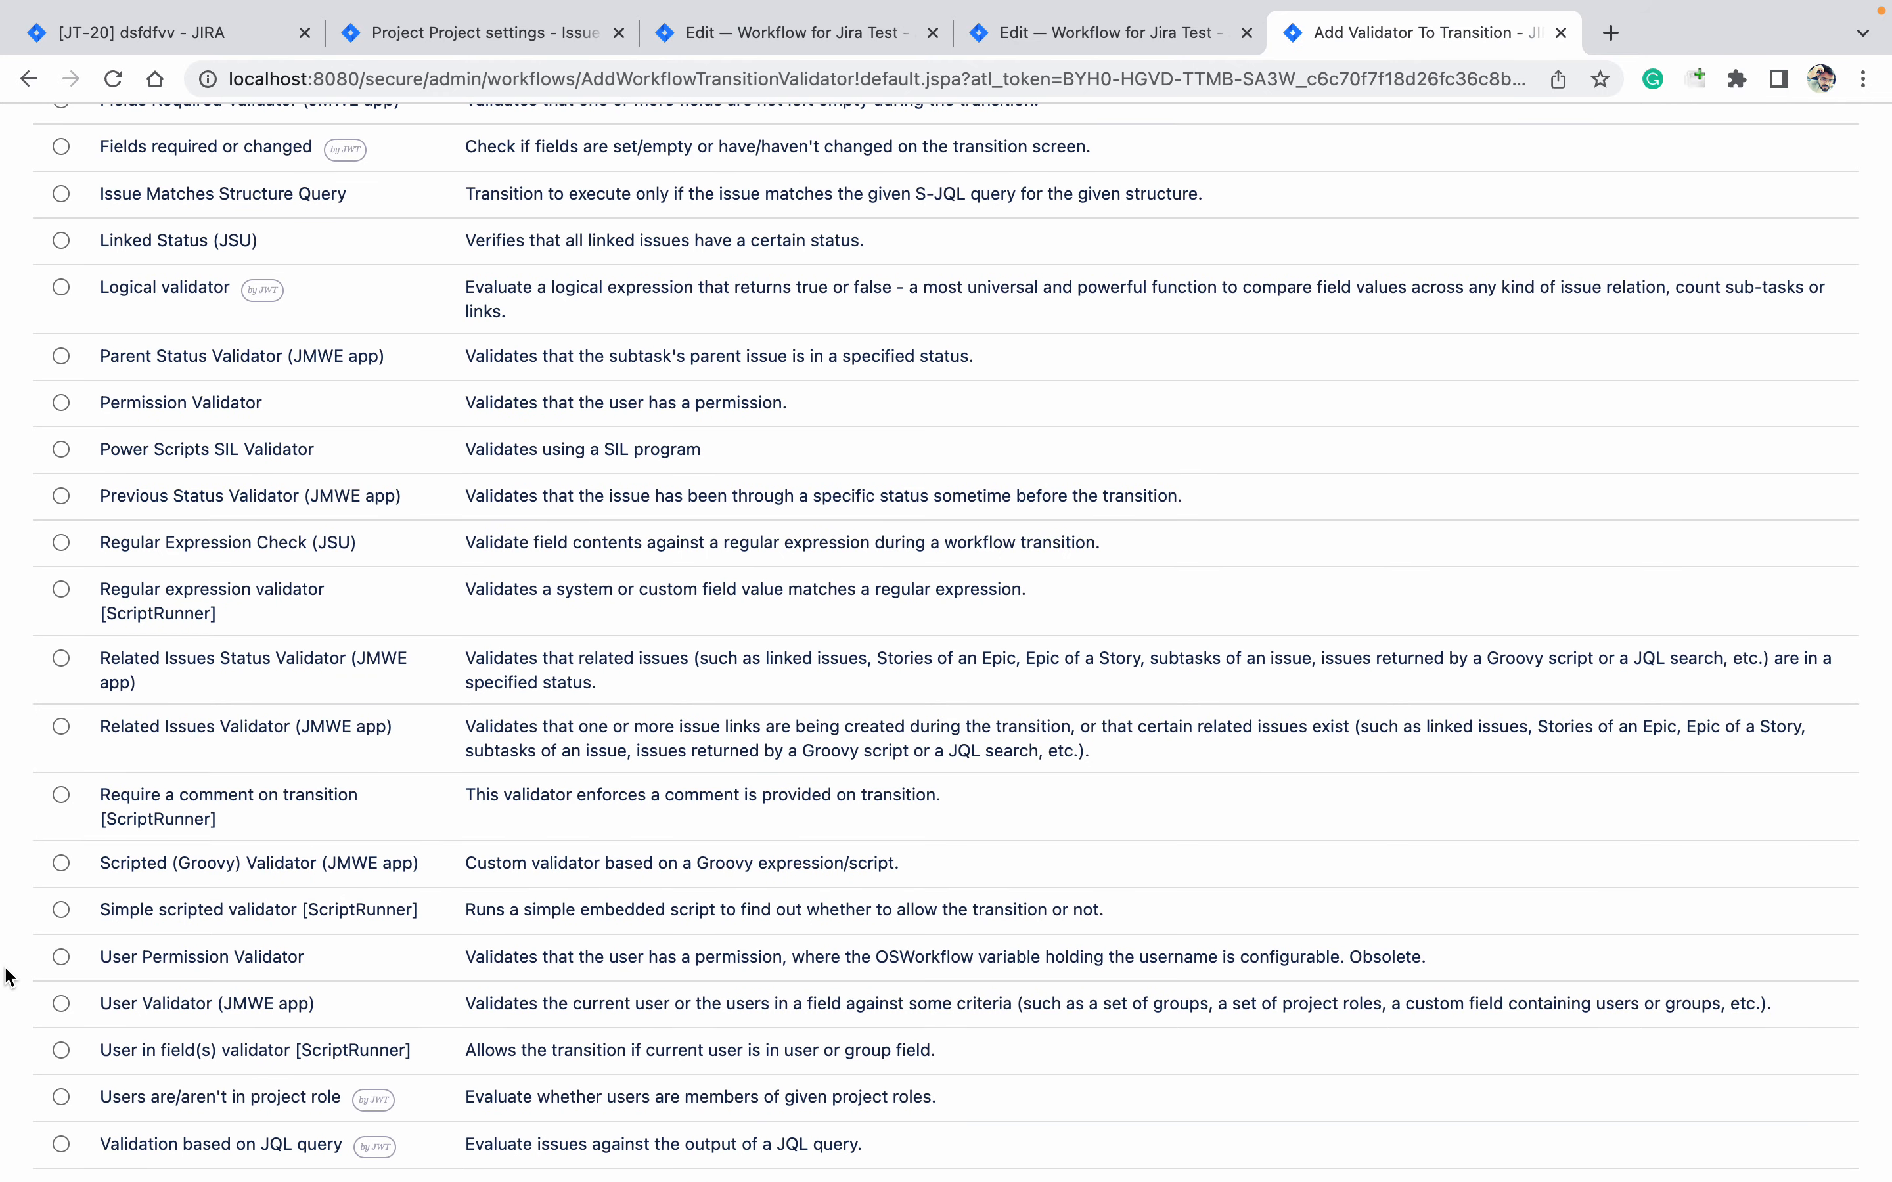
pyautogui.scroll(-1, 7, 977)
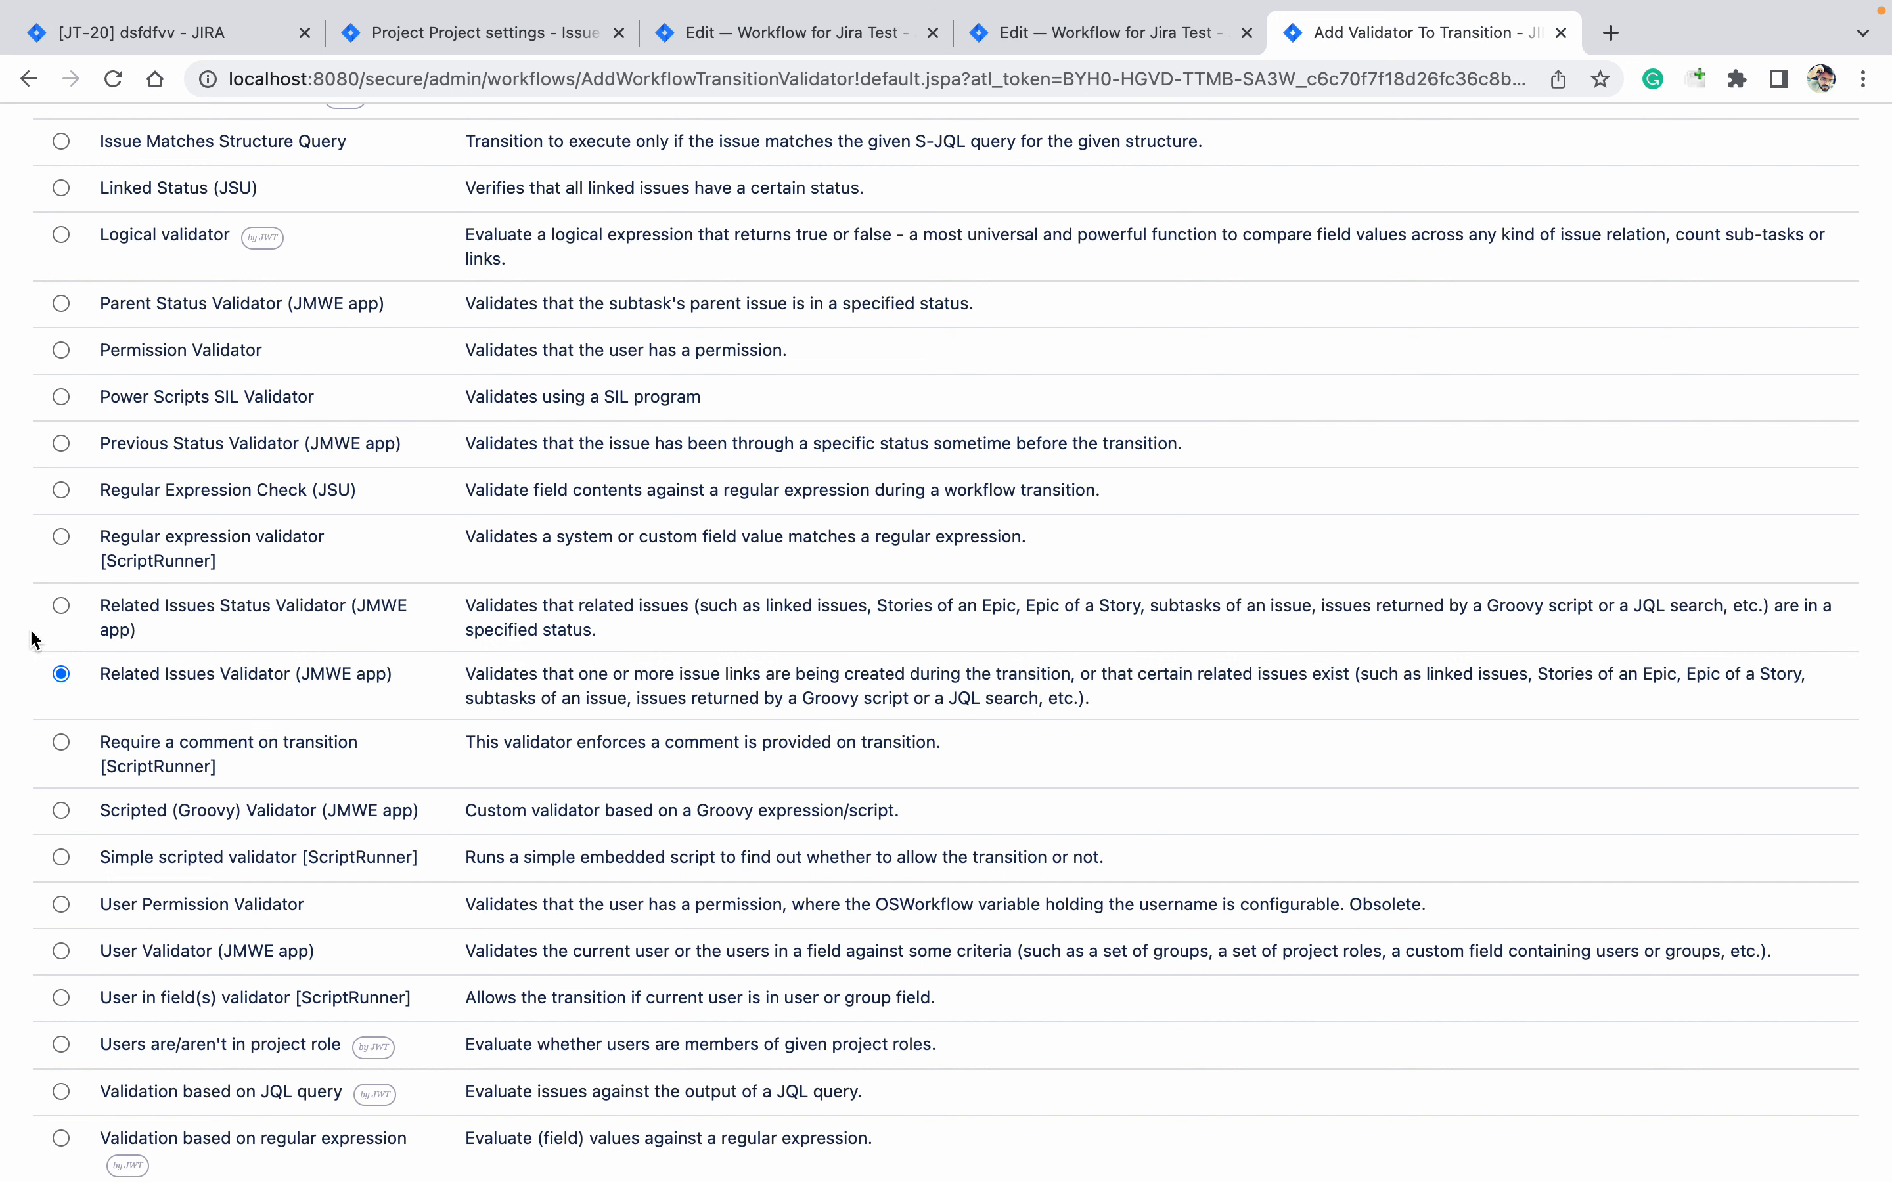
pyautogui.click(62, 603)
pyautogui.scroll(-5, 6, 767)
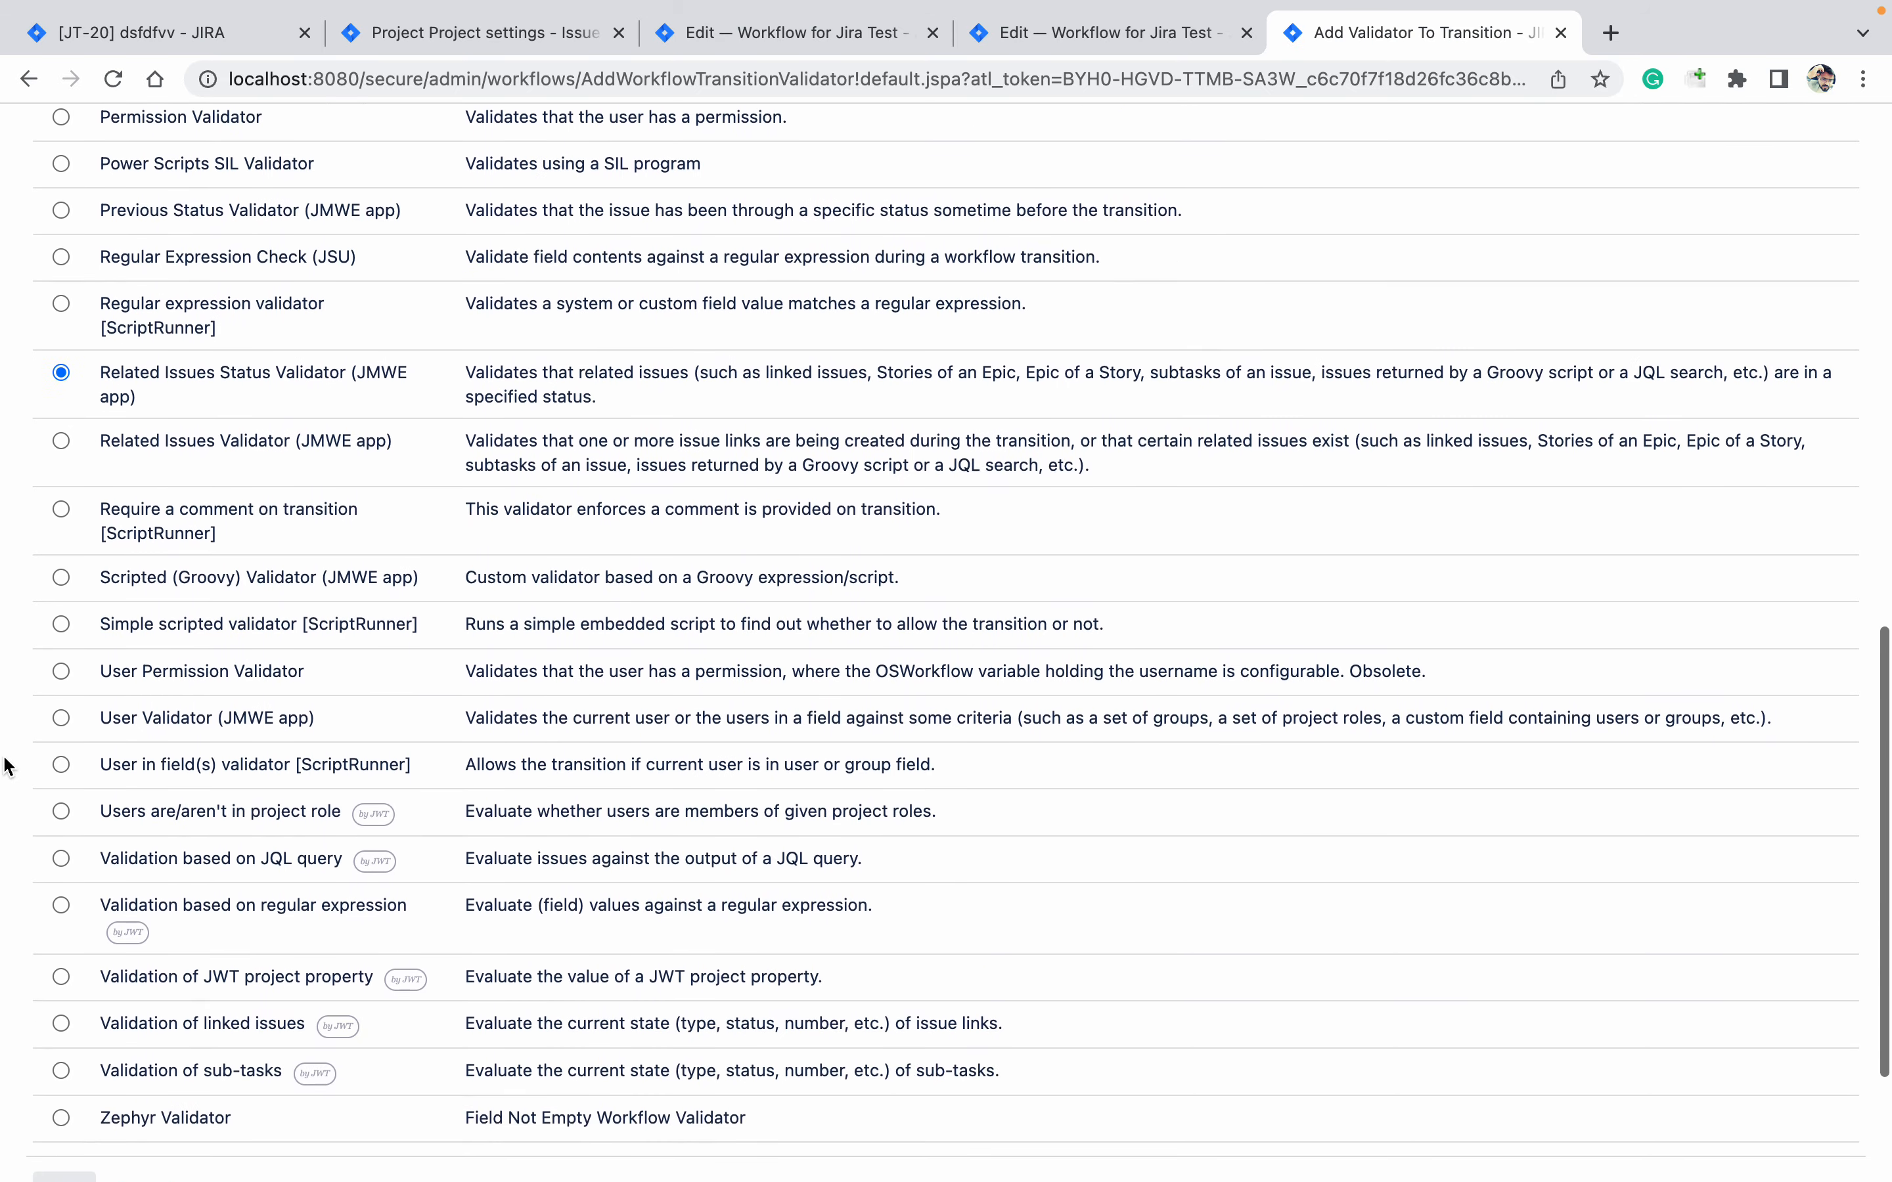
pyautogui.scroll(-5, 7, 767)
pyautogui.click(82, 956)
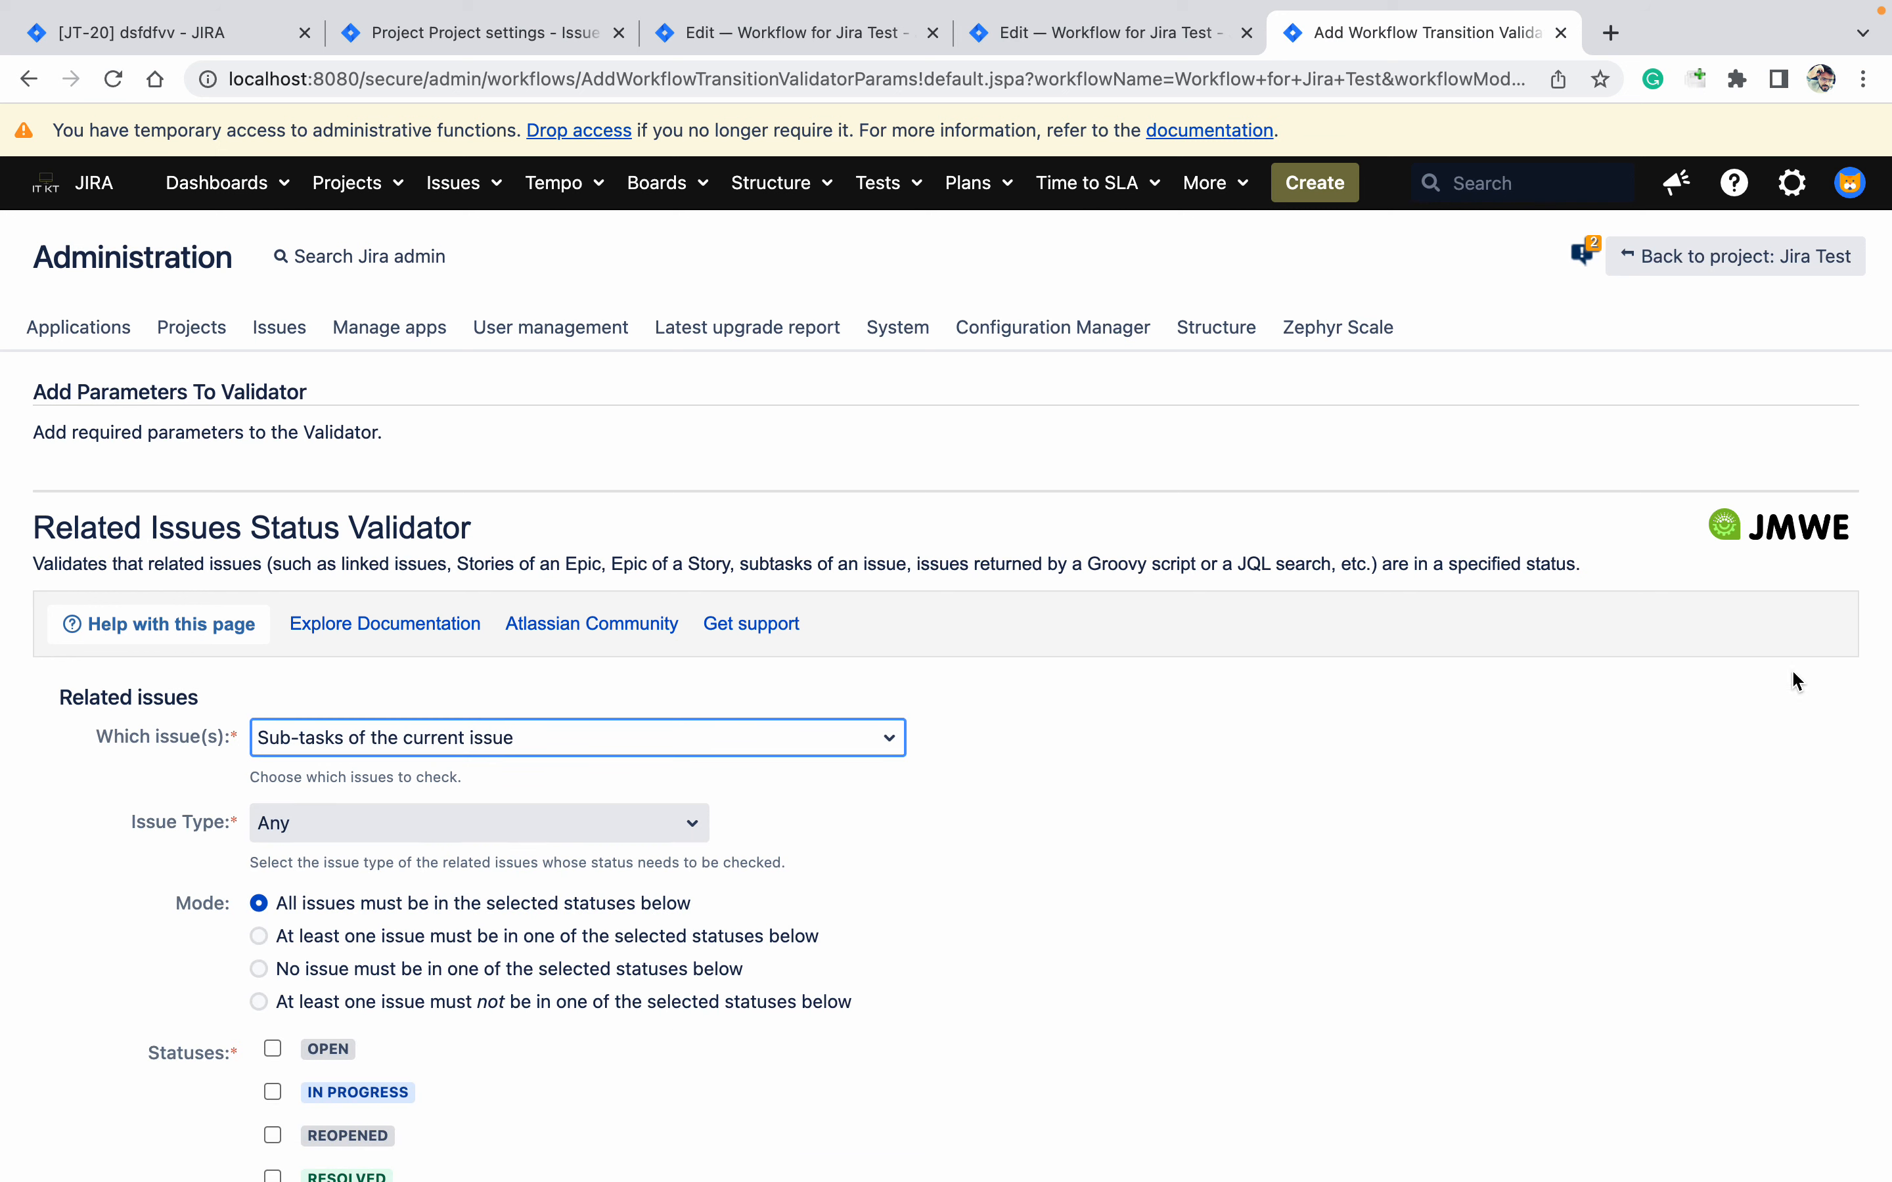
# Set the validator's issue type to Sub-task and select Closed as the required status
pyautogui.scroll(-5, 1678, 835)
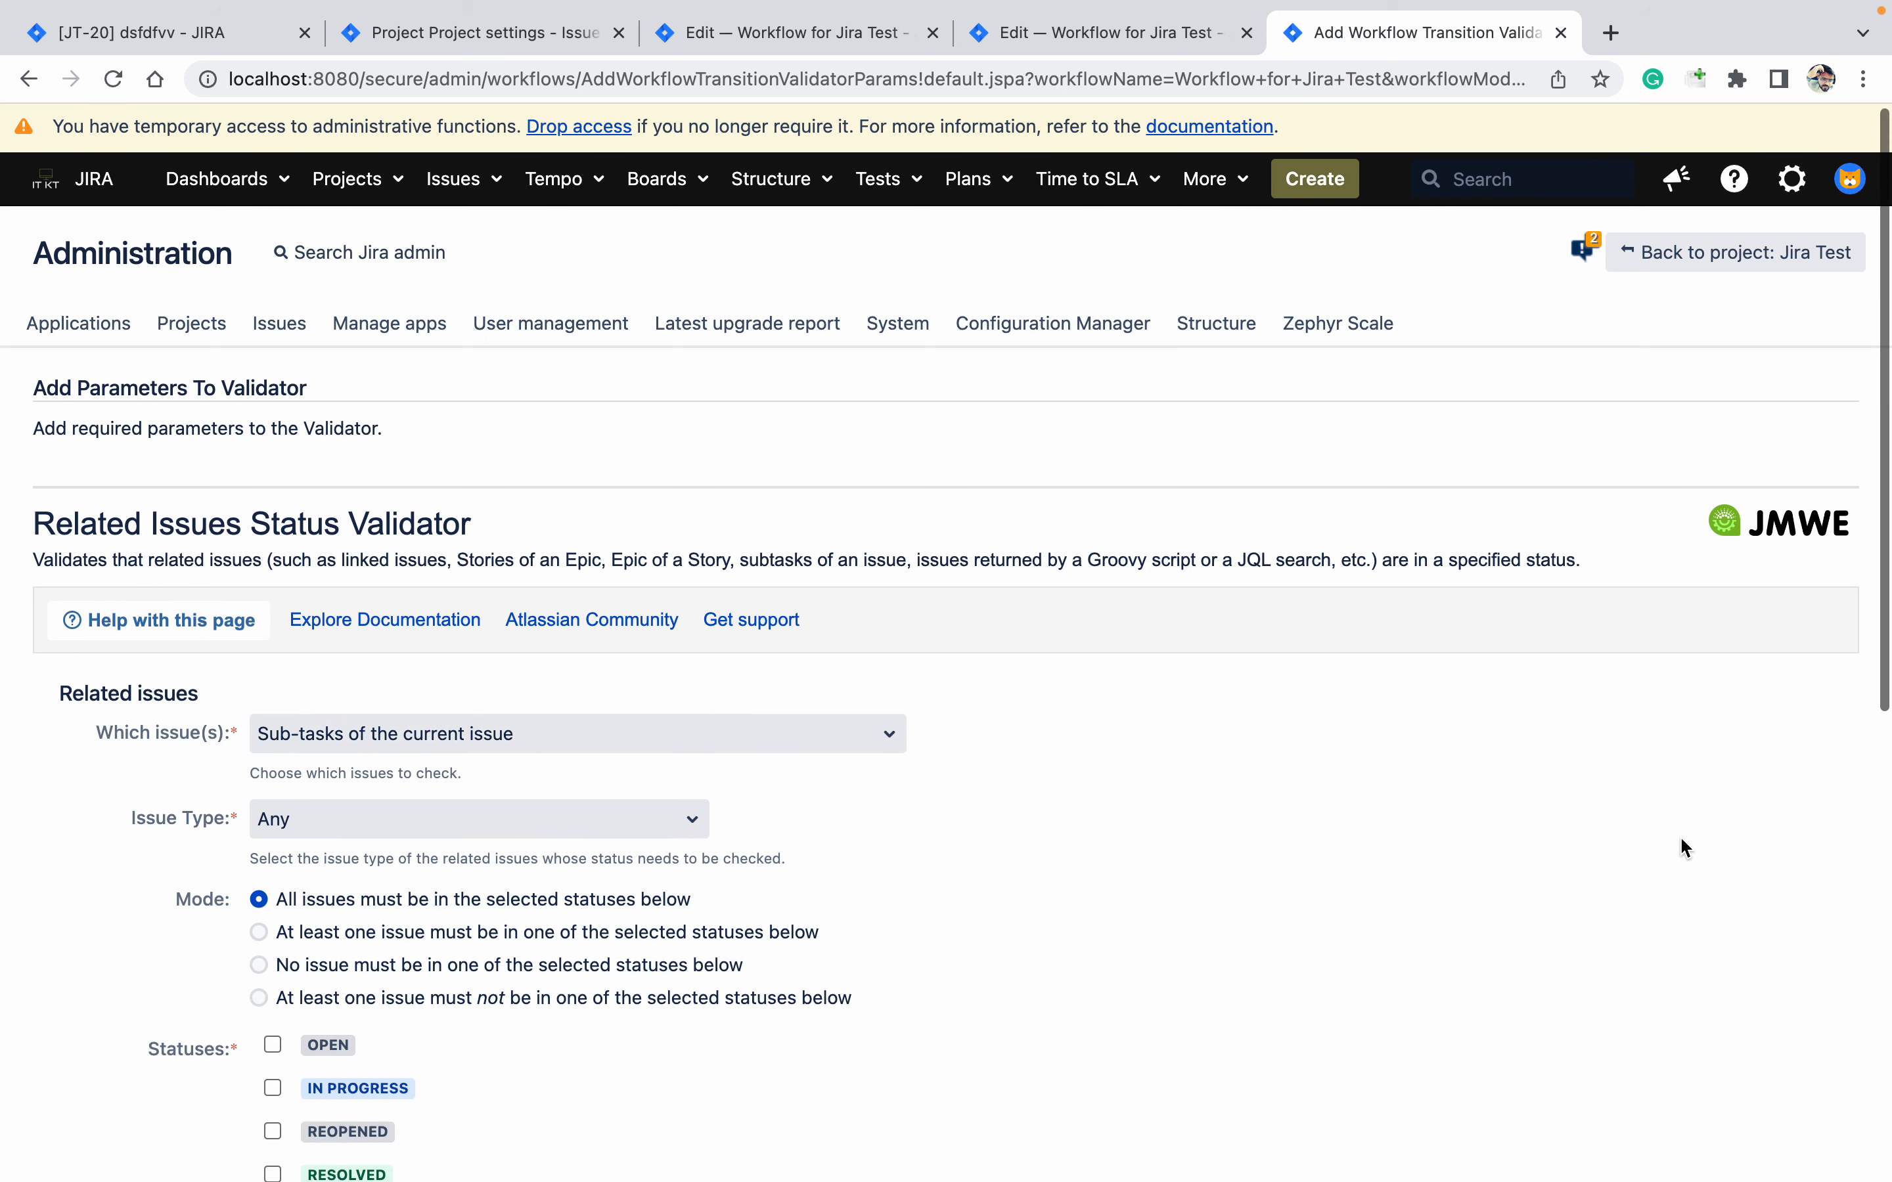
pyautogui.click(642, 465)
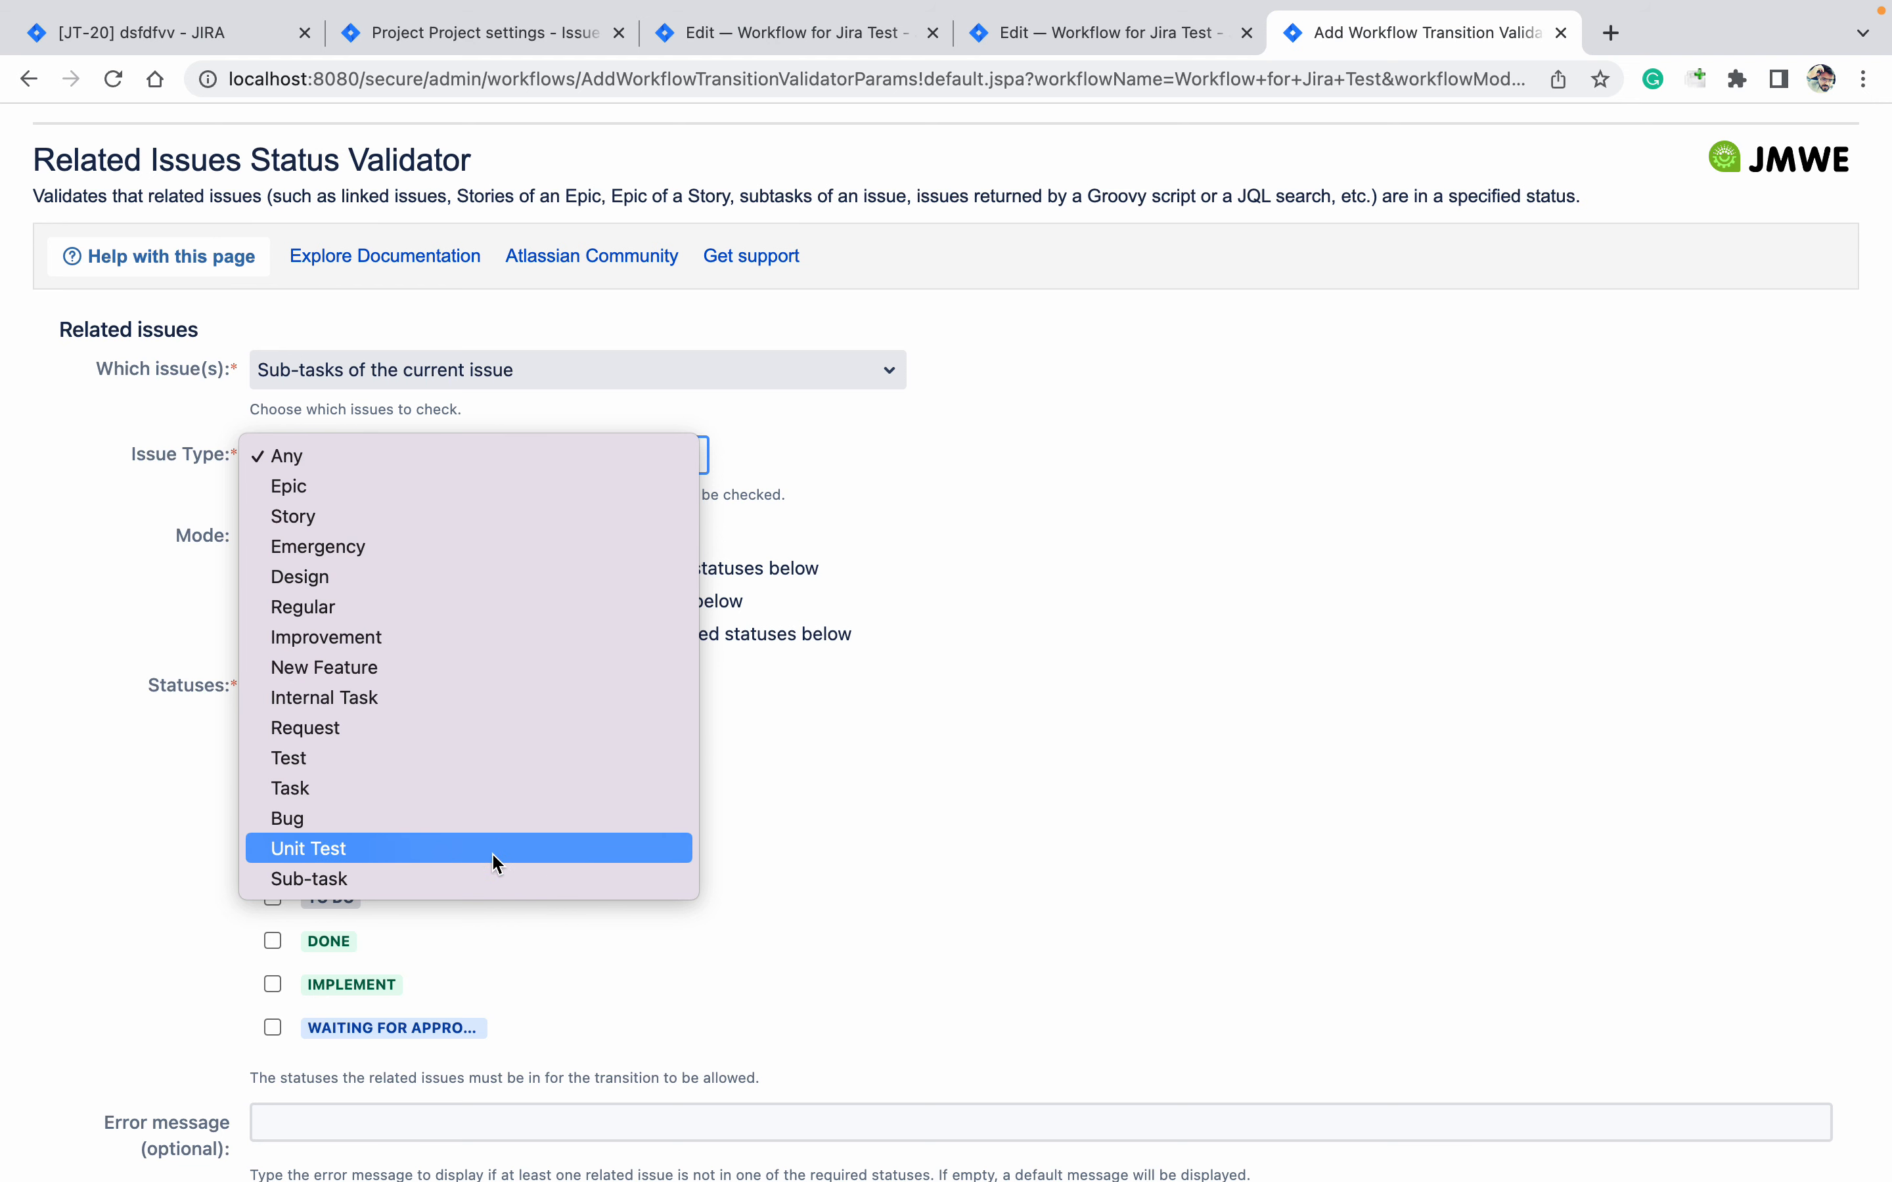
pyautogui.click(501, 878)
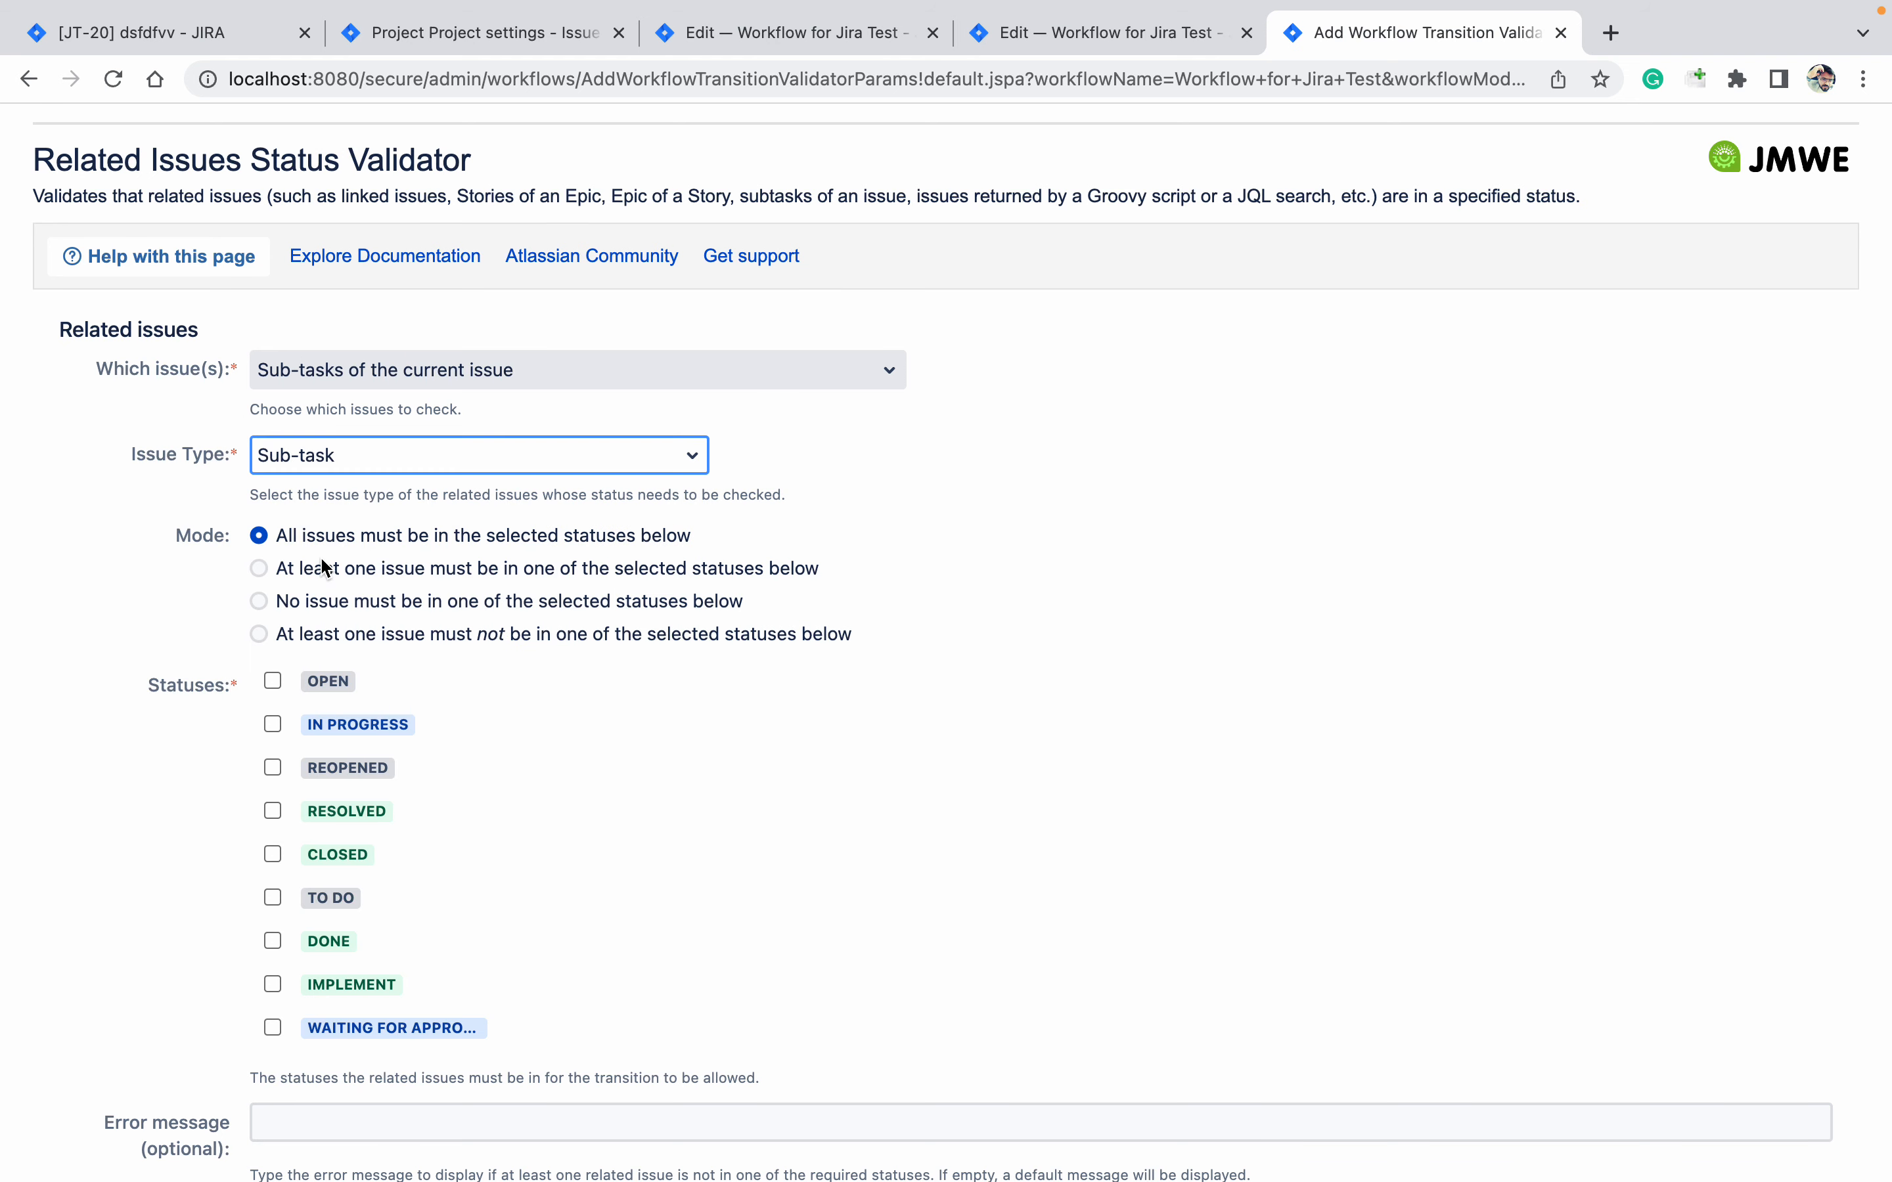
pyautogui.click(273, 854)
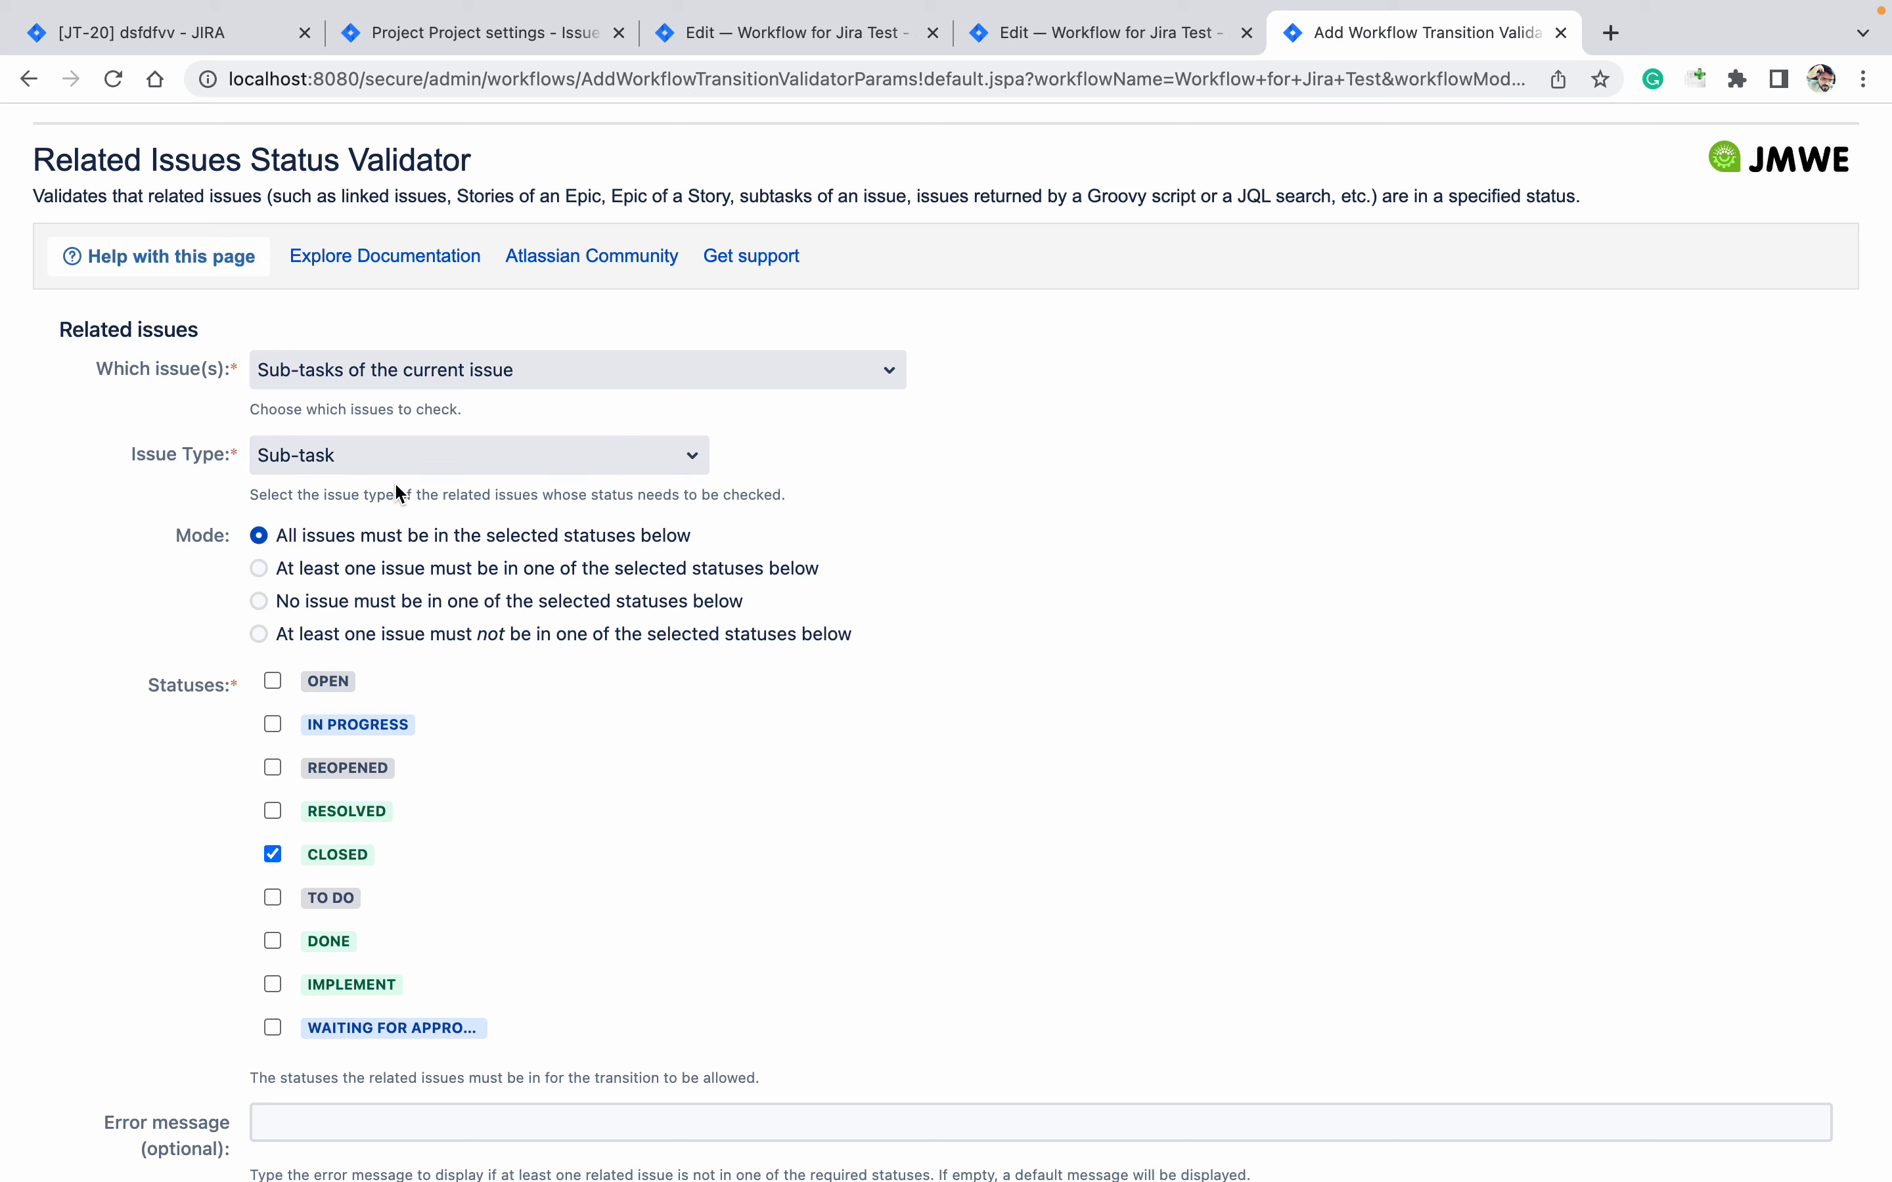
pyautogui.click(654, 467)
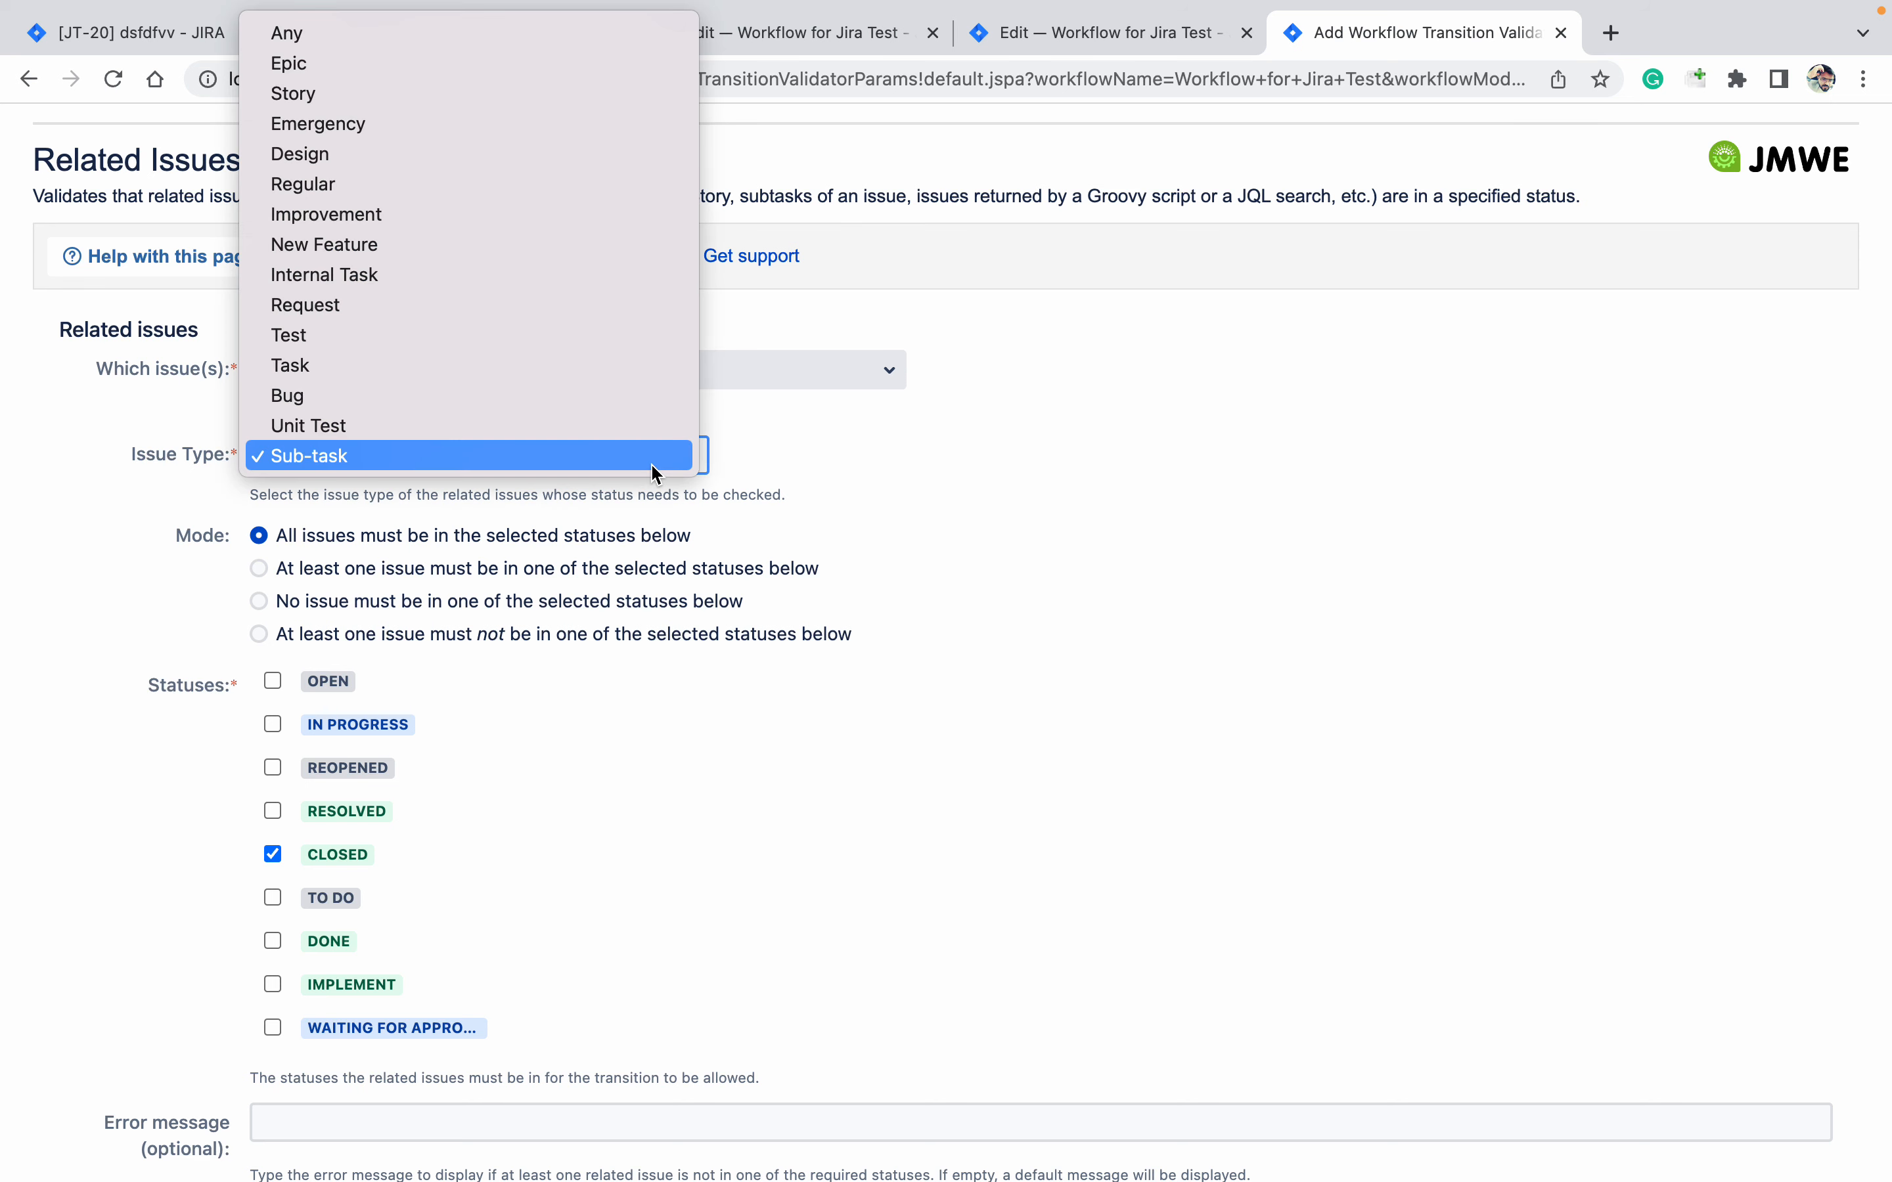
pyautogui.click(1113, 728)
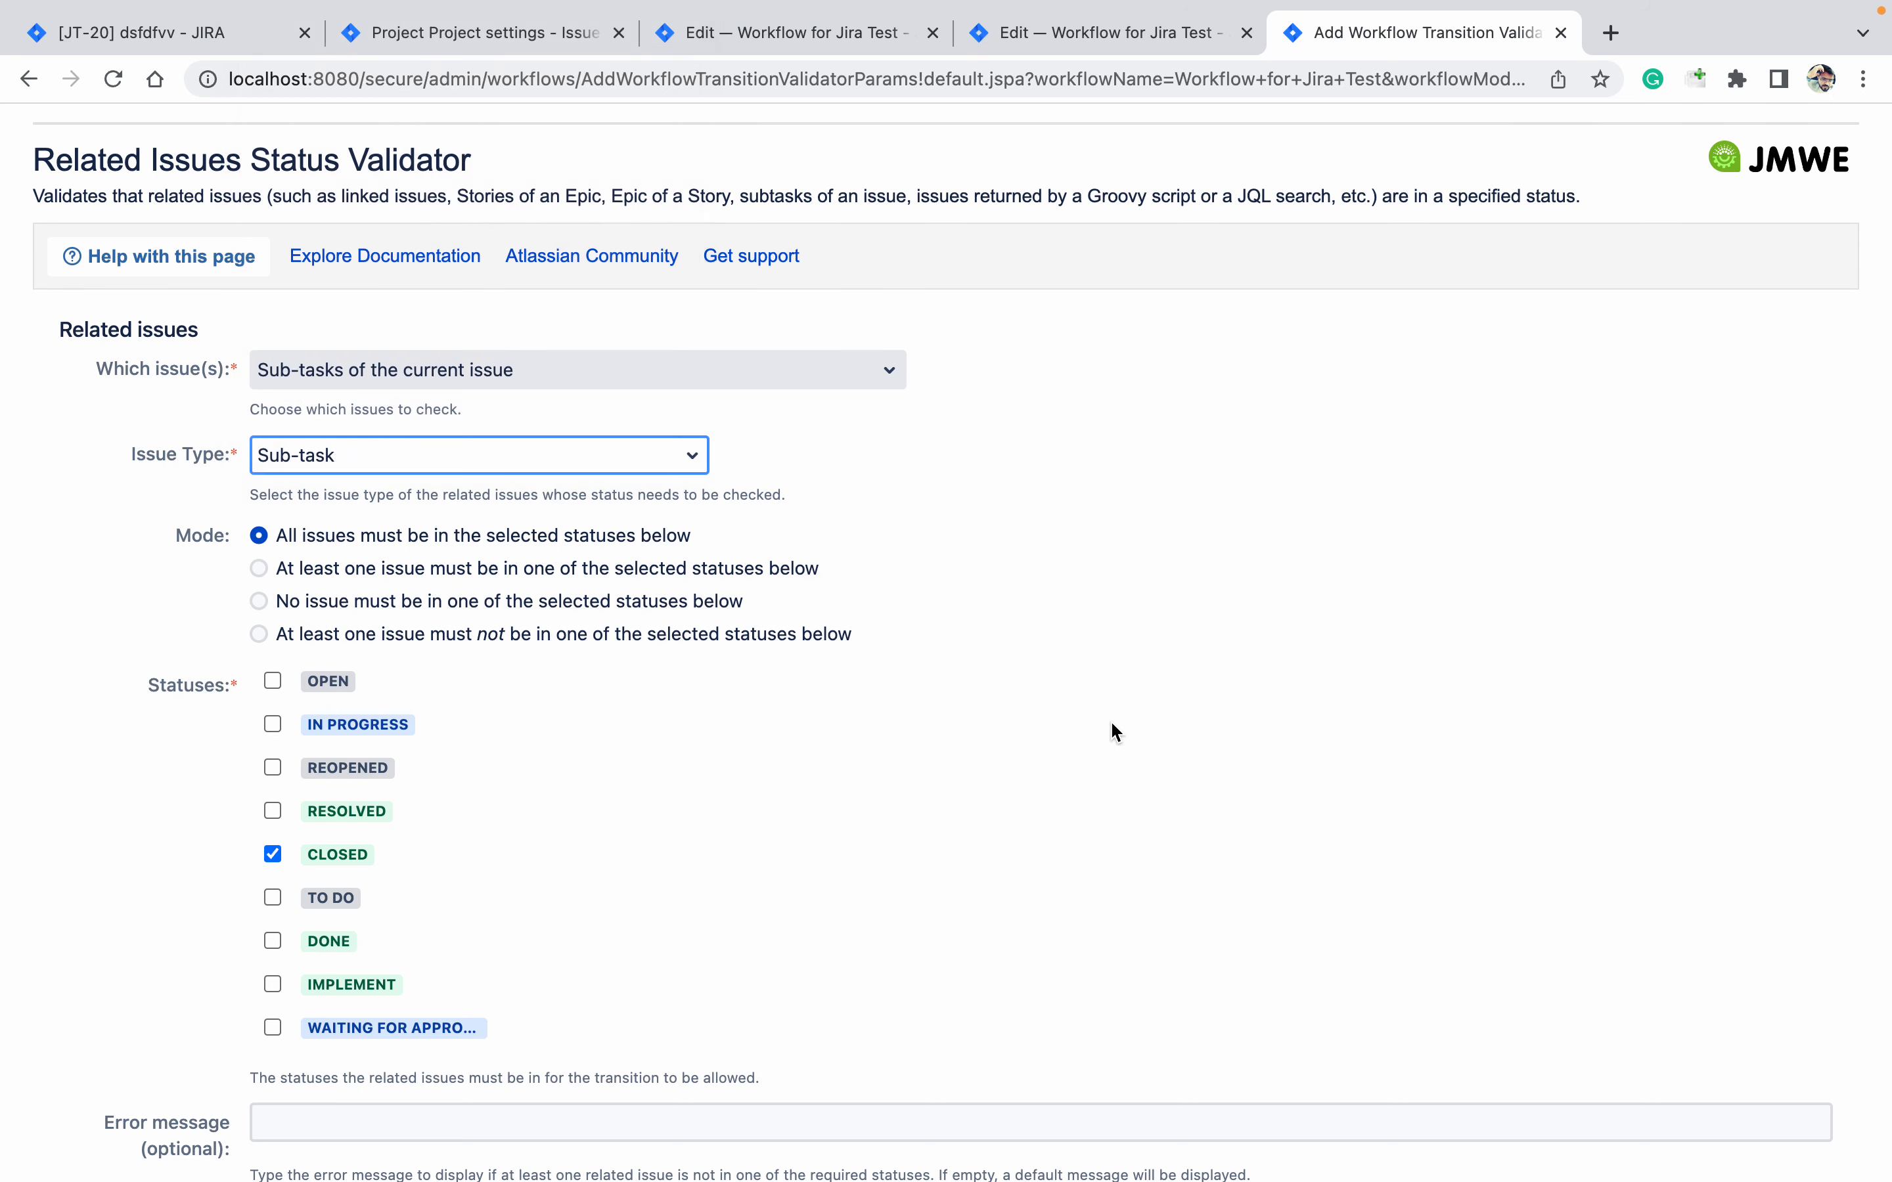
pyautogui.press('Down')
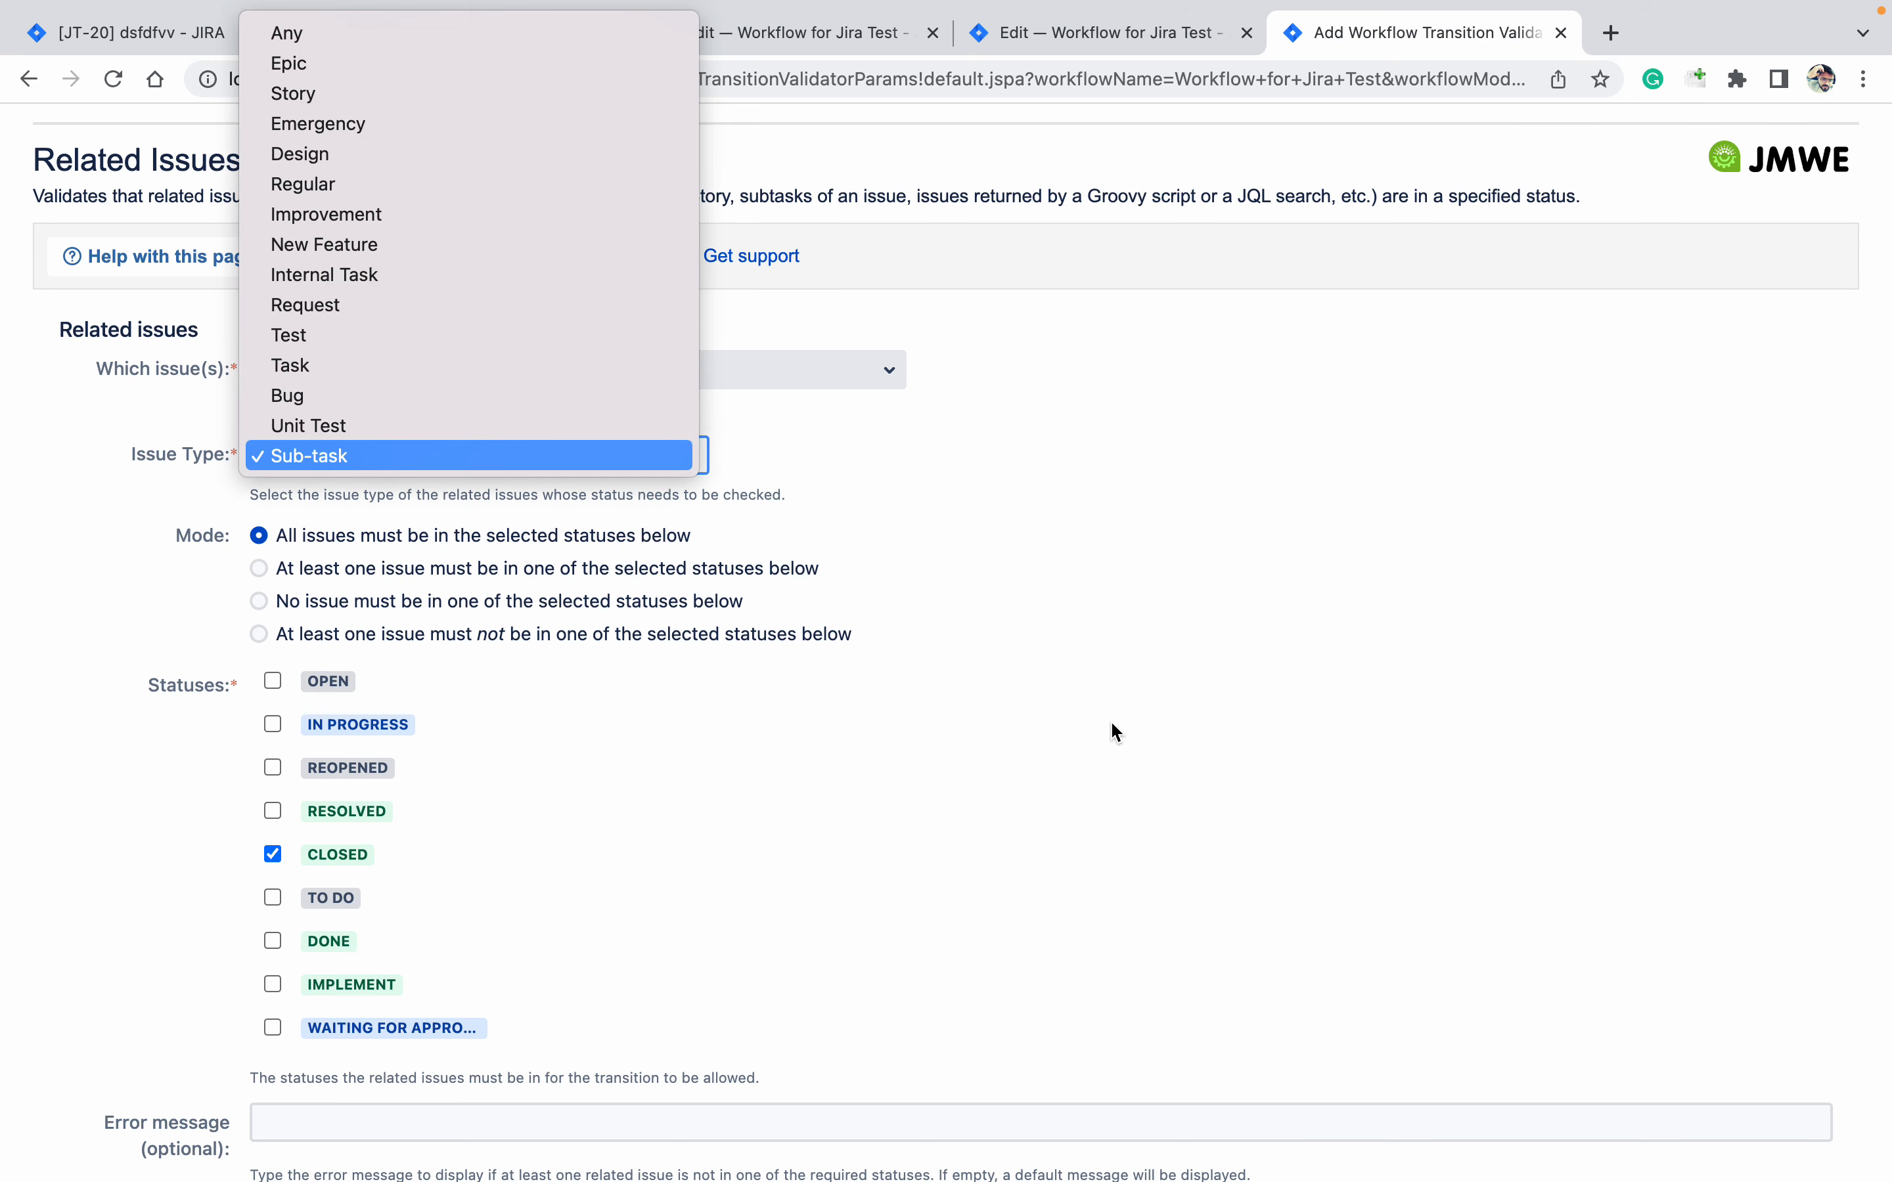
pyautogui.click(1112, 724)
pyautogui.press('Down')
pyautogui.press('Return')
pyautogui.click(117, 929)
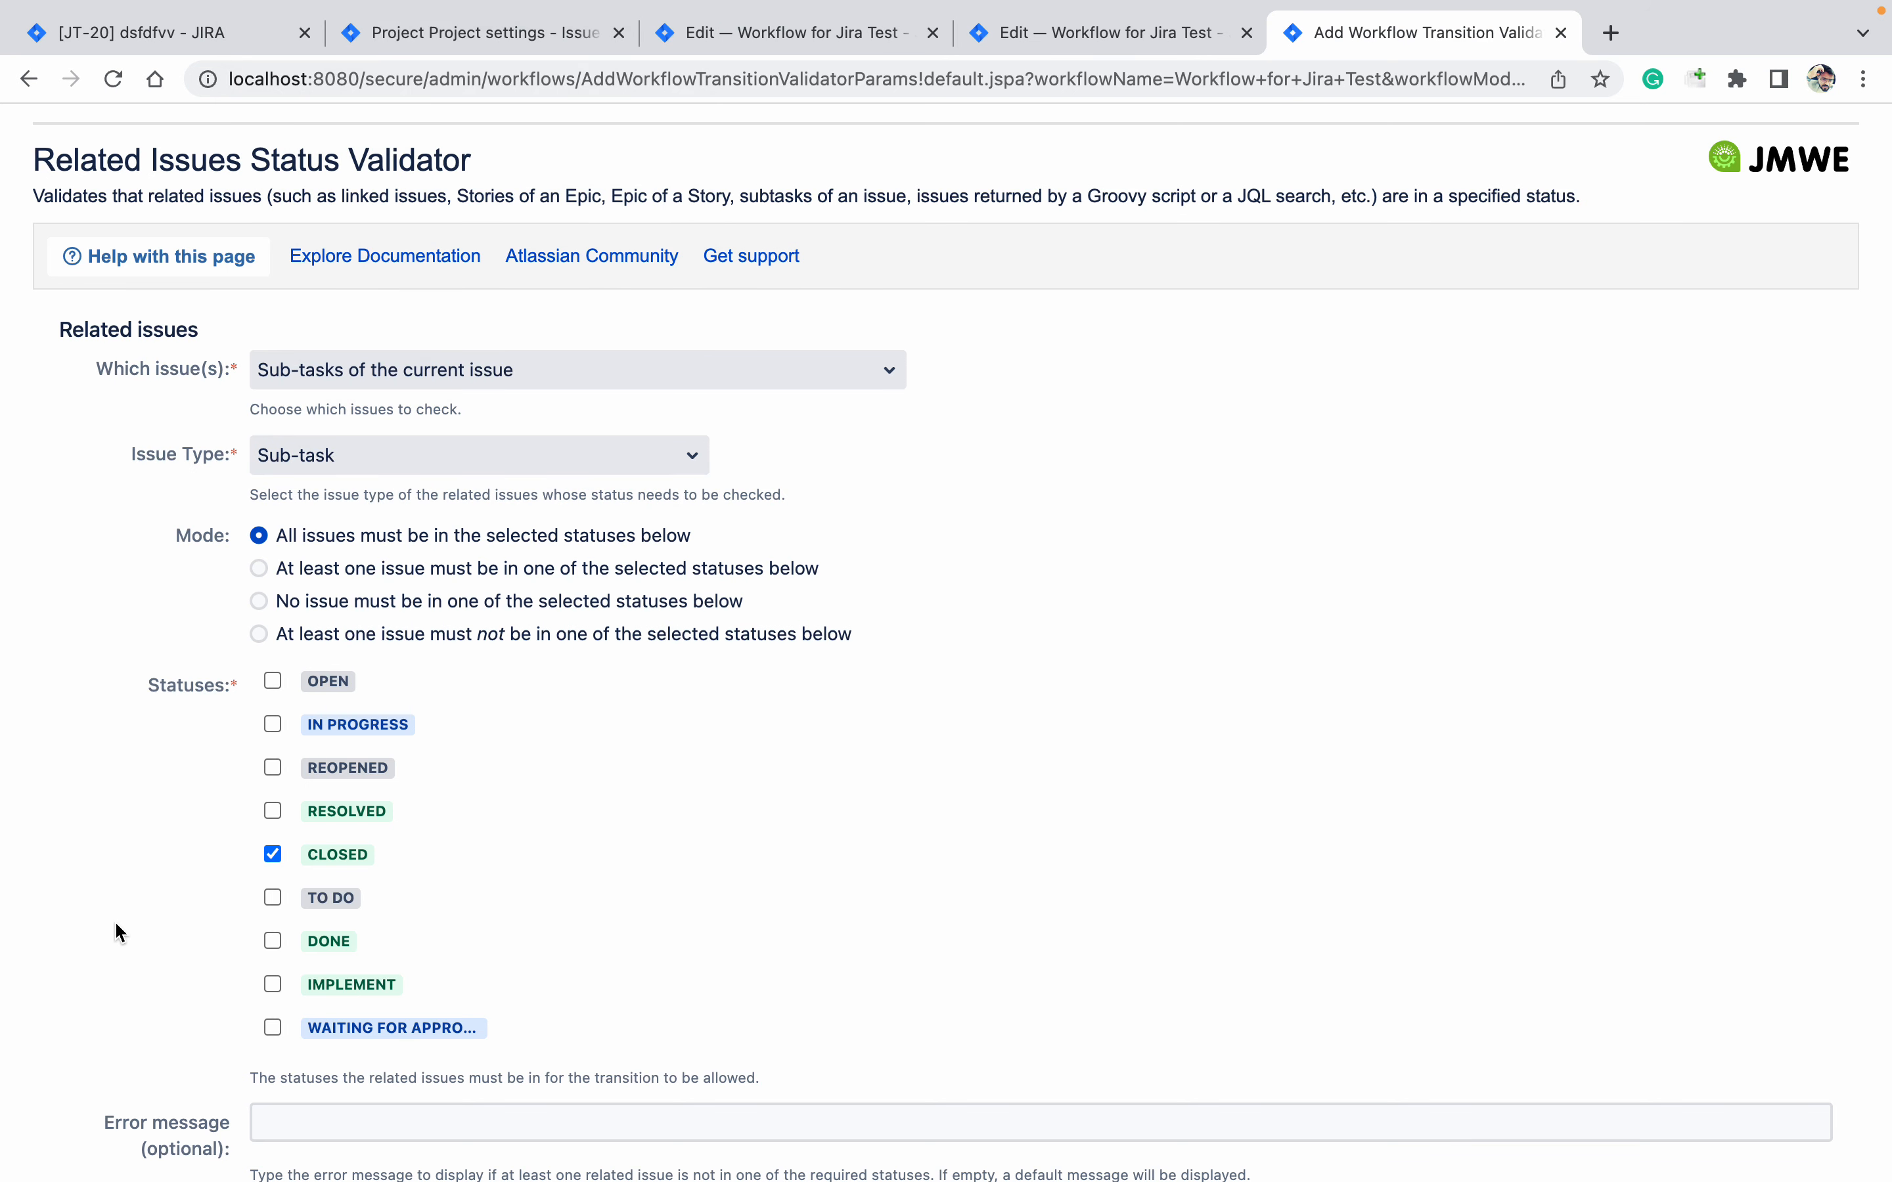
# Set the validator's error message to "Please close sub-task" and add the validator to the transition
pyautogui.scroll(-5, 117, 929)
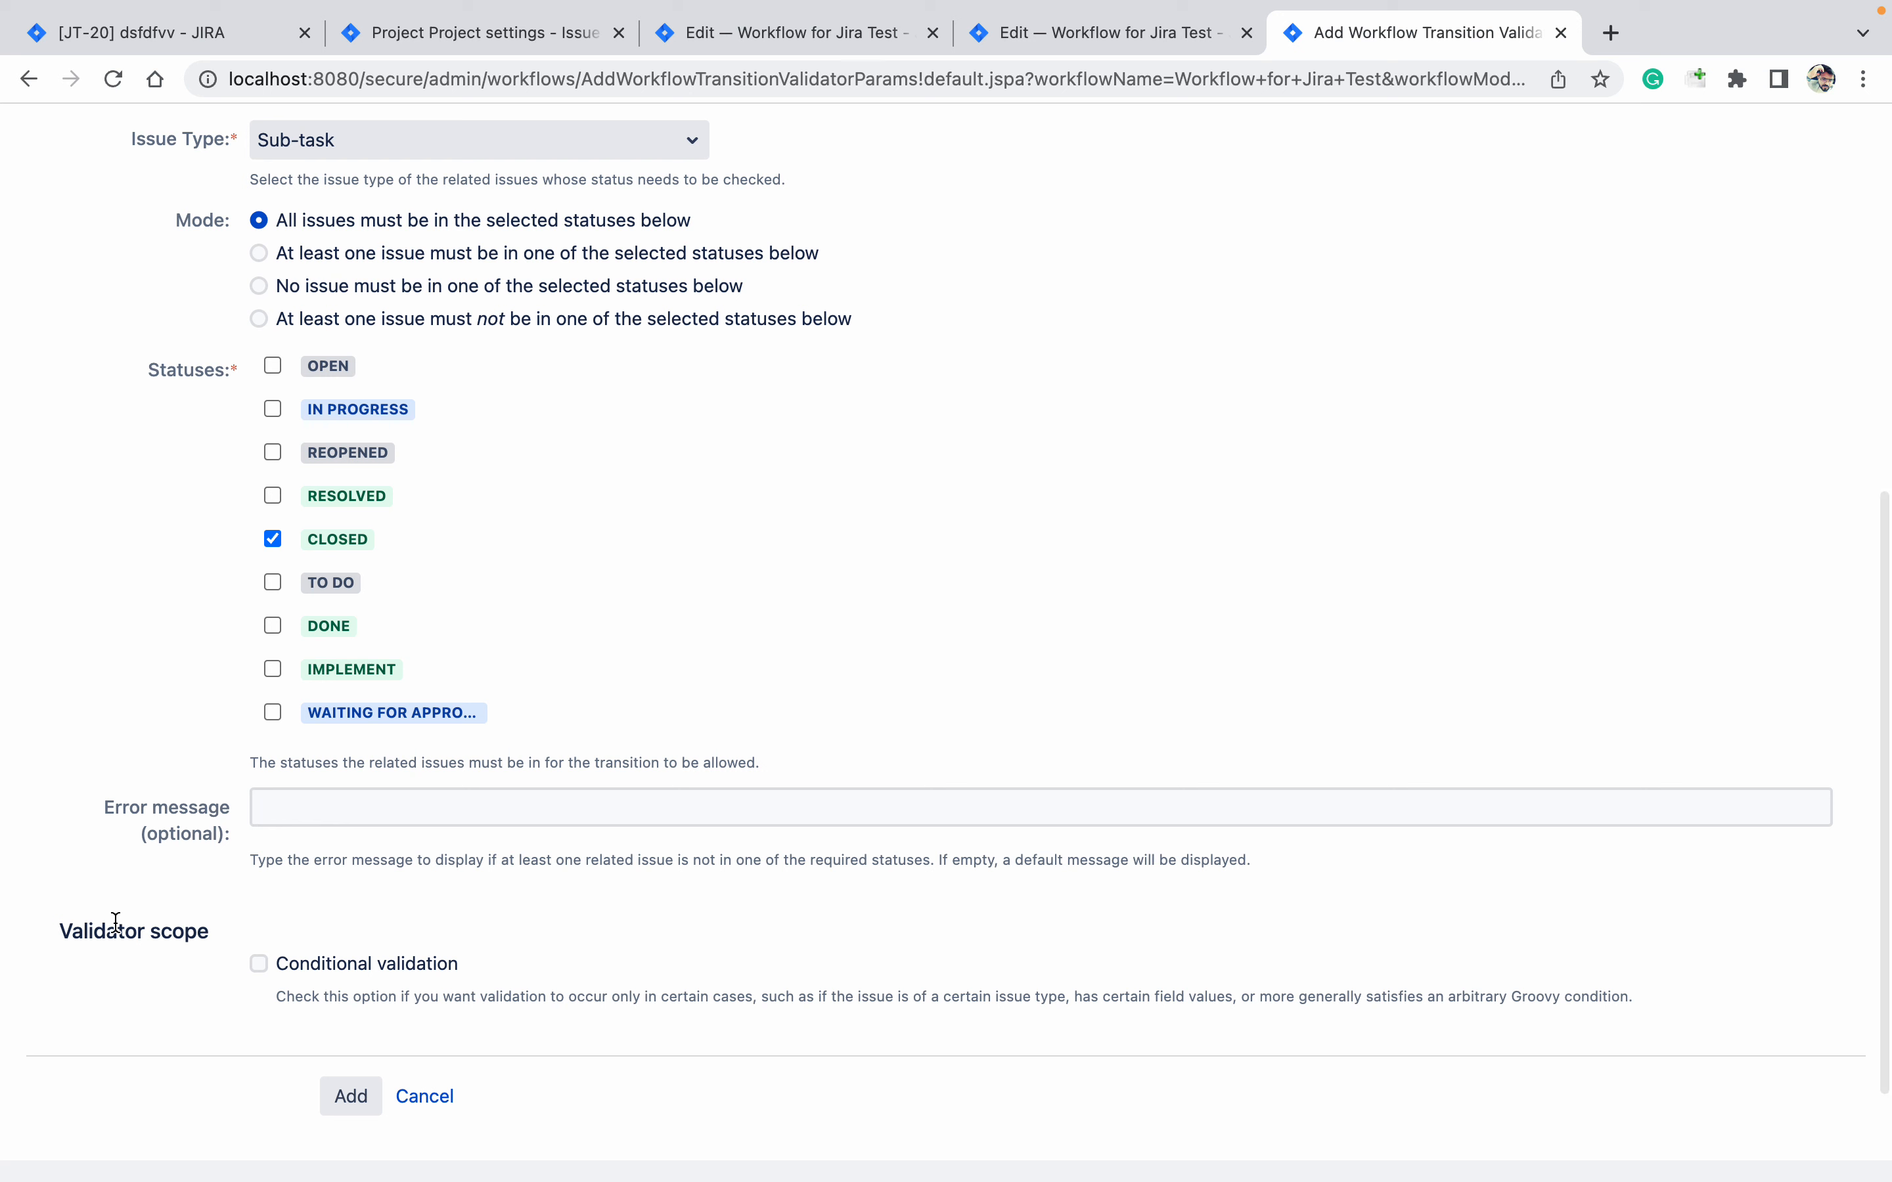
pyautogui.click(439, 793)
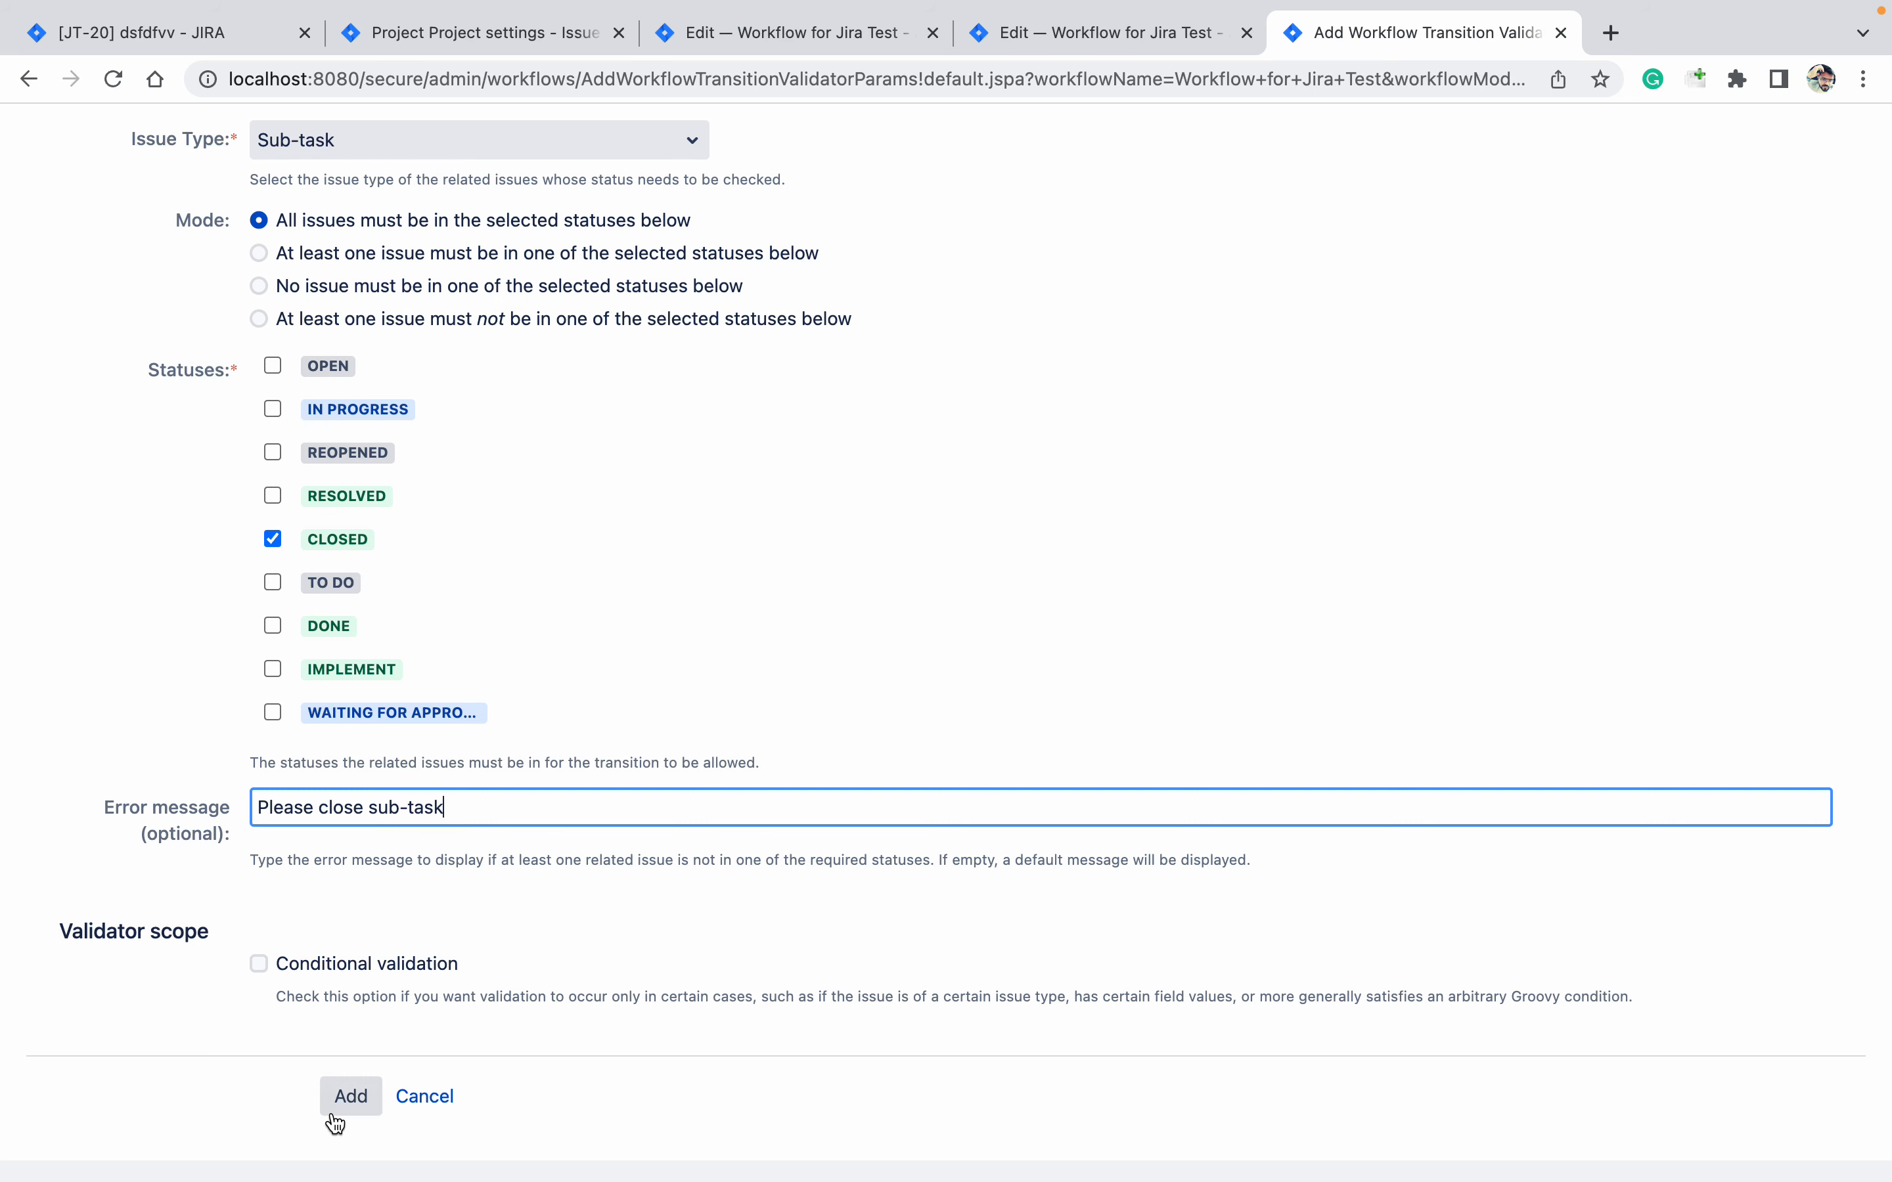
pyautogui.click(352, 1099)
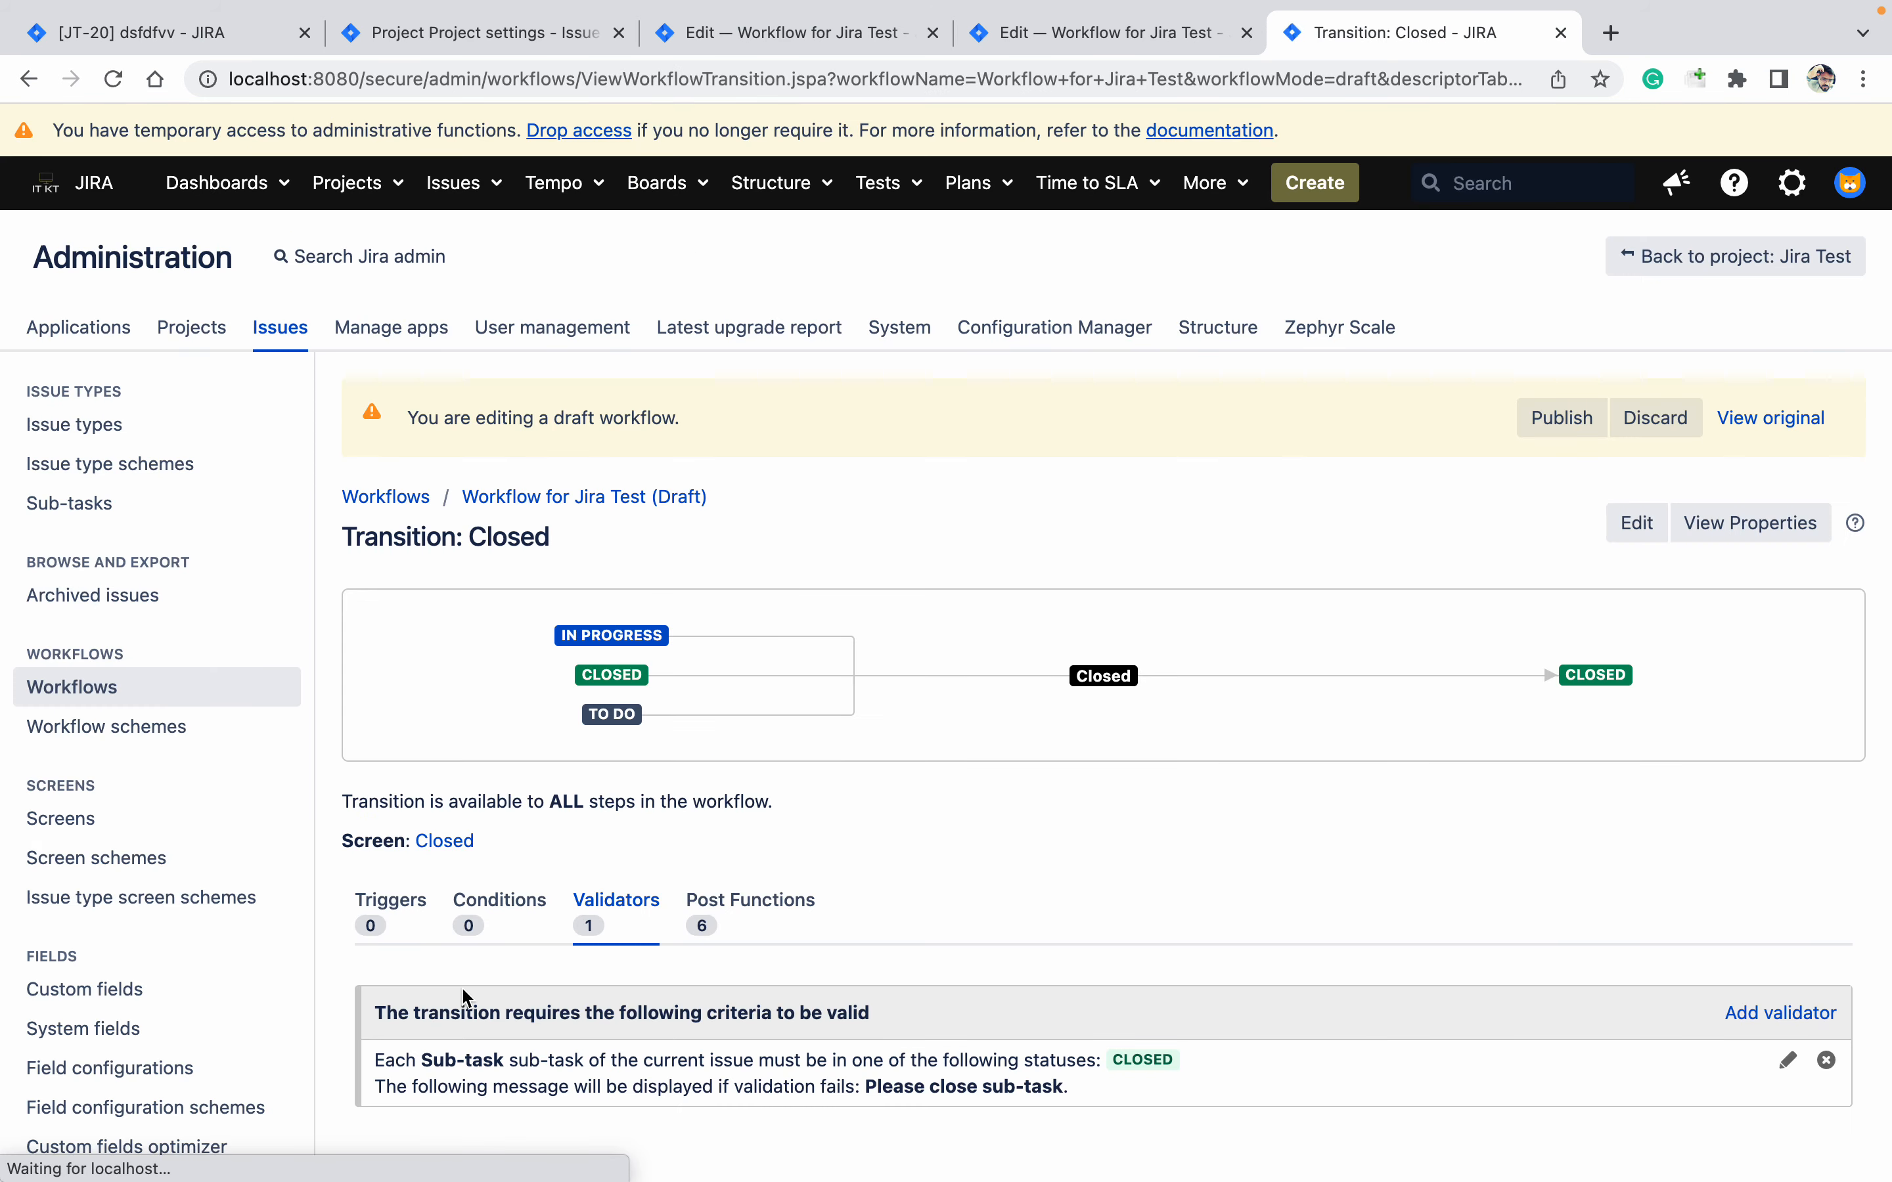
# Publish the draft Workflow for Jira Test without saving a backup copy
pyautogui.click(1563, 419)
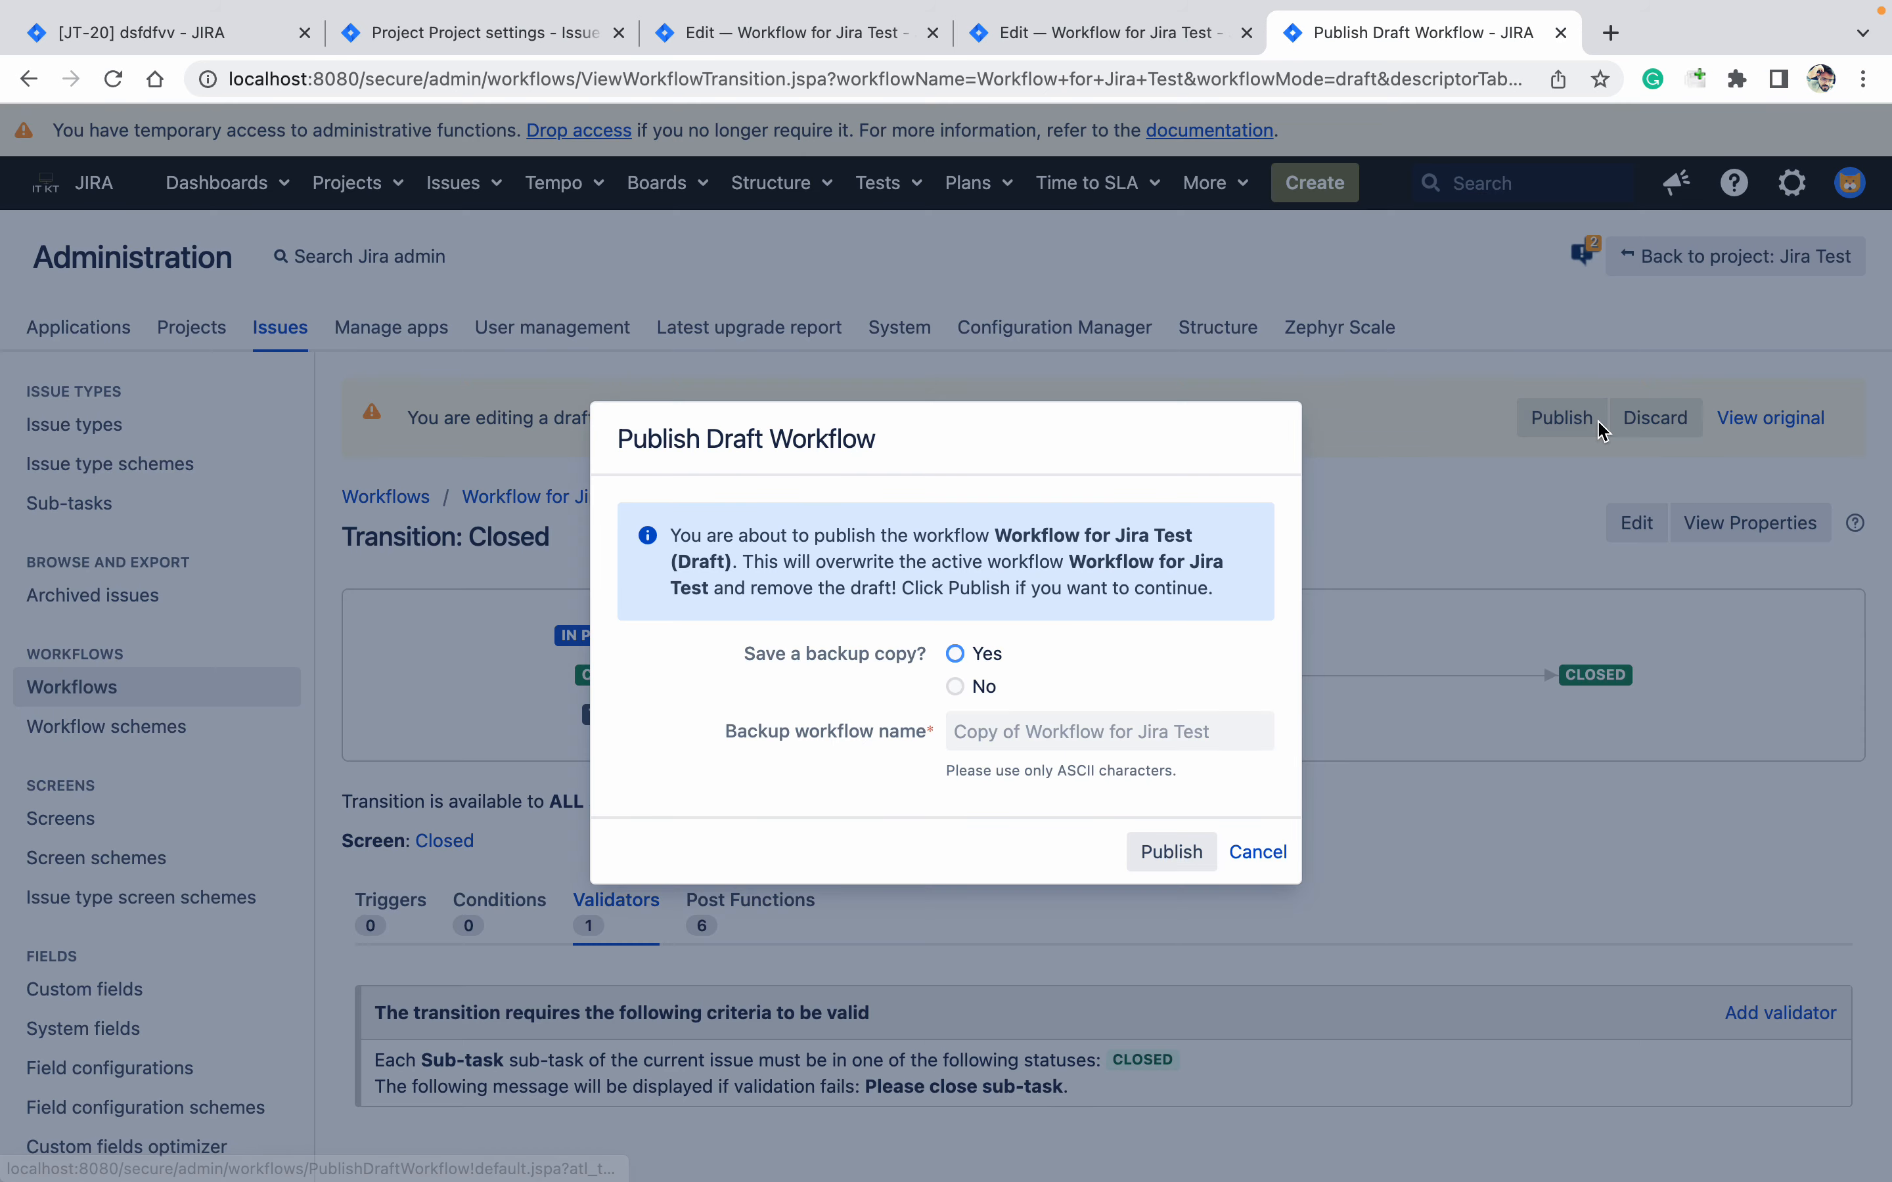
pyautogui.click(956, 687)
pyautogui.click(1146, 846)
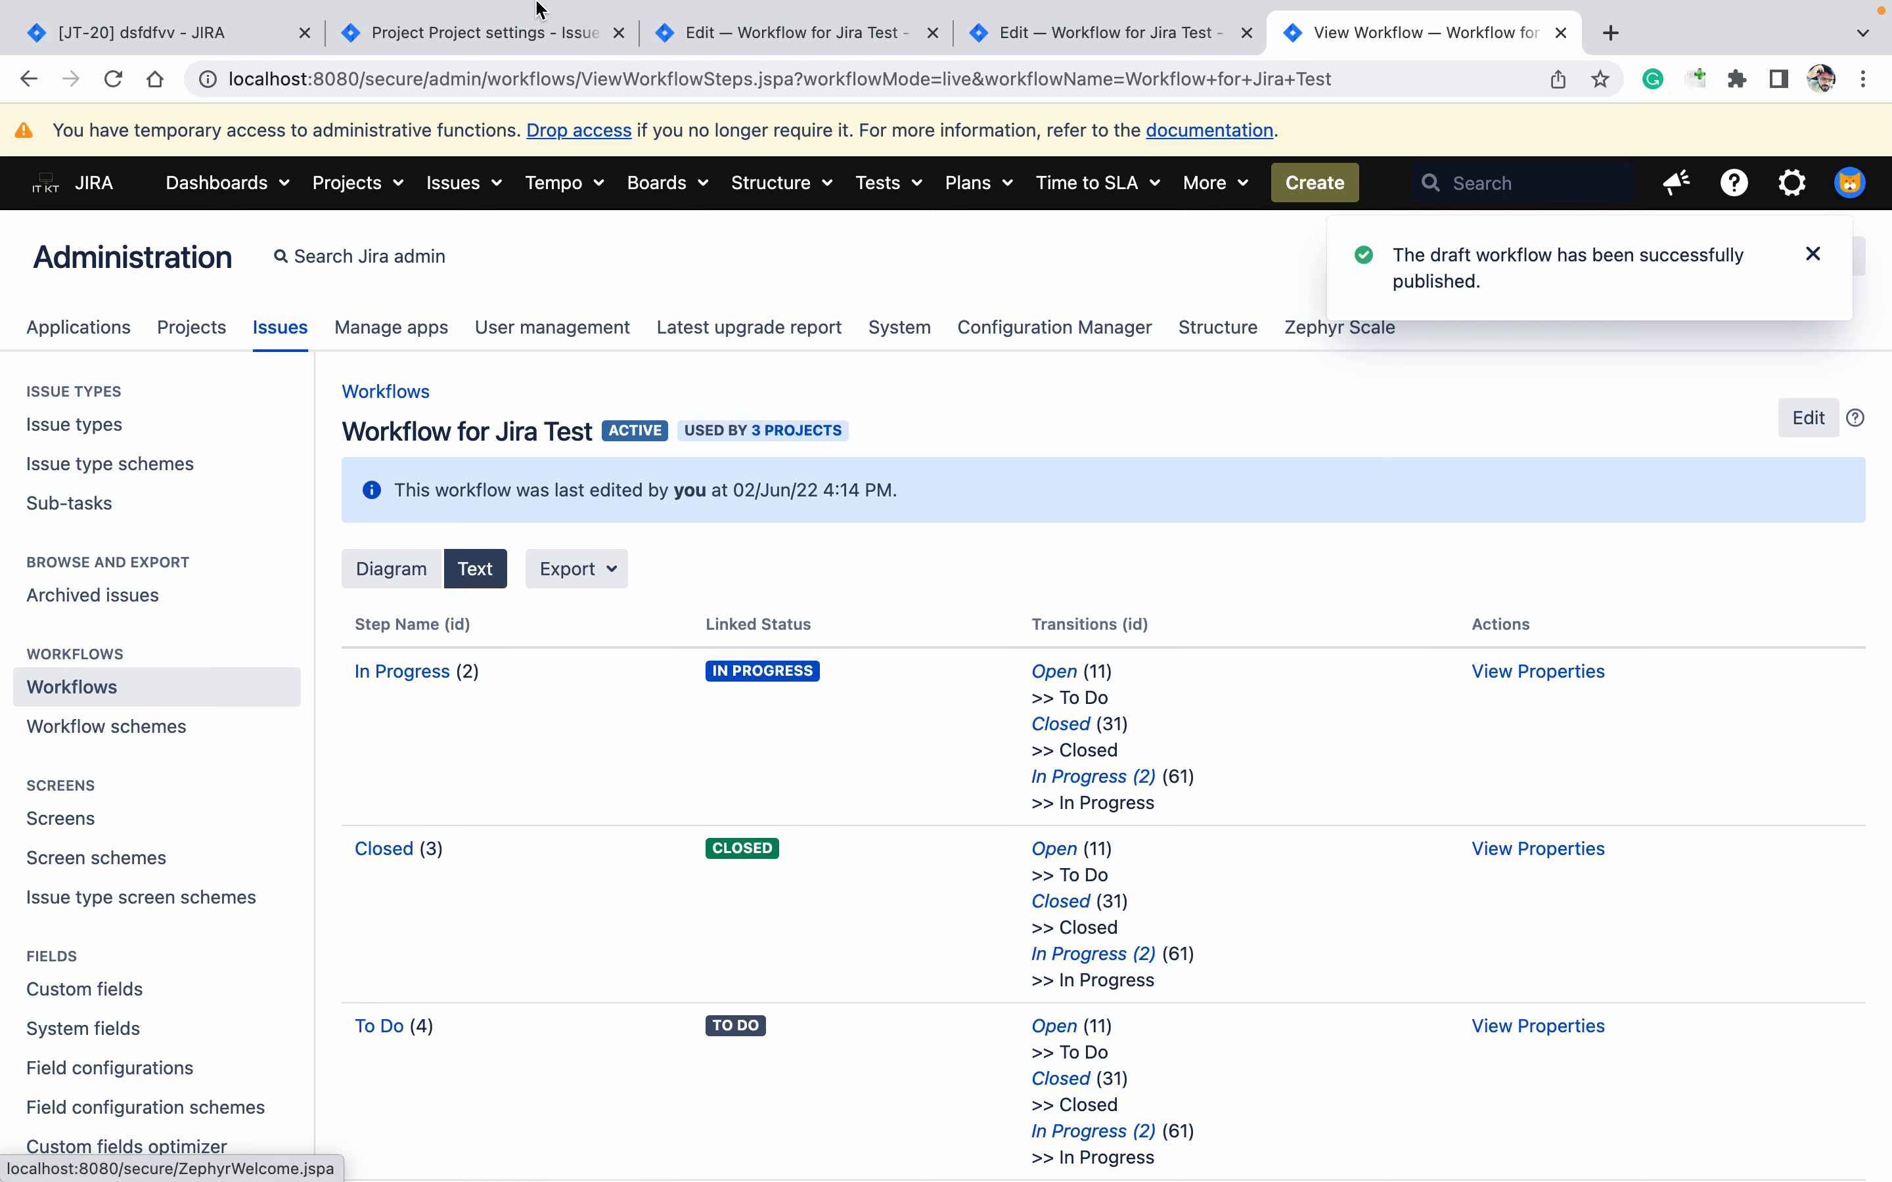
# Close parent issue JT-20 with resolution Done while both of its sub-tasks are closed
pyautogui.click(198, 36)
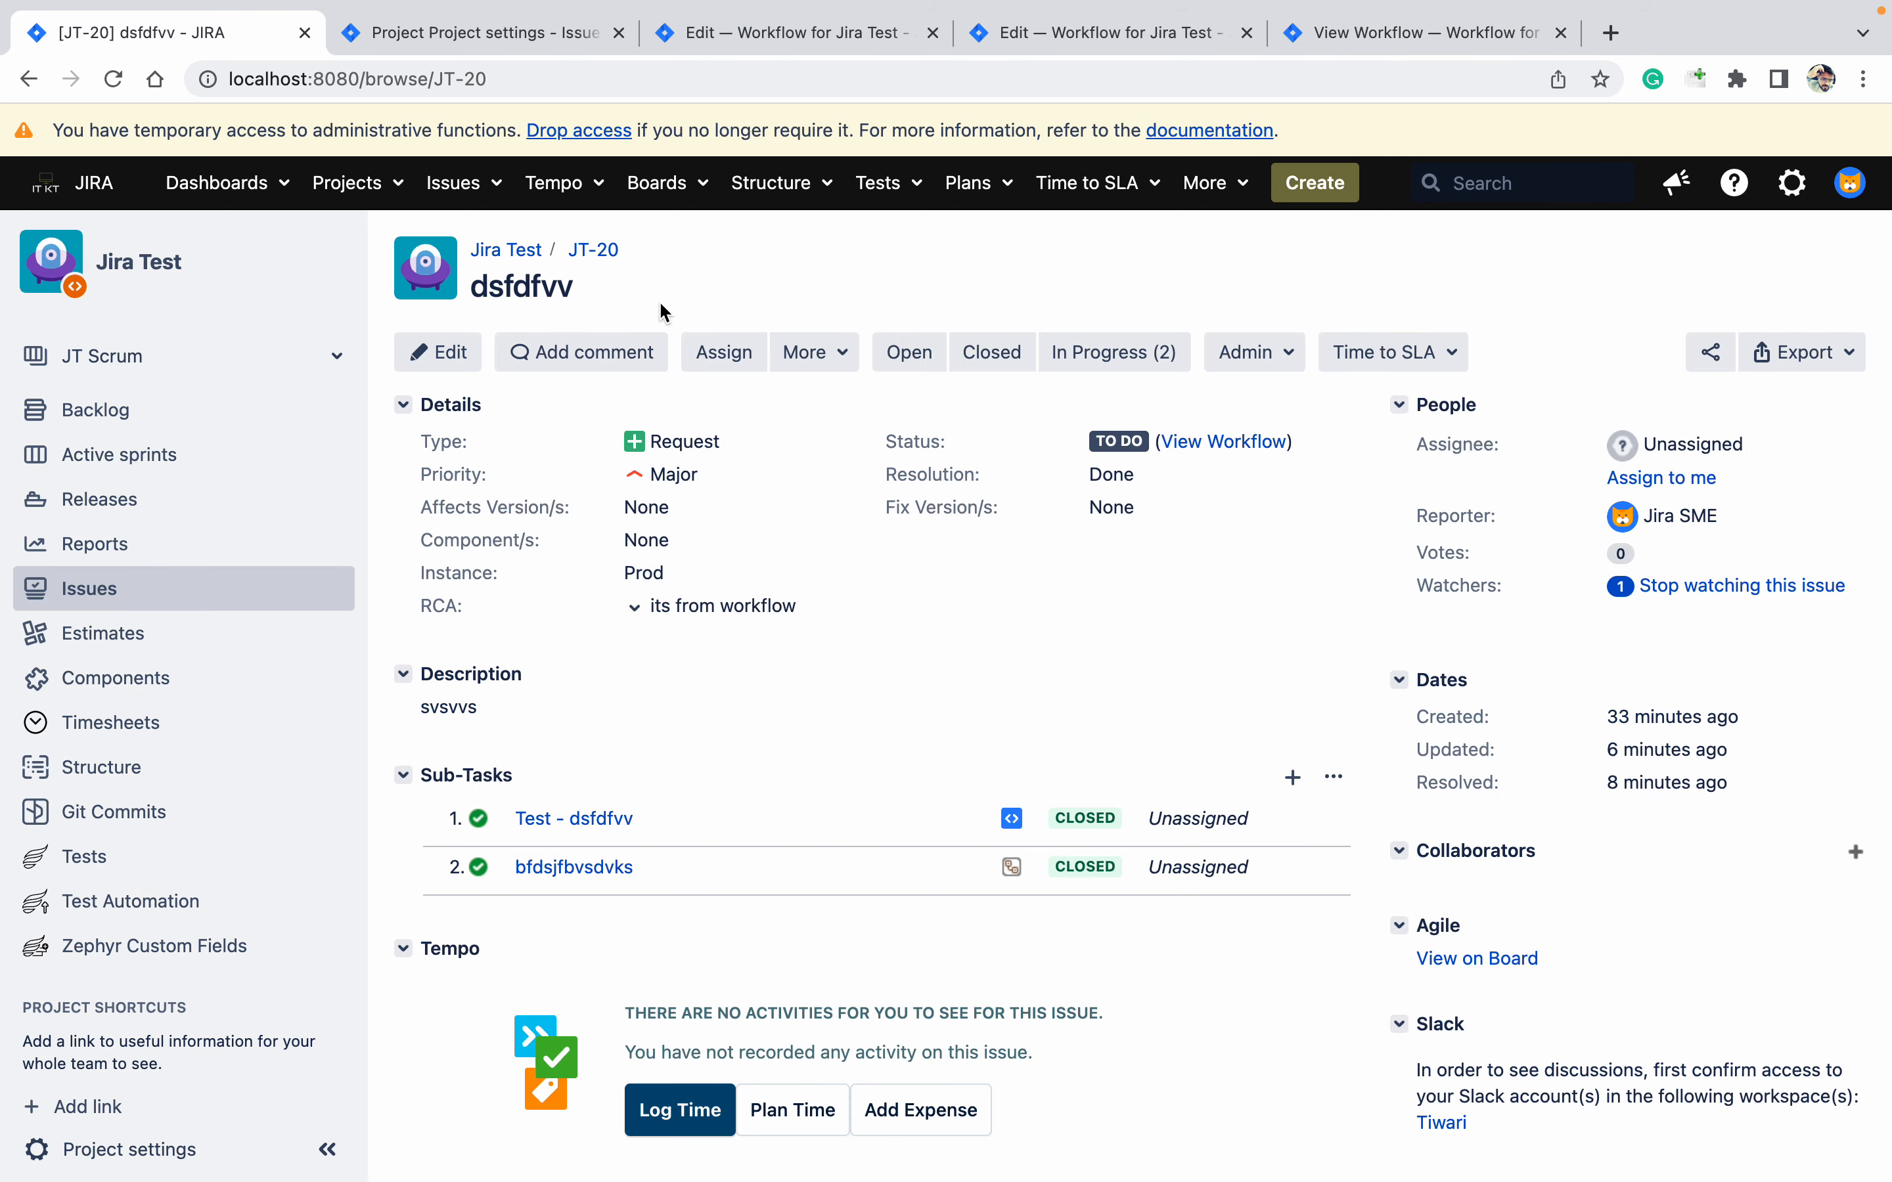
pyautogui.click(993, 361)
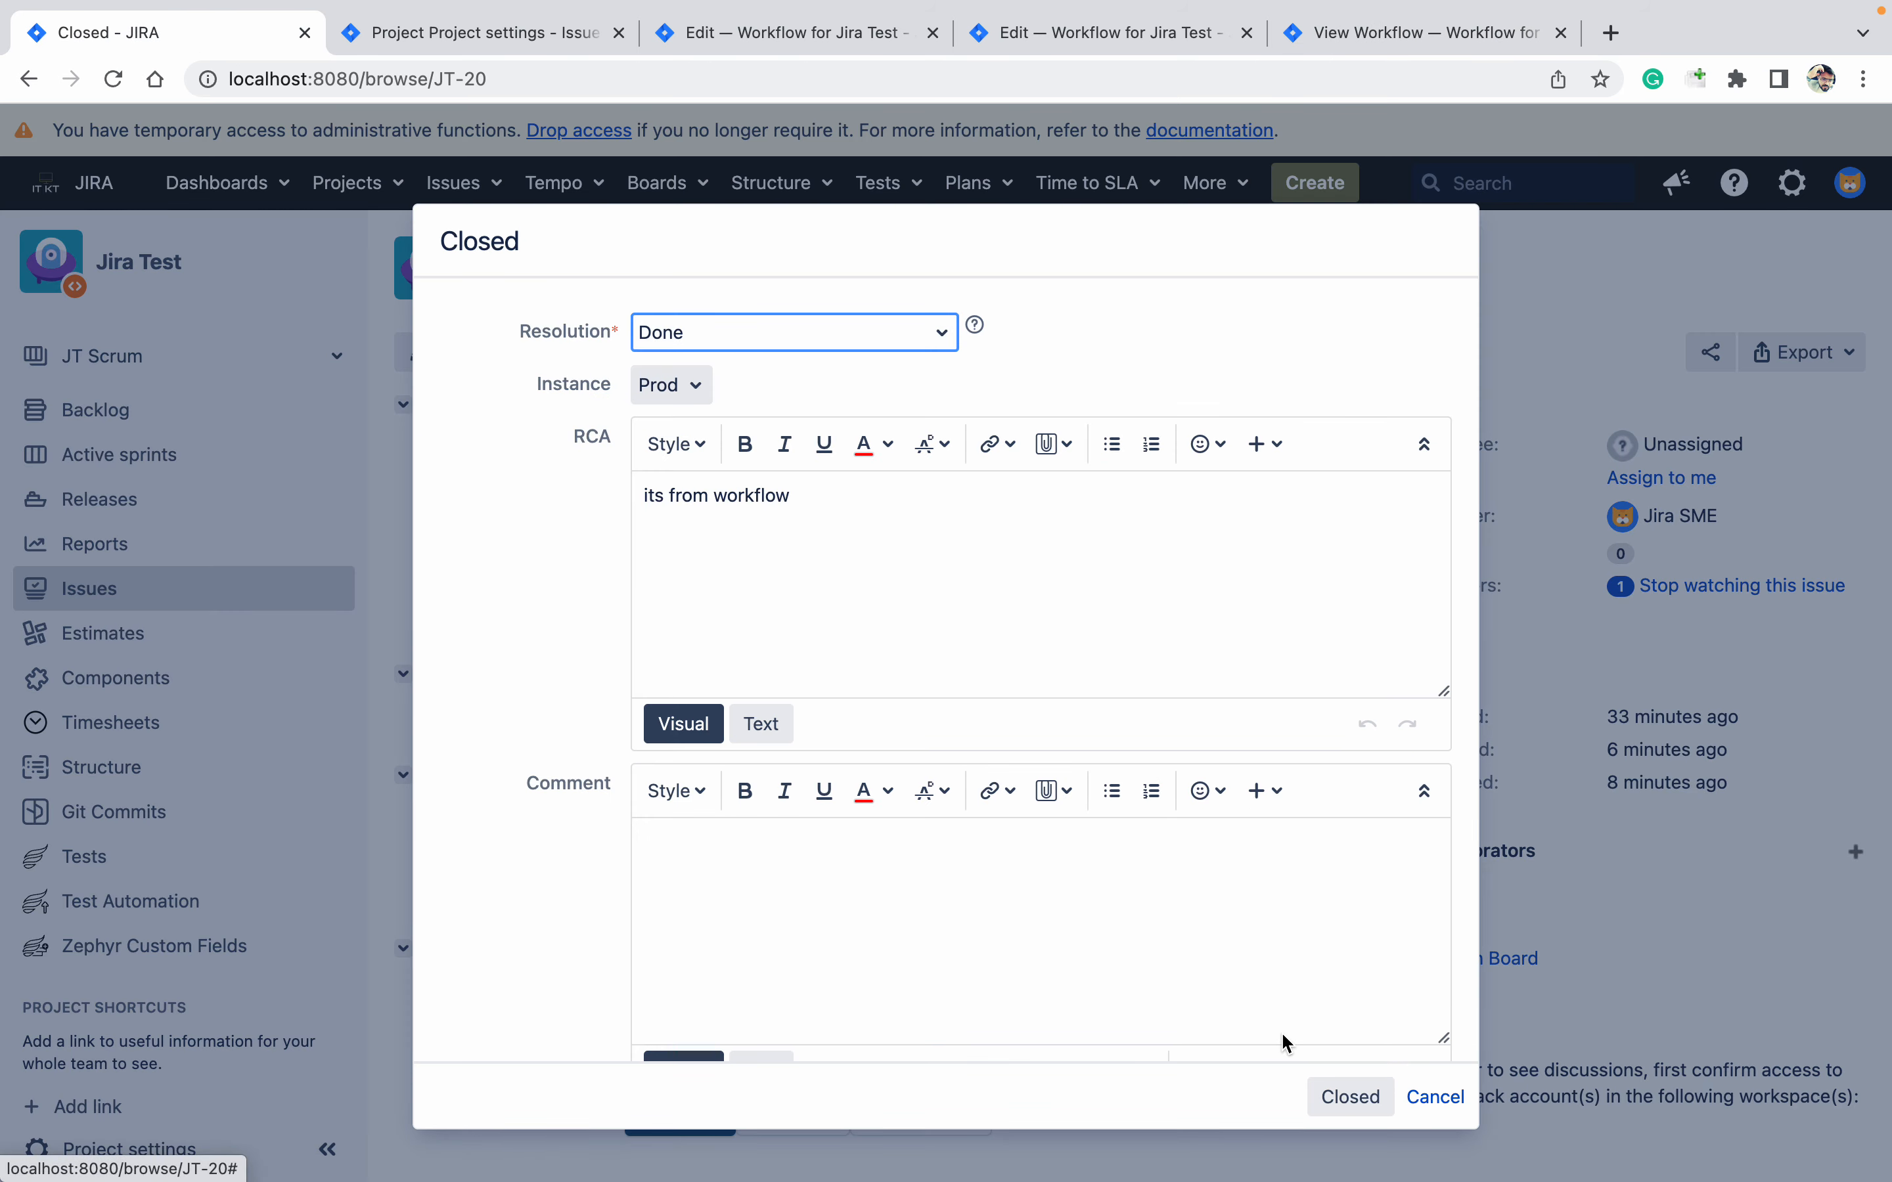
pyautogui.click(1364, 1103)
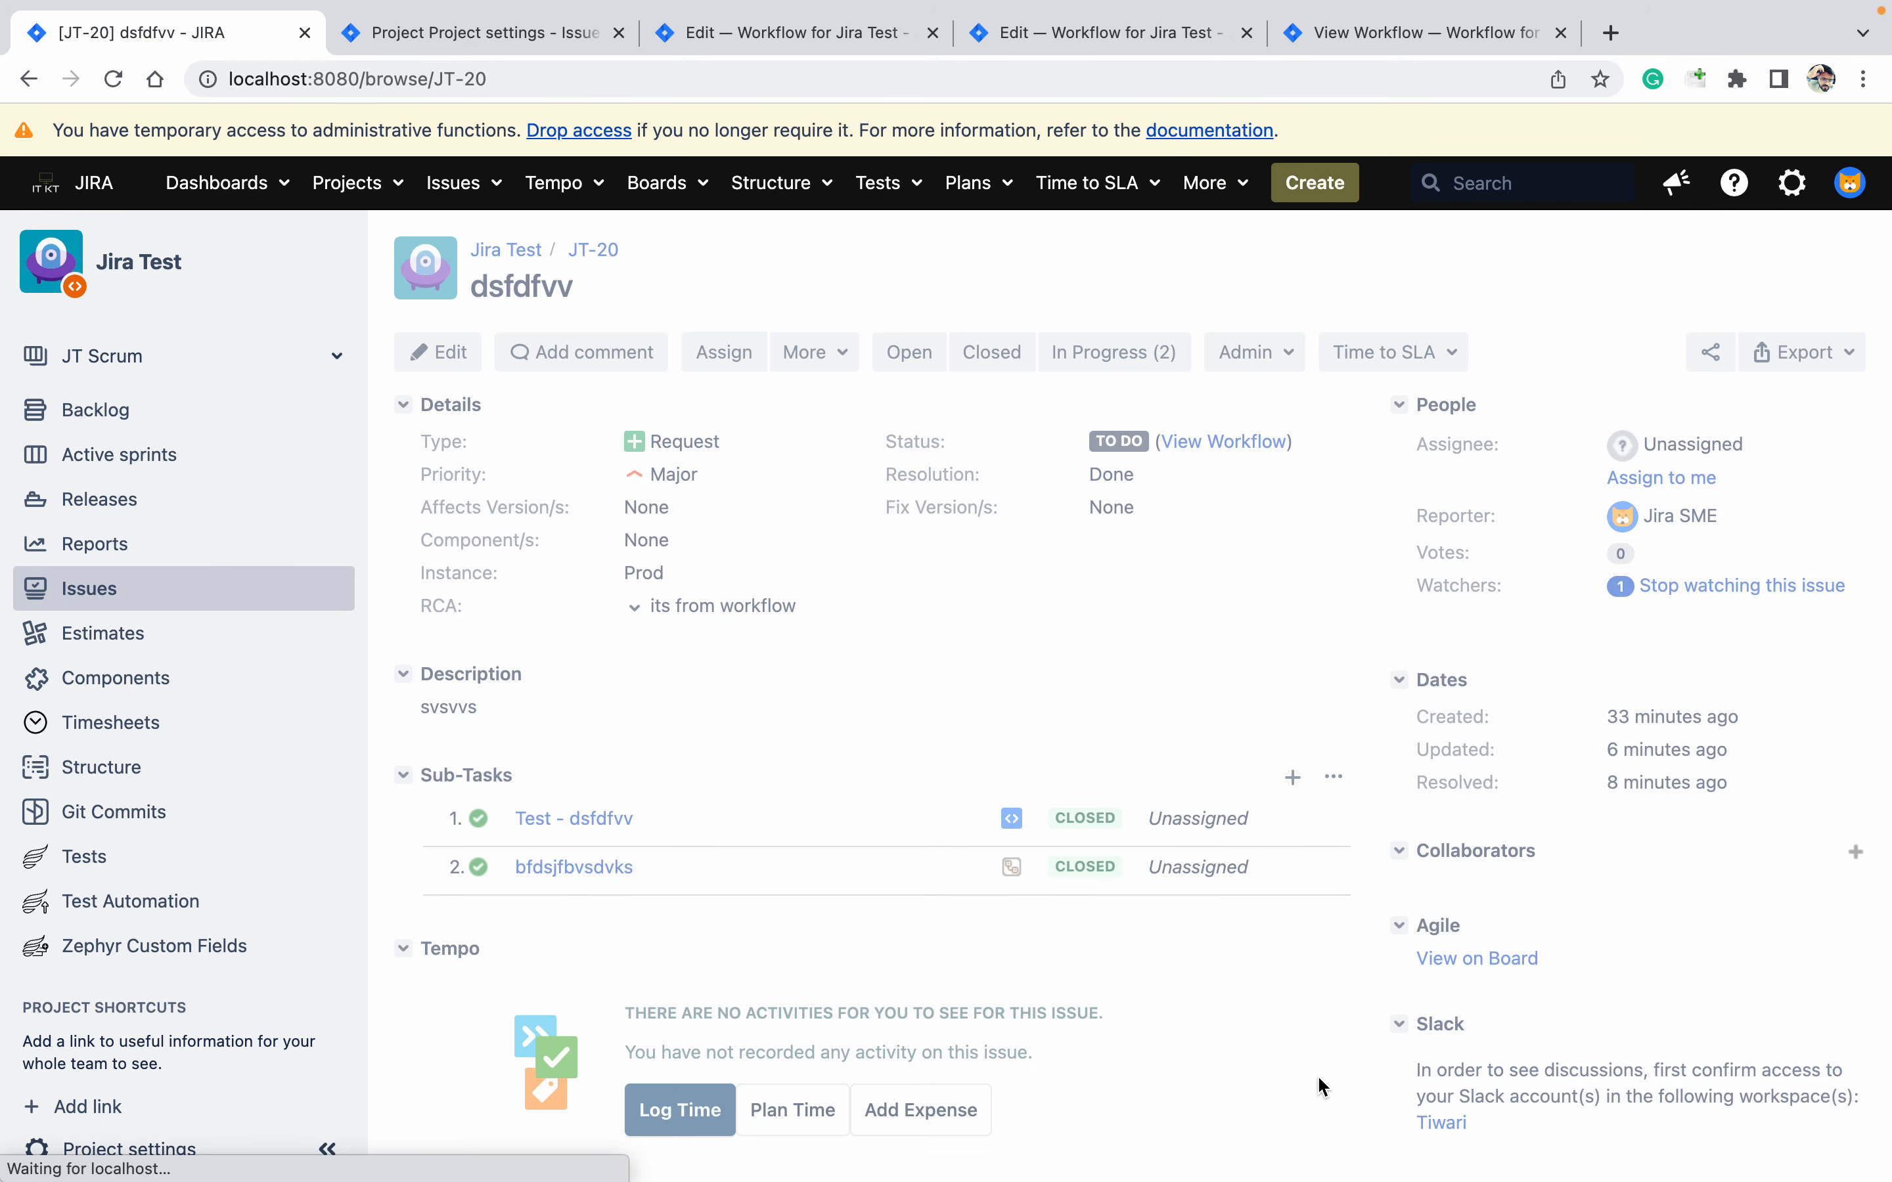
# Open sub-tasks JT-21 and JT-22 in separate browser tabs and move parent issue JT-20 back to To Do
pyautogui.keyDown('super'); pyautogui.click(589, 828); pyautogui.keyUp('super')
pyautogui.keyDown('super'); pyautogui.click(592, 870); pyautogui.keyUp('super')
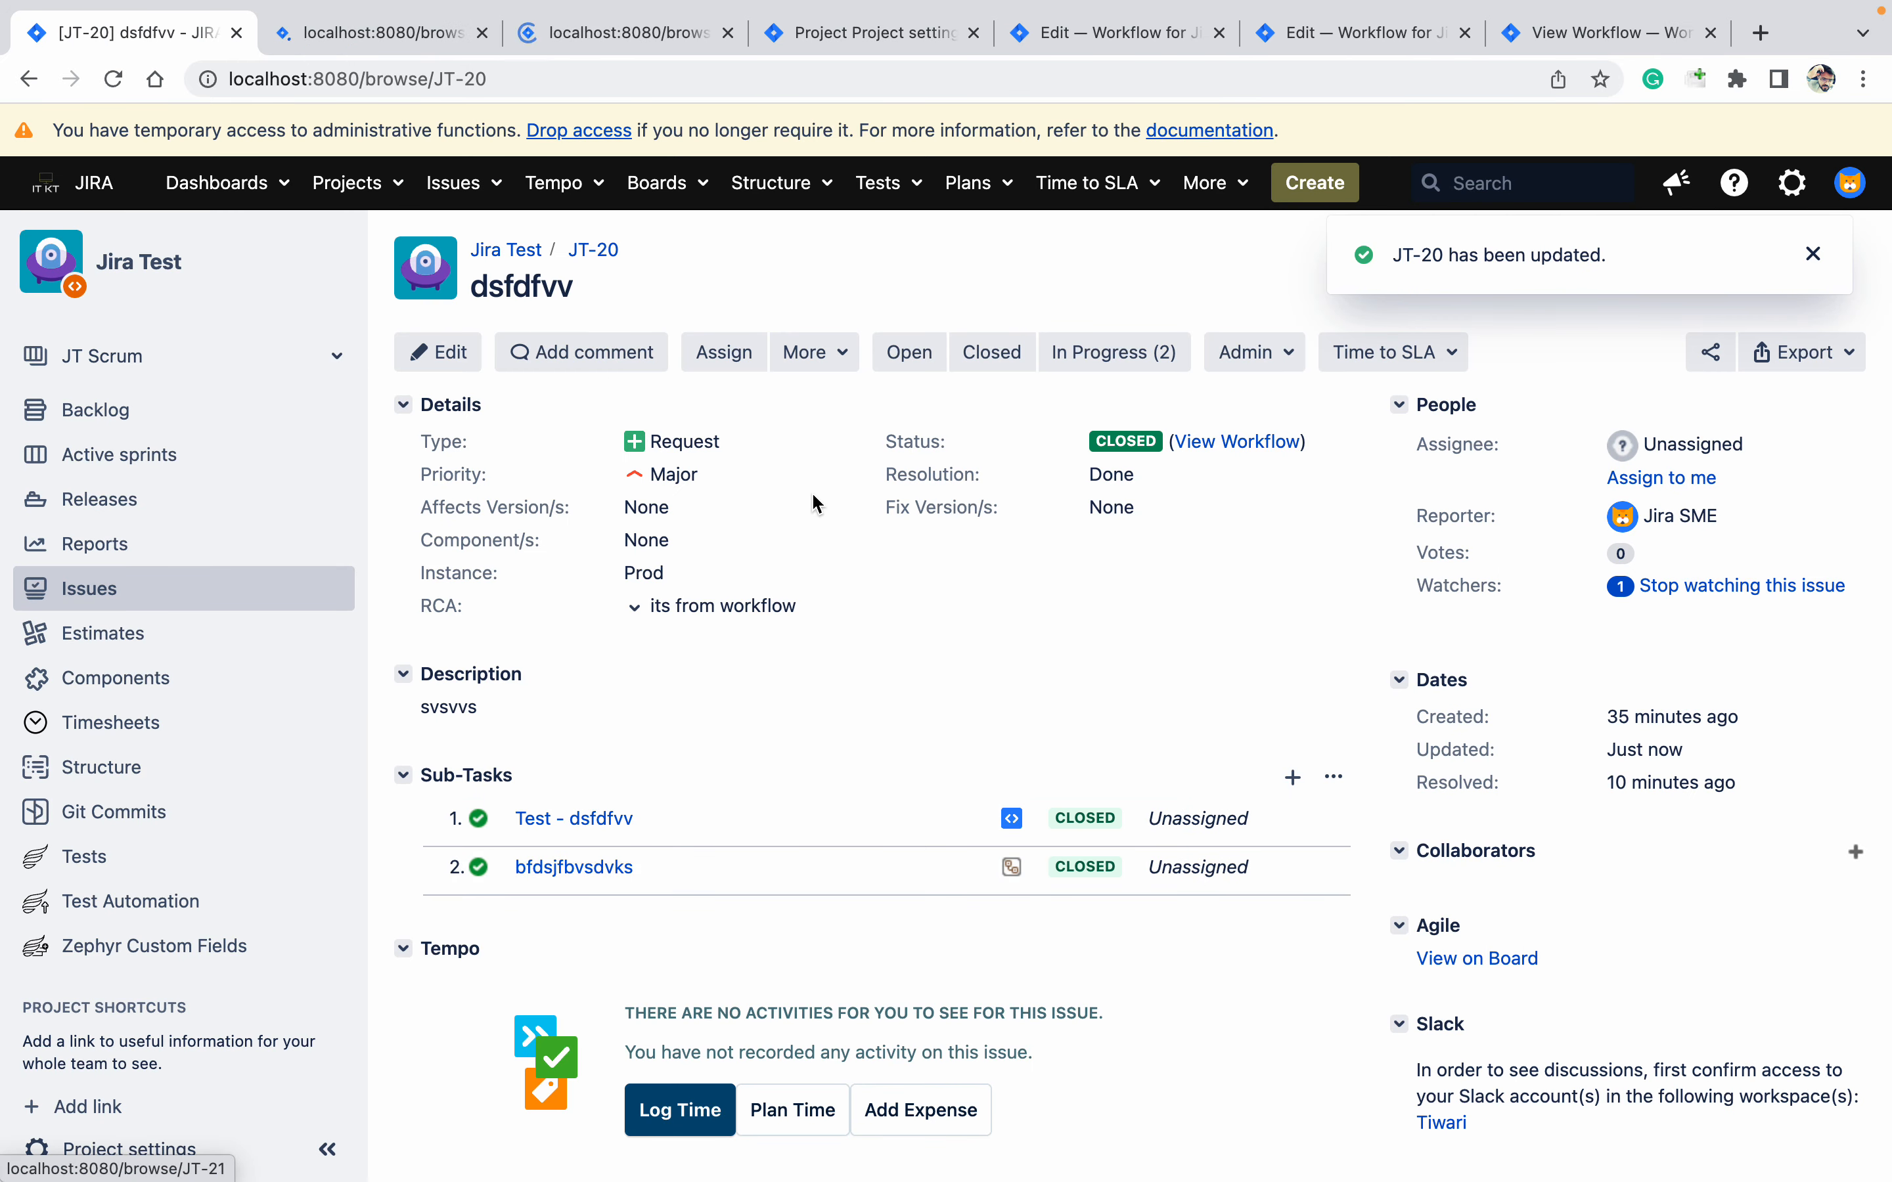
pyautogui.click(920, 362)
# Reopen both sub-tasks, JT-21 and JT-22, leaving their assignee as Unassigned
pyautogui.click(366, 33)
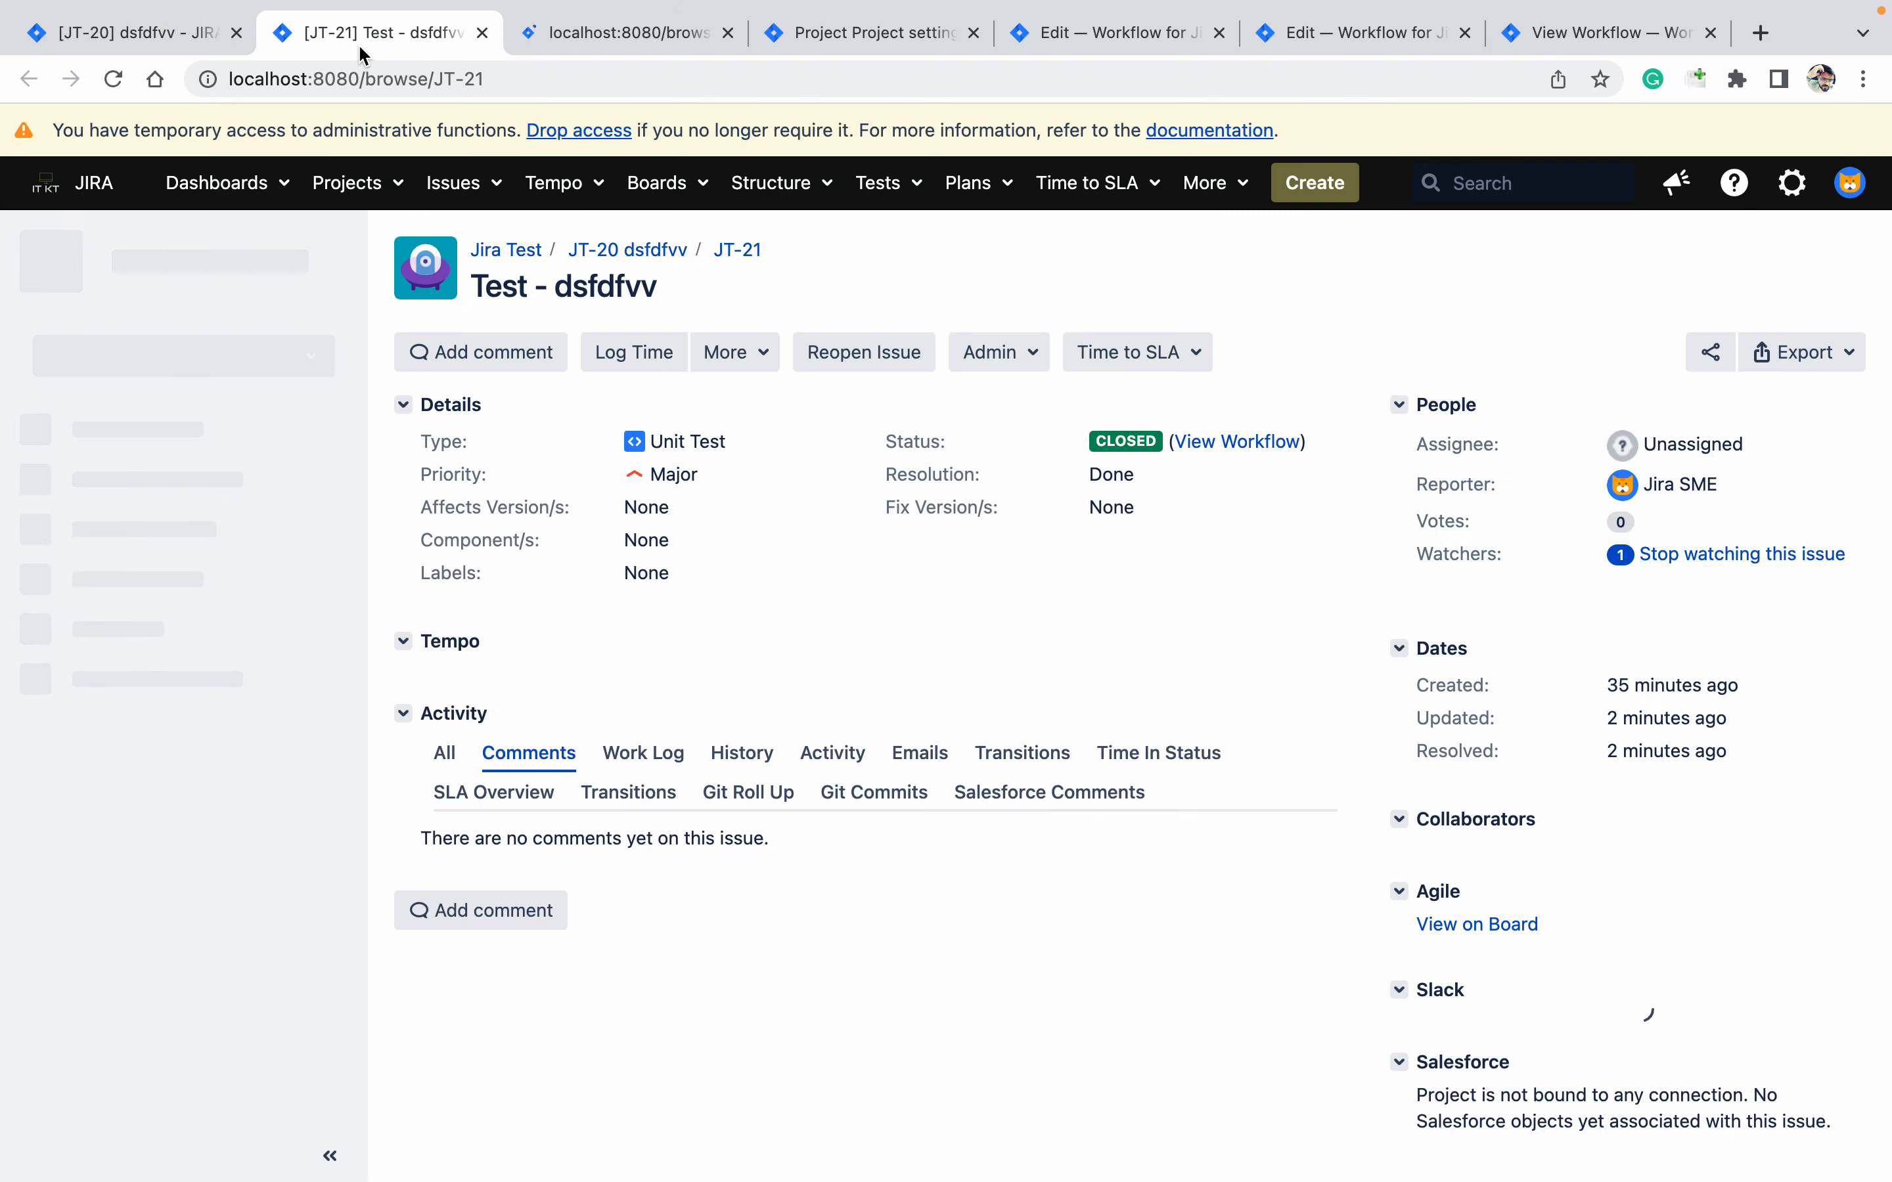
pyautogui.click(865, 352)
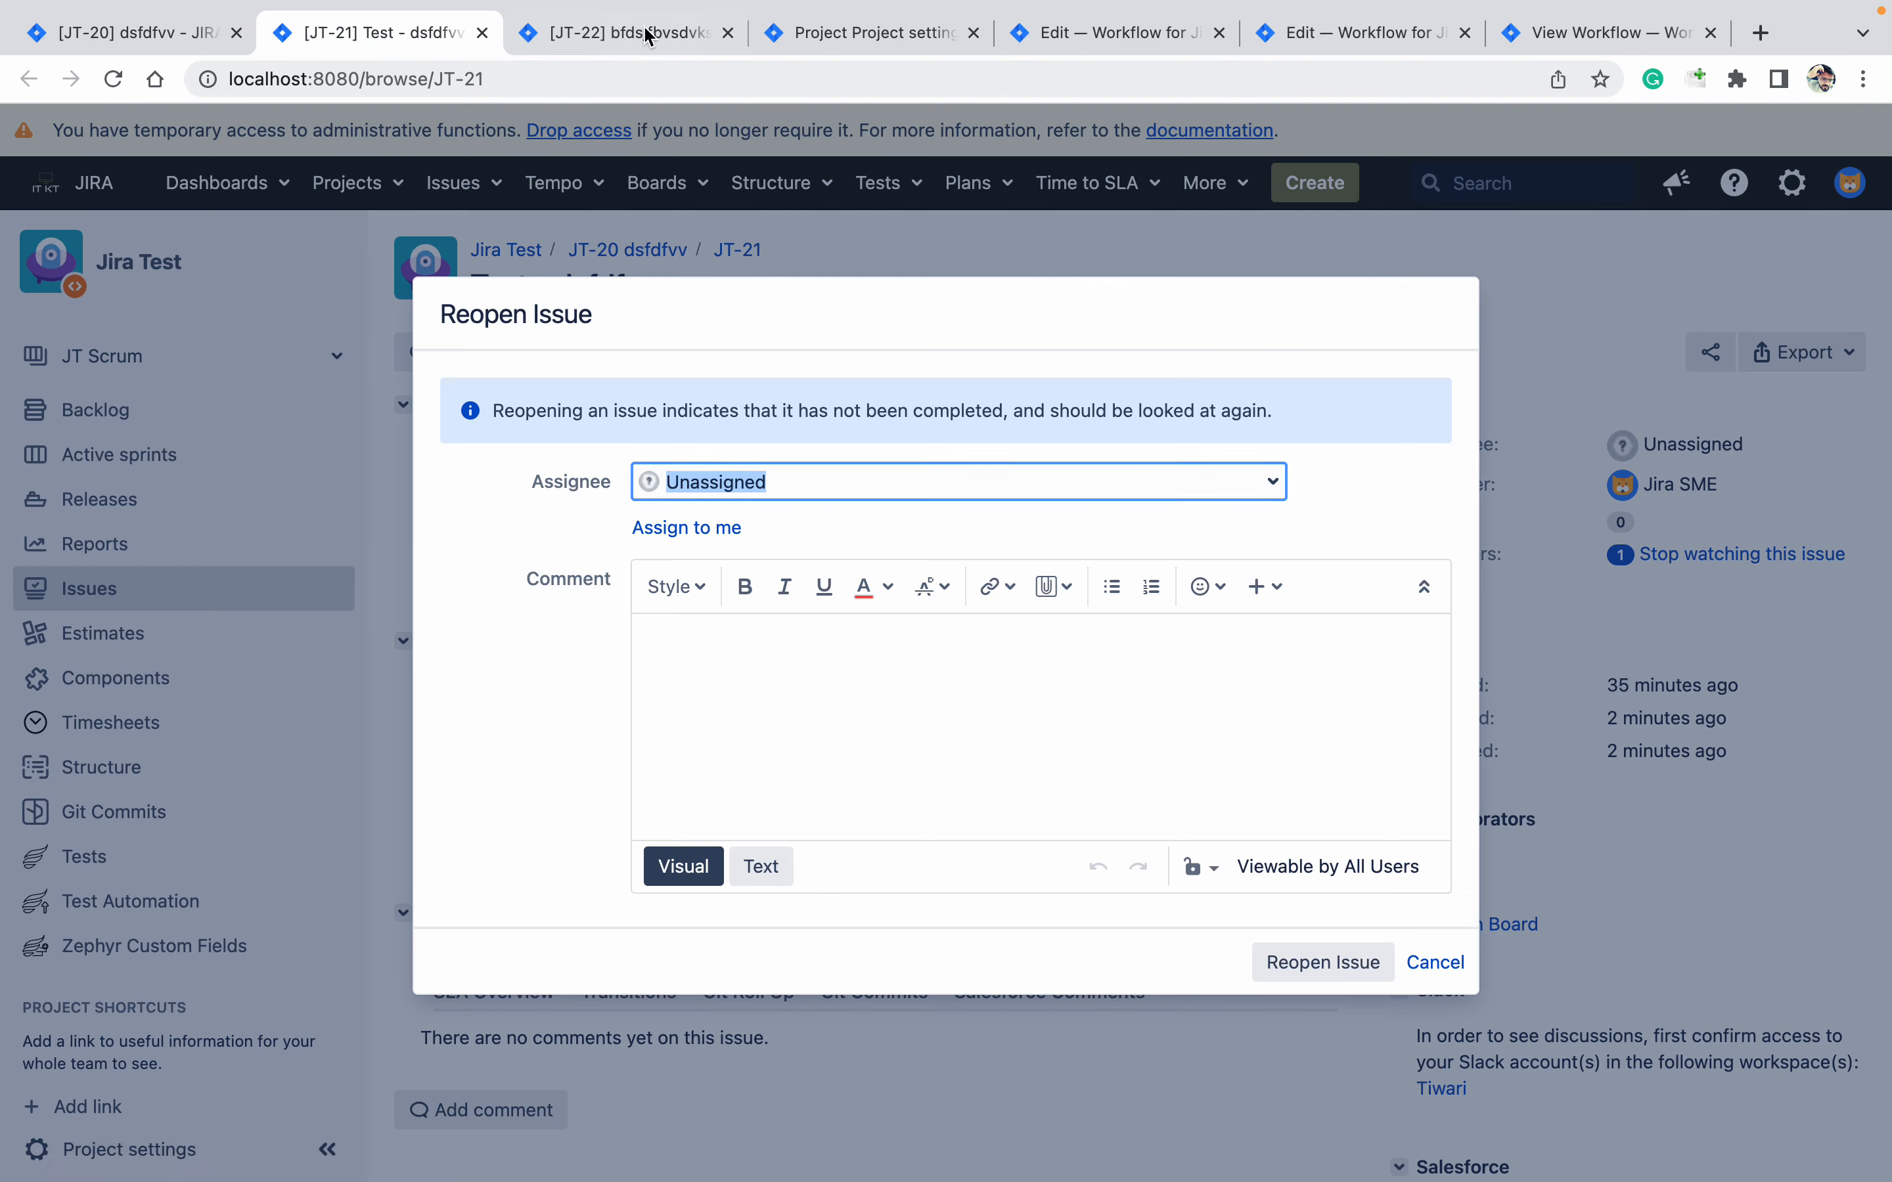
pyautogui.click(643, 33)
pyautogui.click(864, 353)
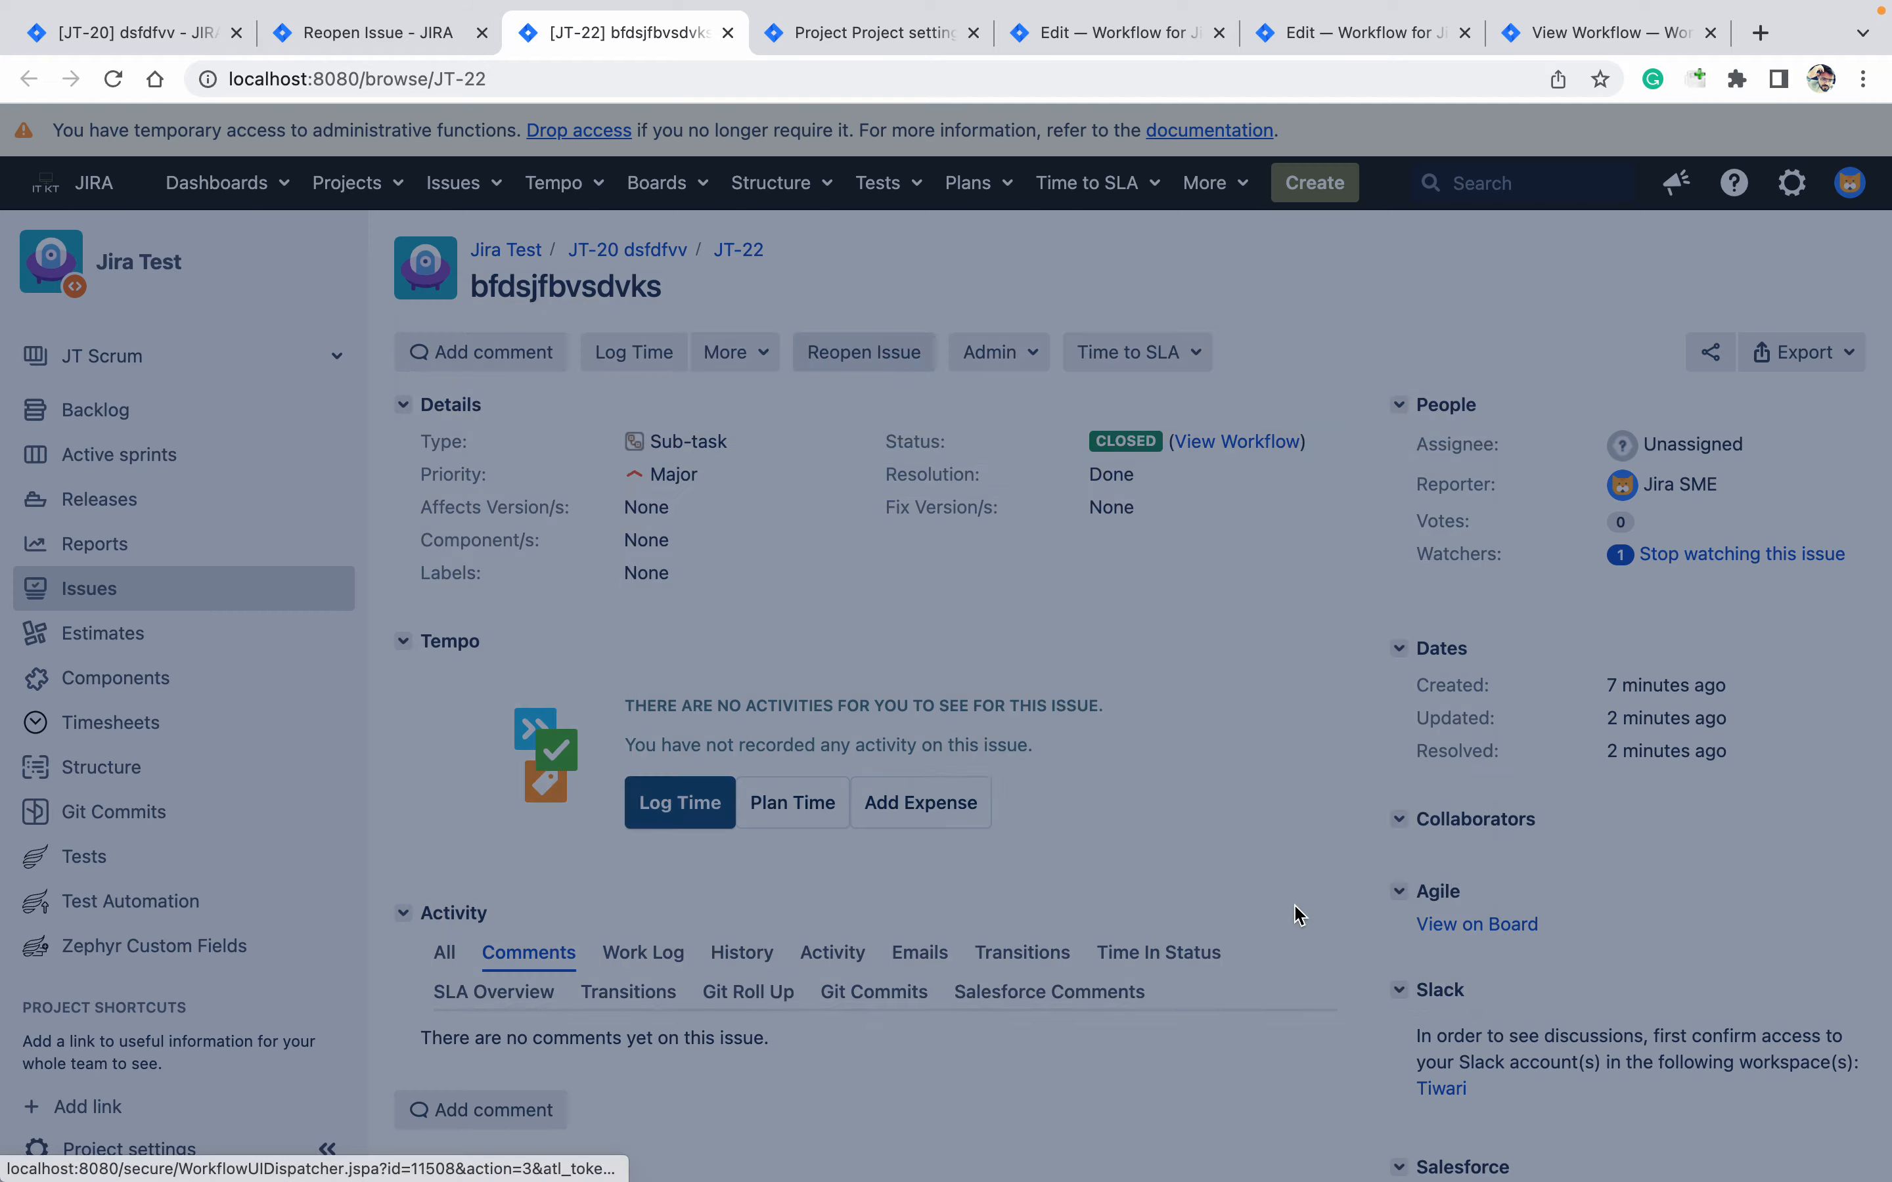
pyautogui.click(1299, 950)
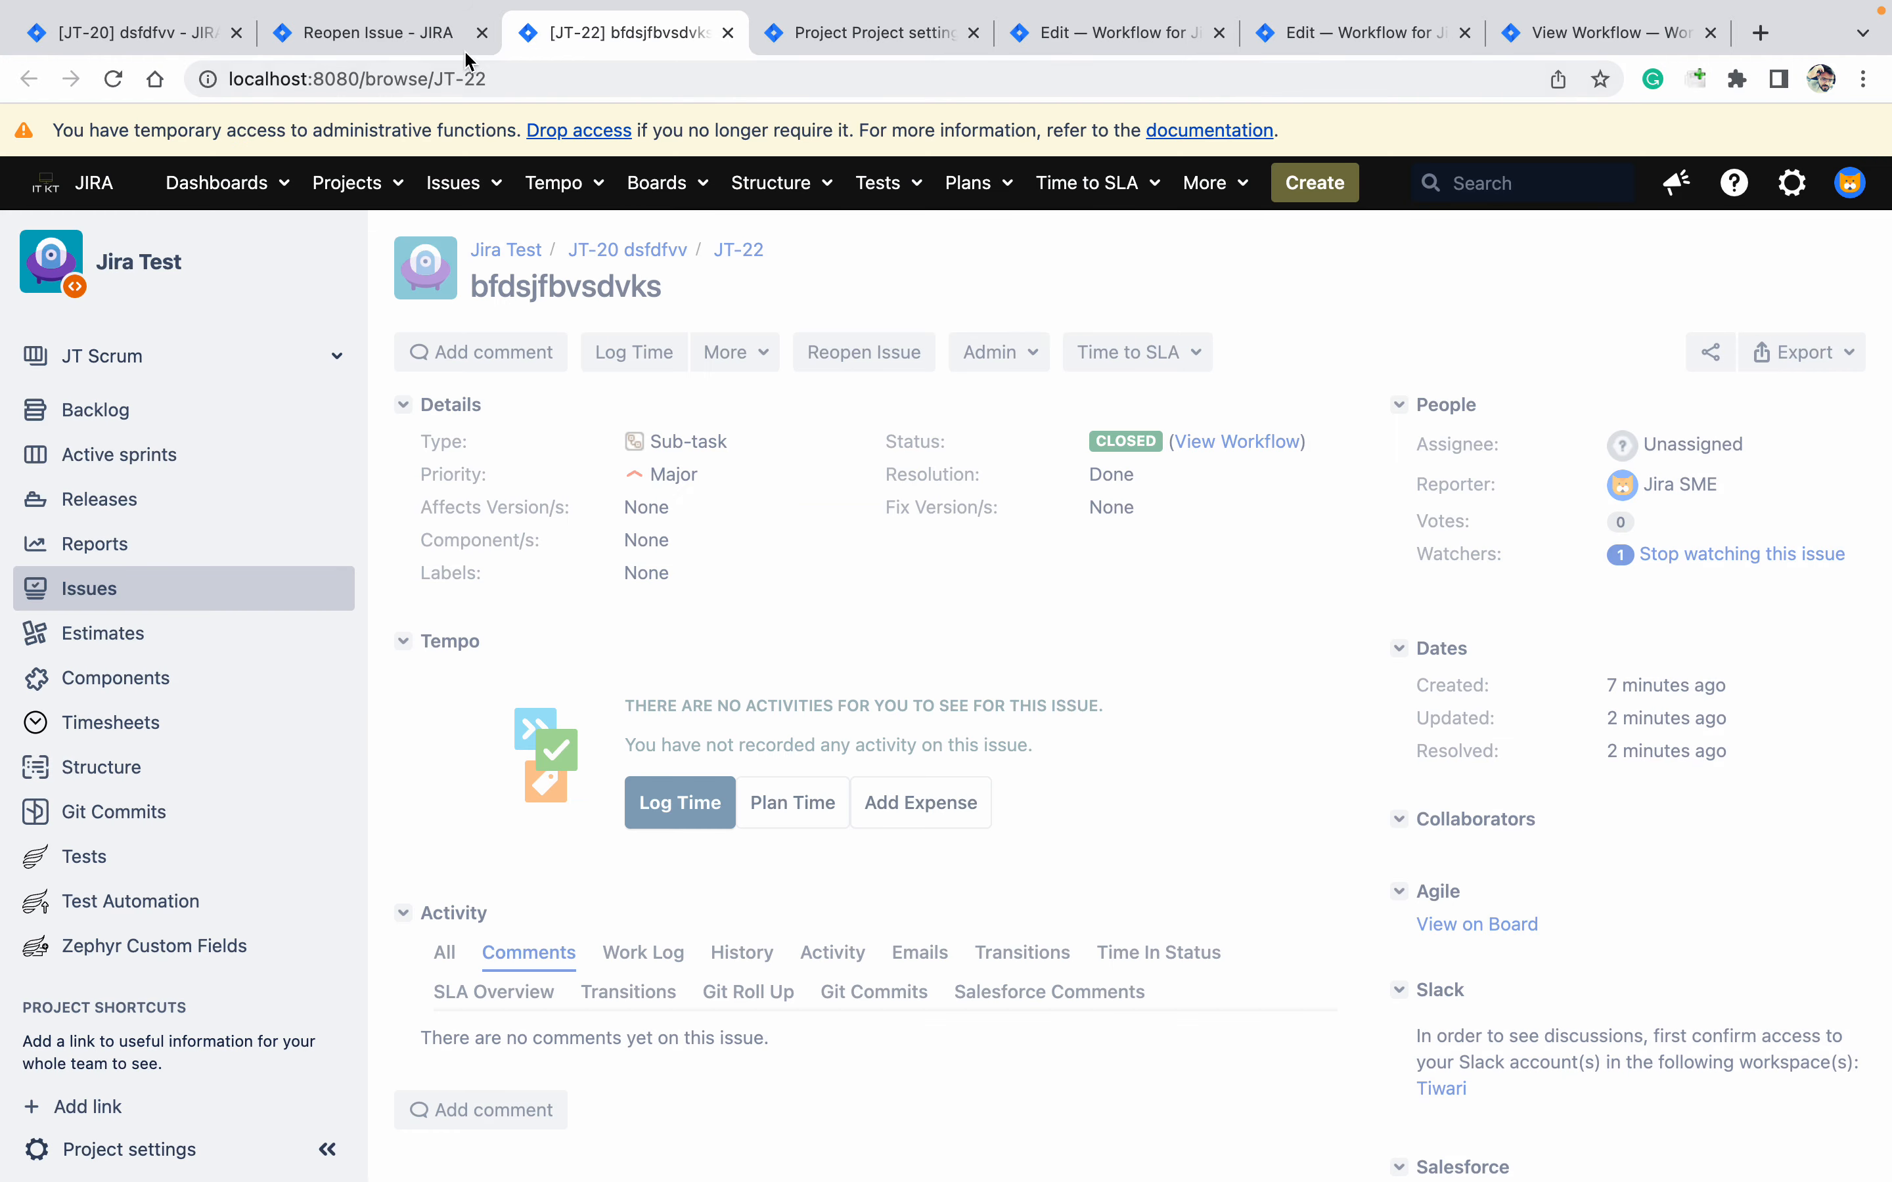
pyautogui.click(439, 41)
pyautogui.click(1321, 963)
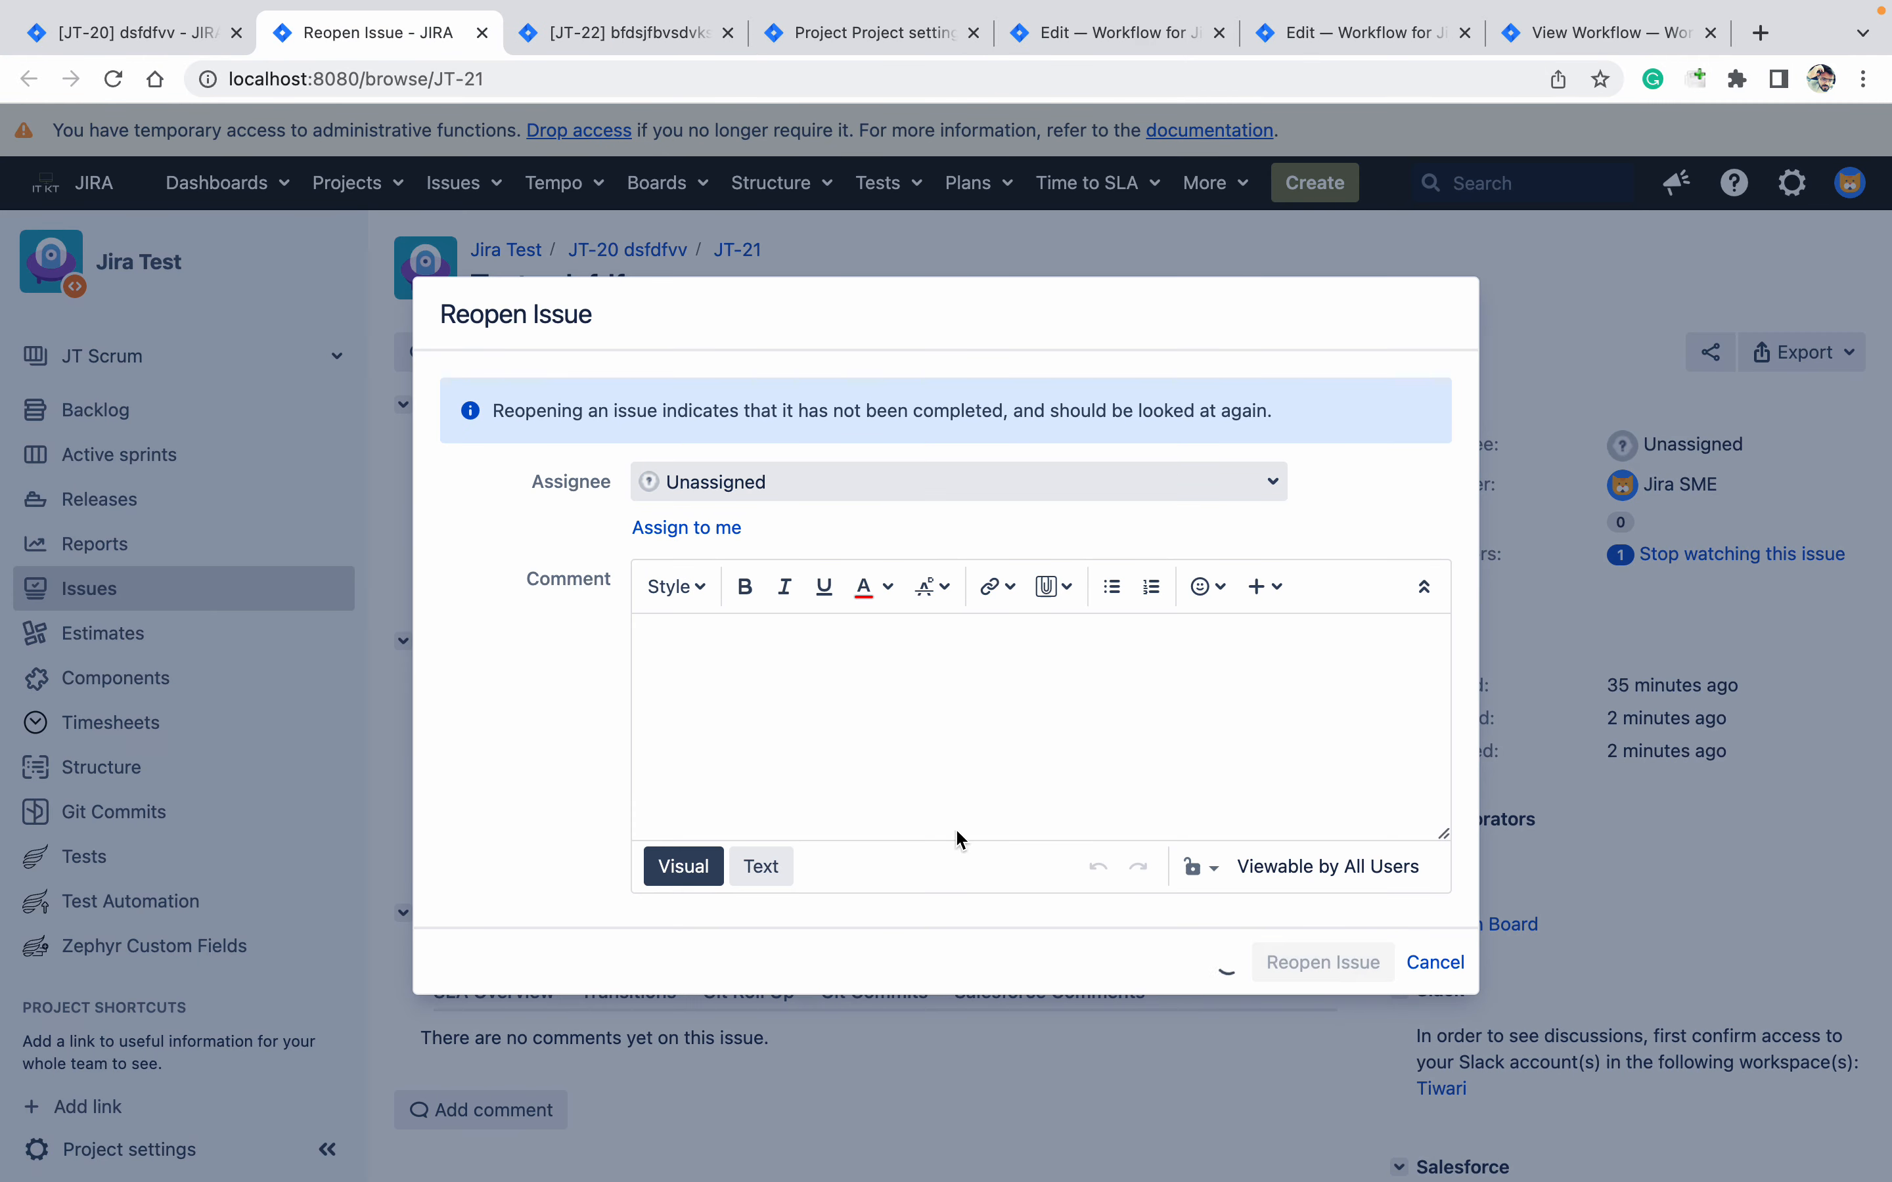
# Try to close parent issue JT-20 with resolution Done while both sub-tasks are reopened, then cancel the transition
pyautogui.click(133, 33)
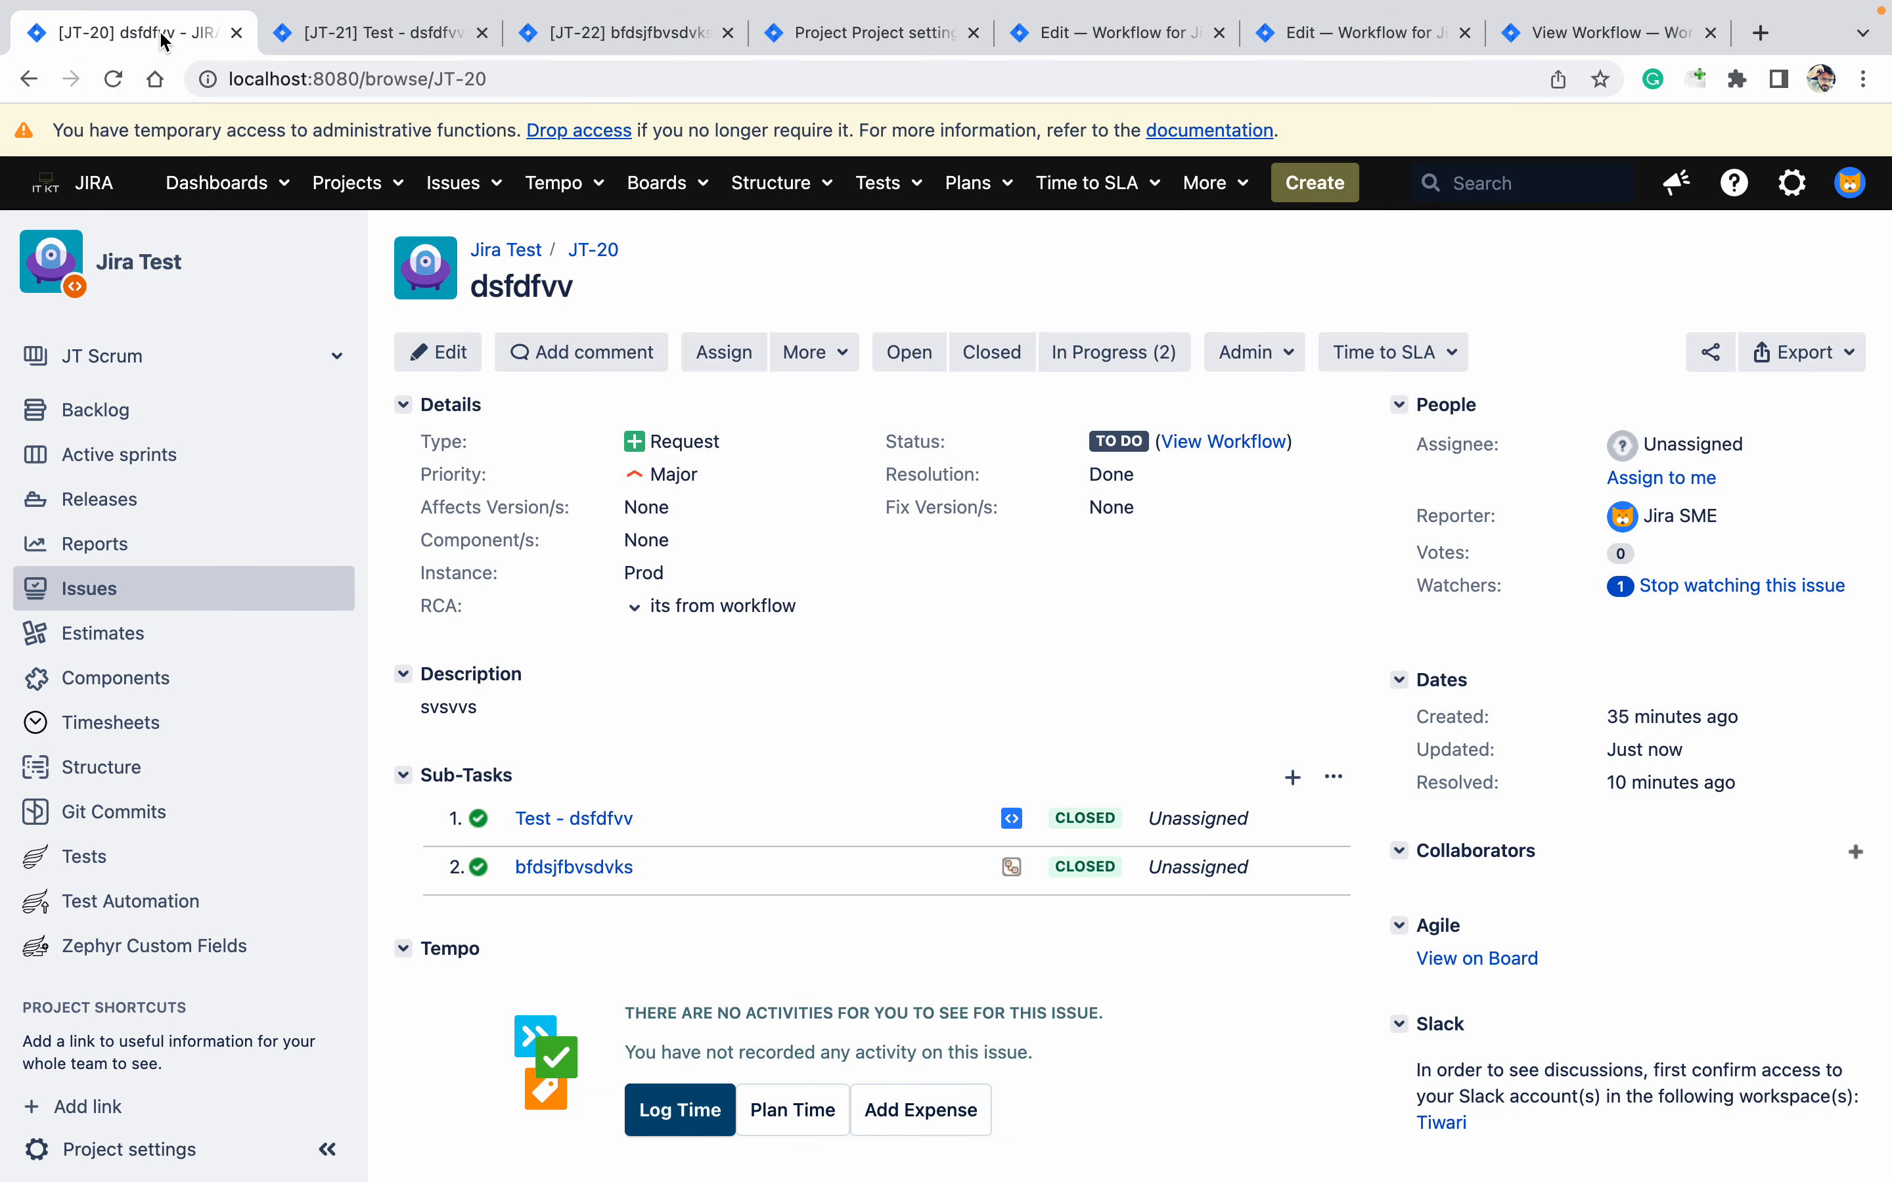
pyautogui.click(1007, 361)
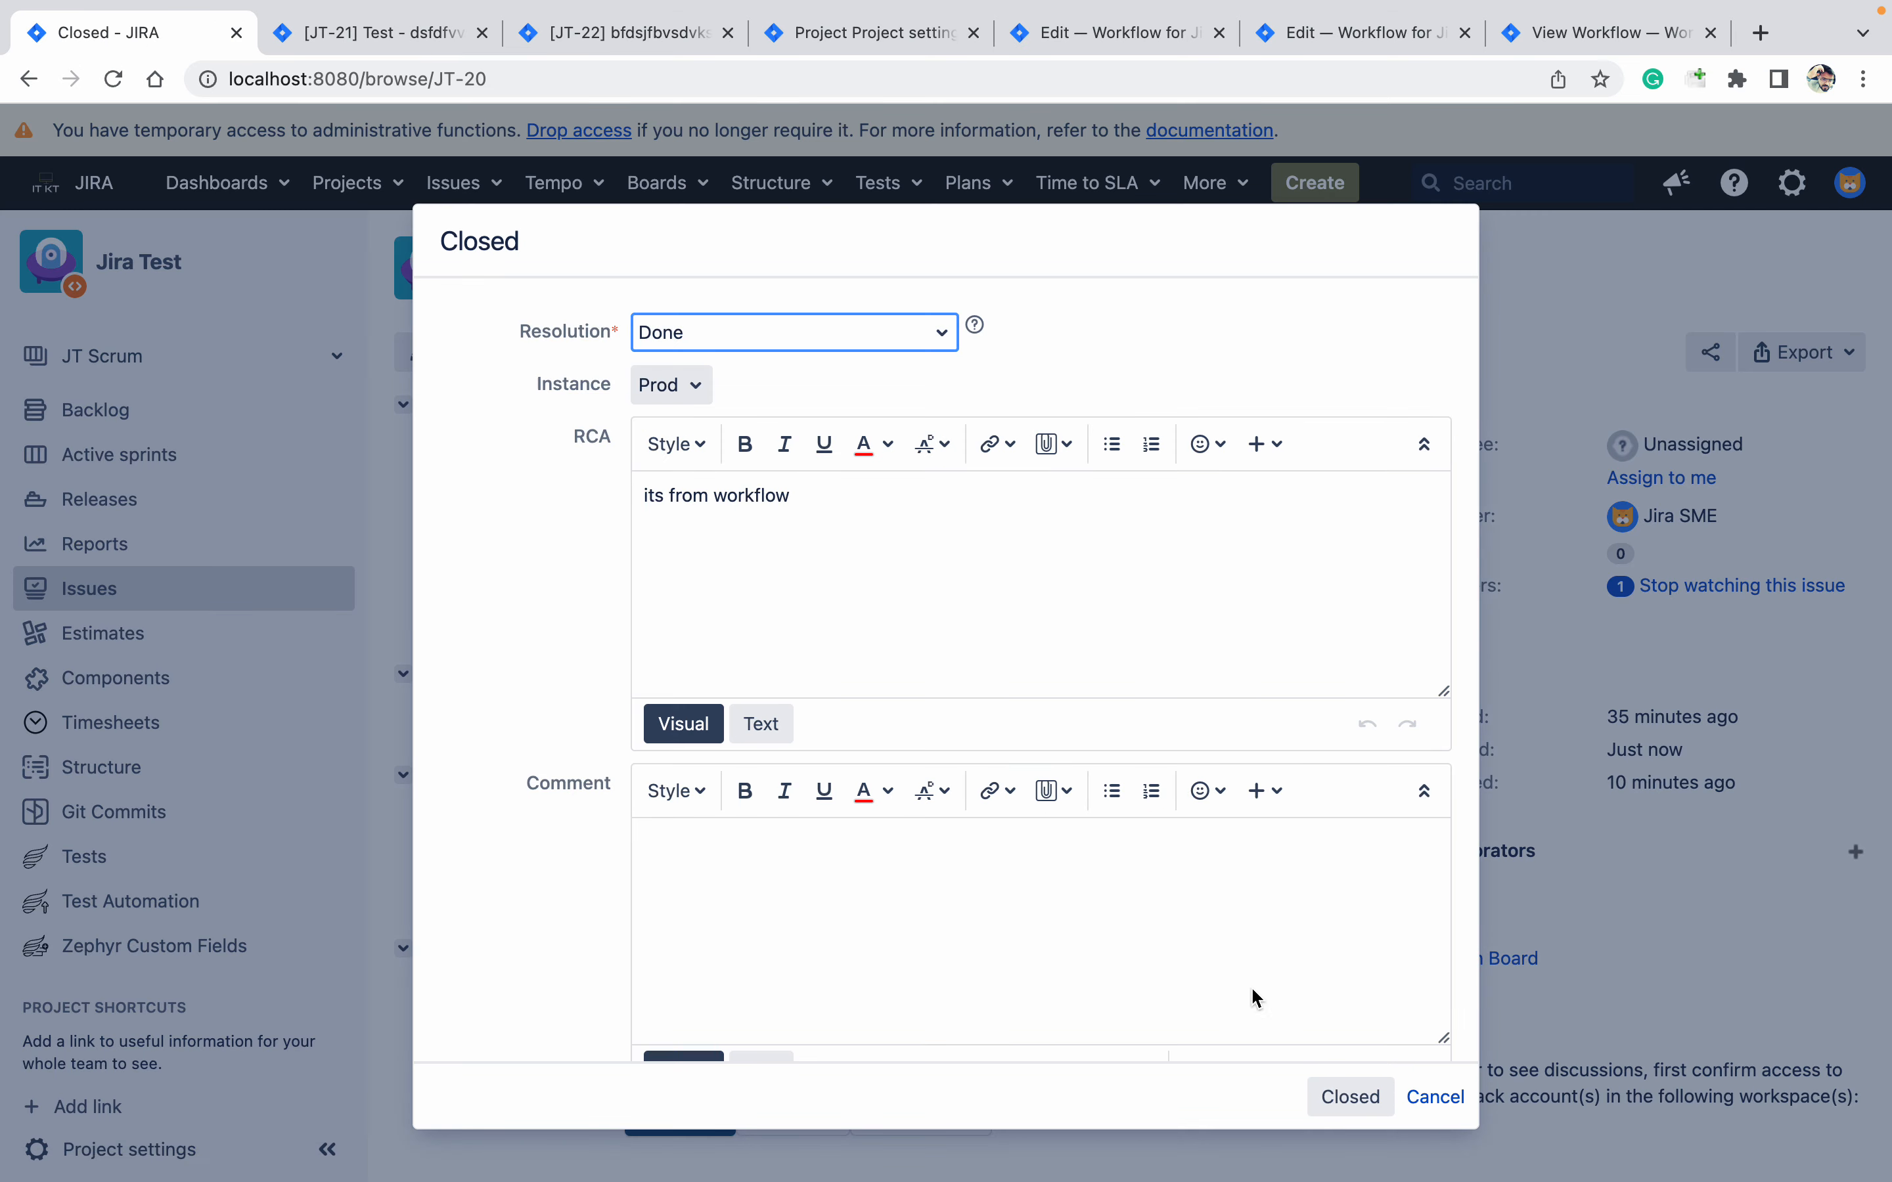
pyautogui.click(1353, 1097)
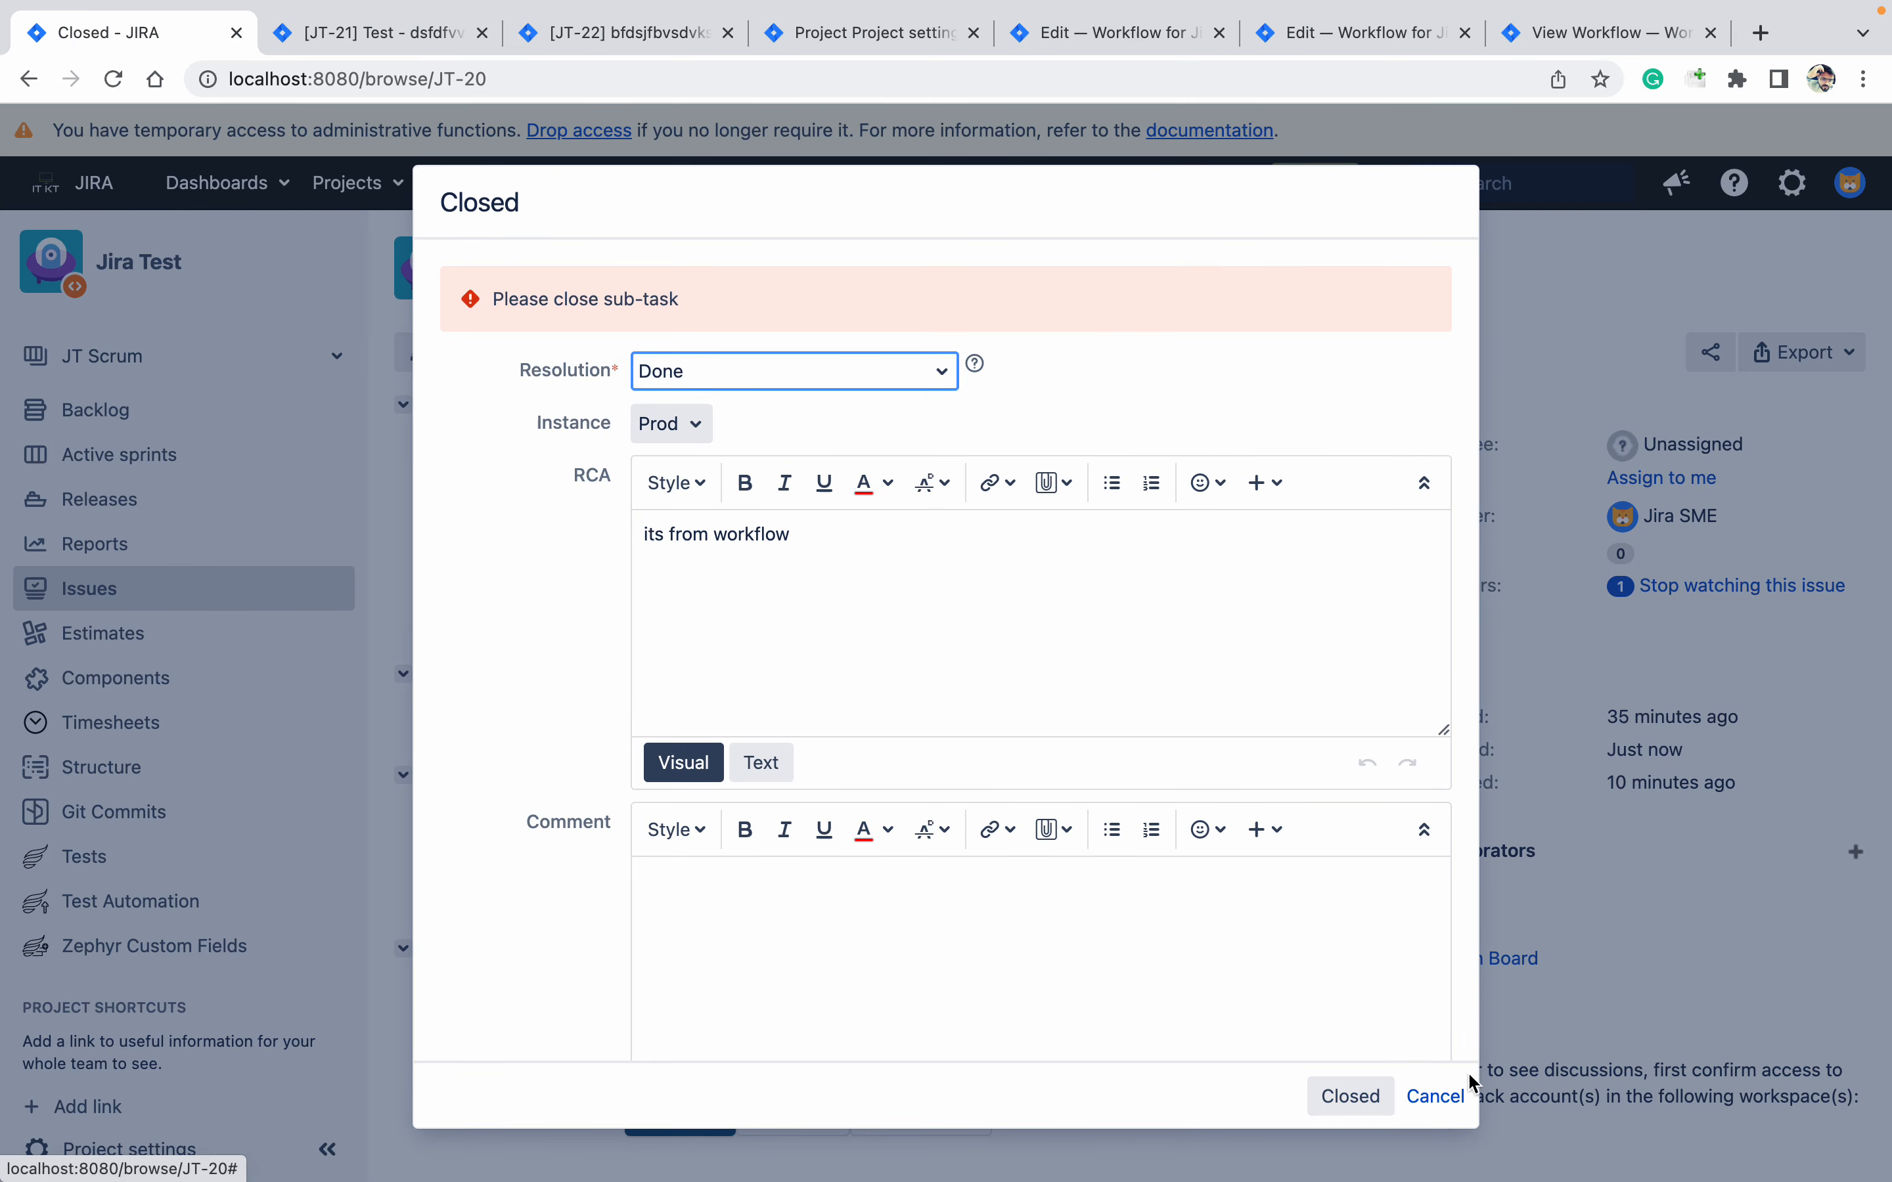
pyautogui.click(1435, 1096)
# Check the Unit Test sub-task JT-21, then close only the Sub-task type issue JT-22
pyautogui.click(372, 36)
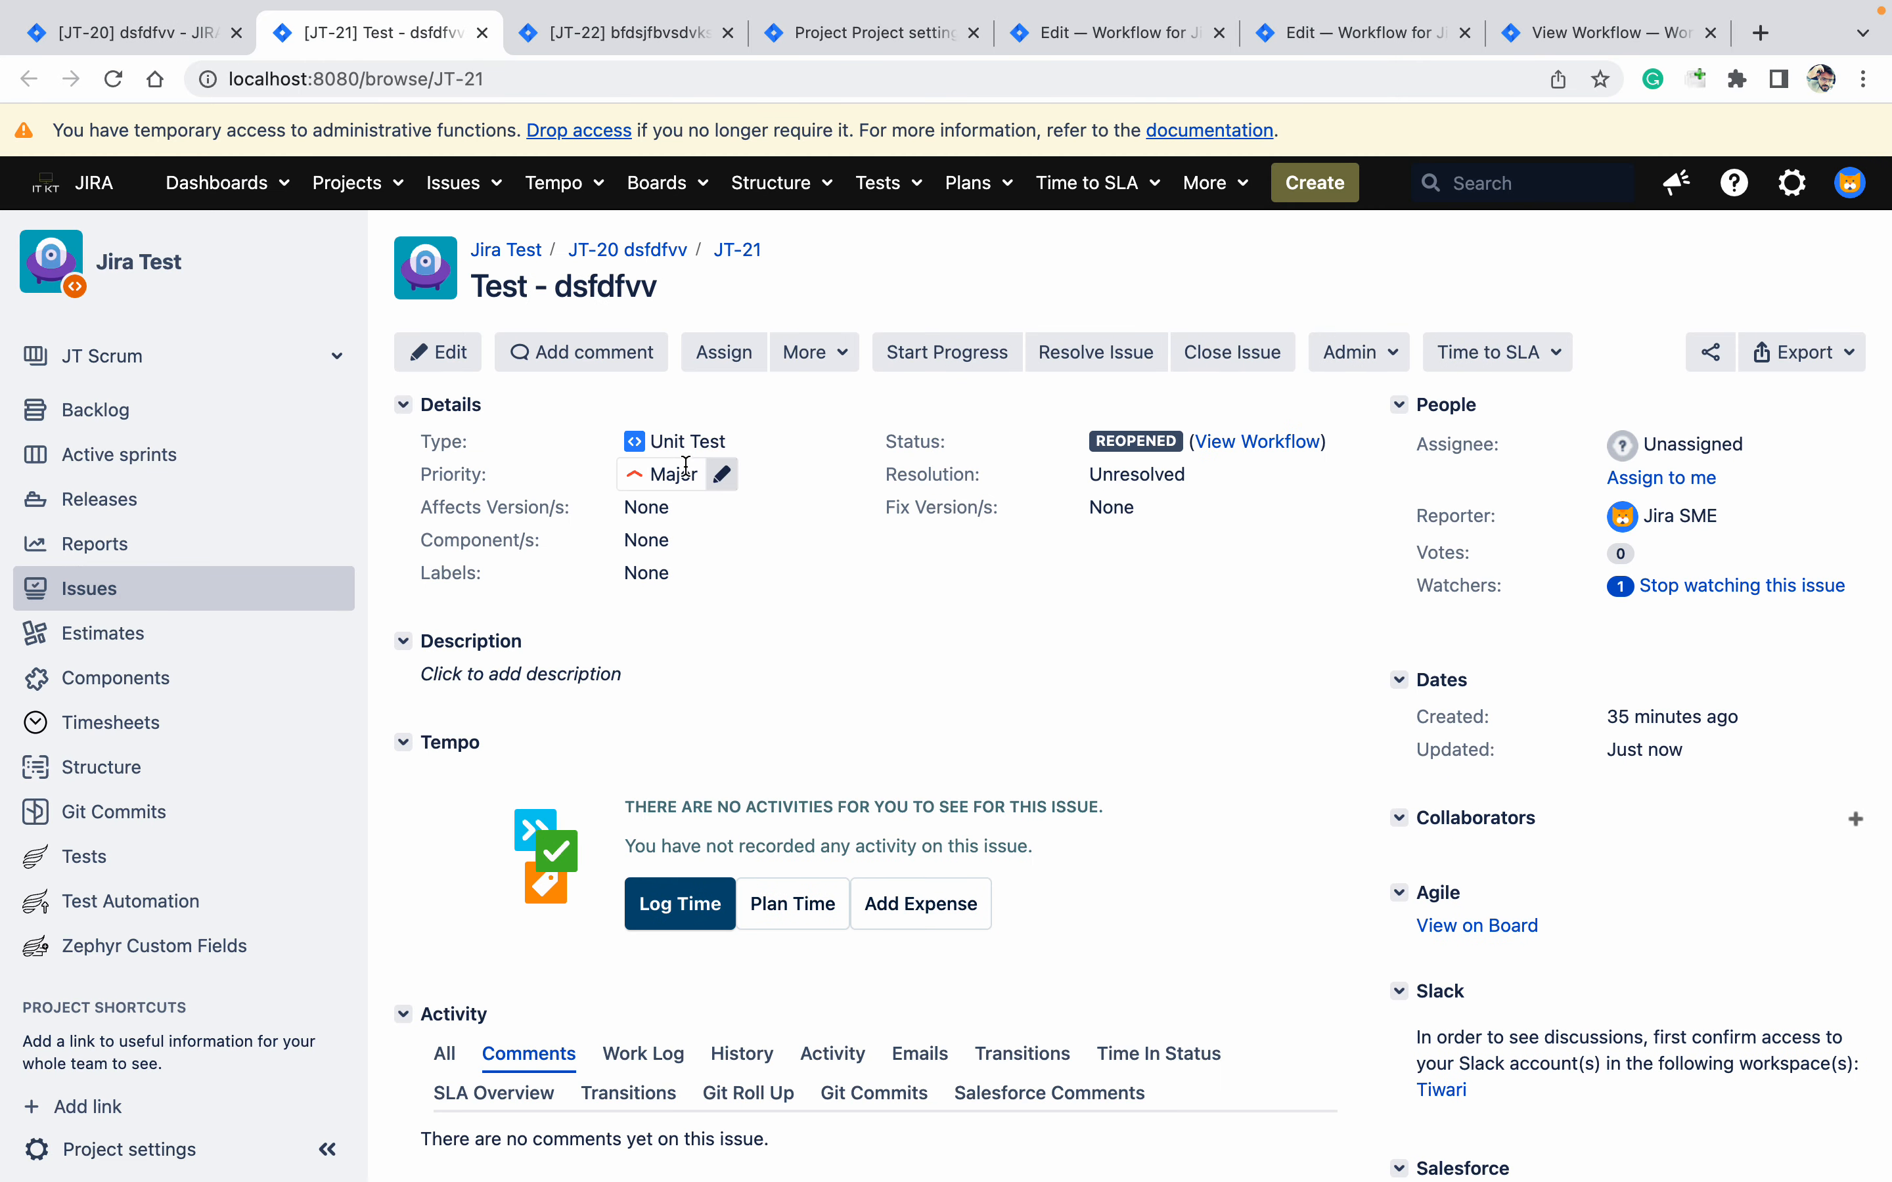
pyautogui.click(579, 34)
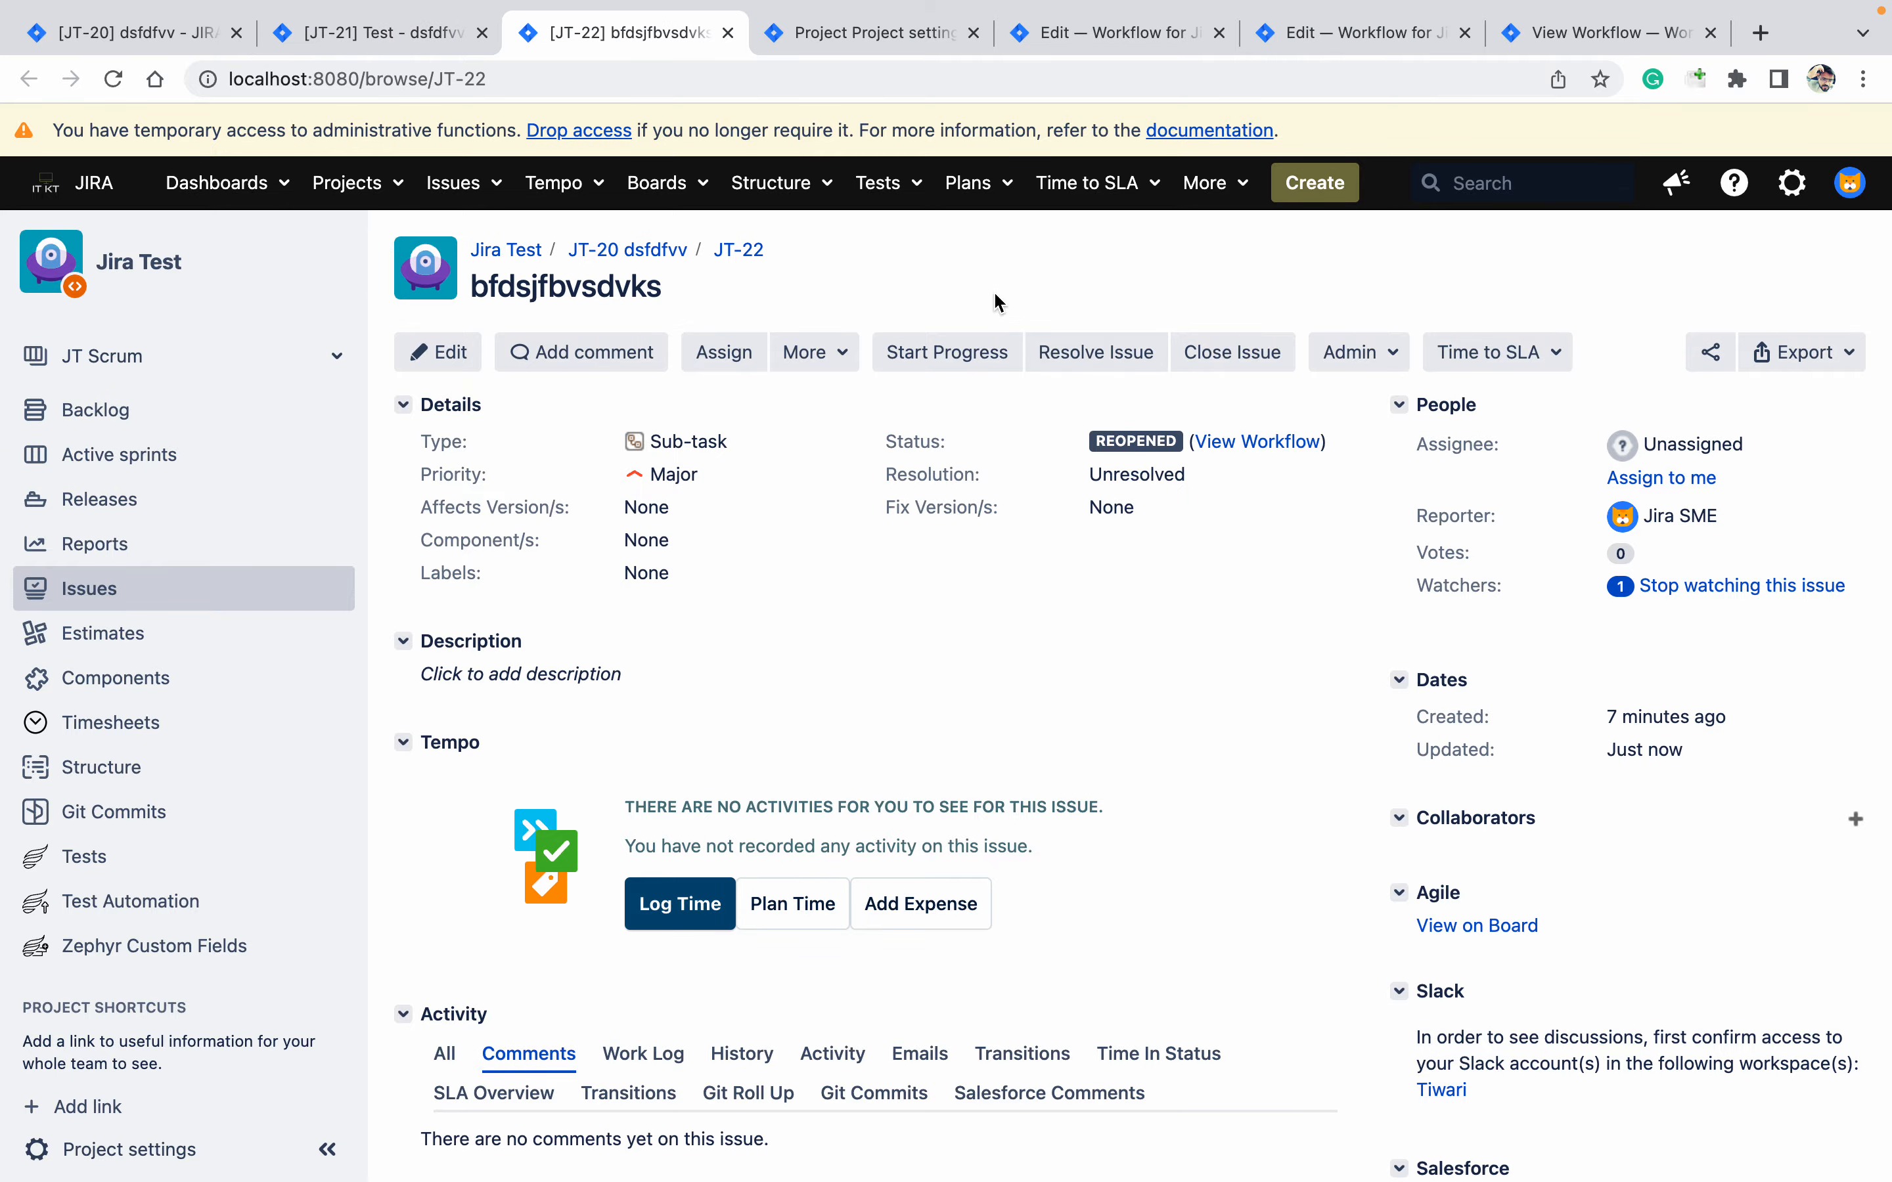
pyautogui.click(1220, 366)
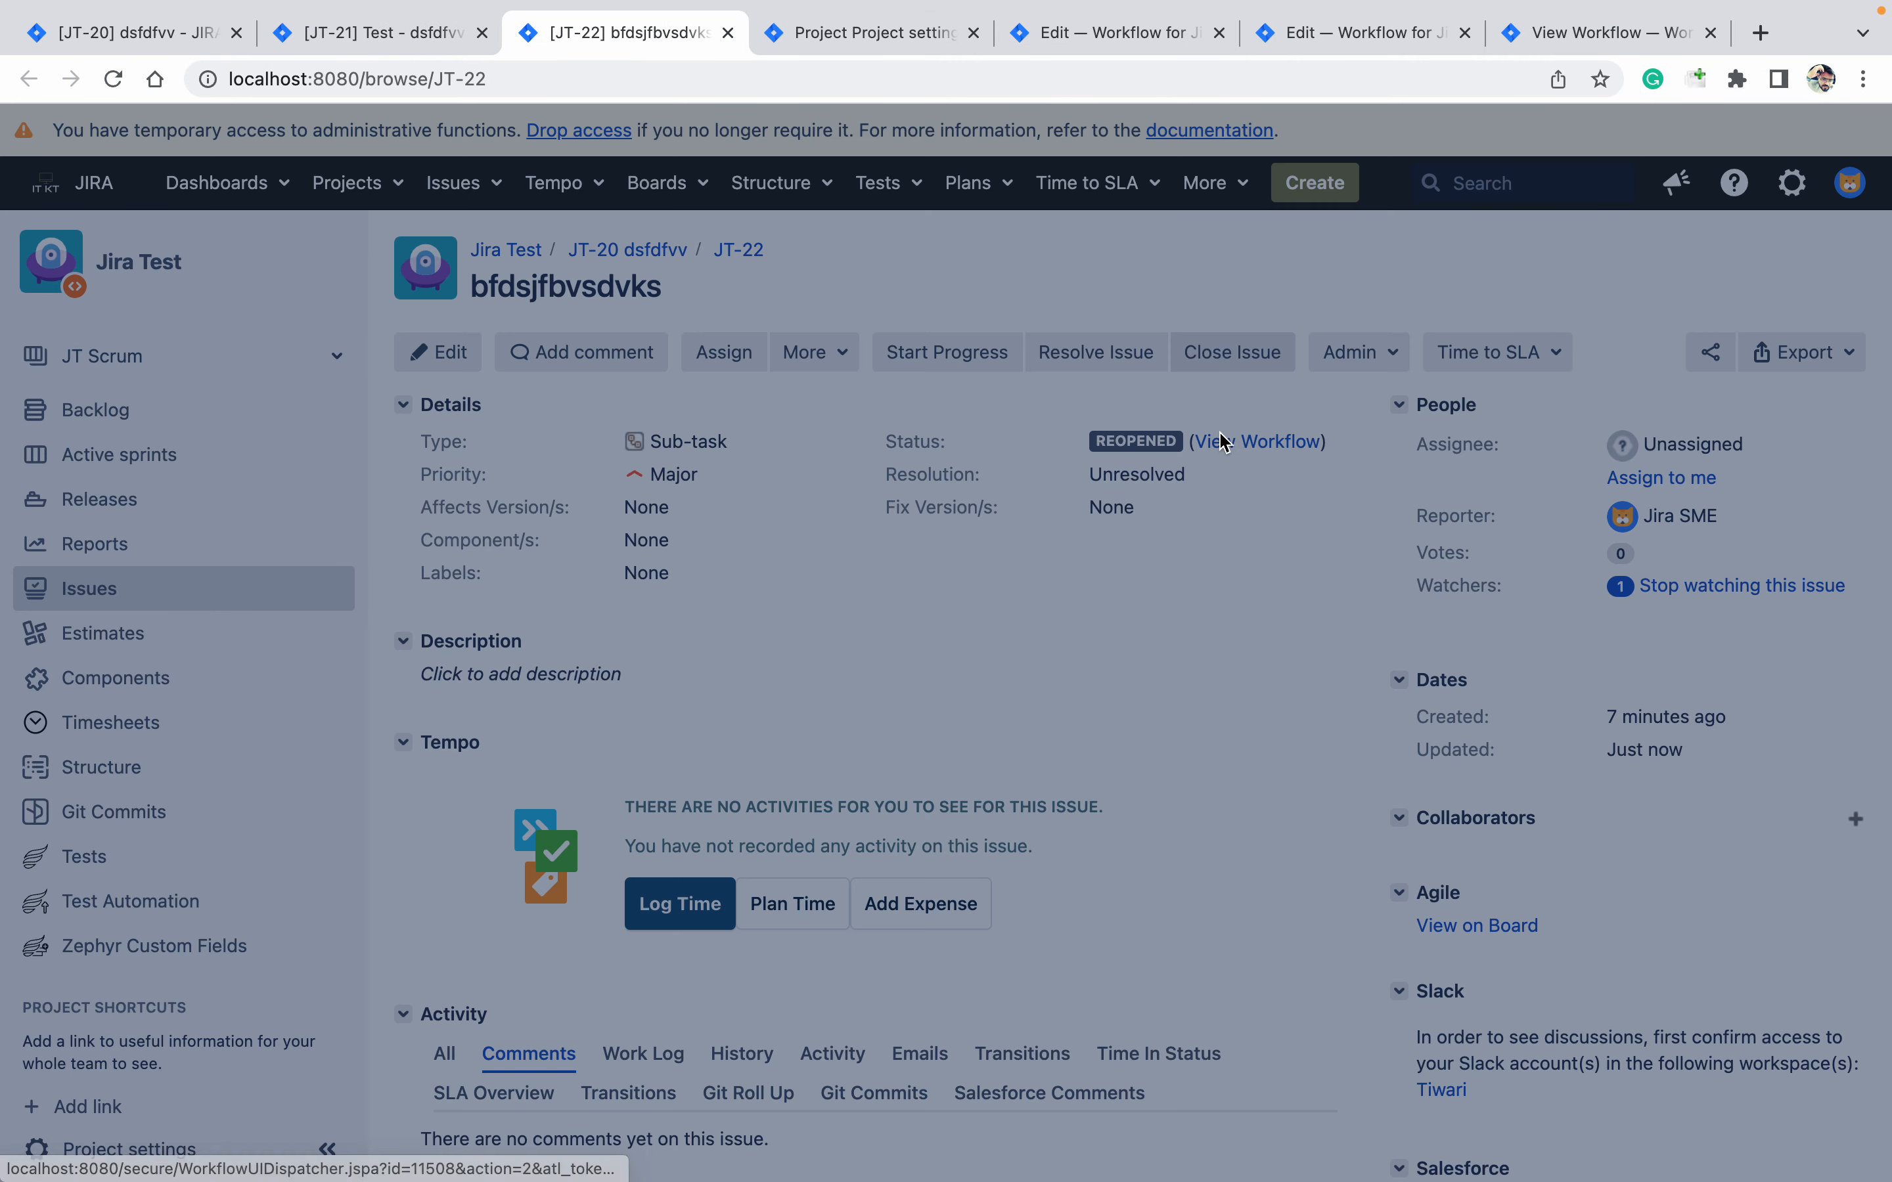
pyautogui.click(1338, 1092)
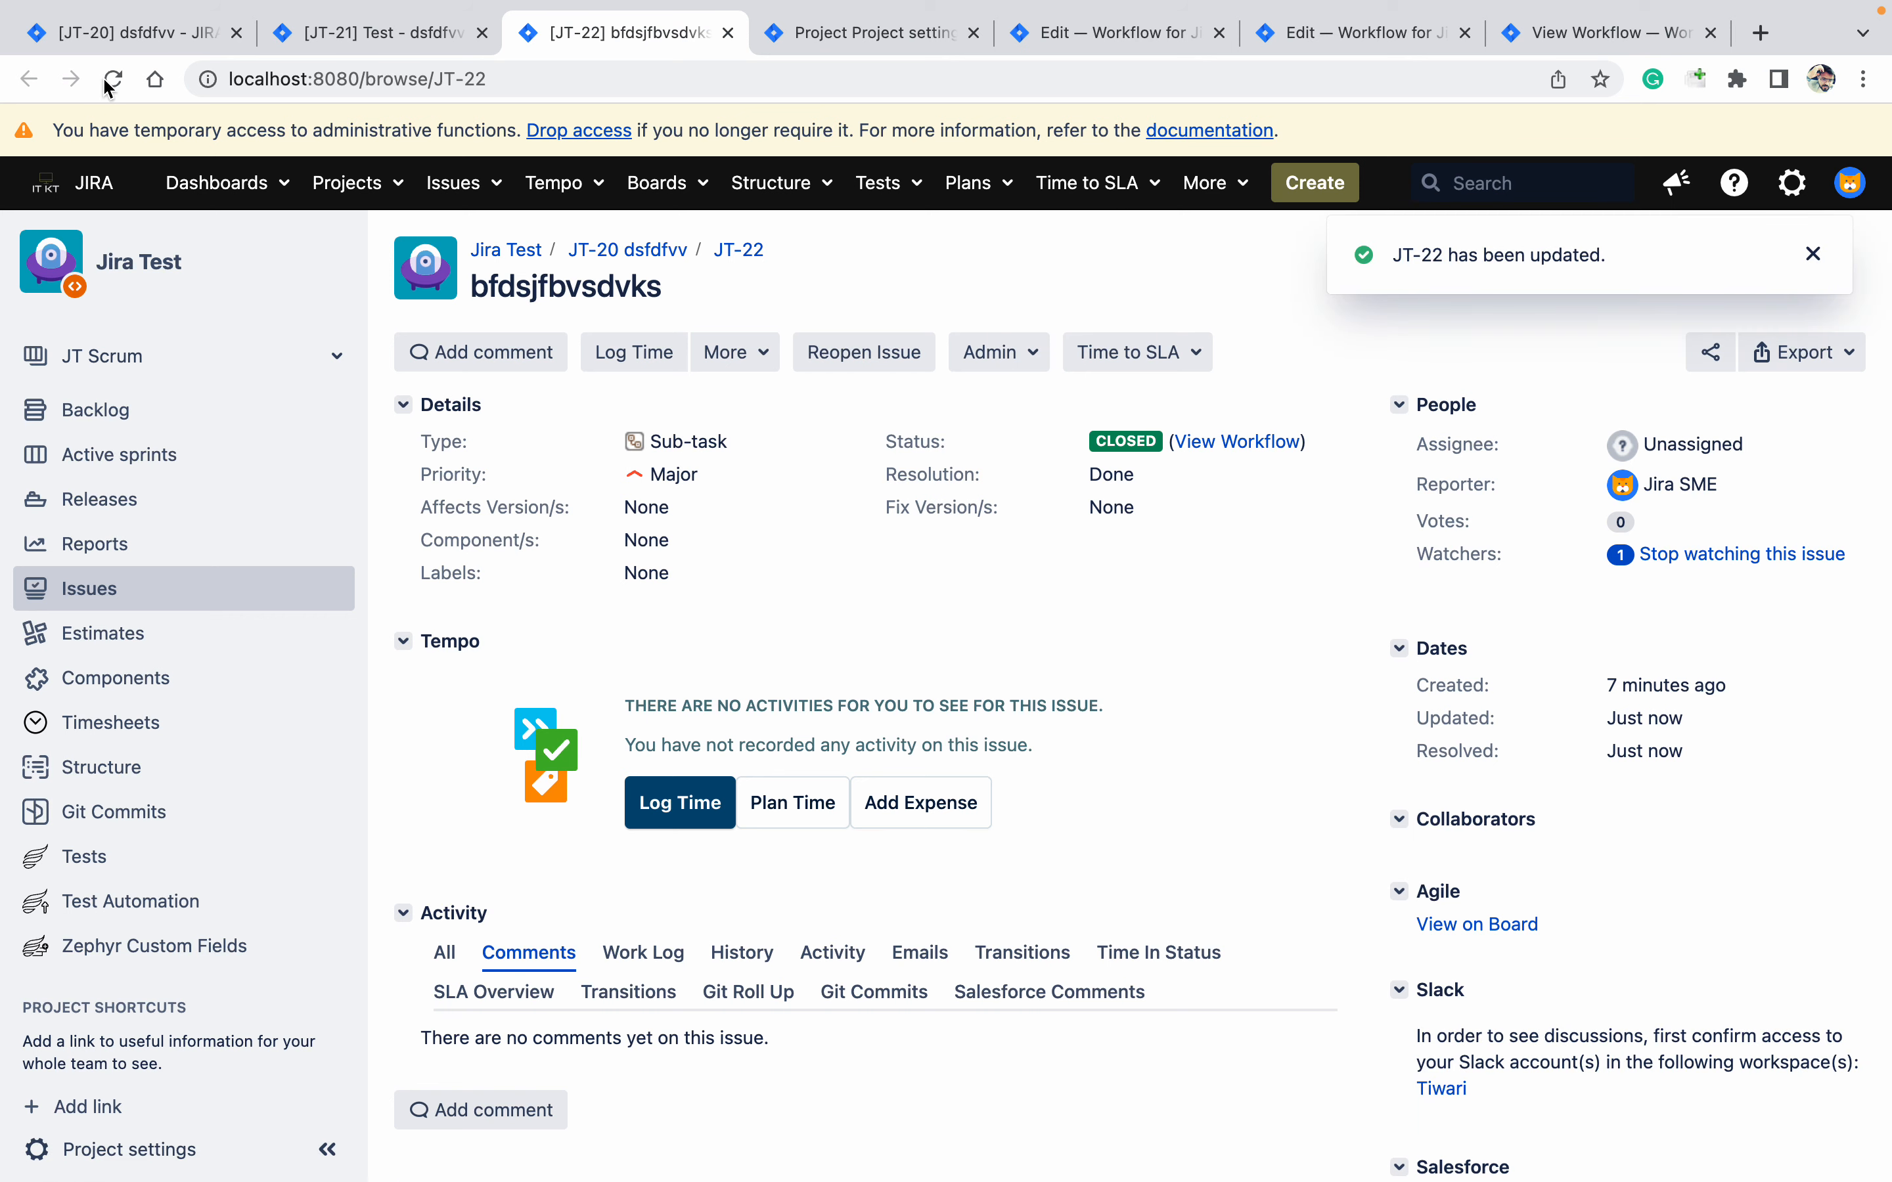
# Close parent issue JT-20 with resolution Done while the Unit Test sub-task JT-21 is still reopened
pyautogui.click(140, 47)
pyautogui.click(993, 353)
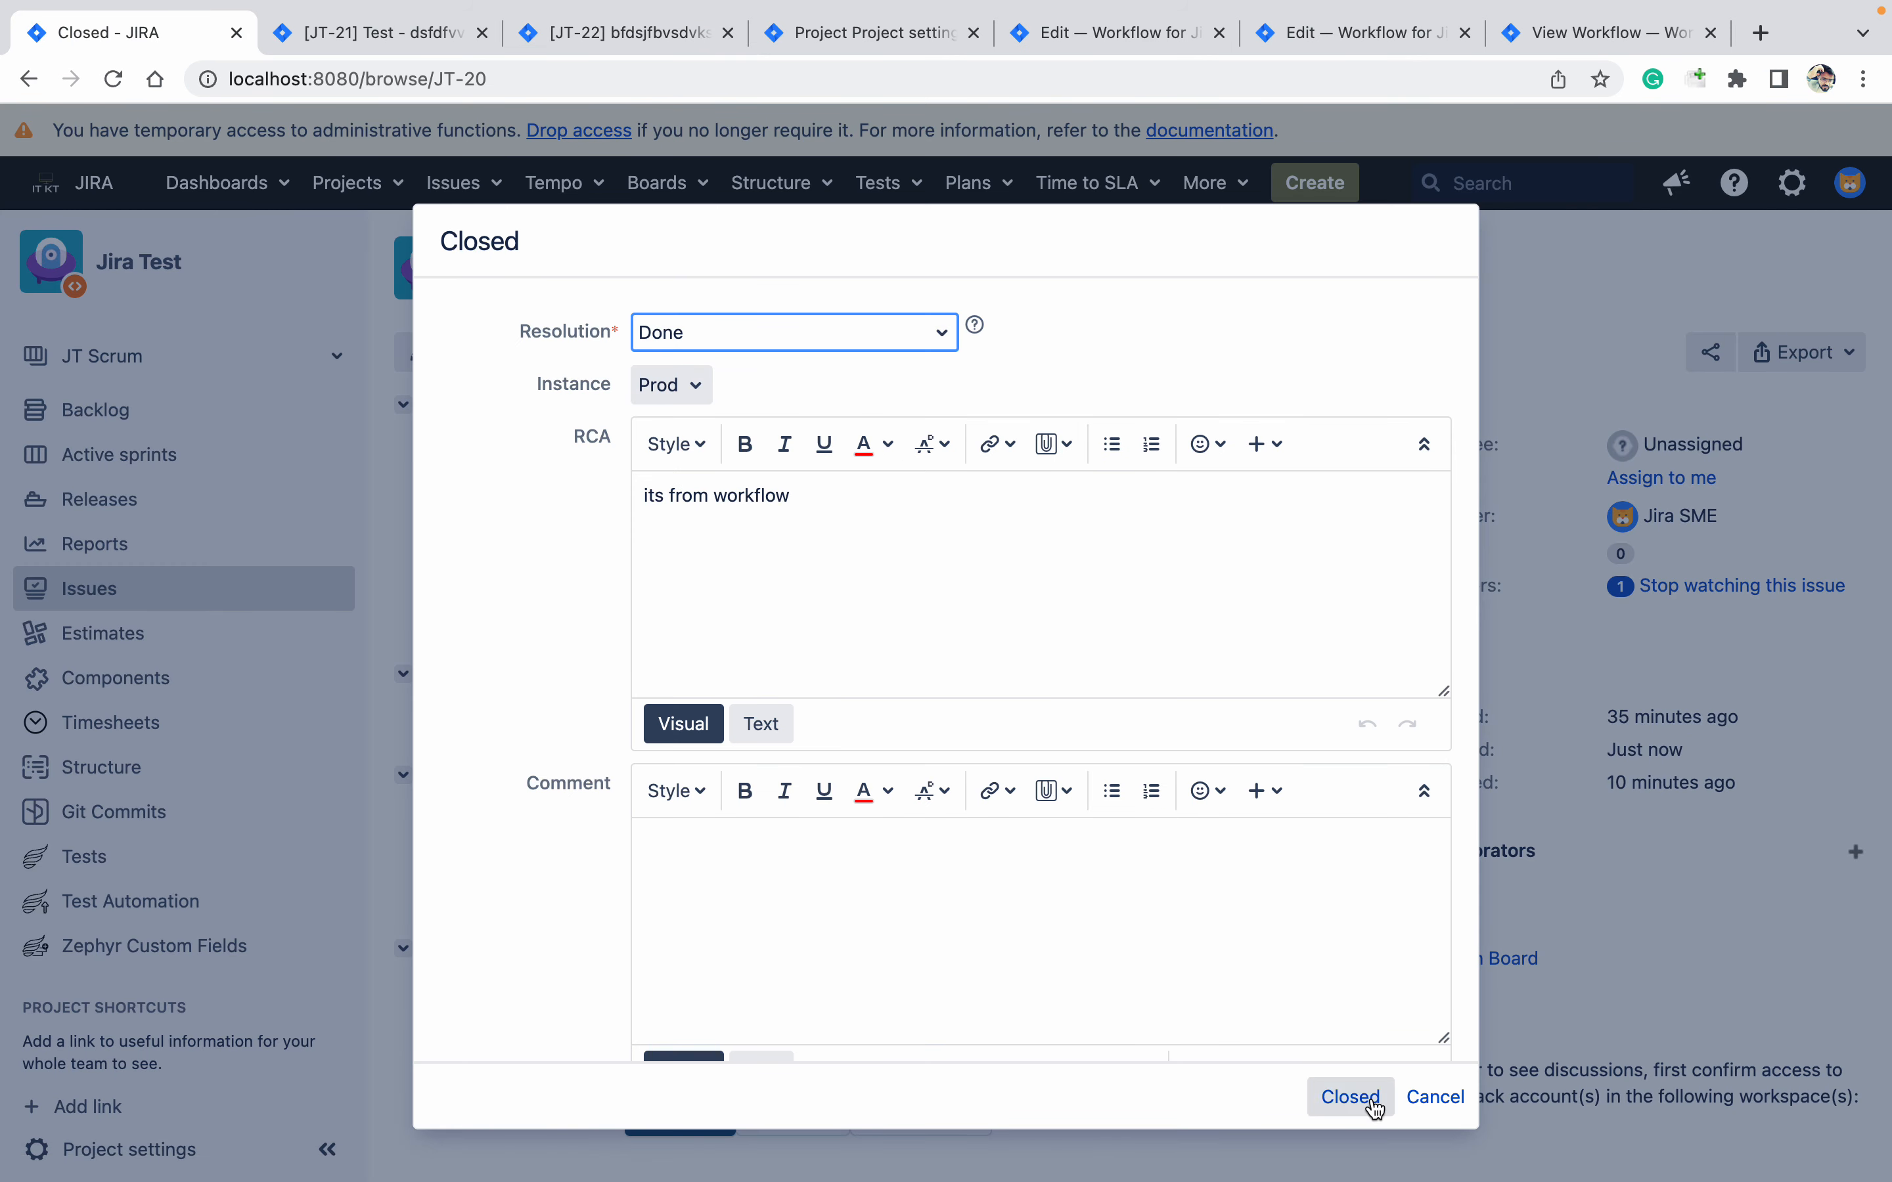
pyautogui.click(1371, 1097)
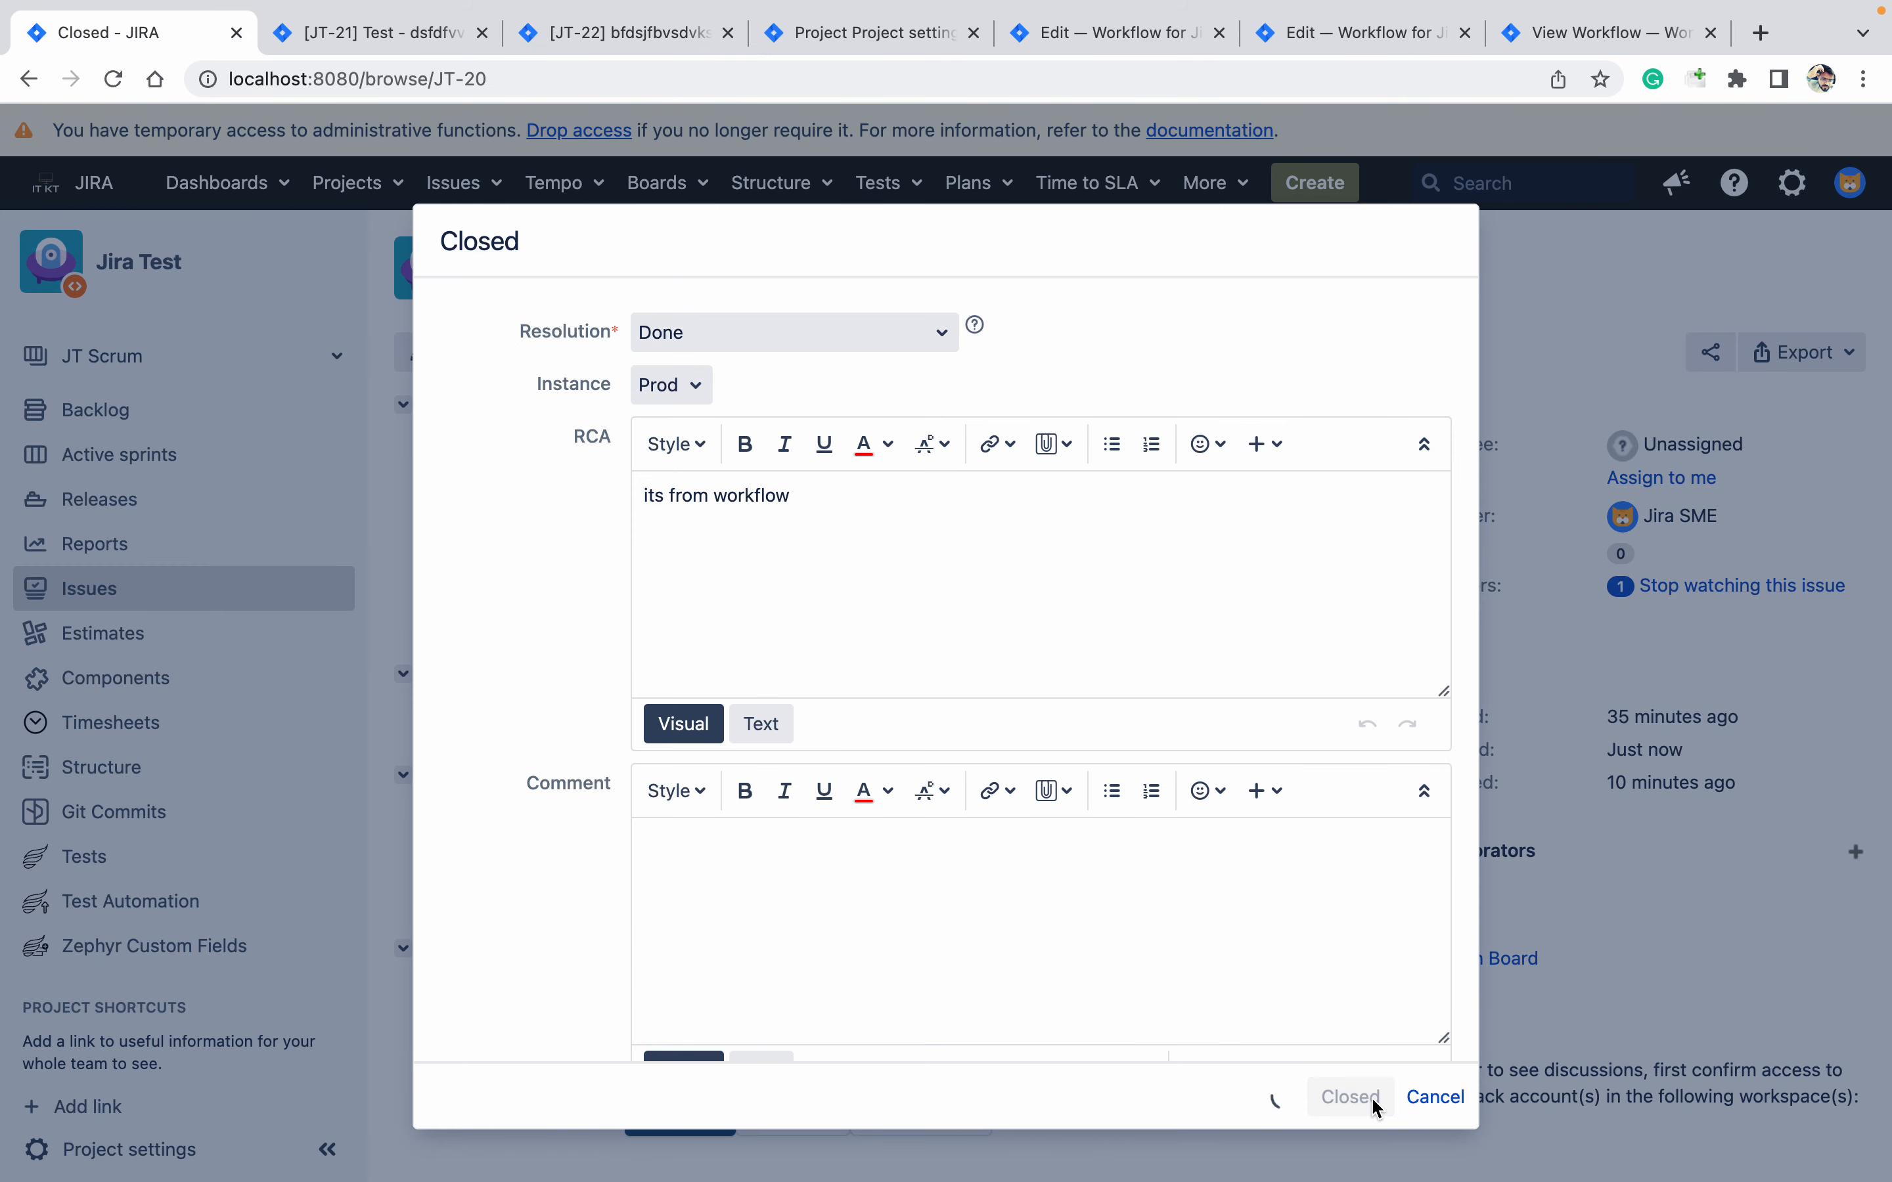